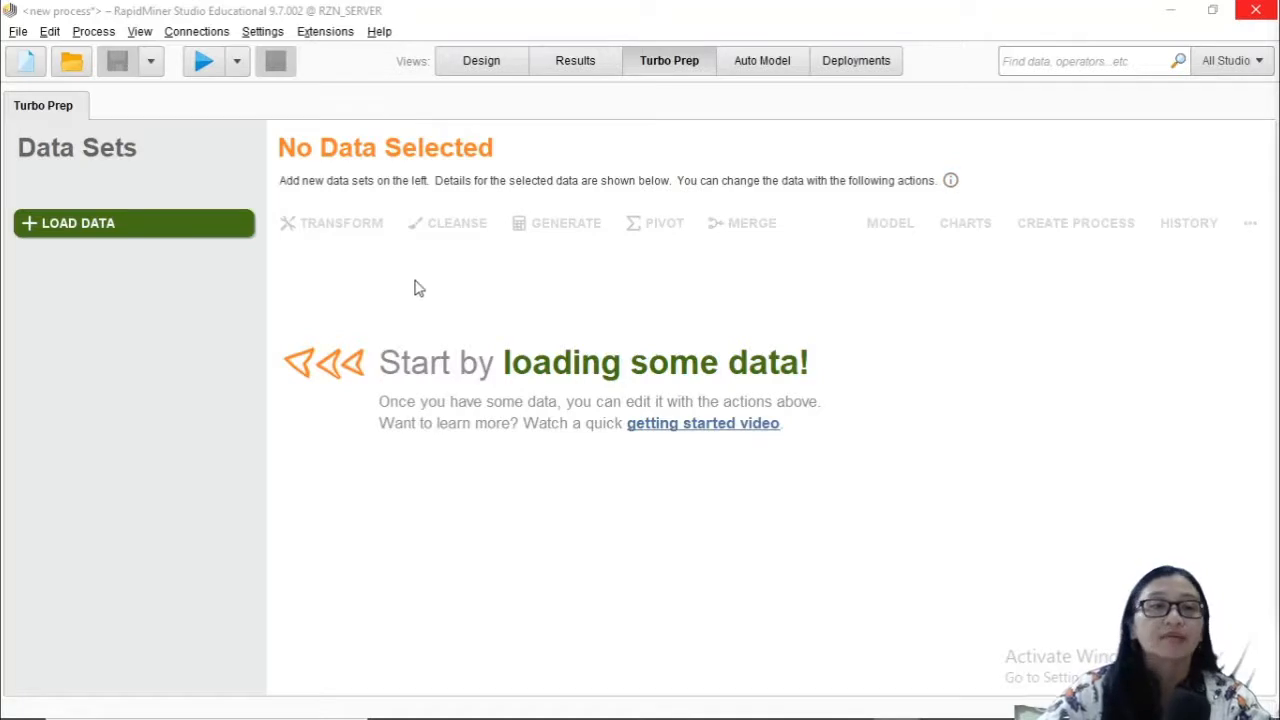
- Start loading a data set and collapse the Community Samples repository
click(141, 223)
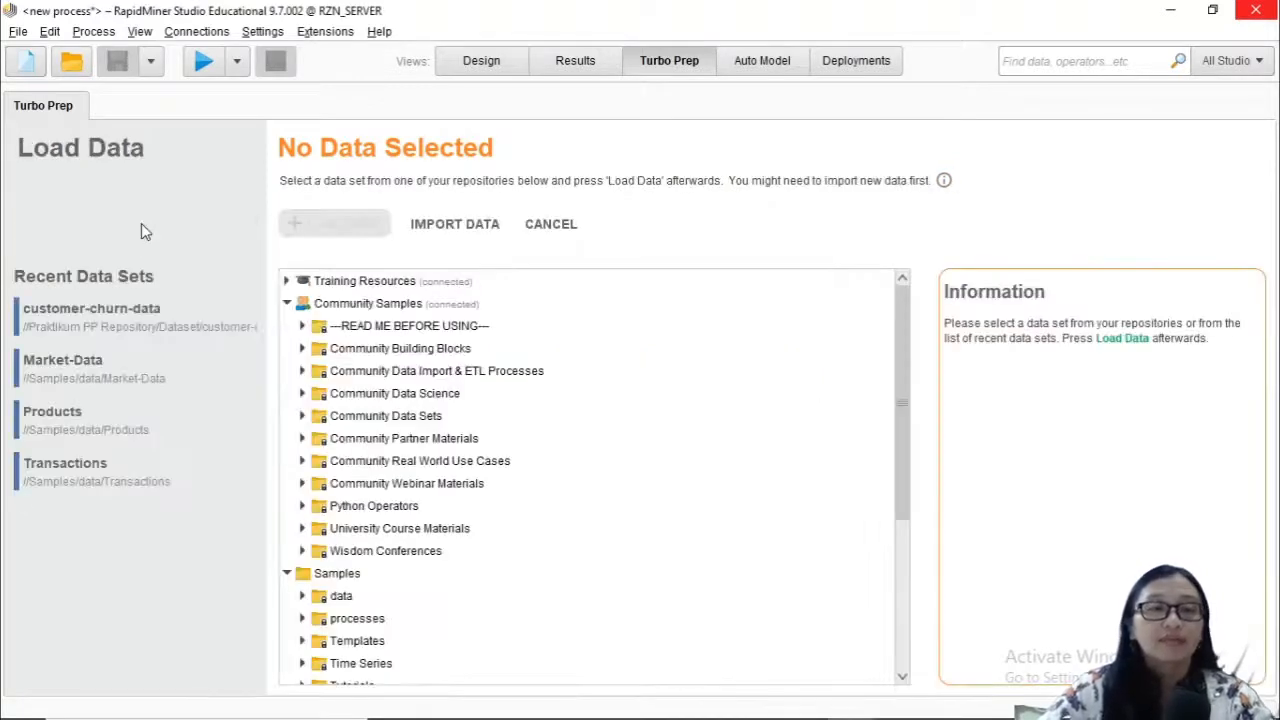
click(287, 304)
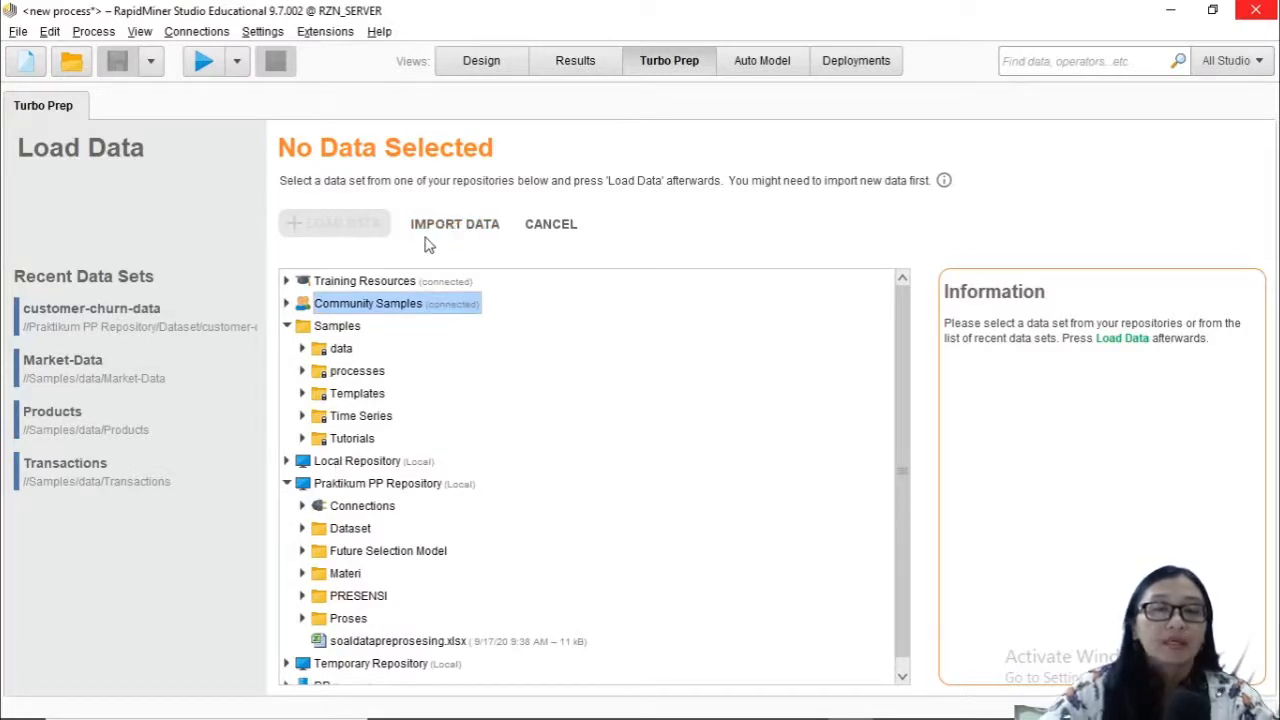
click(460, 232)
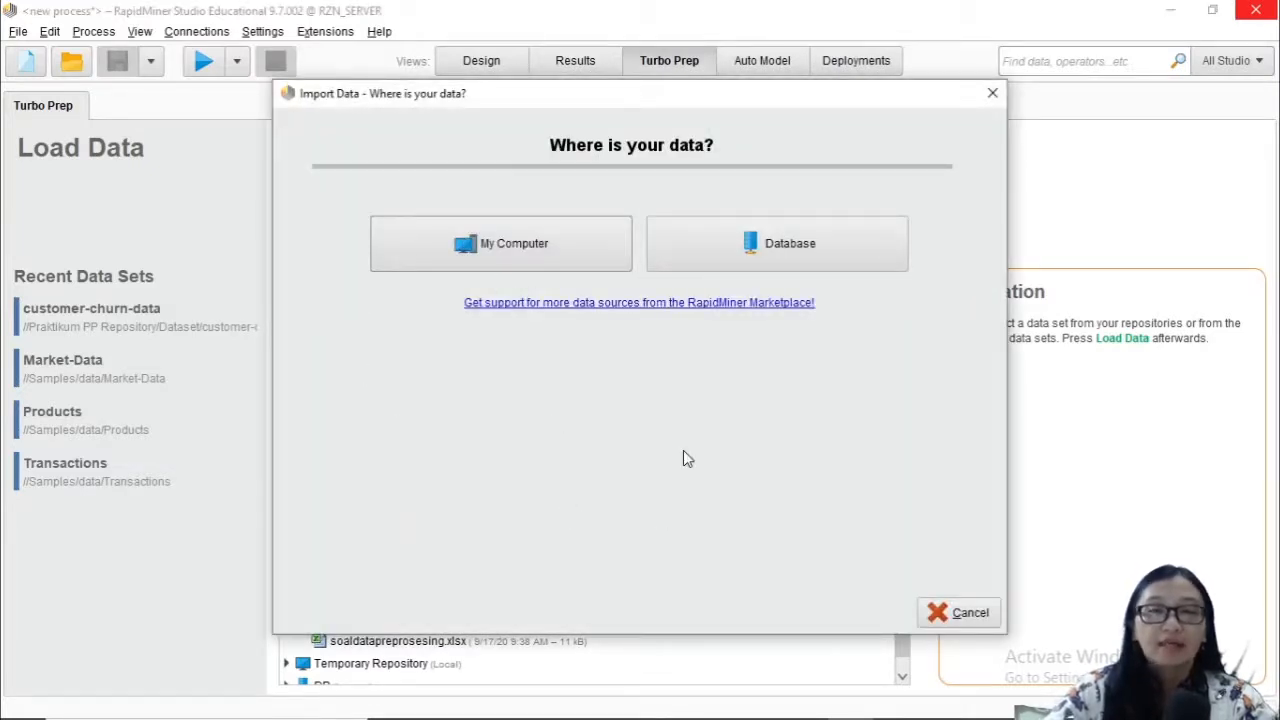
click(554, 251)
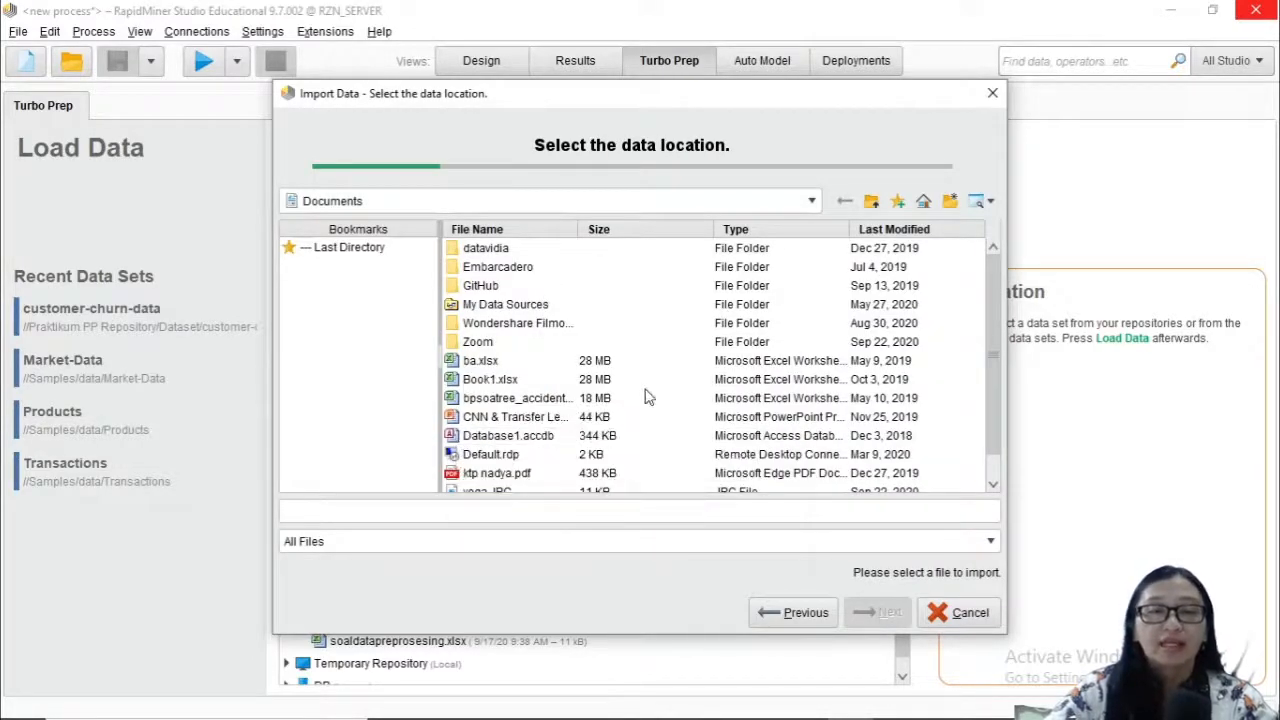
click(958, 613)
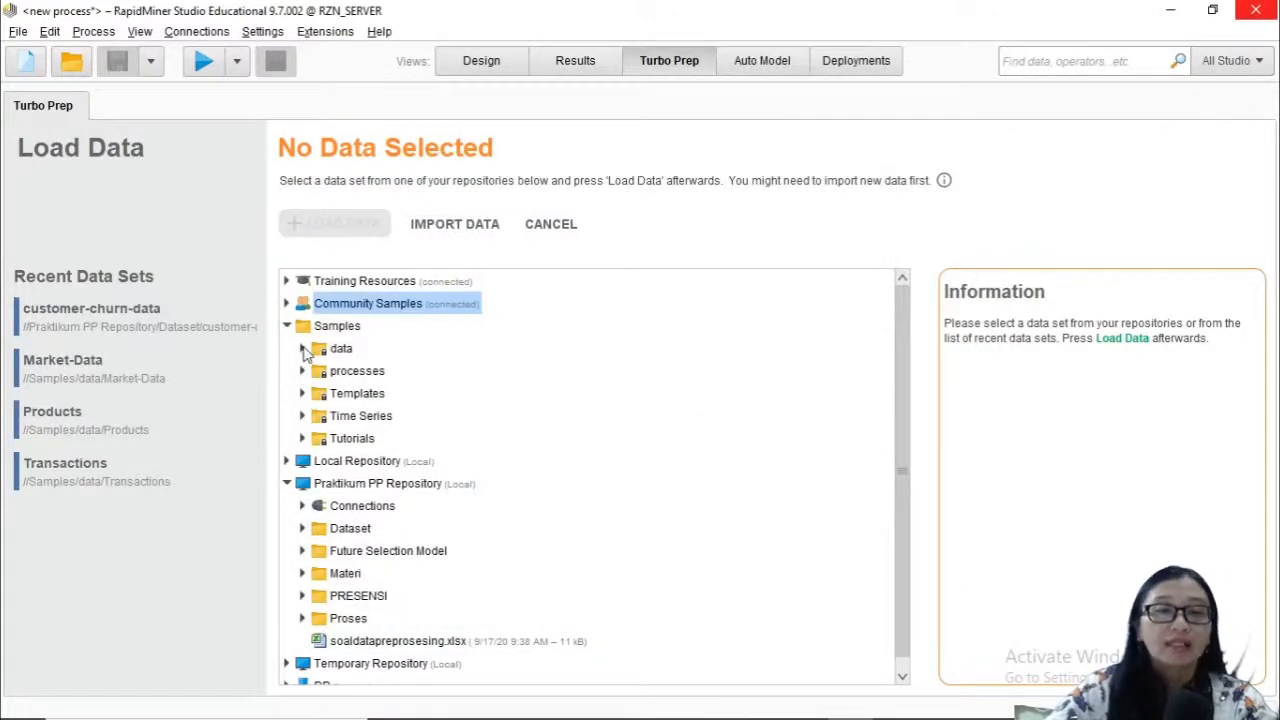
- Load the Titanic Training data set from the data folder of the Samples repository
click(303, 350)
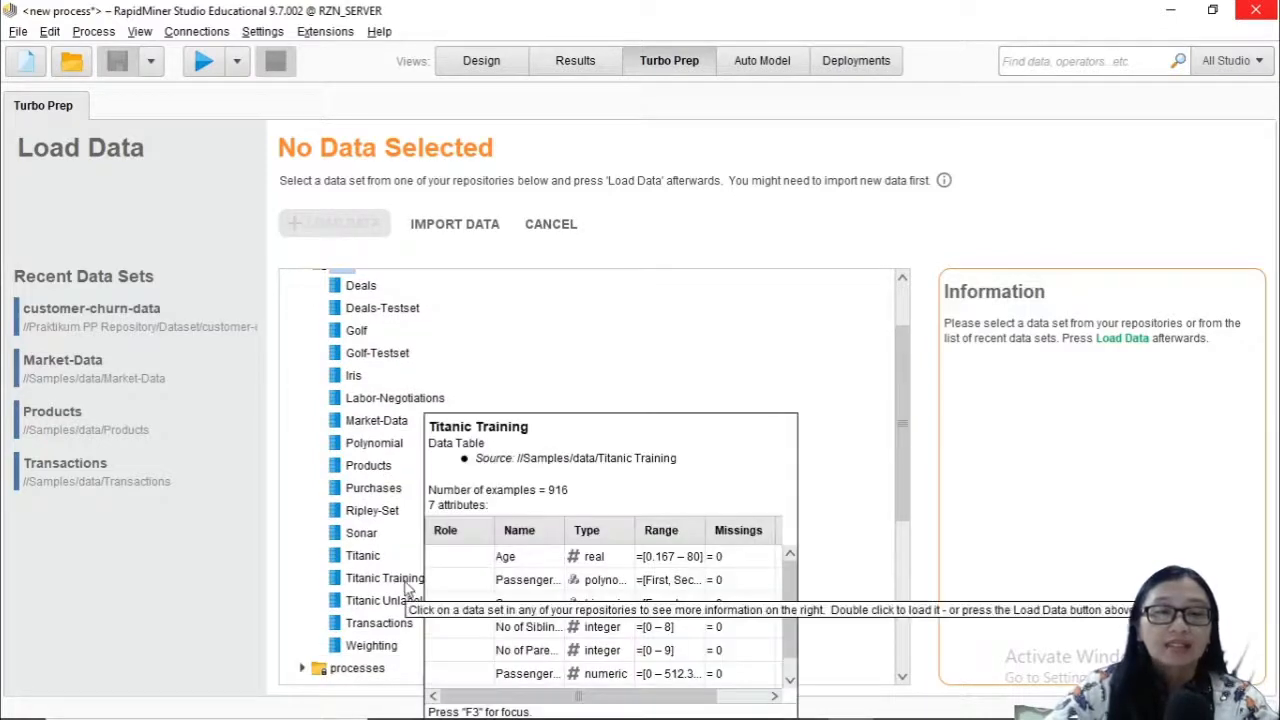
double_click(406, 588)
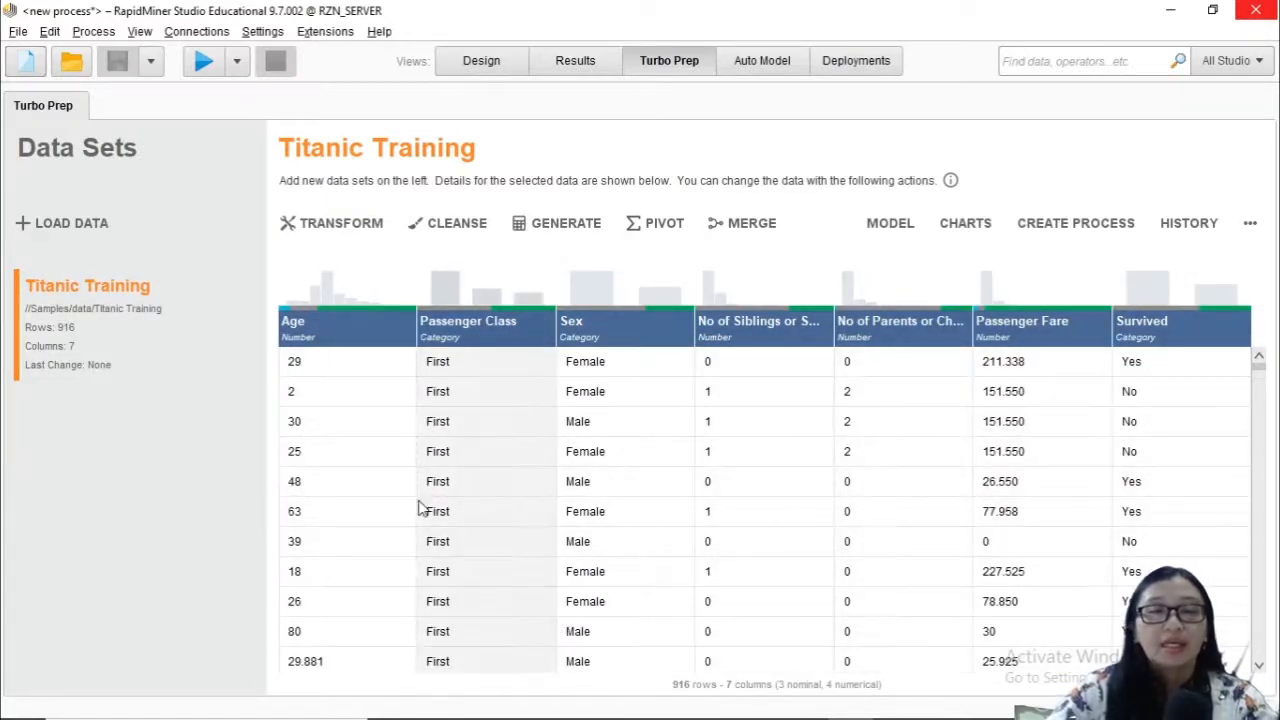
- Examine the Titanic Training columns one by one from Age to Survived, including the statistics of the numeric columns
click(1250, 225)
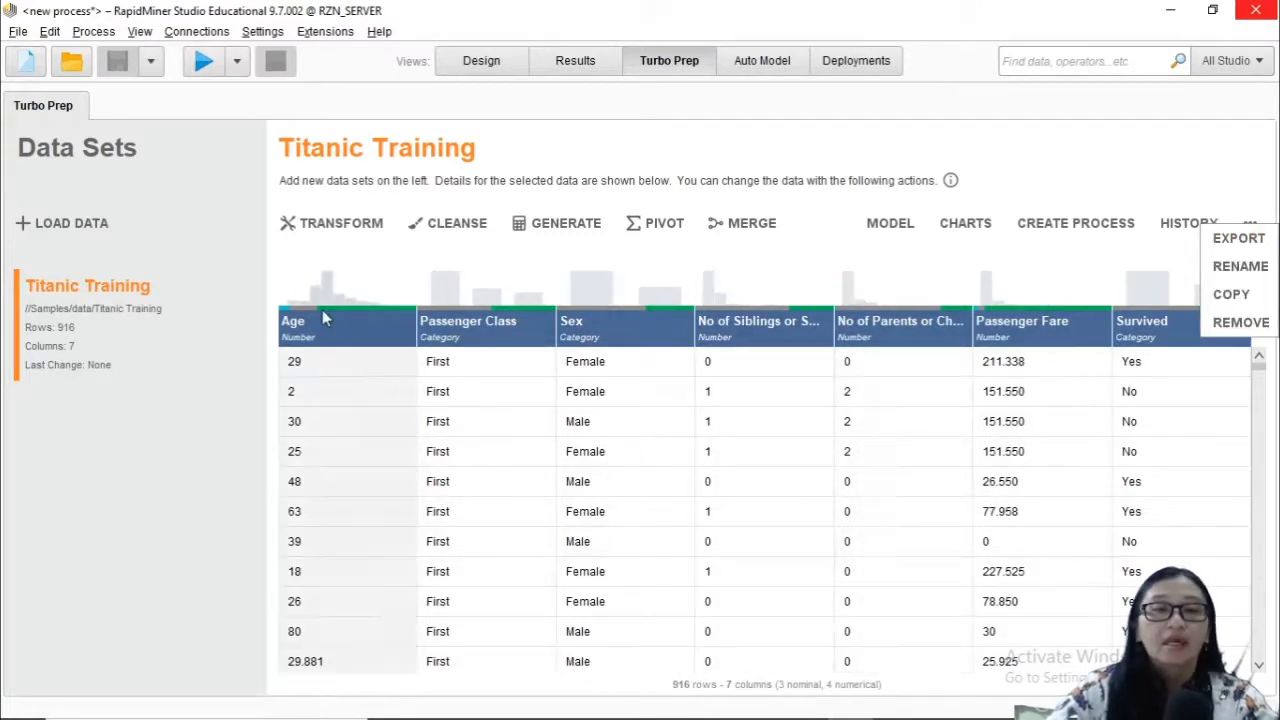
click(340, 330)
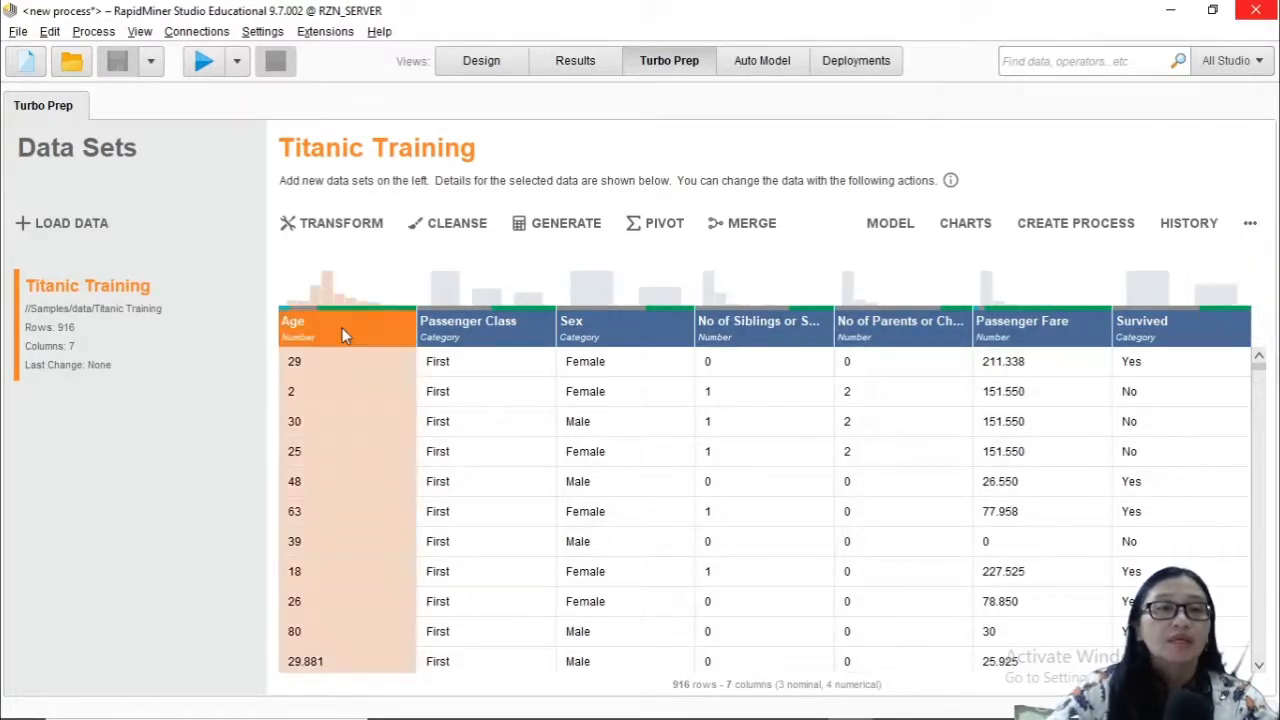
click(490, 328)
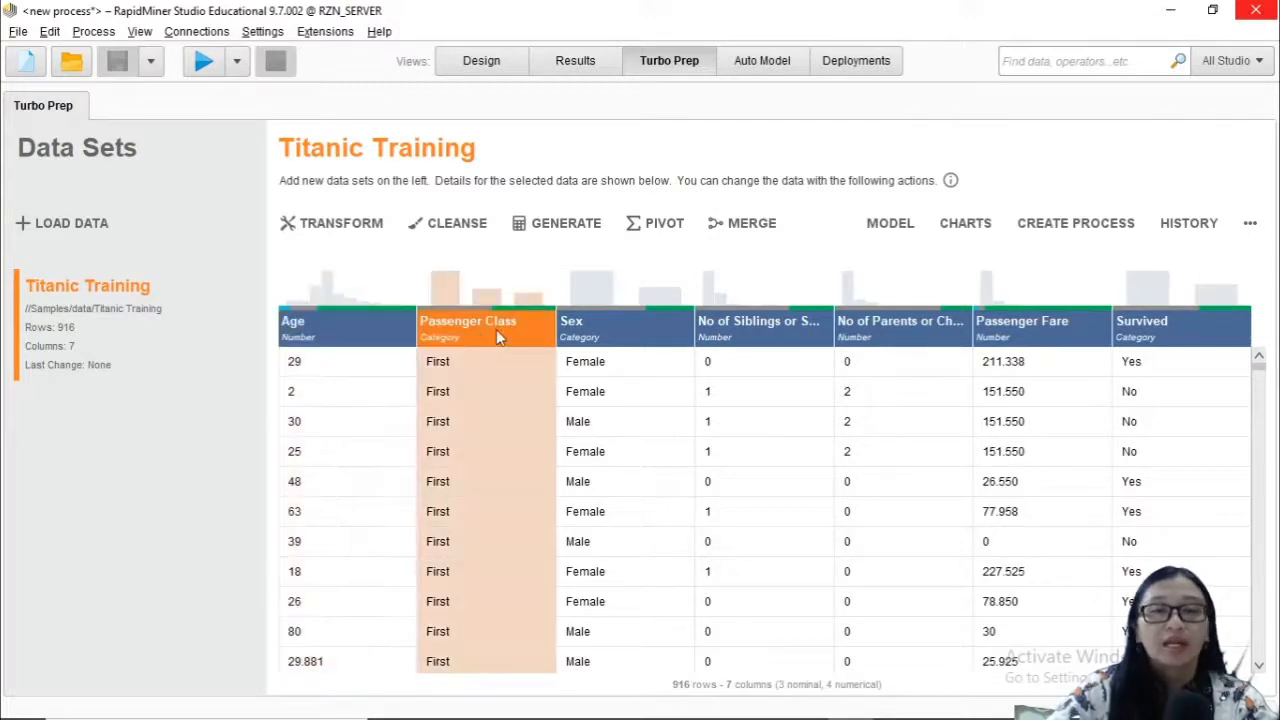
click(591, 340)
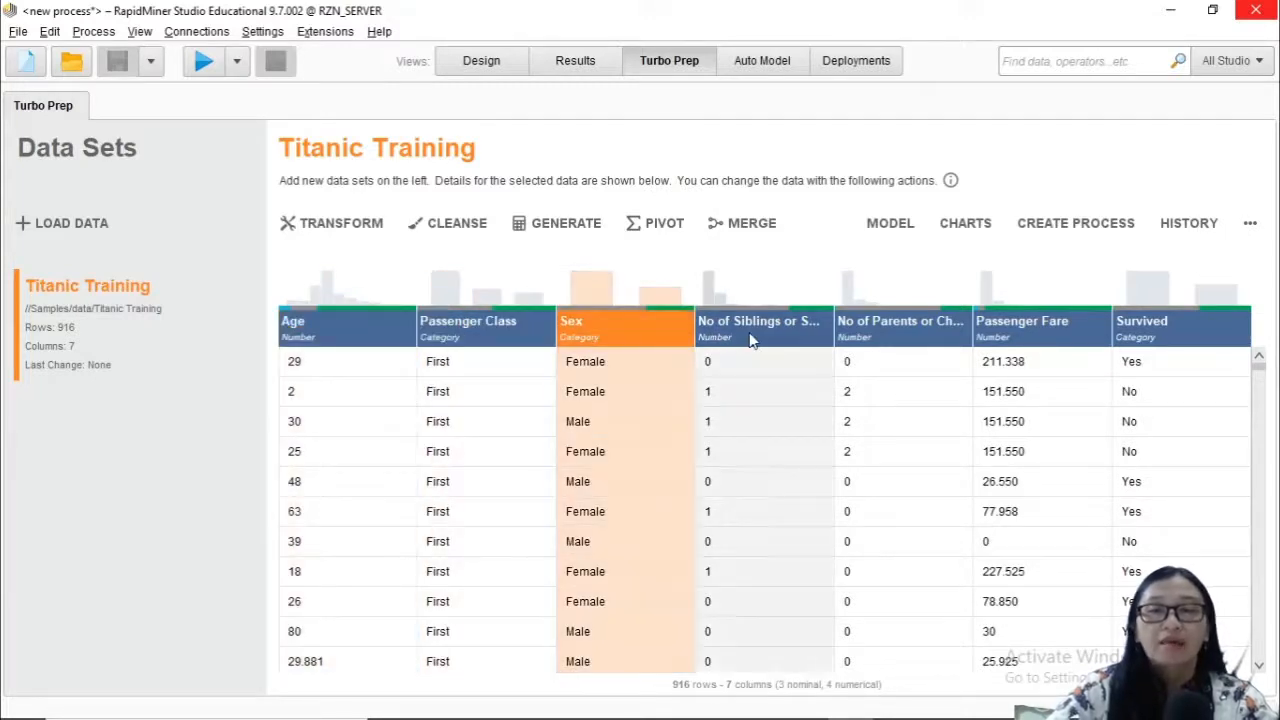
click(751, 338)
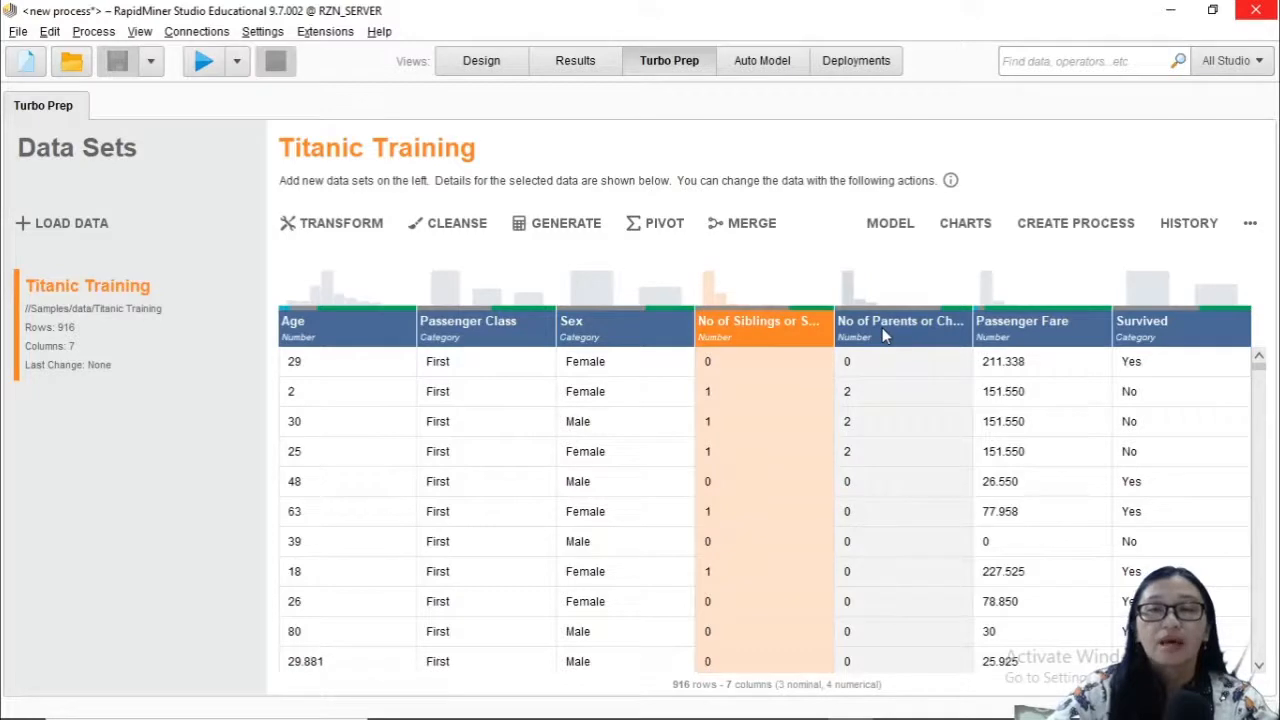
mouse_move(882, 327)
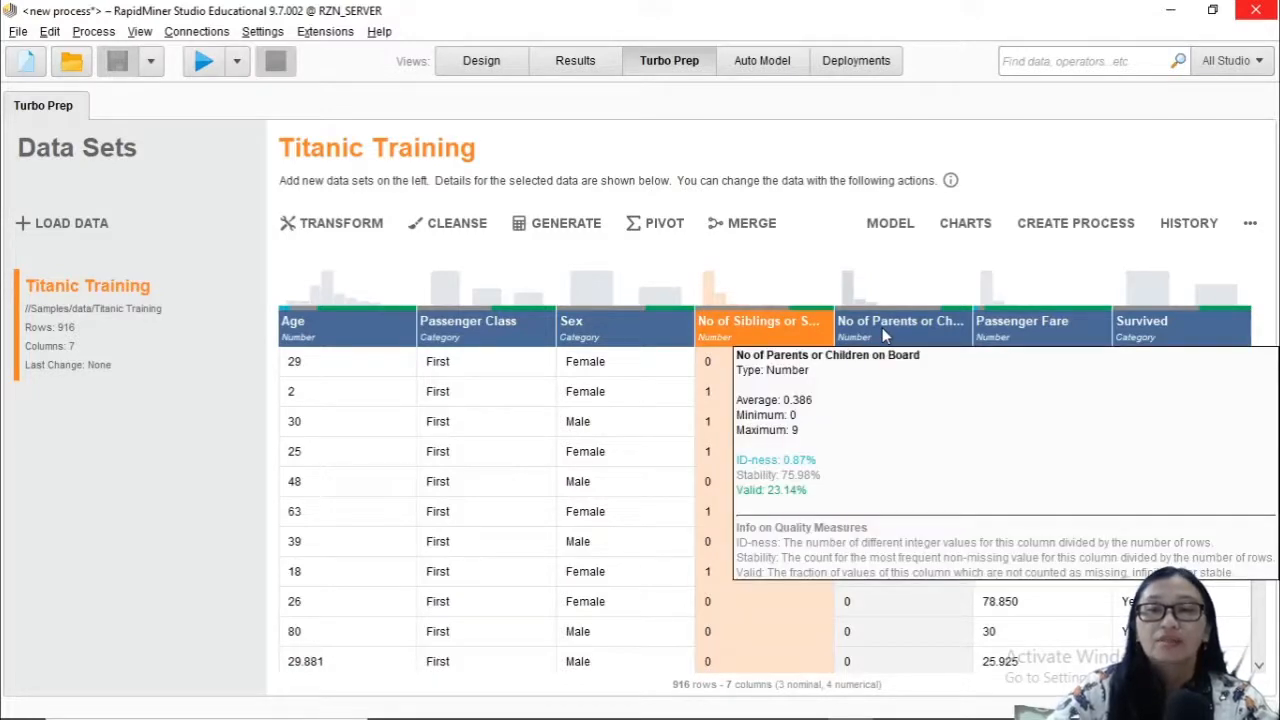
click(882, 327)
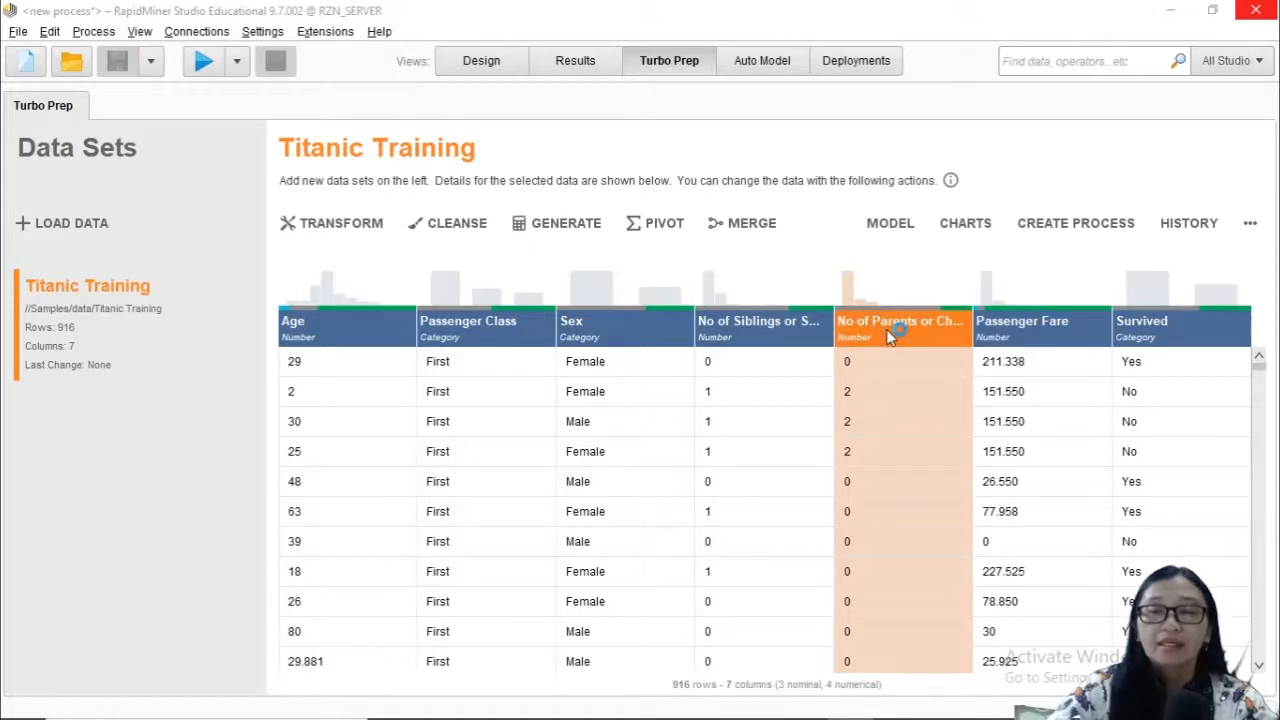
mouse_move(1022, 348)
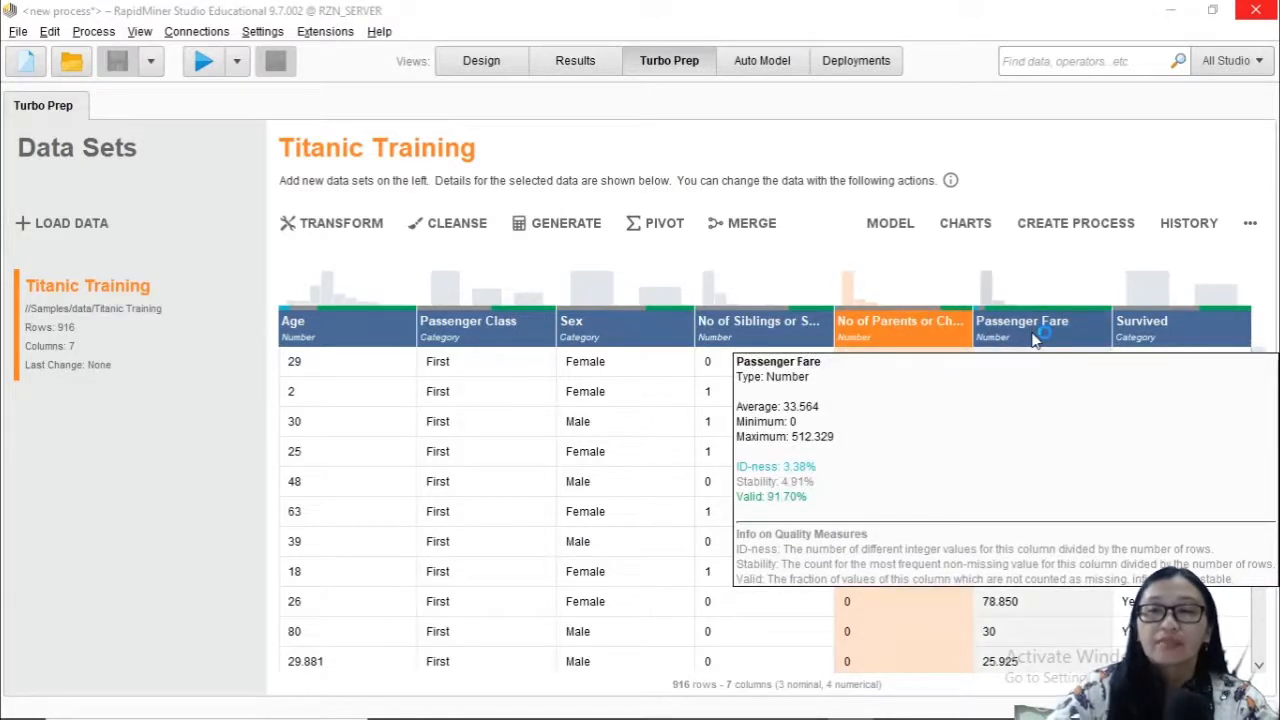
click(1035, 341)
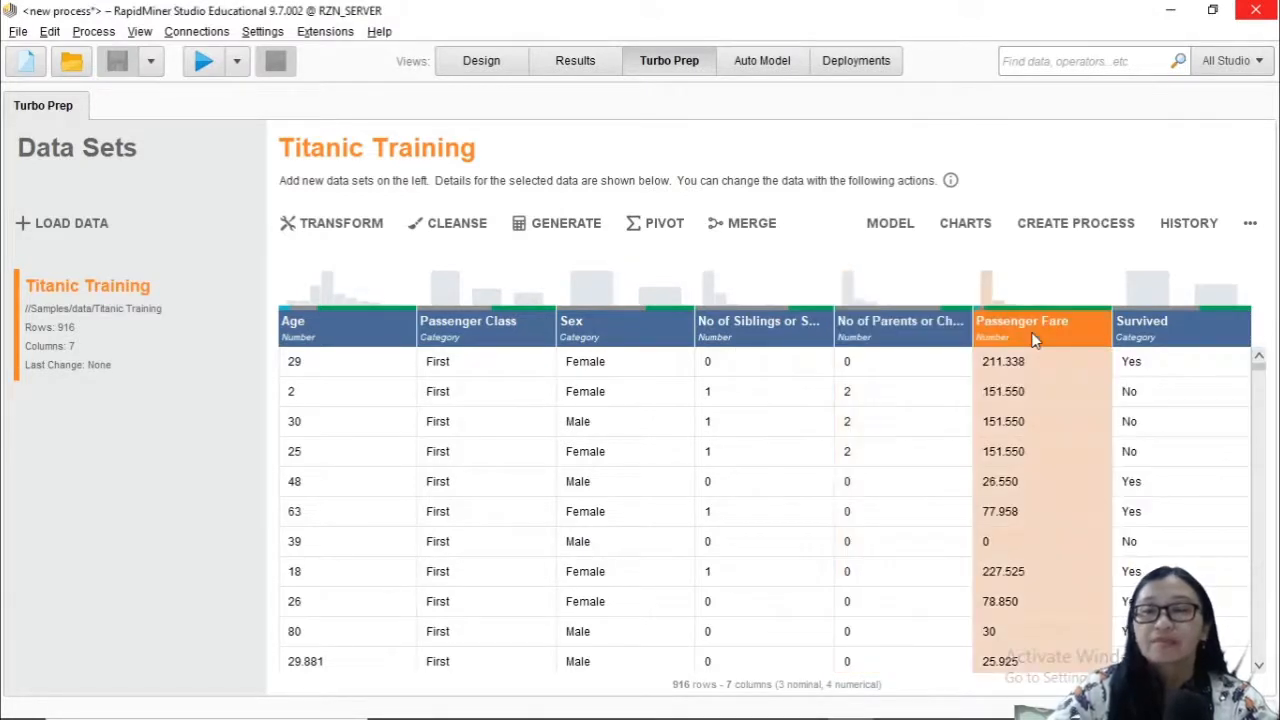
click(1156, 341)
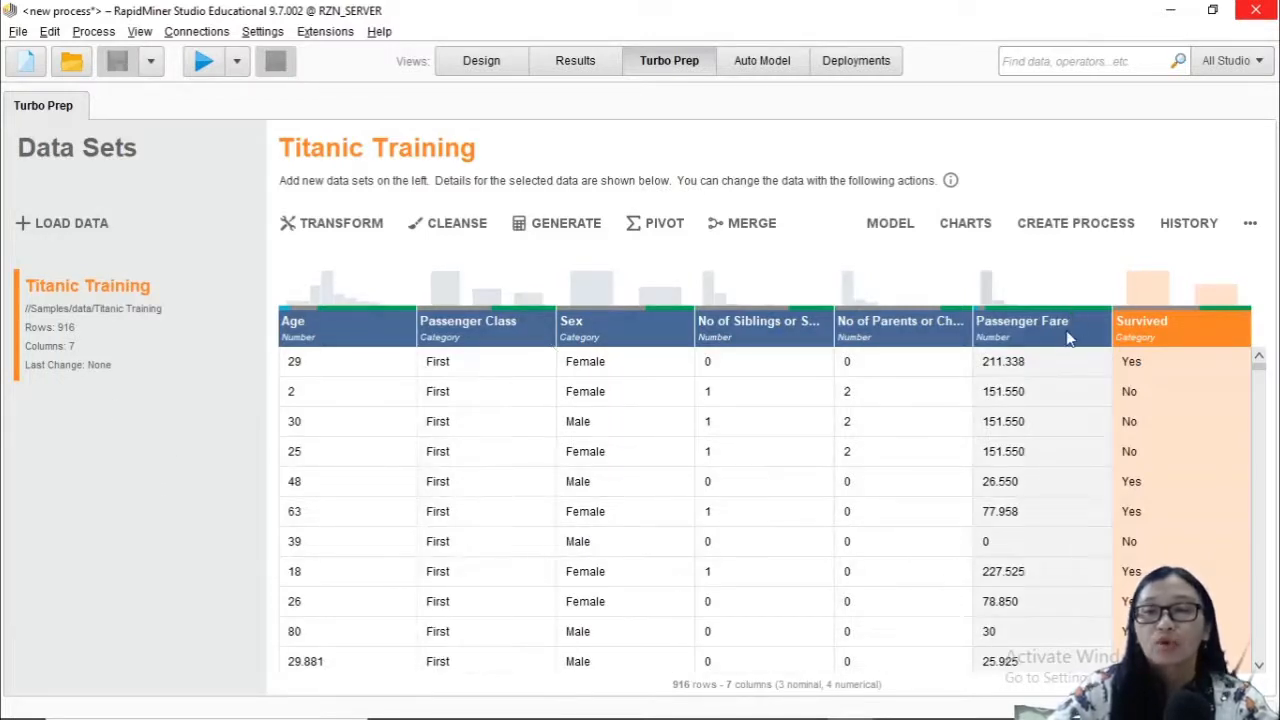
click(1062, 341)
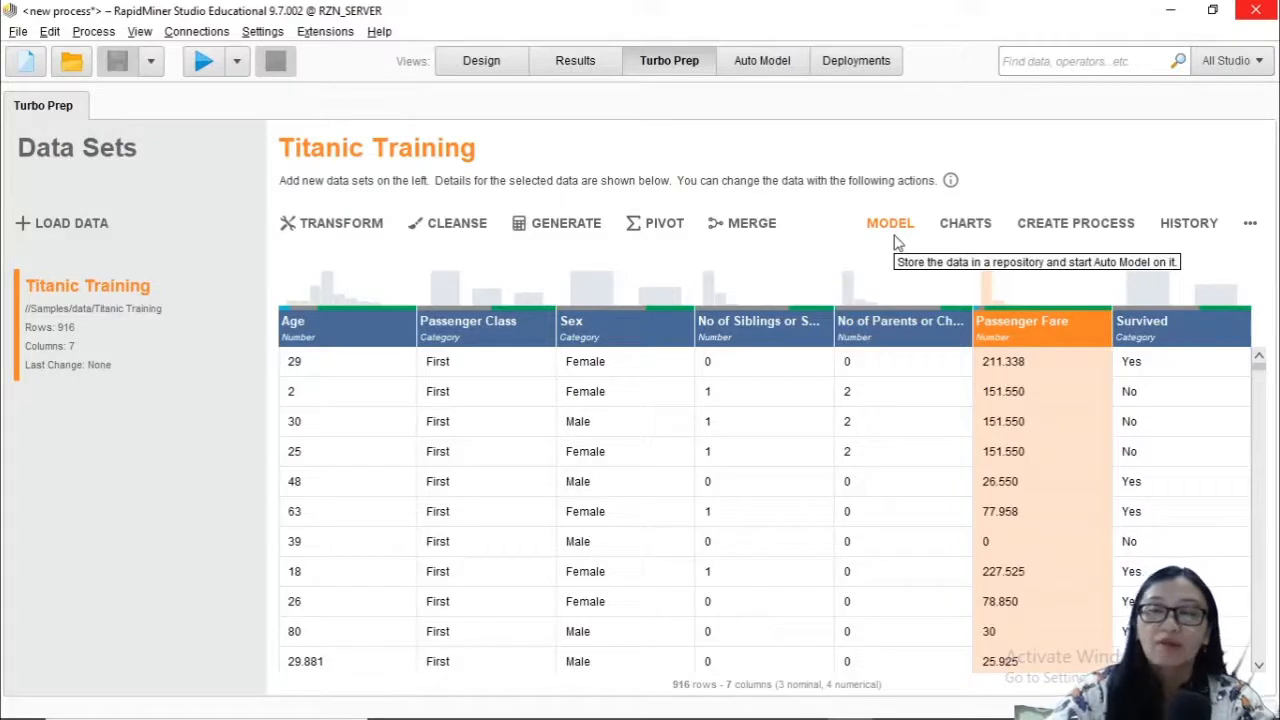
- View the default chart of the data set, return to the data table and select the Age column
click(965, 224)
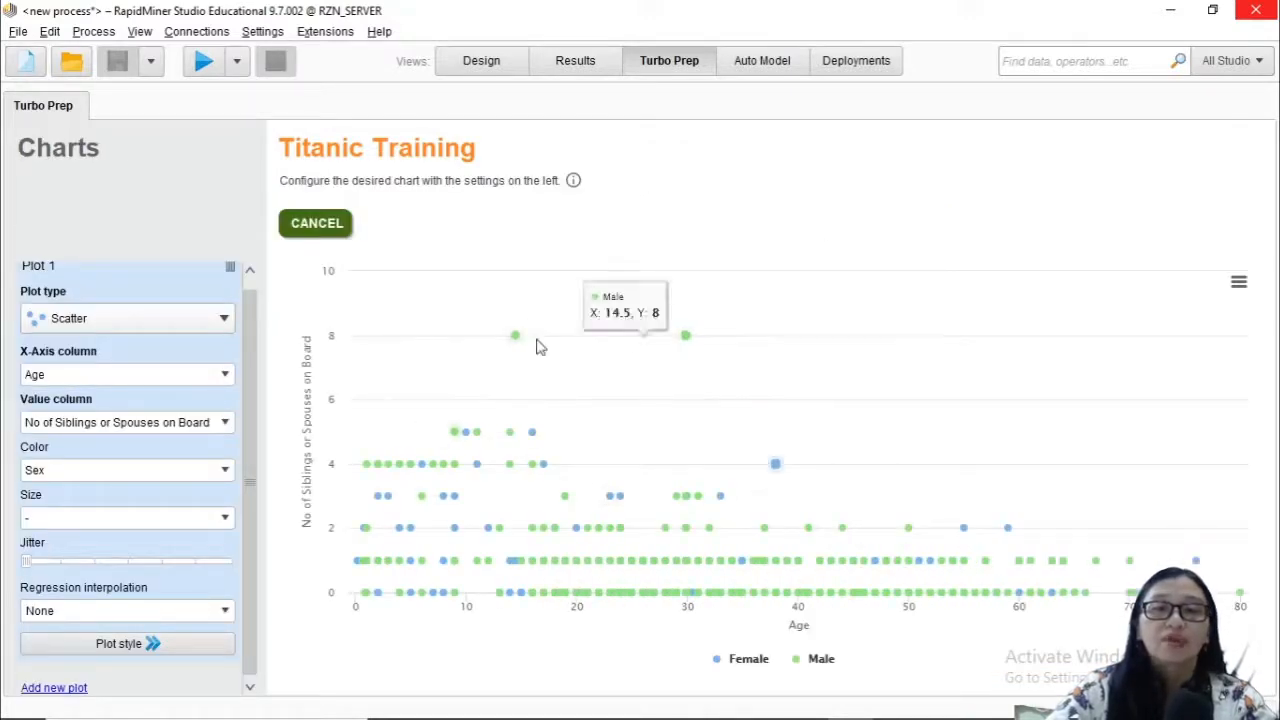
click(318, 225)
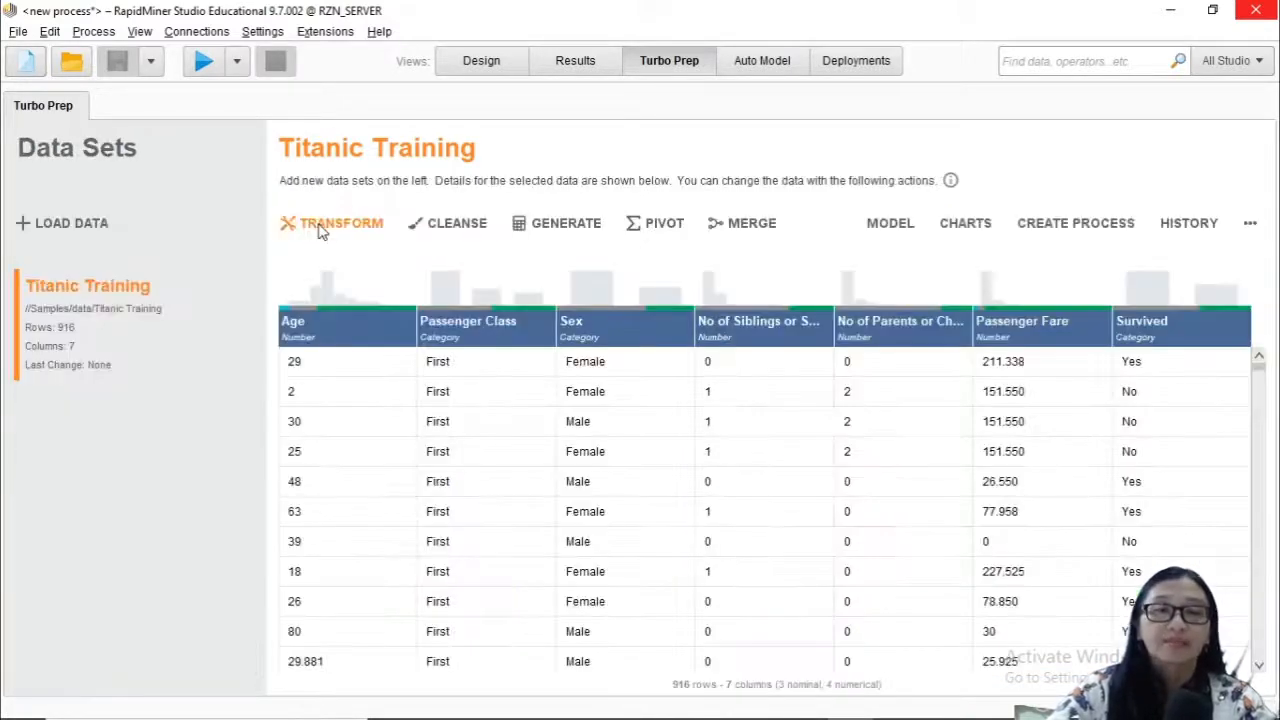
click(355, 338)
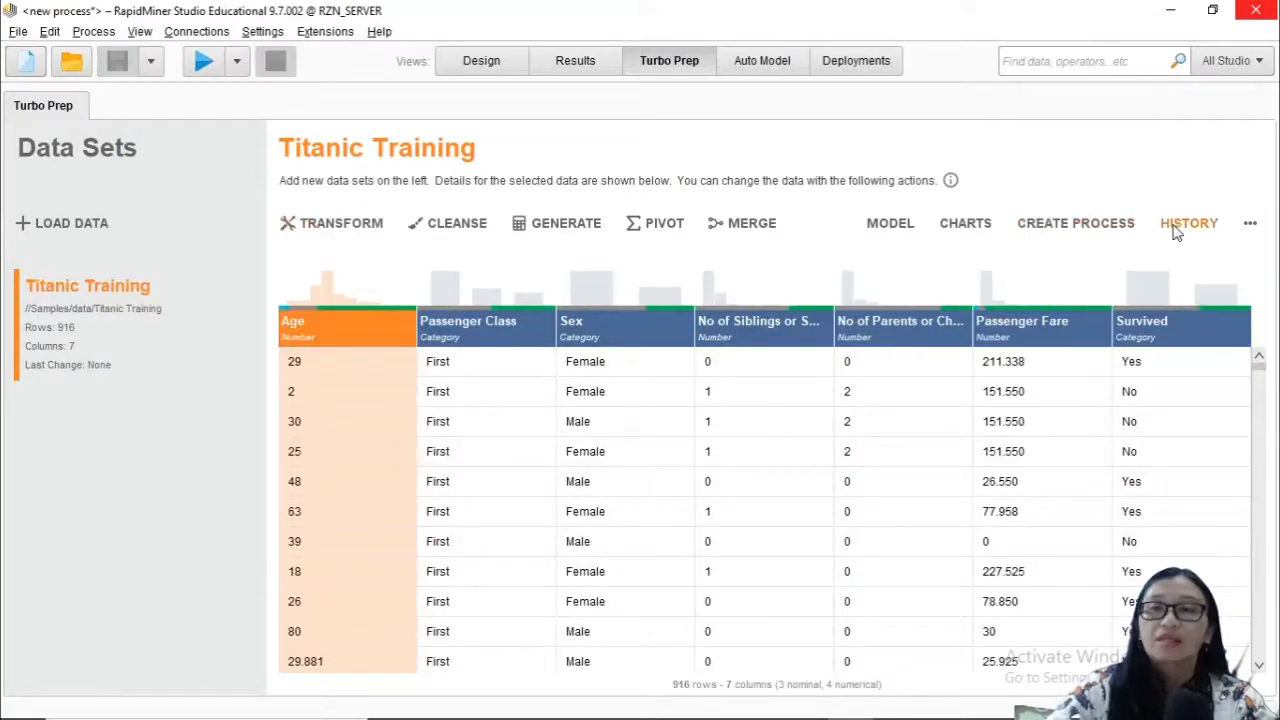
- Chart Survived as the value column against Age in the scatter plot and inspect the points
click(987, 231)
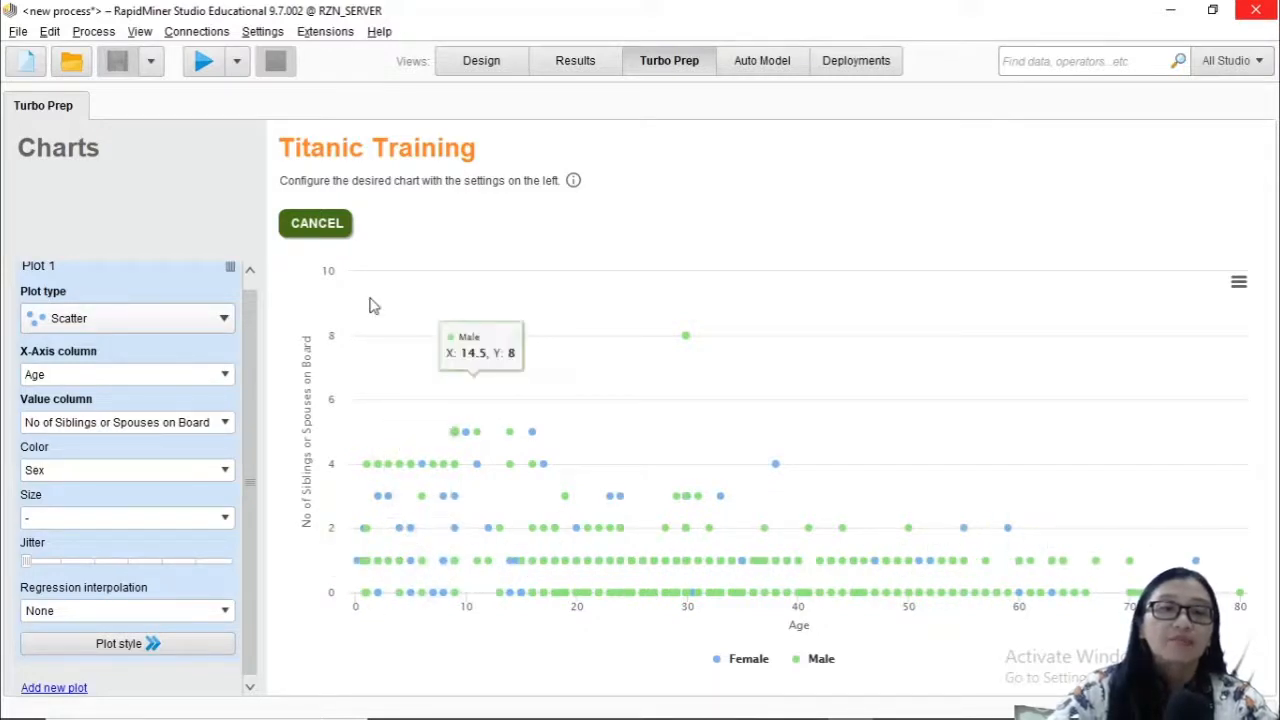
click(224, 424)
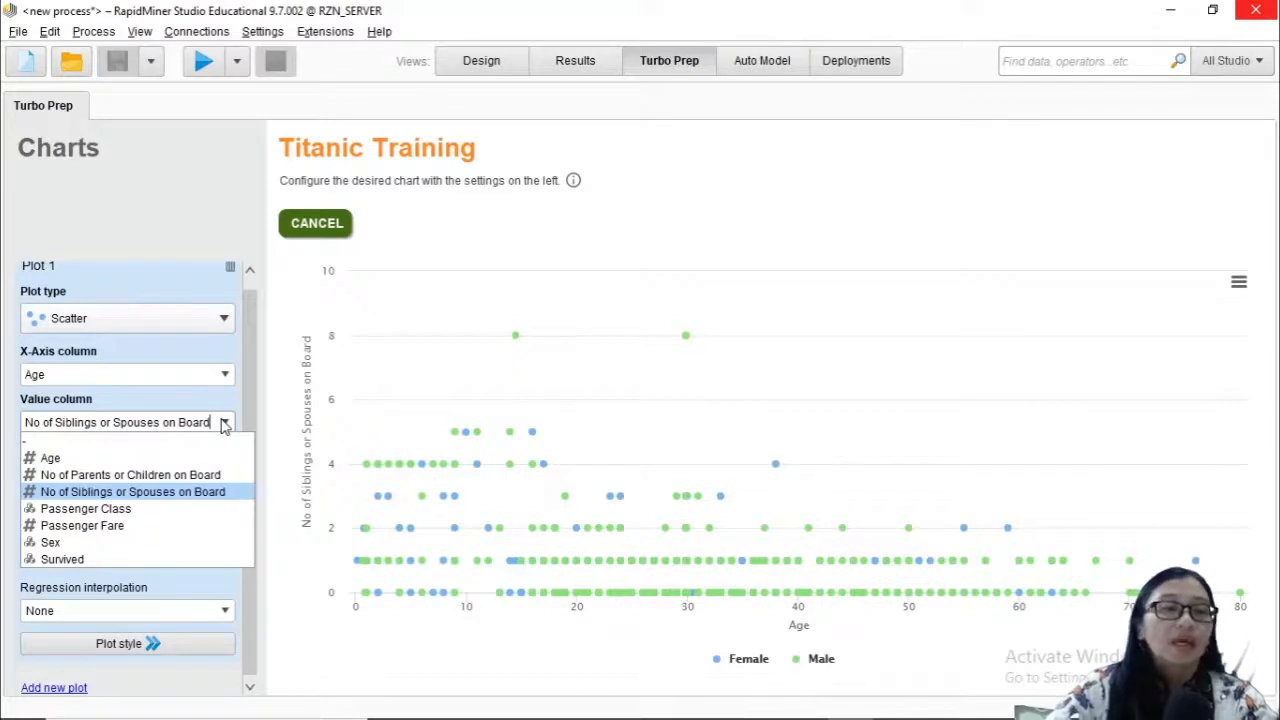
click(141, 557)
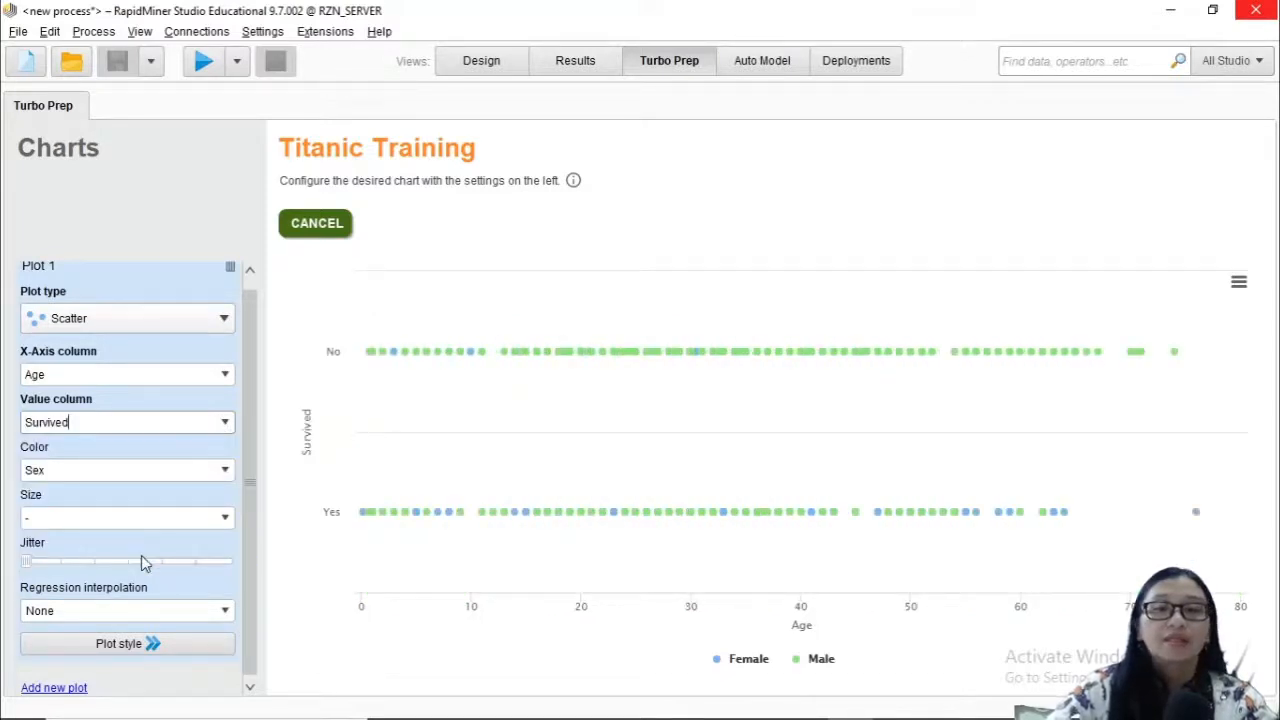
mouse_move(411, 534)
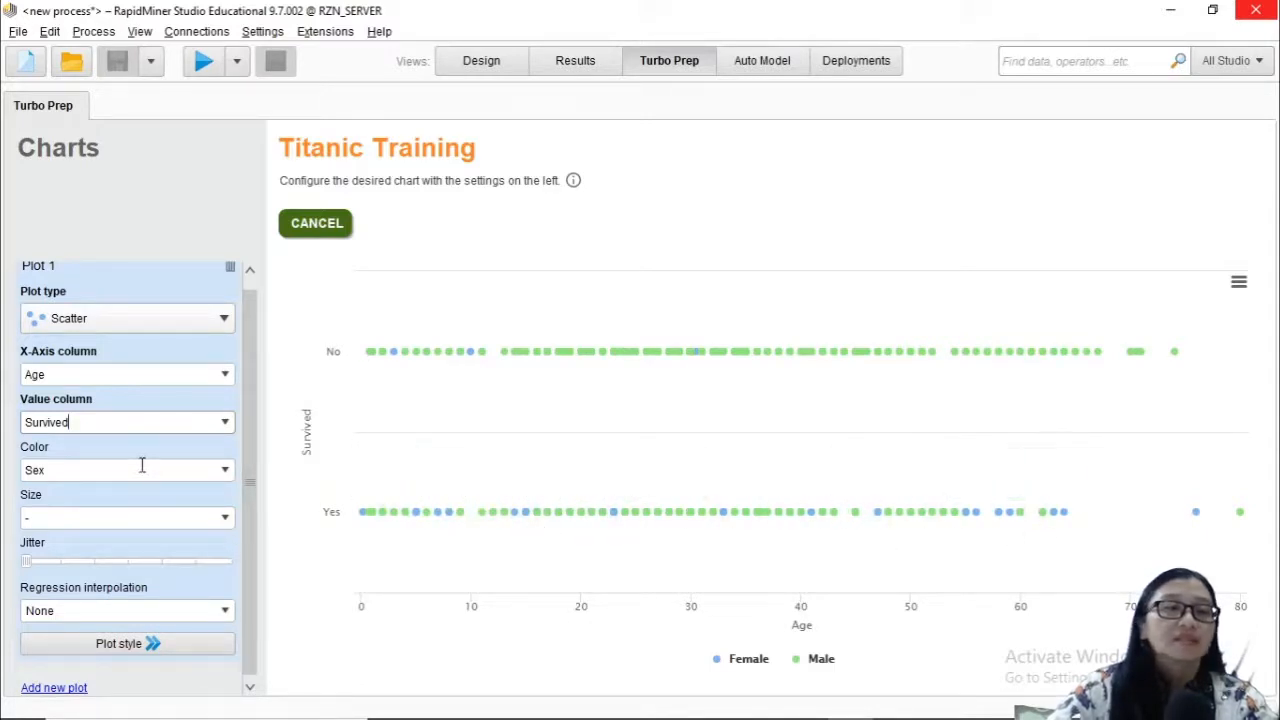
- Try the Bar (Column) plot type, switch back to Scatter and leave the charts
click(224, 320)
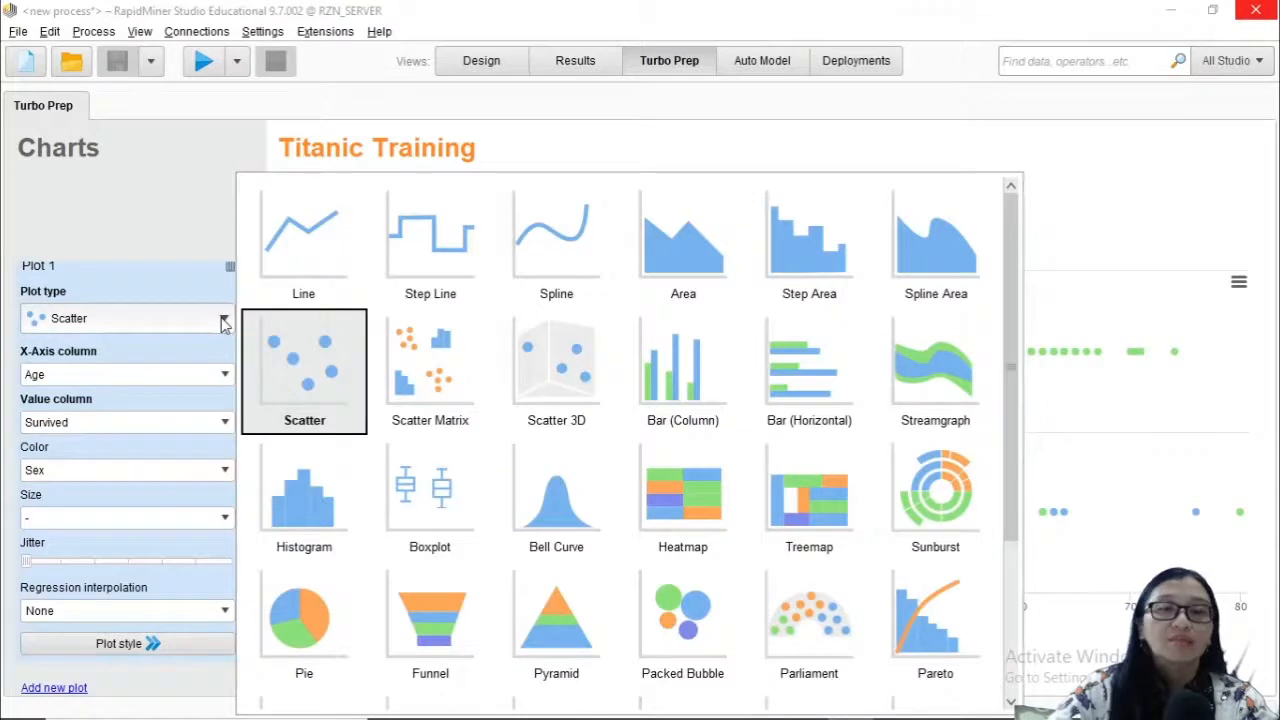
click(700, 420)
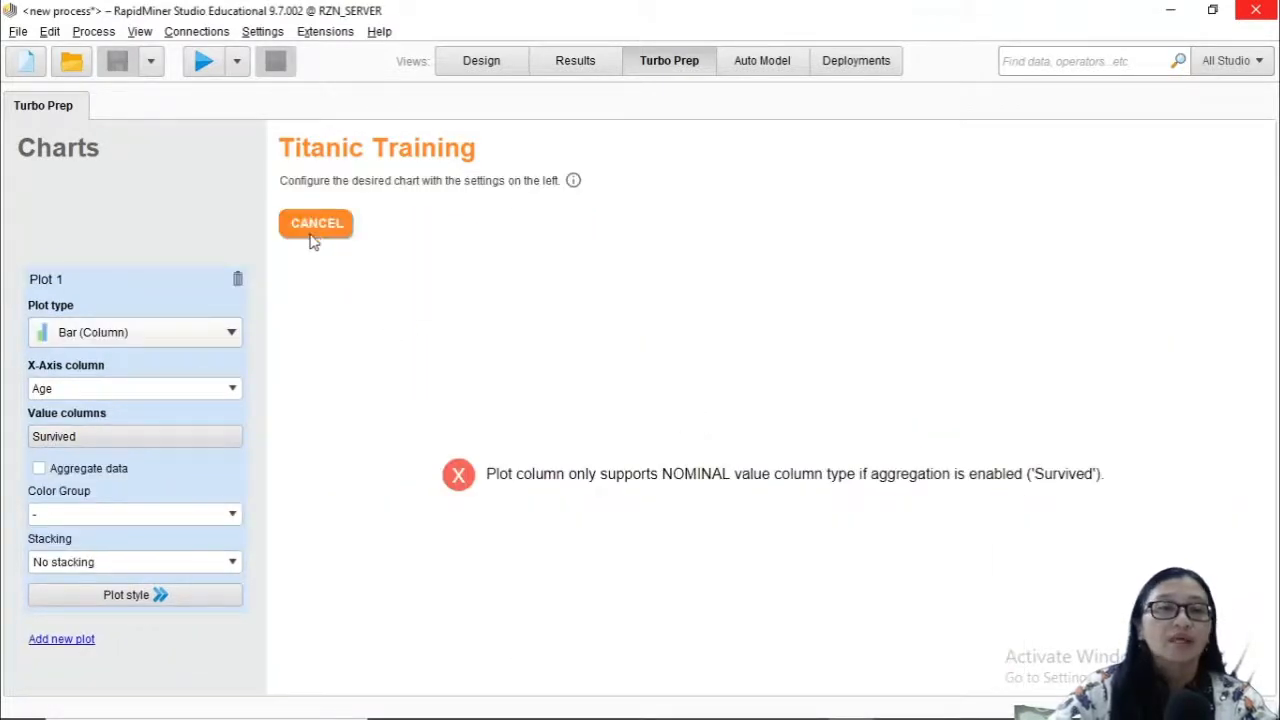
click(226, 346)
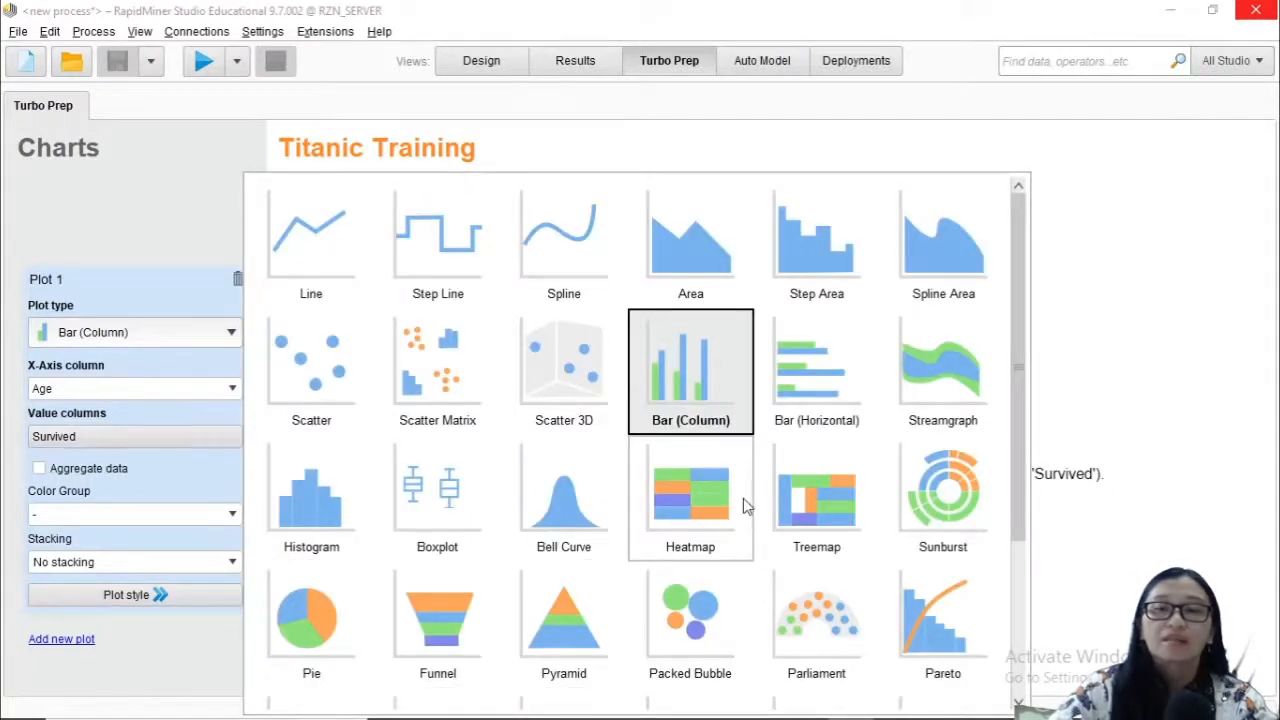
click(361, 400)
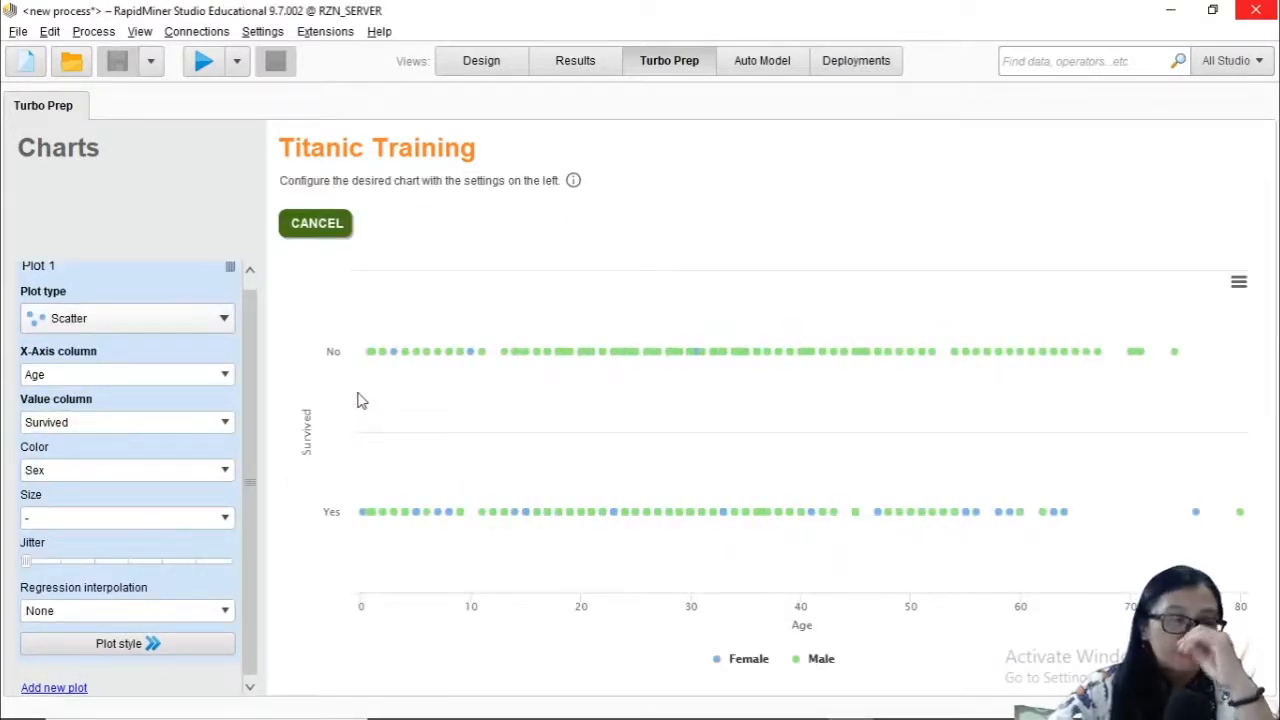
click(314, 230)
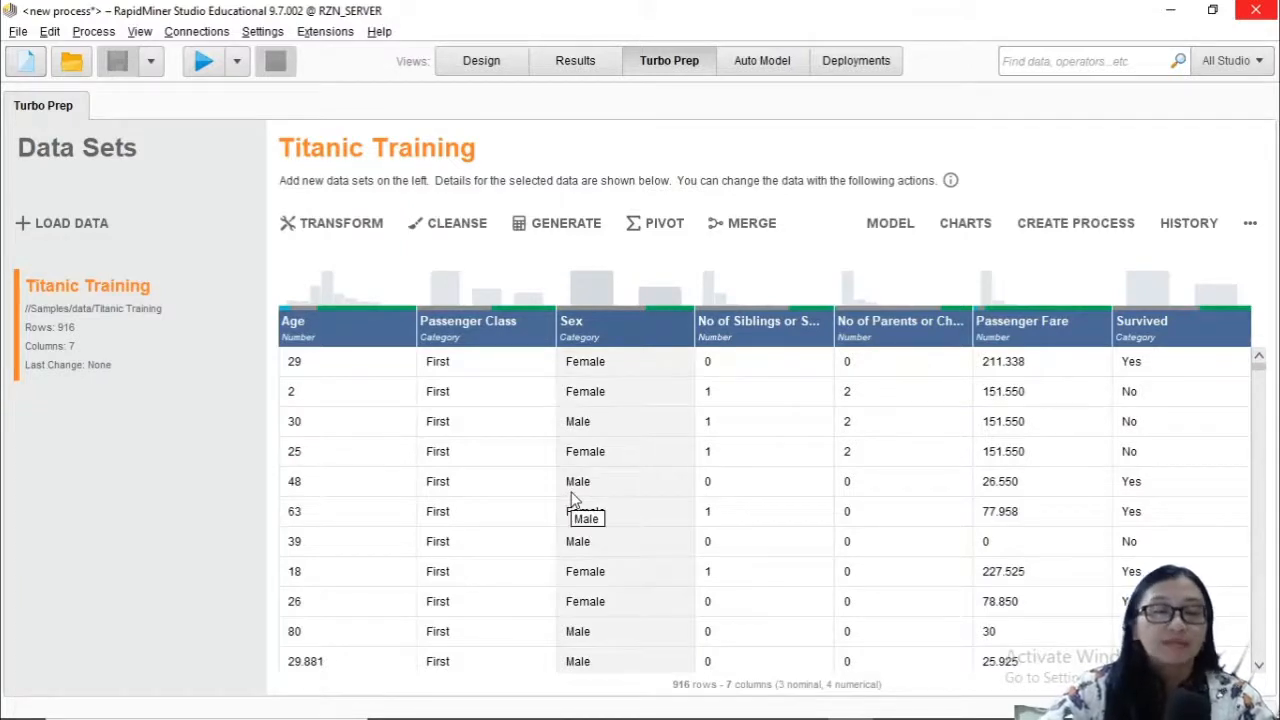
- Start a transformation of the Titanic Training data set and compare the operations offered for the Age and Passenger Class columns
mouse_move(333, 343)
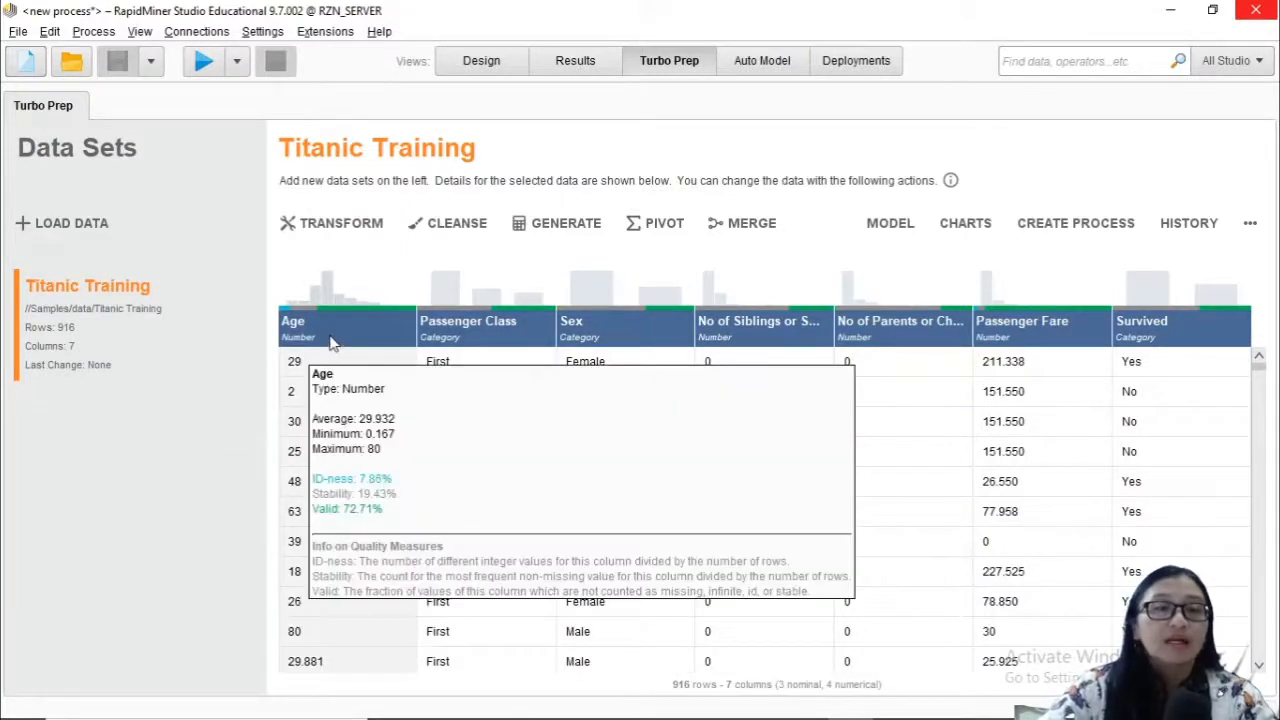
click(316, 232)
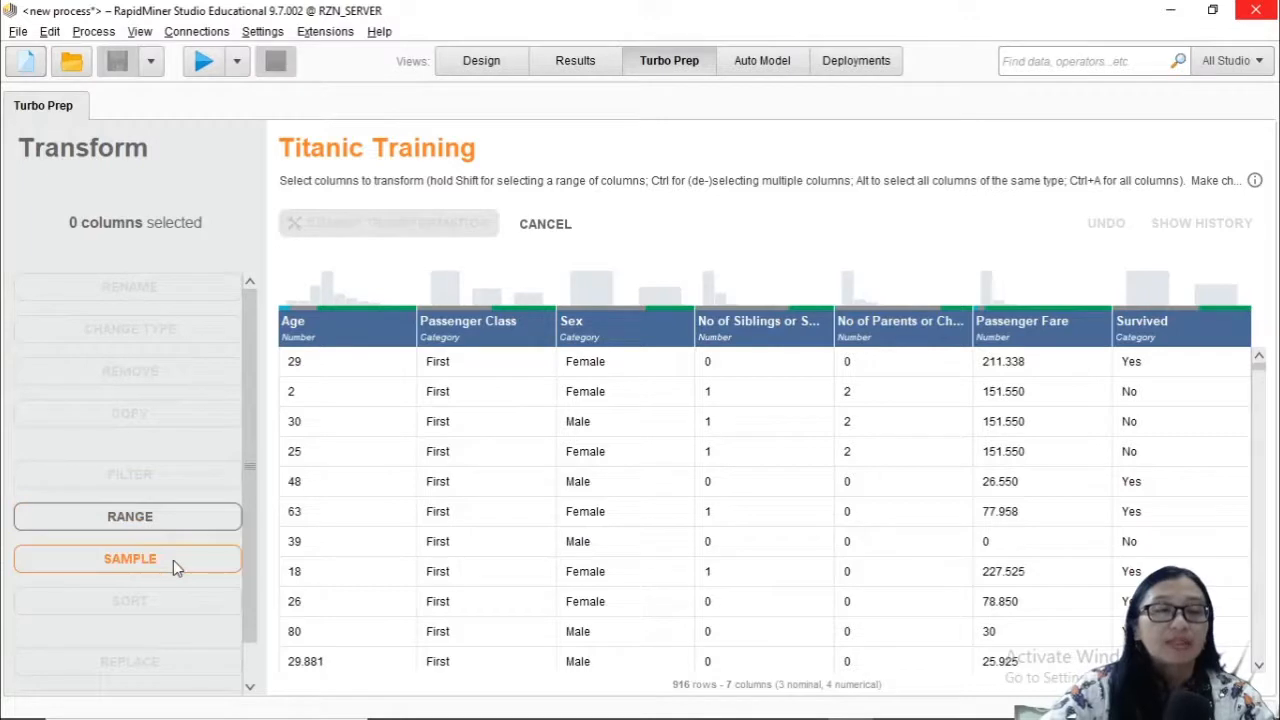
click(357, 330)
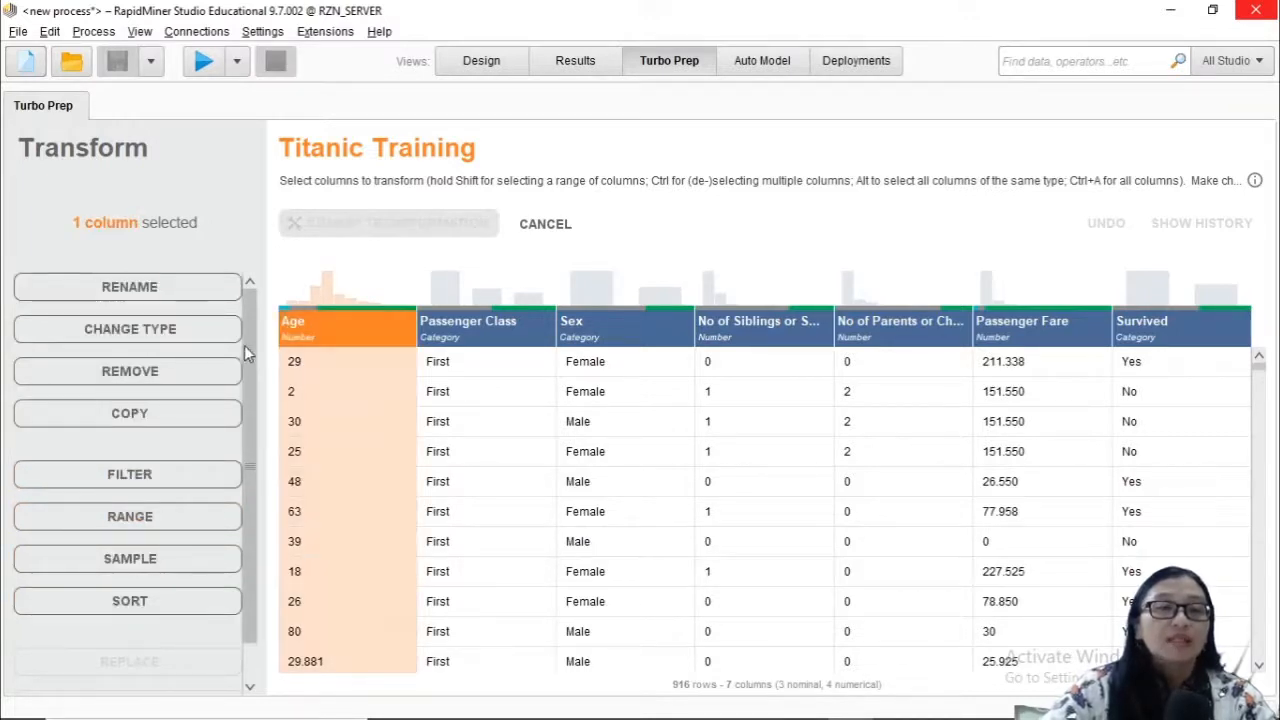
scroll(246, 340, down, 1)
scroll(250, 365, down, 1)
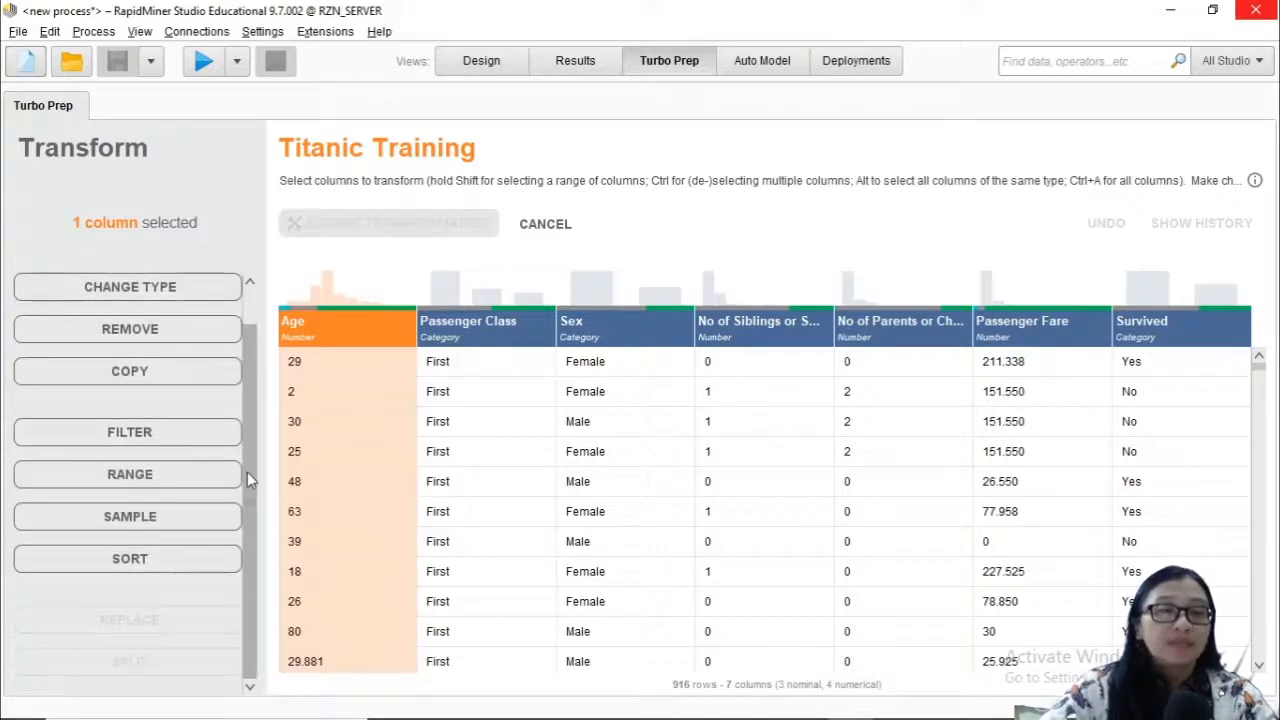
scroll(250, 340, up, 2)
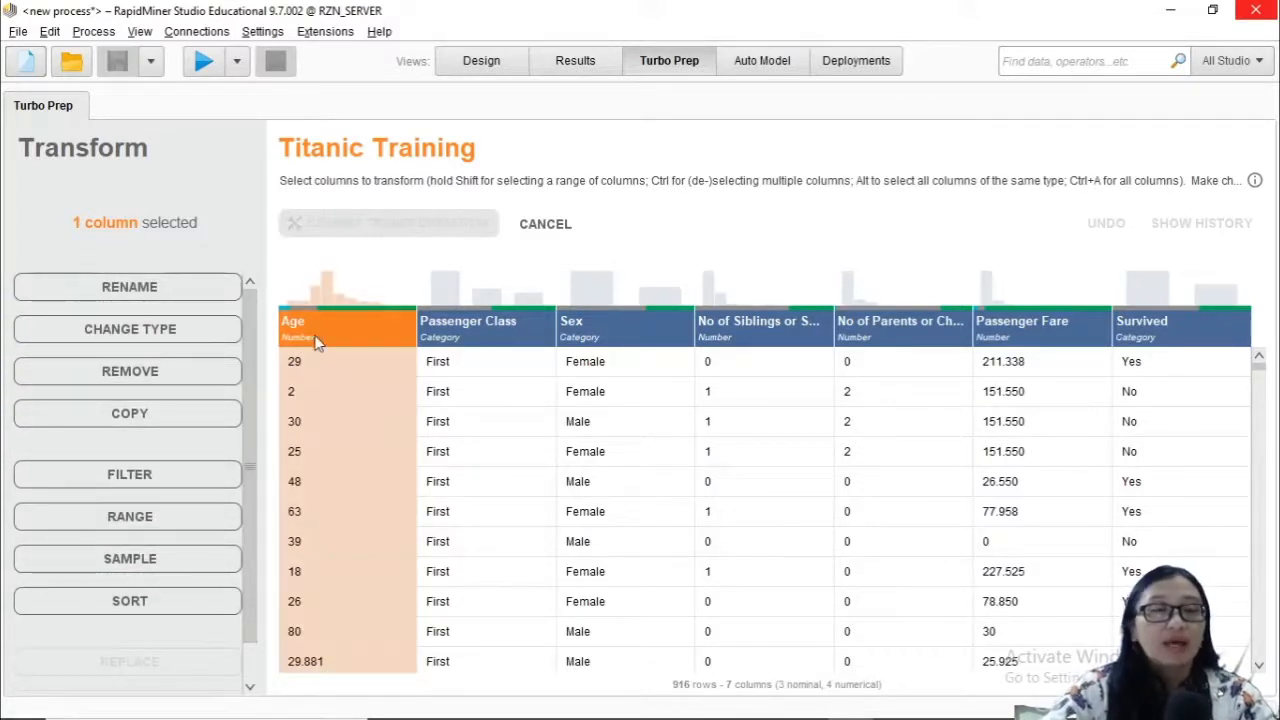
click(492, 335)
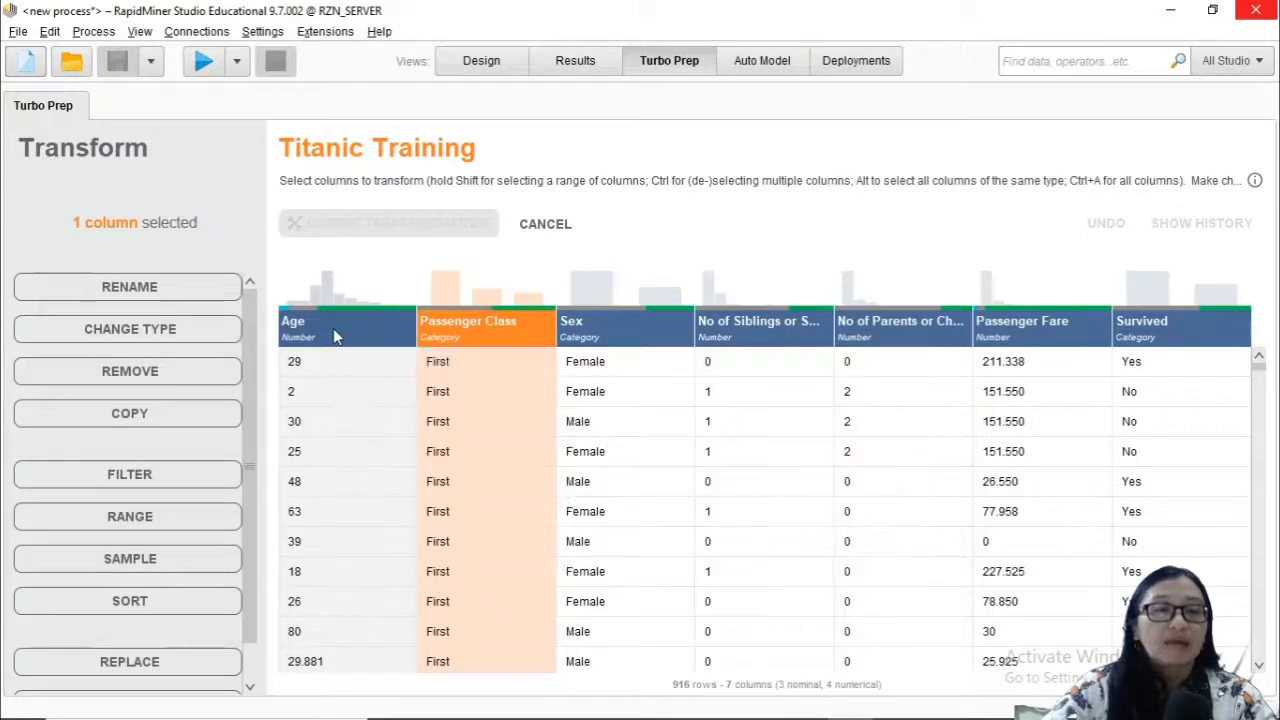
click(333, 328)
drag(249, 489, 249, 577)
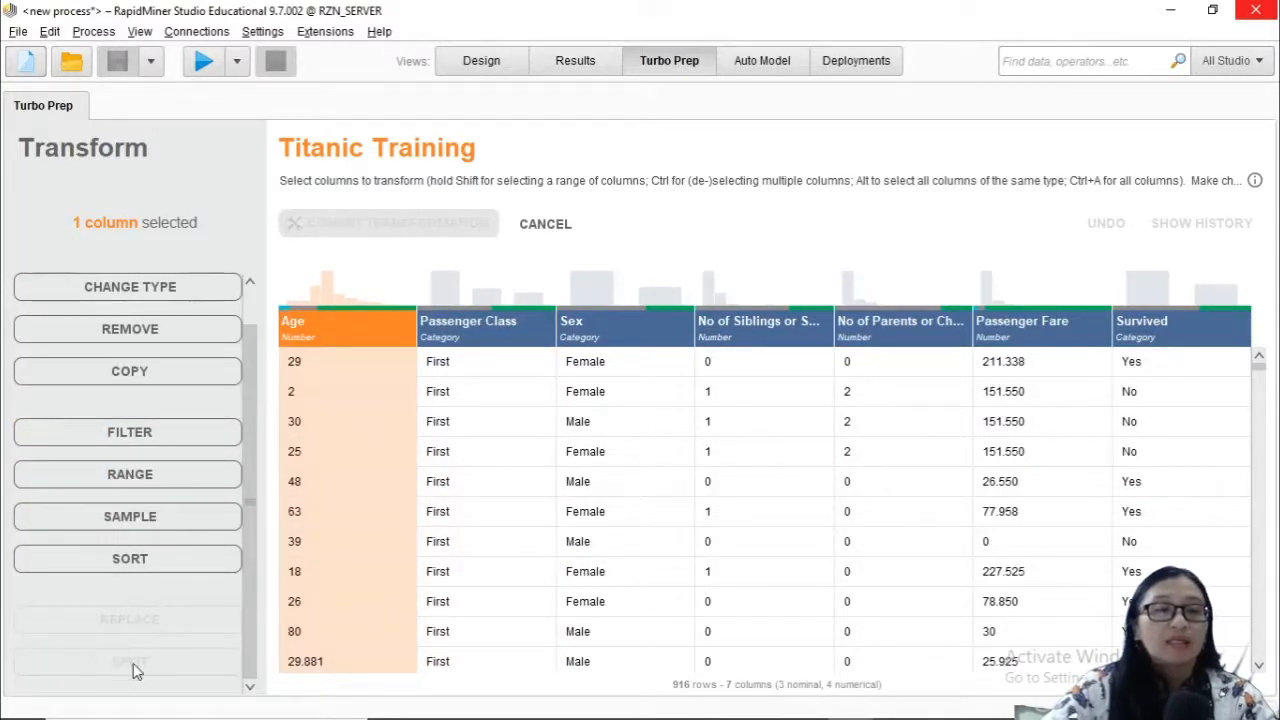
- Check which transform operations are available for each column from Passenger Class through Survived
click(508, 336)
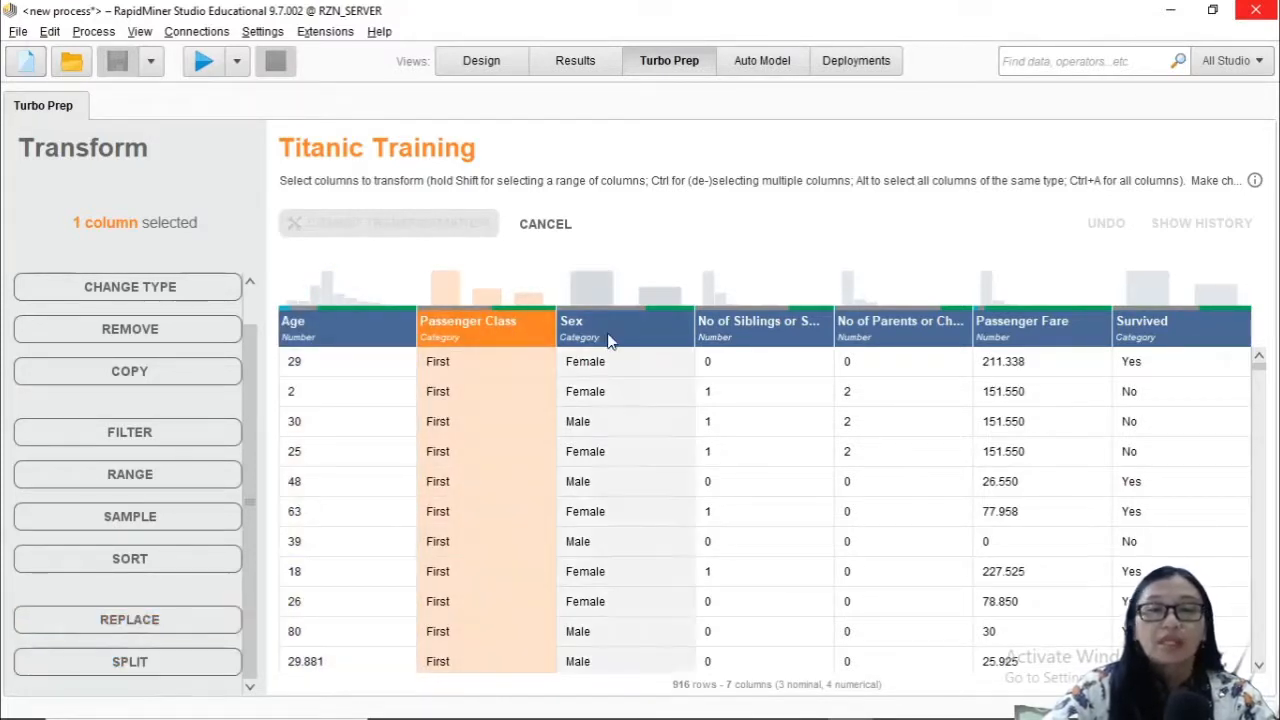
click(632, 336)
click(749, 322)
click(857, 332)
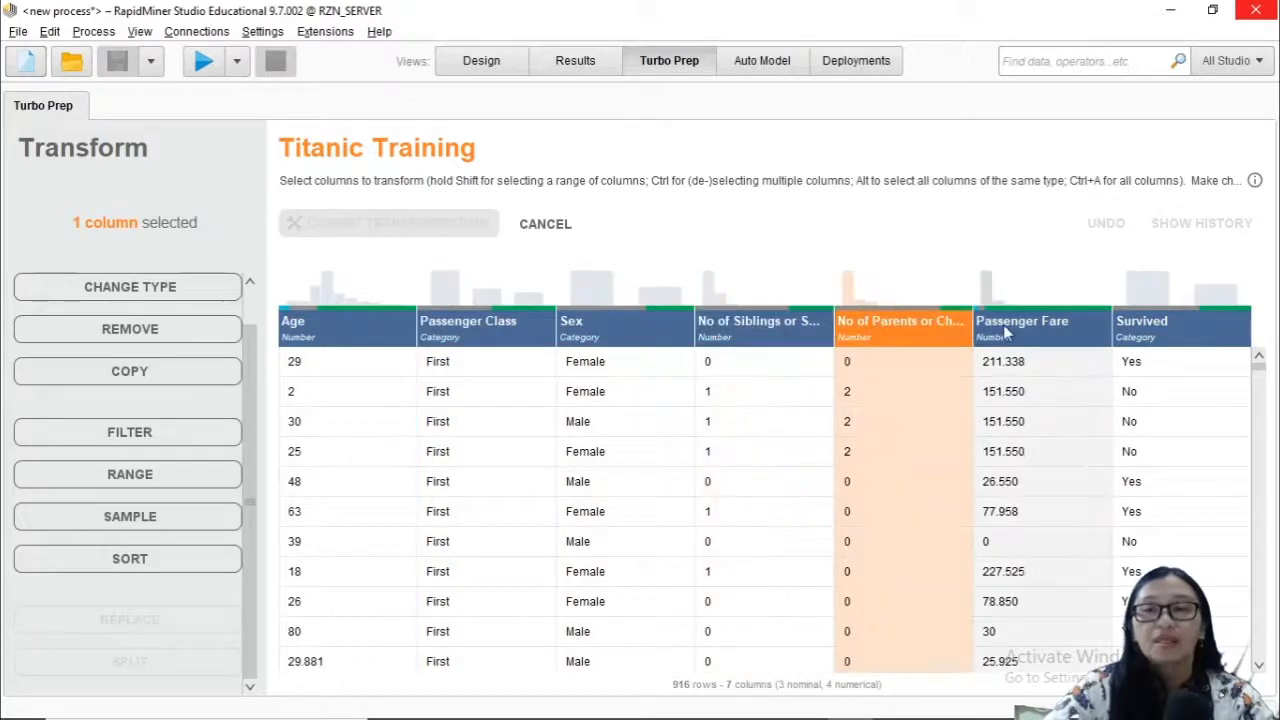
click(1030, 330)
click(1162, 324)
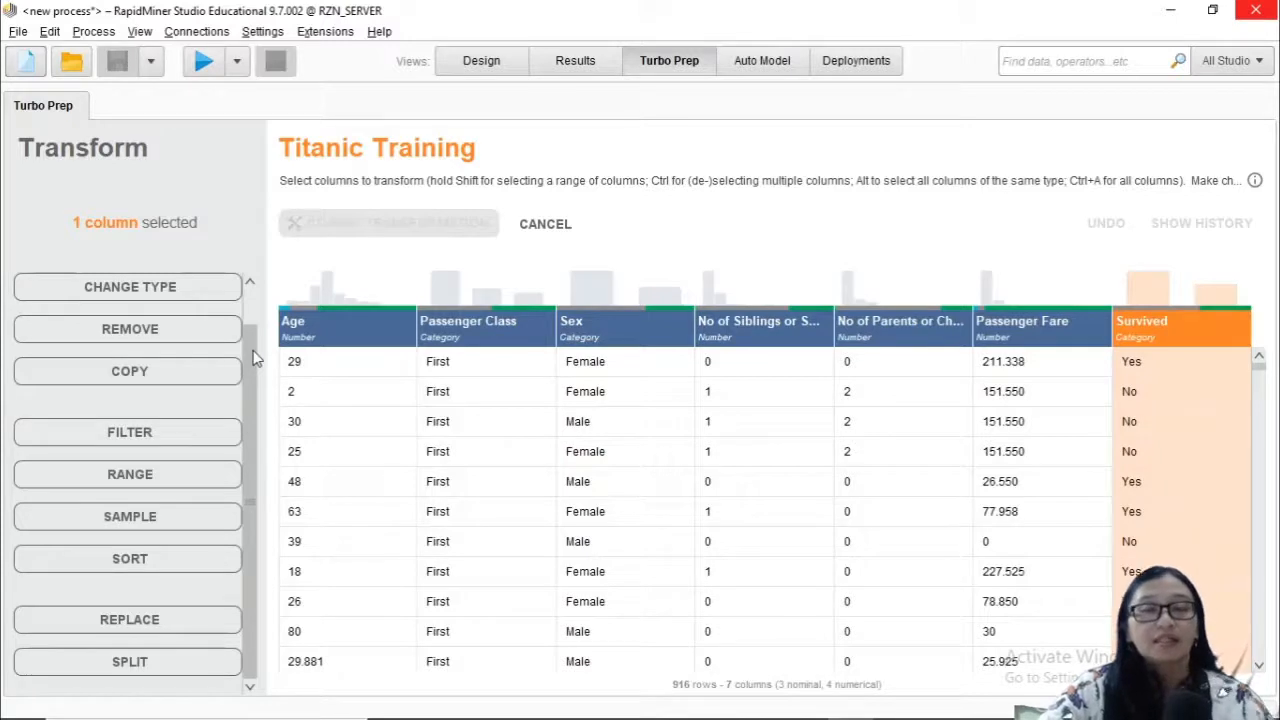
drag(253, 358, 250, 291)
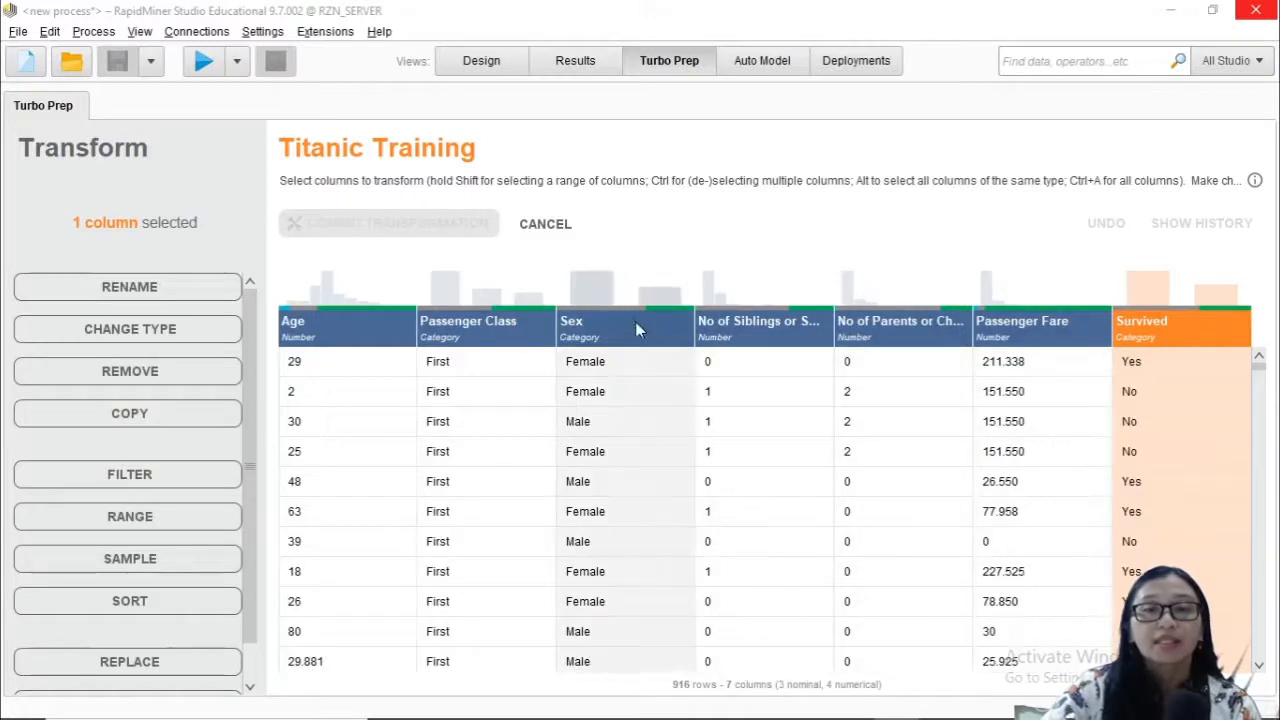
- Rename the Sex column to Gender and commit the transformation
click(632, 320)
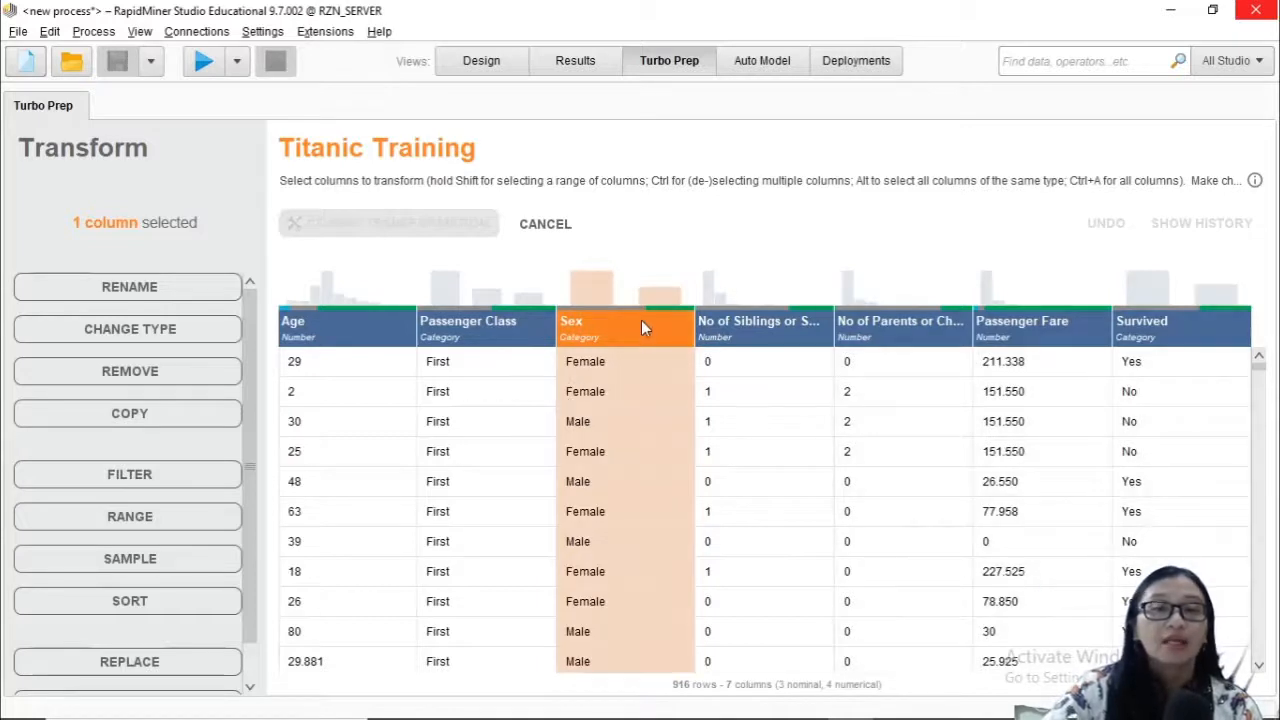
click(133, 288)
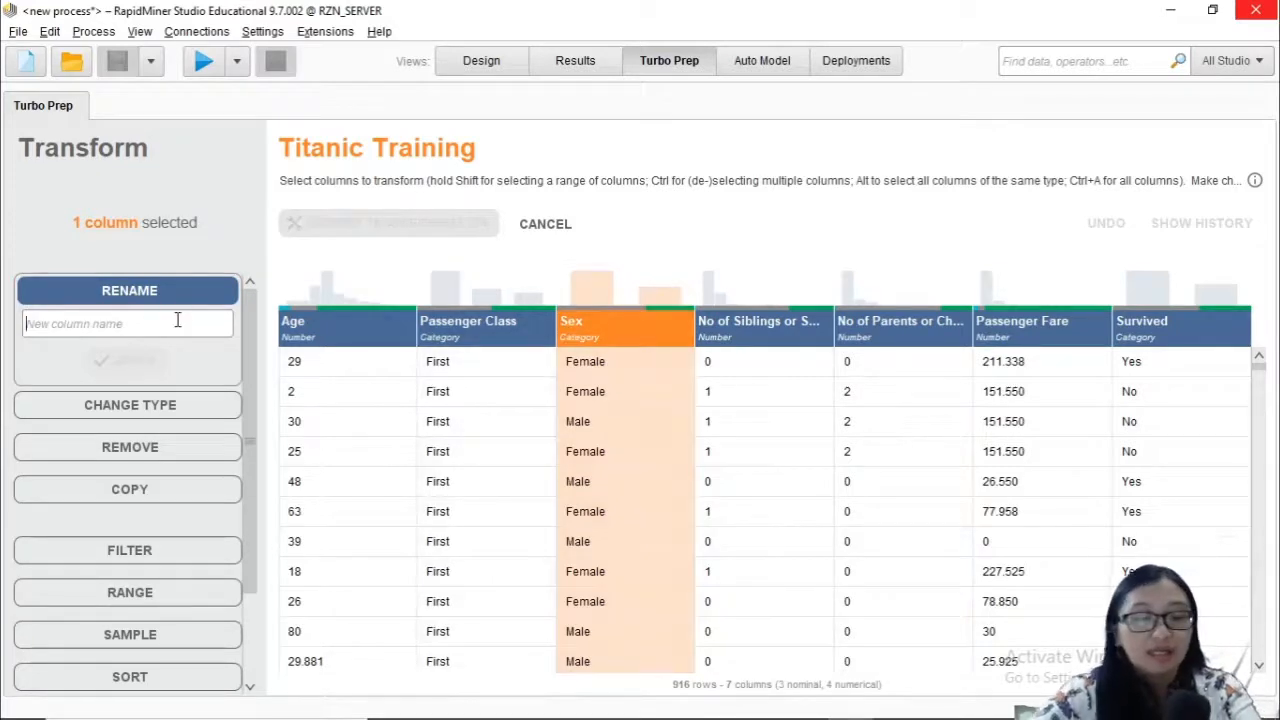
text(Gender)
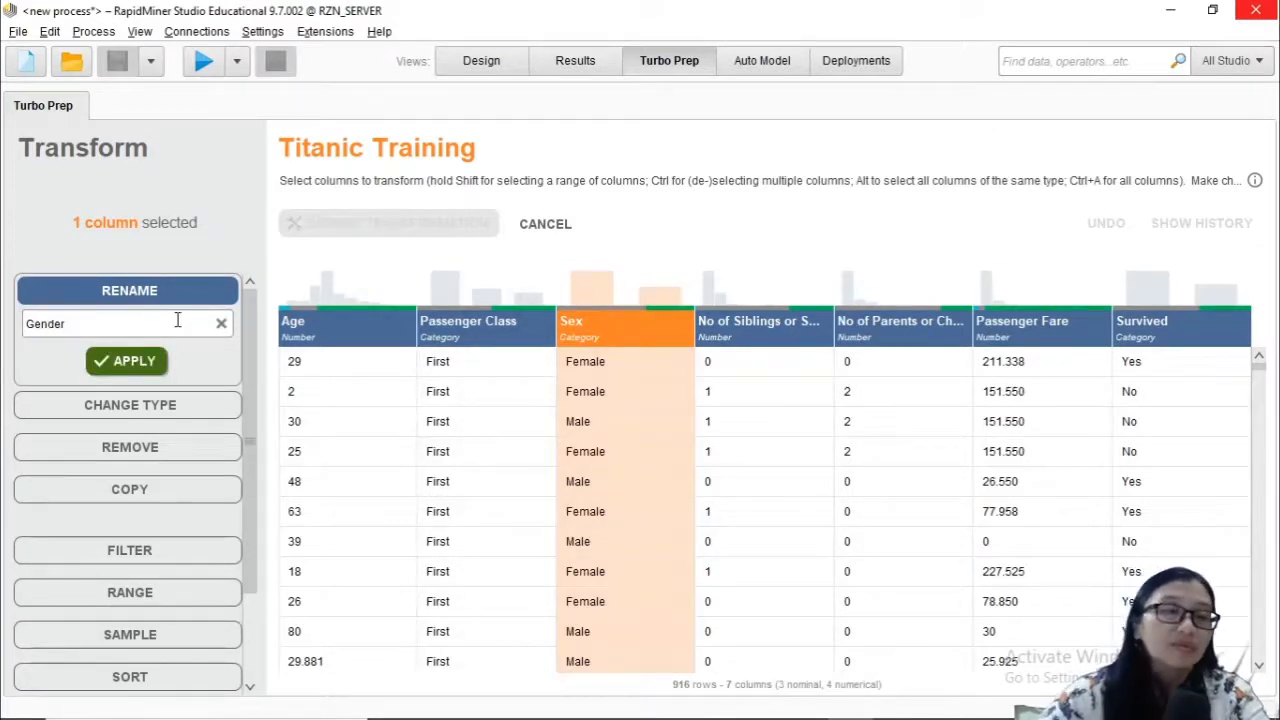
click(150, 360)
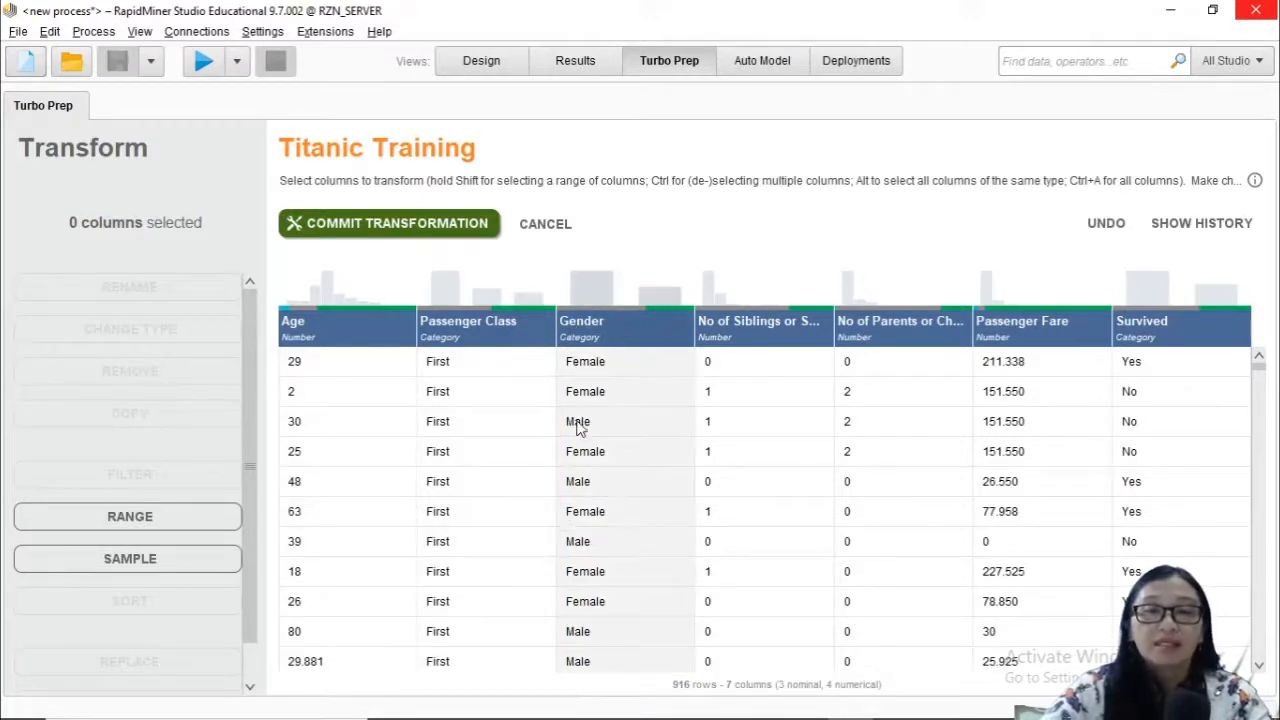
click(435, 225)
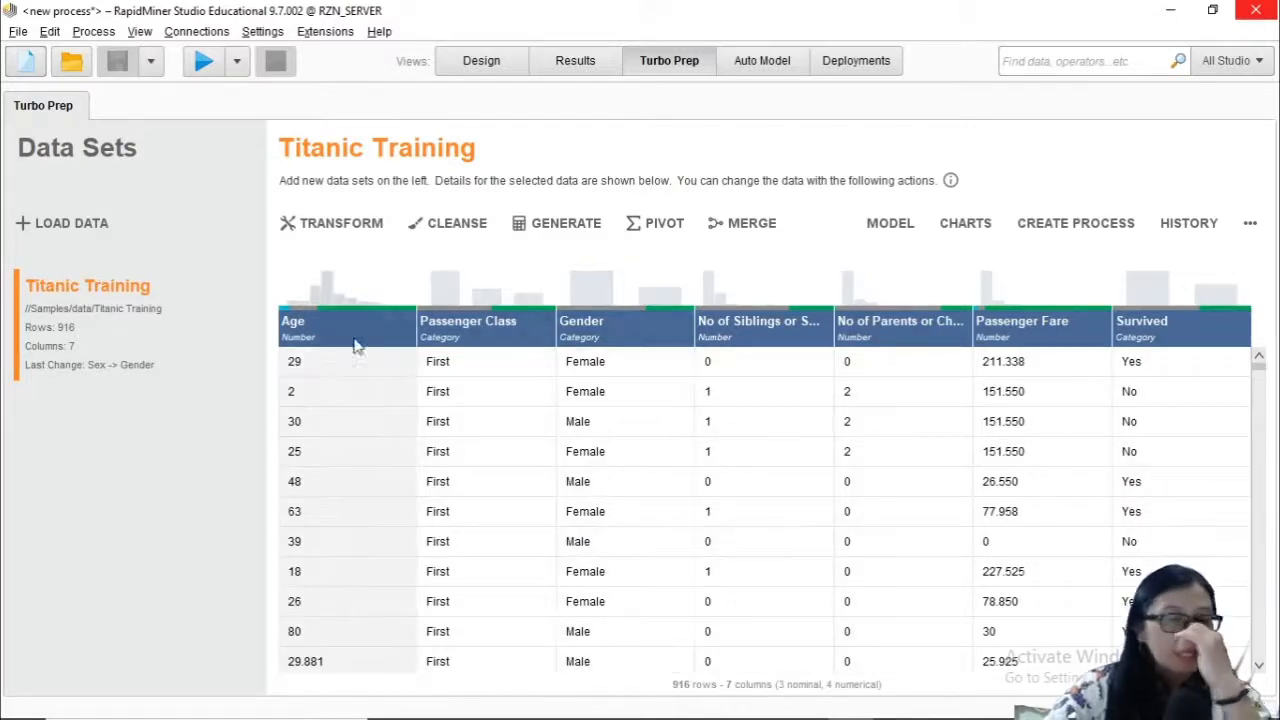
- Start a new transformation of the data set and review the operations for the Age and Passenger Class columns
click(305, 340)
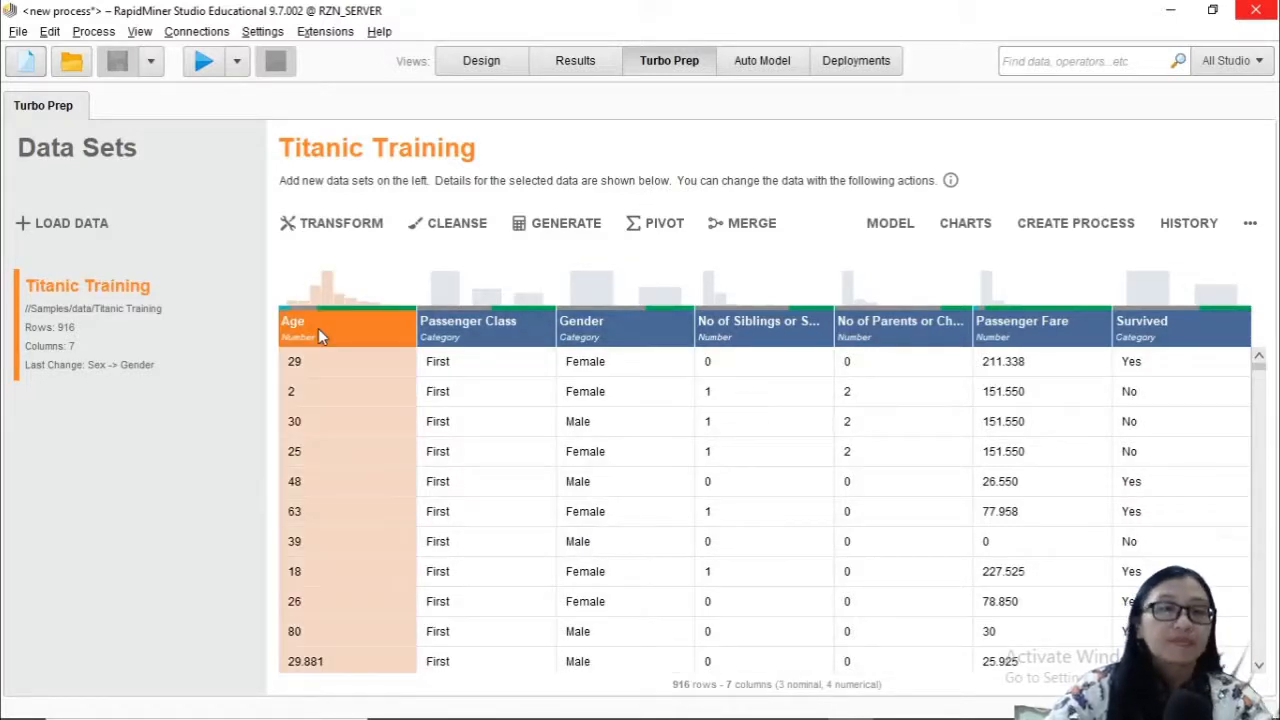
click(350, 225)
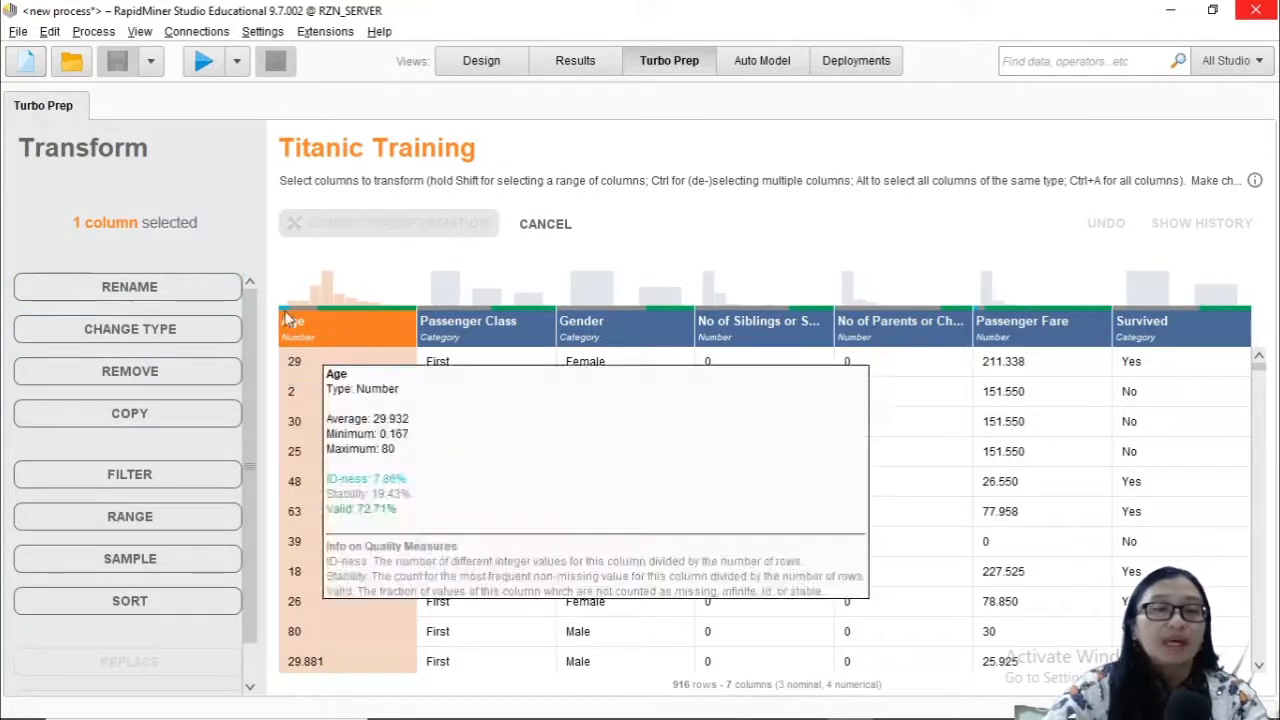
click(478, 326)
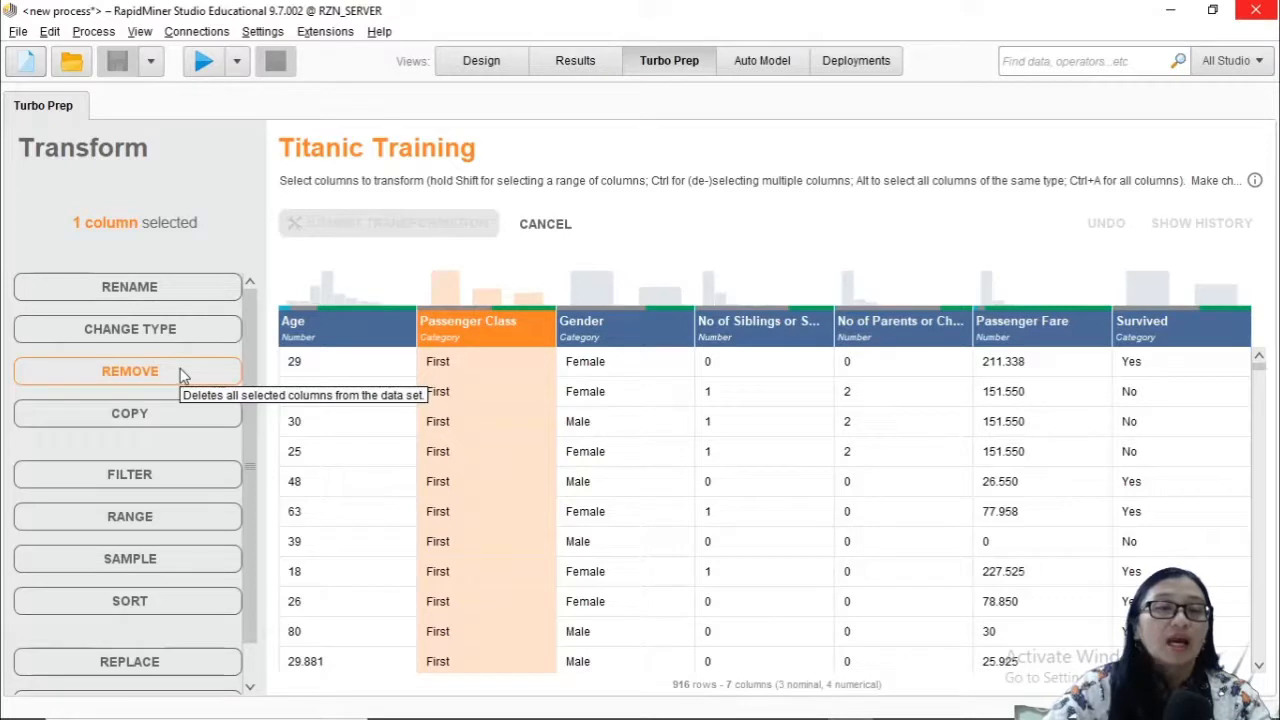
mouse_move(458, 298)
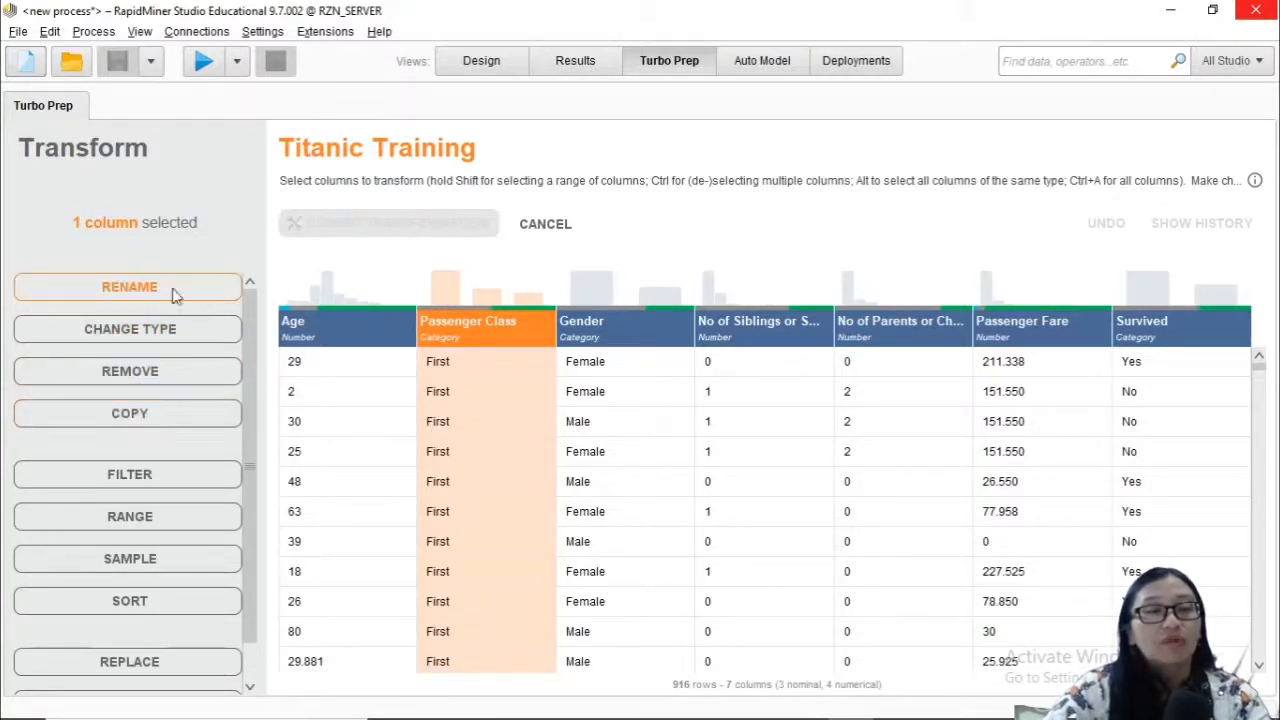
click(334, 334)
click(454, 338)
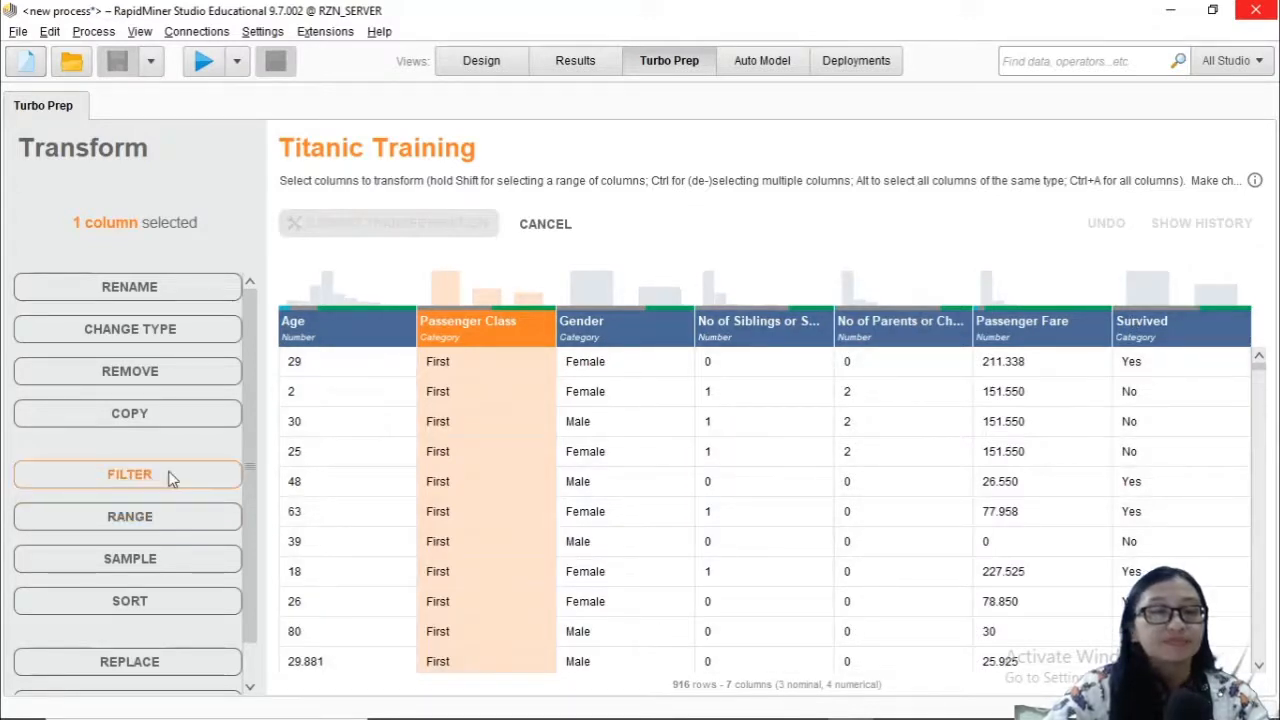
- Try a filter on the Passenger Class column with the matches condition and review the other filter conditions
scroll(171, 476, down, 1)
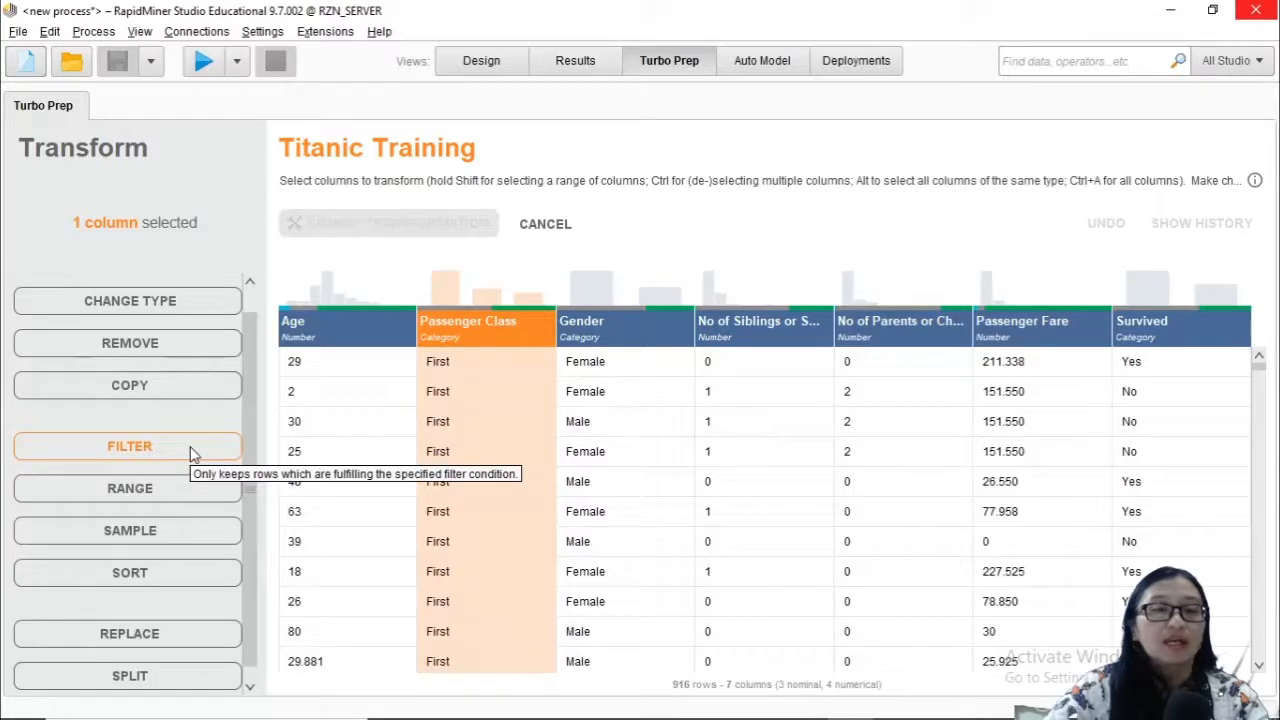
click(191, 451)
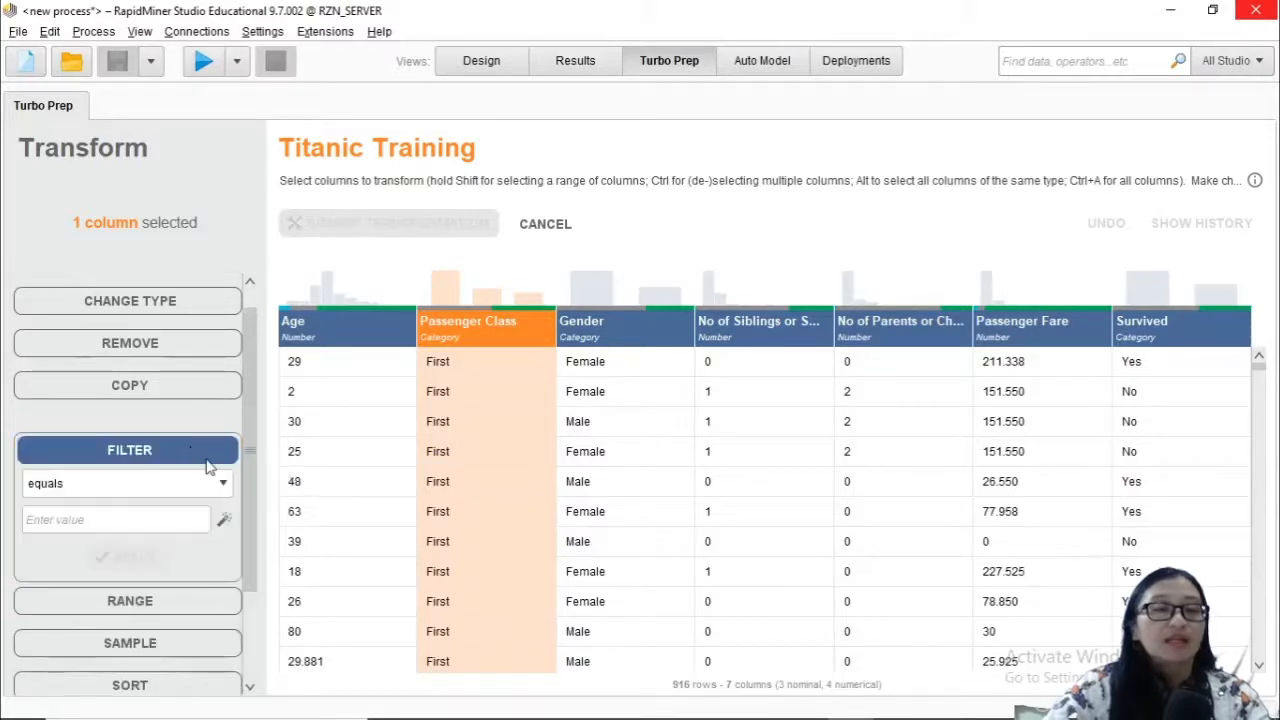
click(226, 483)
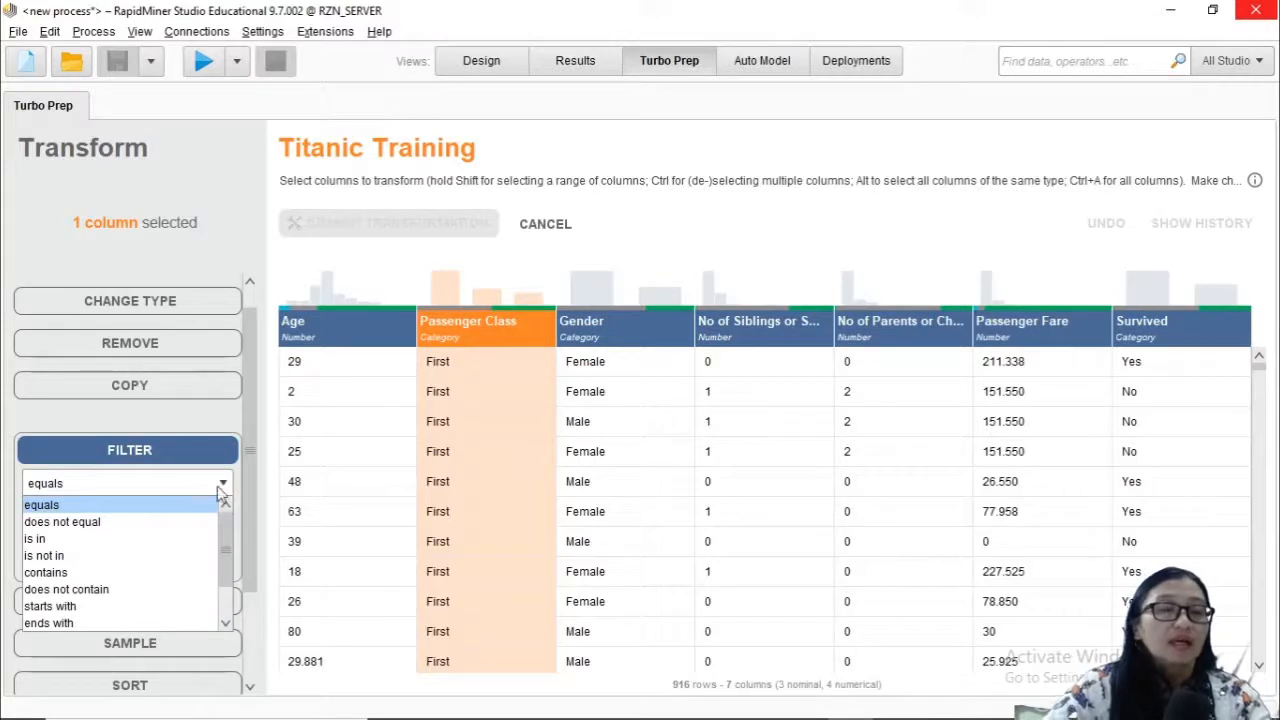
scroll(168, 580, down, 1)
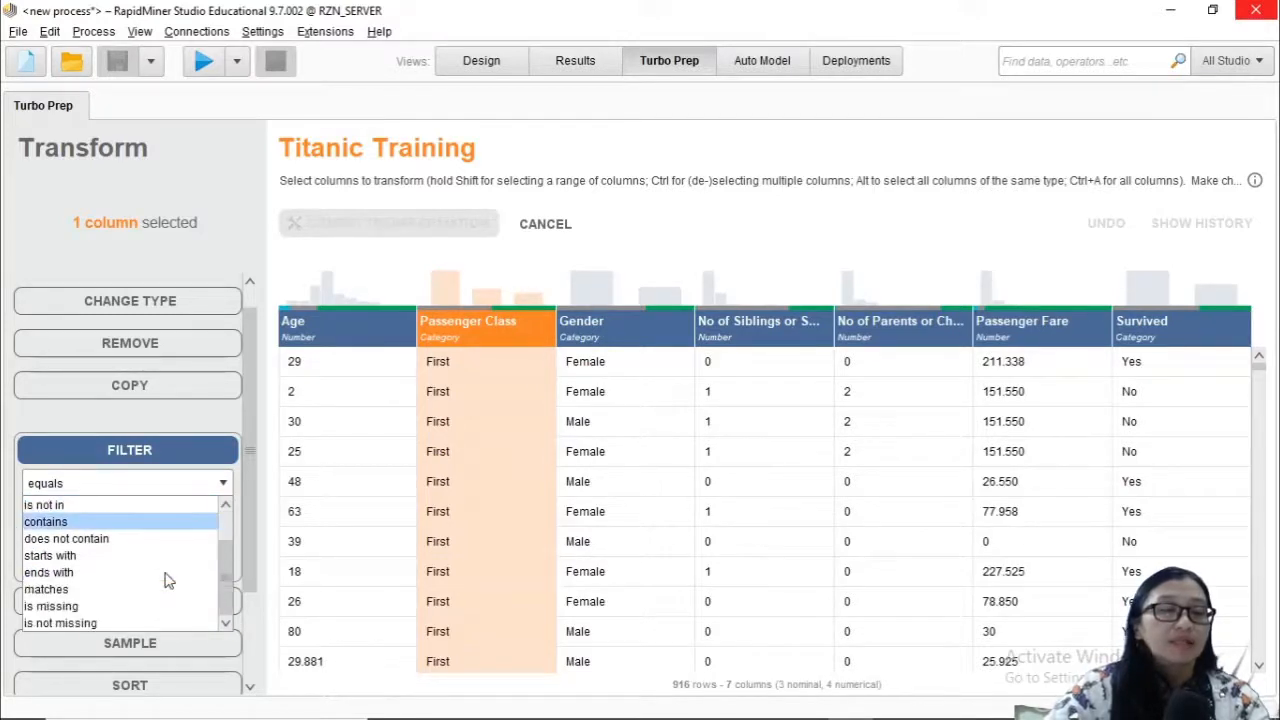
click(138, 596)
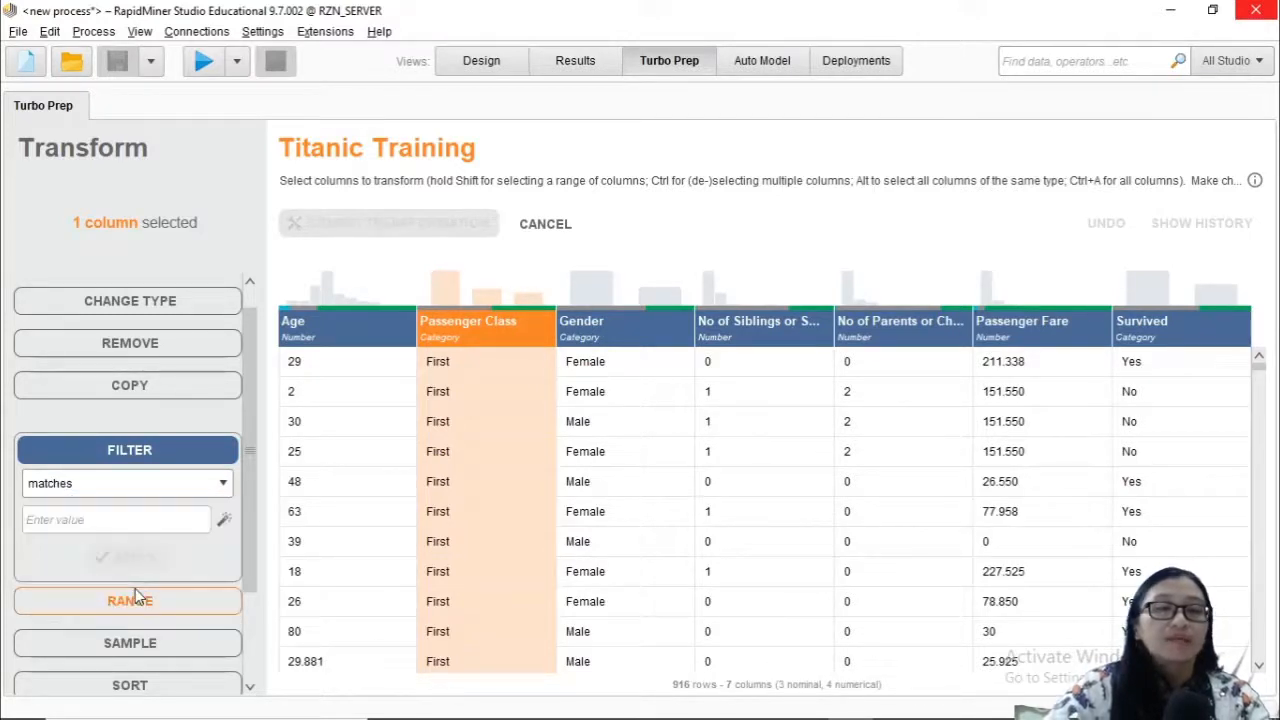
click(195, 522)
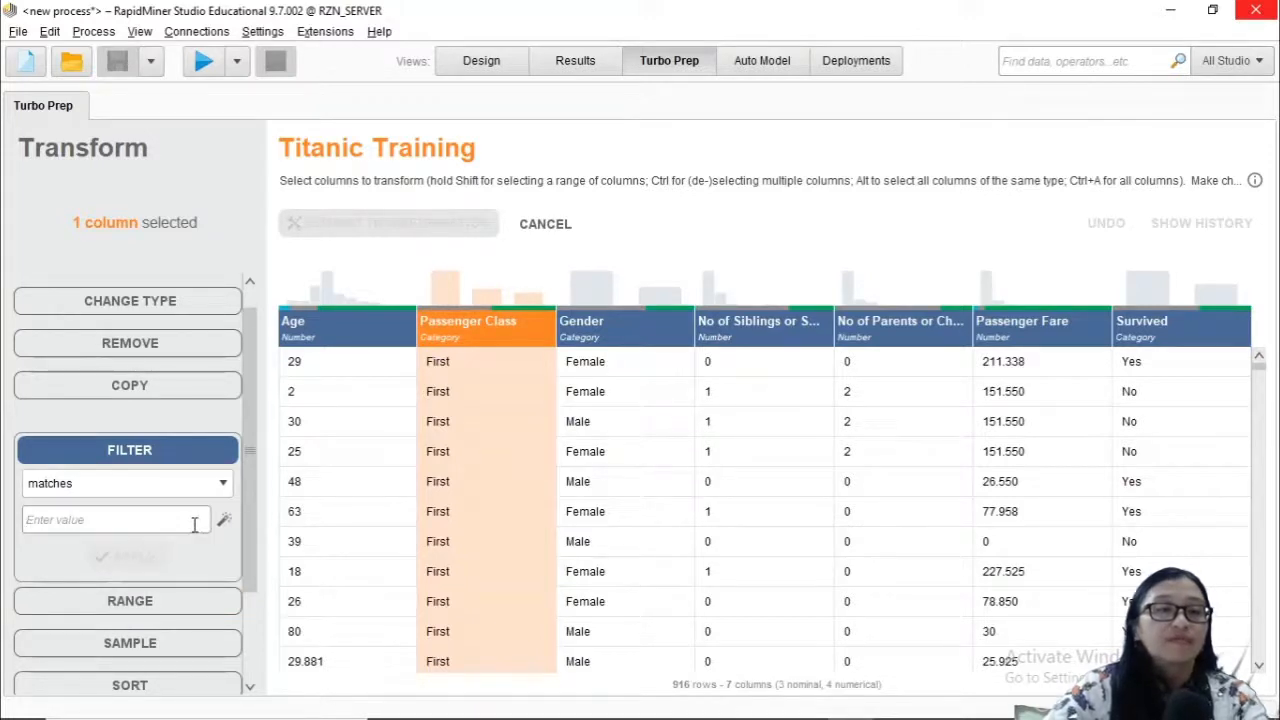
click(224, 484)
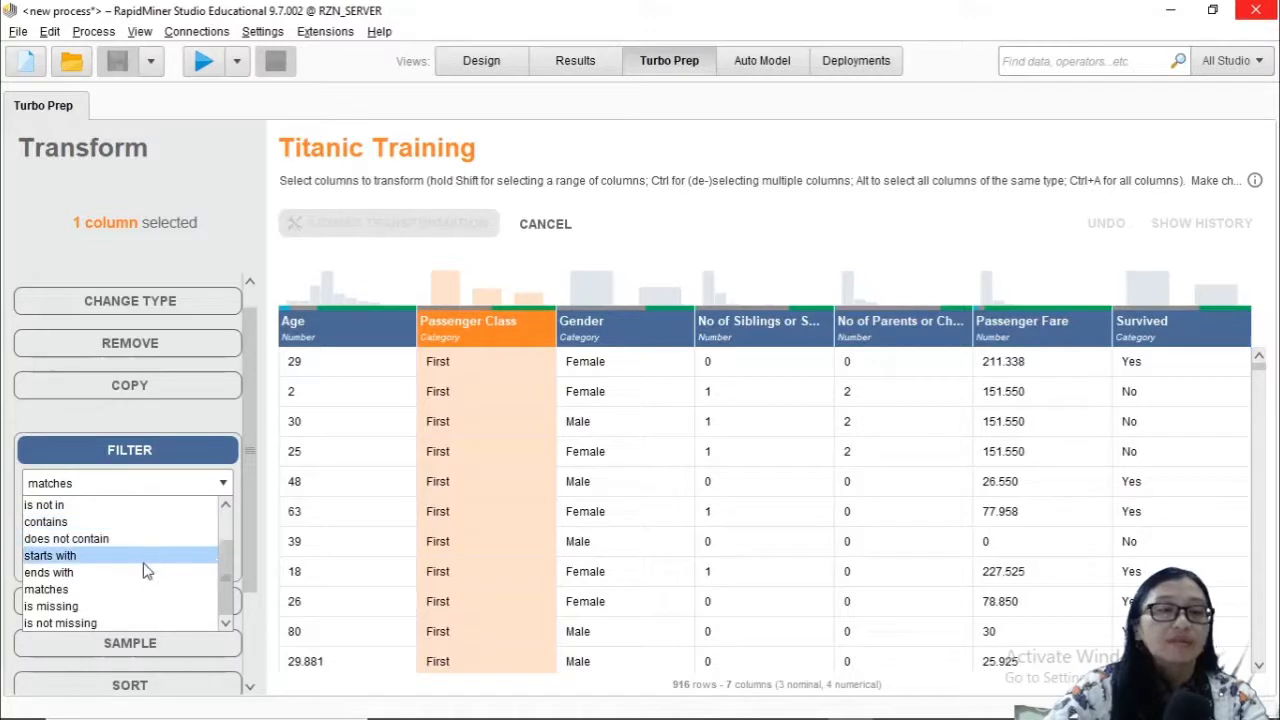
click(185, 486)
click(183, 487)
click(185, 487)
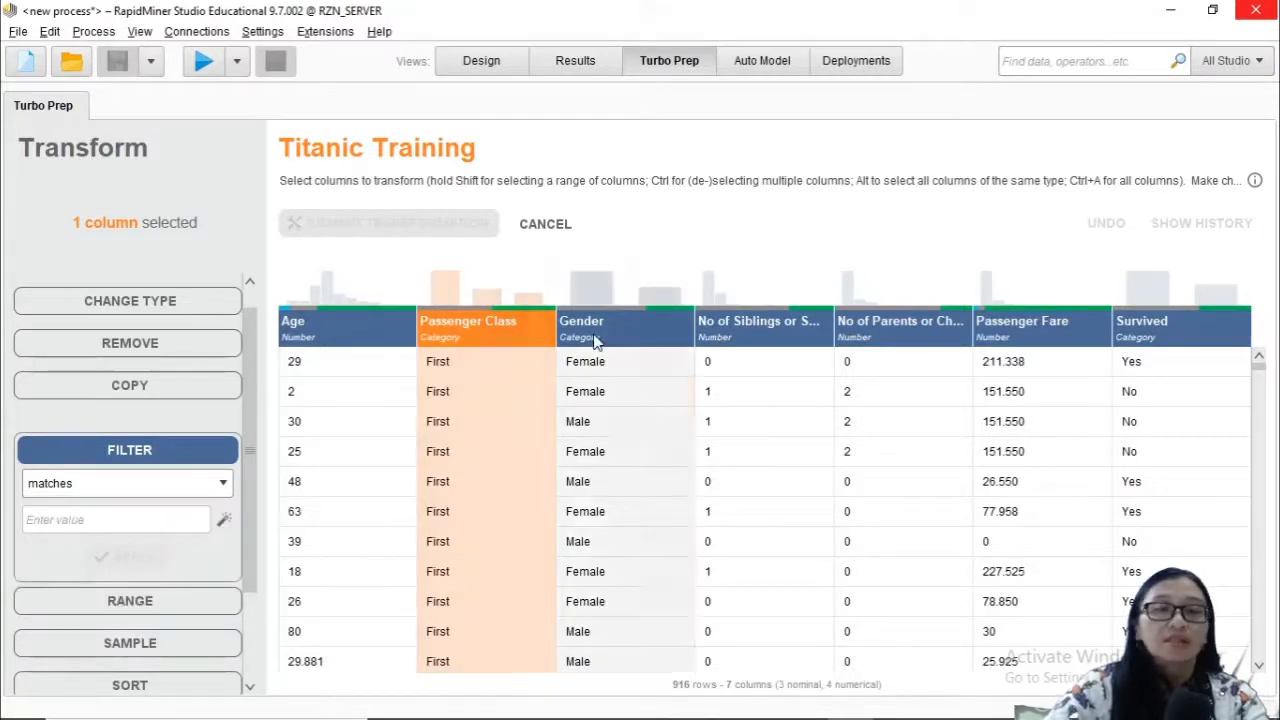
- Try filtering the Gender column to rows that equal Female, undo the filter and keep Gender selected
click(594, 335)
click(215, 484)
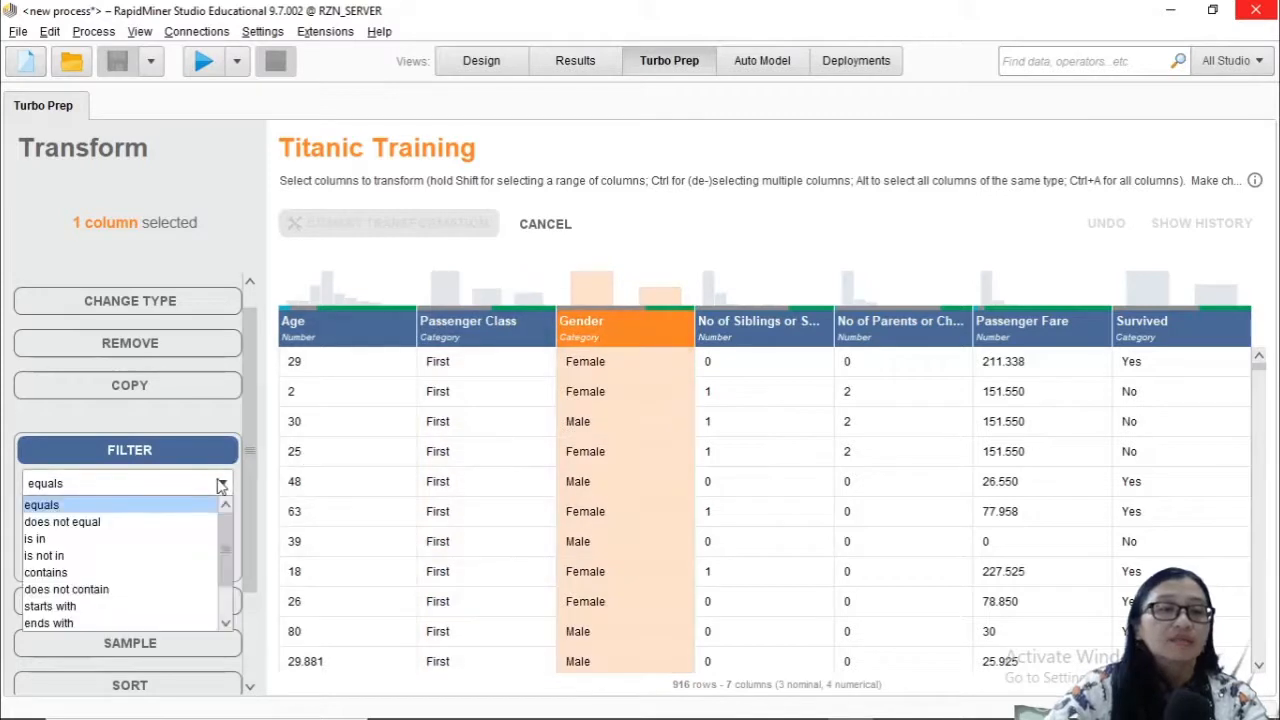
click(202, 504)
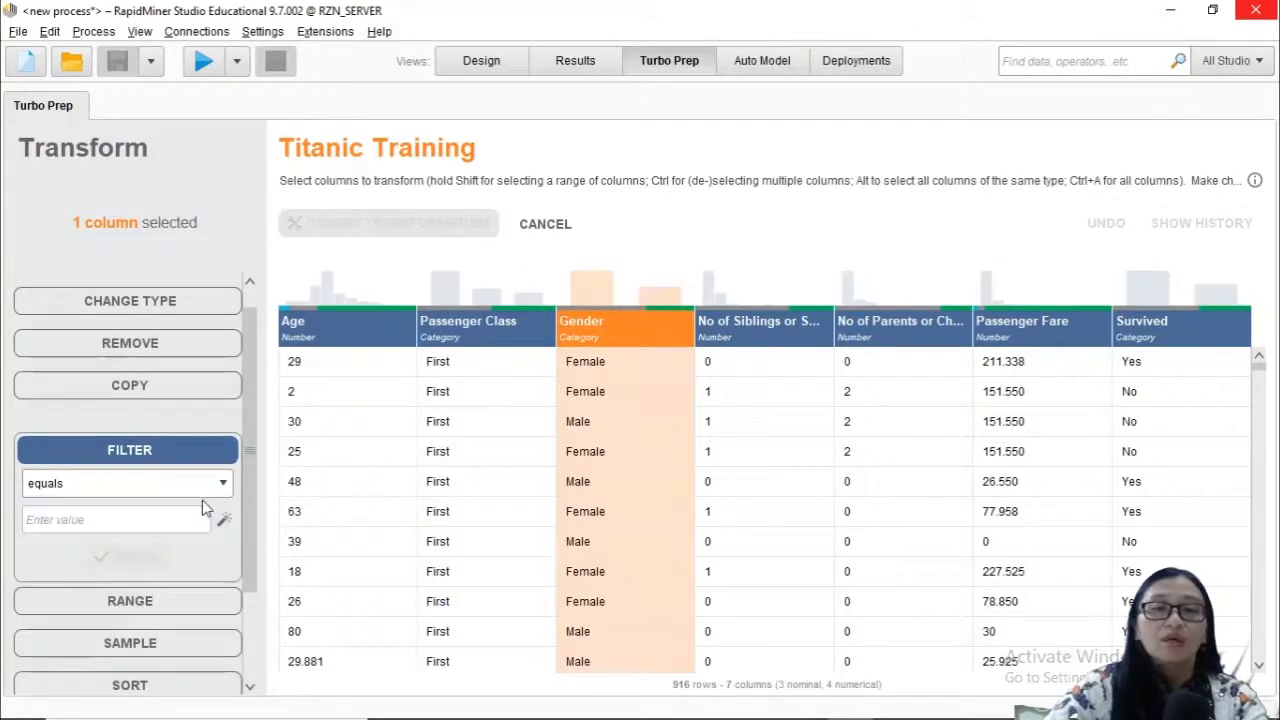
click(158, 524)
text(Female)
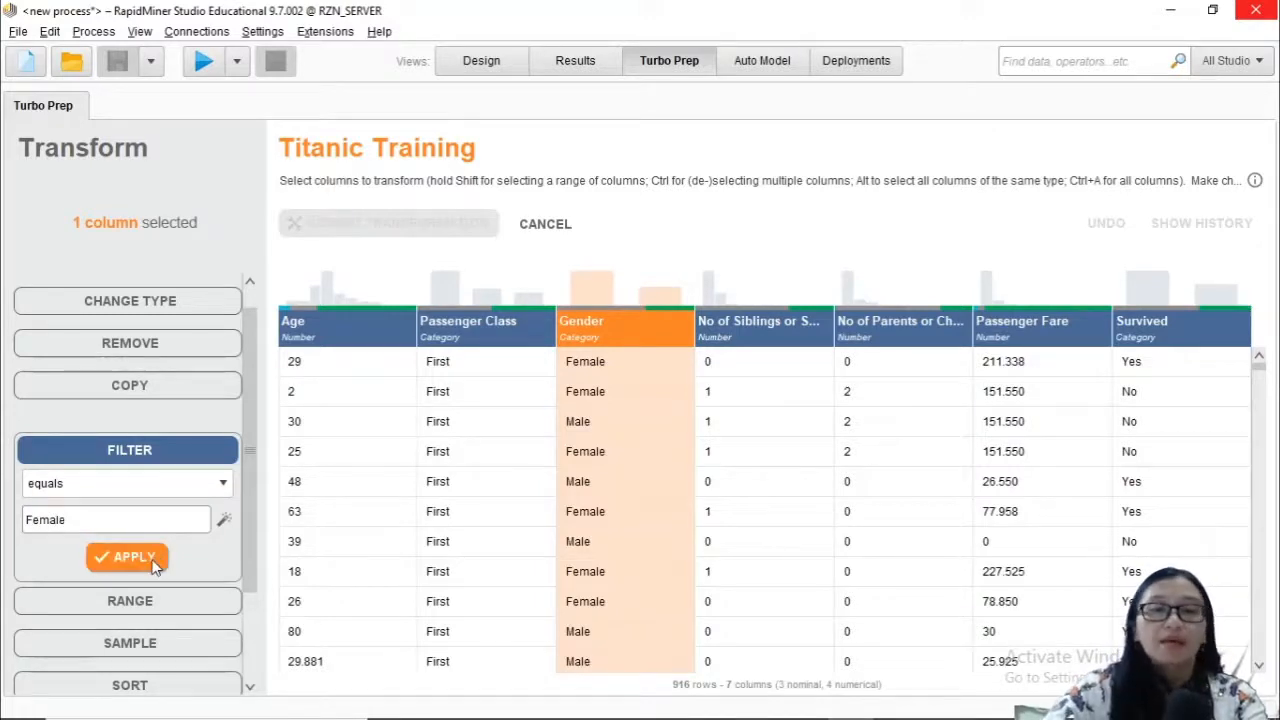
click(155, 566)
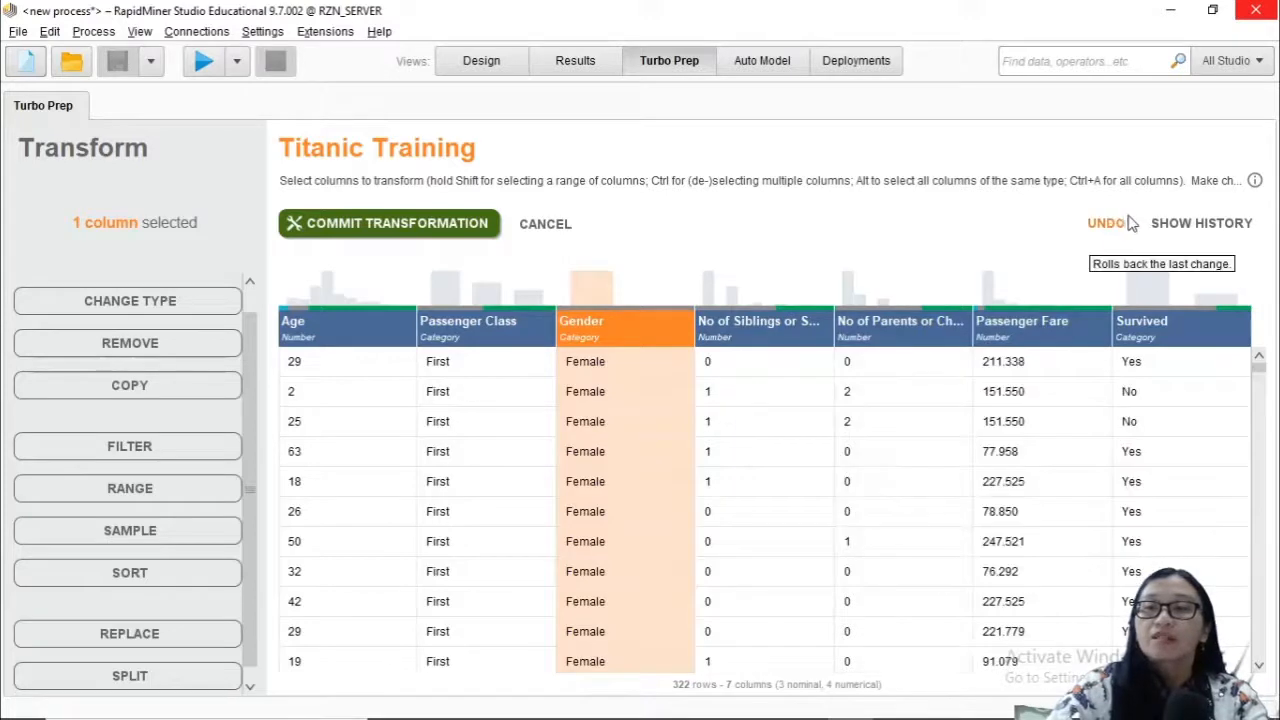
click(1117, 228)
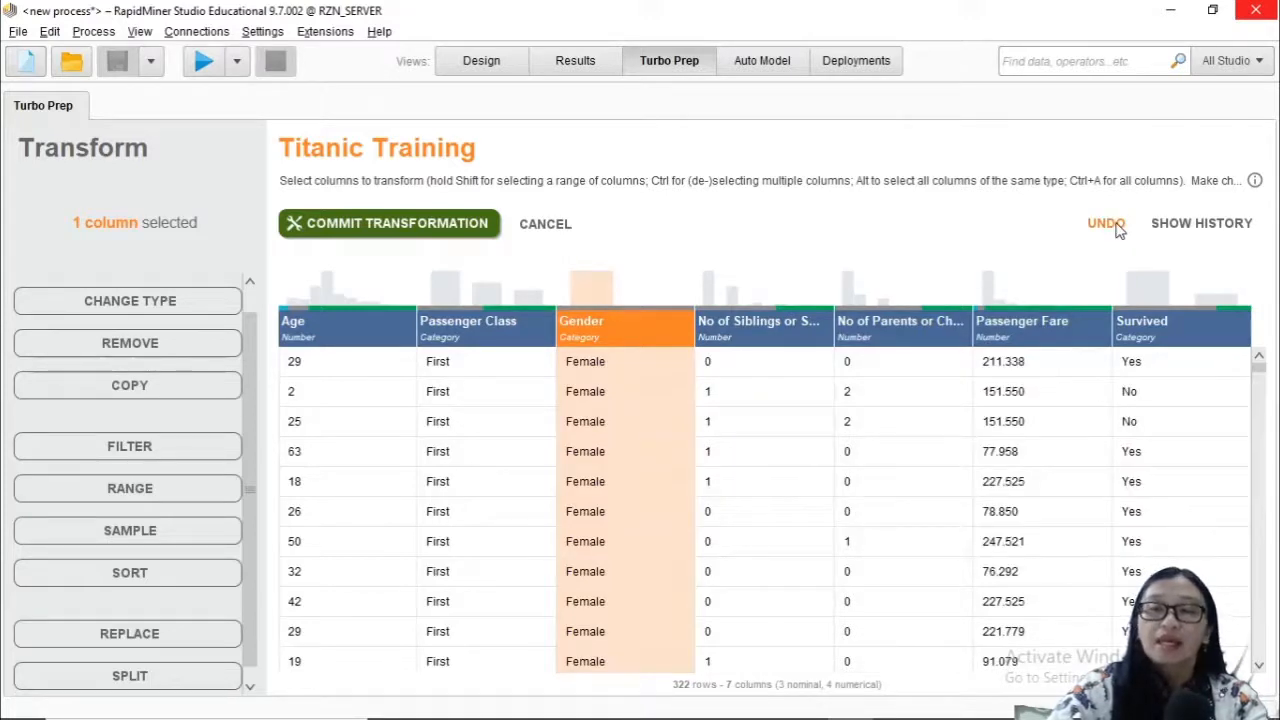
click(665, 338)
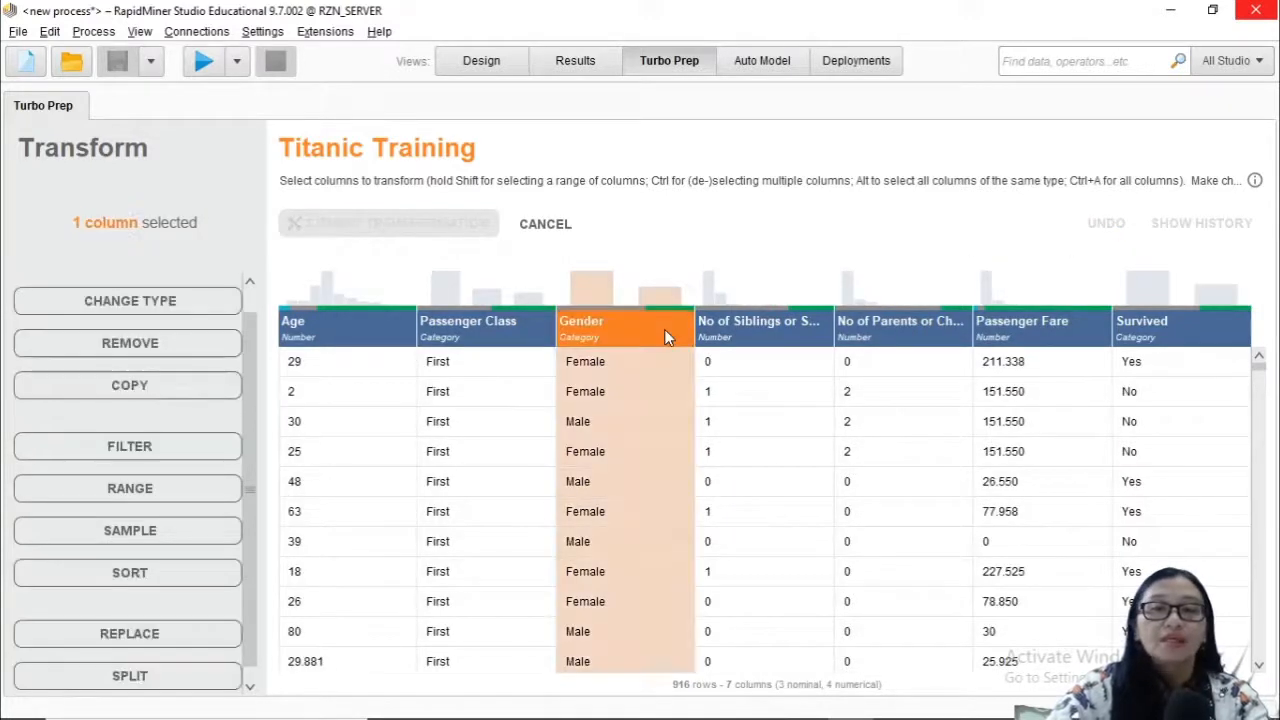
- Restrict the data set to a row range from row 1 to row 10
click(199, 496)
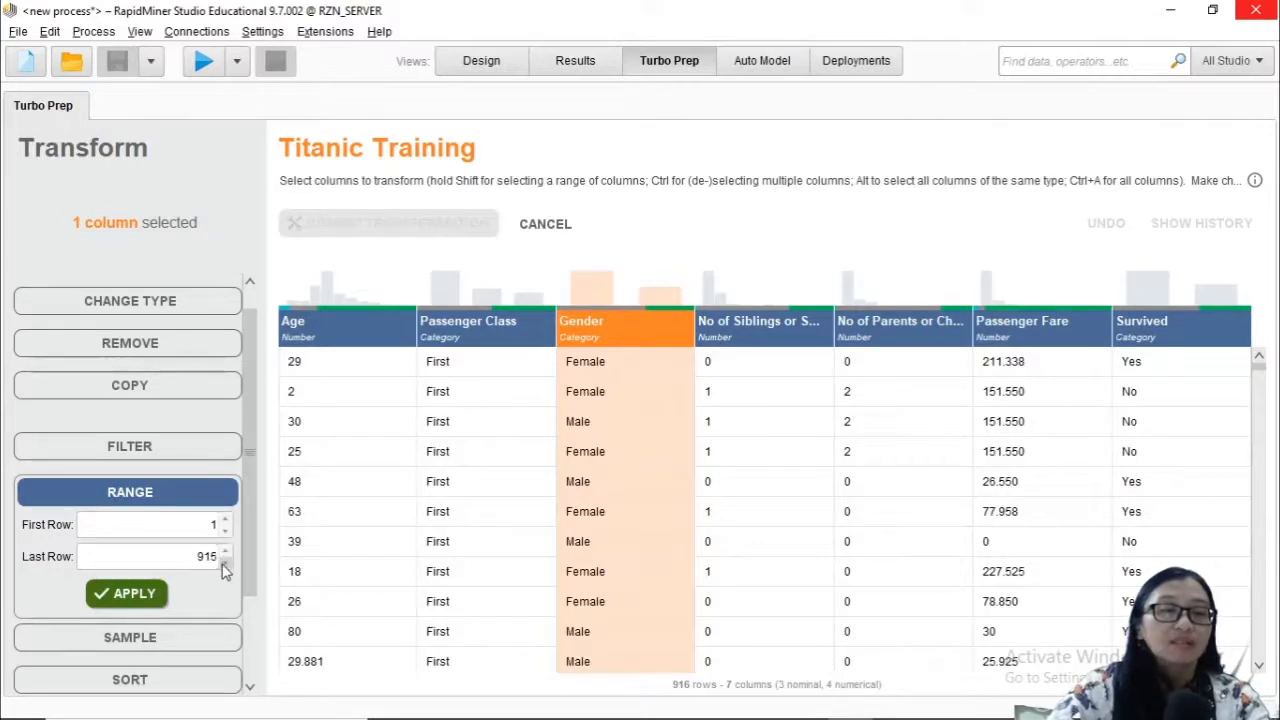
click(223, 565)
drag(194, 557, 222, 557)
text(10)
click(126, 599)
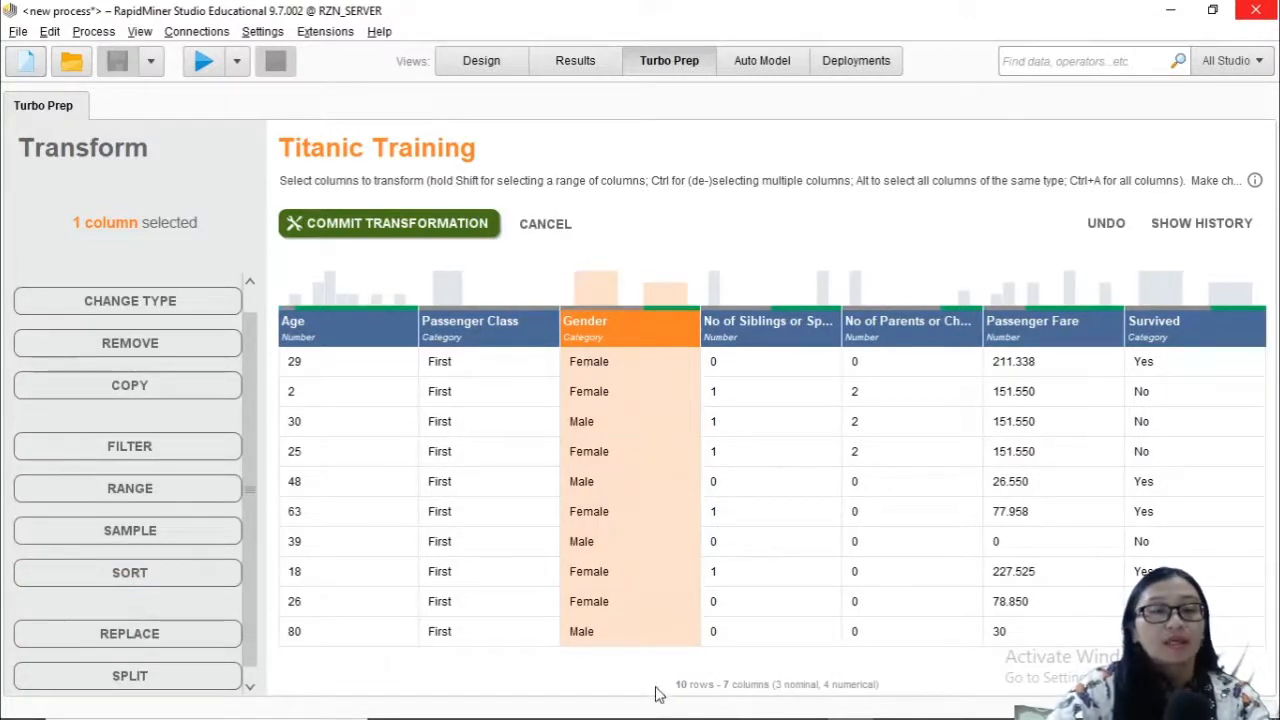
- Review the sample number and sample percentage options of the Sample operation without applying one
click(176, 538)
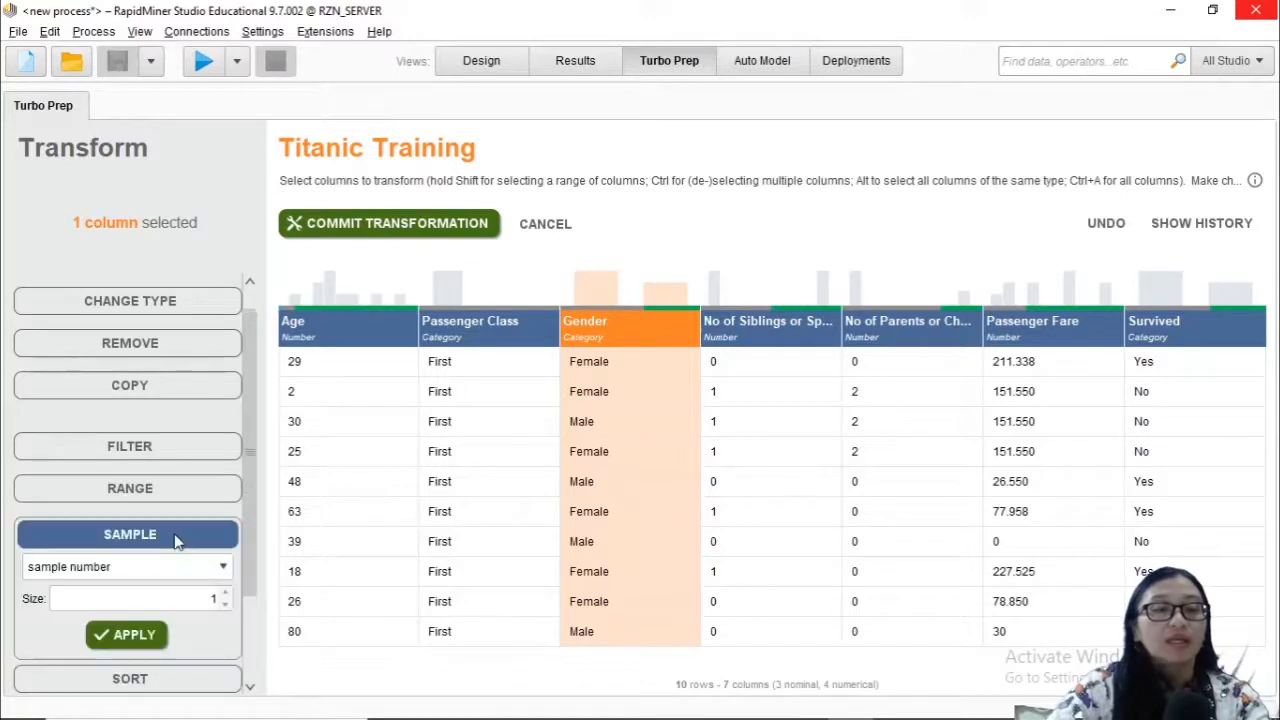
click(212, 568)
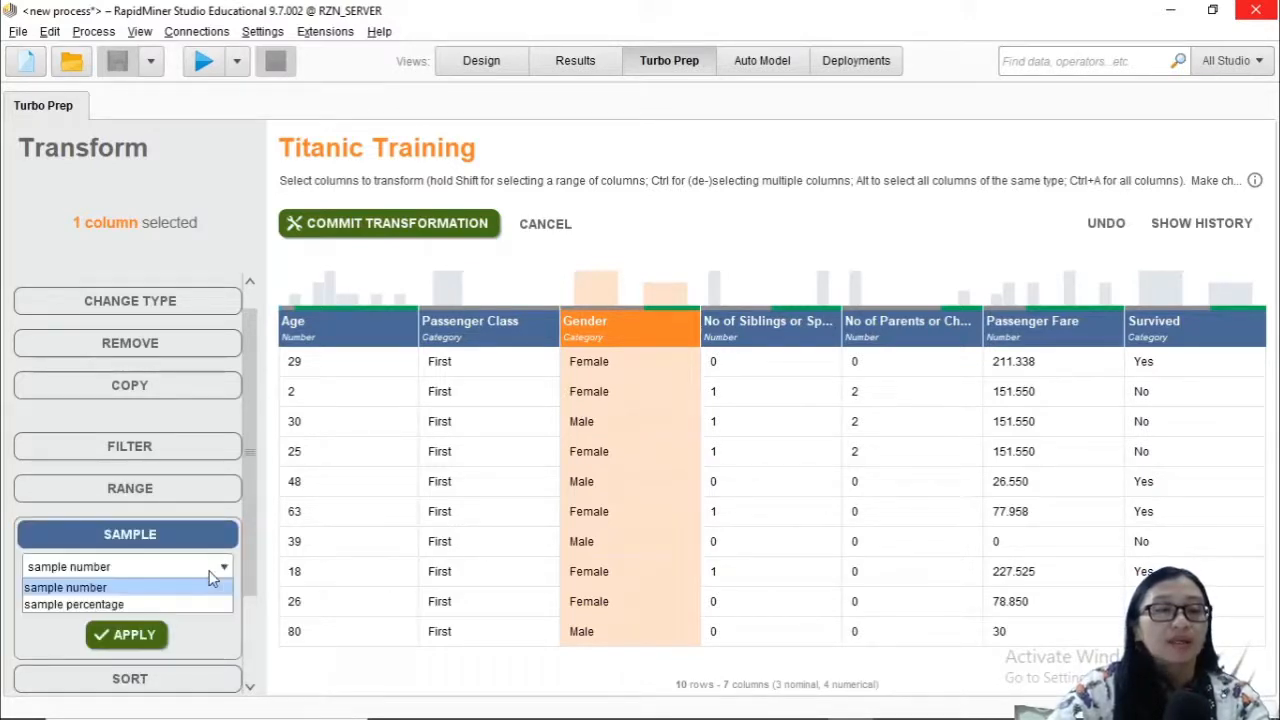
click(210, 582)
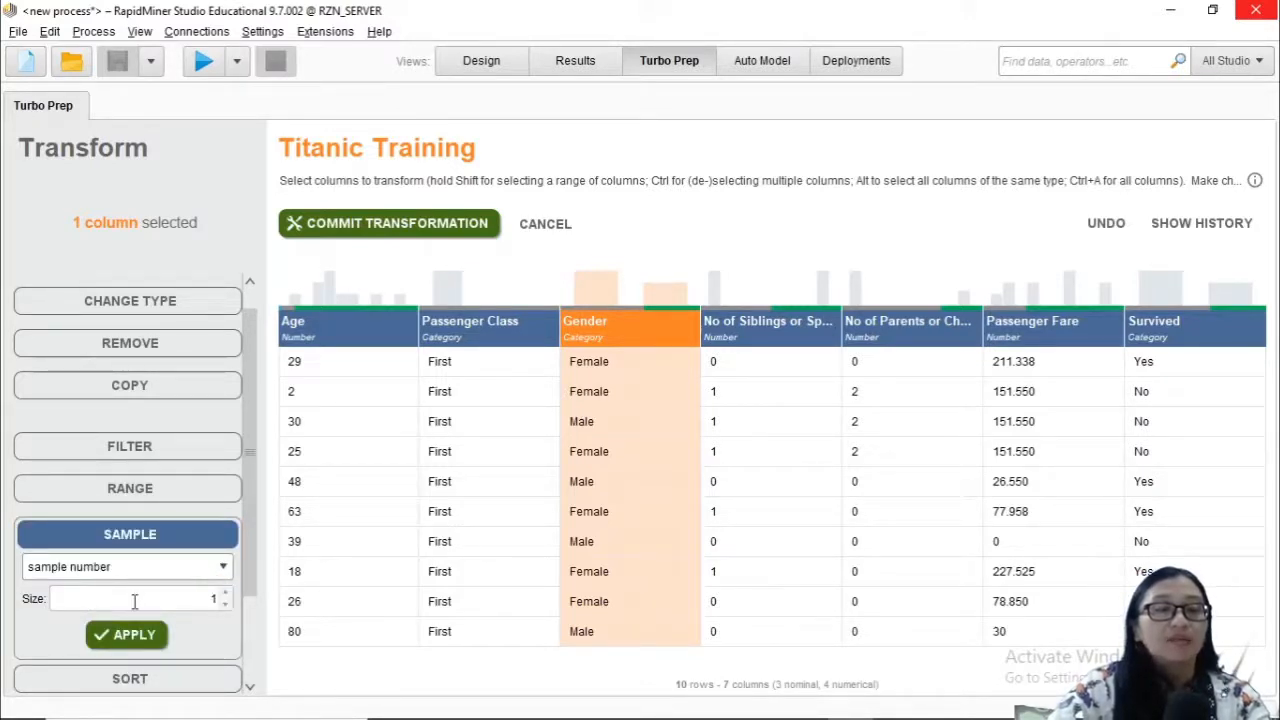
click(212, 567)
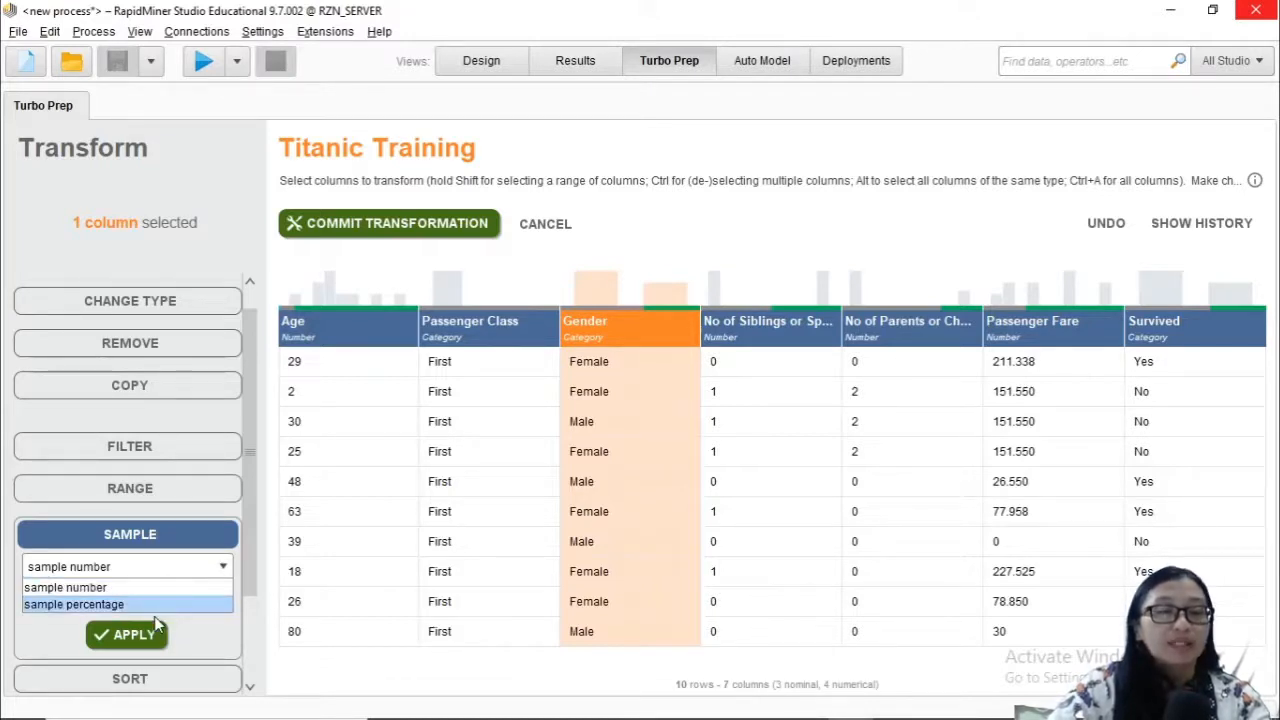
click(190, 640)
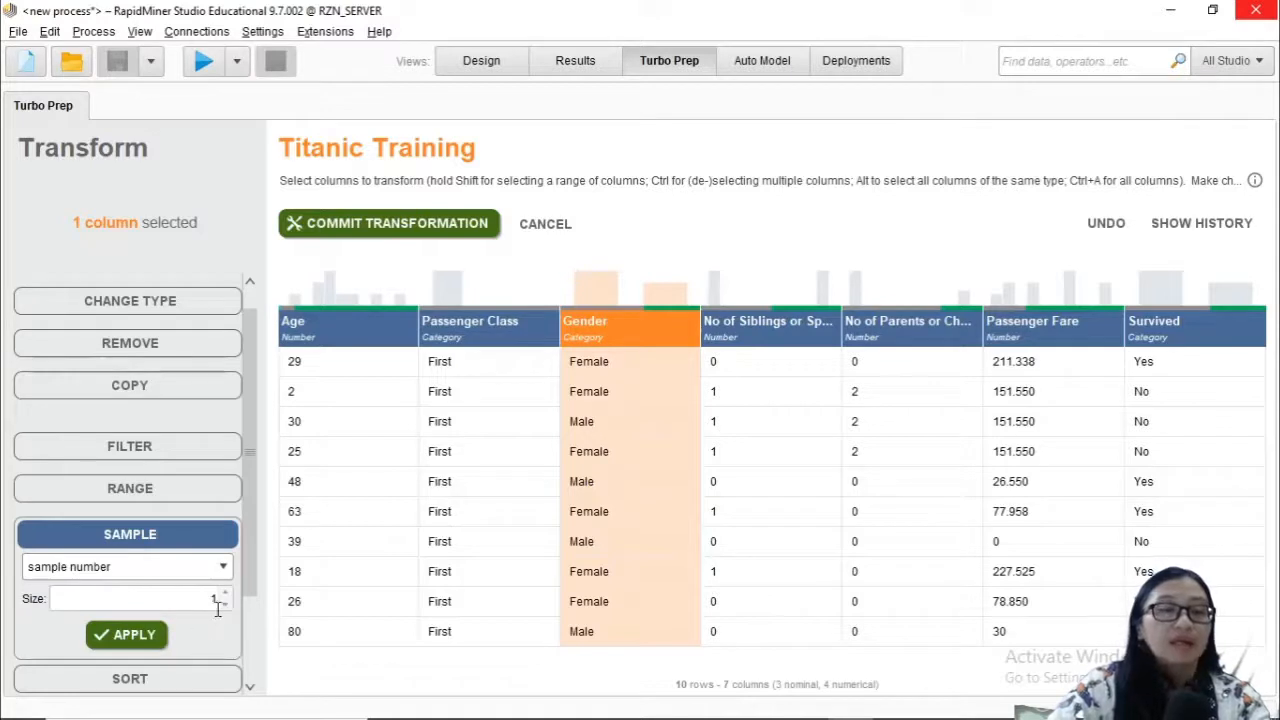
- Undo the row range restriction and select the Gender column again
click(230, 489)
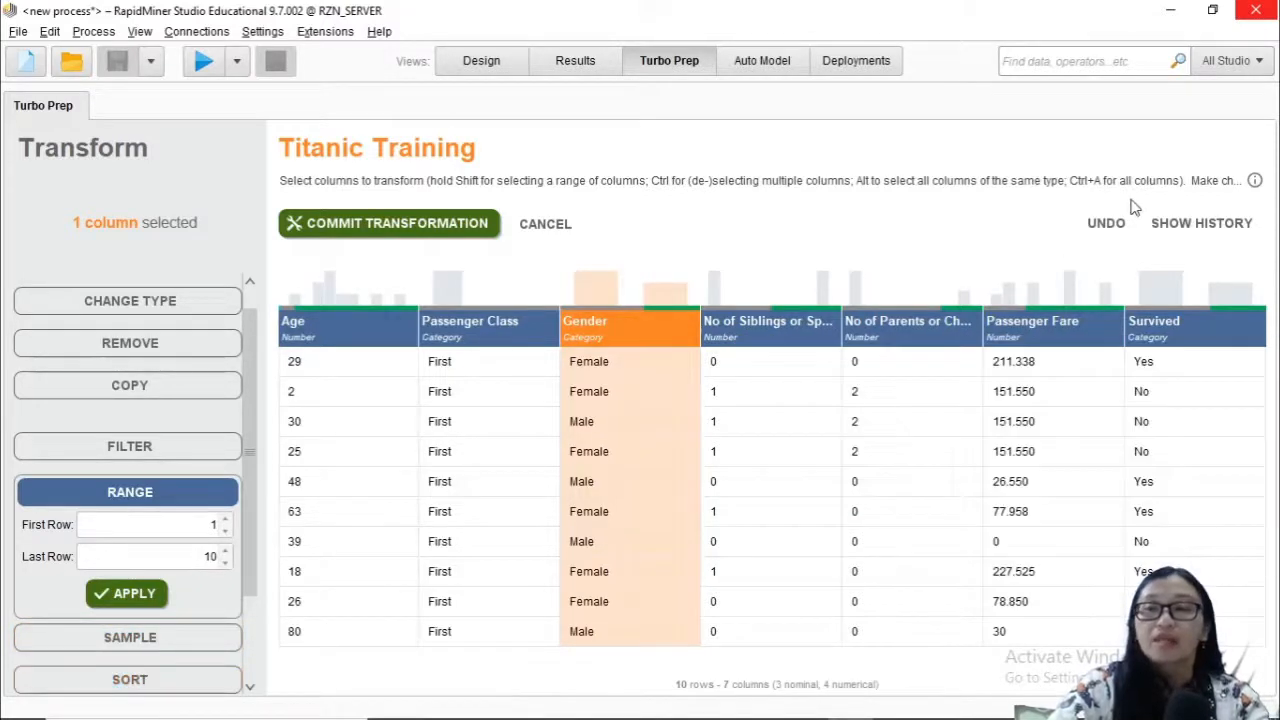
click(1108, 225)
click(642, 327)
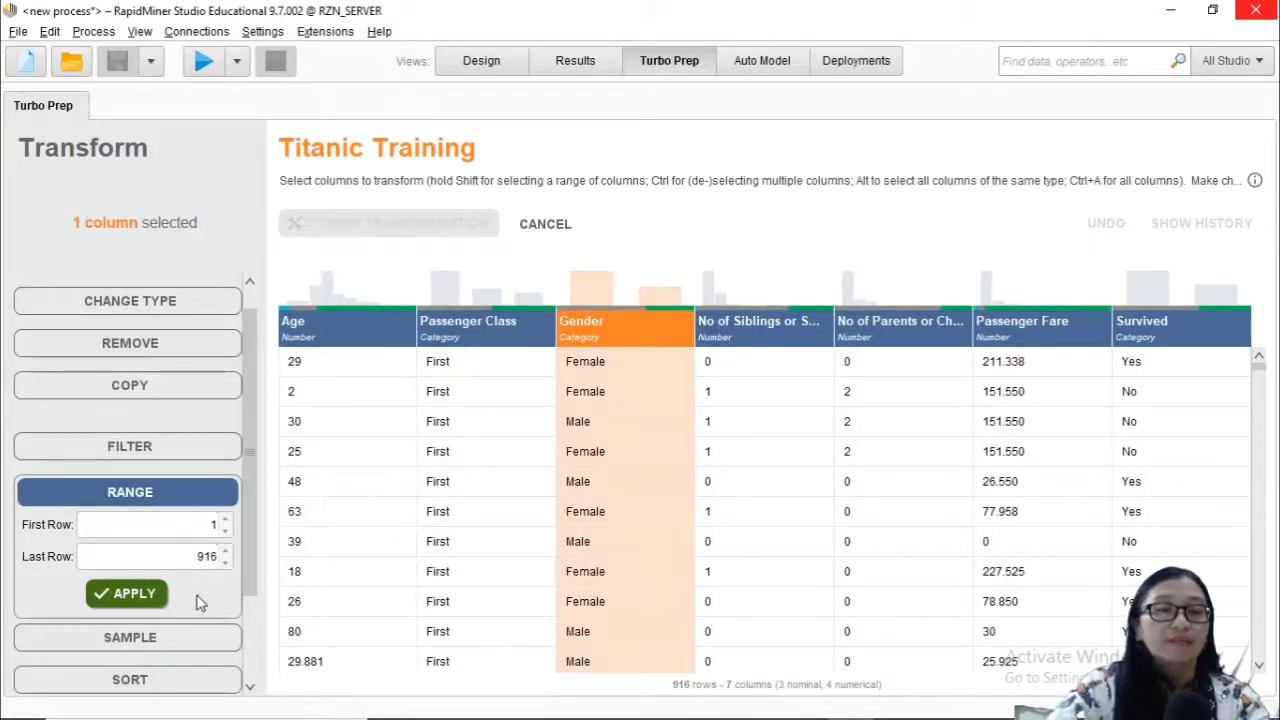
- Sort the data set by the Gender column in ascending order
click(183, 681)
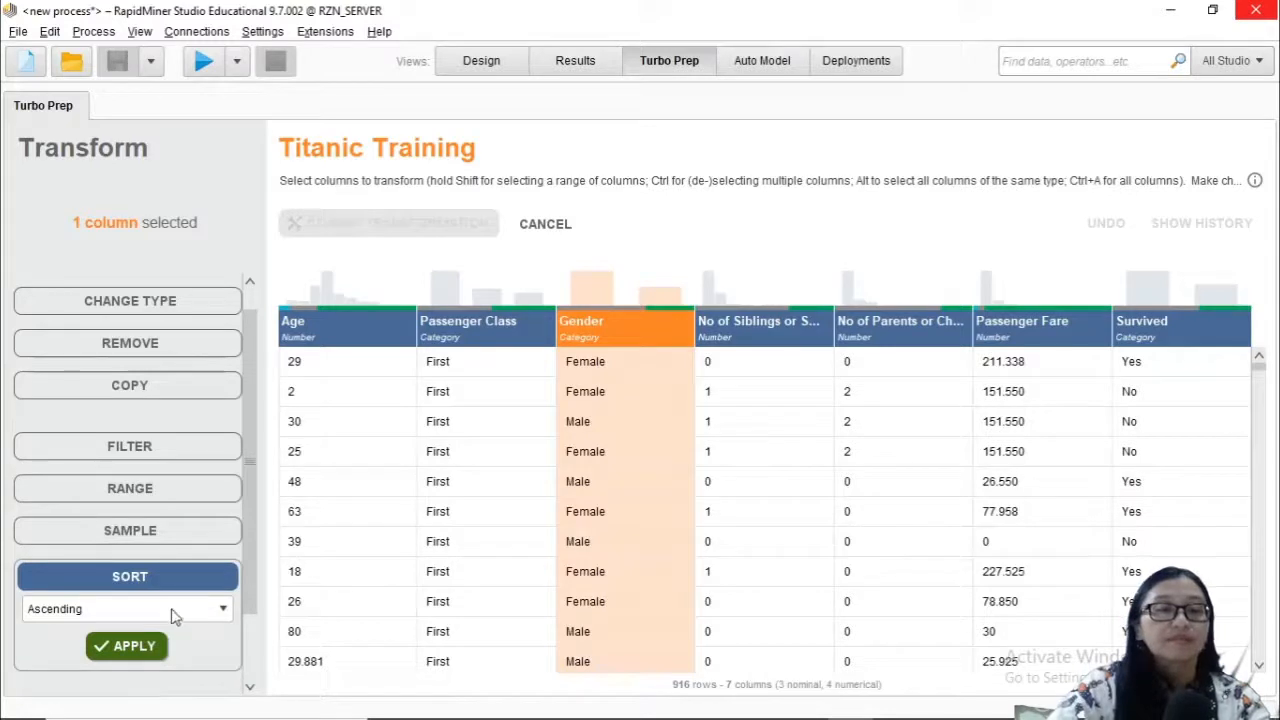
click(221, 609)
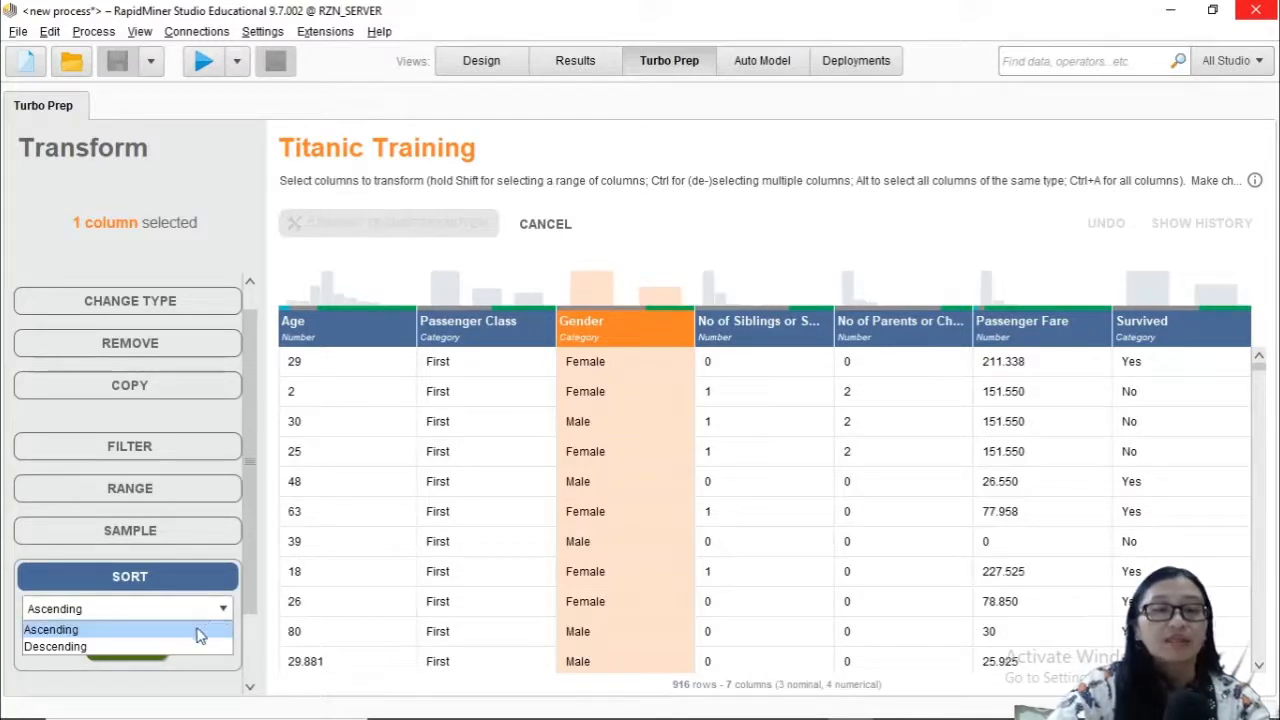
click(198, 630)
click(140, 646)
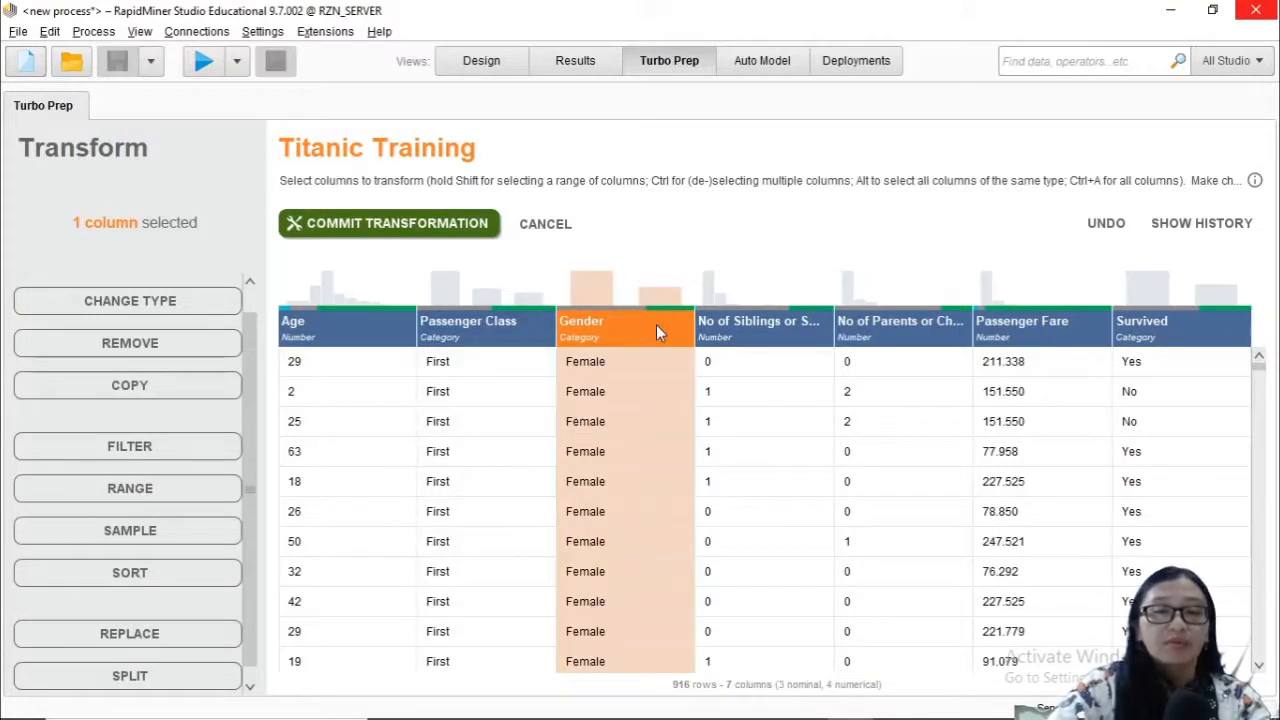
- Sort the rows by Gender again, this time in descending order
click(190, 577)
click(226, 612)
click(200, 646)
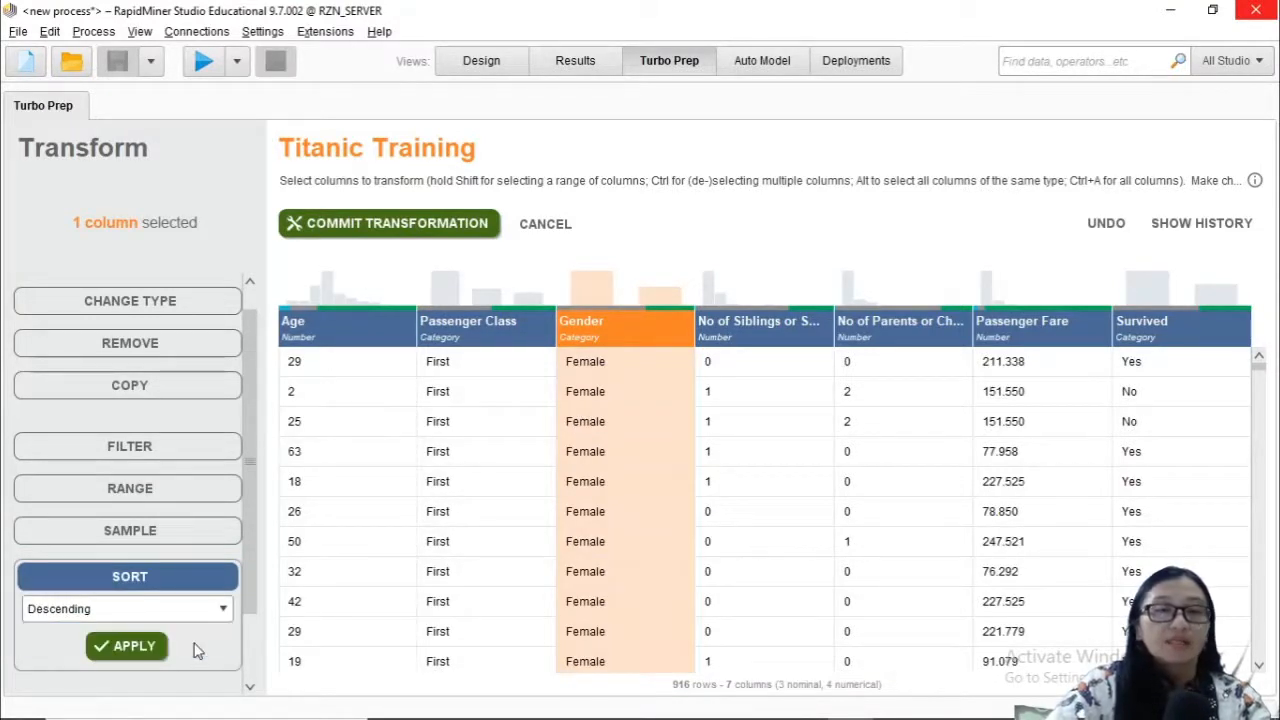
click(134, 646)
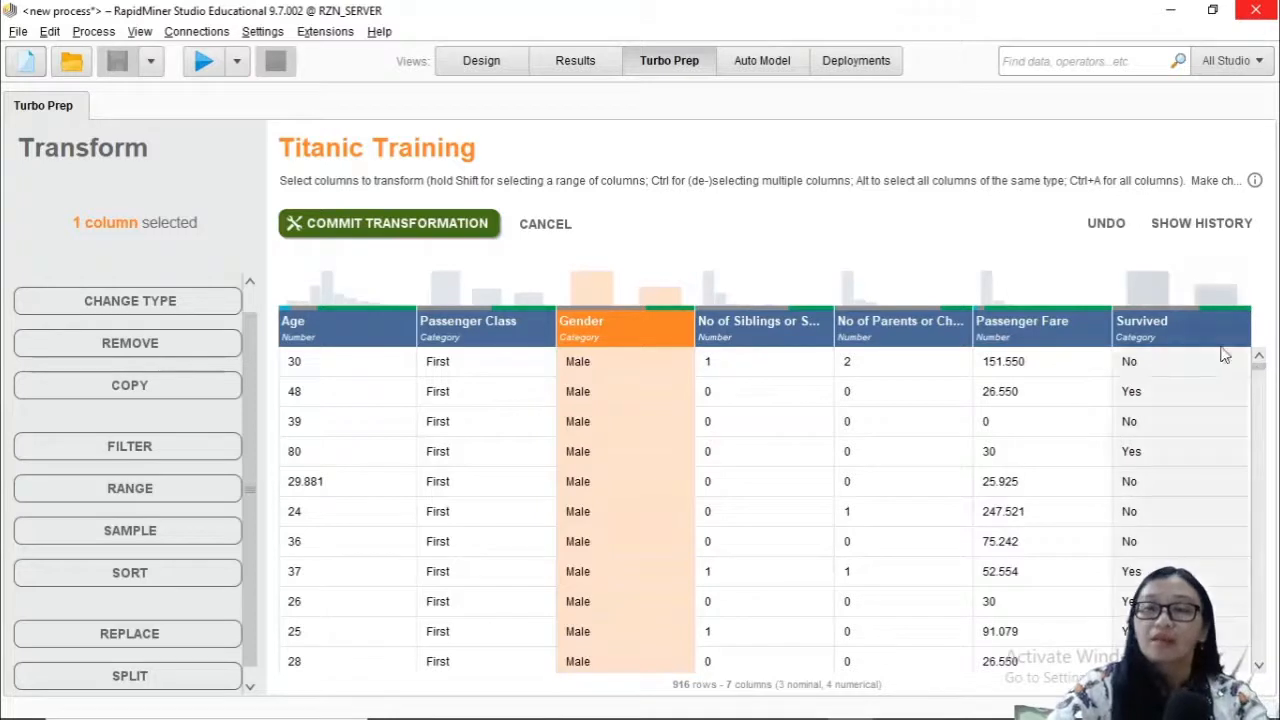
- Undo the descending sort and use the transformation history to roll back before the ascending Gender sort
click(1107, 225)
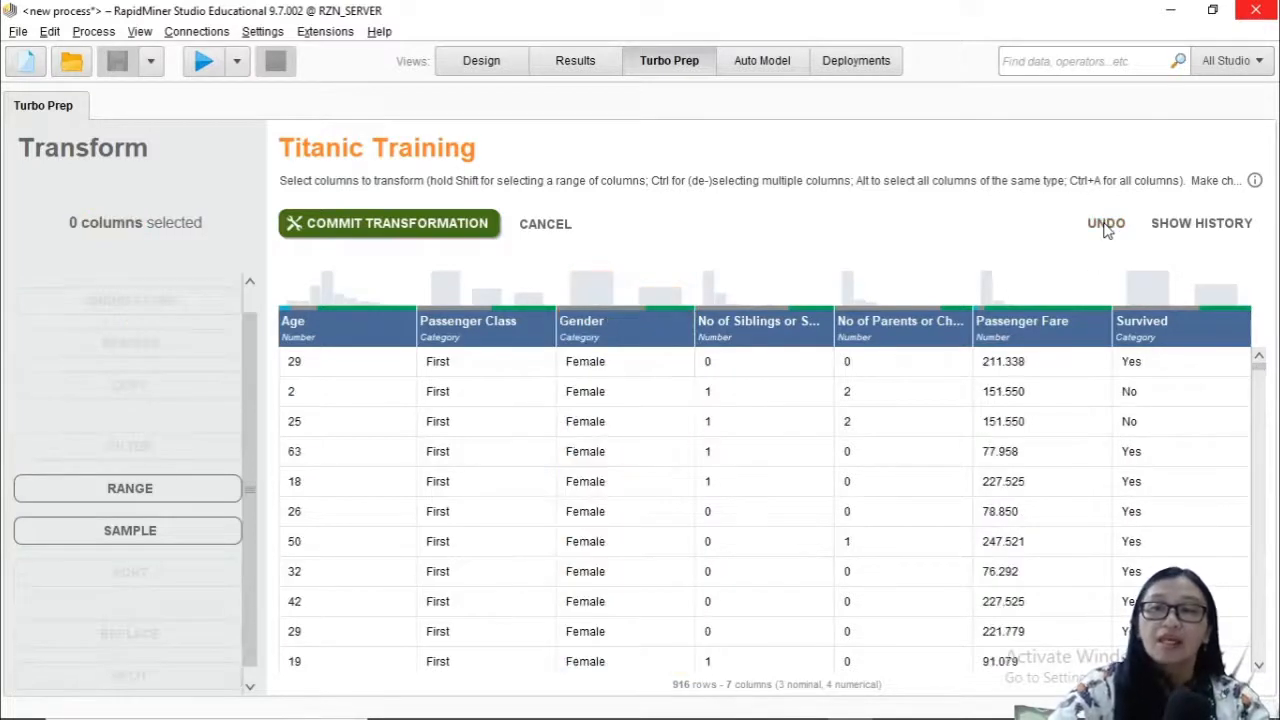
click(1197, 232)
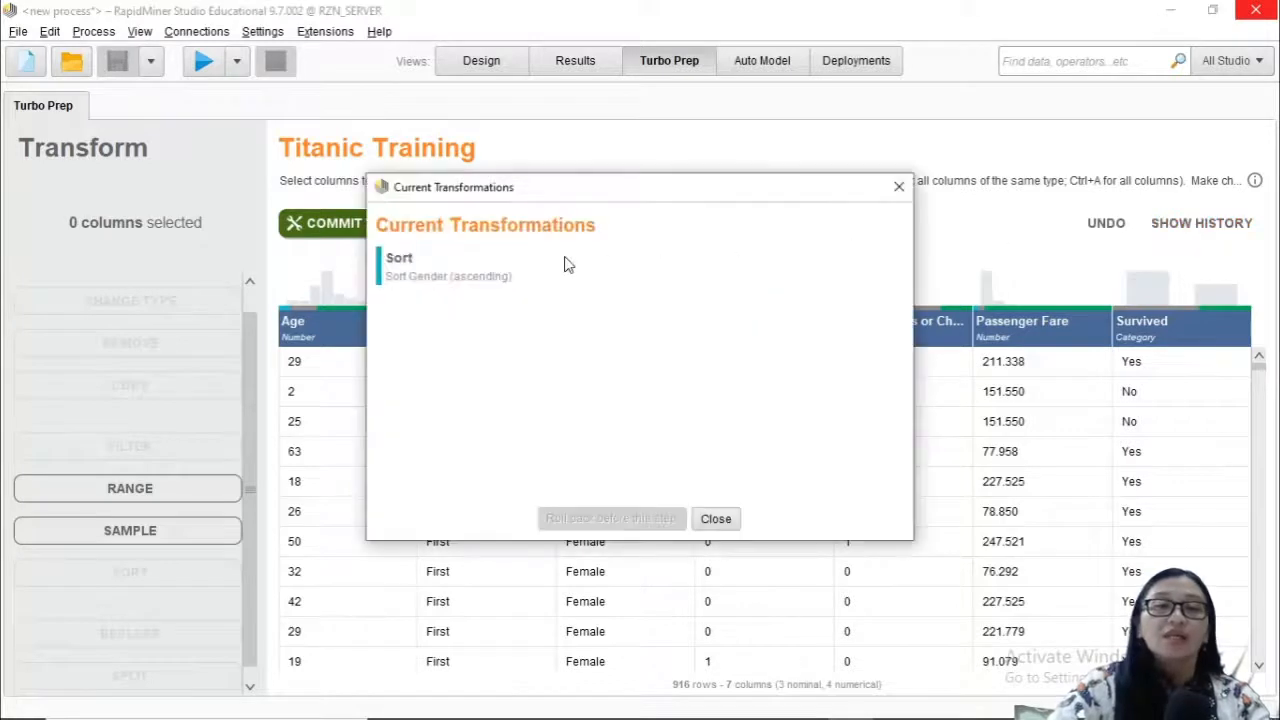
click(490, 282)
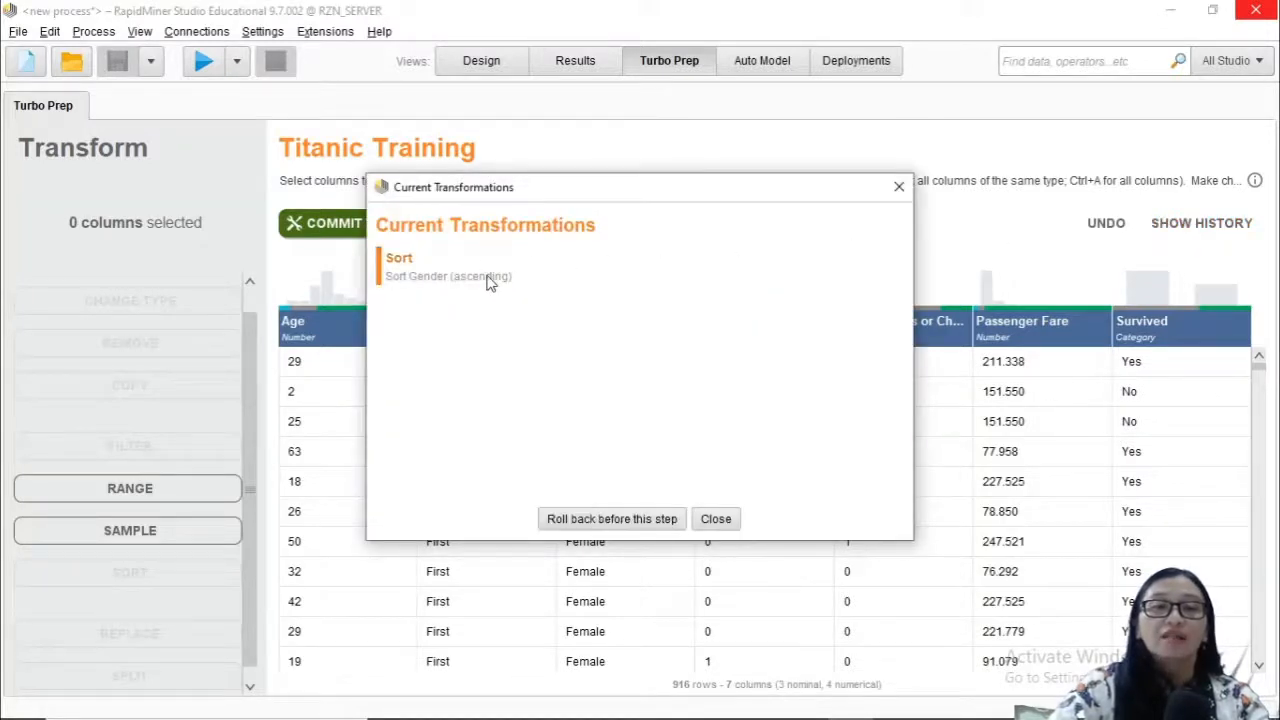
click(592, 528)
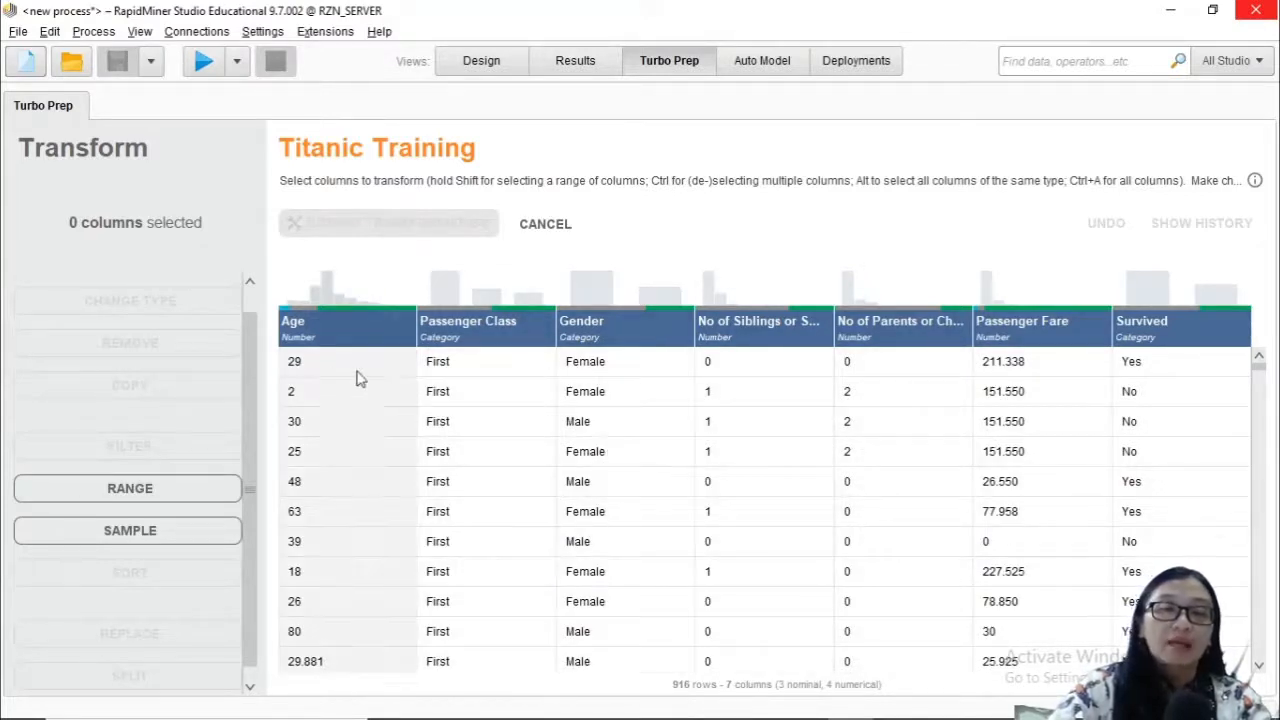
- Replace the value Male with M in the Gender column
click(363, 340)
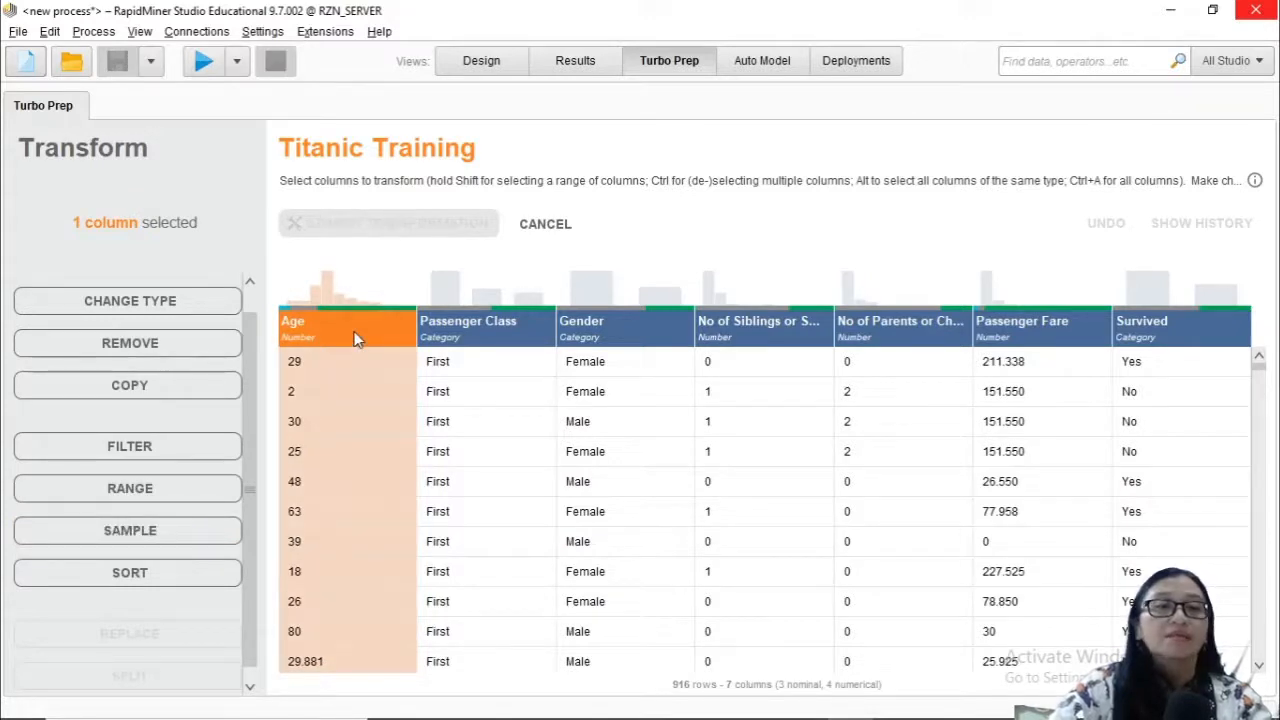
scroll(248, 482, down, 1)
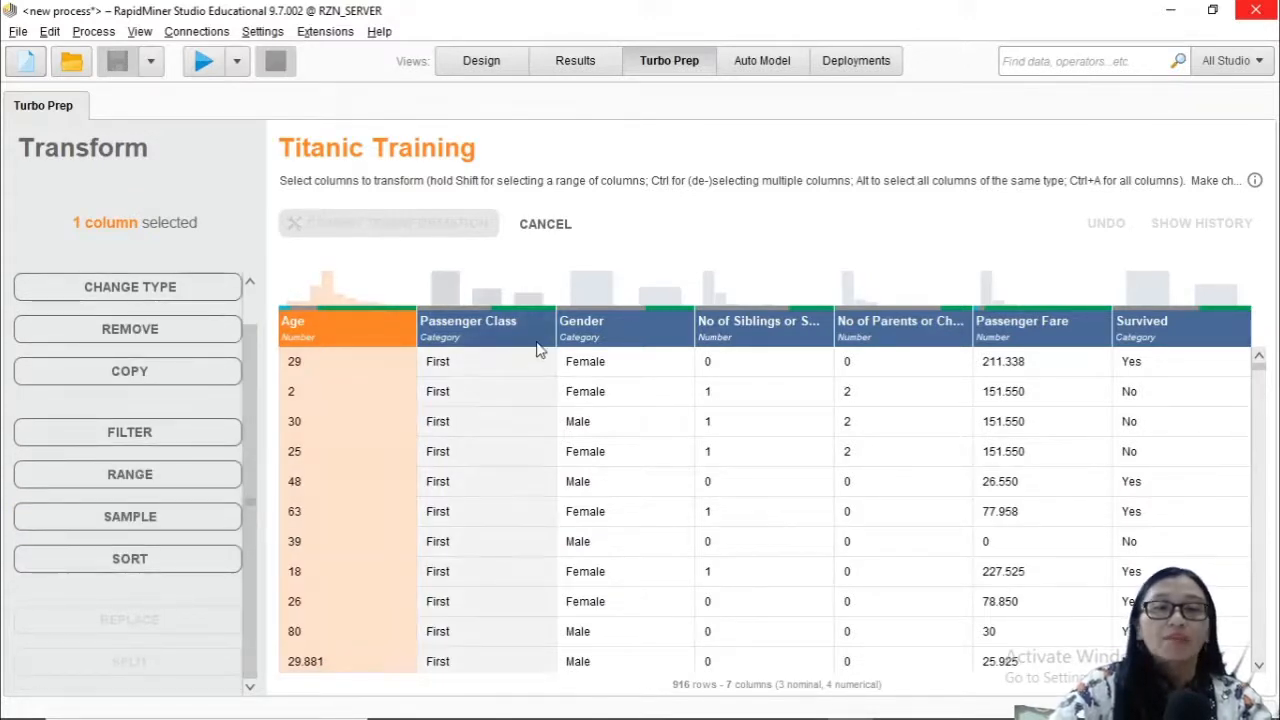
click(592, 331)
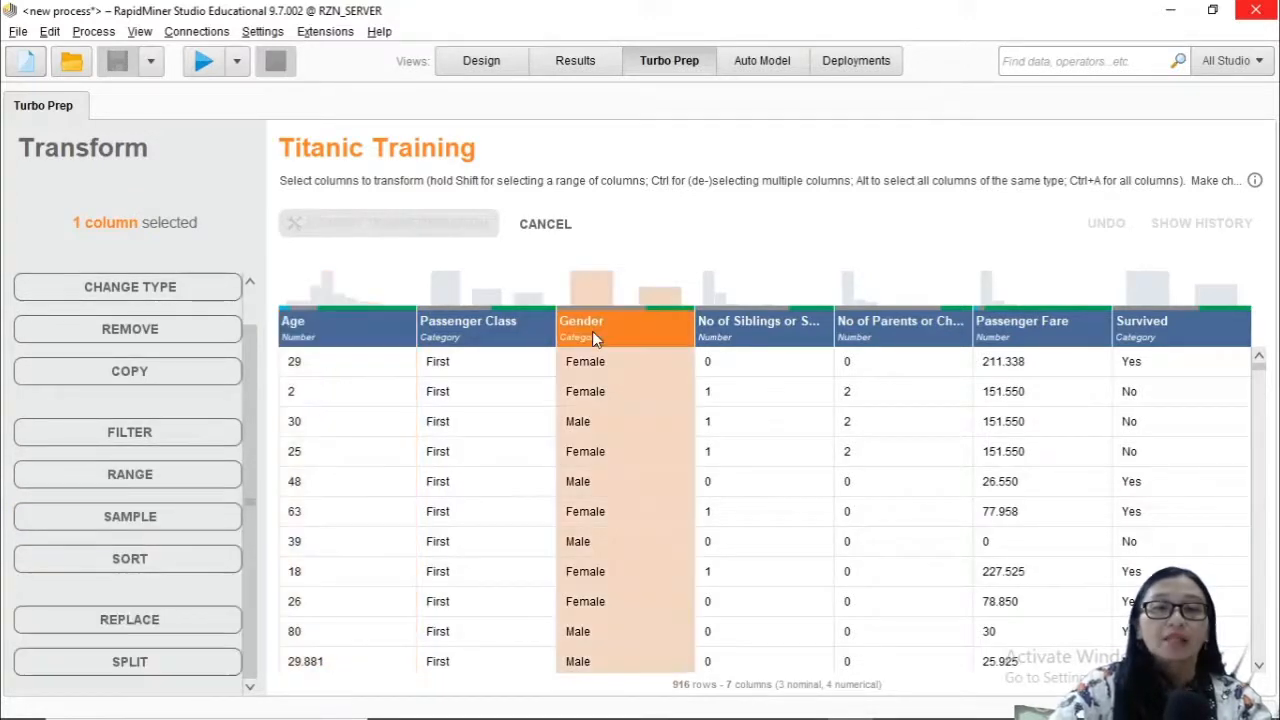
click(158, 620)
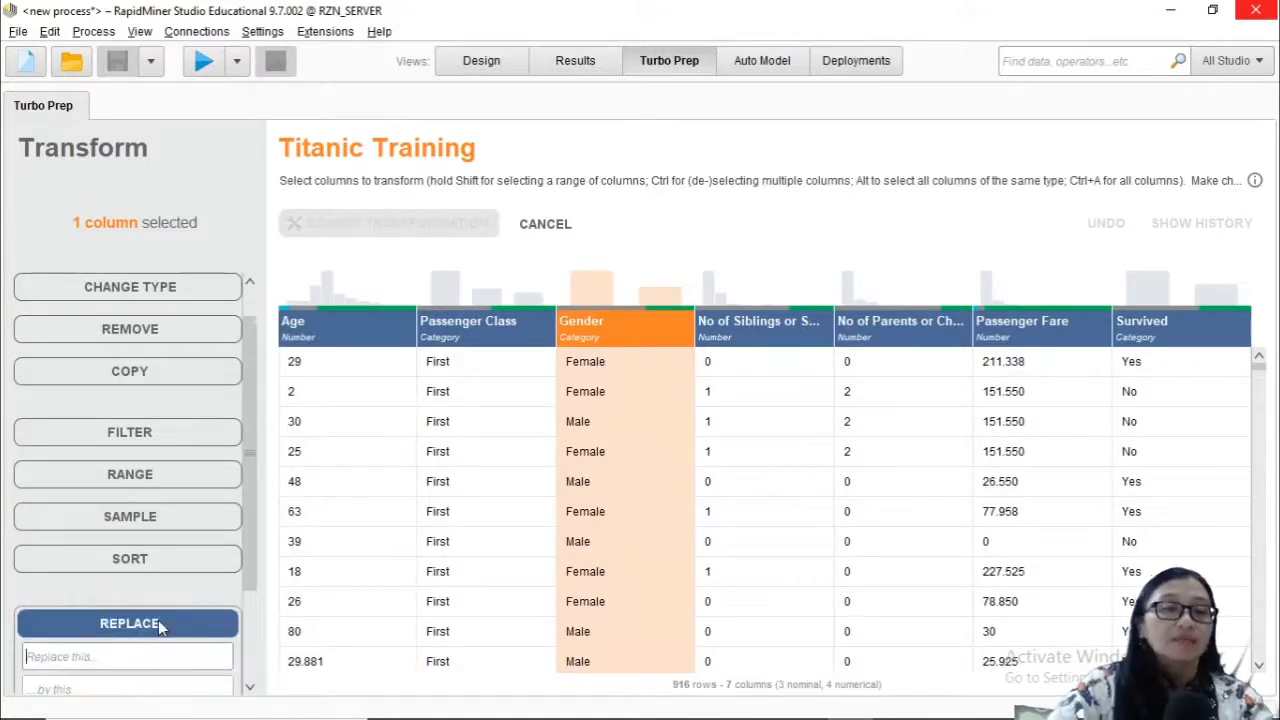
scroll(478, 524, down, 3)
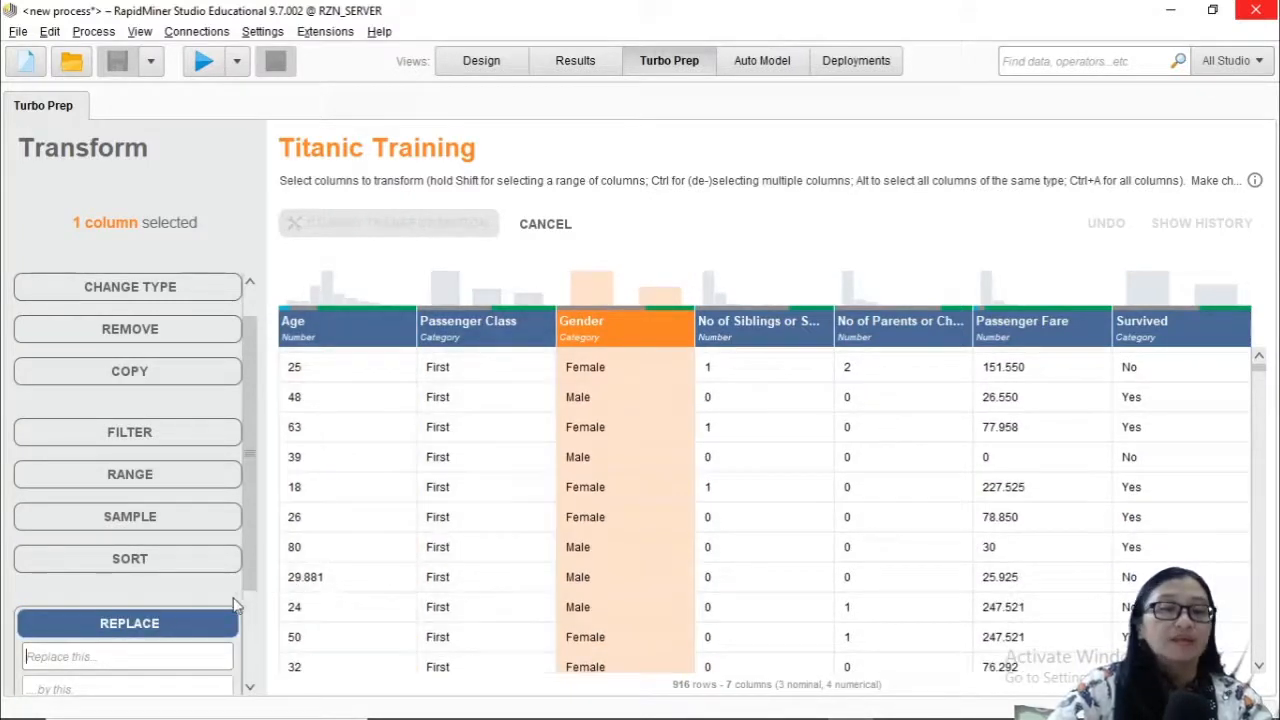
text(Male)
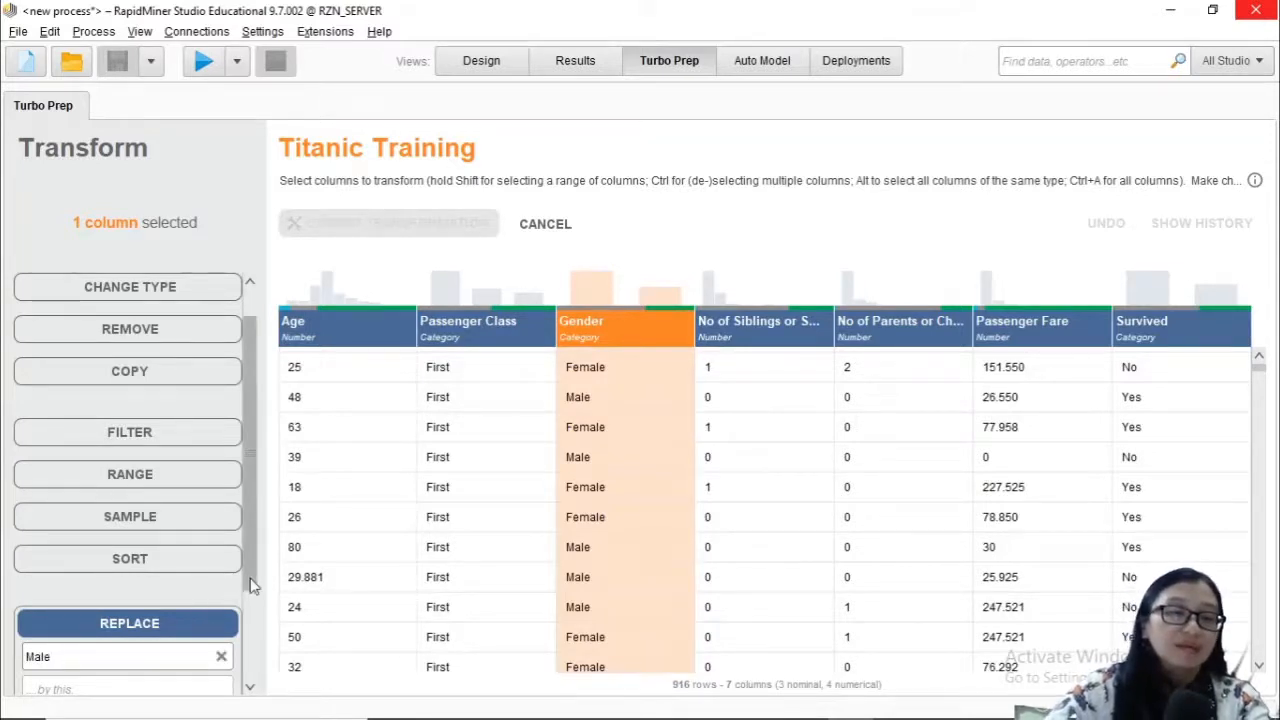
drag(251, 586, 251, 677)
click(160, 555)
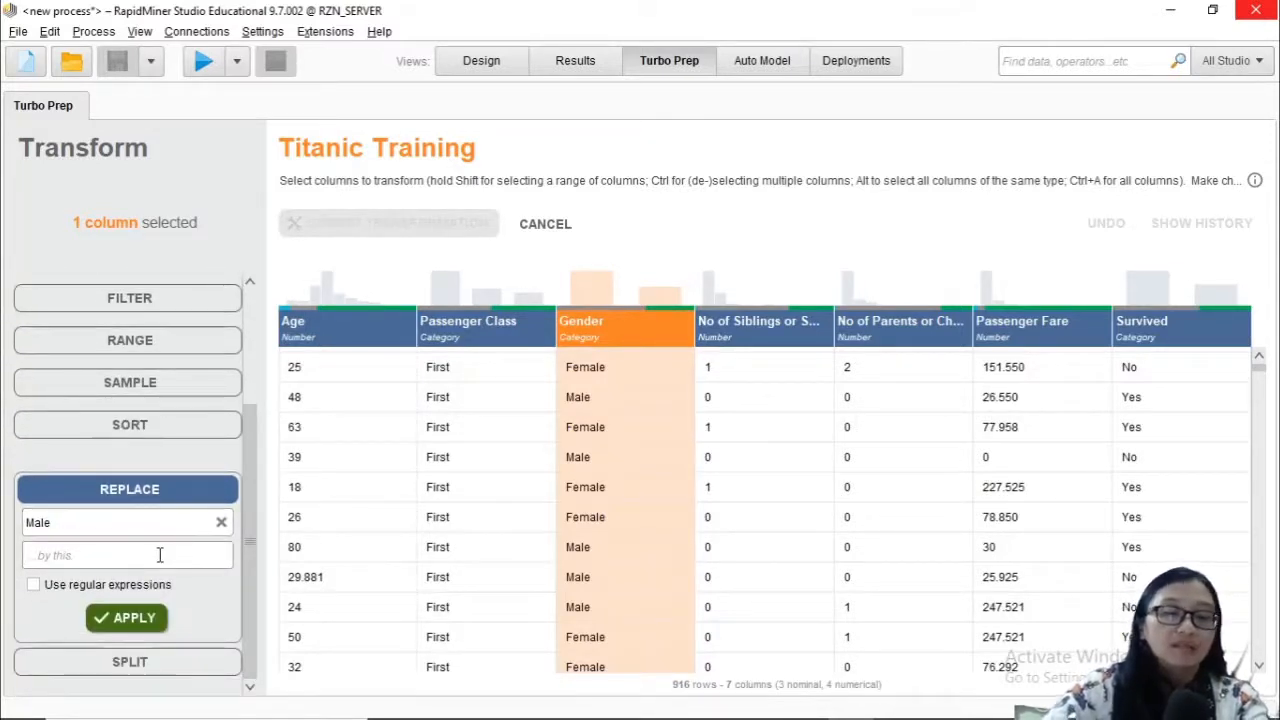
text(M)
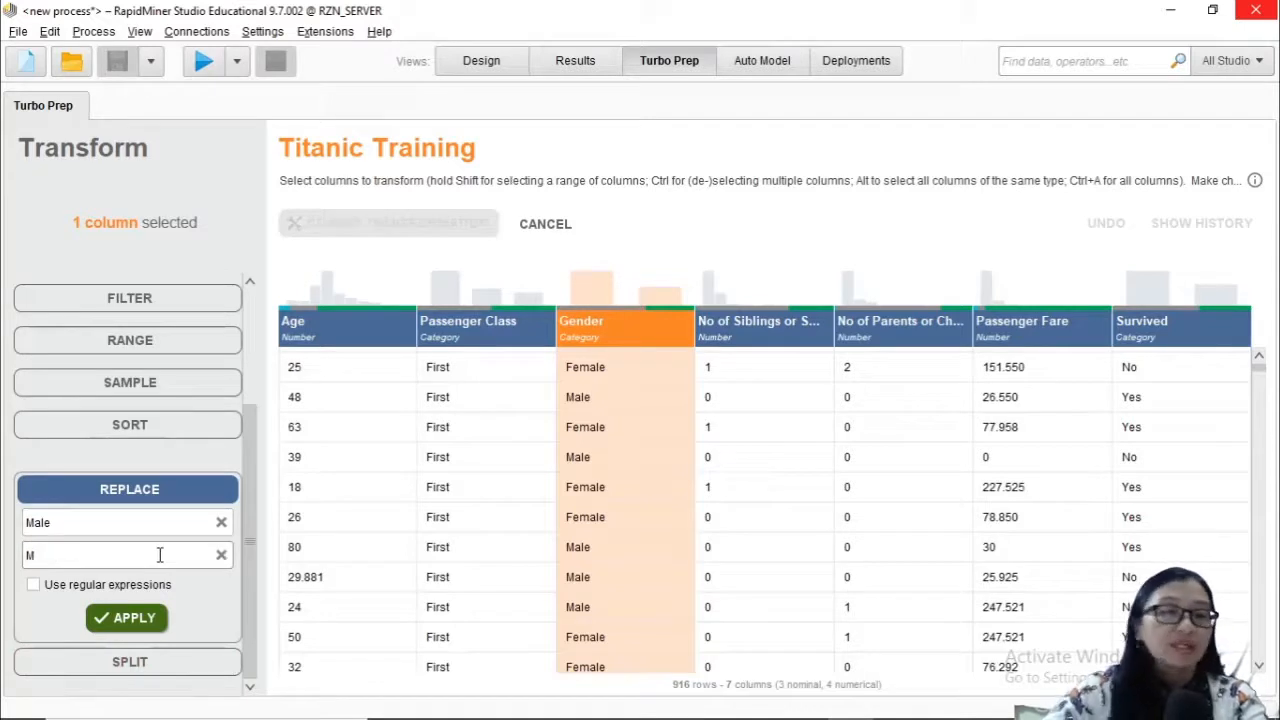
click(128, 615)
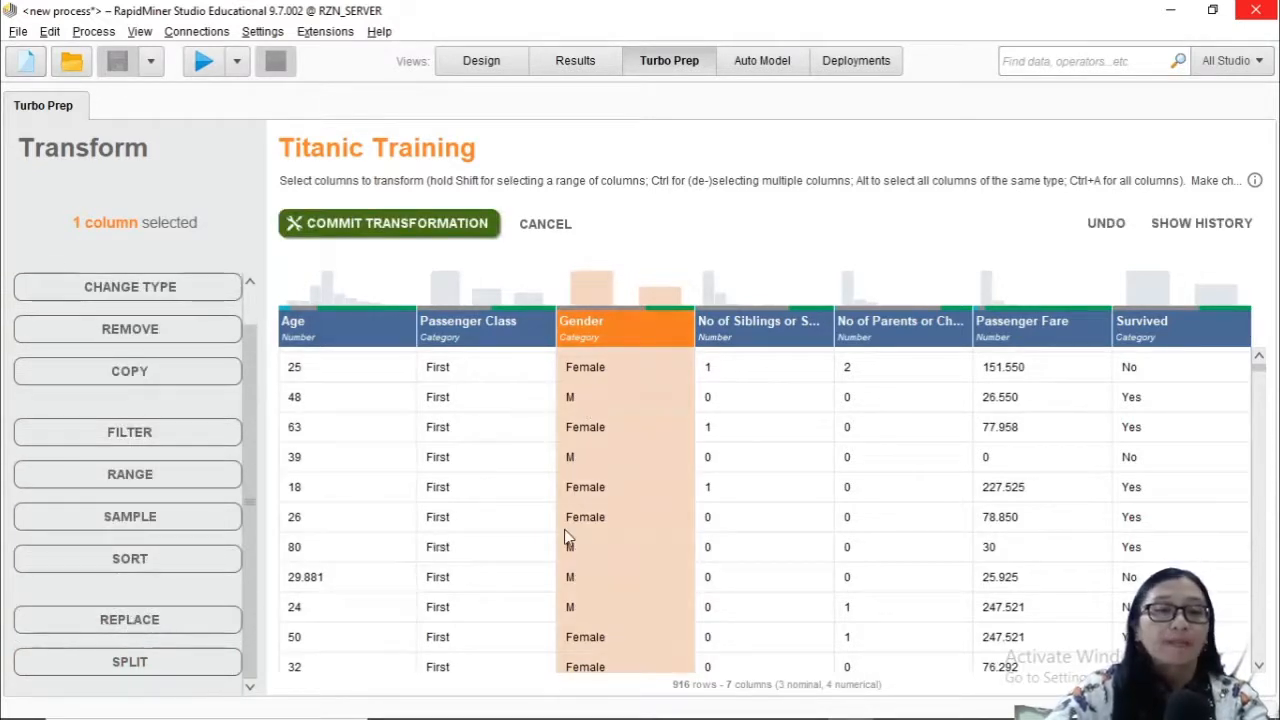
- Replace the value Female with F in the Gender column
click(165, 623)
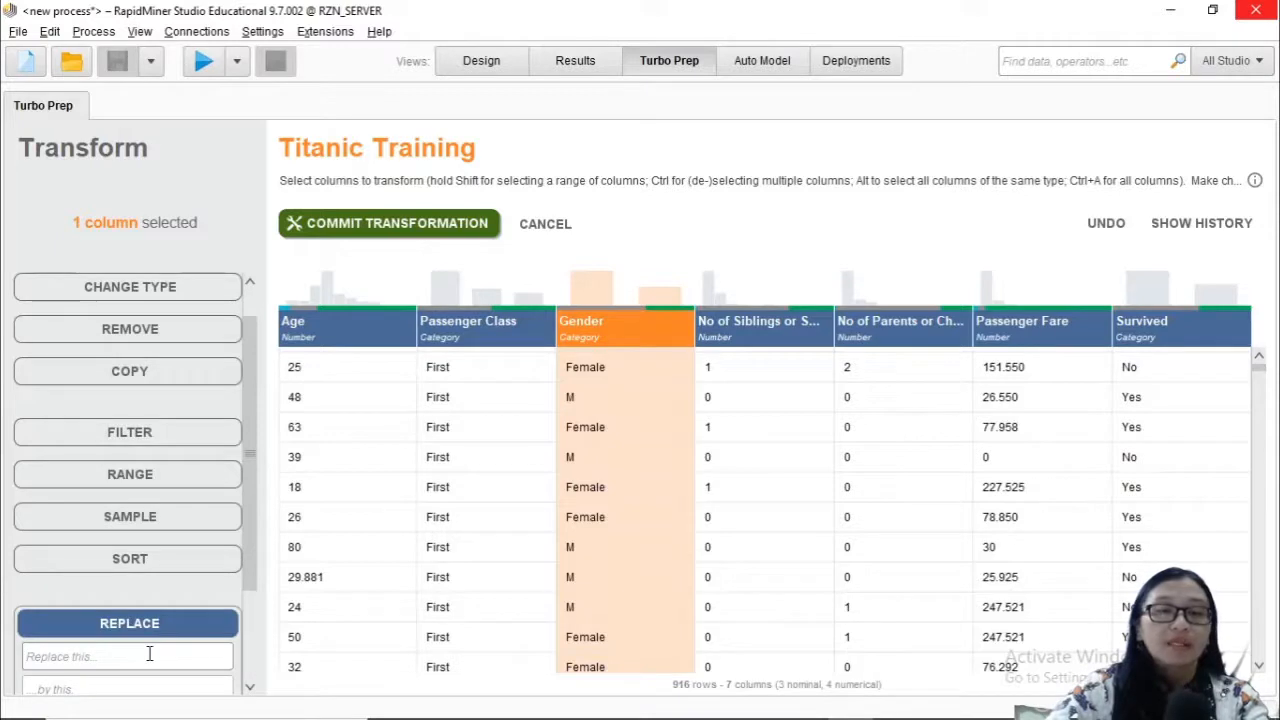
text(Female)
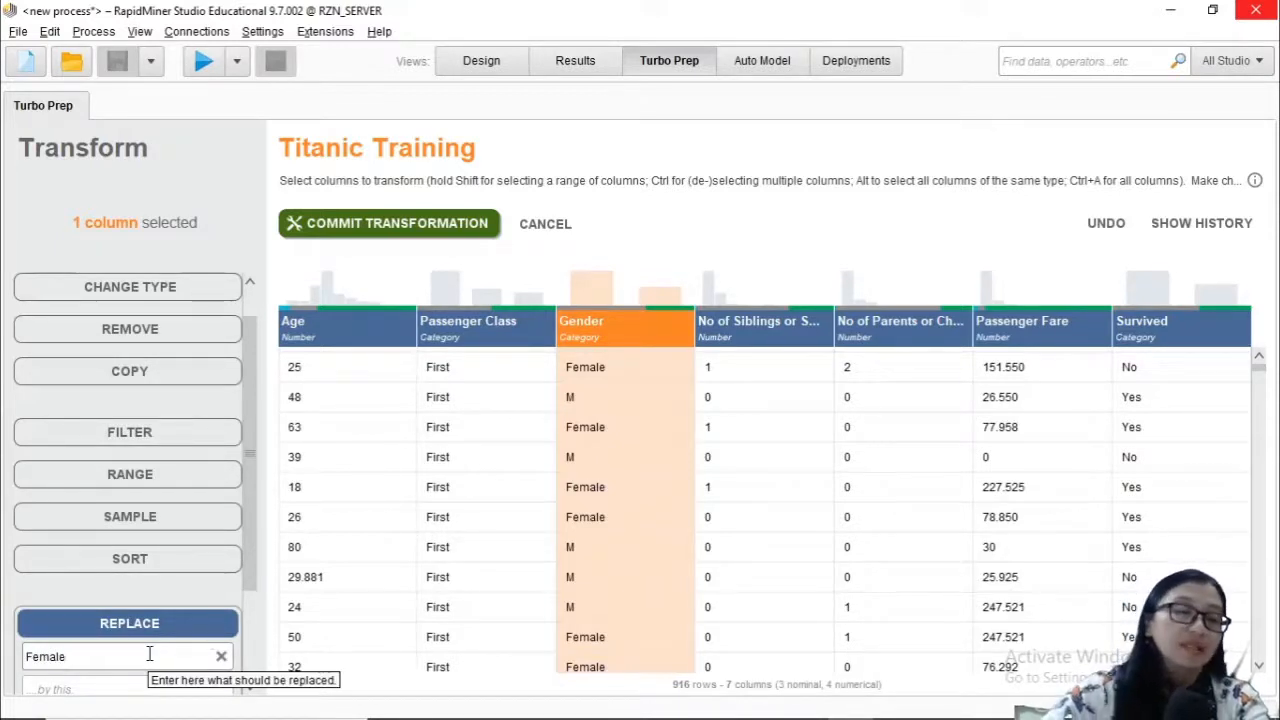
scroll(150, 656, down, 2)
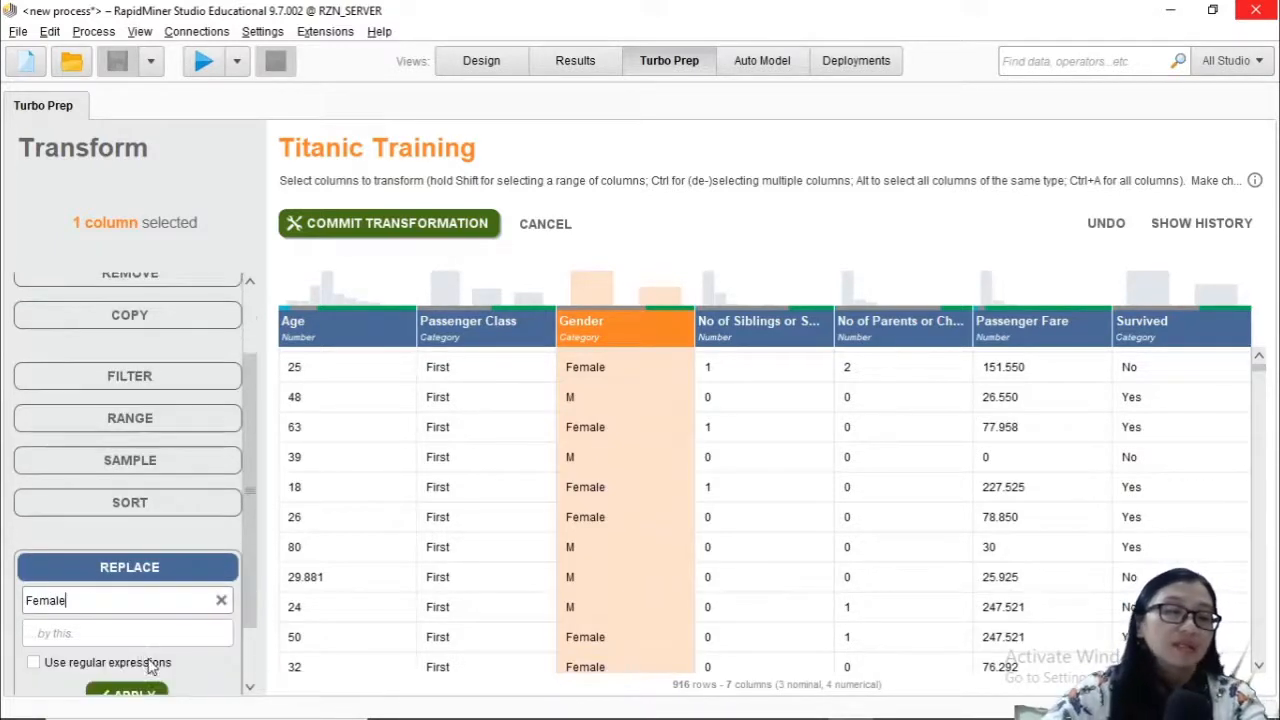
click(139, 637)
text(F)
scroll(141, 640, down, 1)
scroll(140, 643, down, 1)
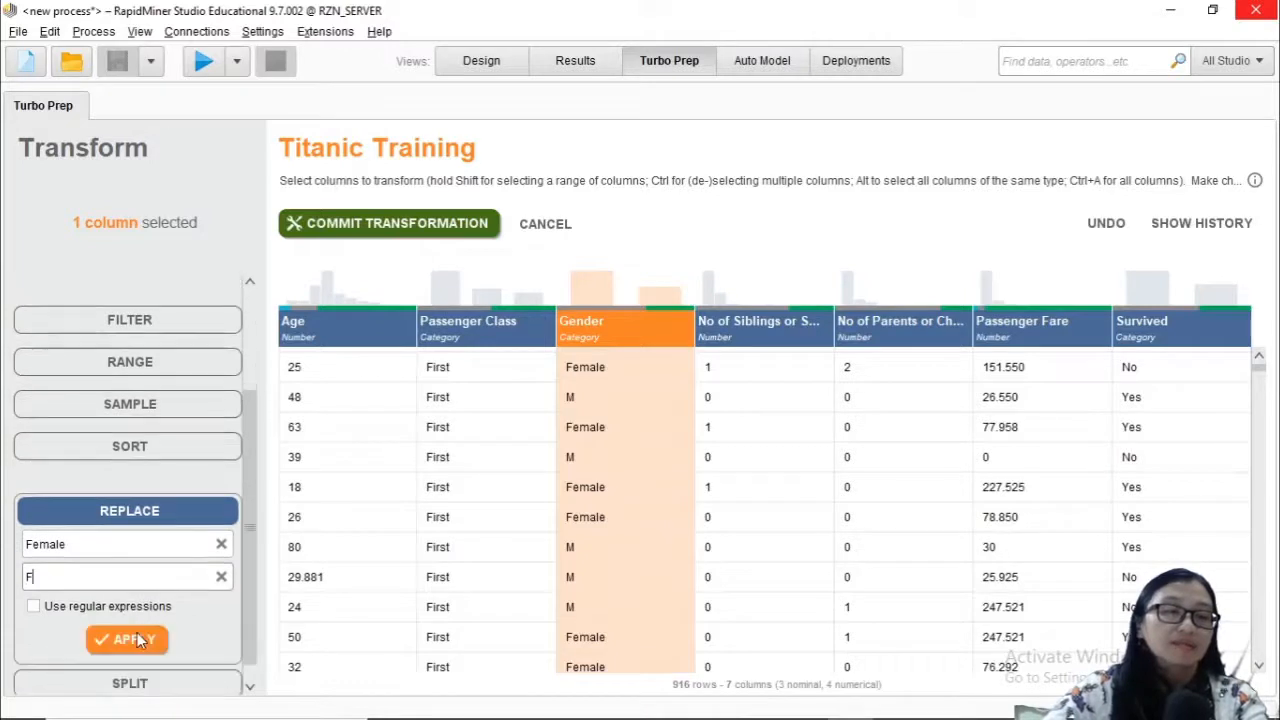
click(135, 641)
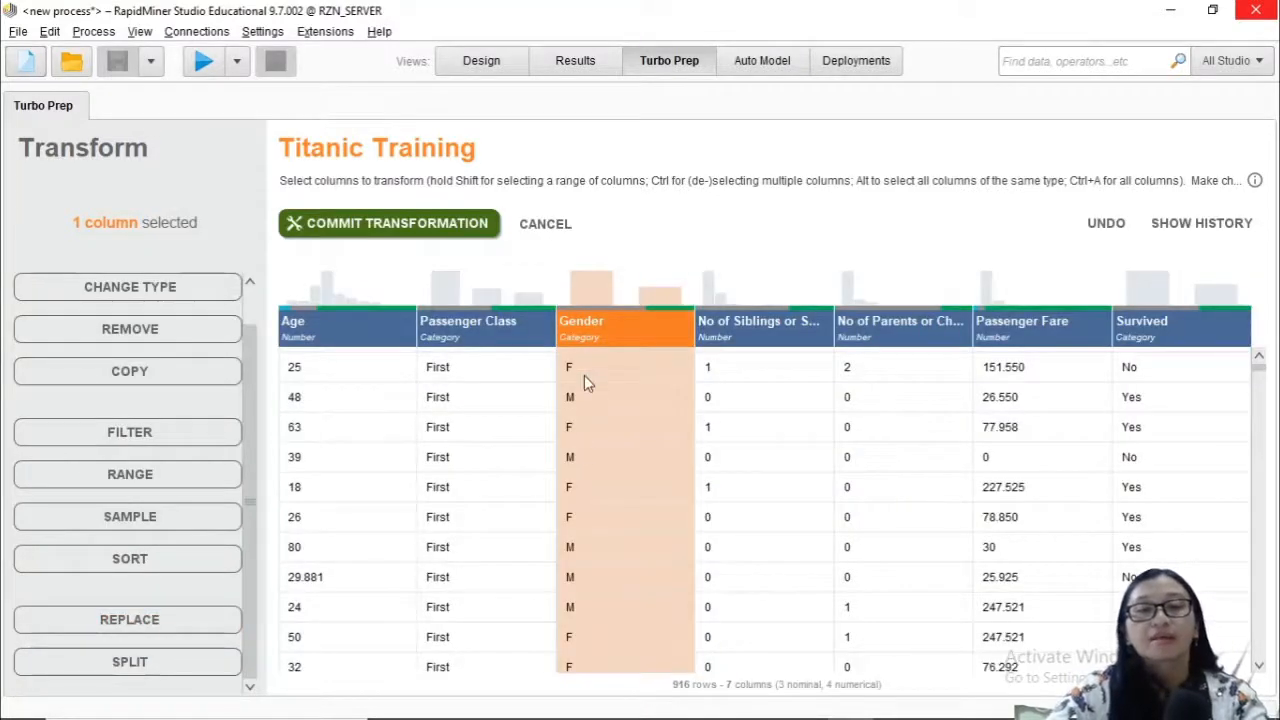
- Apply a Split to the Gender column using F as the split character
click(159, 663)
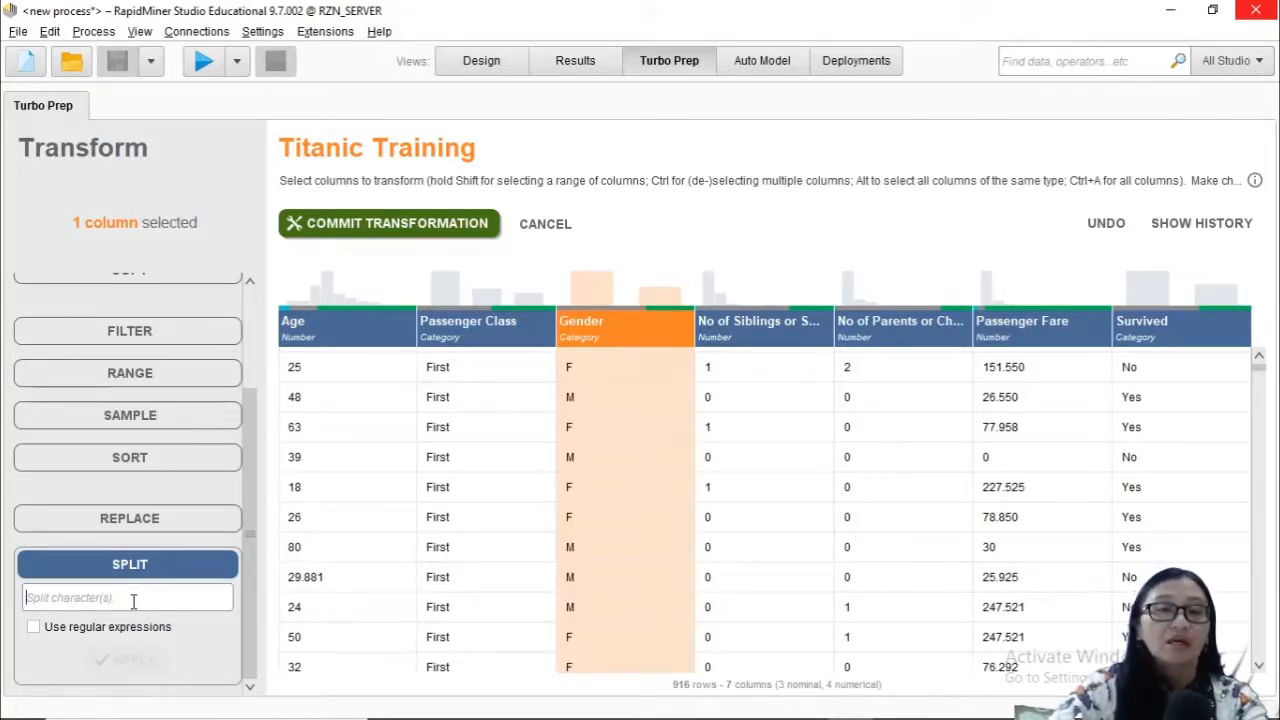
text(F)
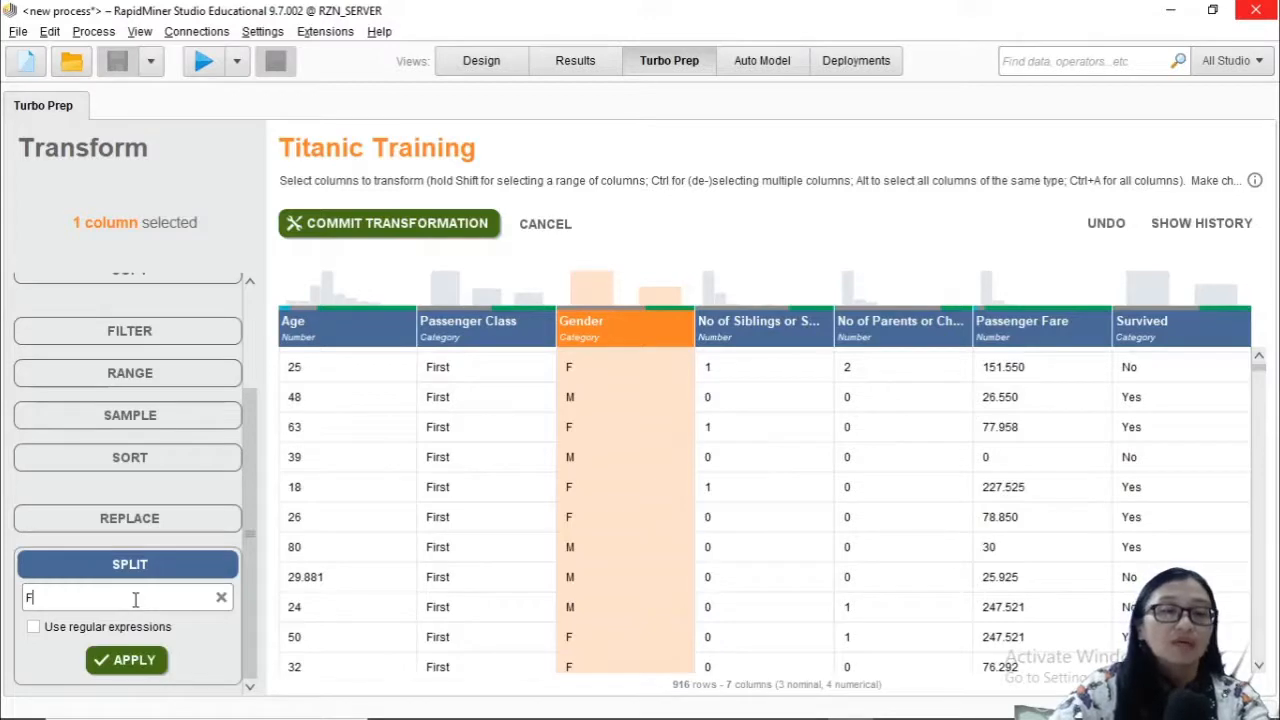
click(134, 662)
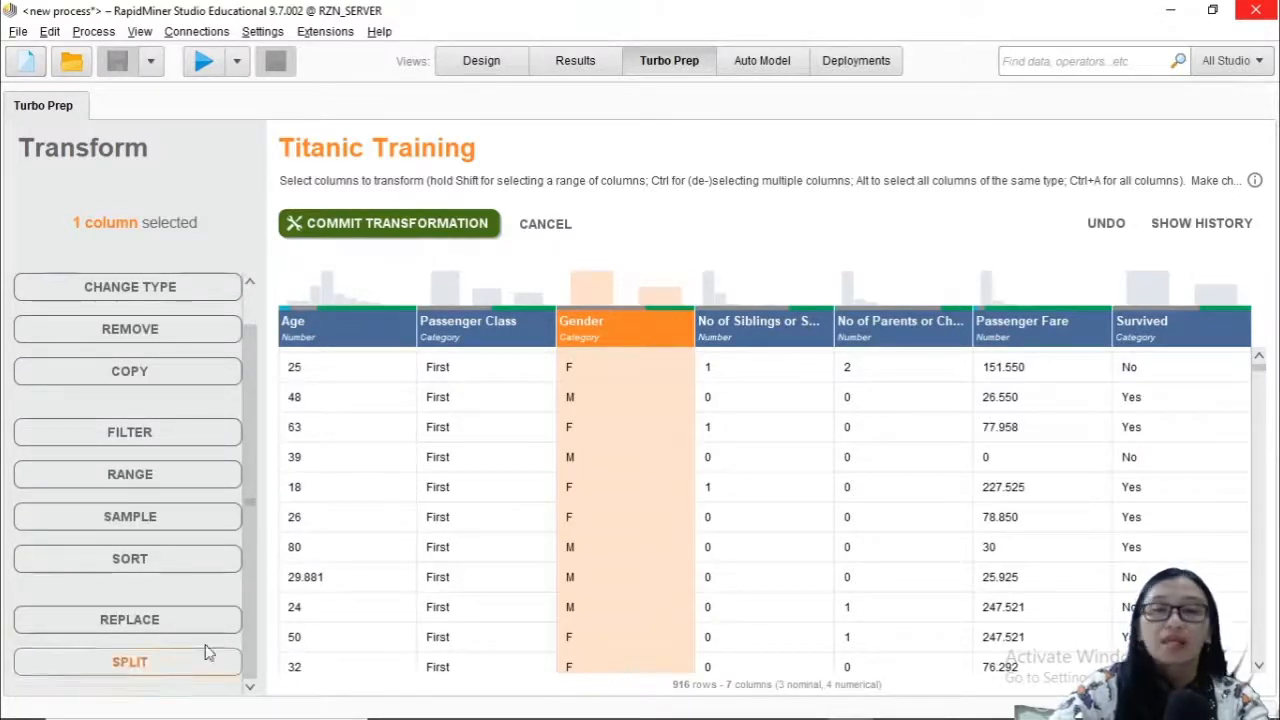
- Undo the Gender column split and both value replacements so the original Male and Female values are restored
scroll(666, 500, down, 3)
scroll(664, 503, up, 5)
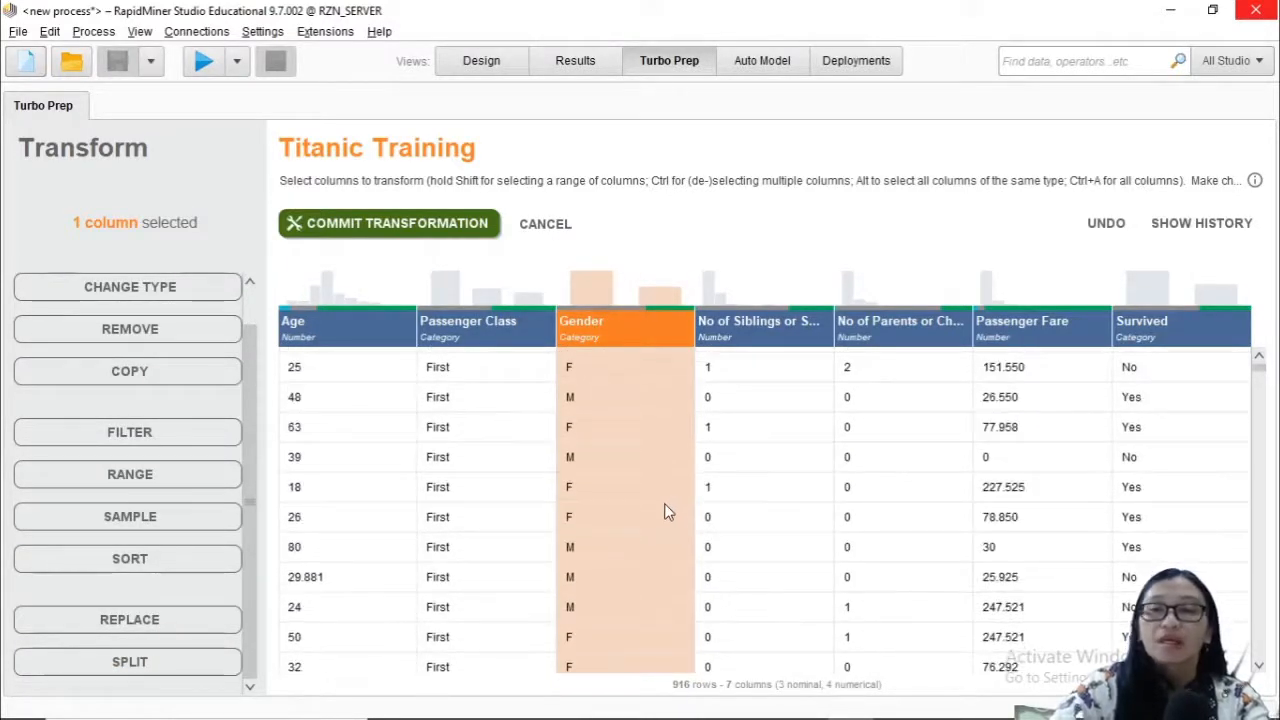
click(1108, 224)
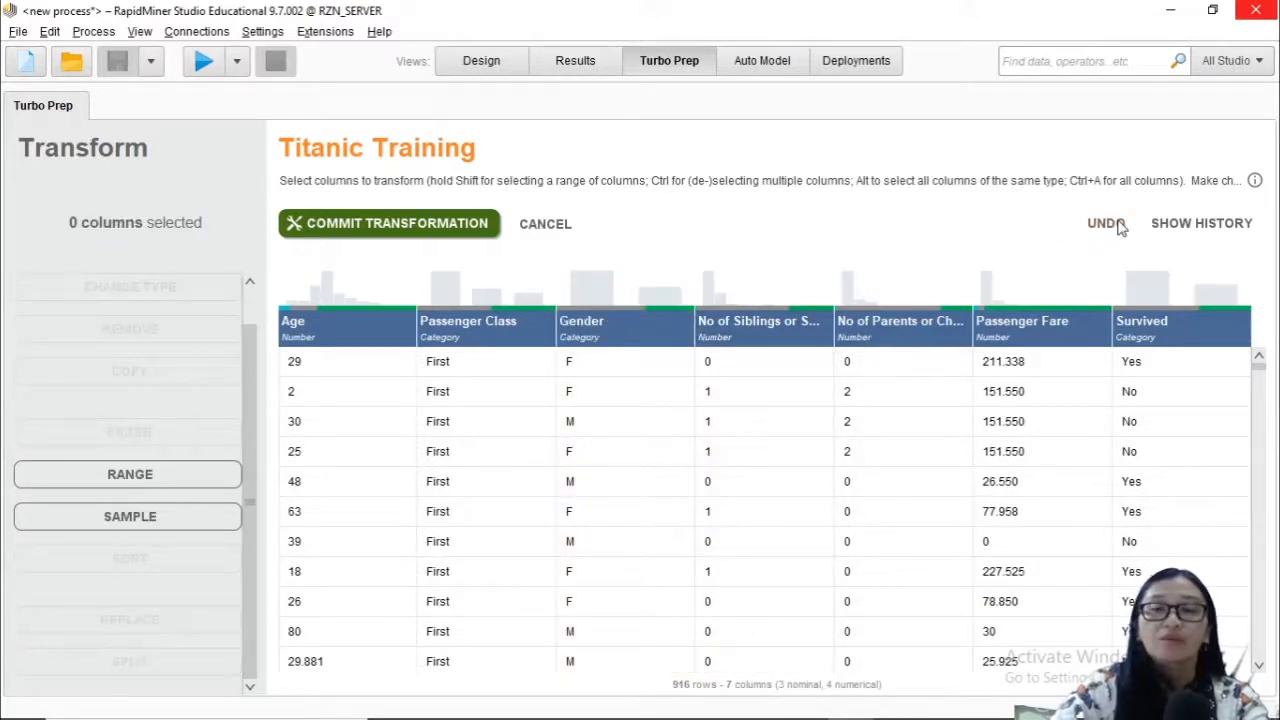
click(1108, 224)
click(1120, 226)
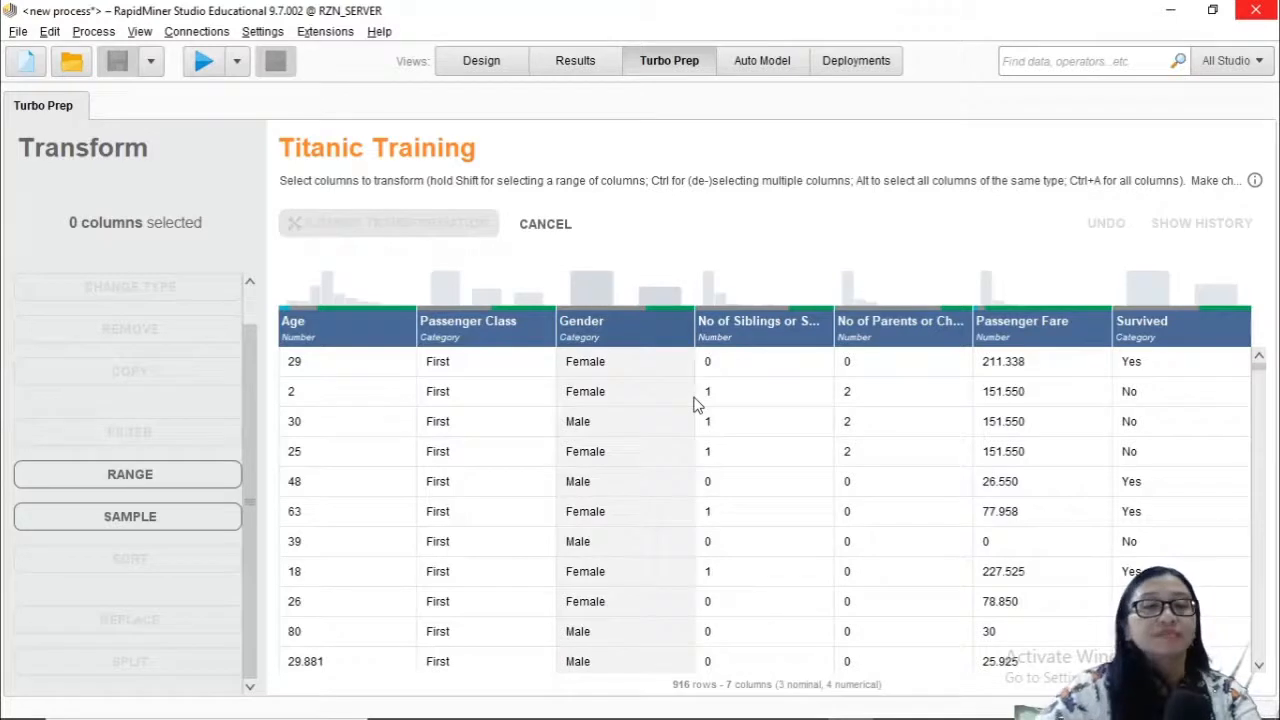
- Review the transformations available for the Gender and Age columns and cancel the Transform session without committing
click(626, 338)
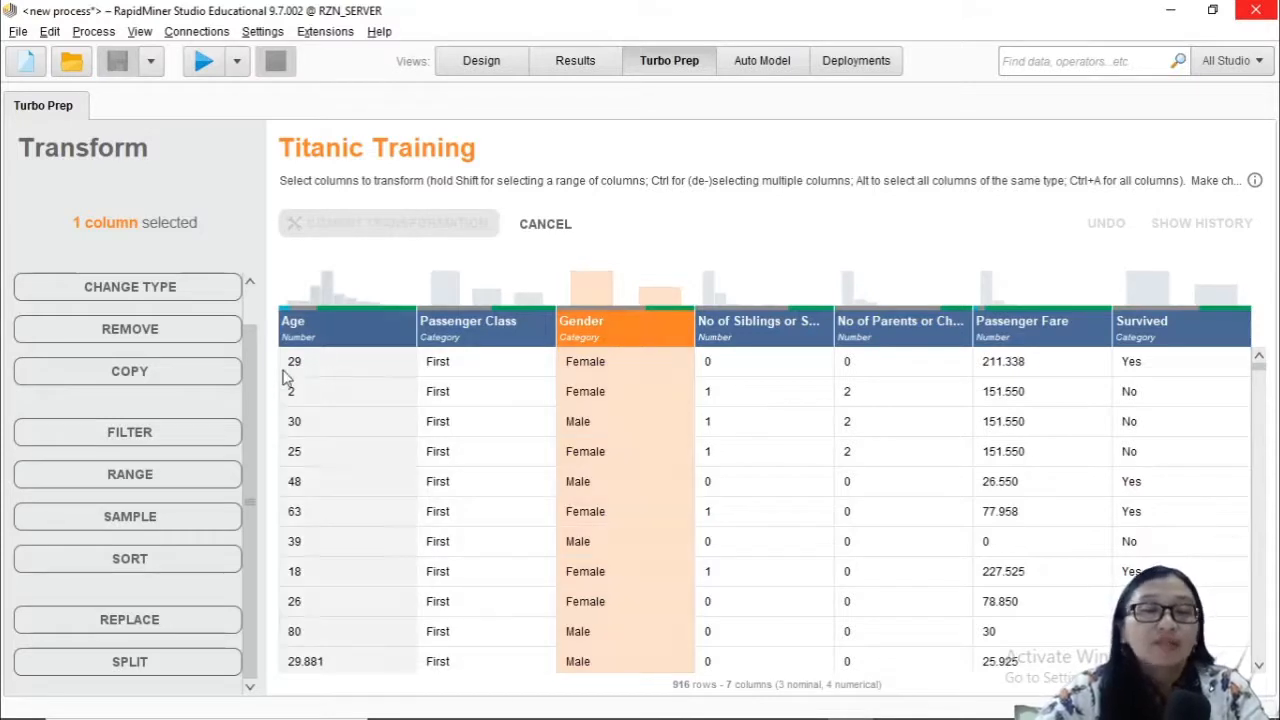
click(252, 294)
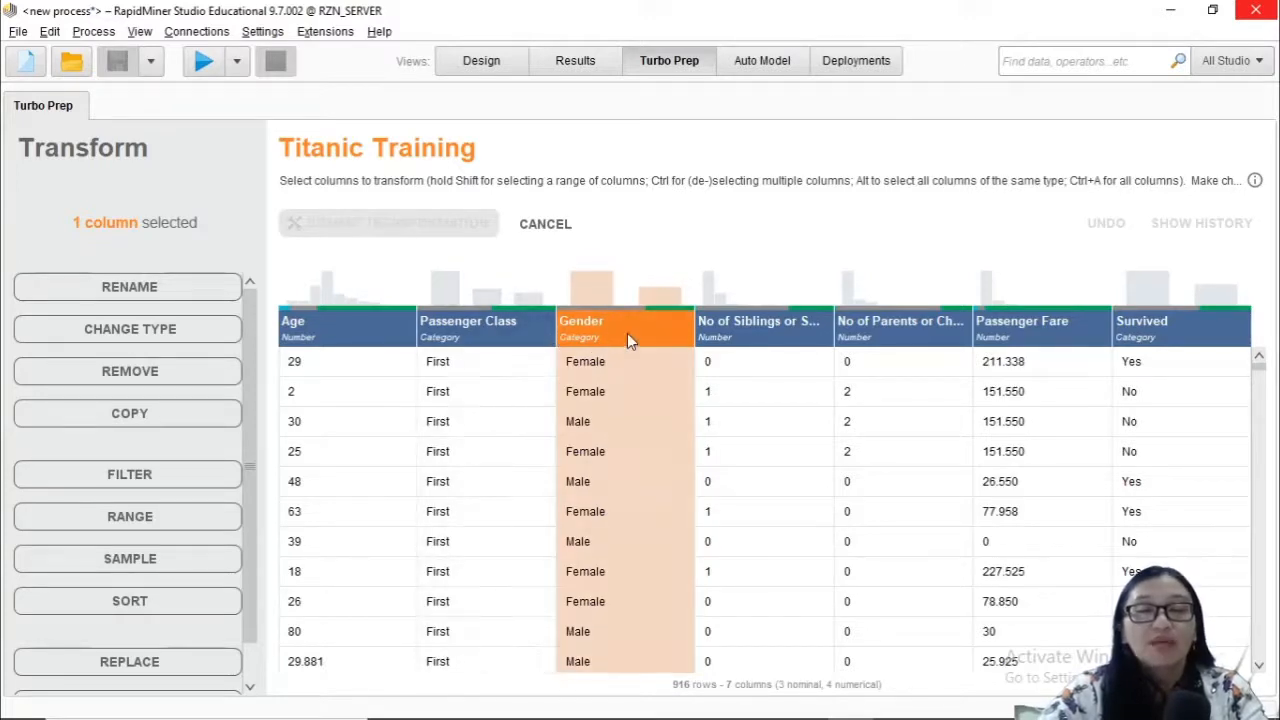
click(352, 338)
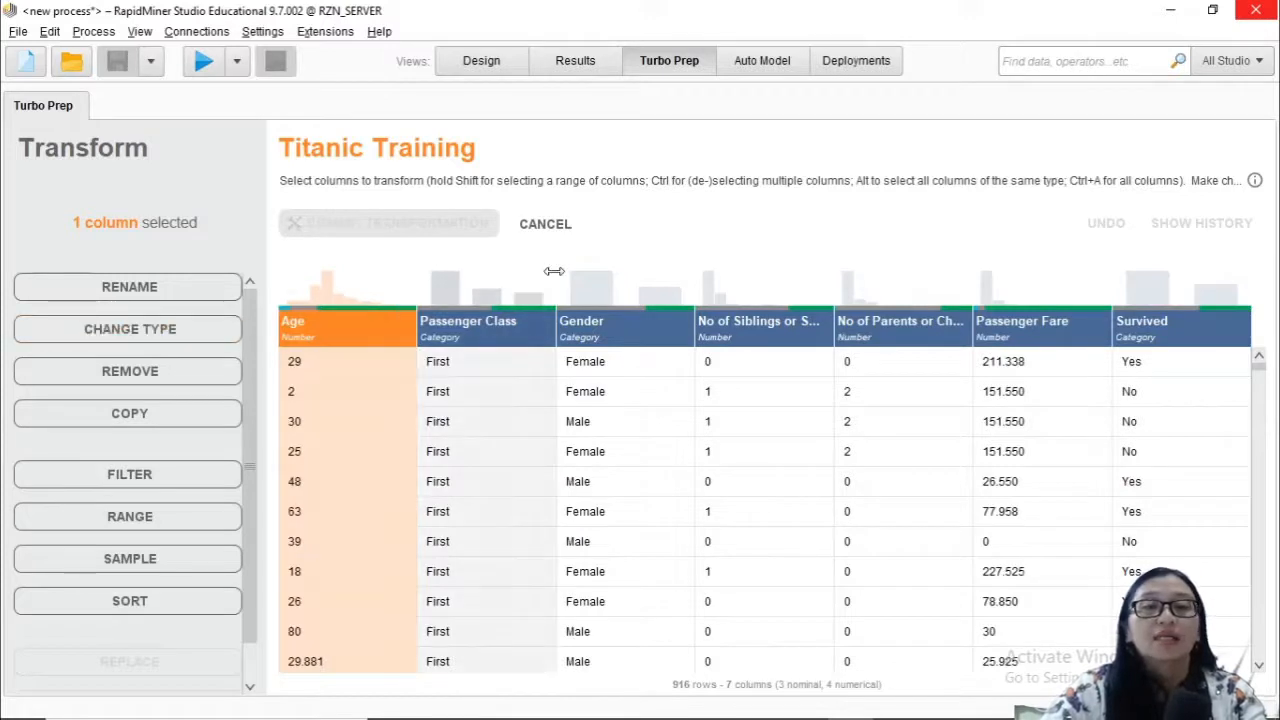
click(560, 228)
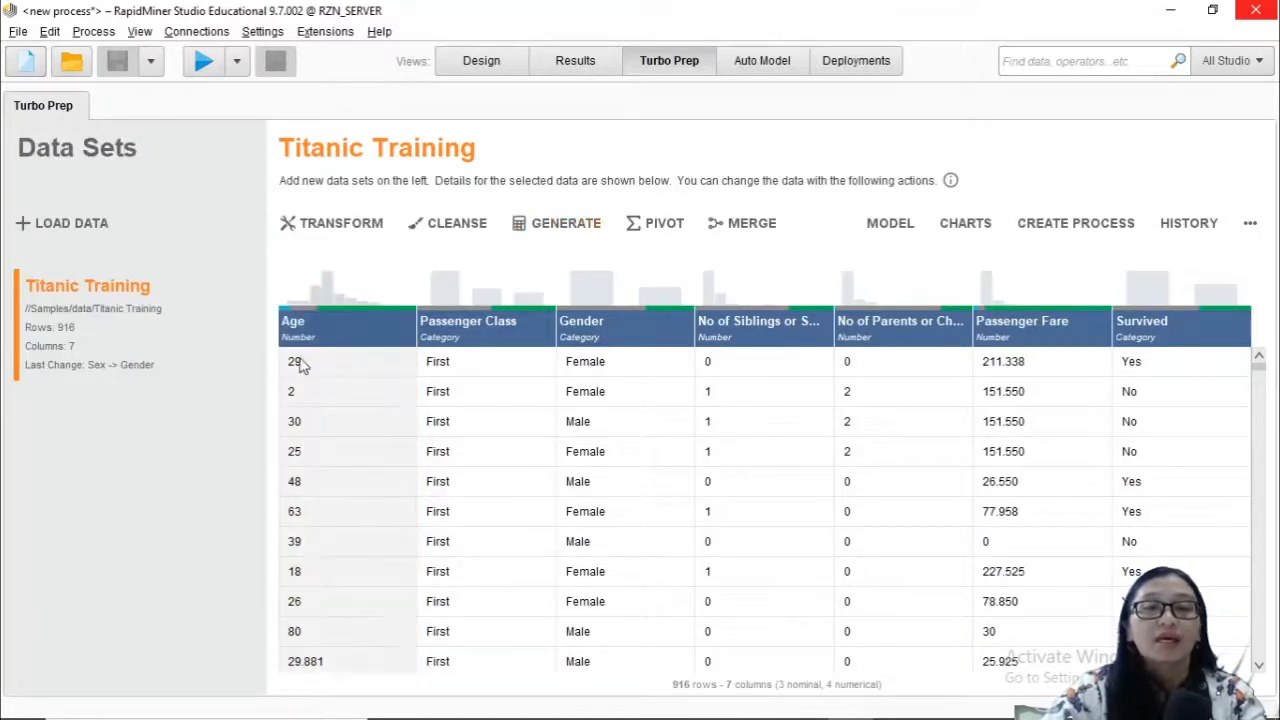
- Start generating a new column for the Titanic Training data set
click(606, 320)
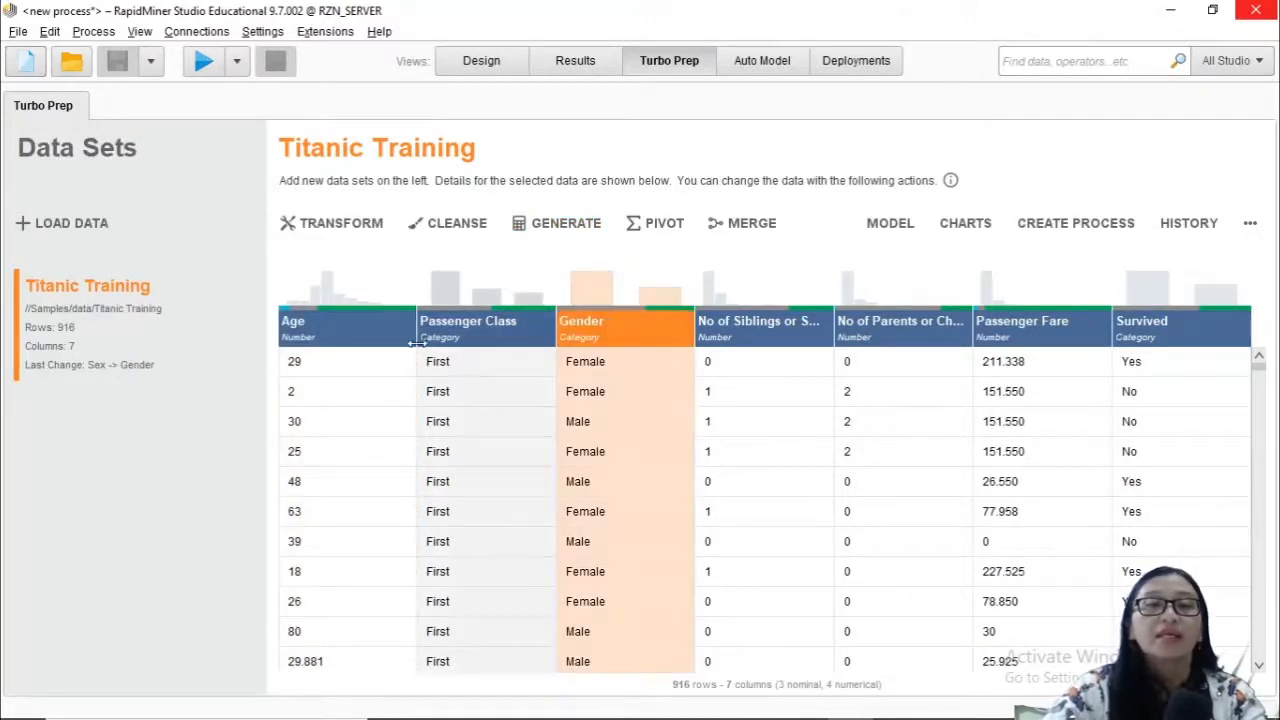
click(491, 325)
click(365, 337)
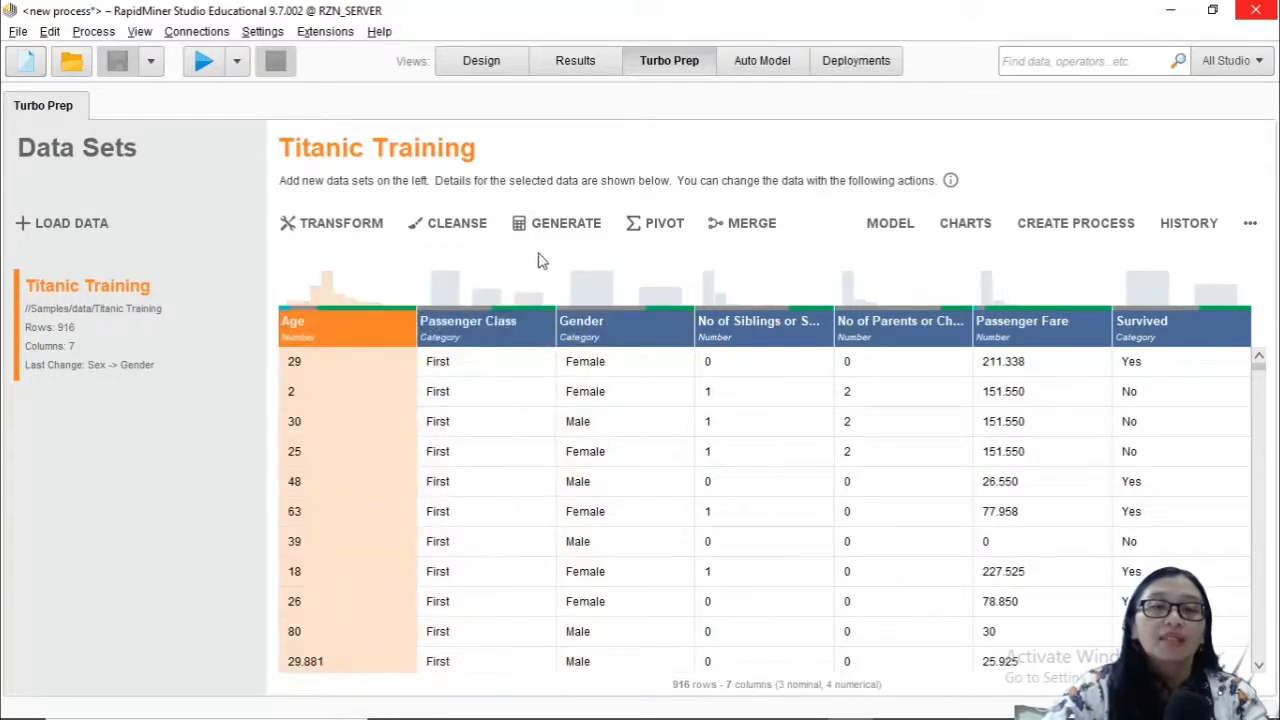
click(560, 224)
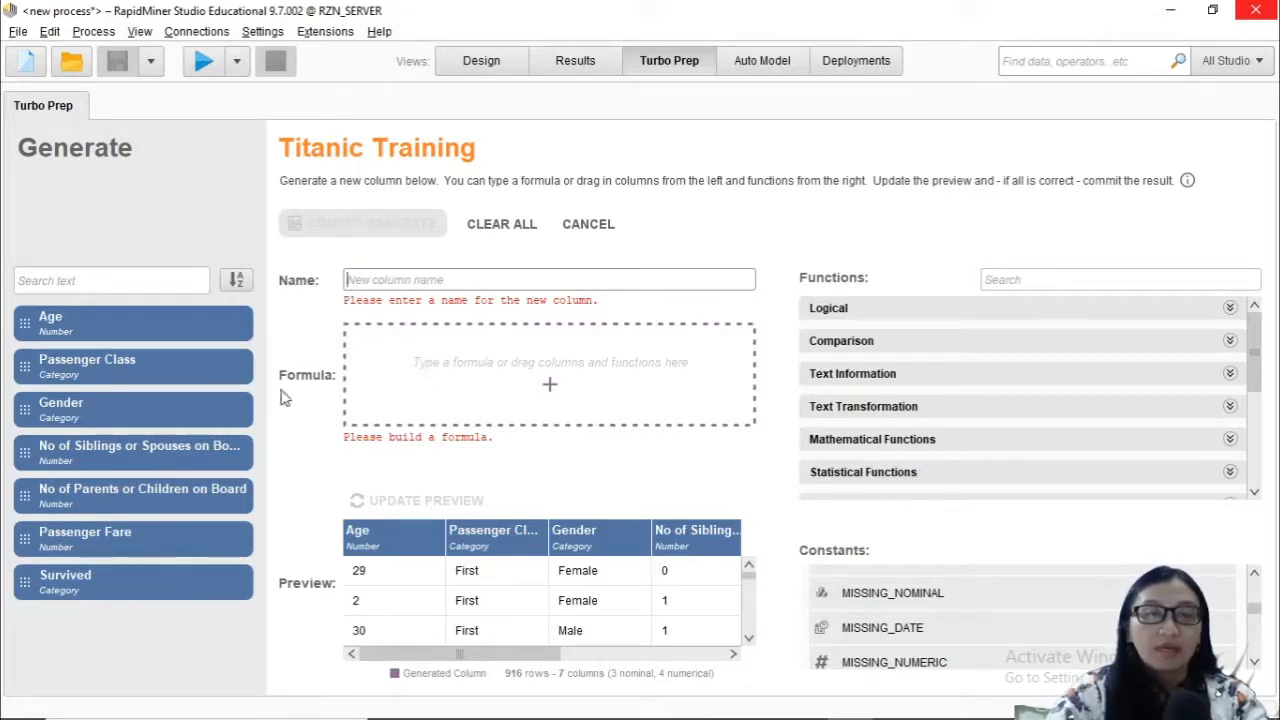
- Examine the columns in the data preview, especially the numbers of siblings or spouses and parents or children on board
drag(538, 655, 701, 655)
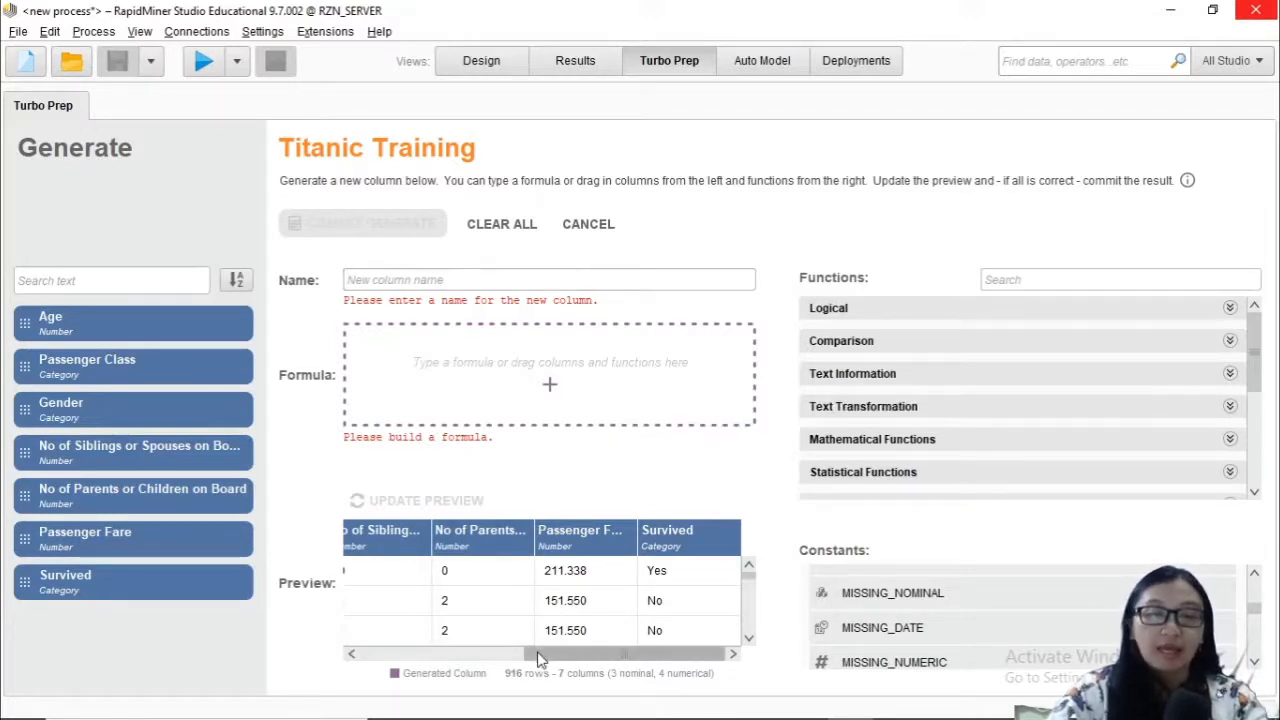
drag(622, 653, 358, 660)
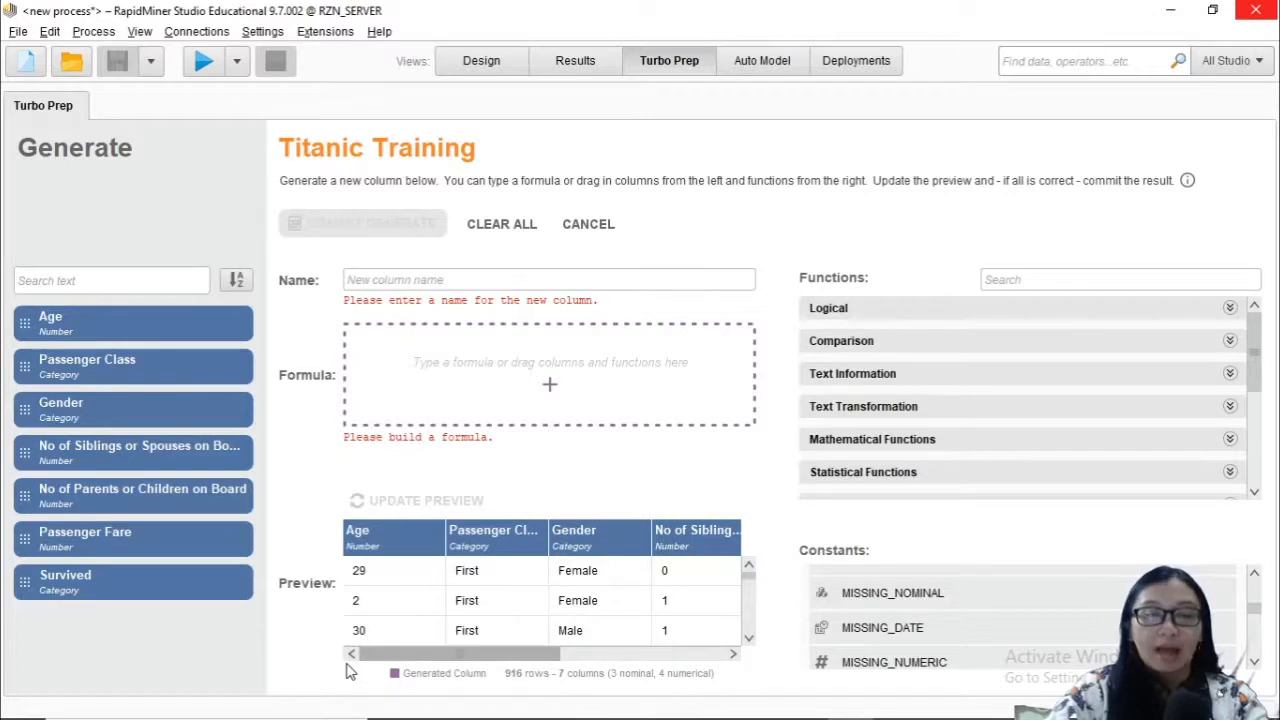
mouse_move(347, 663)
mouse_down()
mouse_move(598, 656)
mouse_move(351, 663)
mouse_up()
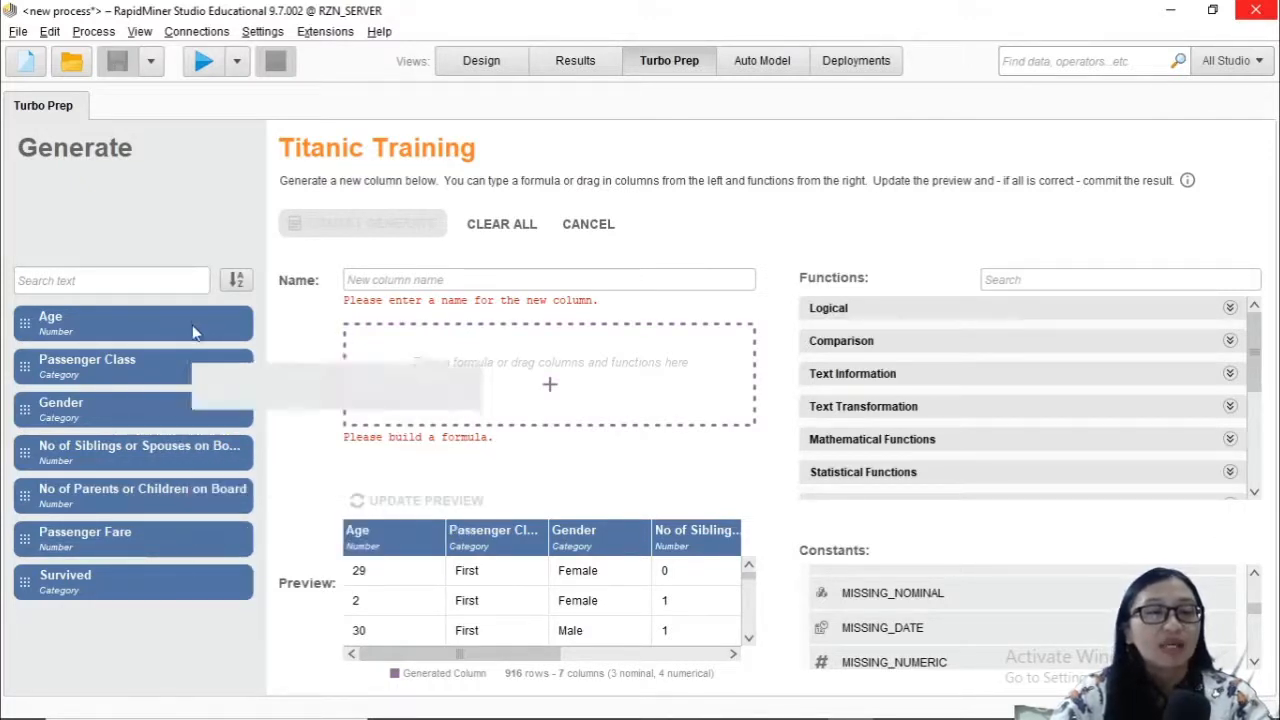
drag(546, 654, 628, 660)
scroll(637, 614, down, 2)
drag(540, 656, 375, 663)
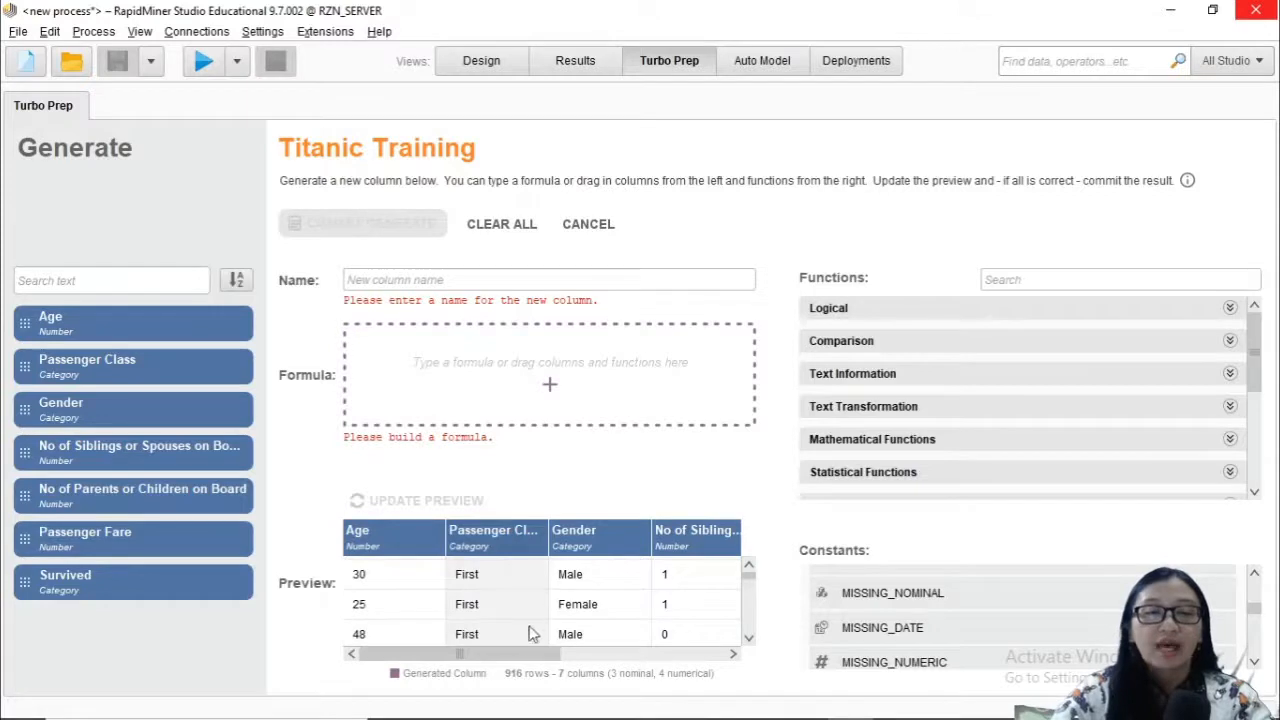
drag(527, 657, 569, 657)
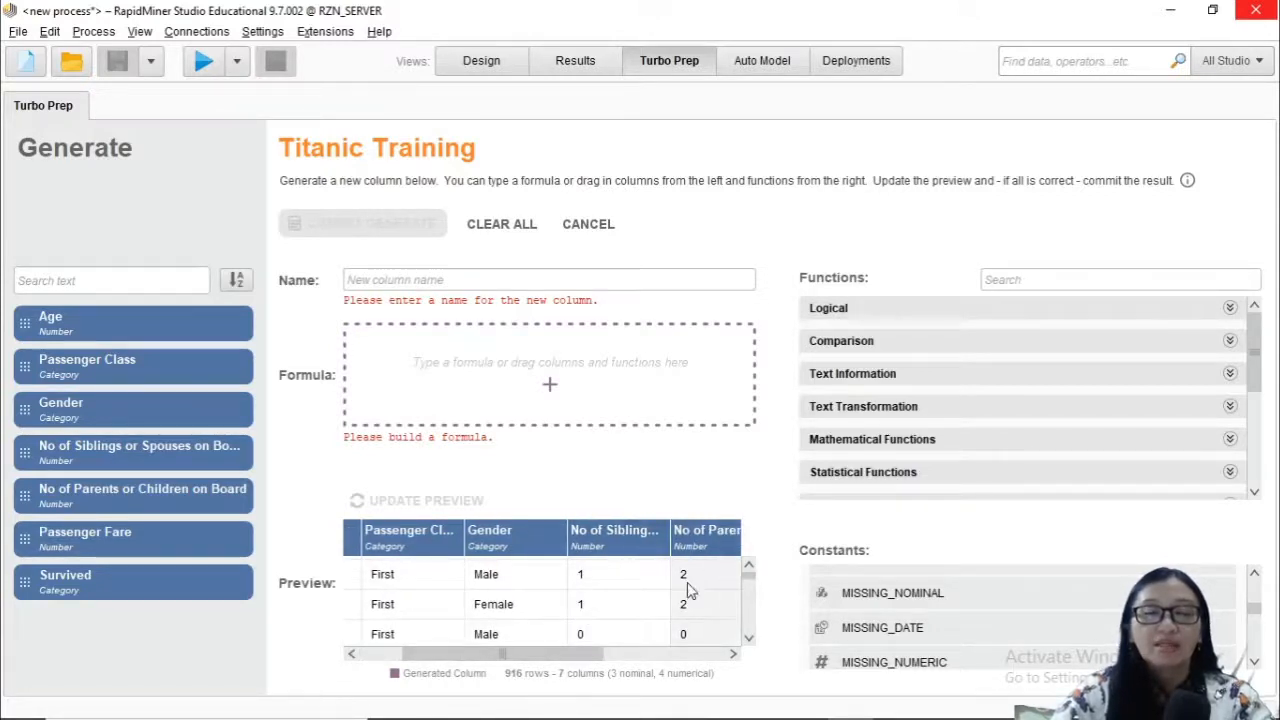
drag(565, 655, 639, 656)
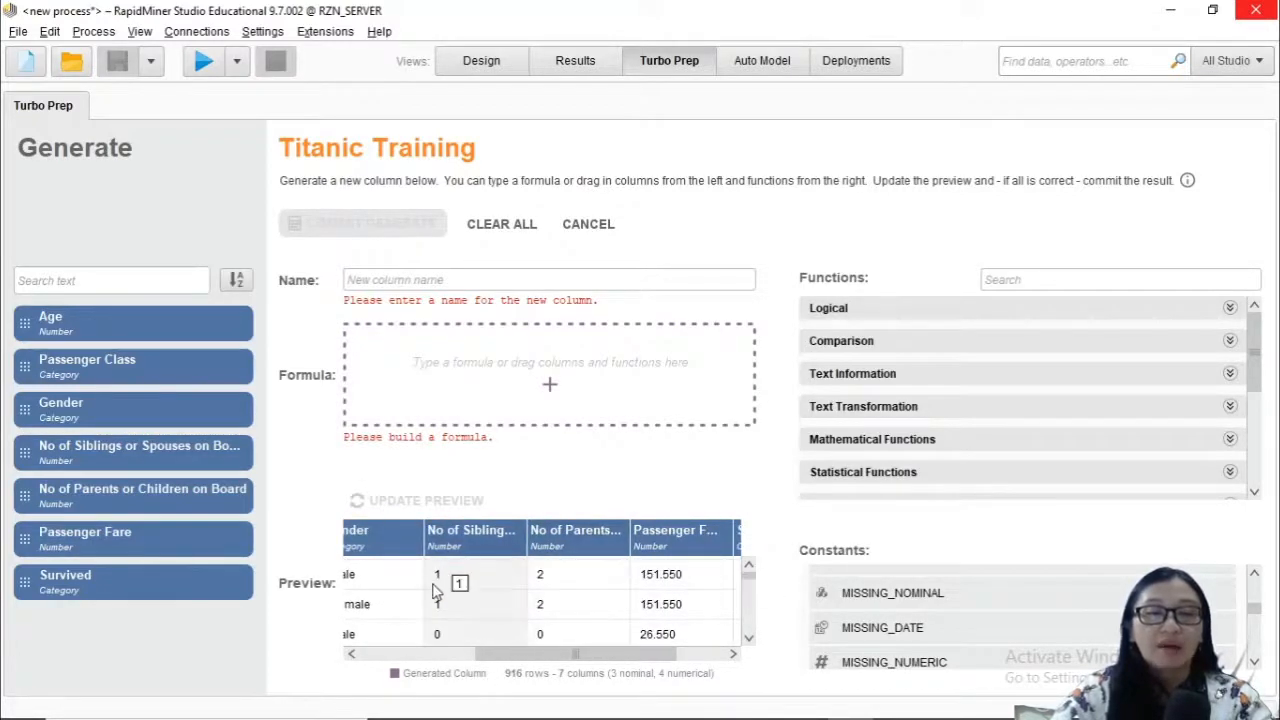
drag(530, 655, 382, 666)
scroll(588, 615, up, 1)
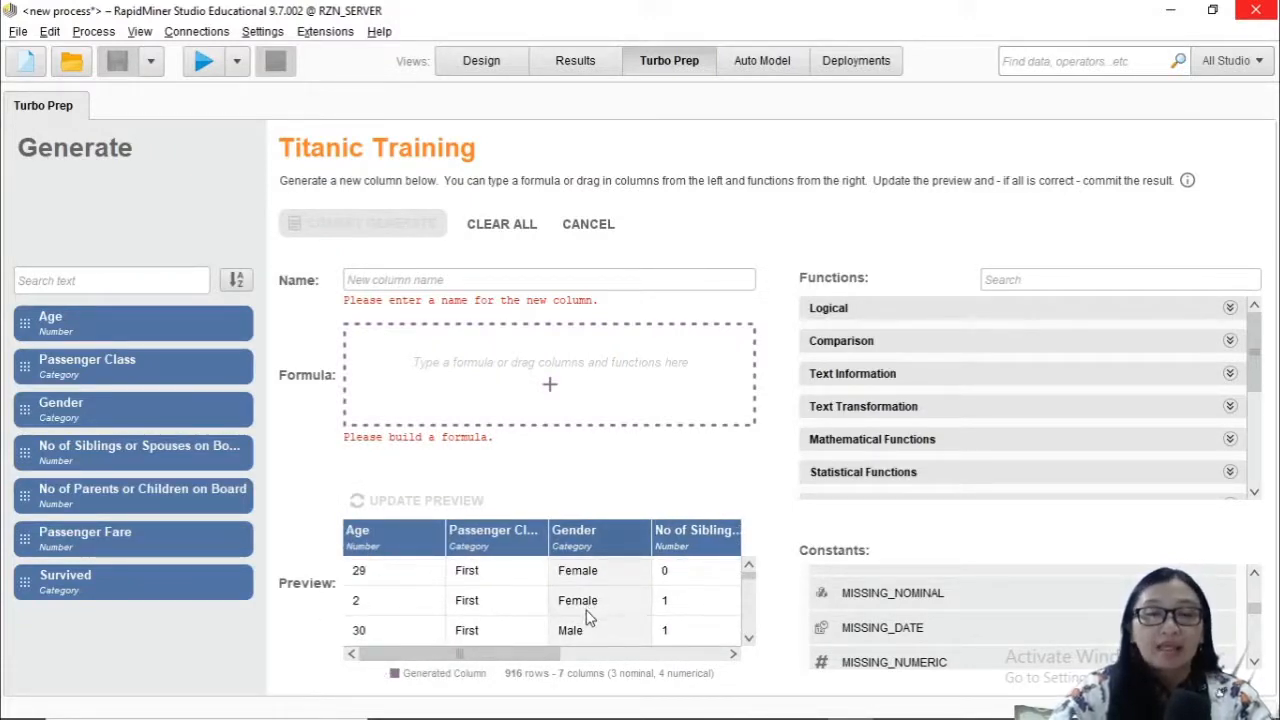
- Name the new column Jumlah Penumpang
click(440, 281)
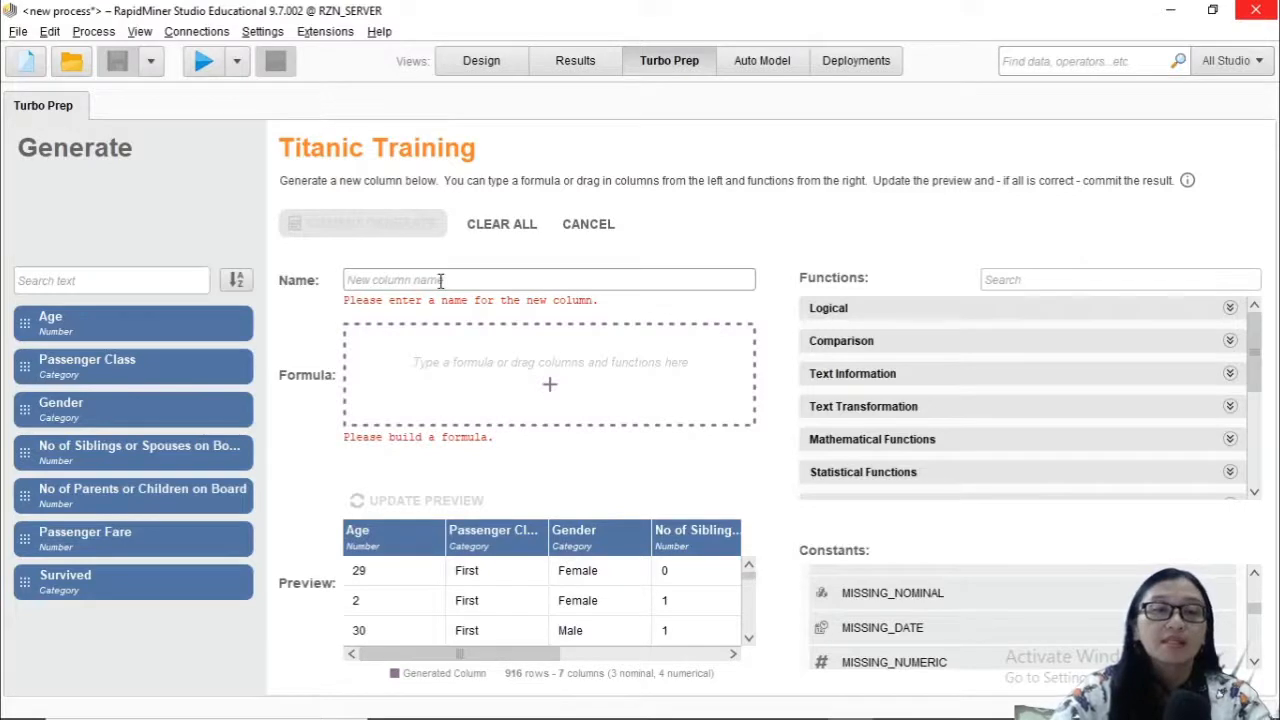
text(Juml)
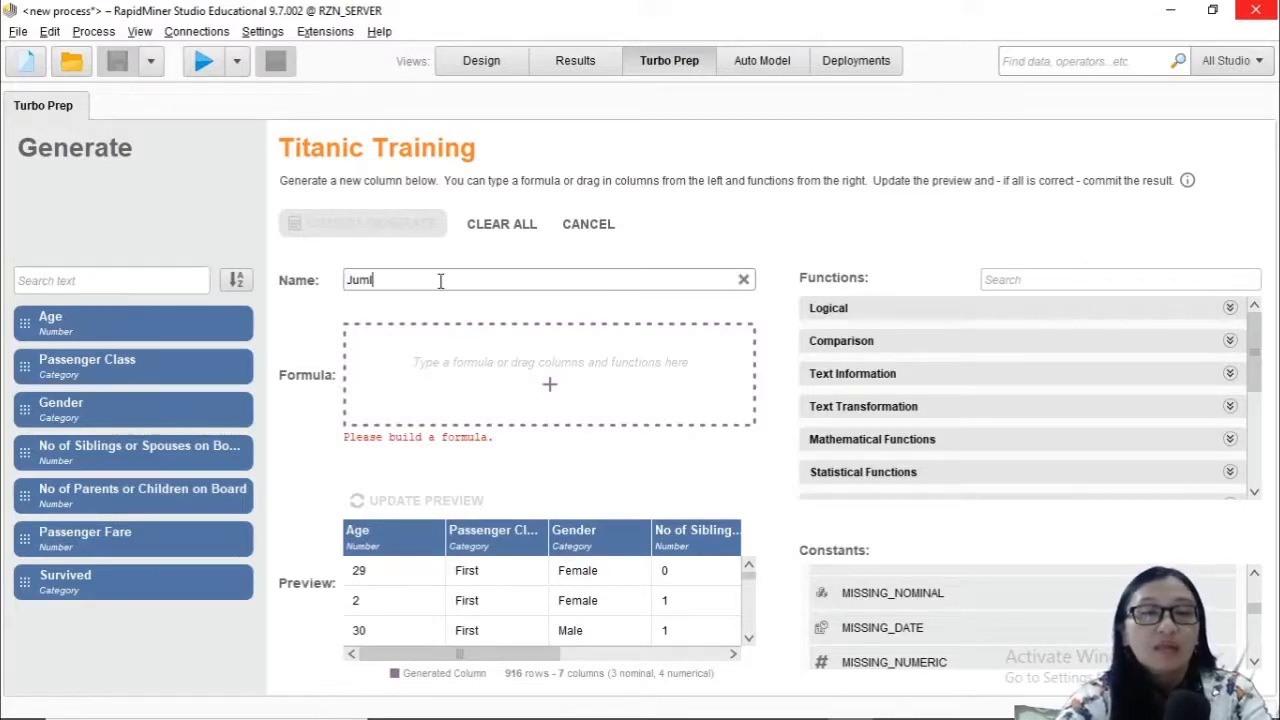
text(ah Penumpang)
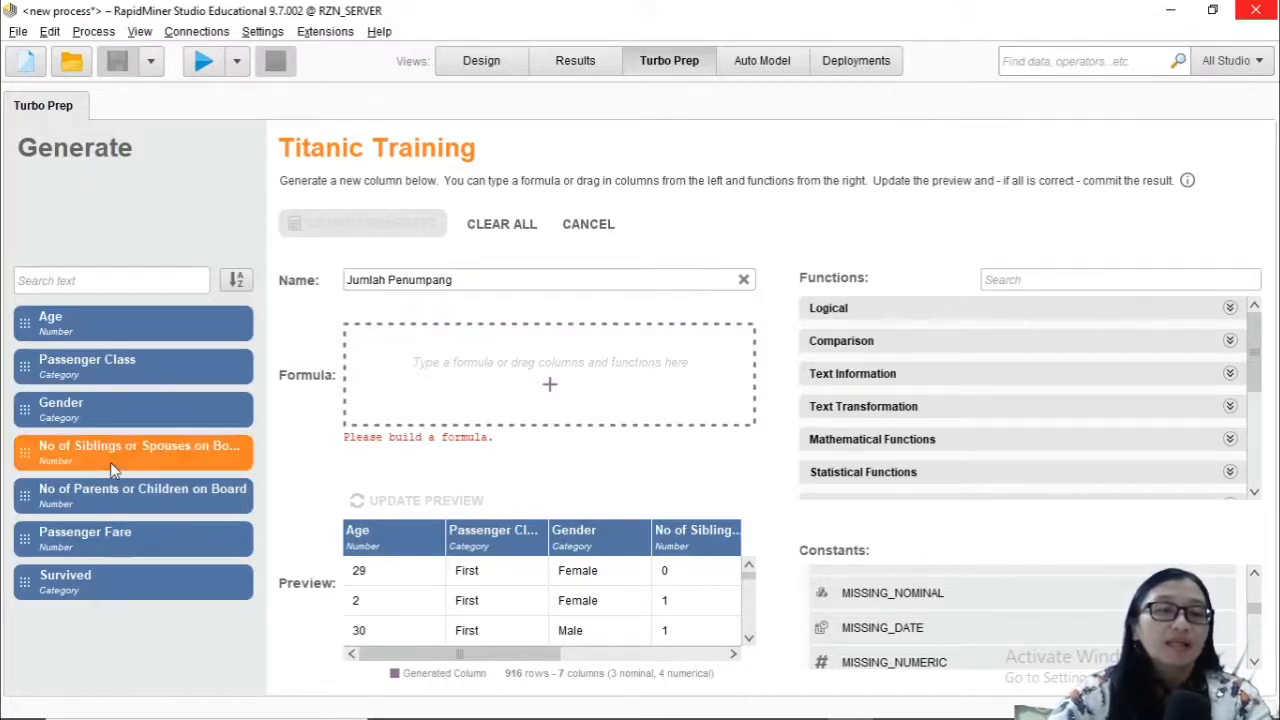
- Build the formula [No of Siblings or Spouses on Board]+[No of Parents or Children on Board]+1 and update the preview
drag(110, 462, 370, 345)
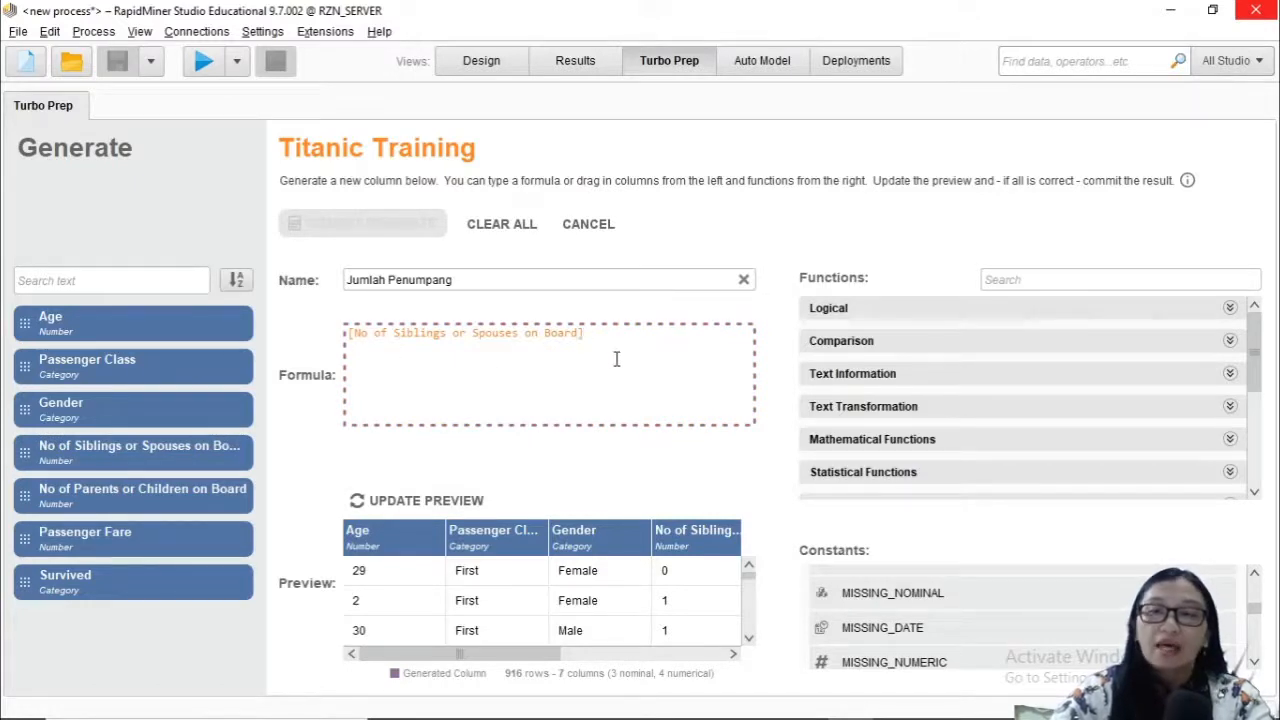
text(+)
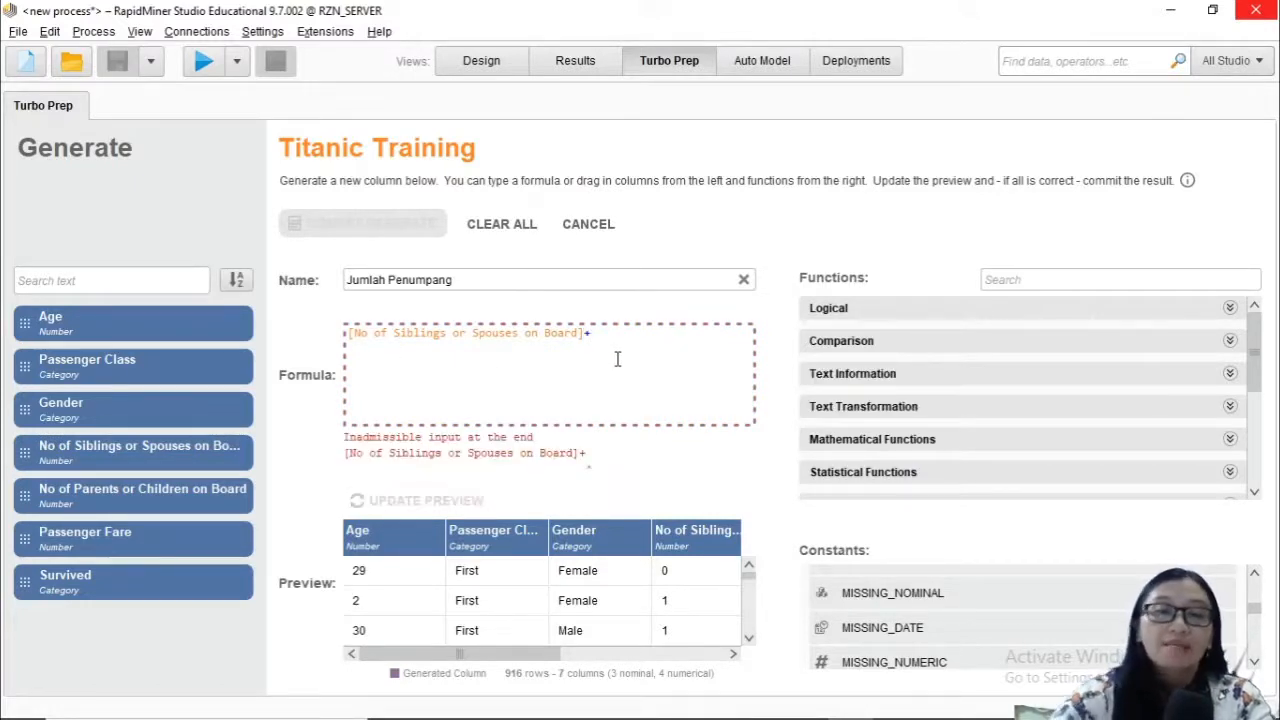
drag(198, 502, 365, 371)
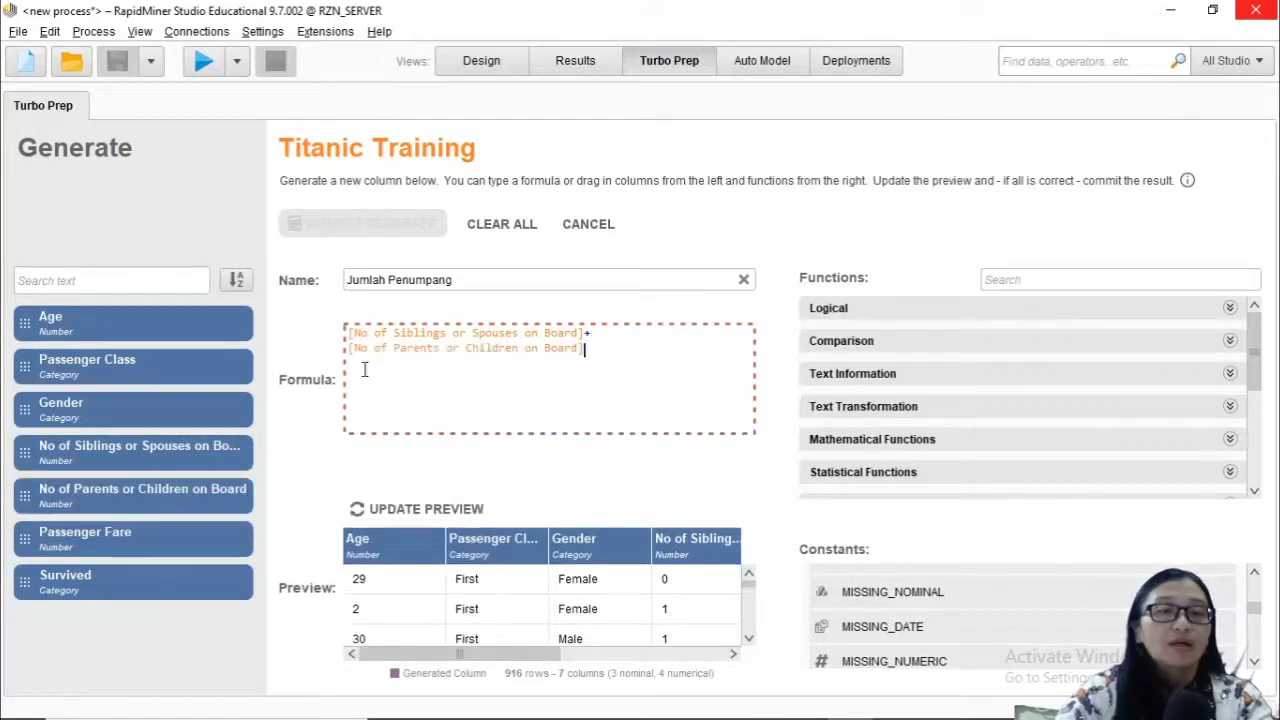
text(+)
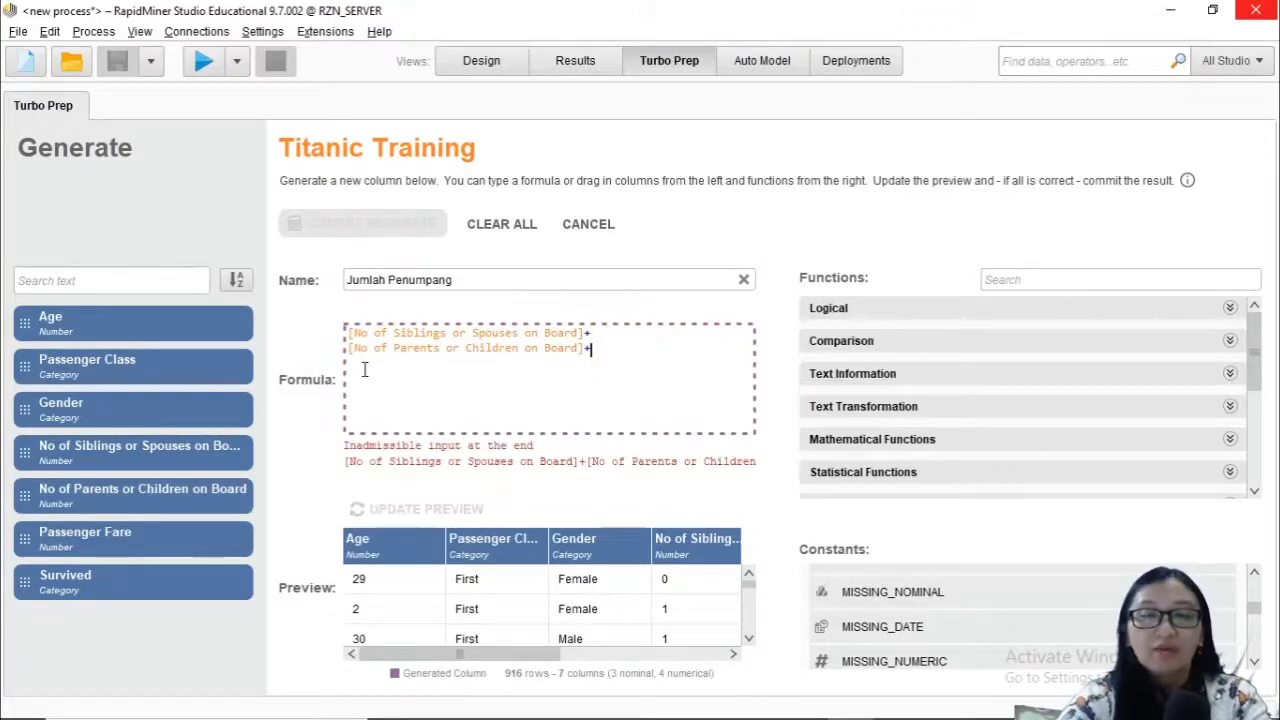
key(Return)
text(1)
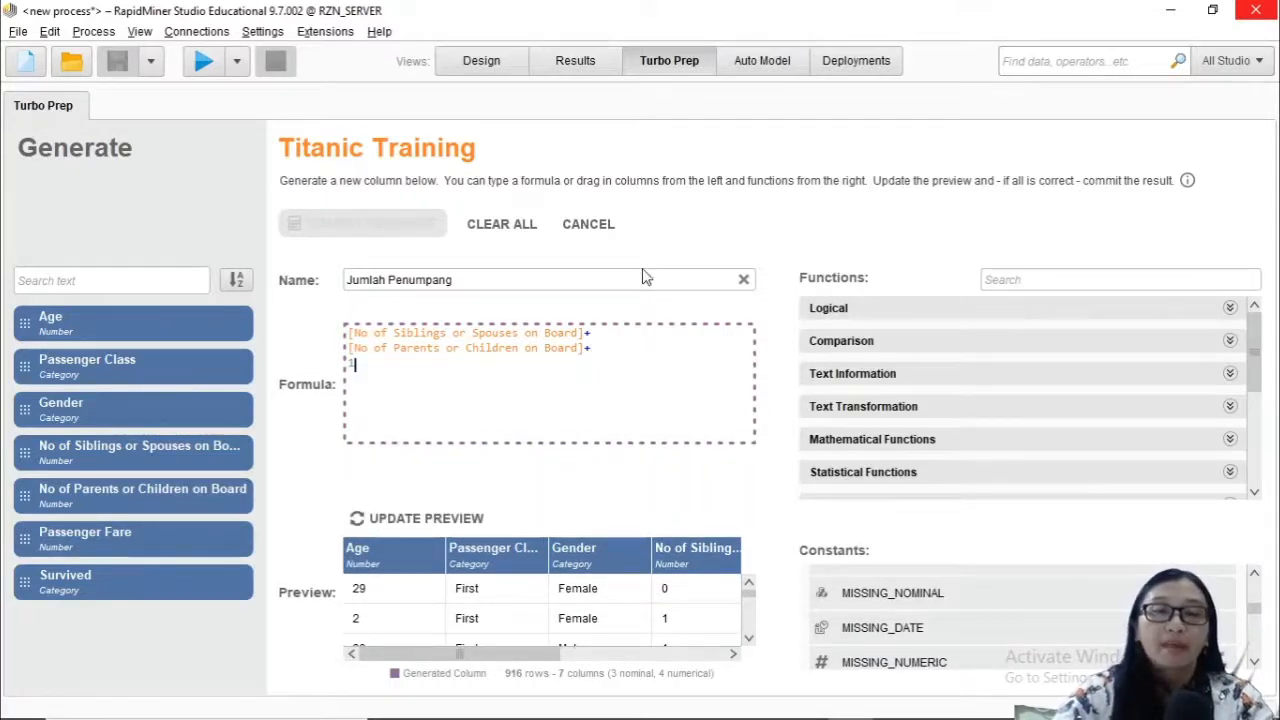
click(465, 527)
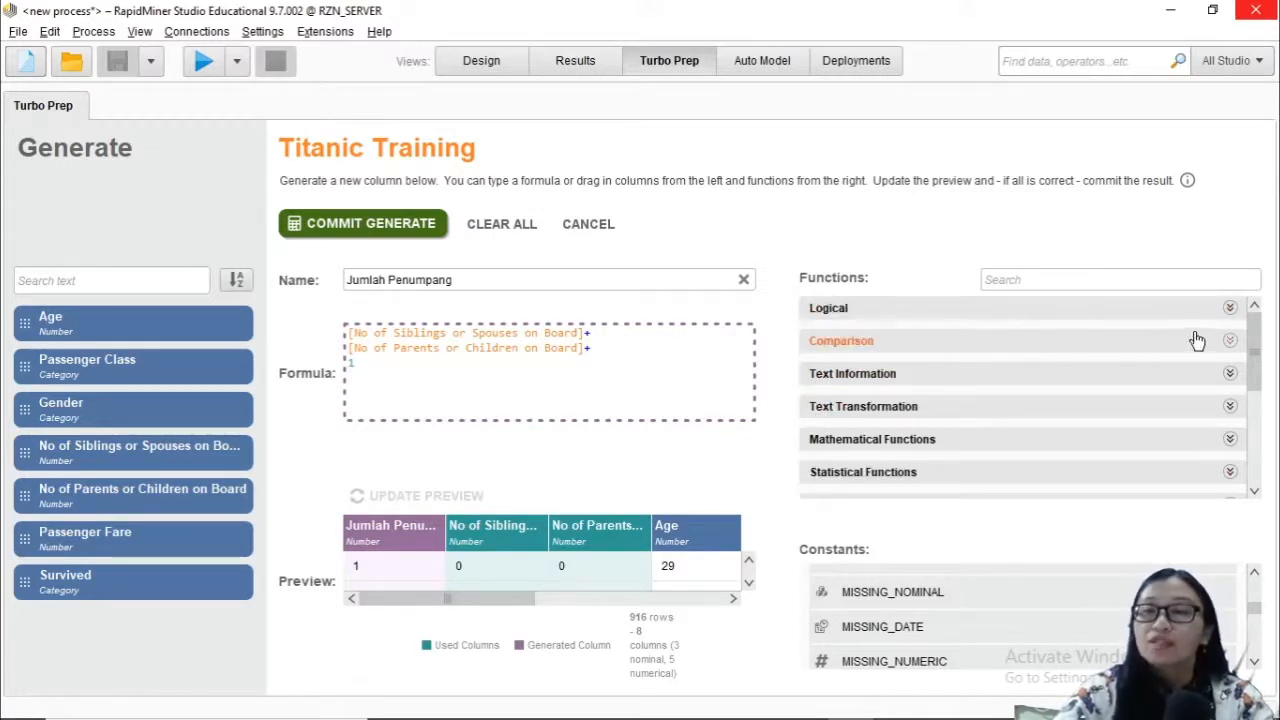
- Look through the available function categories, including Logical and Text Transformation, and the list of constants
click(1230, 309)
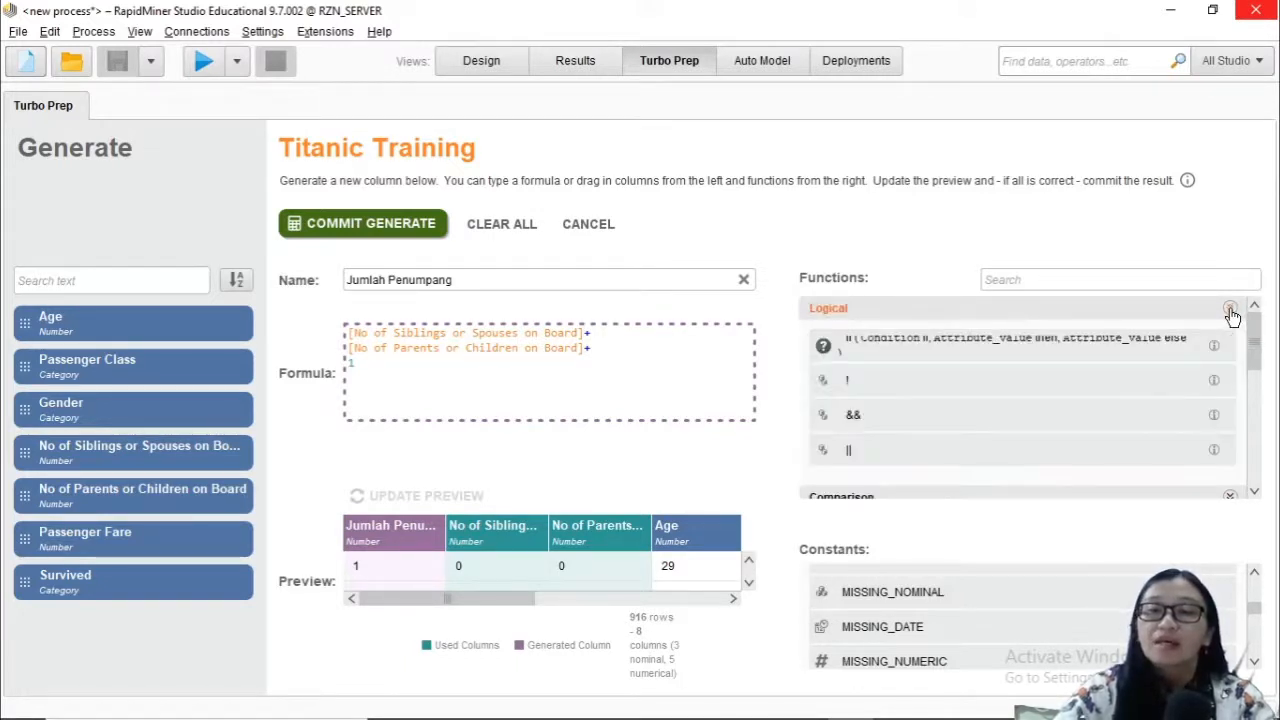
drag(1254, 355, 1264, 434)
click(1230, 328)
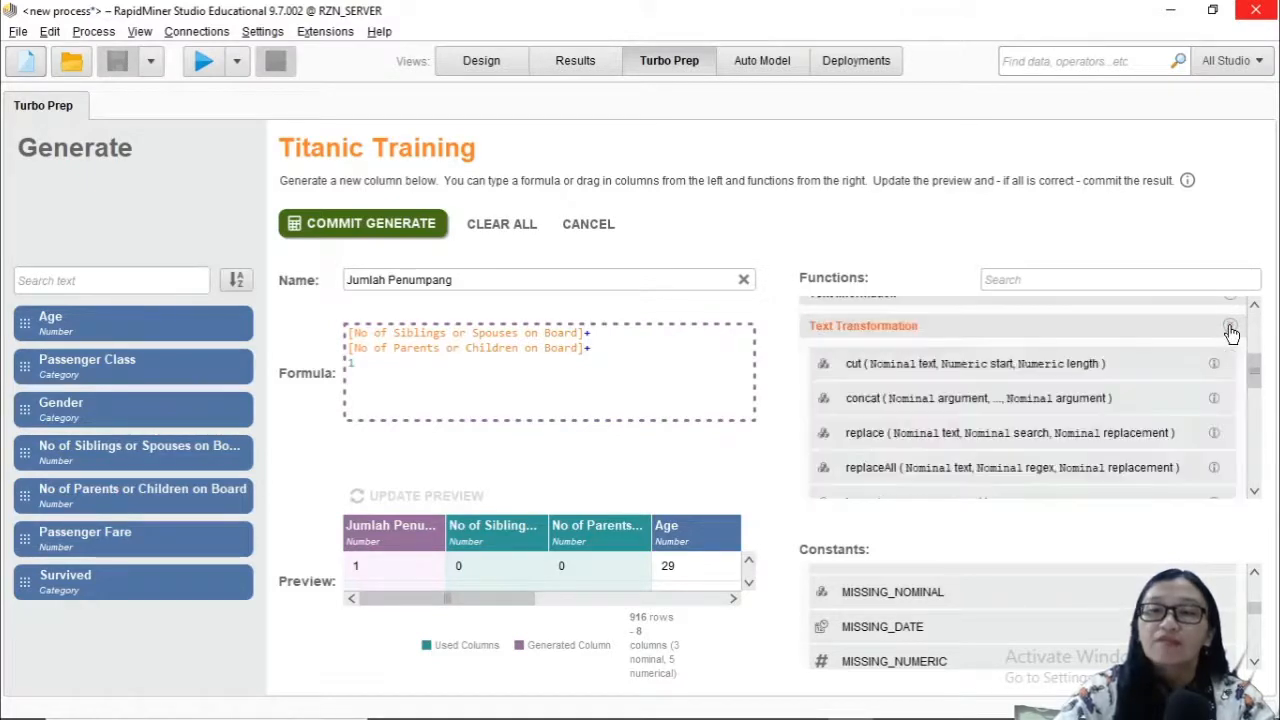
drag(1251, 390, 1256, 462)
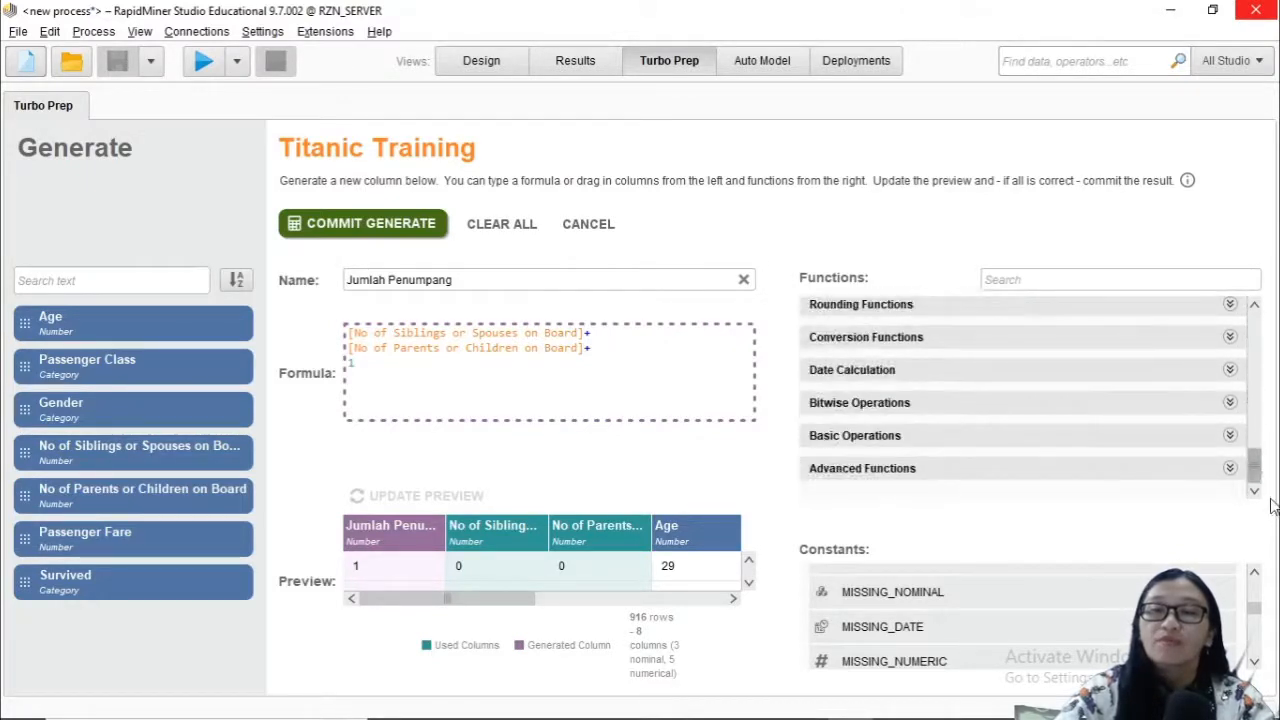
scroll(1220, 617, down, 1)
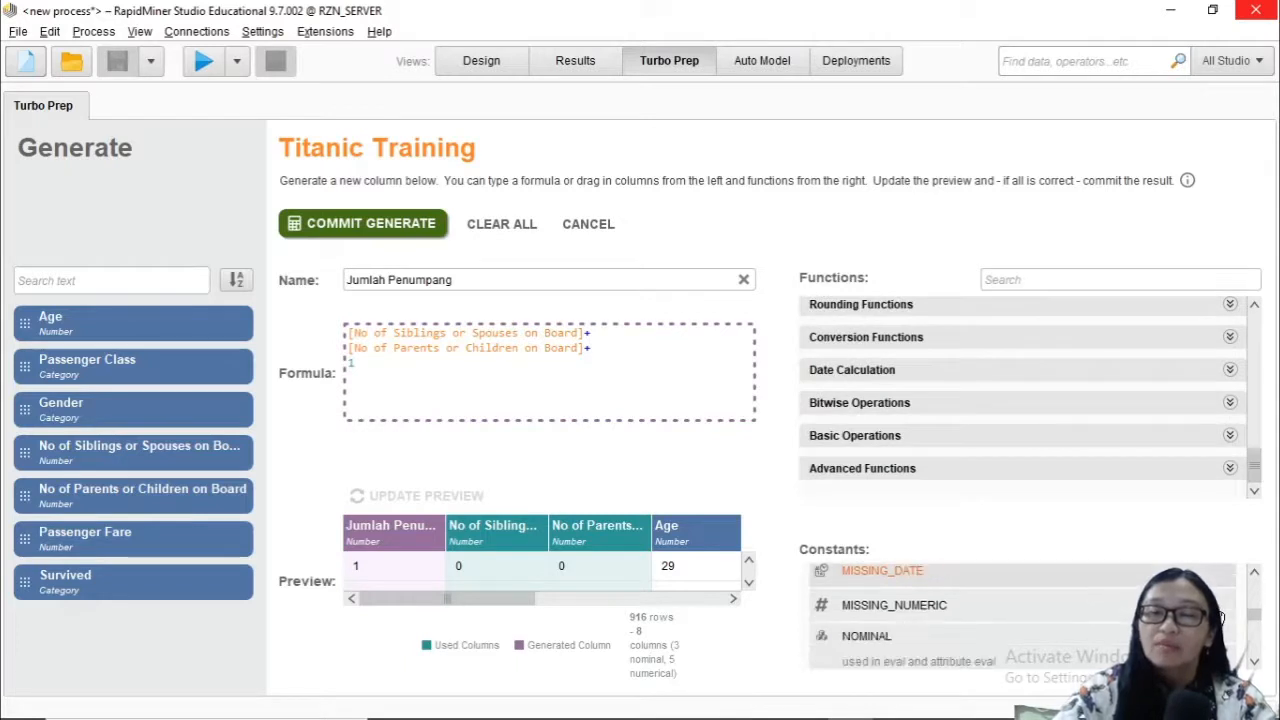
scroll(1220, 617, up, 2)
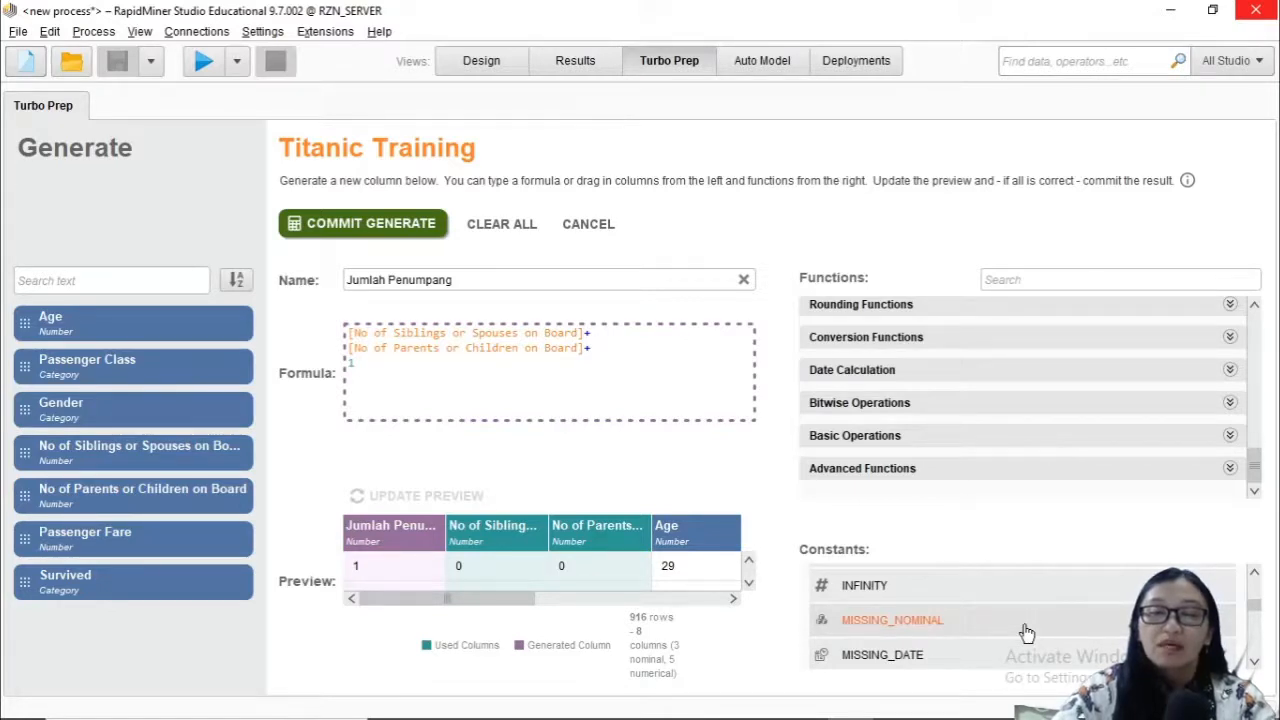
scroll(1027, 632, down, 1)
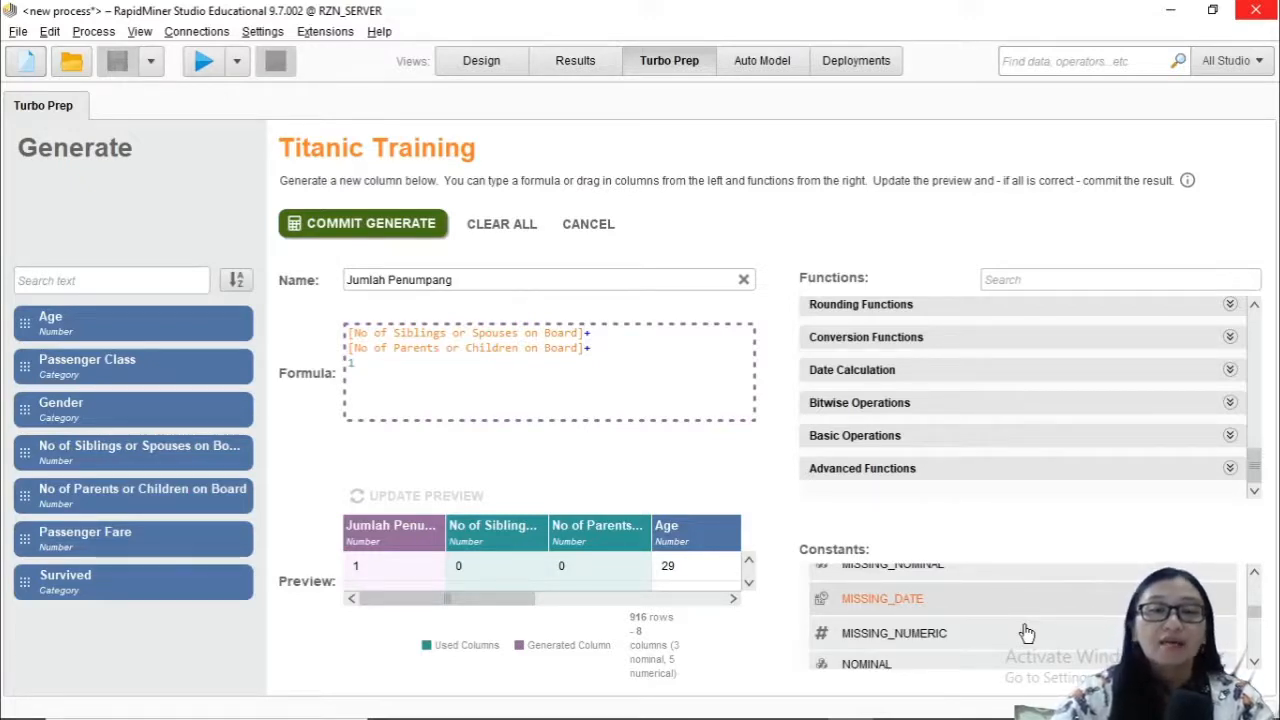
- Commit the generated Jumlah Penumpang column and check it across the full data table
click(365, 224)
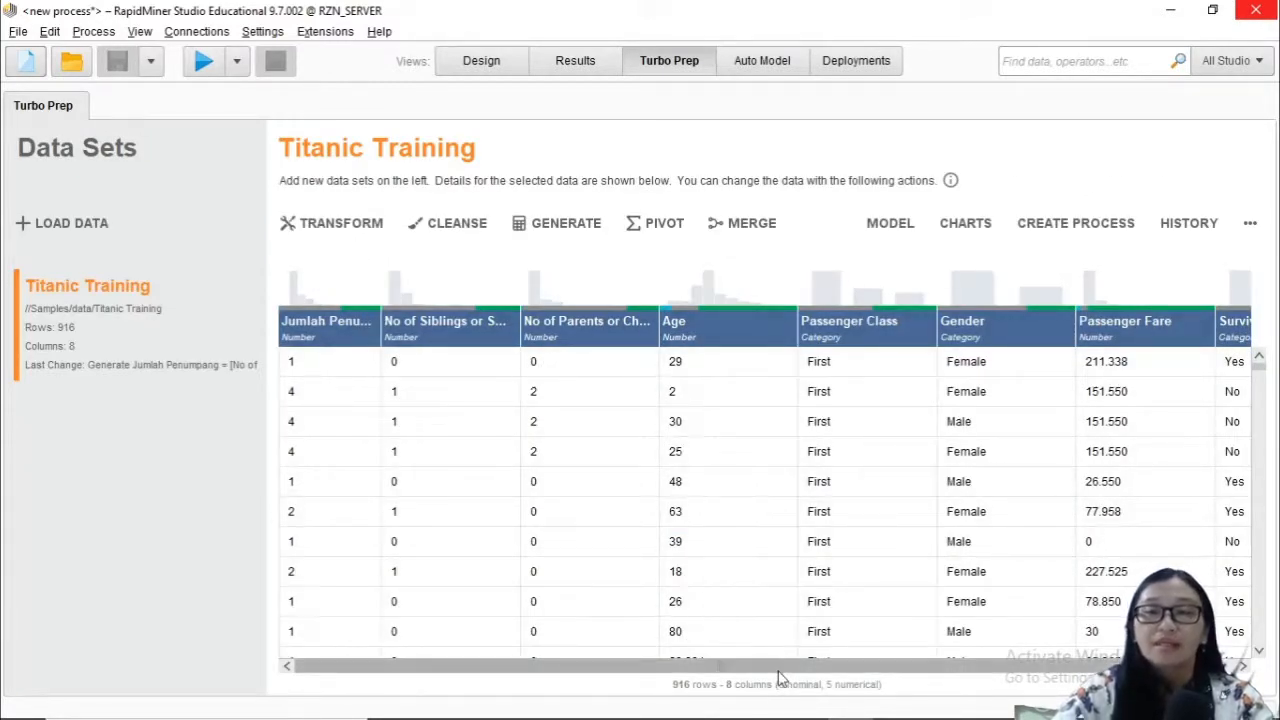
click(930, 670)
drag(1058, 670, 554, 674)
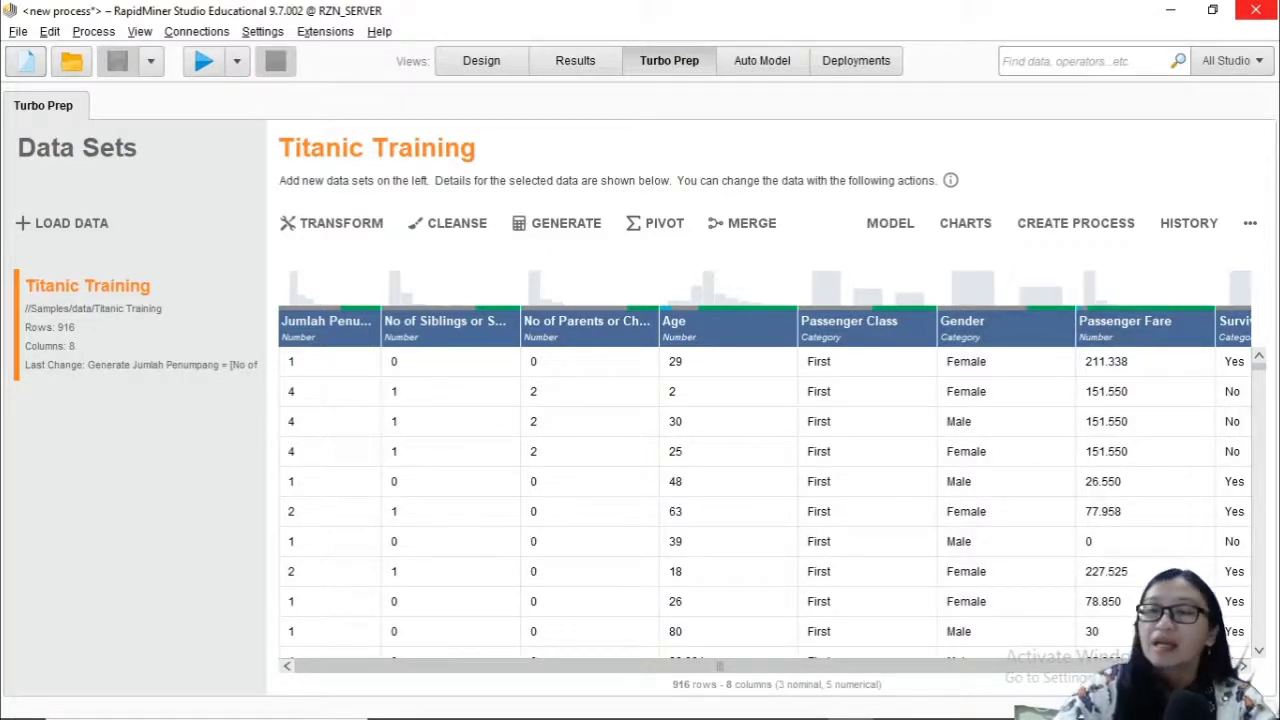
- Review the Rename and Generate entries in the change history of Titanic Training, and close the history
click(1177, 229)
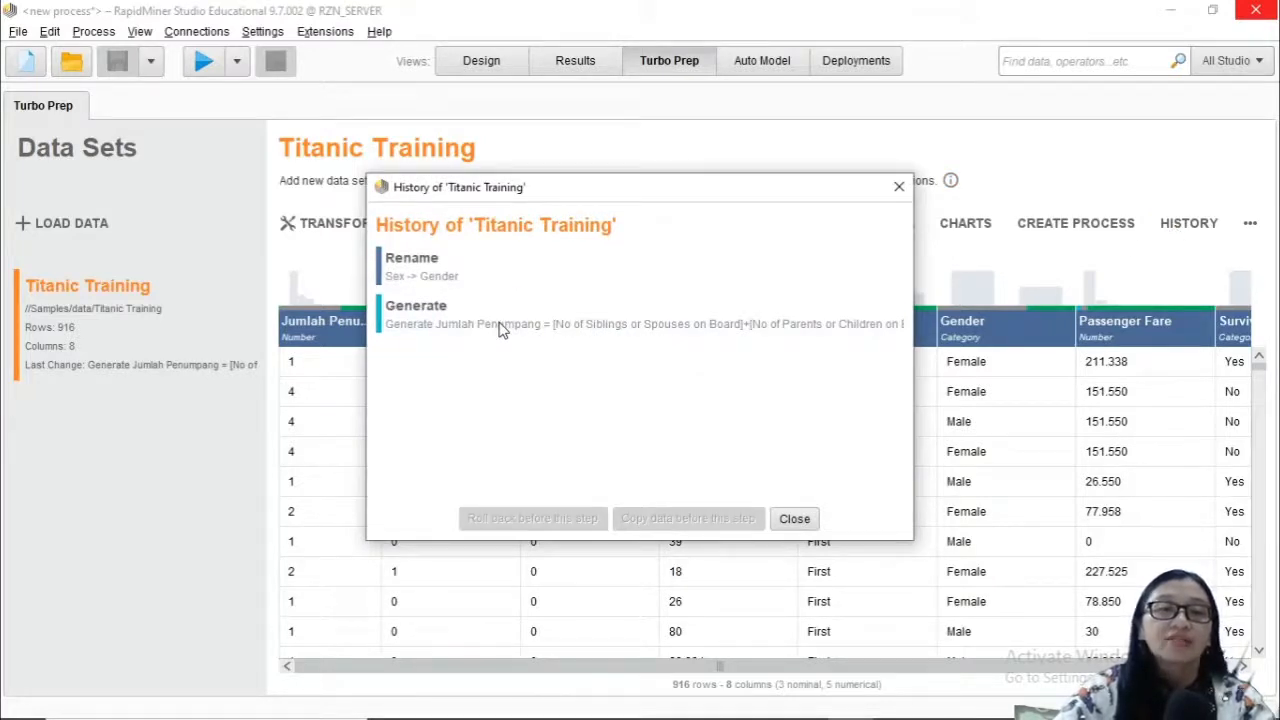
click(504, 287)
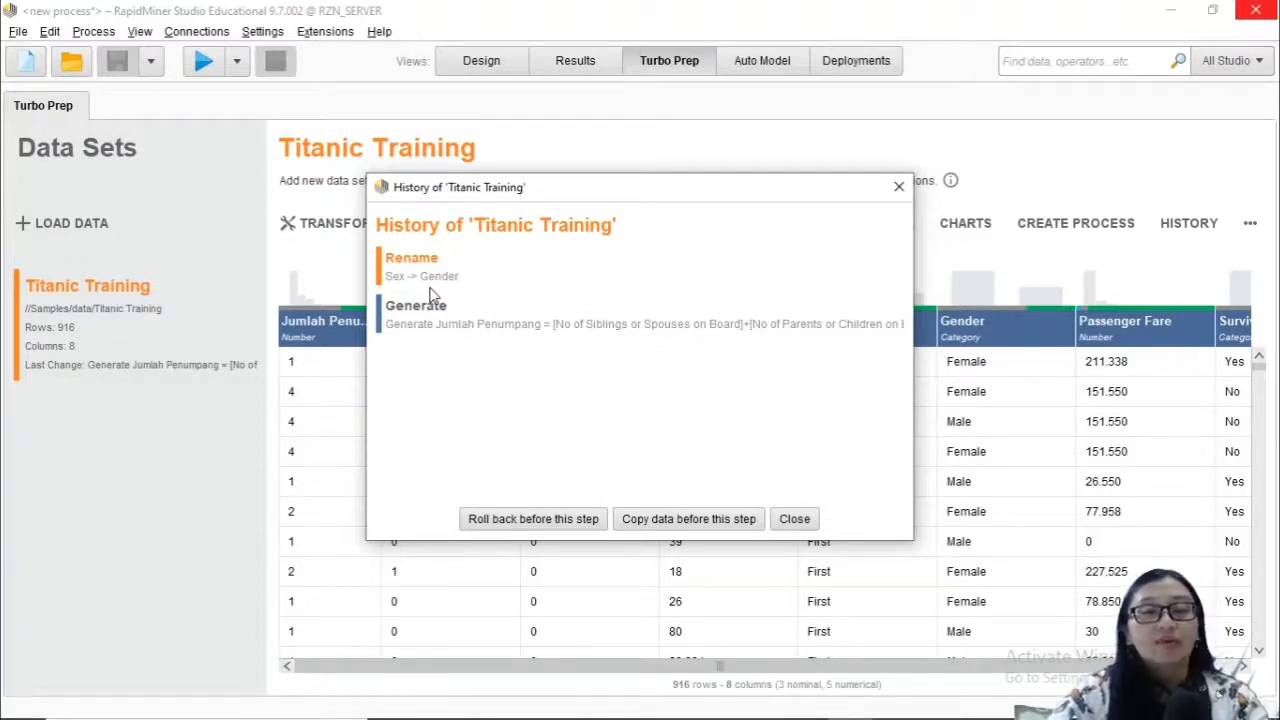
click(437, 329)
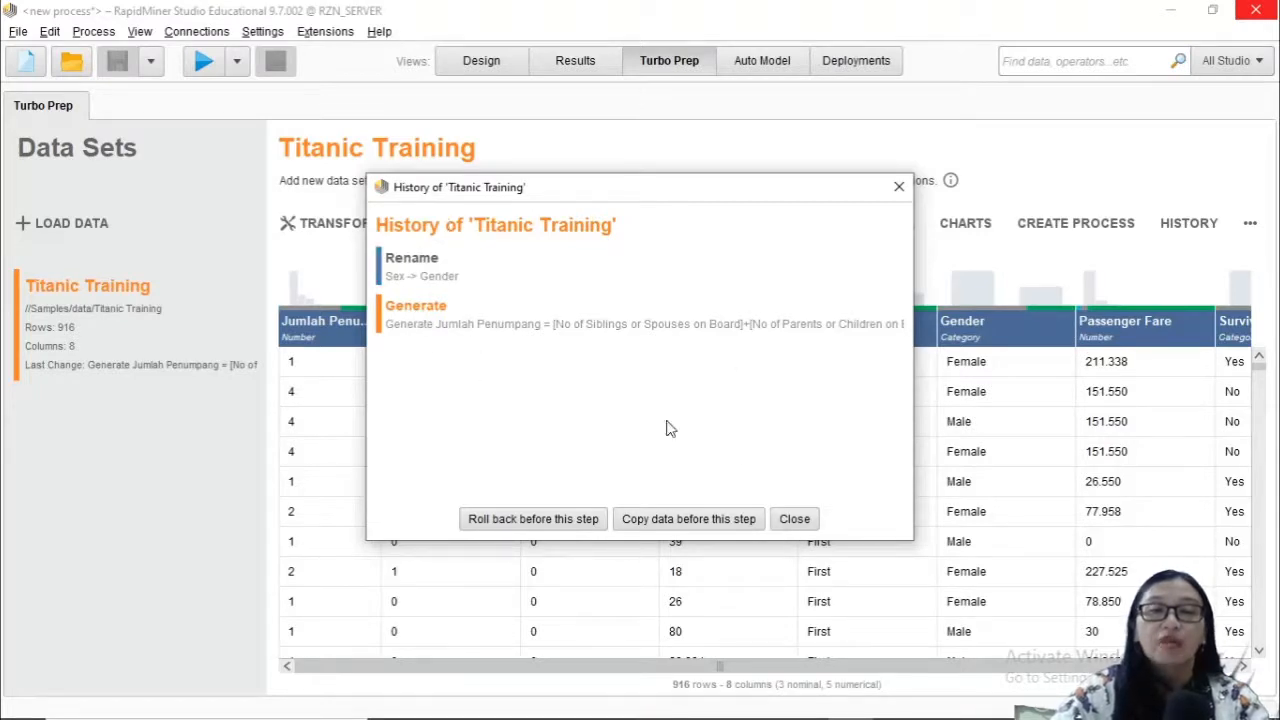
click(795, 521)
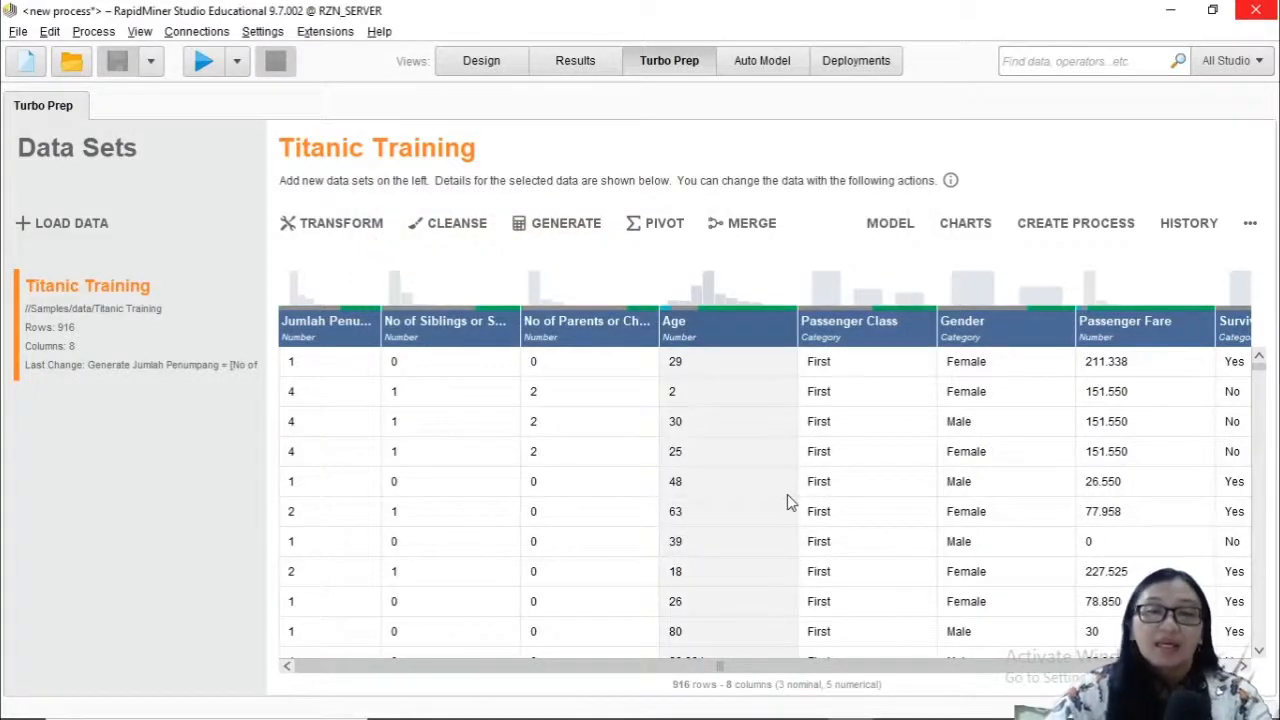
- Create a process from the prepared data, saving the unnamed process as contoh_turboprep1 in the Proses folder of Praktikum PP Repository
click(1041, 237)
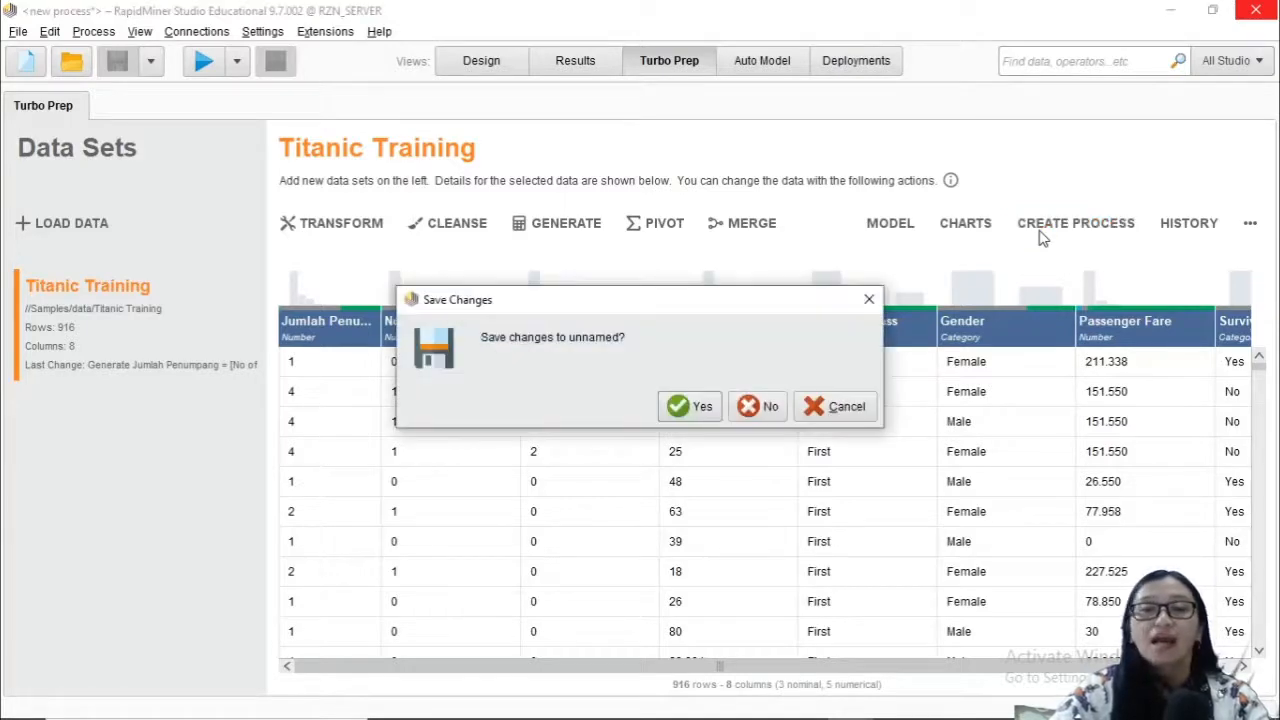
click(680, 407)
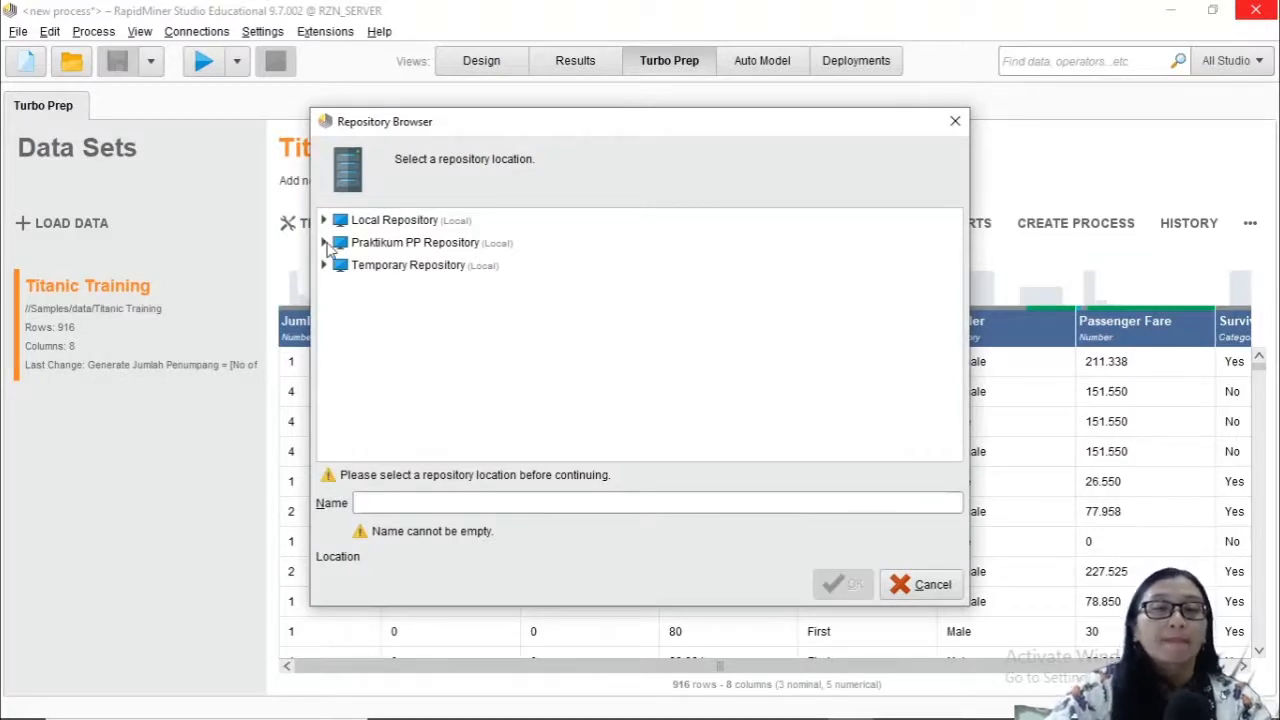
click(326, 244)
click(340, 378)
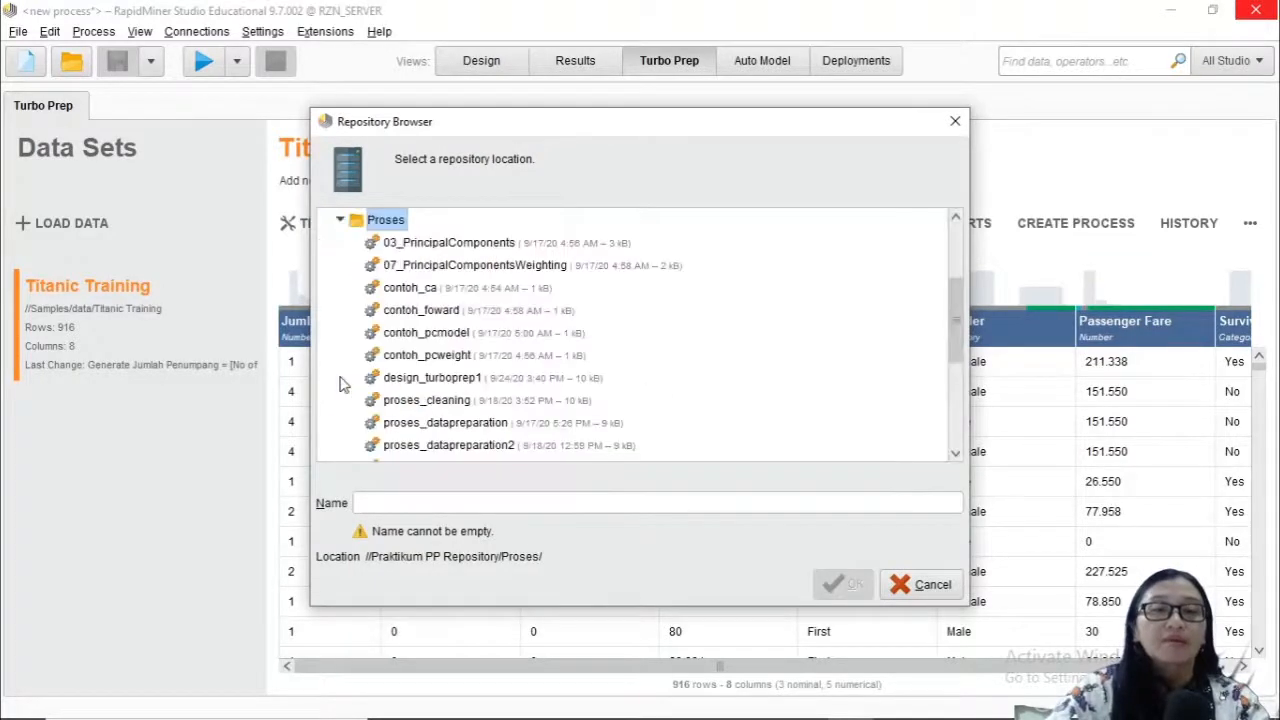
click(376, 508)
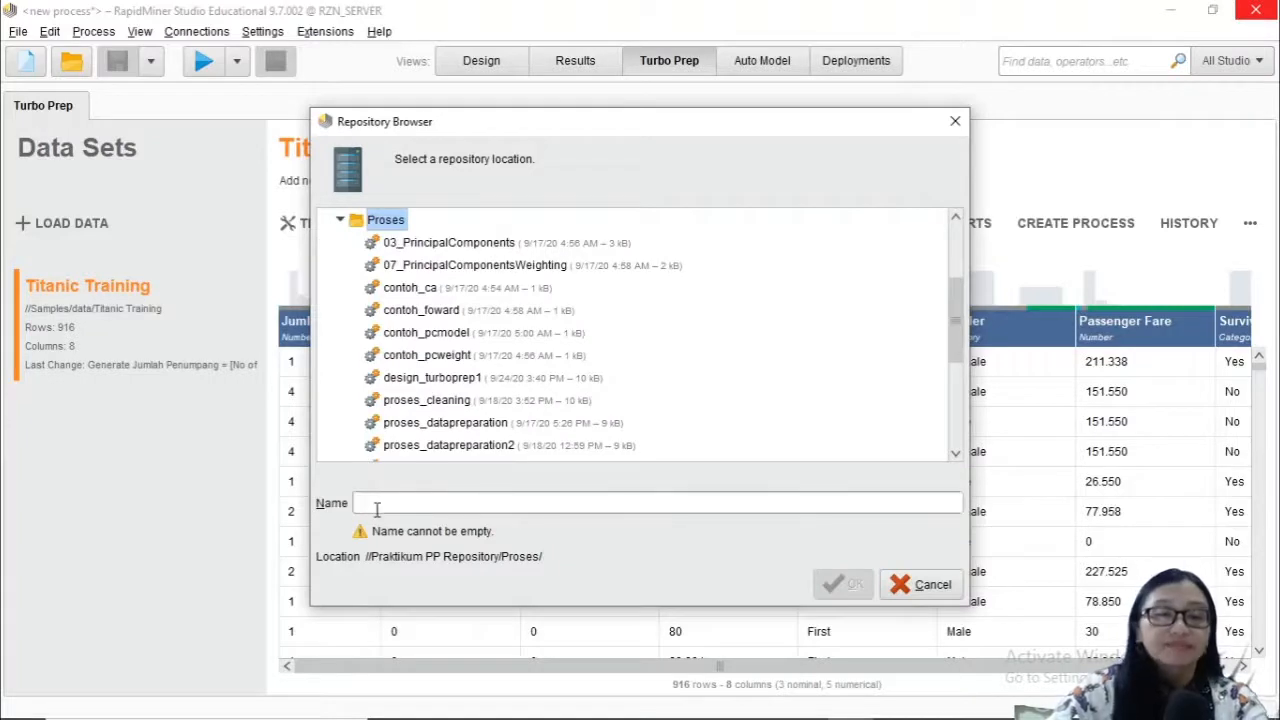
text(contoh_)
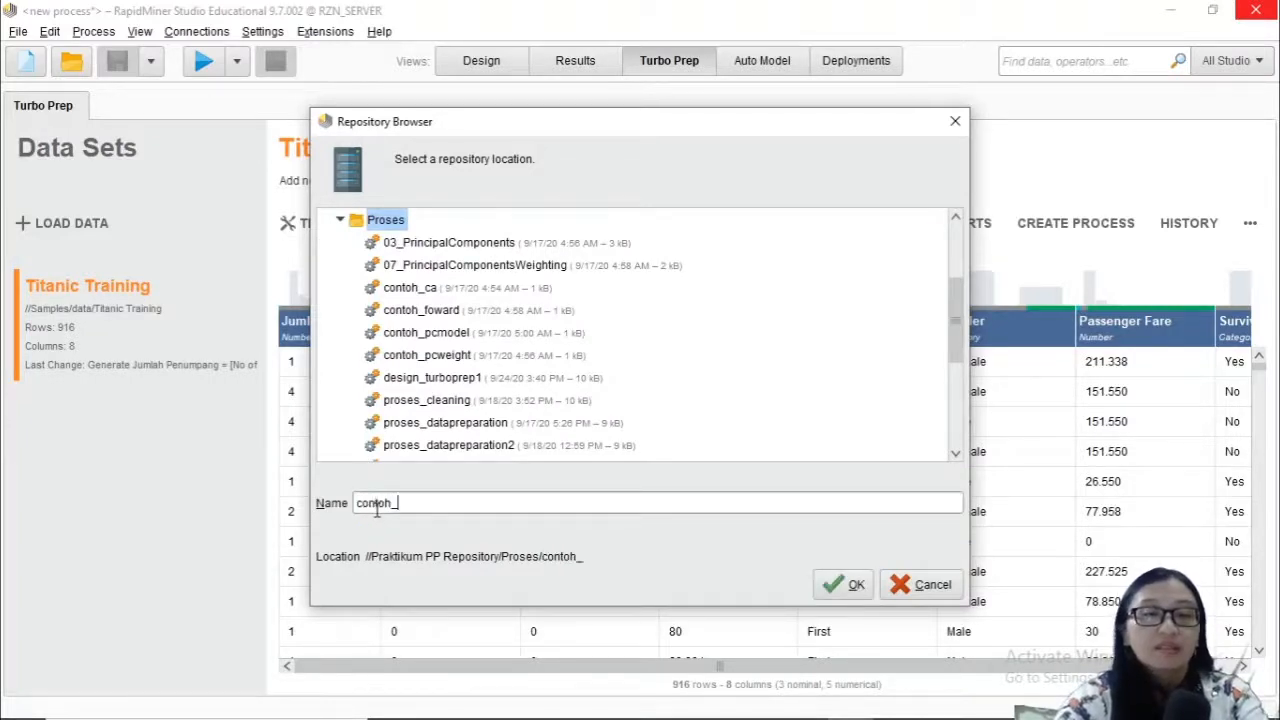
text(turboprep1)
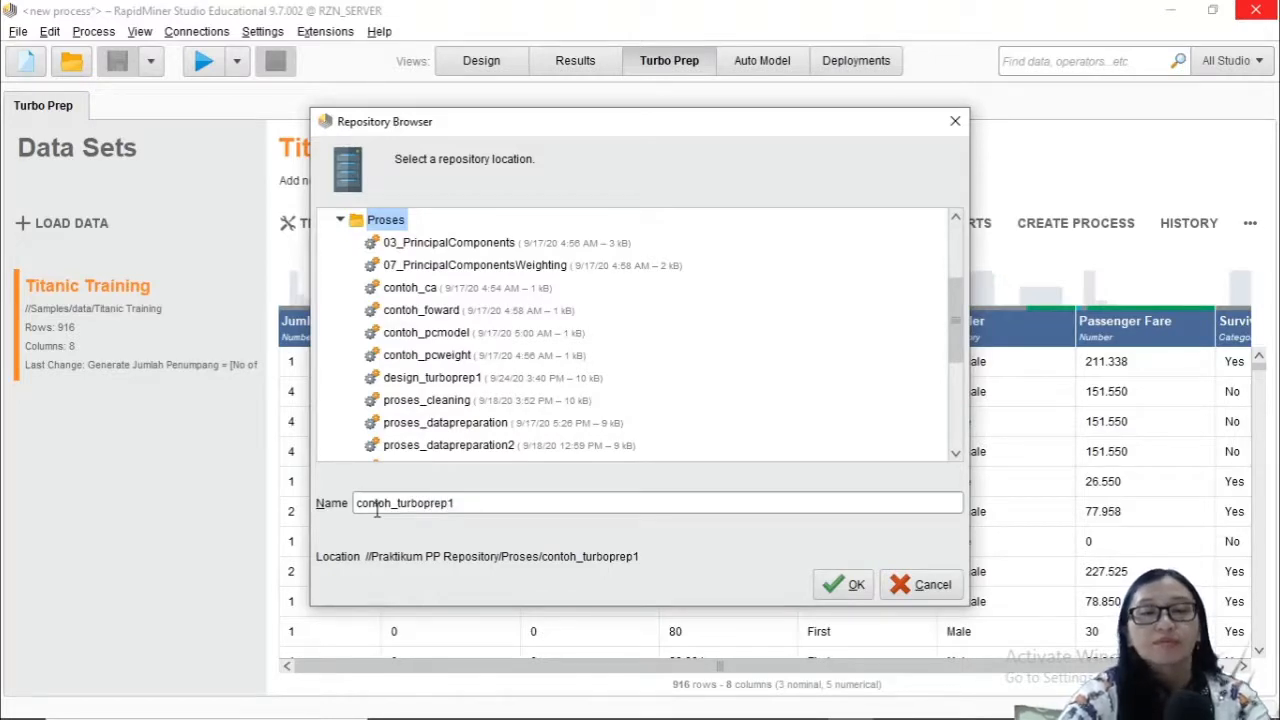
key(Return)
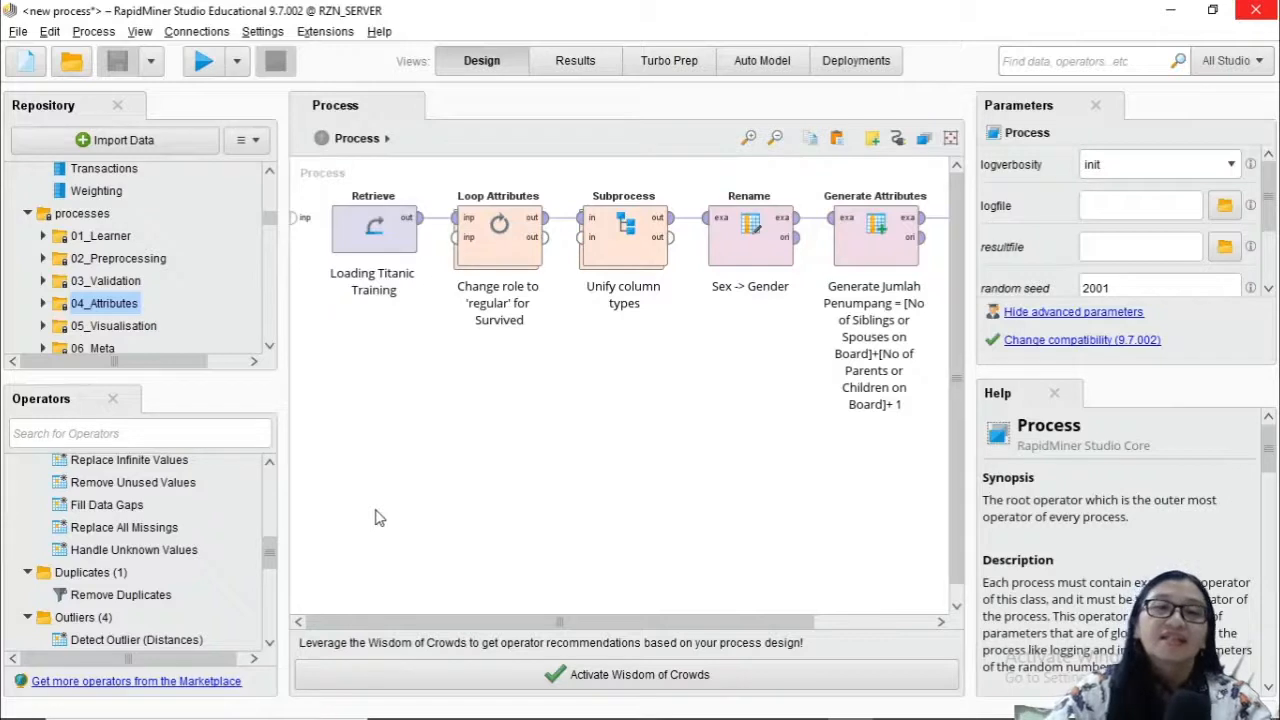
- Look over the generated operator chain through Reorder Attributes, run the process and browse the resulting data rows
click(852, 623)
drag(855, 624, 557, 610)
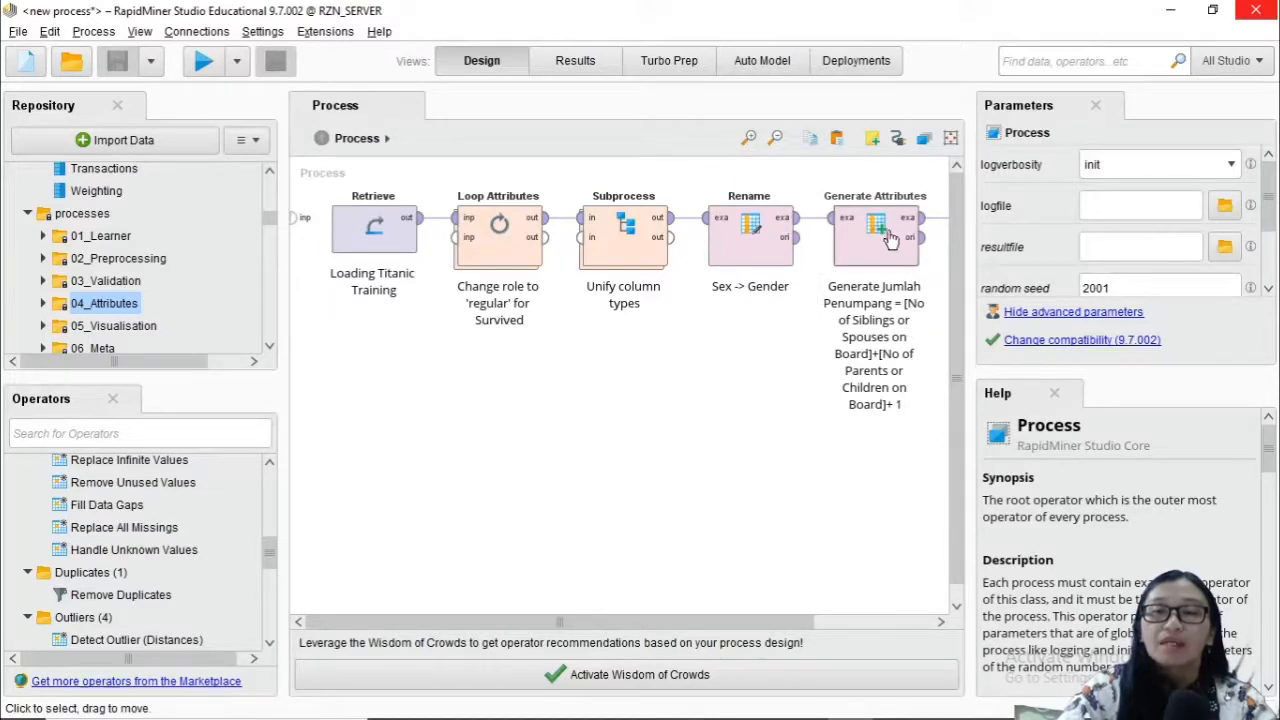
drag(803, 622, 930, 622)
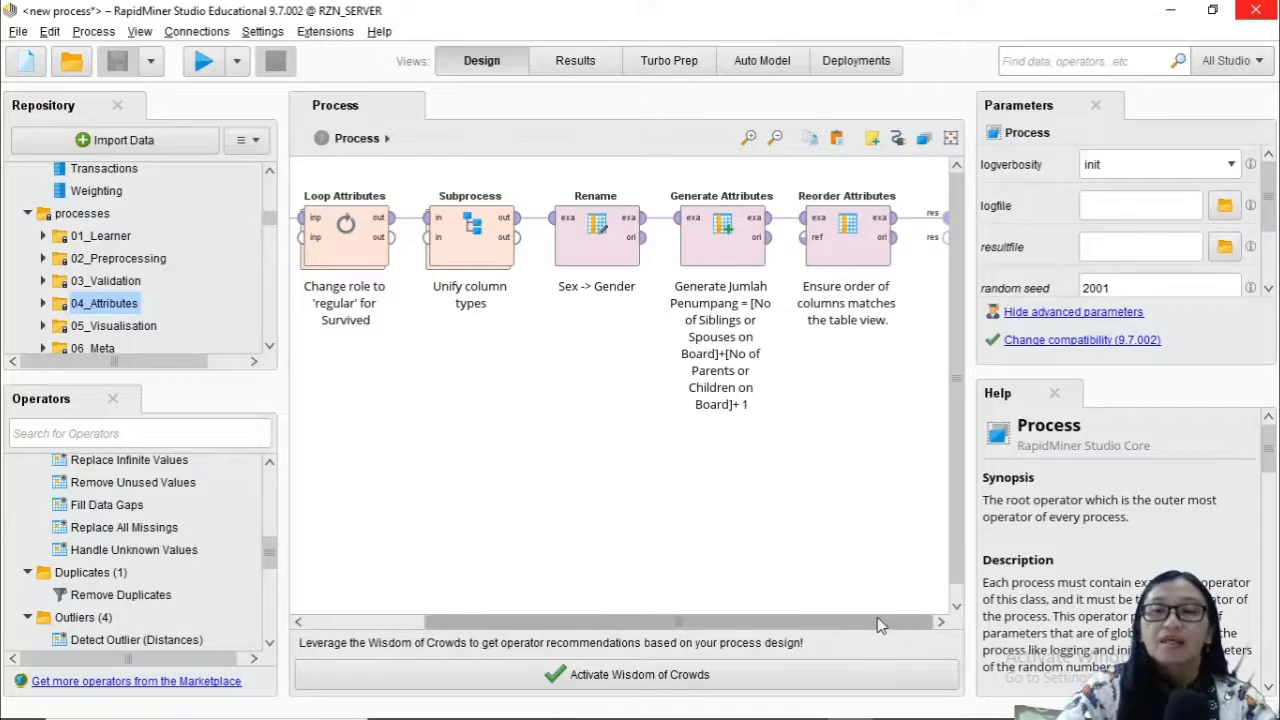
click(204, 62)
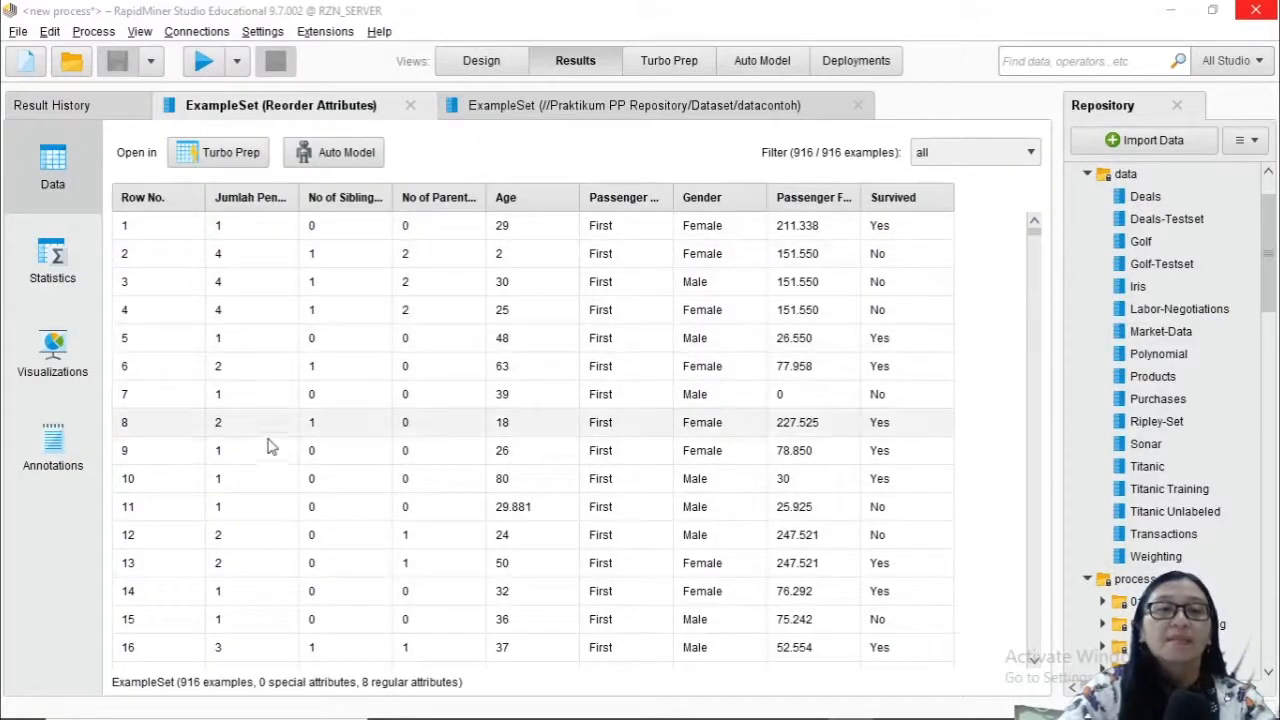
scroll(300, 495, down, 3)
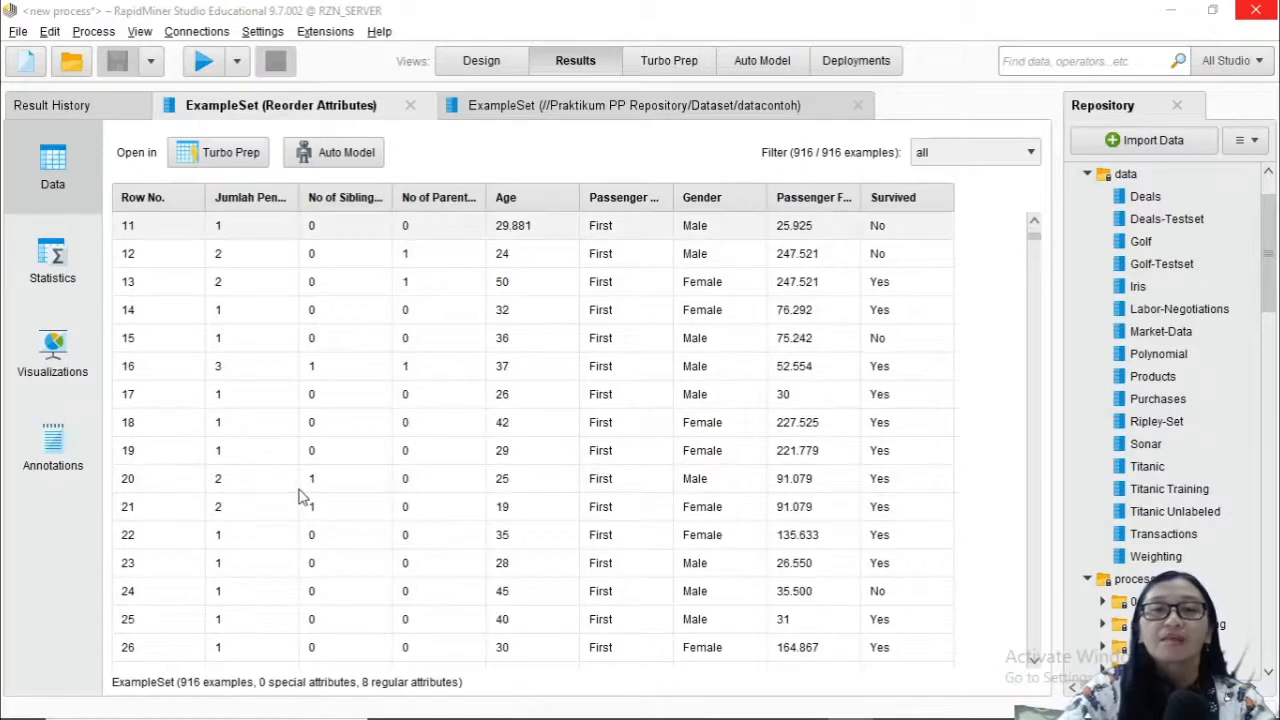
- Change the Rename operator in the process design to rename Age to Umur, and rerun the process
click(499, 70)
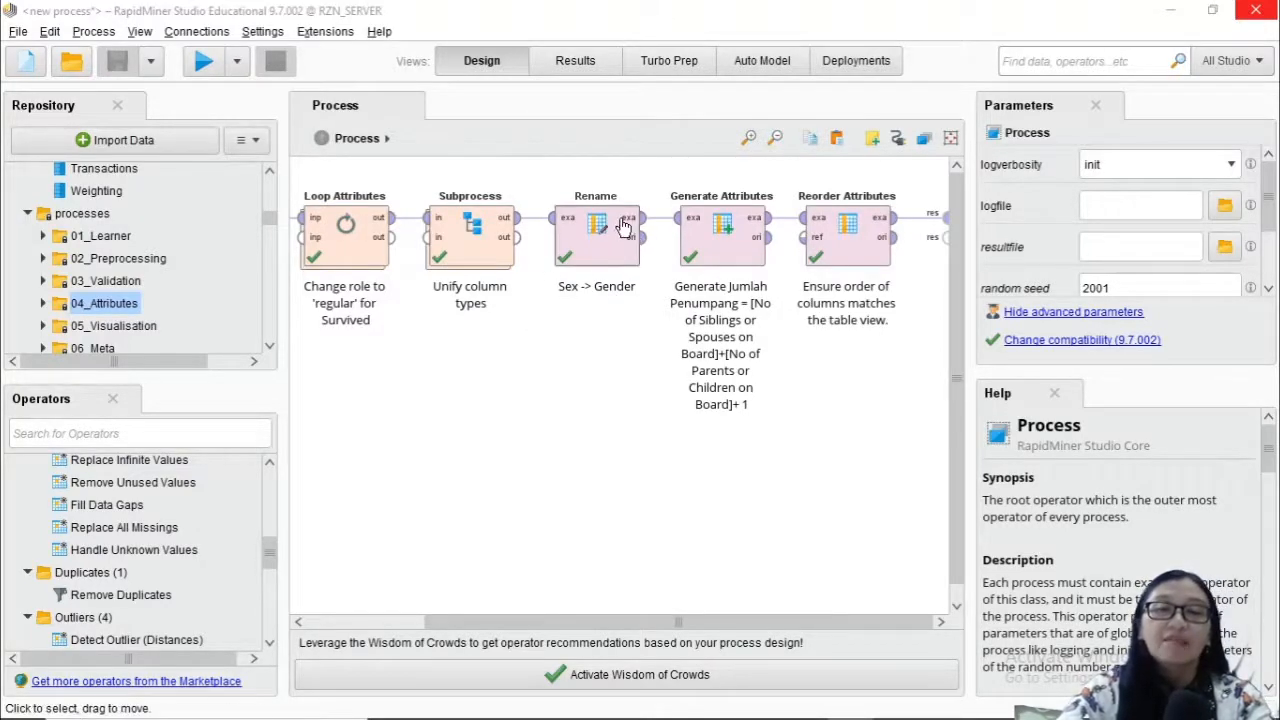
click(594, 266)
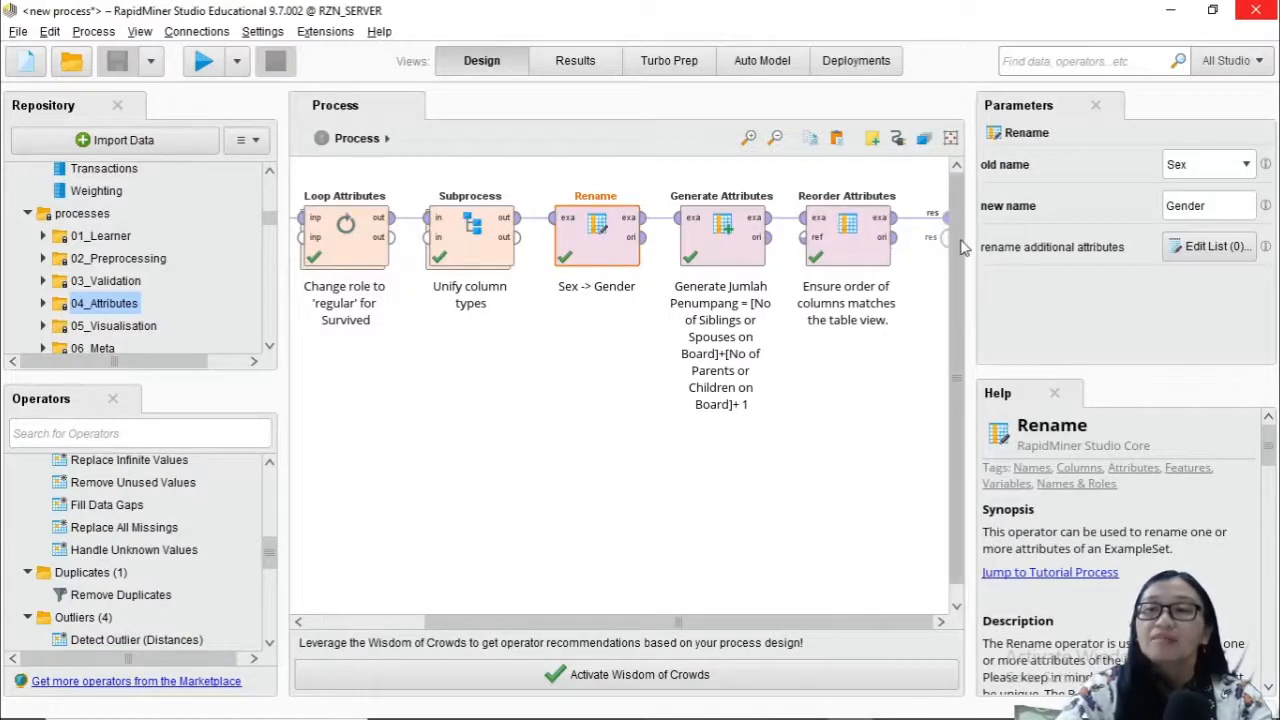
click(1246, 166)
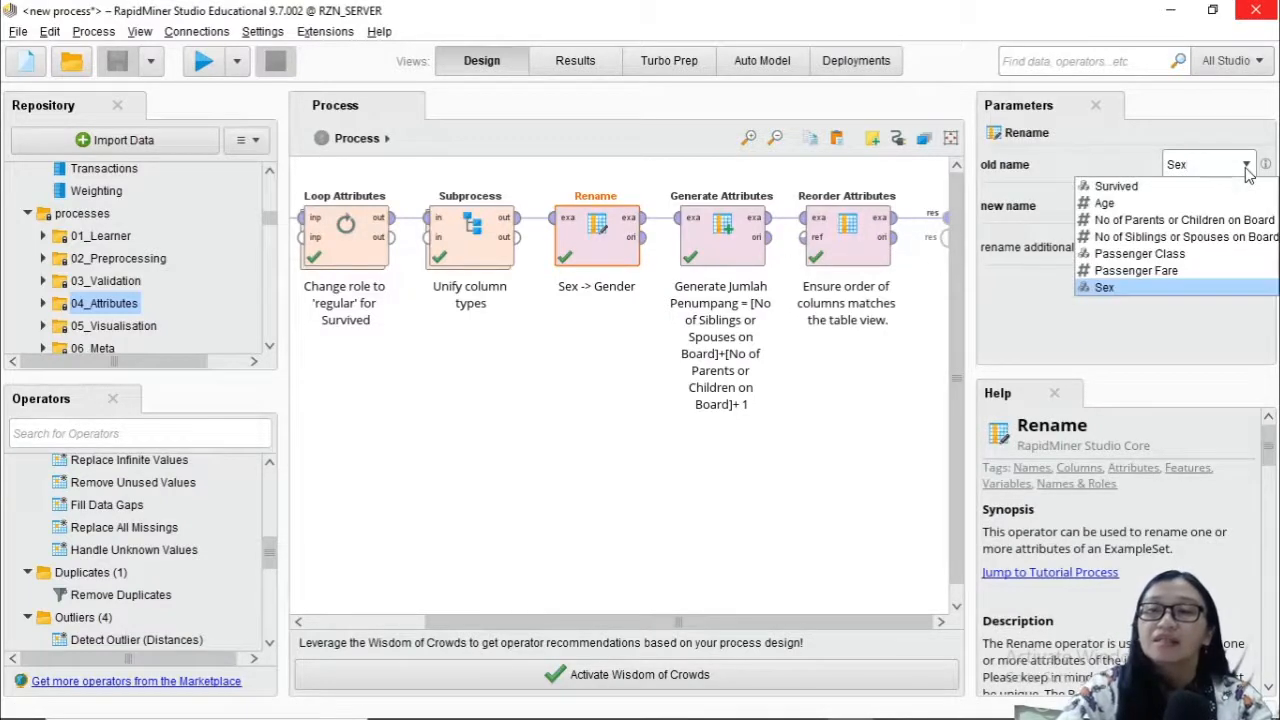
click(1229, 204)
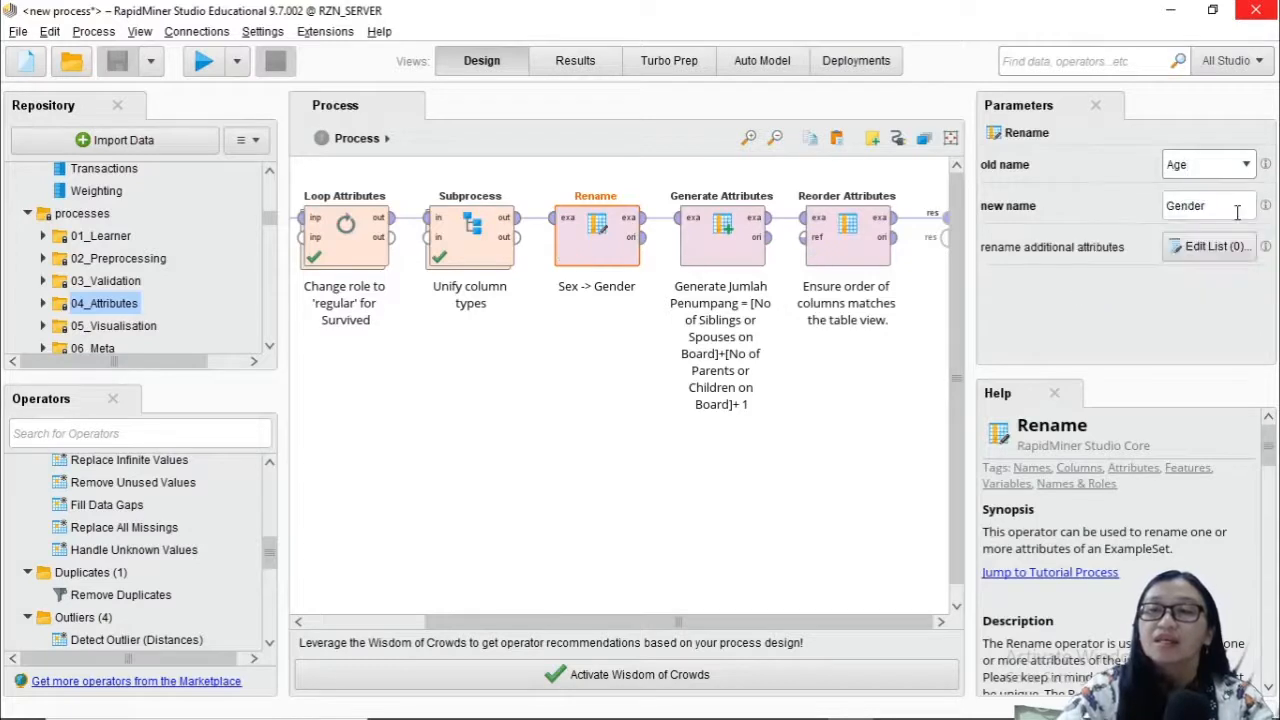
click(1218, 205)
double_click(1210, 206)
text(Umur)
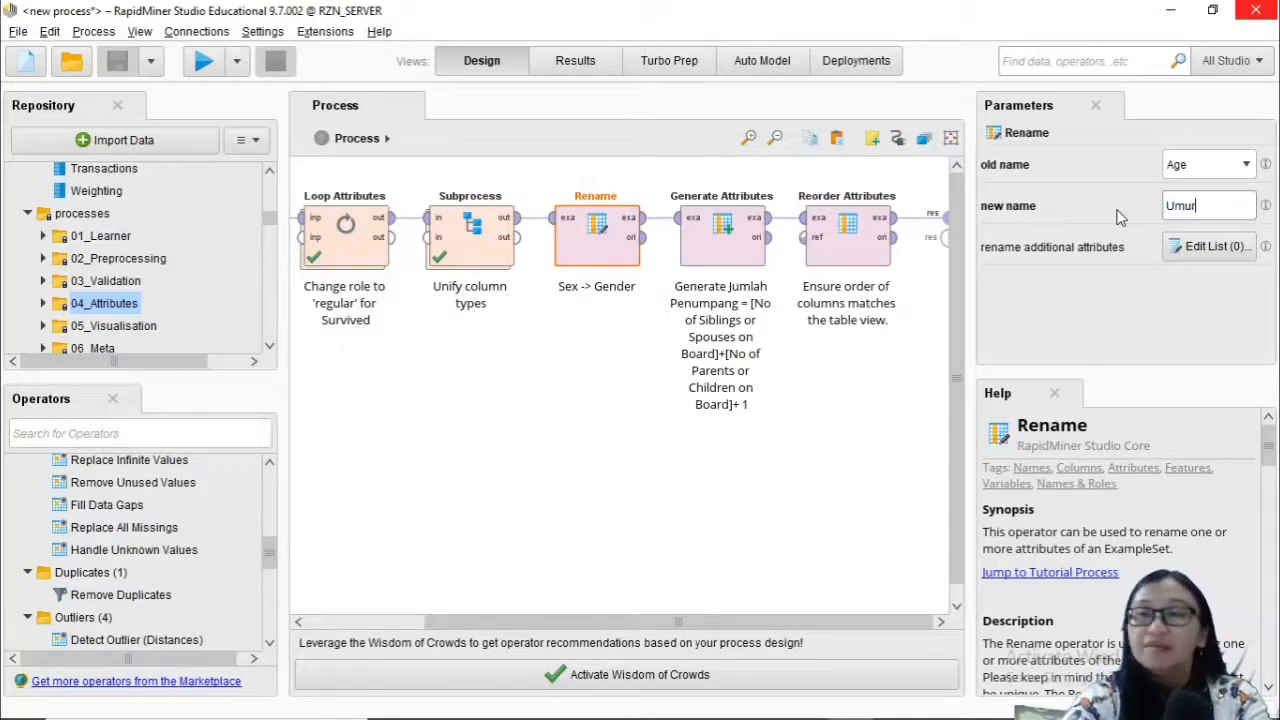
click(203, 61)
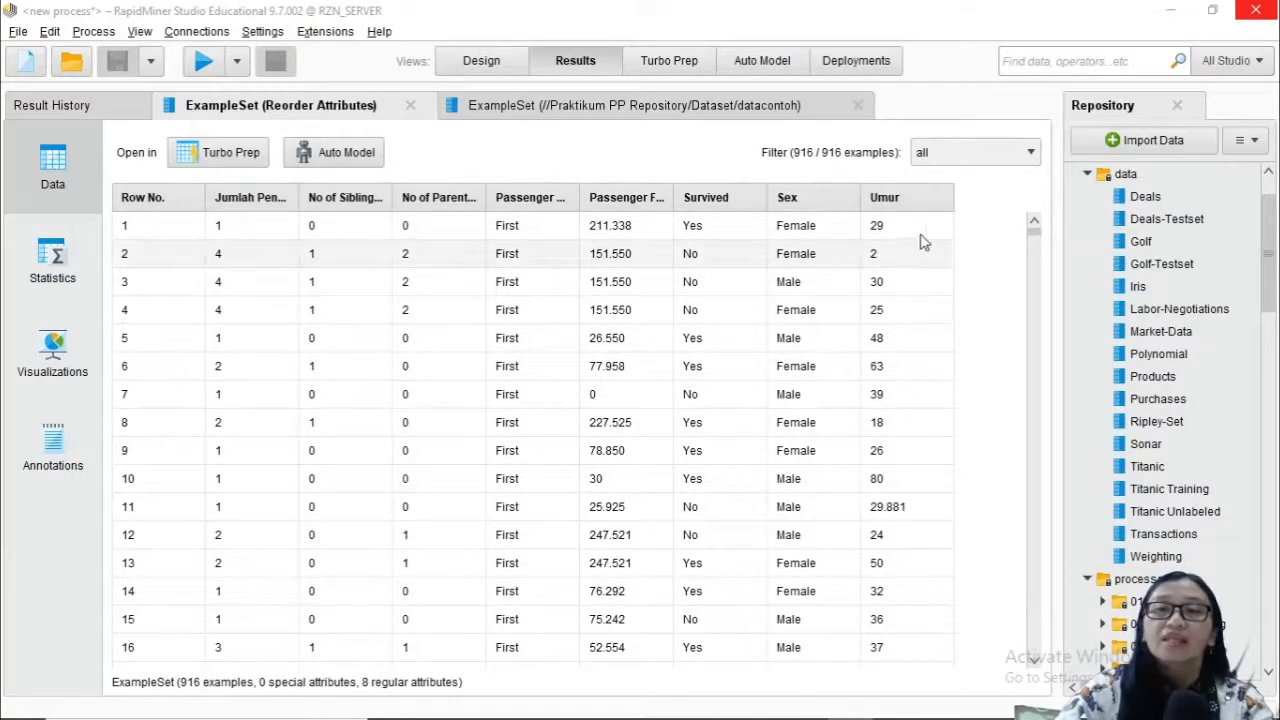
- Compare the Age column of the Titanic Training data in Turbo Prep with the modified Rename operator in the process design
click(485, 64)
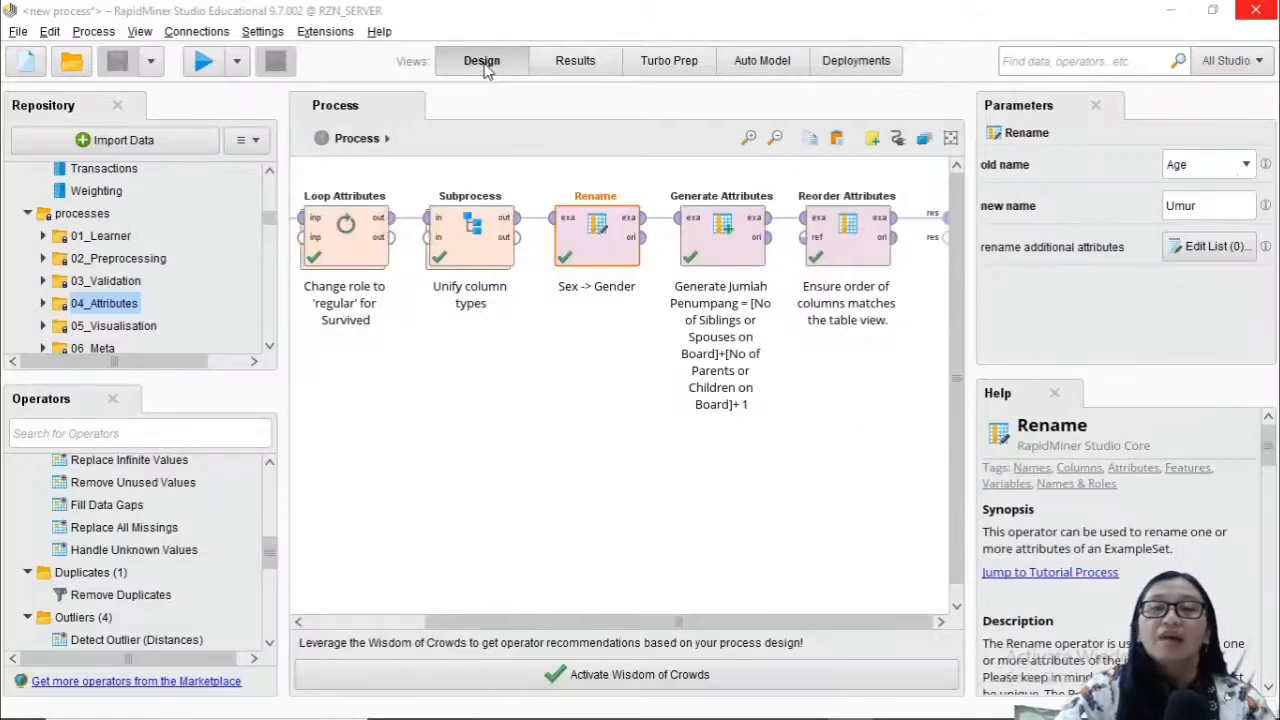
click(651, 78)
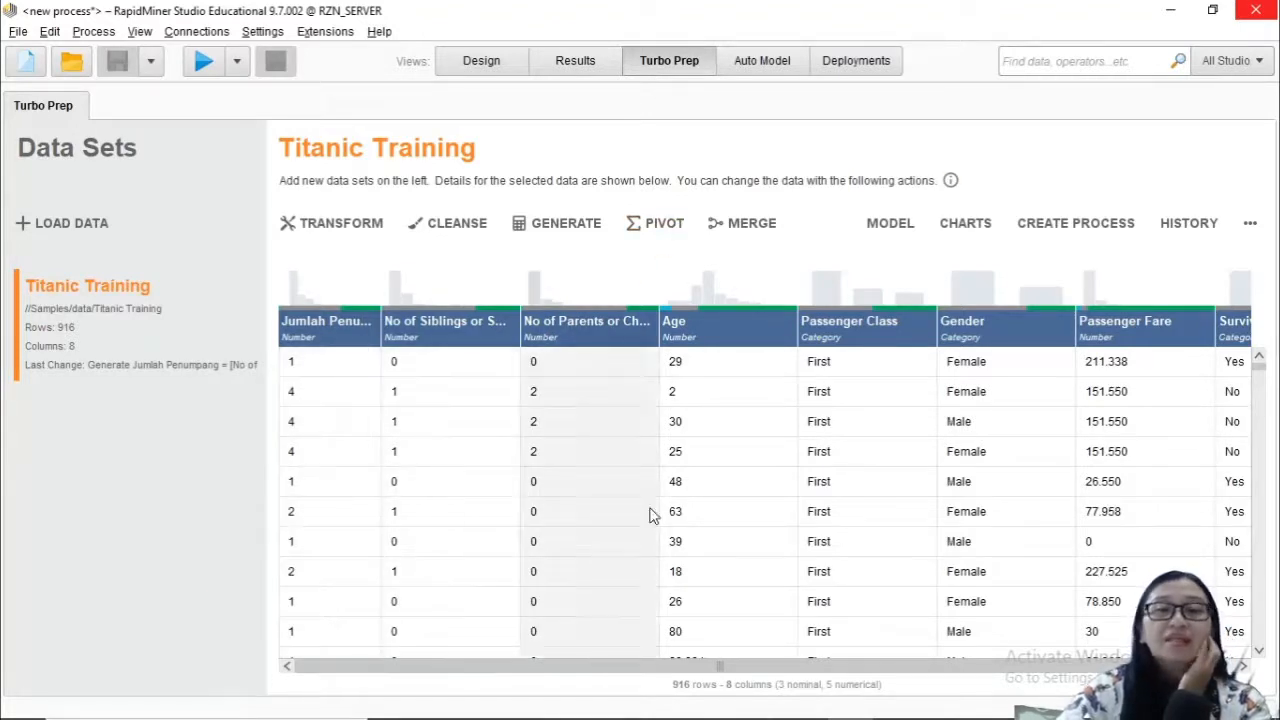
click(777, 666)
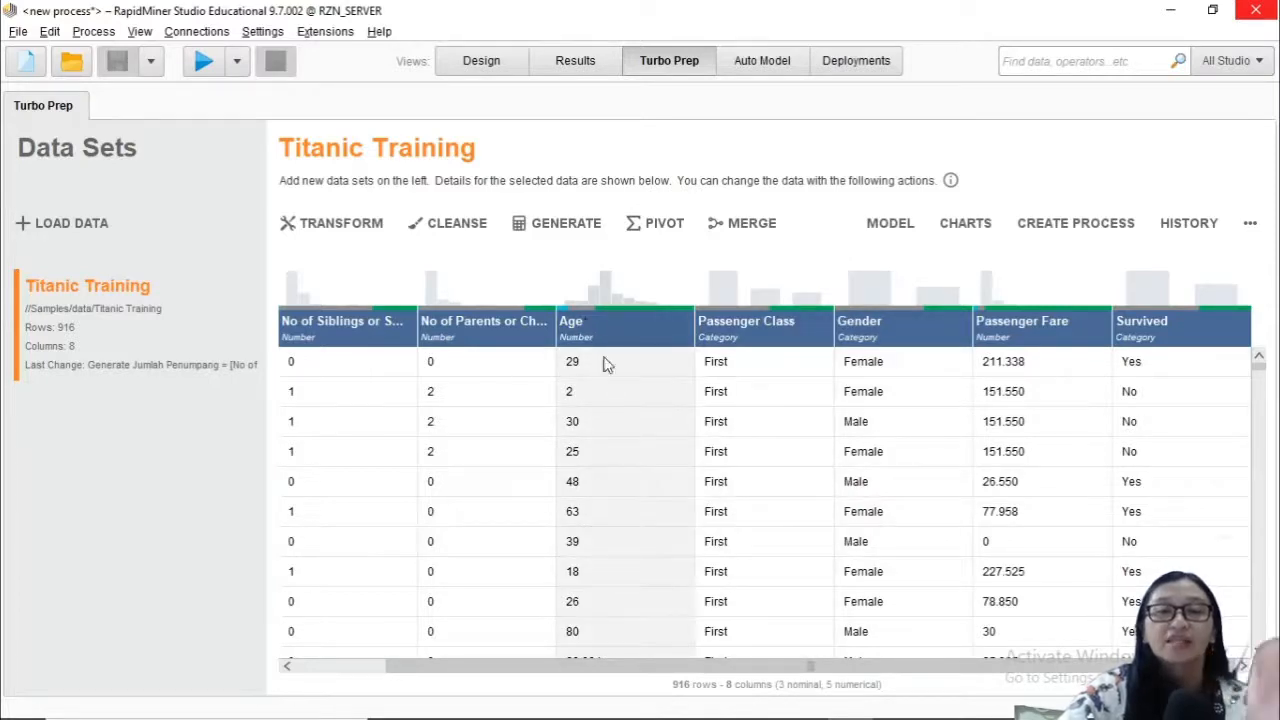
click(462, 57)
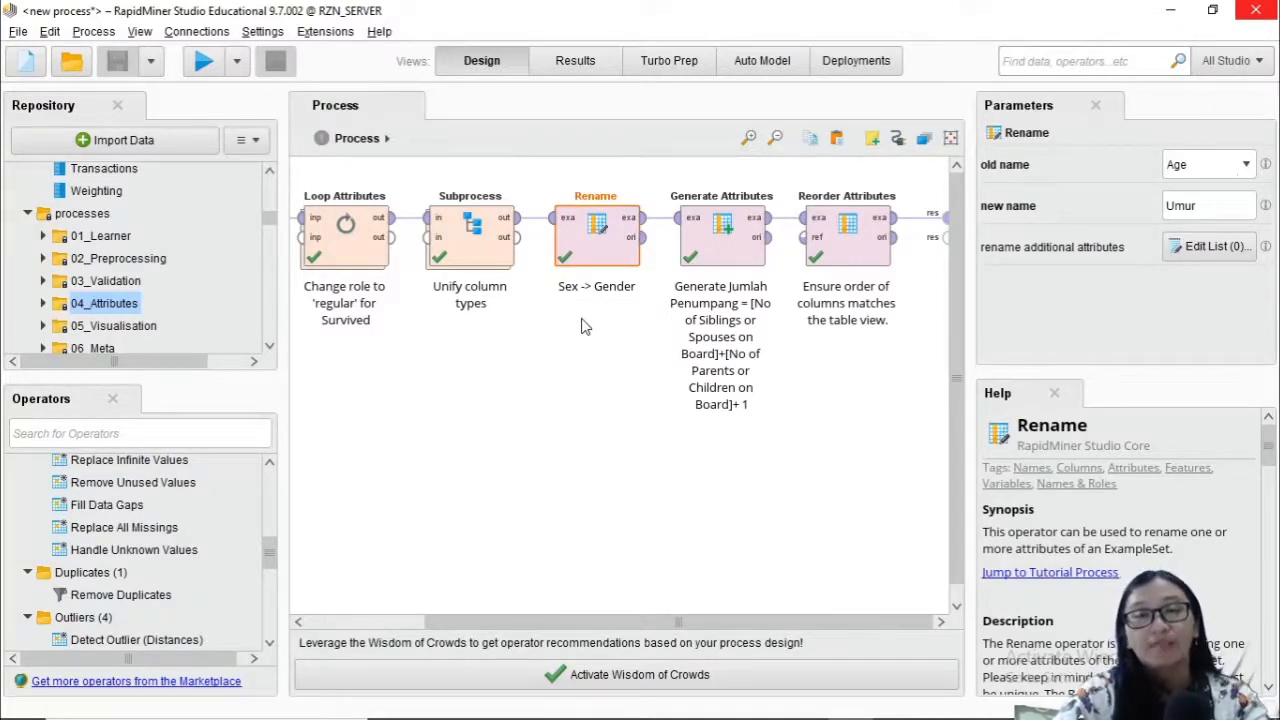
- View the column details of Age in Turbo Prep, including its distribution and statistics, and close them
click(656, 66)
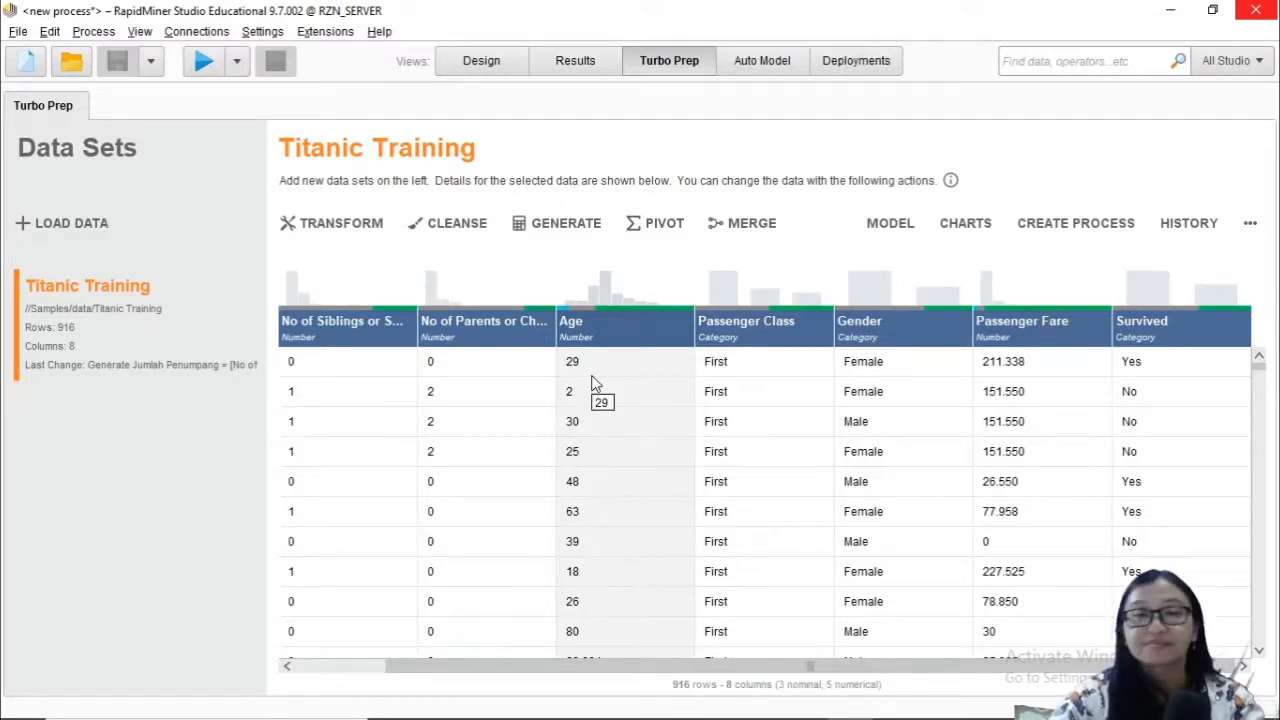
click(637, 333)
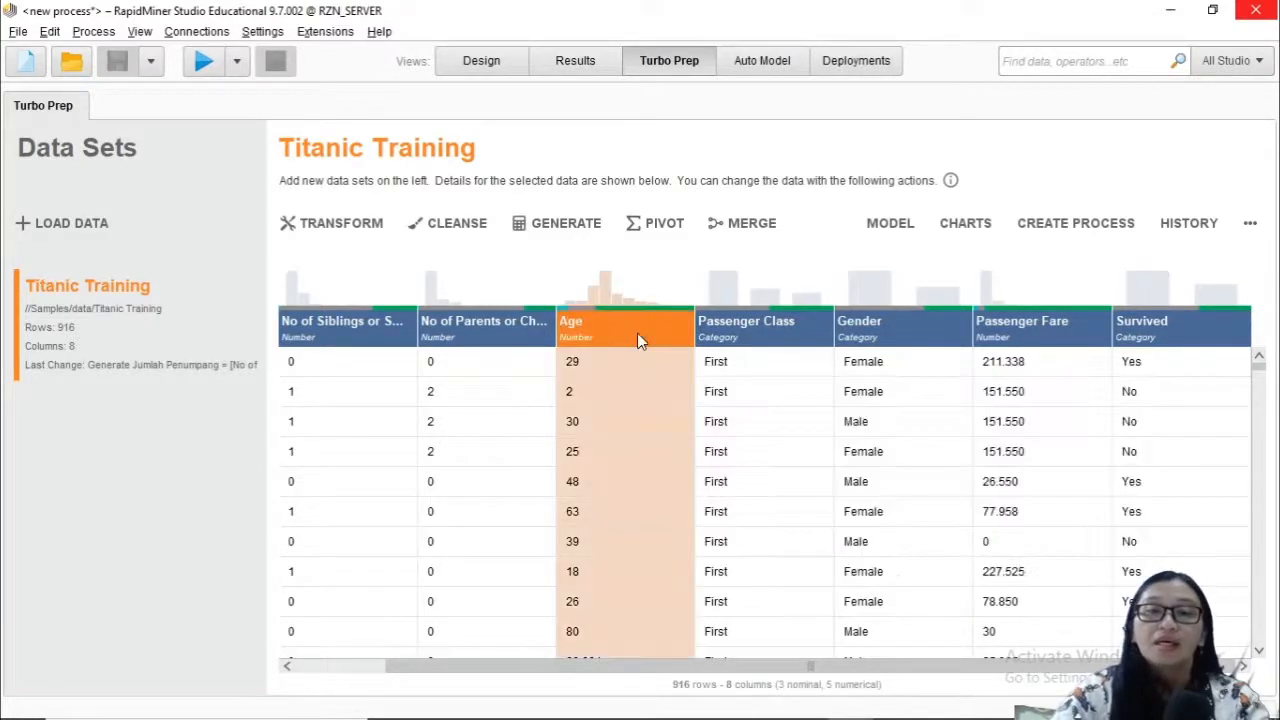
click(1247, 229)
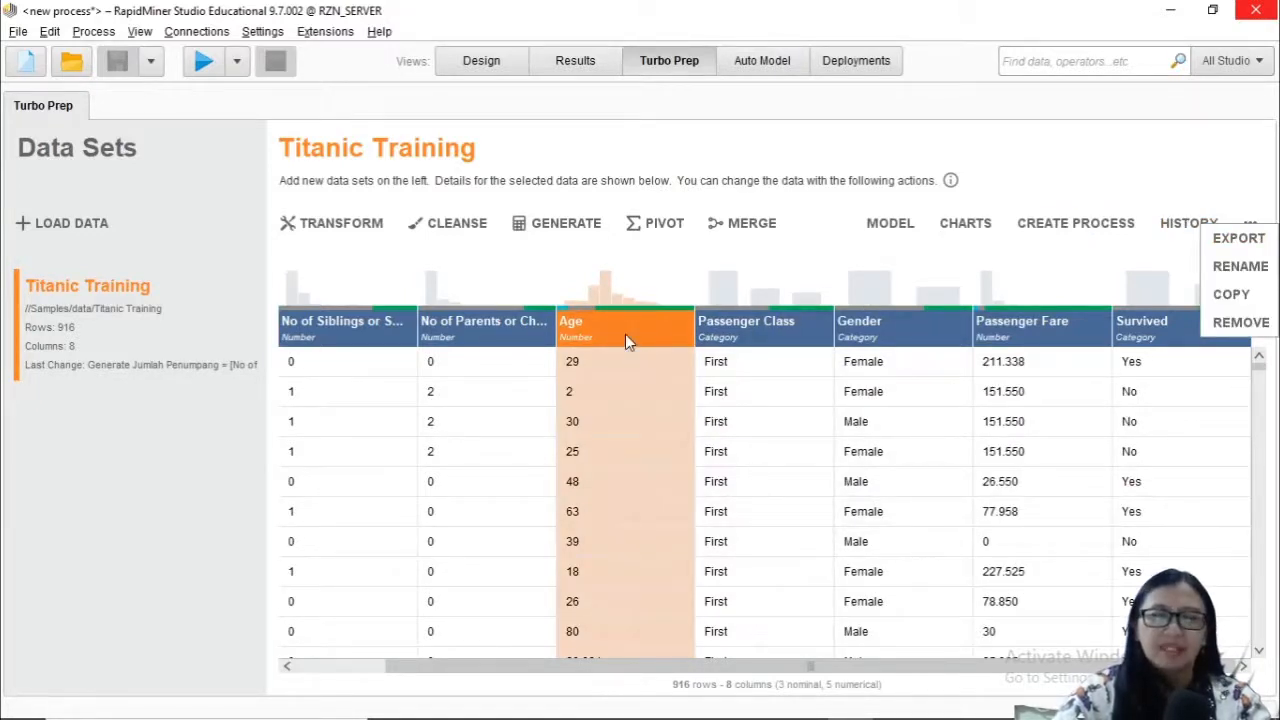
mouse_move(626, 337)
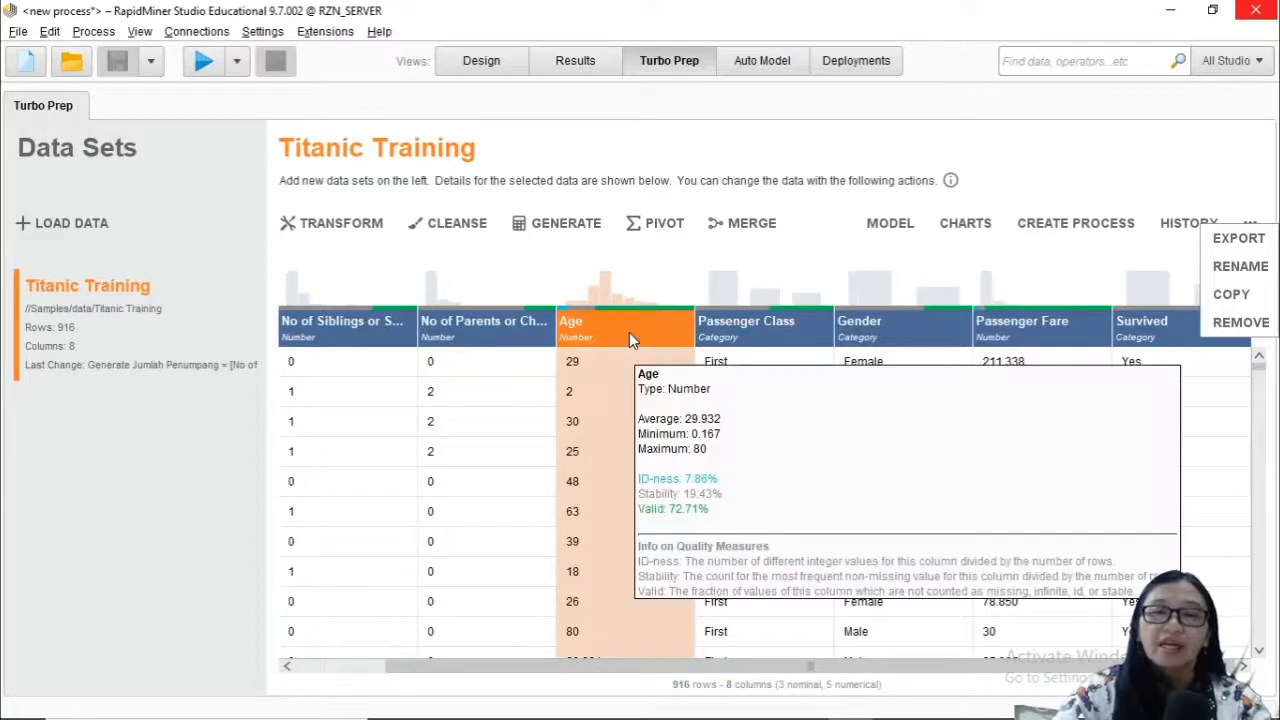
right_click(630, 337)
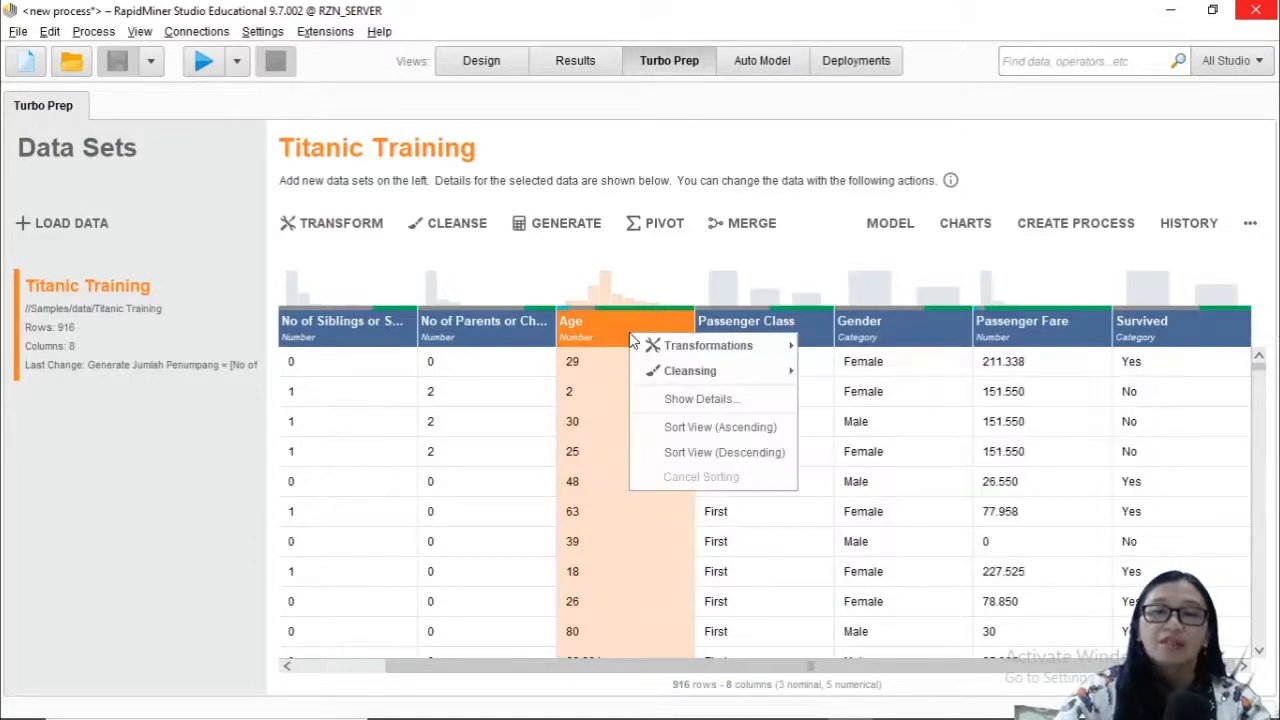
click(698, 398)
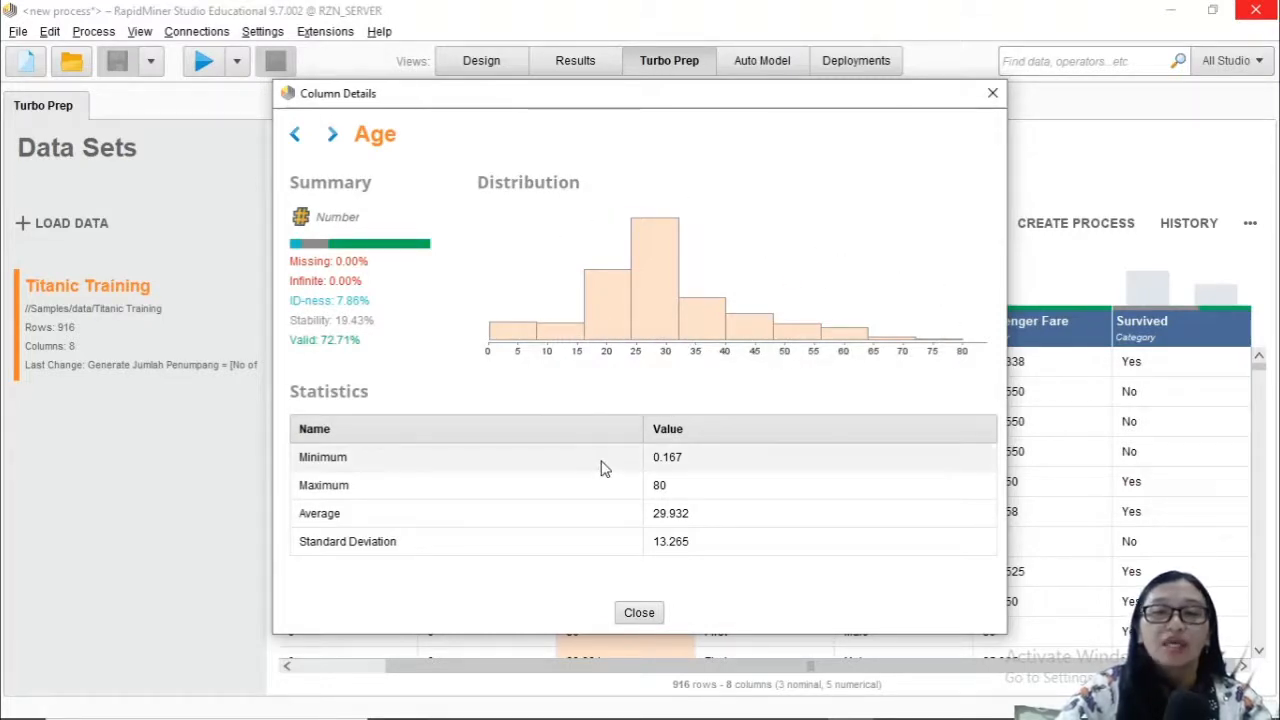
click(639, 612)
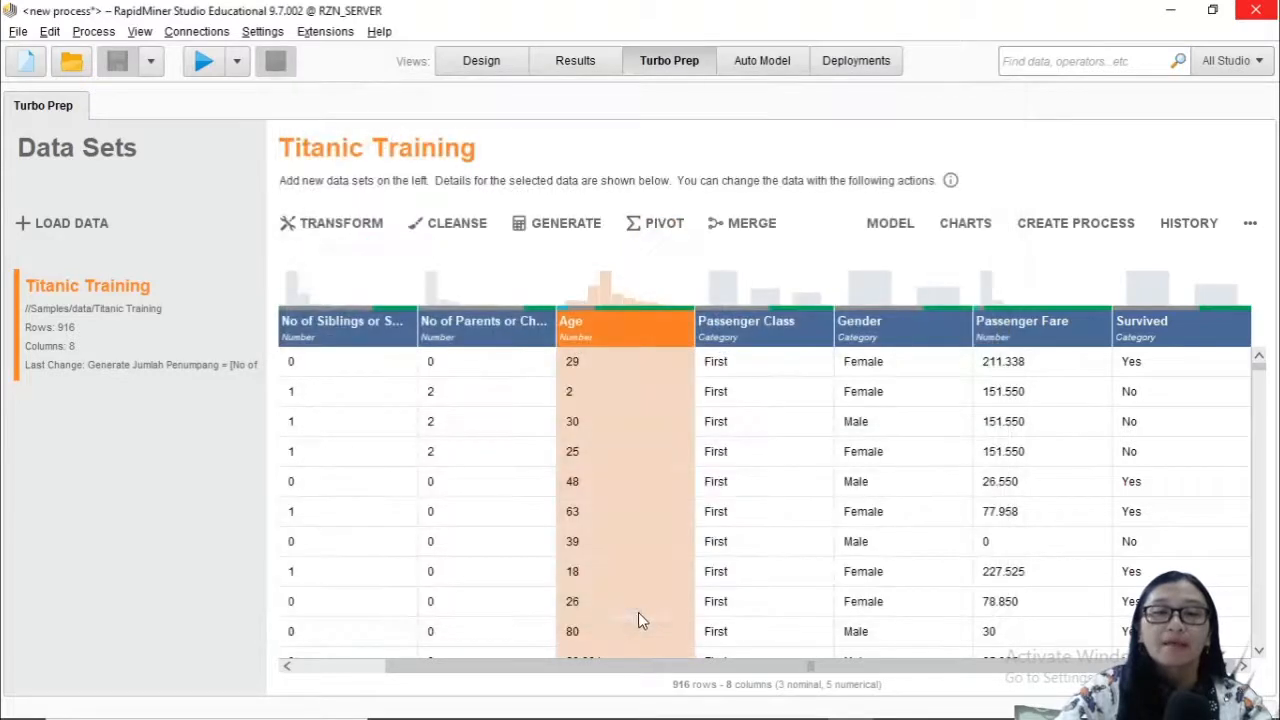
- Sort the Titanic Training view by Age in ascending order and switch the sorting to descending
right_click(644, 334)
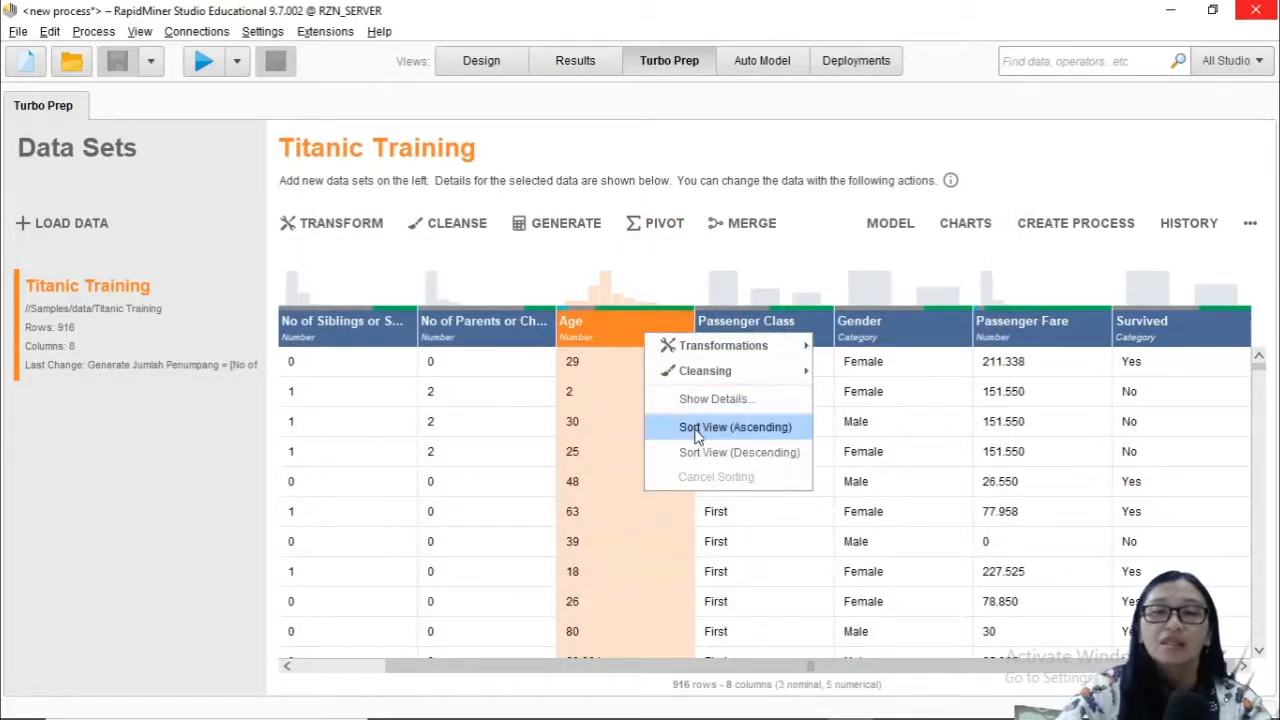
click(697, 430)
right_click(651, 343)
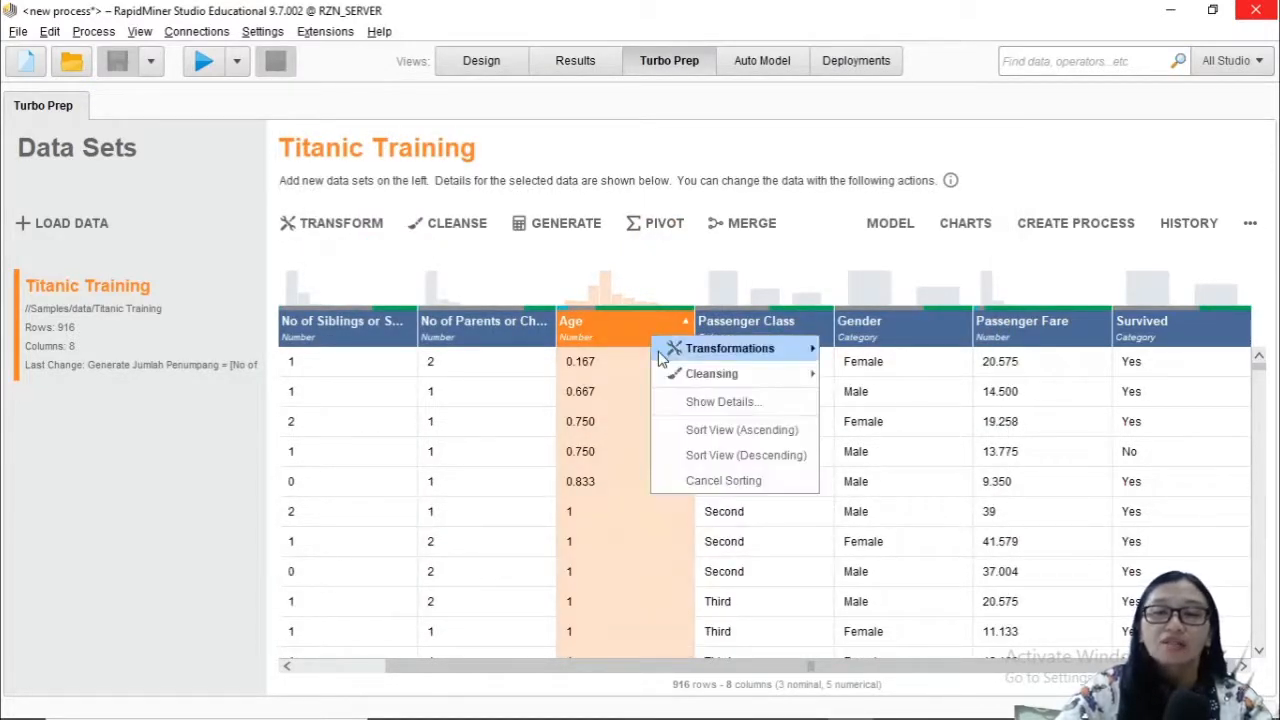
click(689, 452)
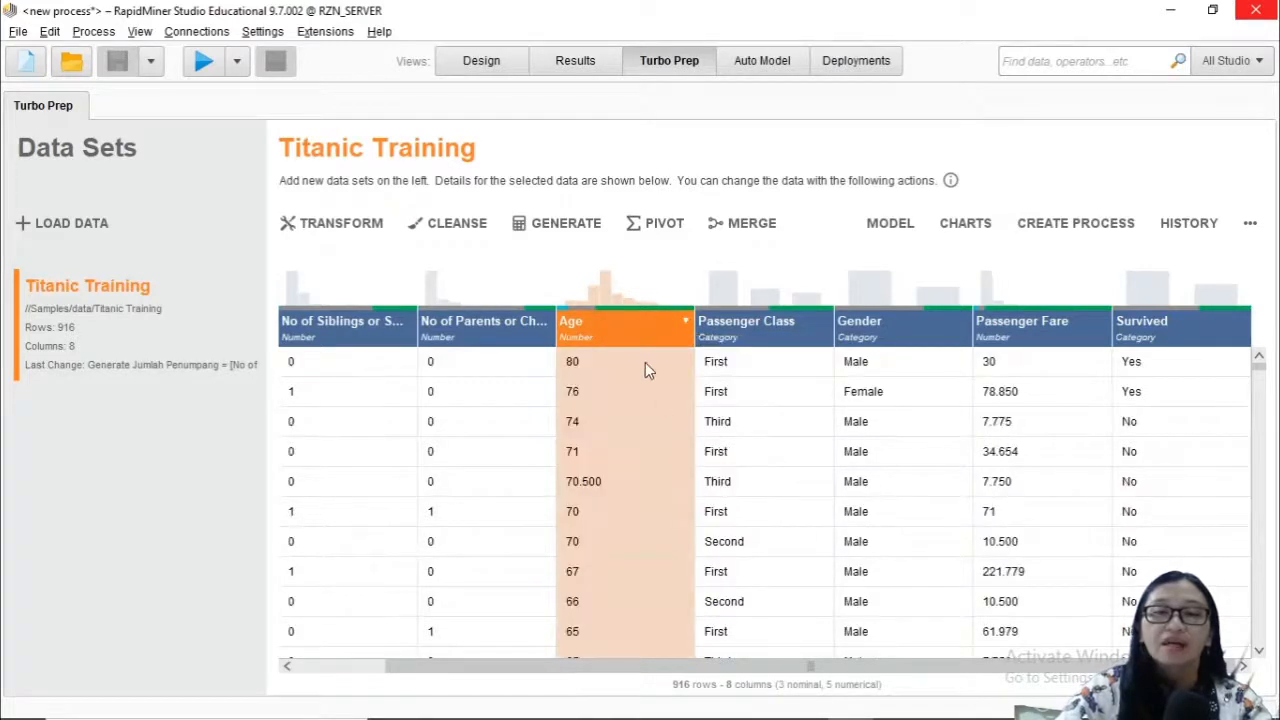
- Cancel the sorting of the Titanic Training view by Age
right_click(641, 324)
click(682, 466)
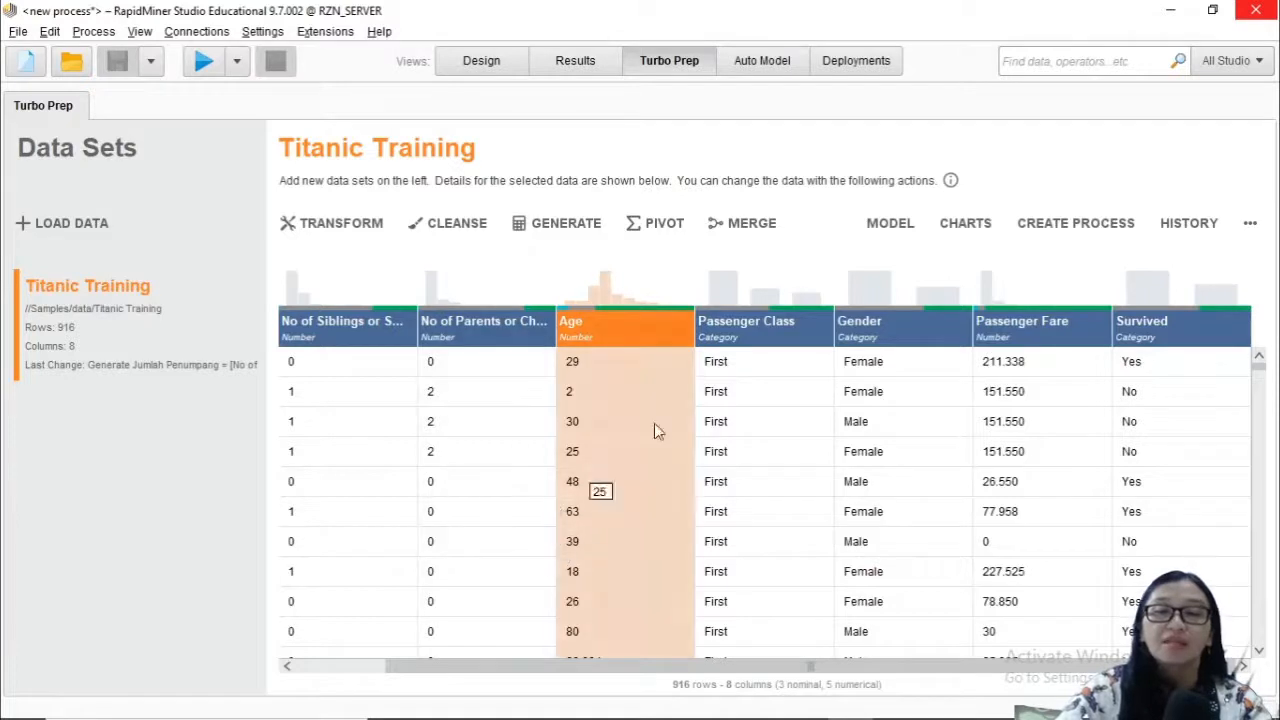
- Examine the cleansing operations offered for the Gender column, and dismiss them without applying any
click(761, 325)
click(888, 324)
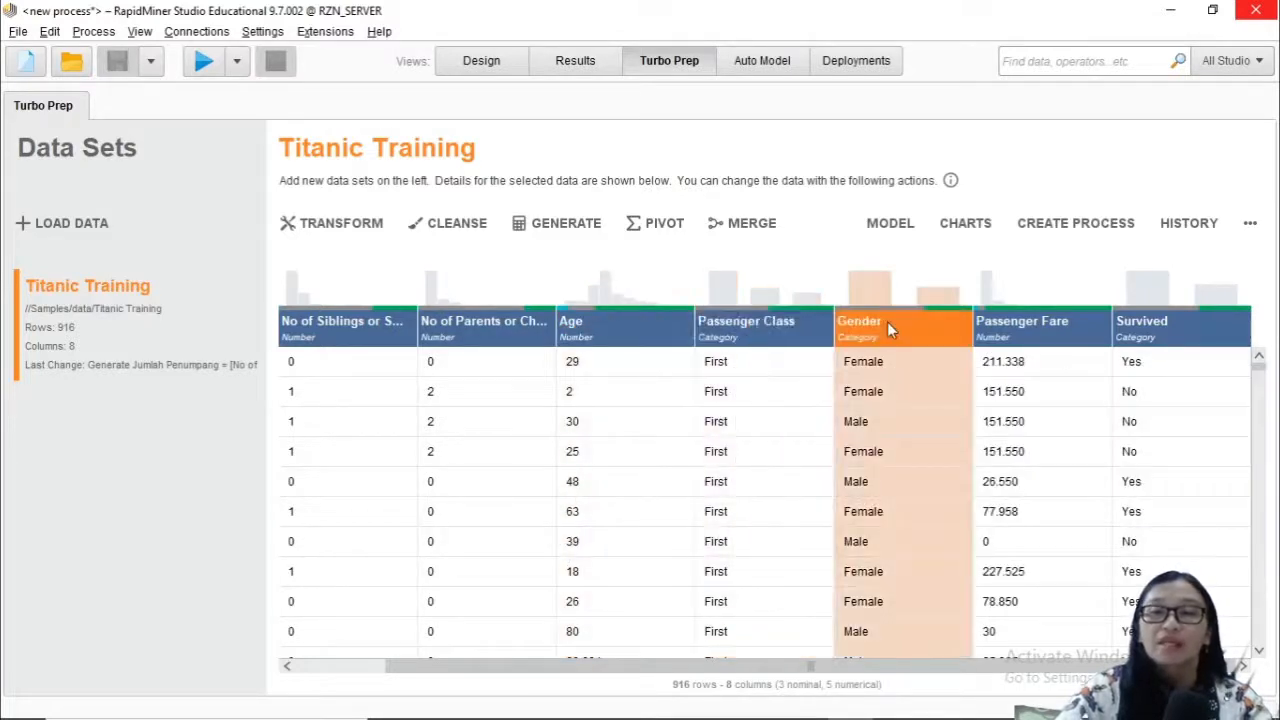
click(1020, 322)
right_click(915, 337)
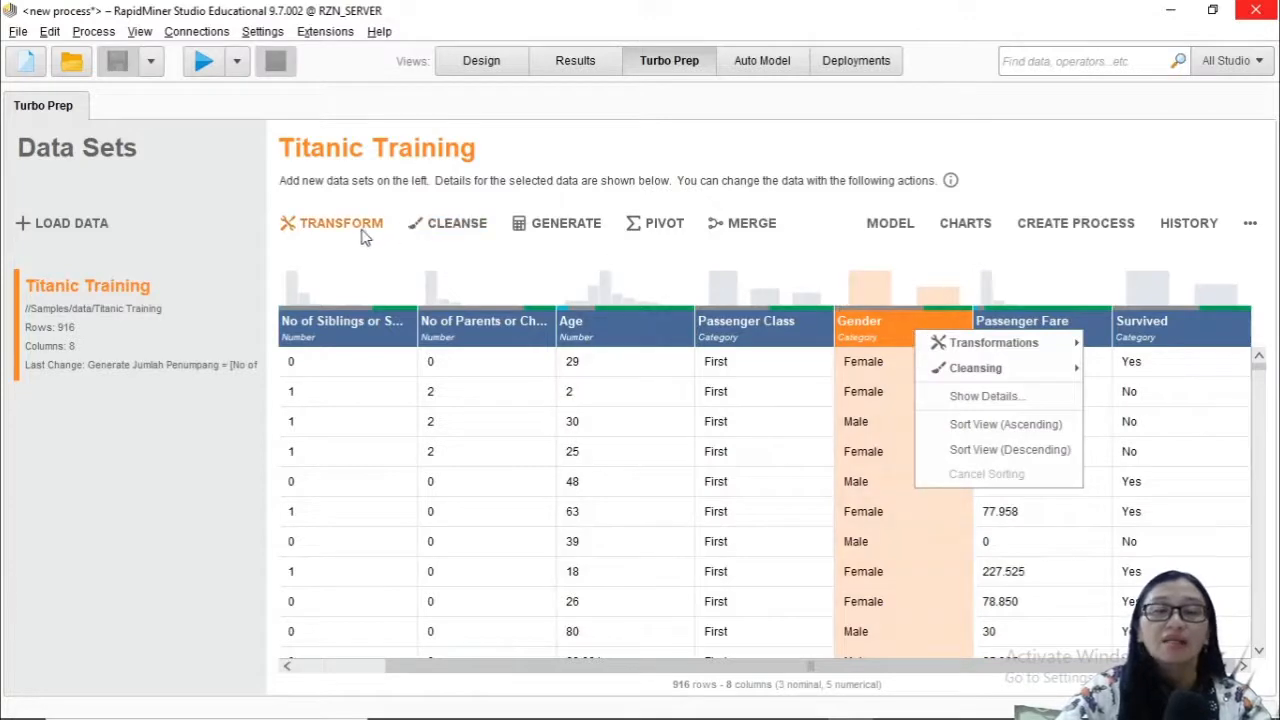
mouse_move(975, 368)
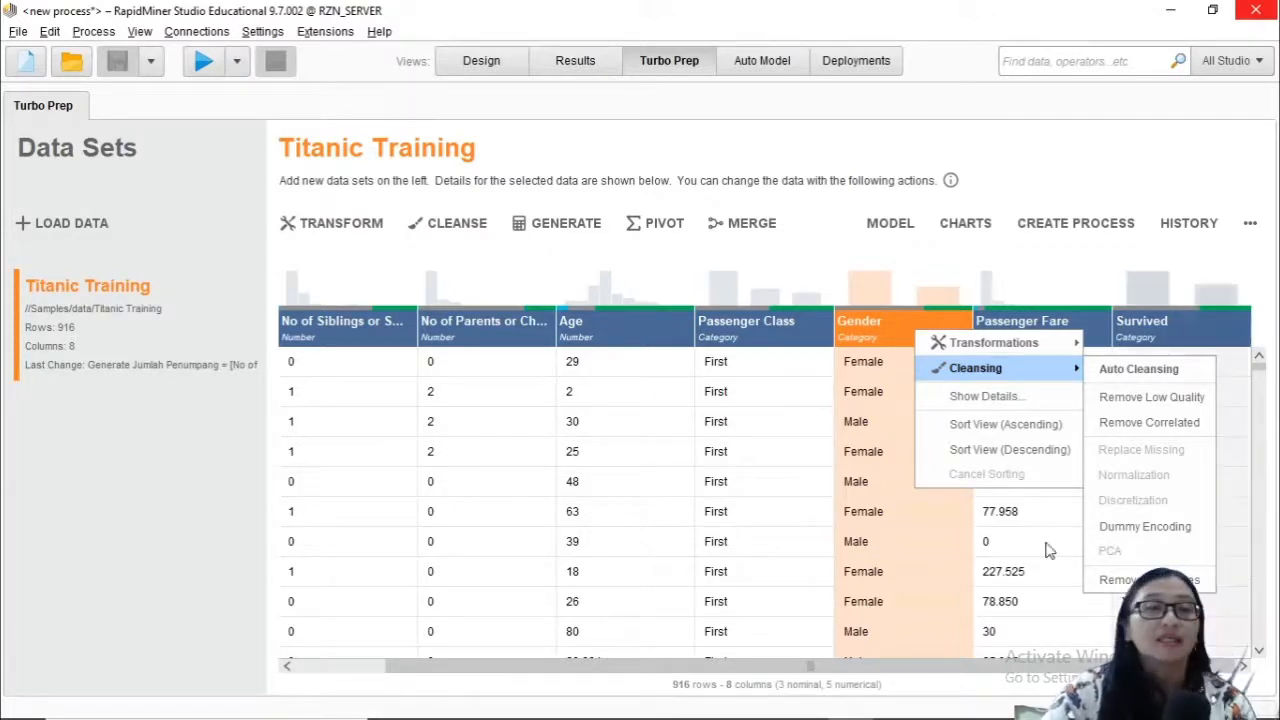
click(543, 430)
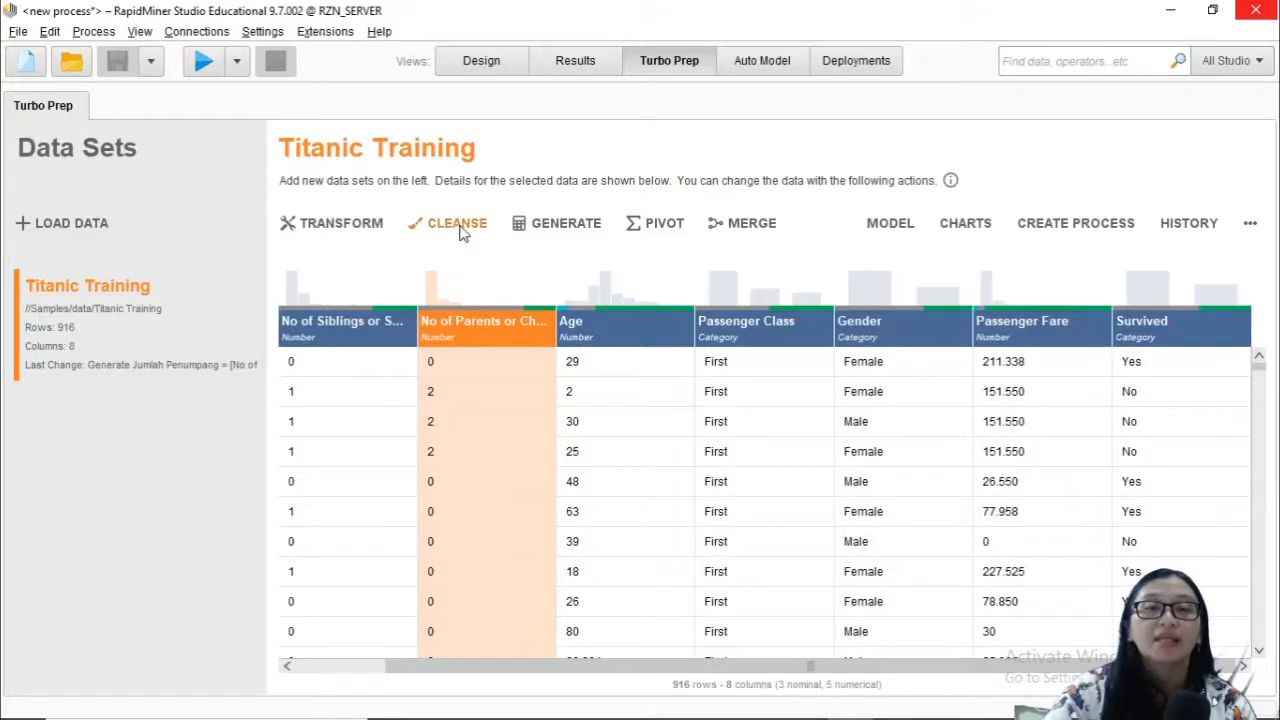
- Compare the Cleanse operations available for the numeric columns with those for Passenger Class, and reopen Cleanse with no column selected
click(459, 226)
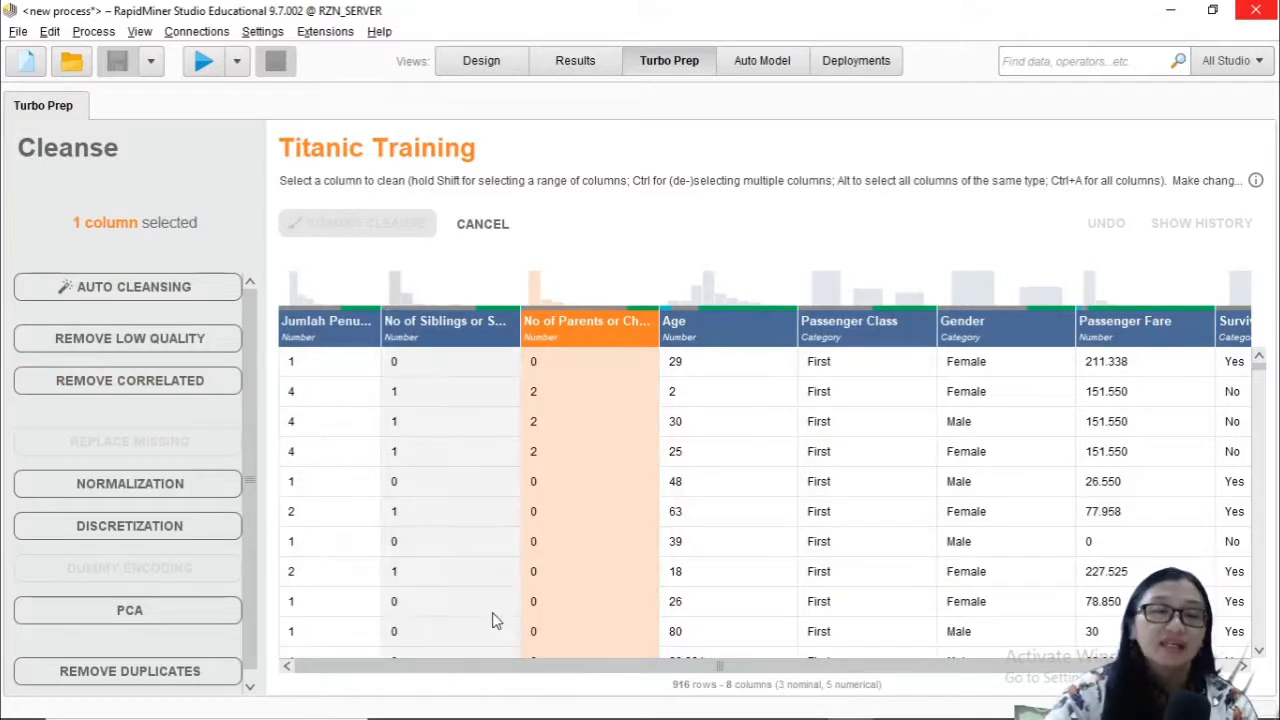
click(415, 324)
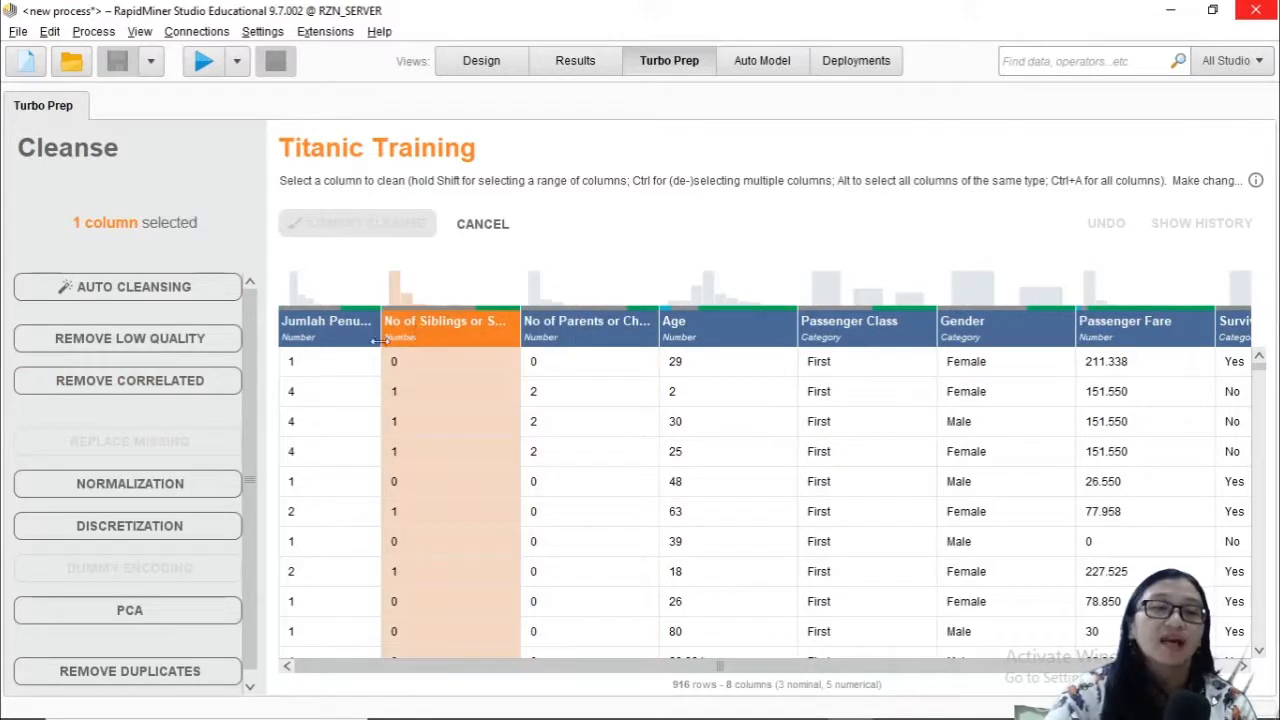
click(318, 342)
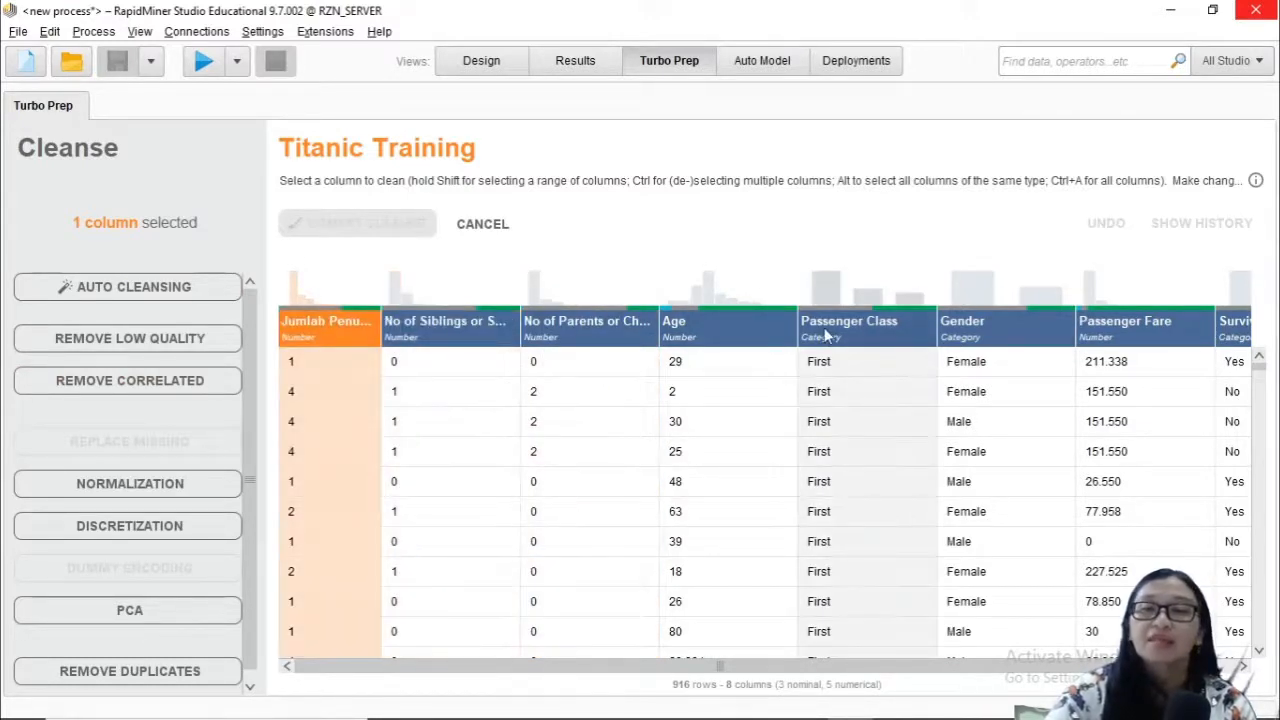
click(824, 330)
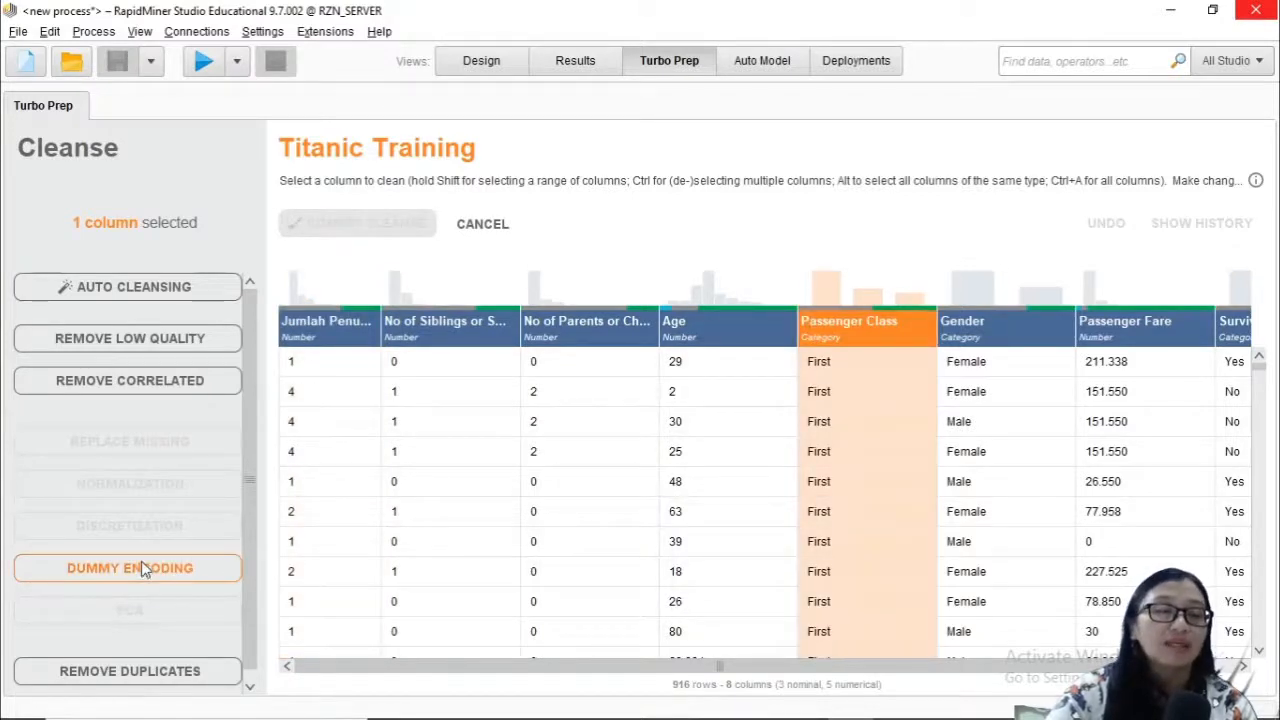
scroll(152, 672, down, 1)
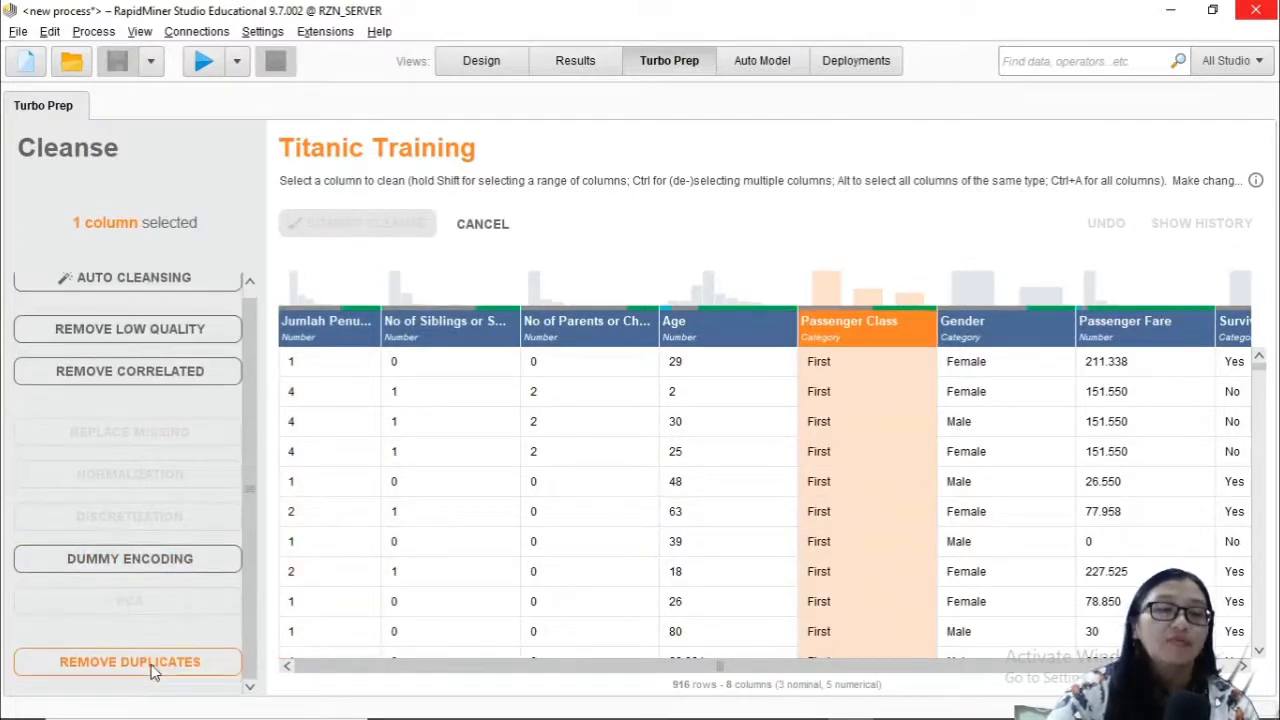
scroll(175, 462, up, 1)
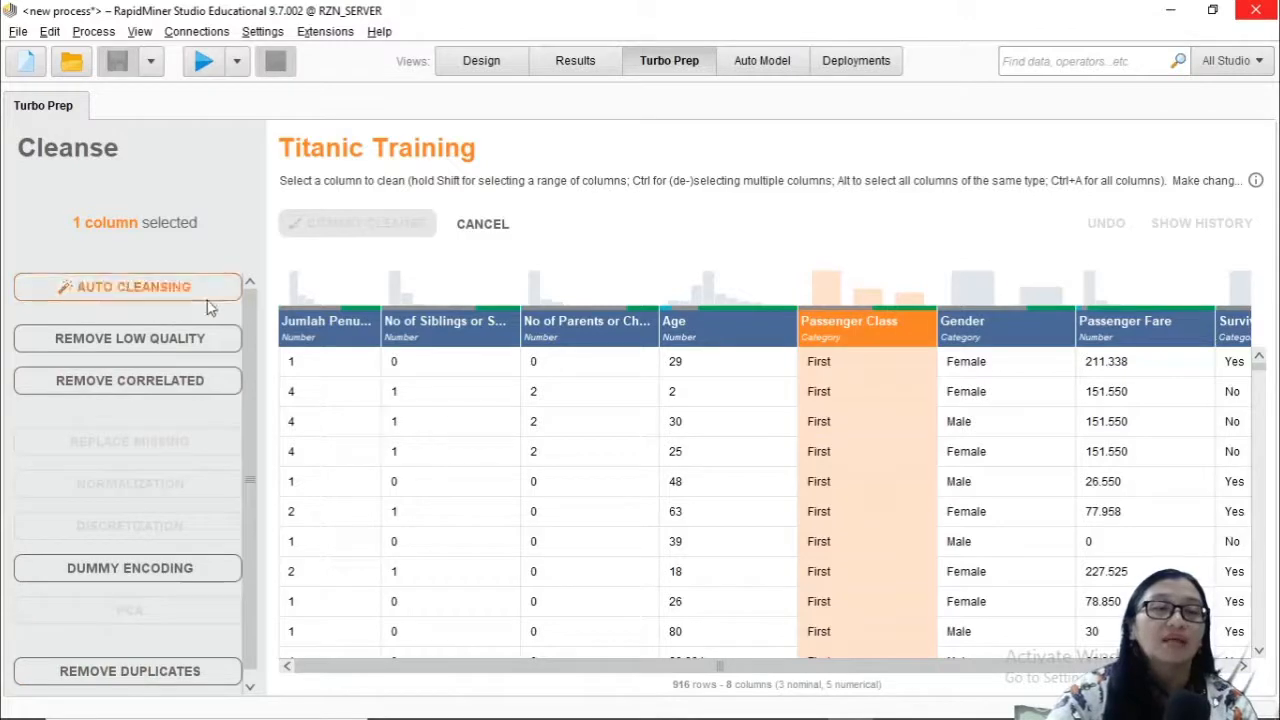
click(493, 228)
click(486, 227)
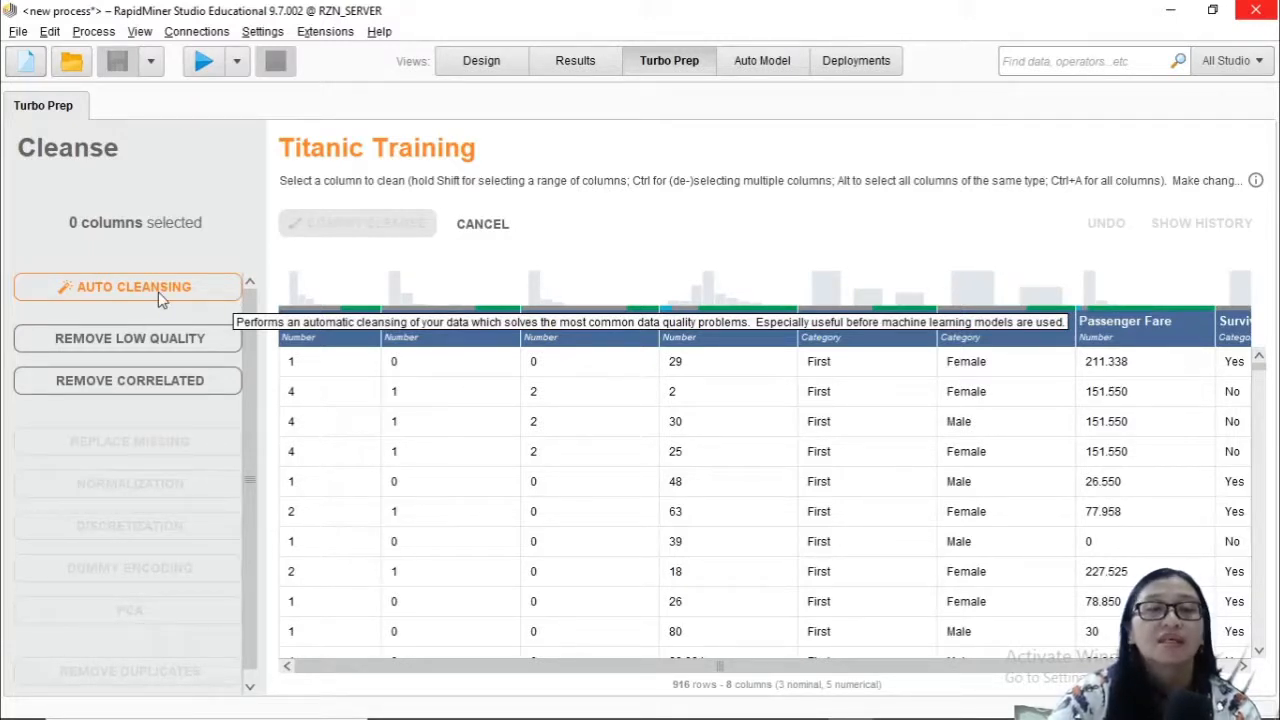
- Read the Cleanse help on general information and Auto Cleansing, and close it
click(1255, 181)
scroll(829, 360, down, 4)
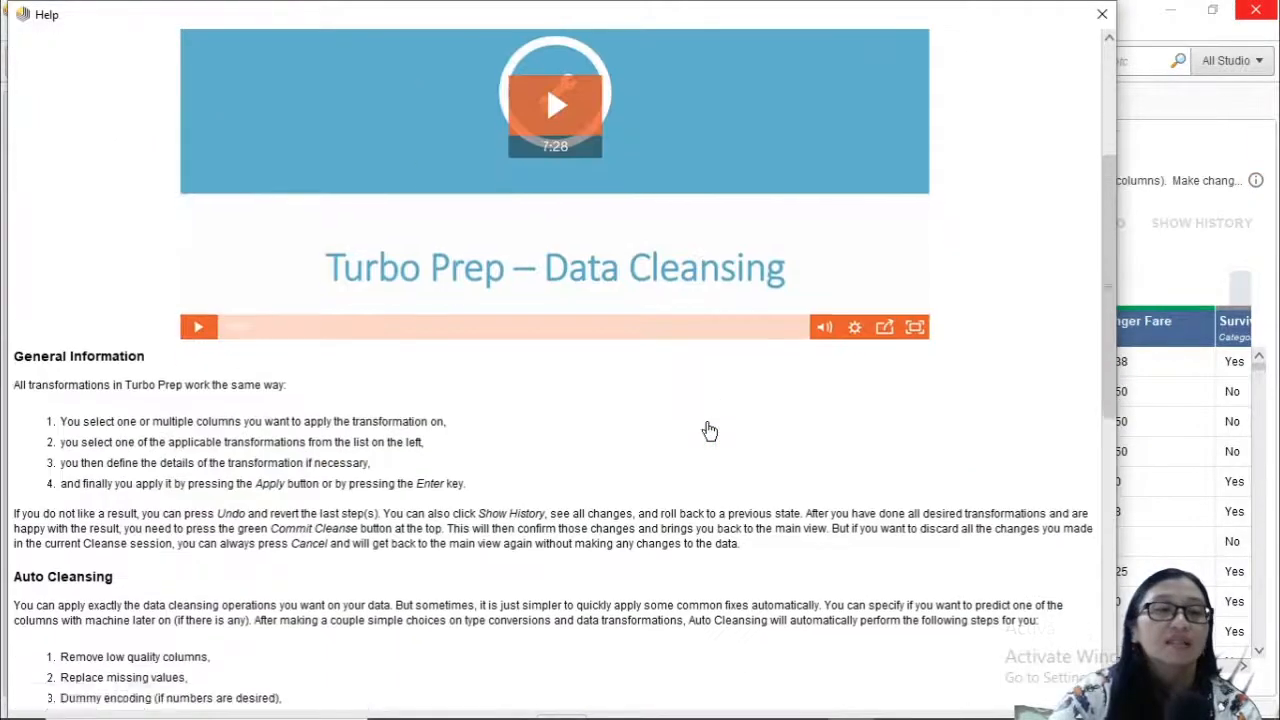
scroll(709, 431, down, 4)
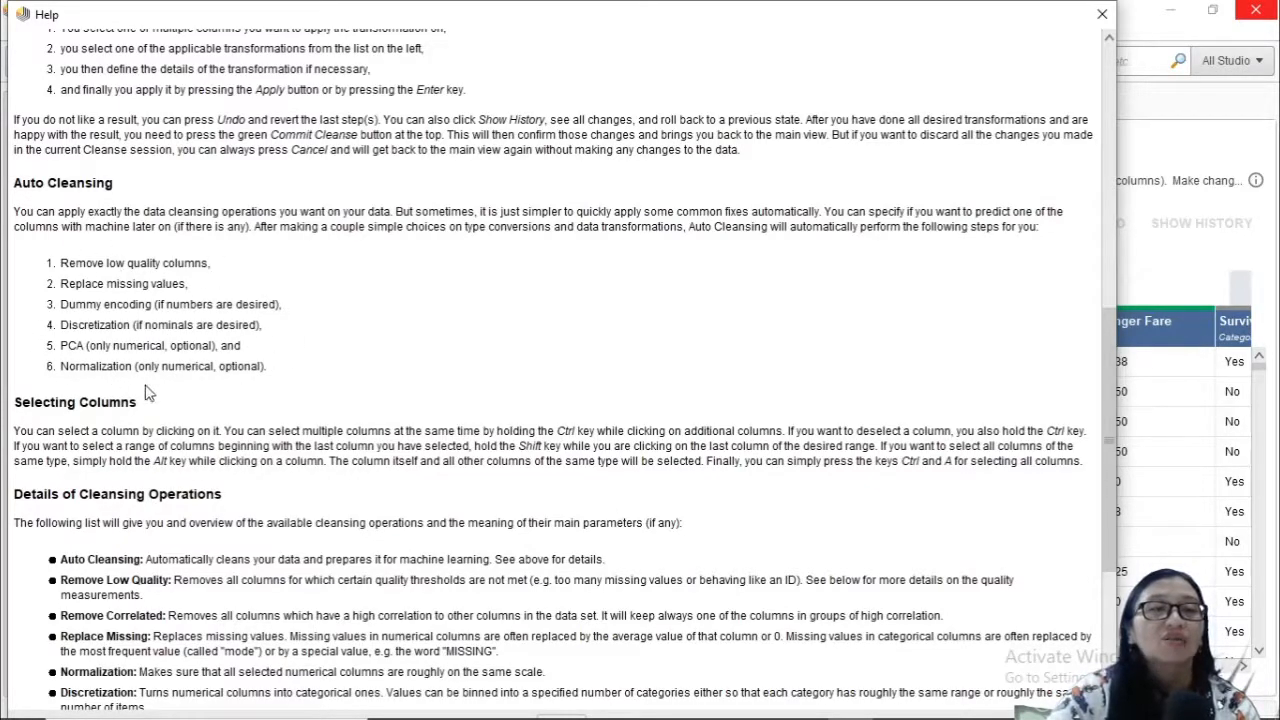
click(1096, 24)
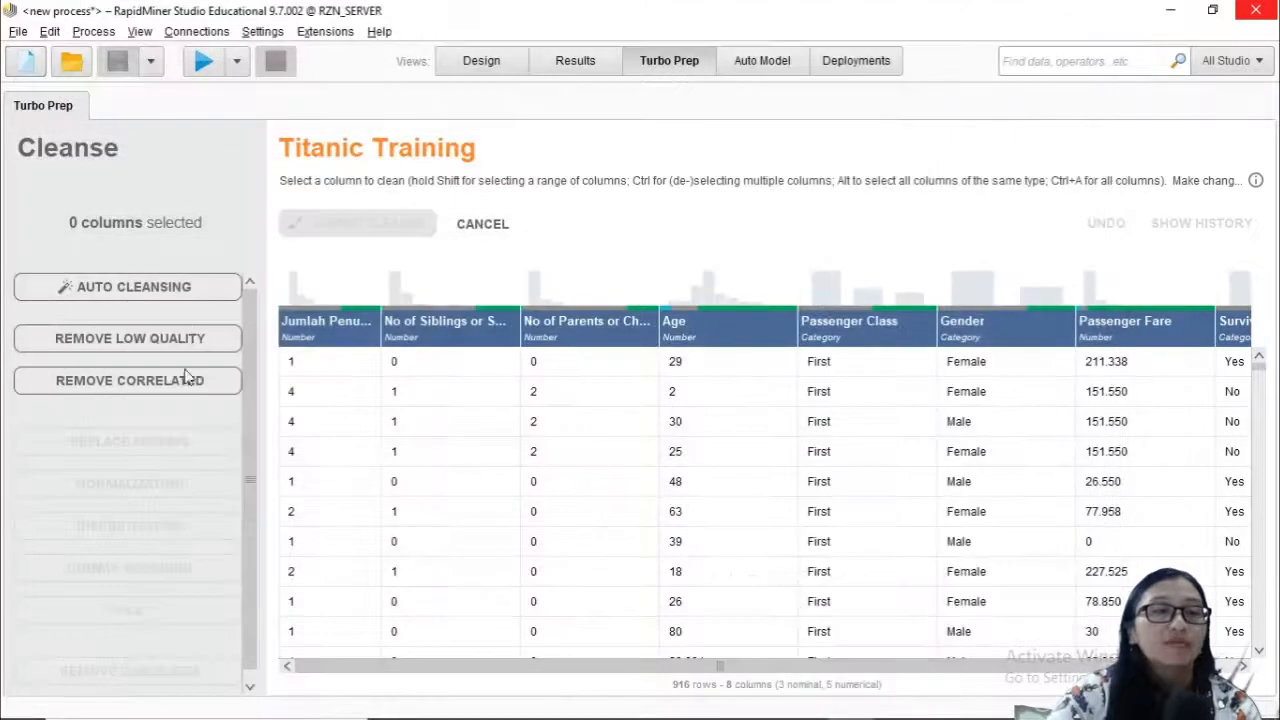
- Examine the Remove Low Quality and Remove Correlated settings alongside the siblings and parents columns of the data
click(218, 342)
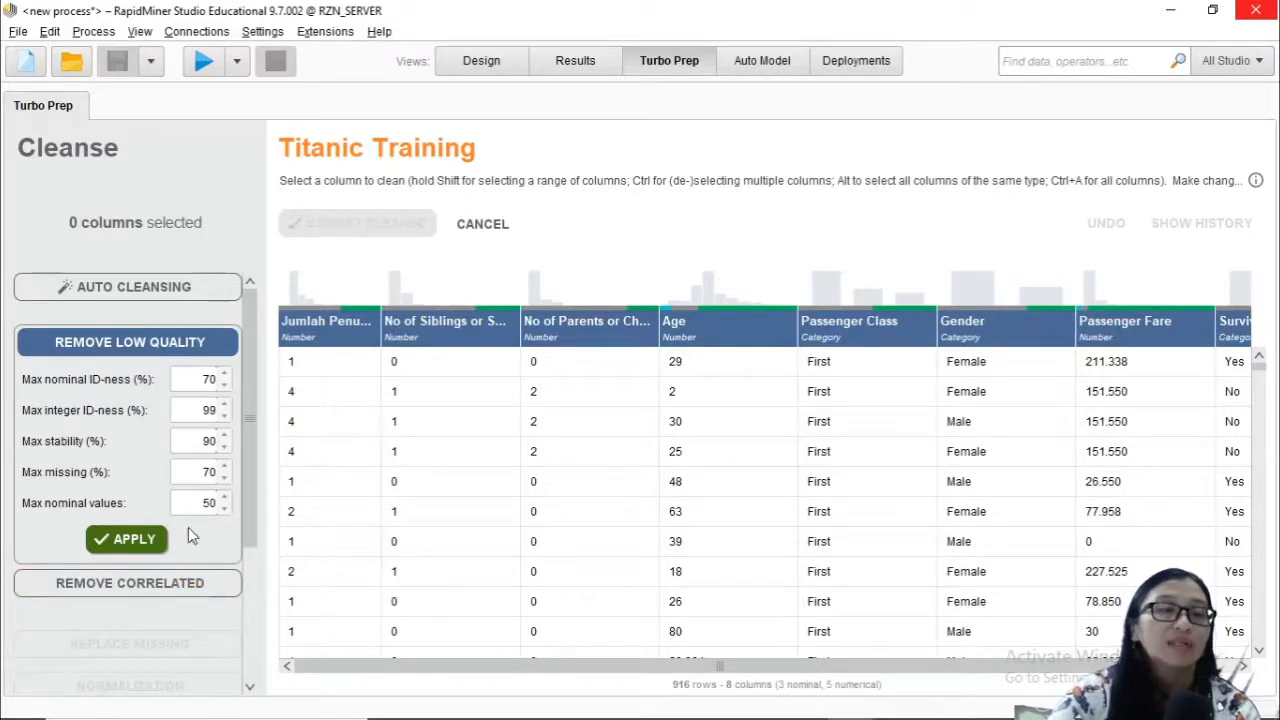
click(186, 594)
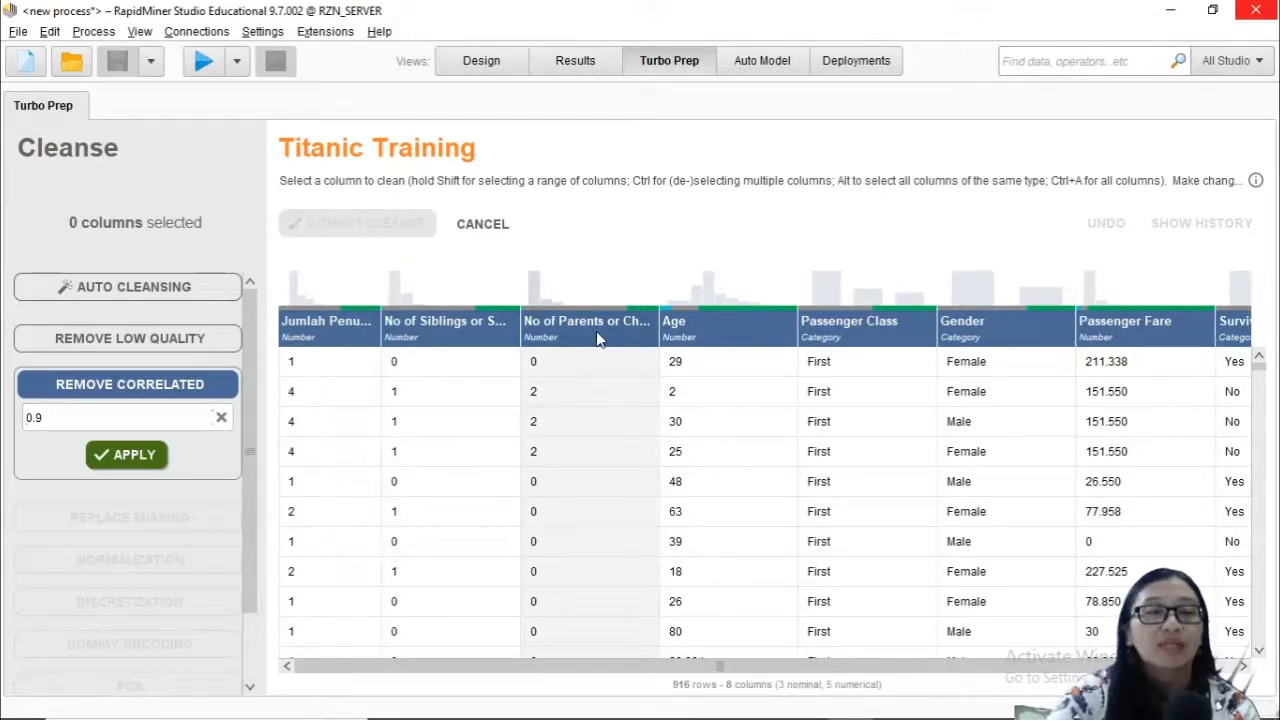
mouse_move(596, 331)
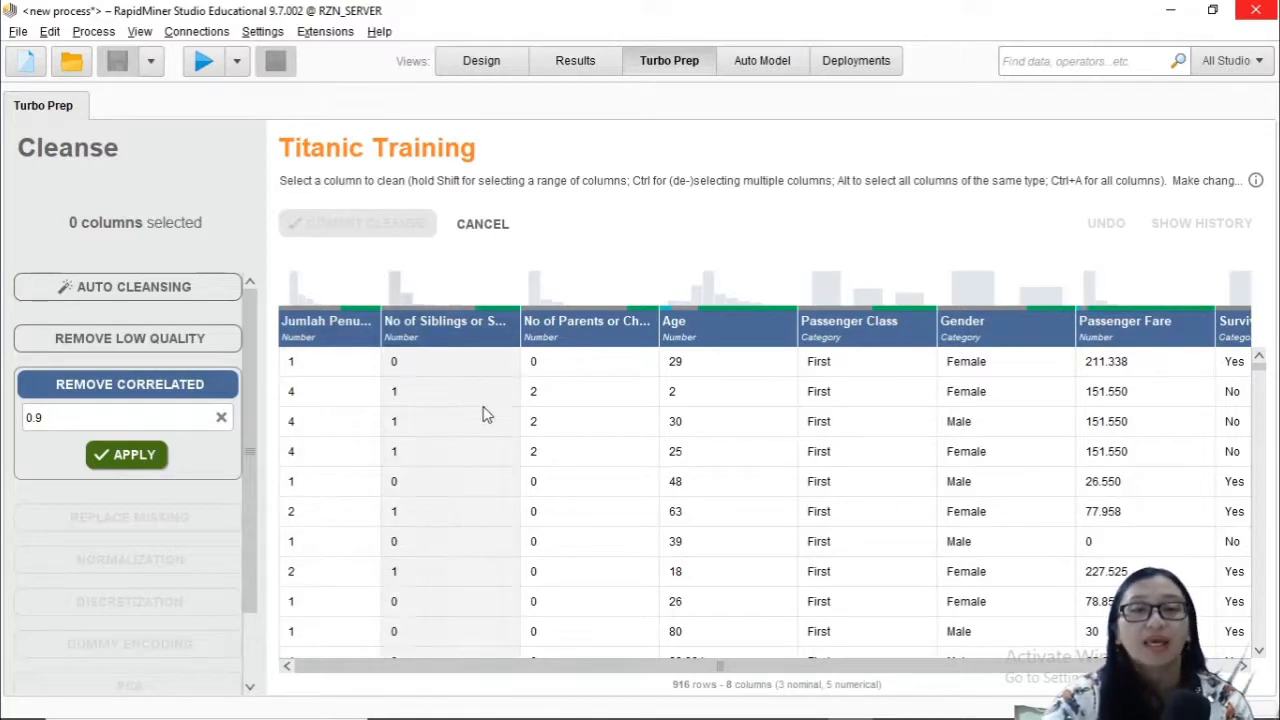
click(455, 484)
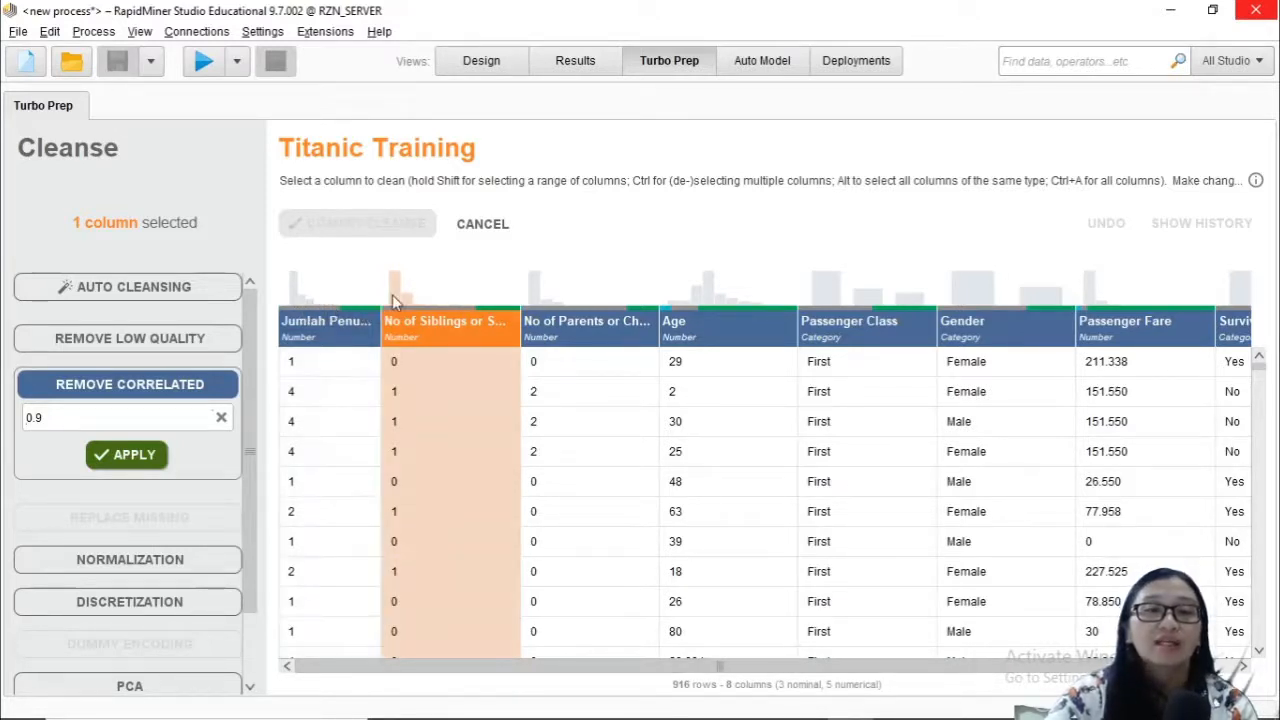
click(552, 318)
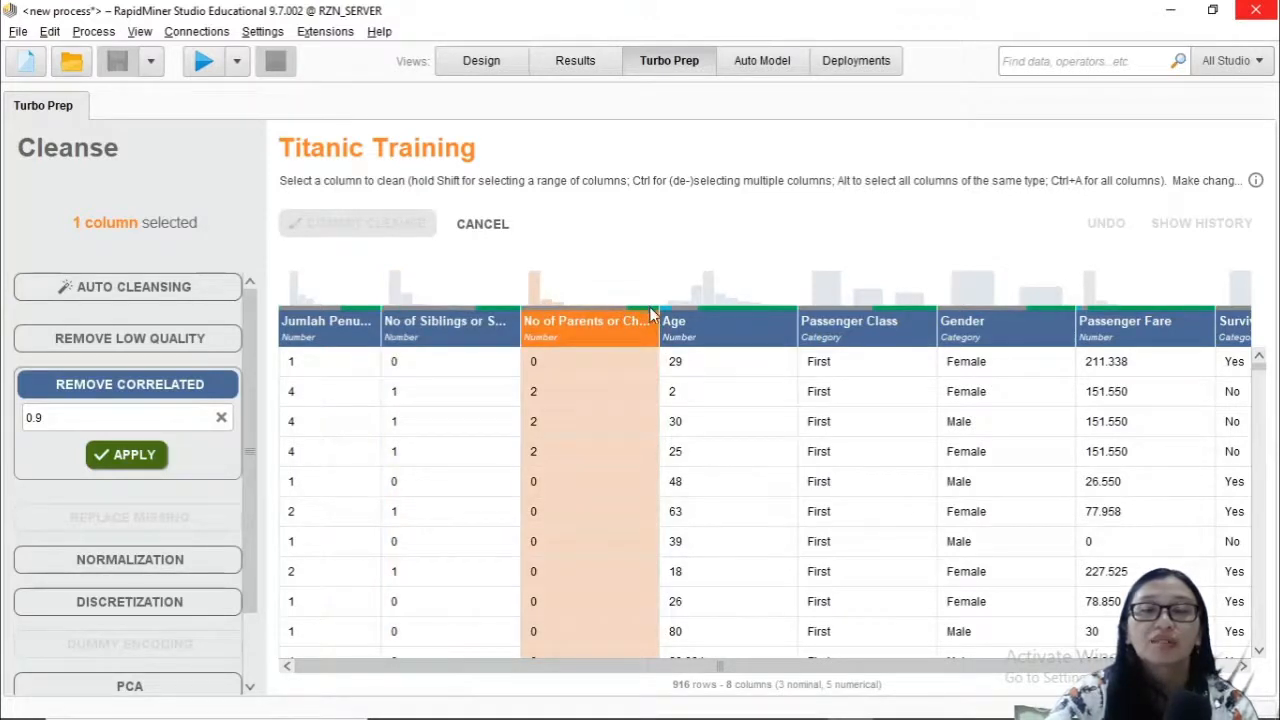
drag(676, 667, 985, 642)
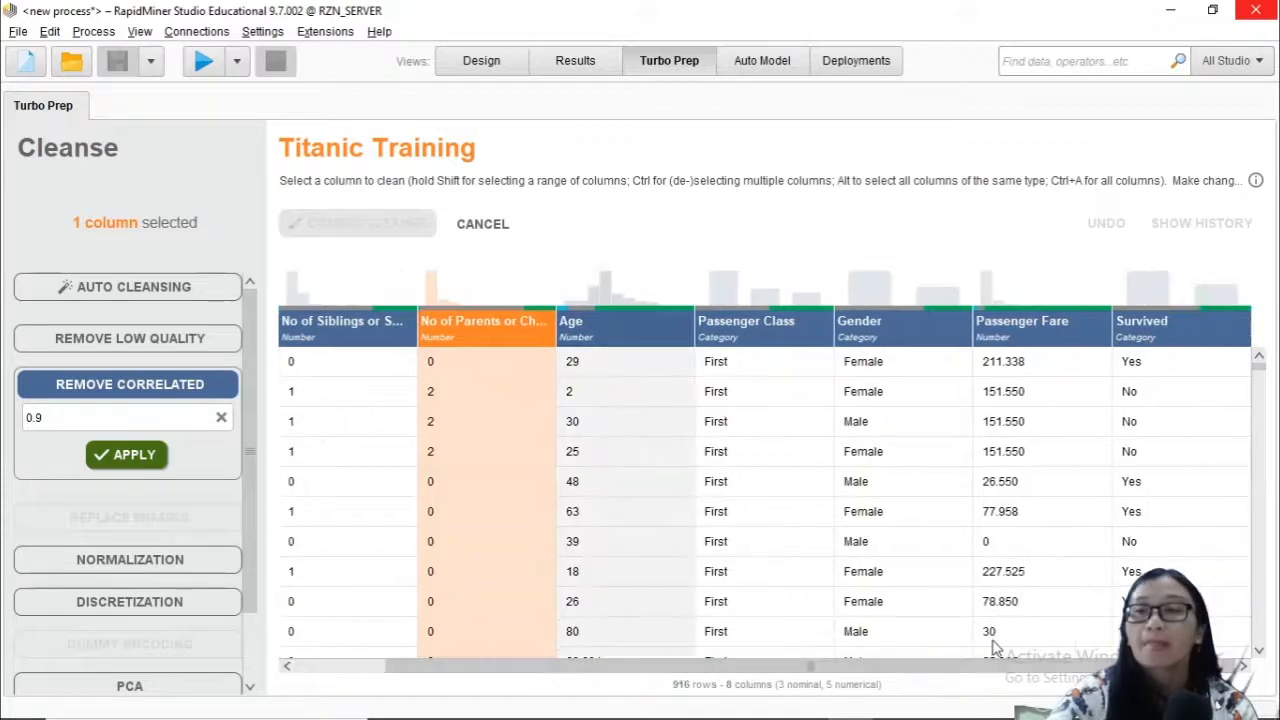
- Clear the maximum correlation of Remove Correlated and leave the Cleanse view without committing
click(221, 418)
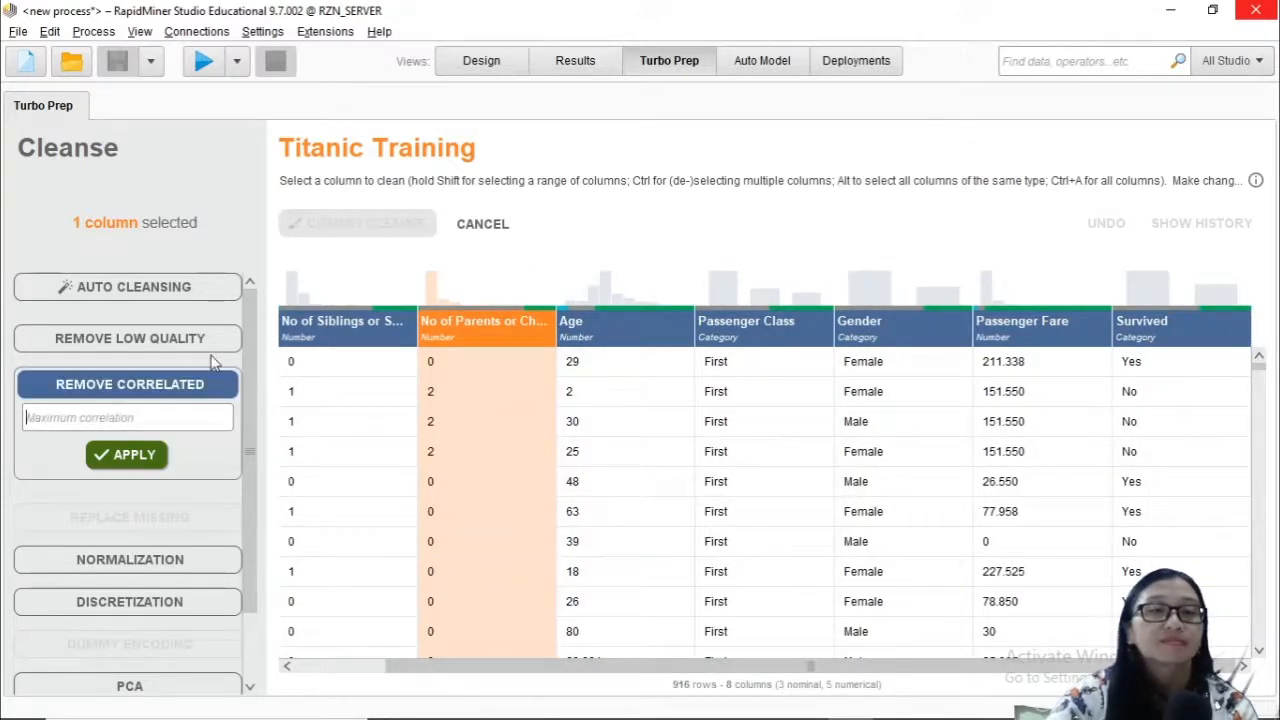
click(465, 229)
click(465, 230)
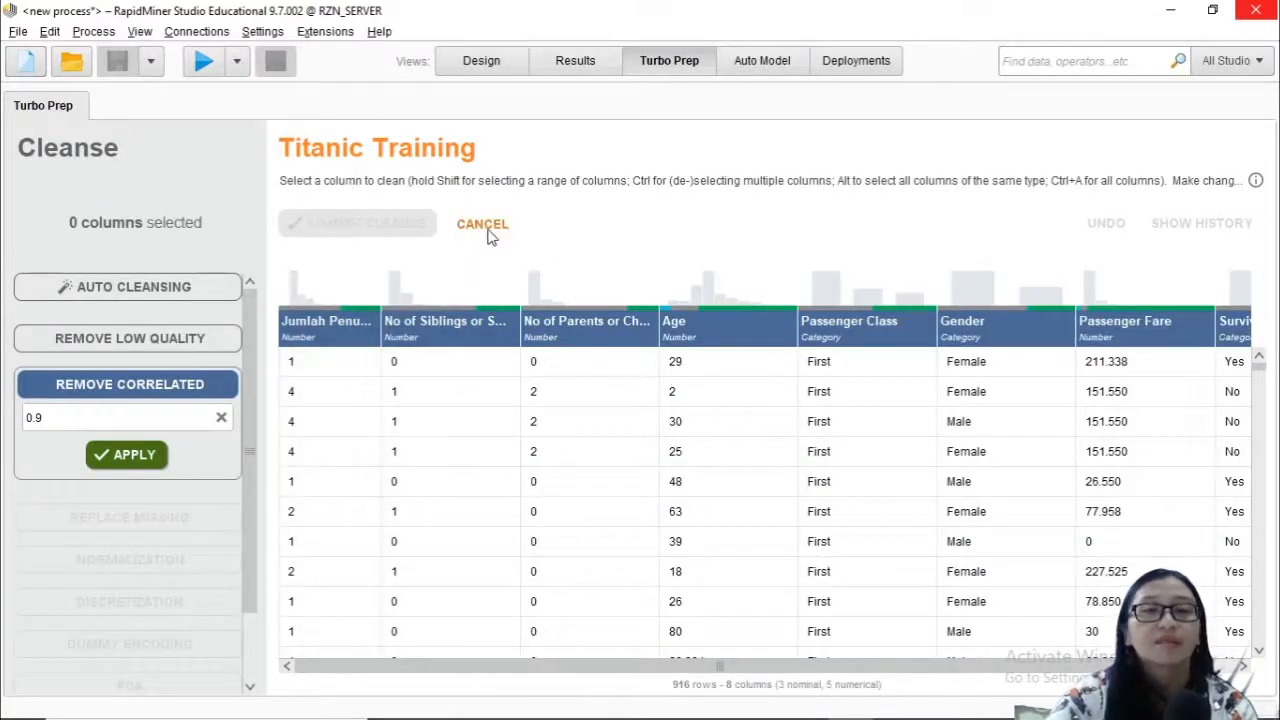
click(488, 231)
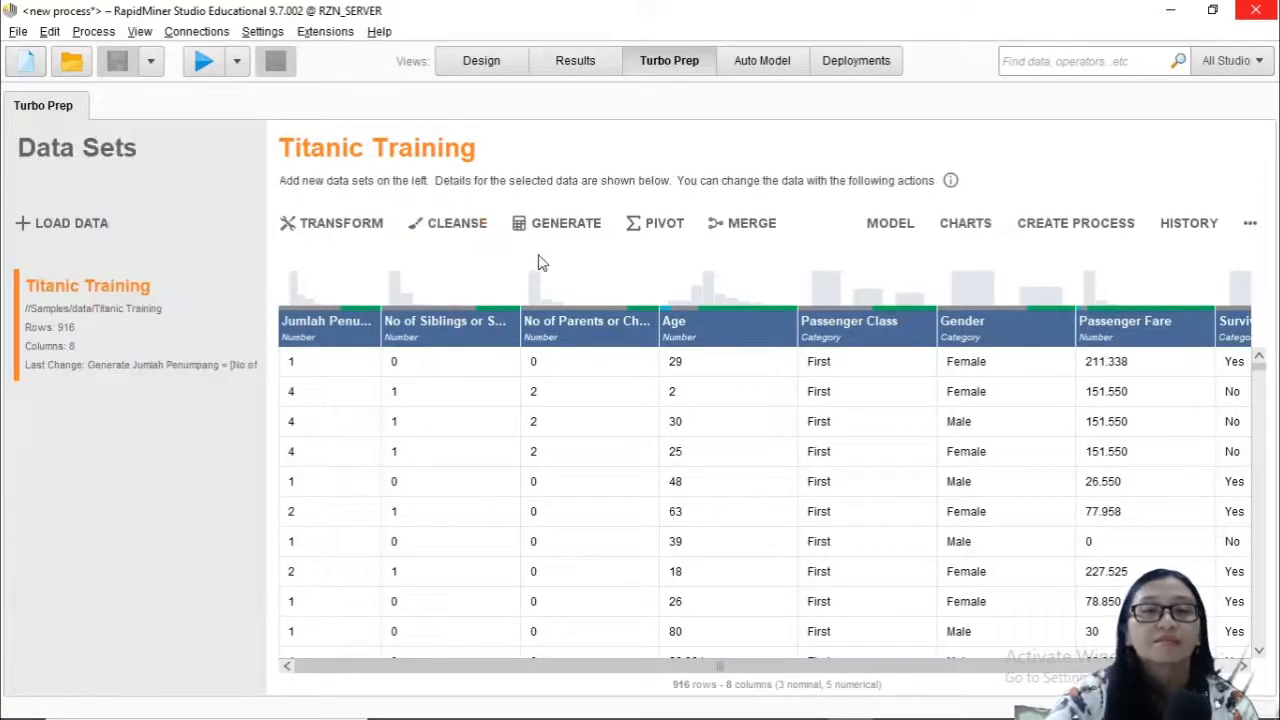
- Reopen Cleanse for Titanic Training and check which operations are available for Age, Passenger Class and Survived
click(457, 230)
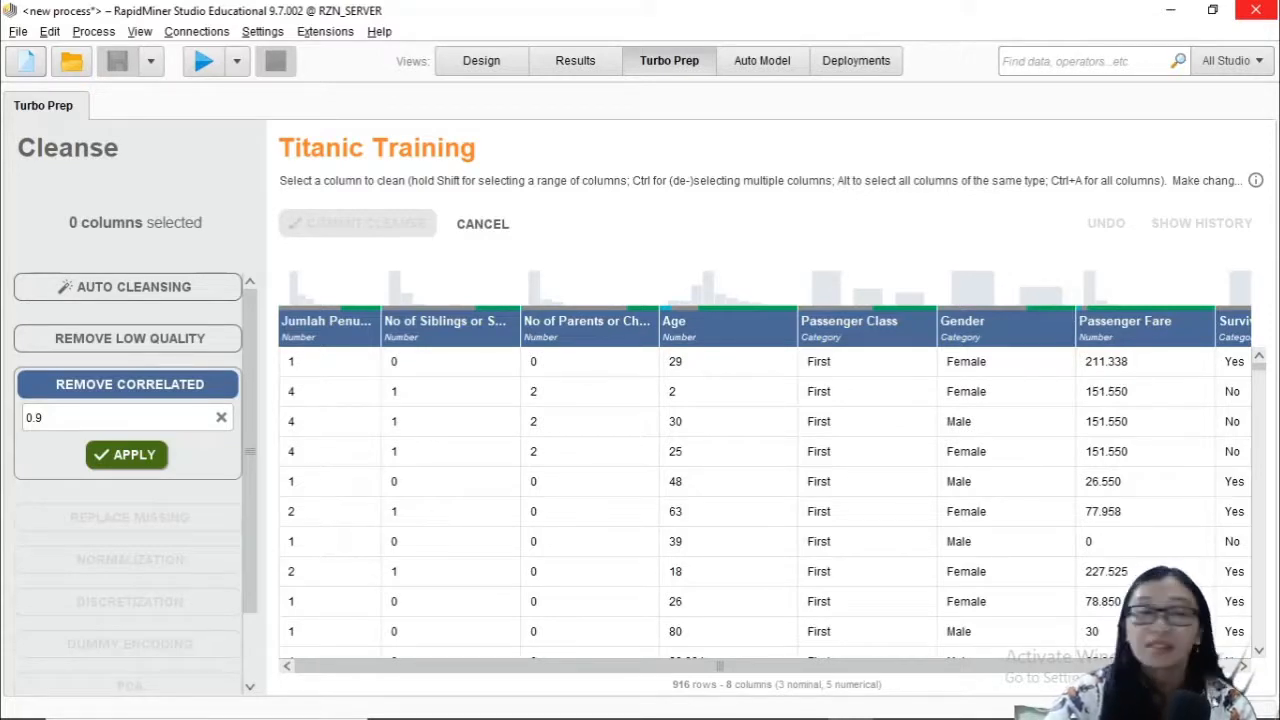
click(742, 318)
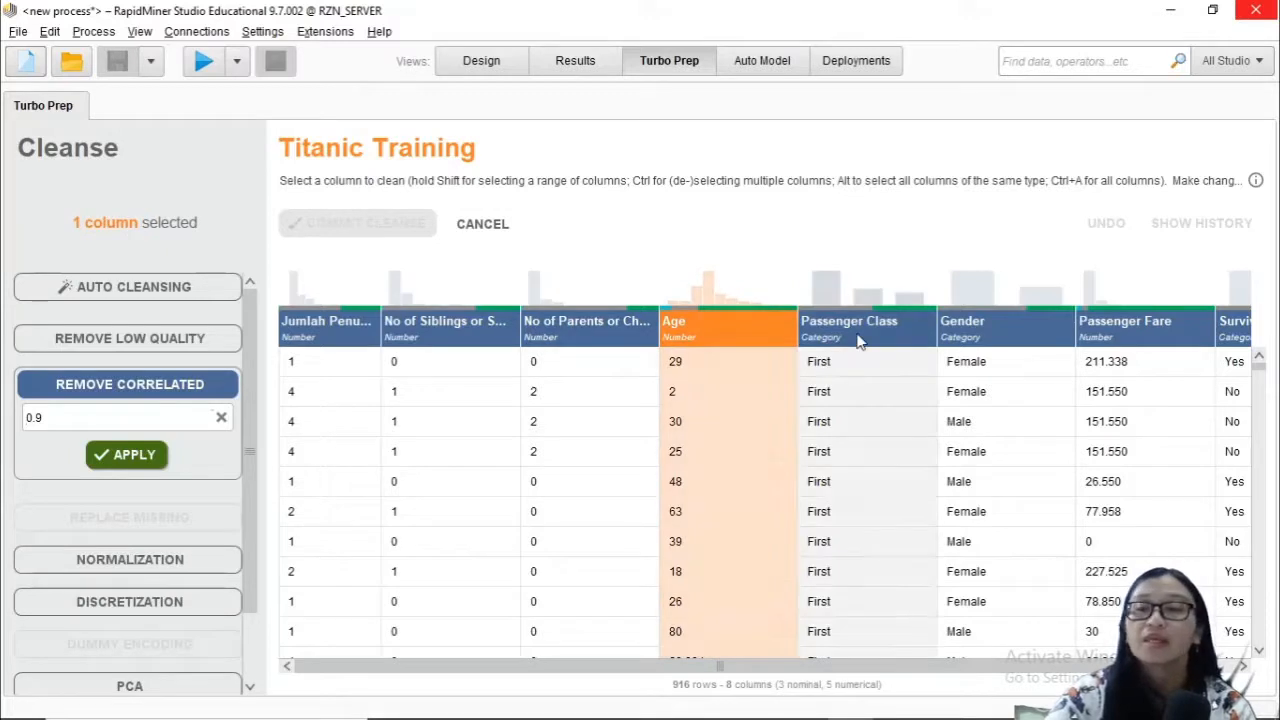
mouse_move(858, 341)
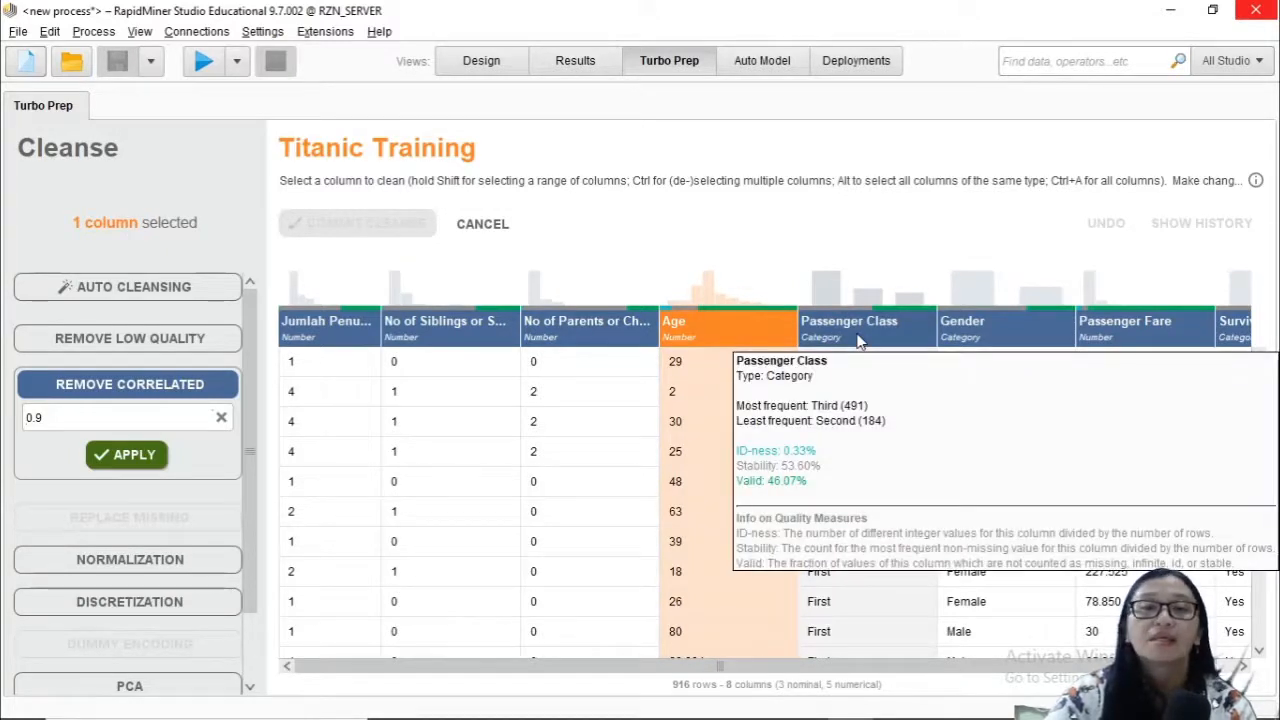
click(858, 341)
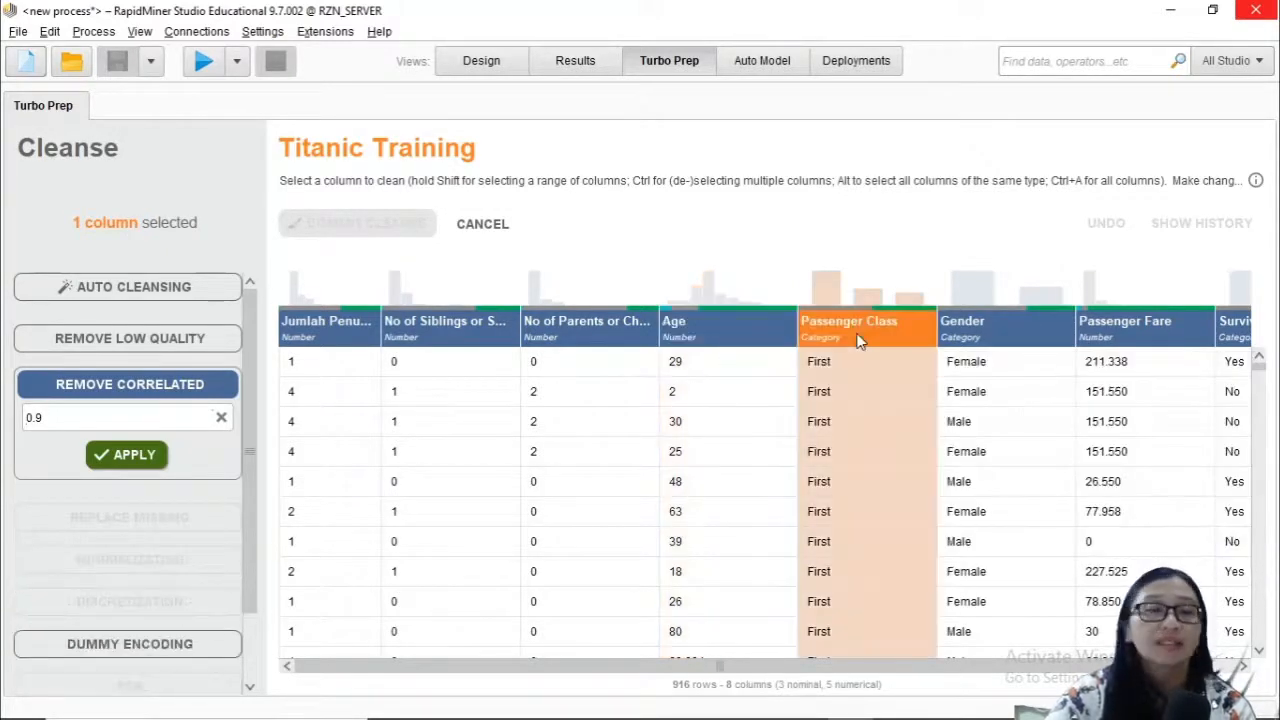
drag(910, 665, 1080, 660)
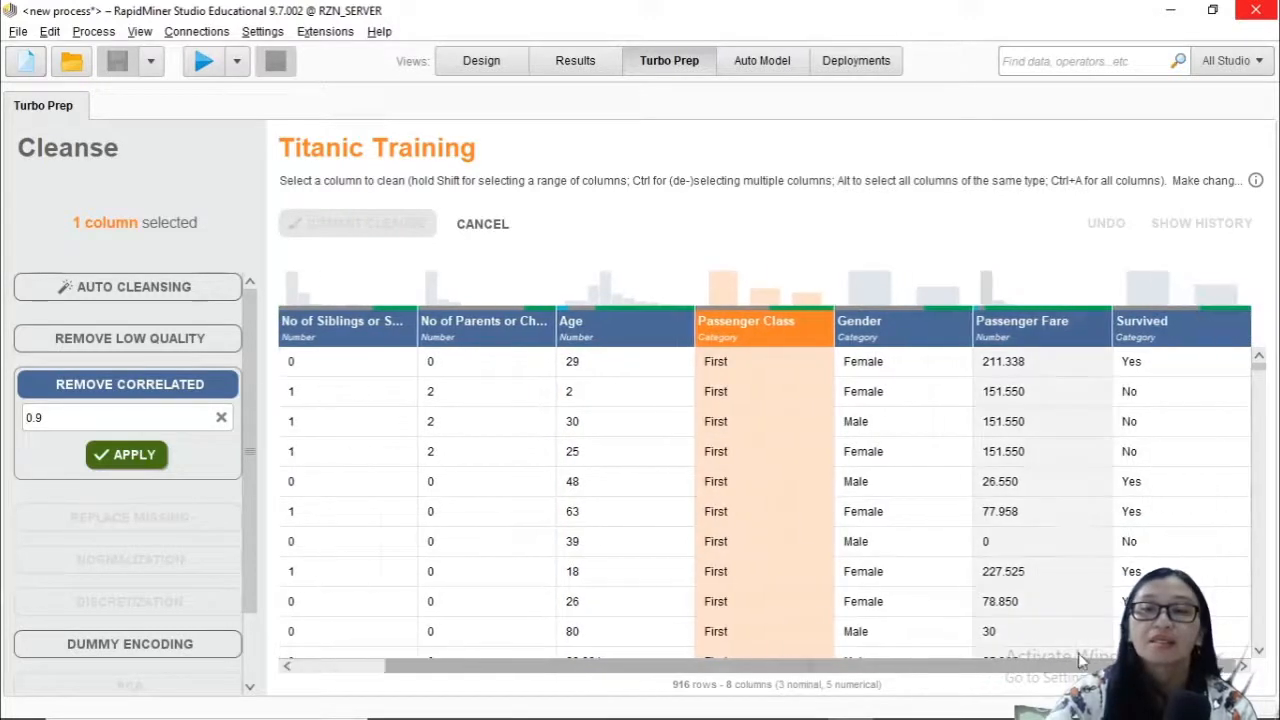
click(1190, 338)
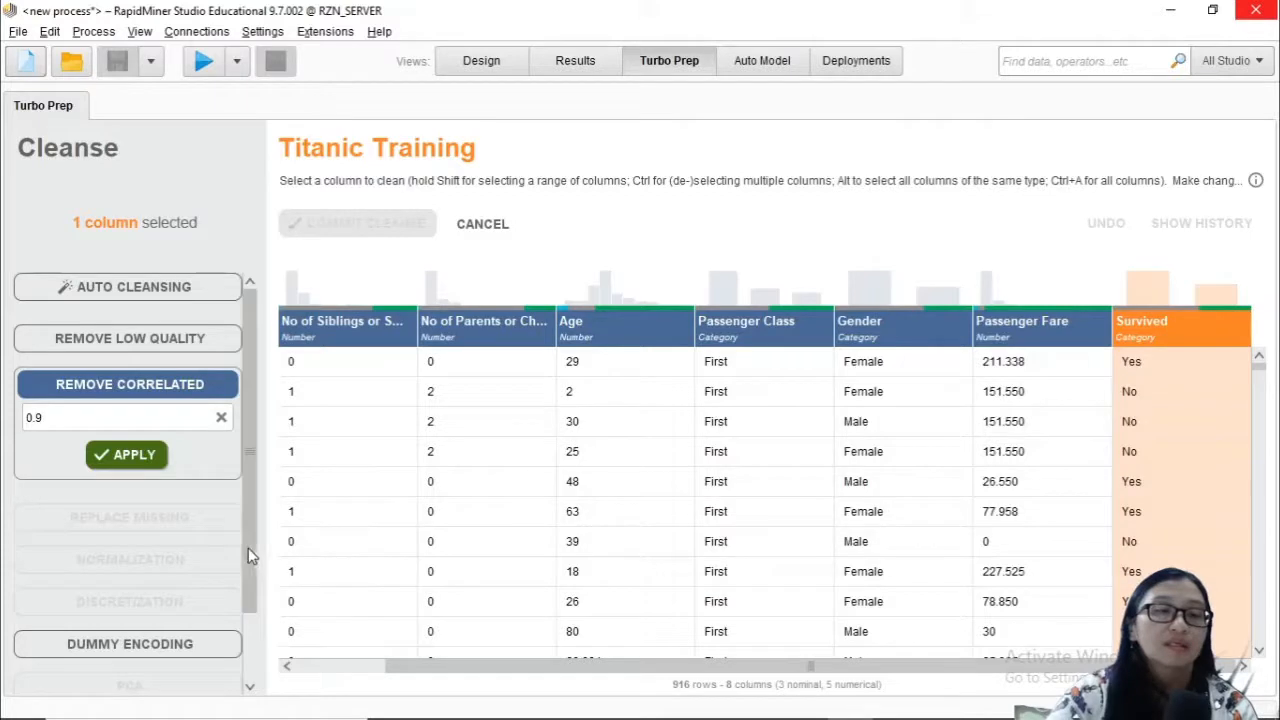
drag(248, 550, 248, 660)
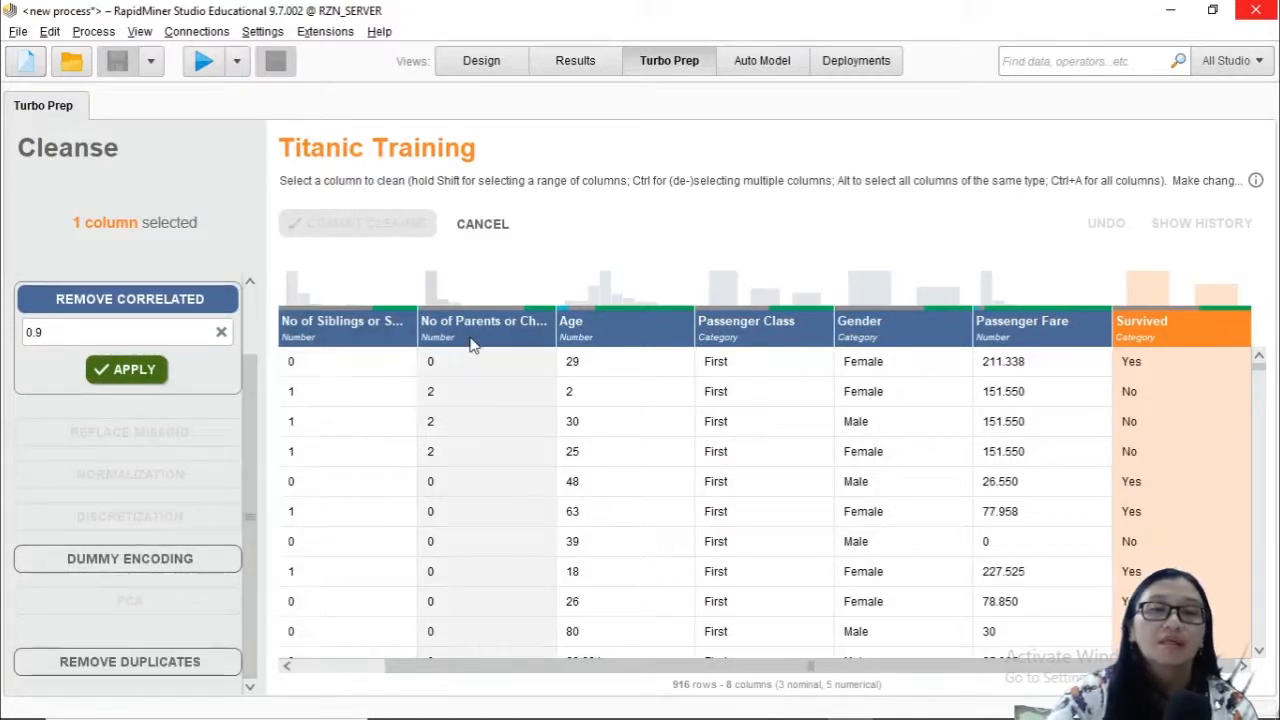
- Check the Cleanse operations available for the parents, siblings and Jumlah Penumpang number columns
click(476, 340)
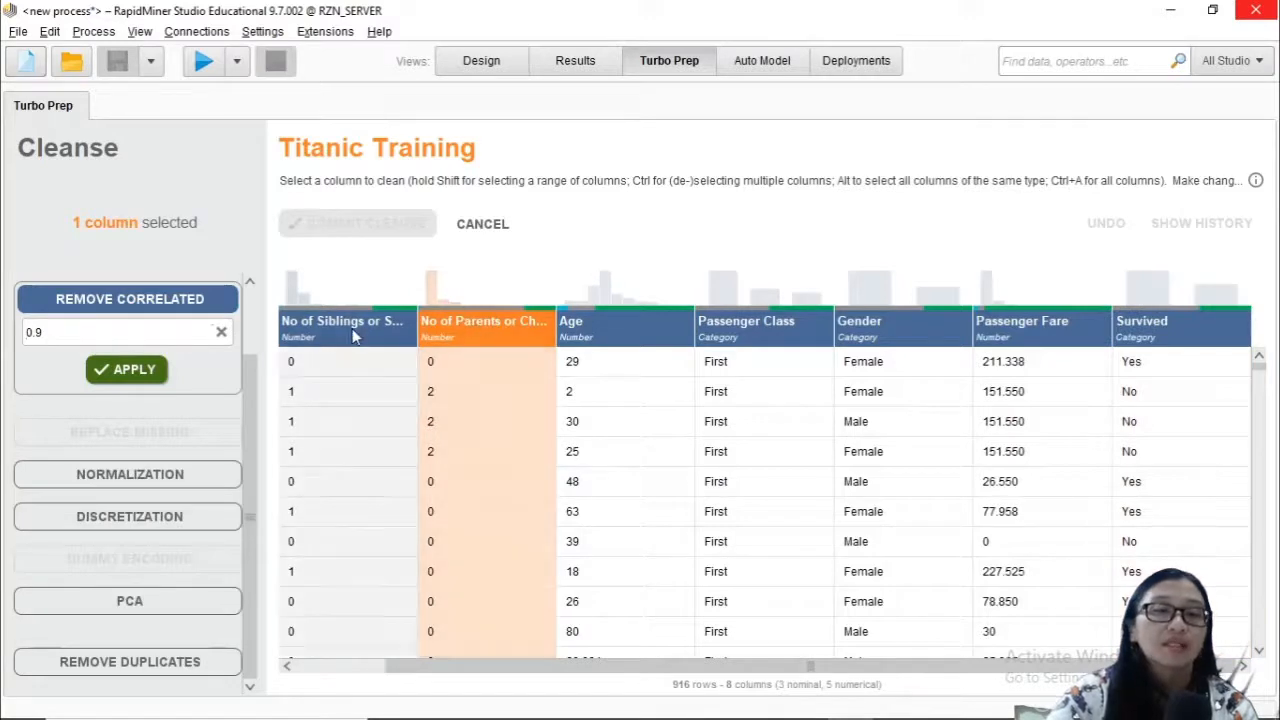
click(352, 337)
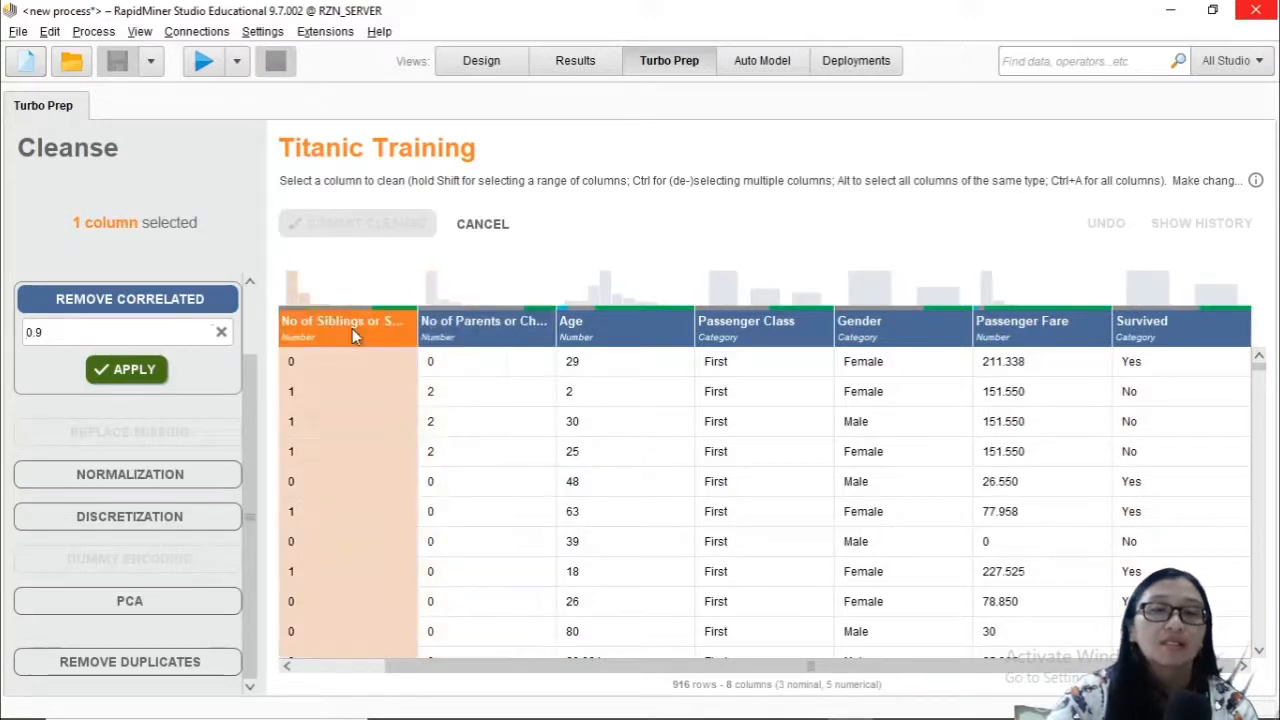
click(359, 667)
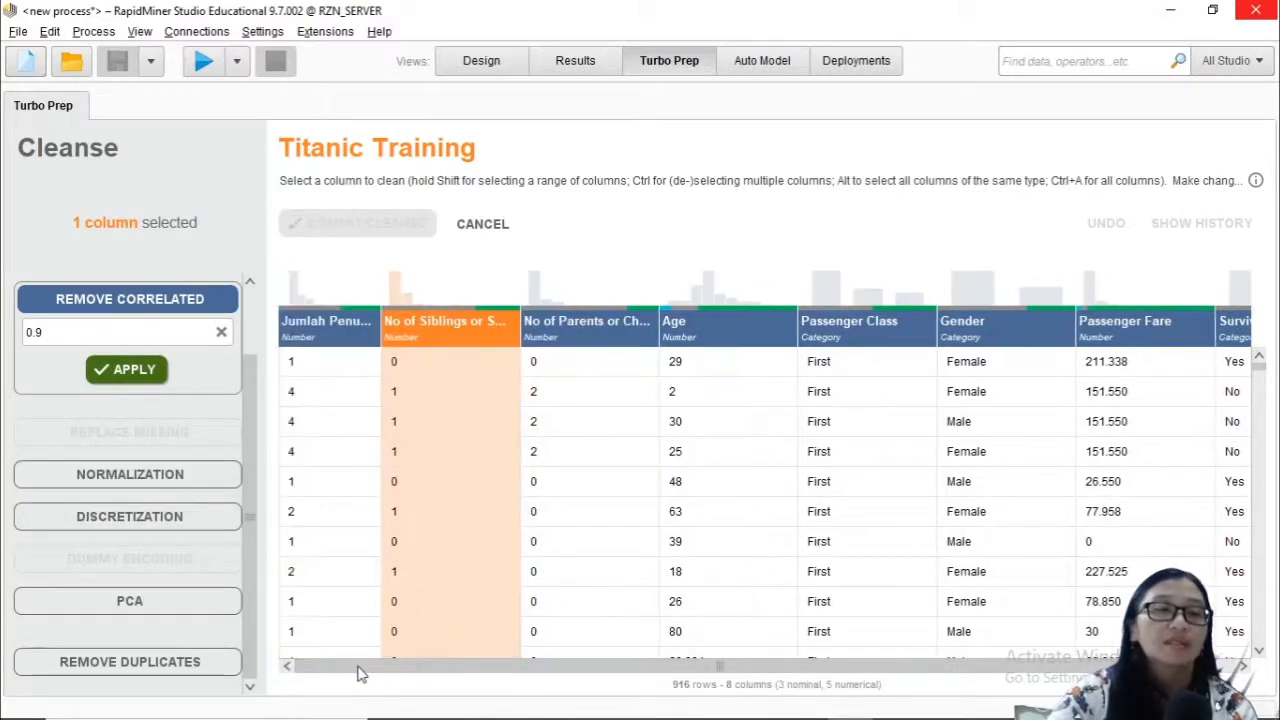
click(336, 345)
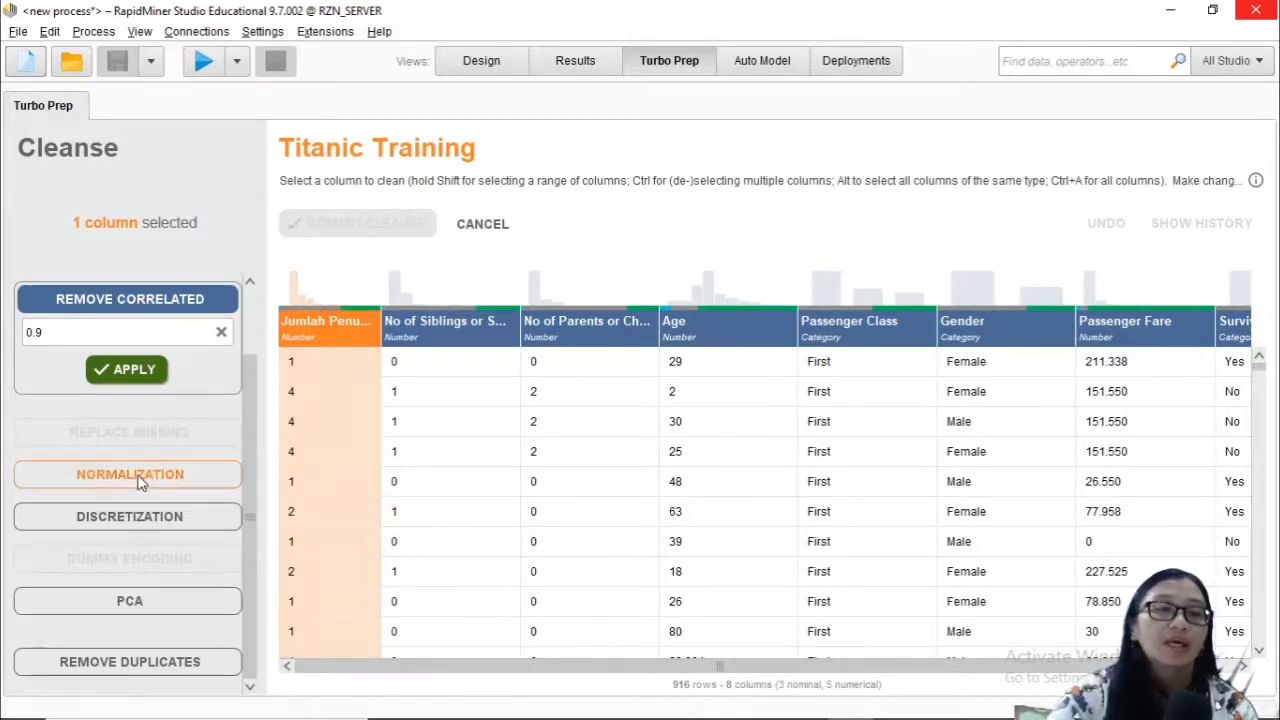
- Compare the Cleanse operations available for the parents, Age, Passenger Class, Gender and Survived columns
click(221, 331)
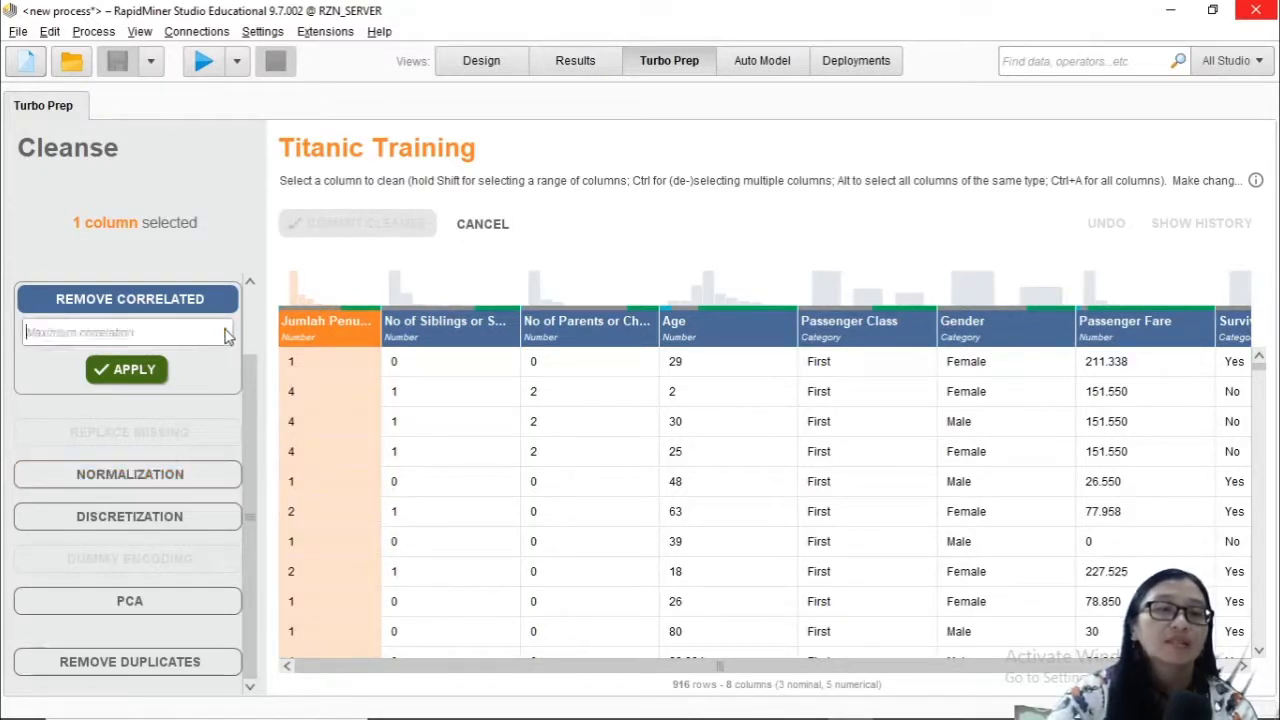
click(246, 284)
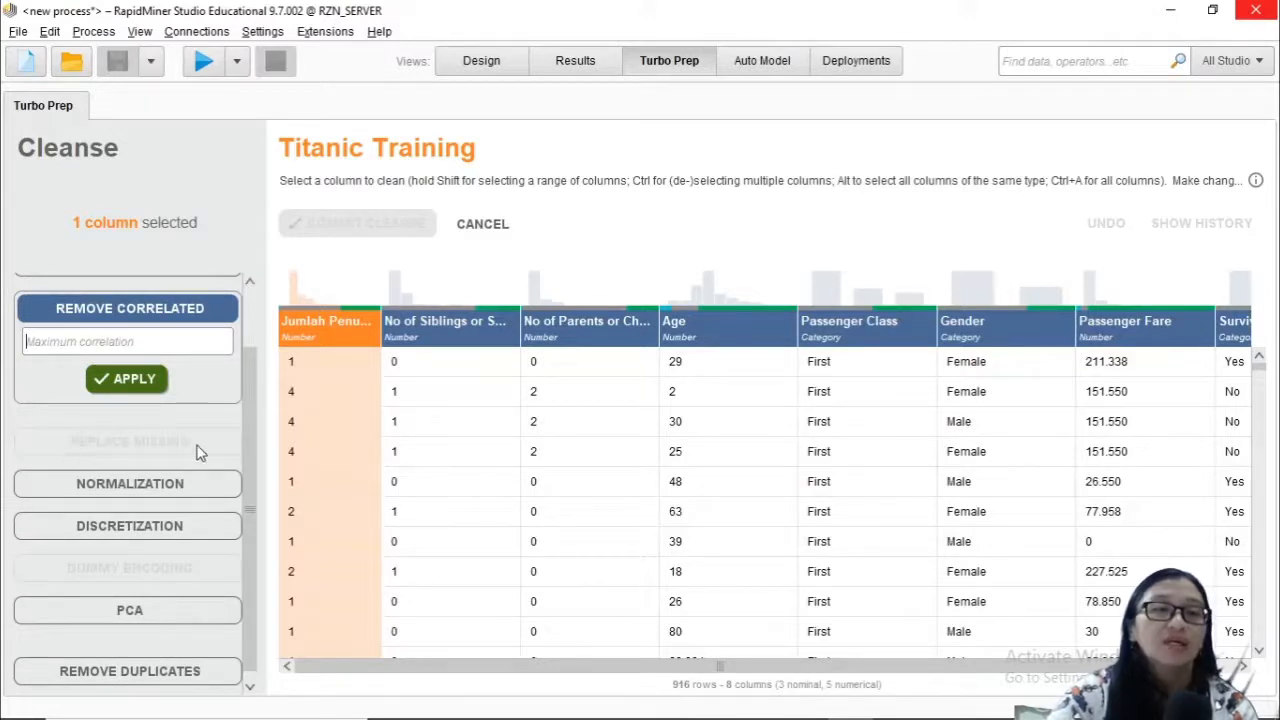
click(467, 322)
click(590, 322)
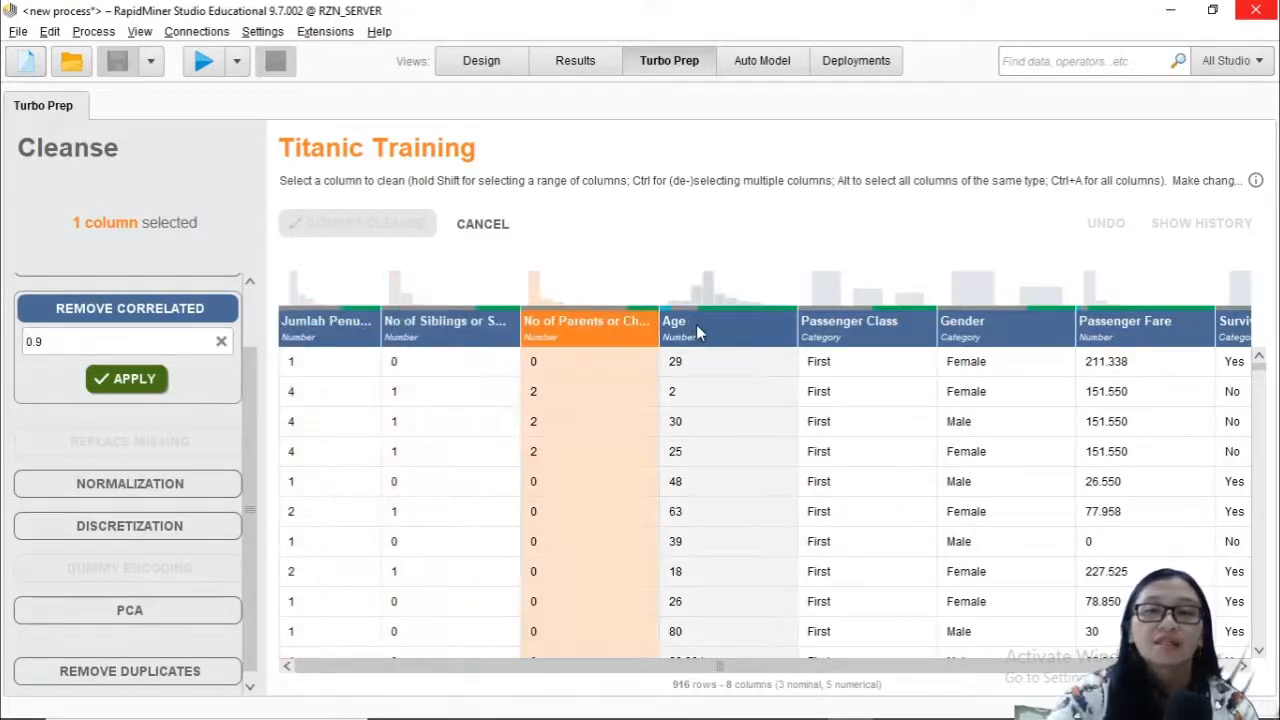
click(696, 324)
click(845, 330)
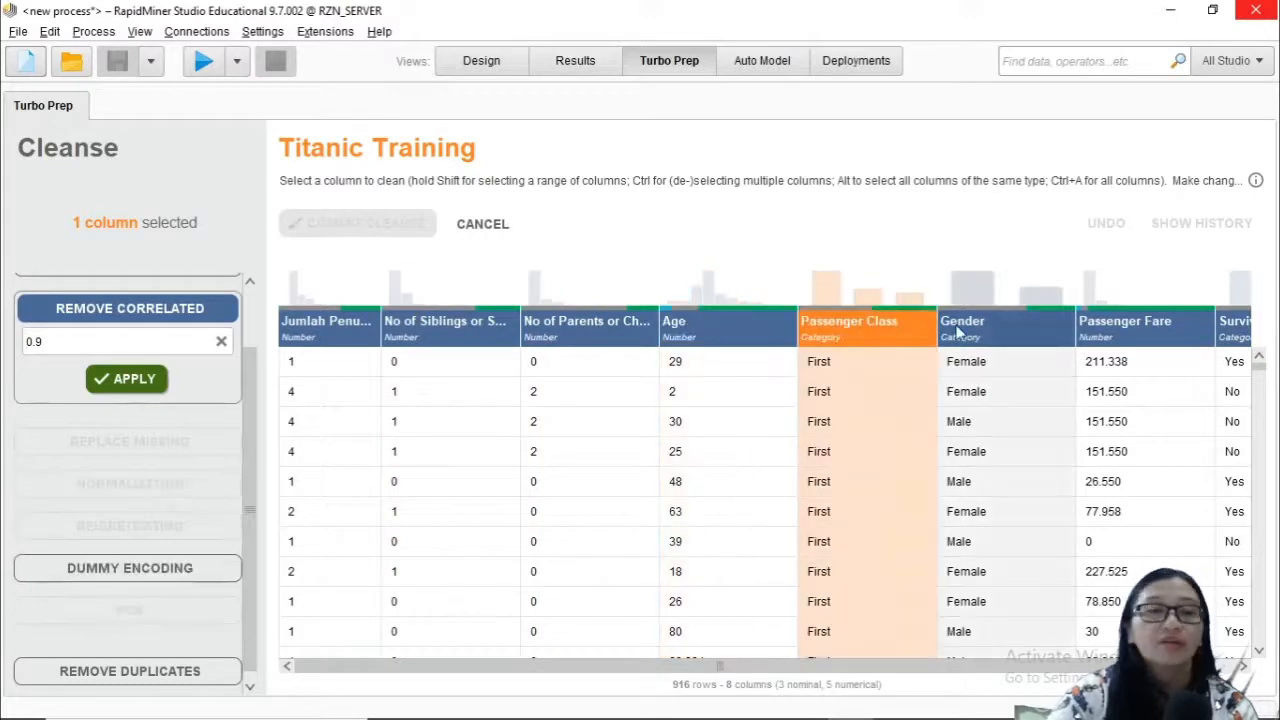
click(974, 326)
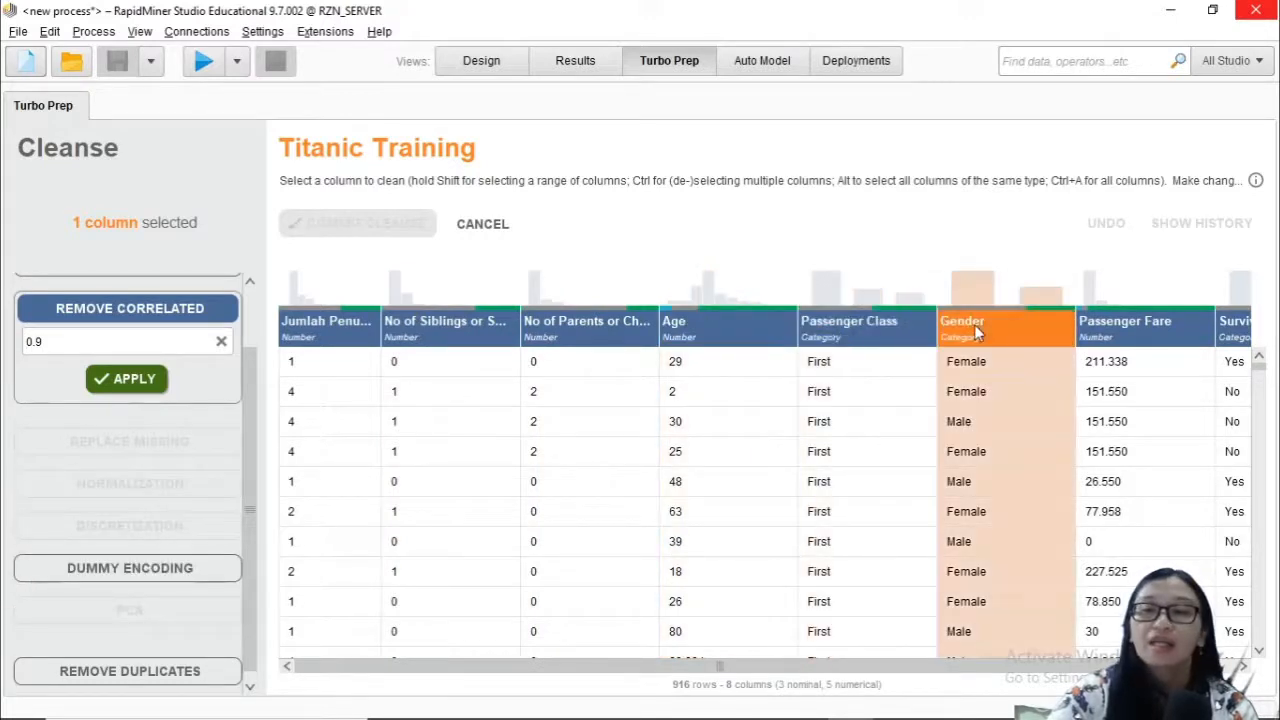
click(1236, 330)
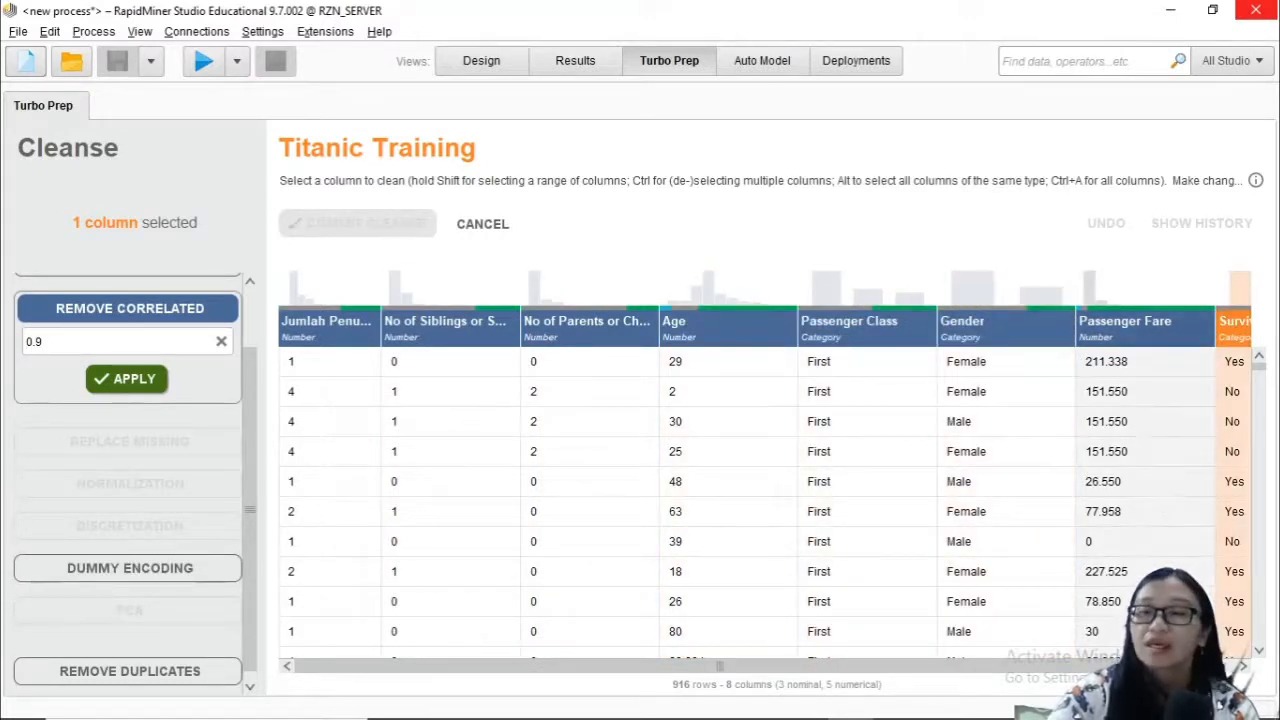
- Look through the rows and columns of Titanic Training and leave the Cleanse view without committing
drag(1130, 666, 1226, 666)
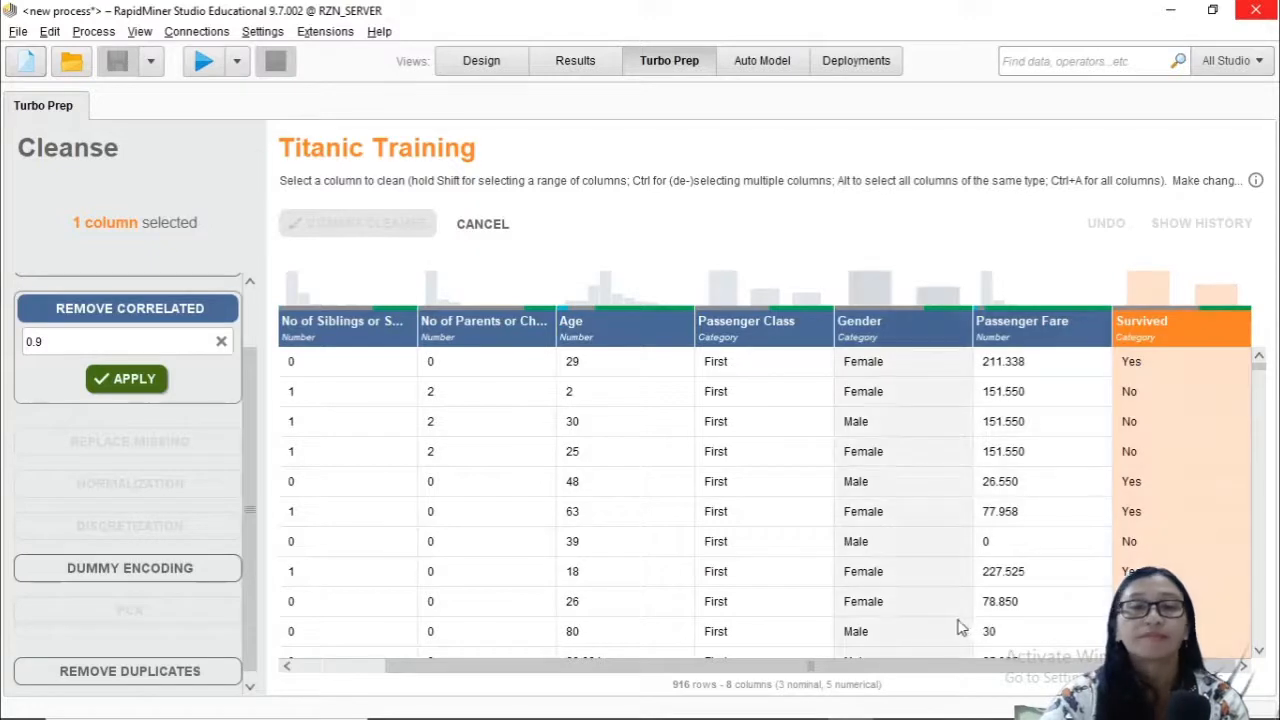
drag(963, 669, 690, 695)
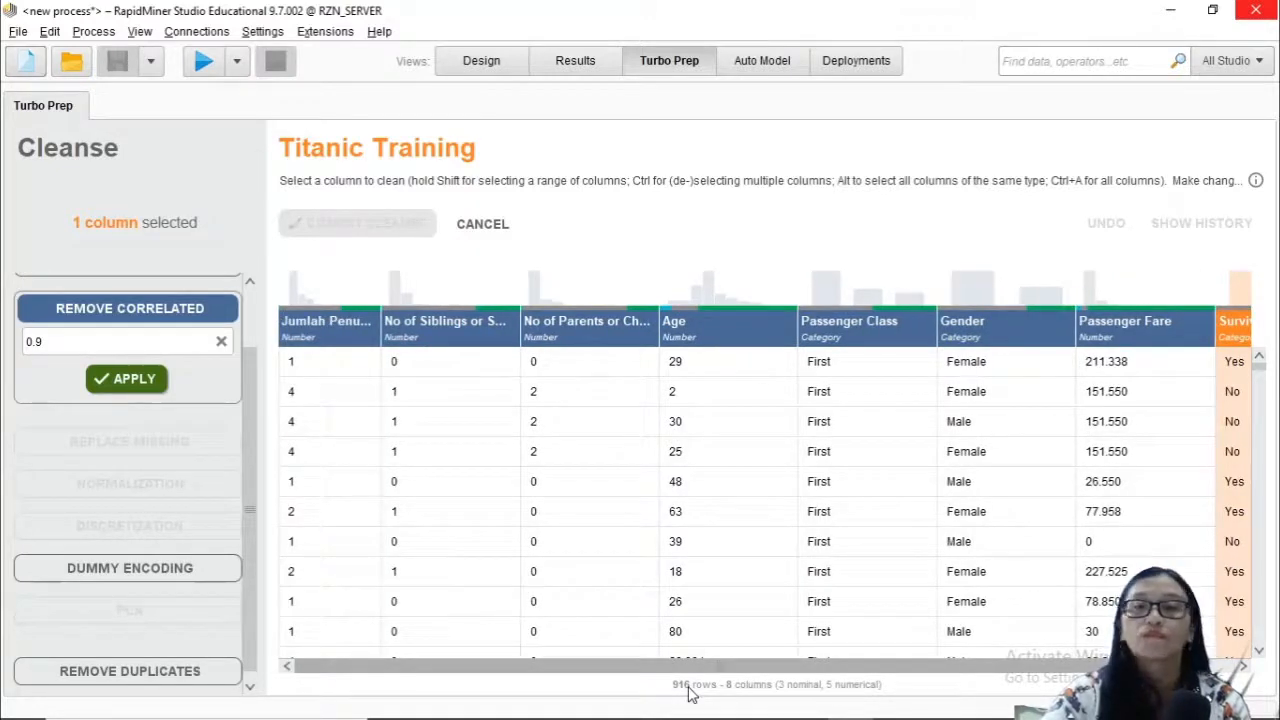
drag(690, 692, 1055, 660)
click(1263, 643)
click(1263, 643)
click(1263, 643)
click(1263, 643)
click(1263, 643)
click(1263, 643)
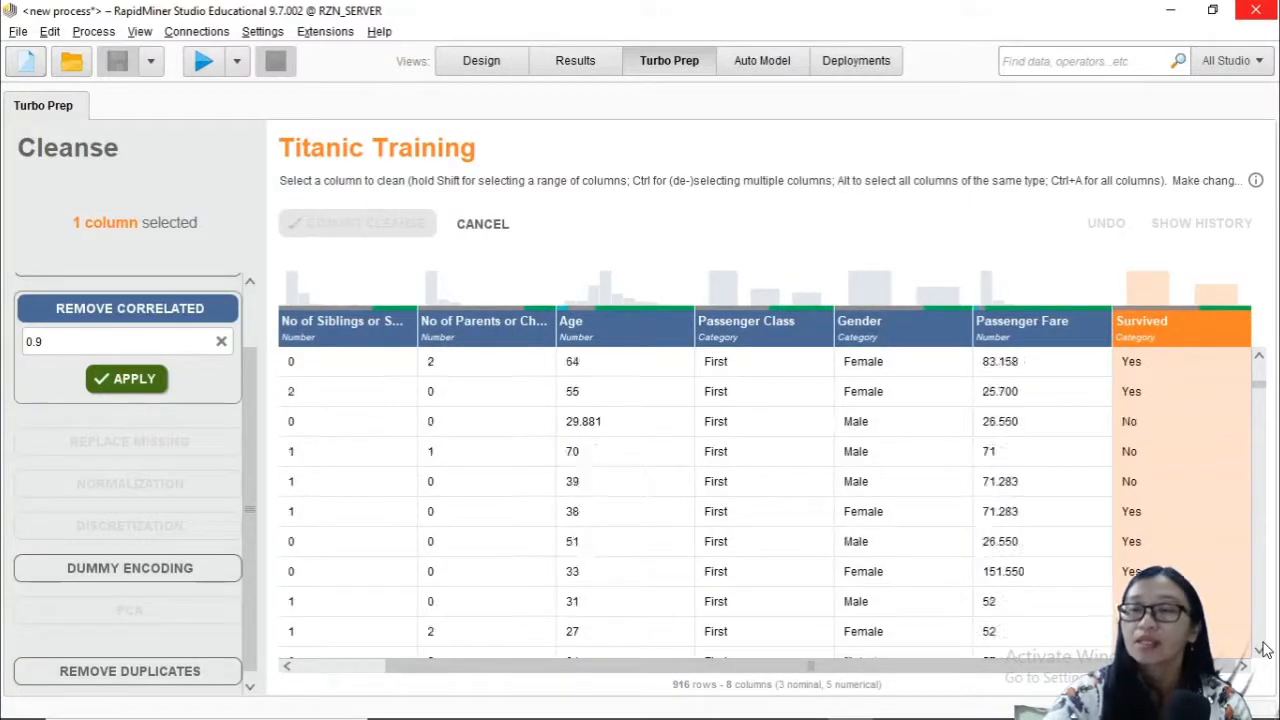
click(1263, 643)
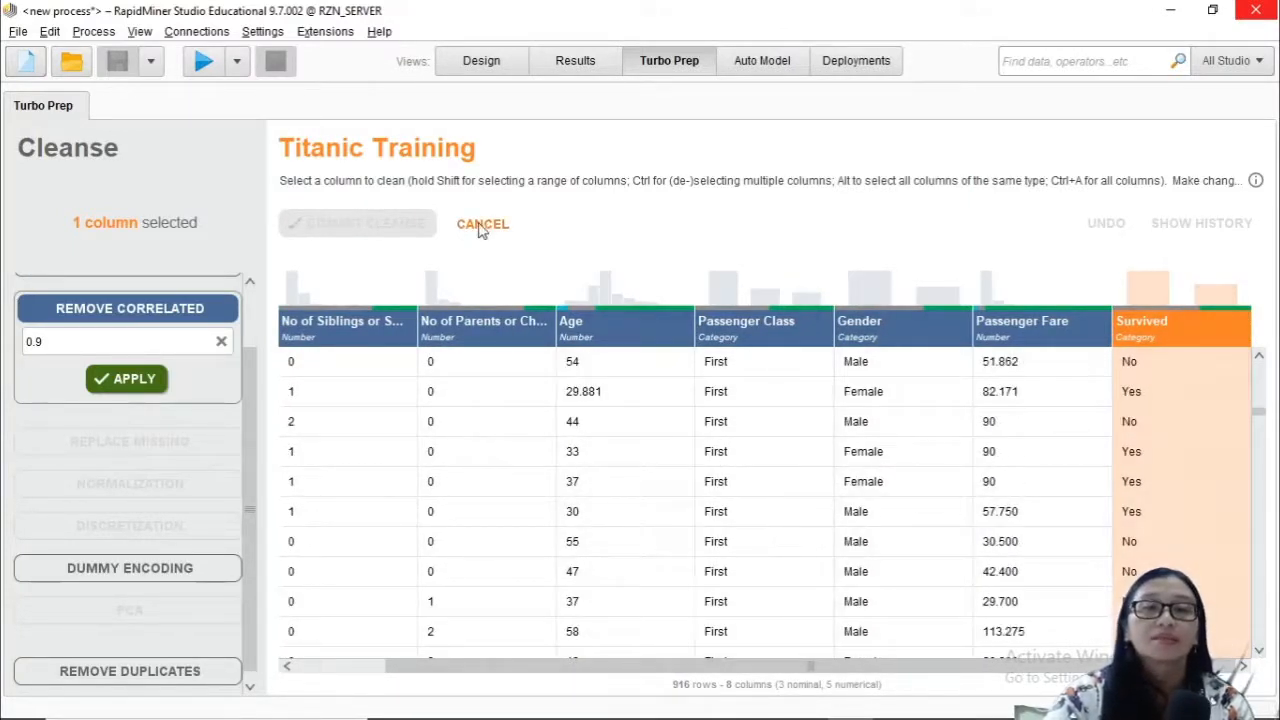
click(482, 224)
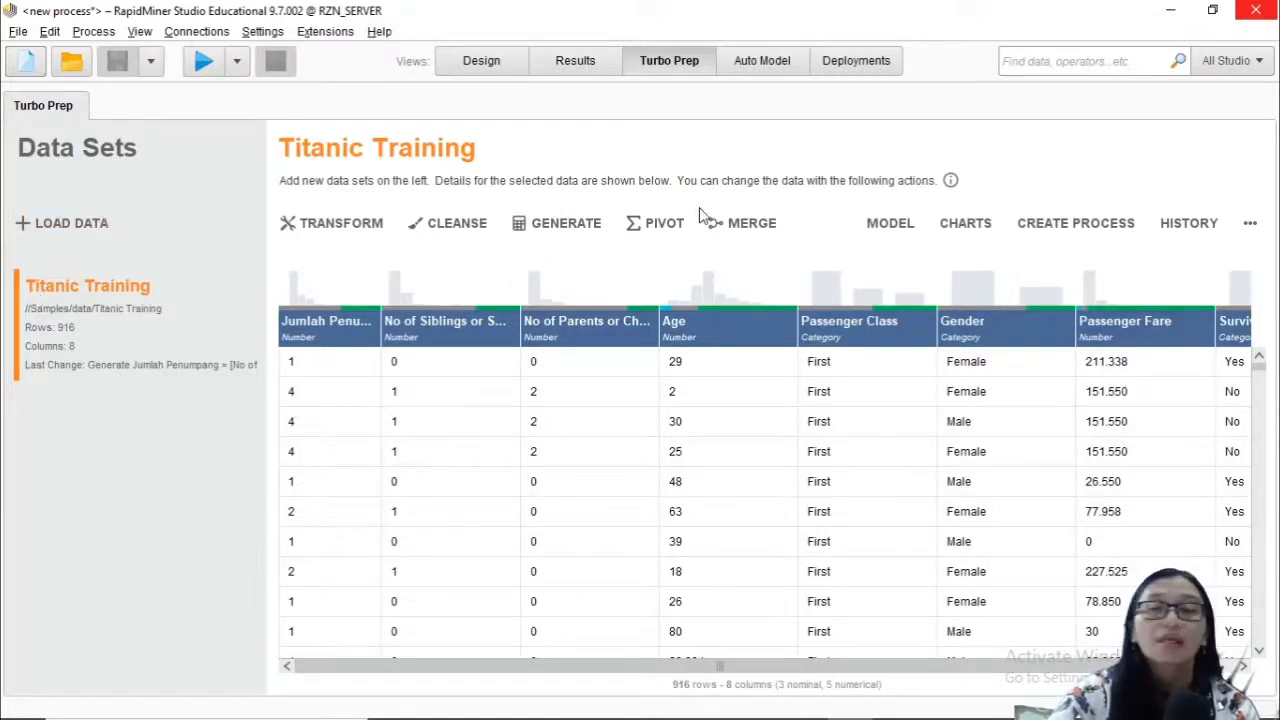
- Load the Titanic sample data set alongside Titanic Training and view its columns through Survived
click(80, 230)
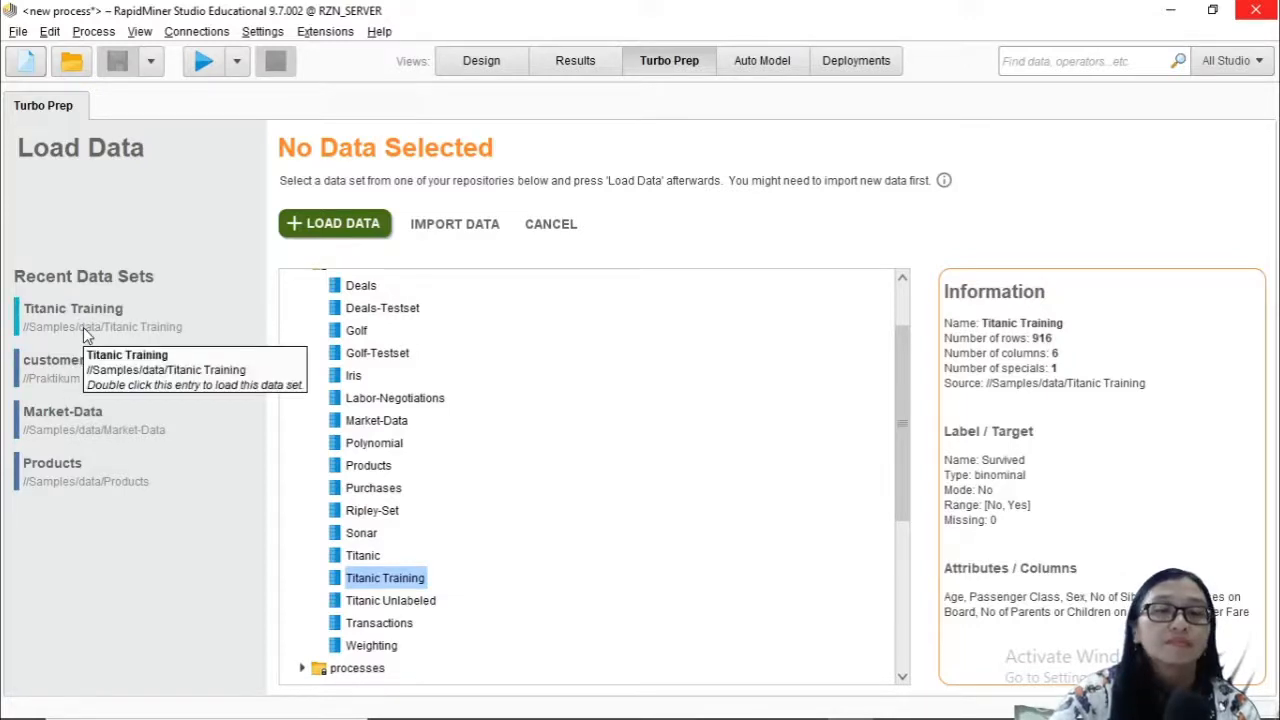
click(364, 556)
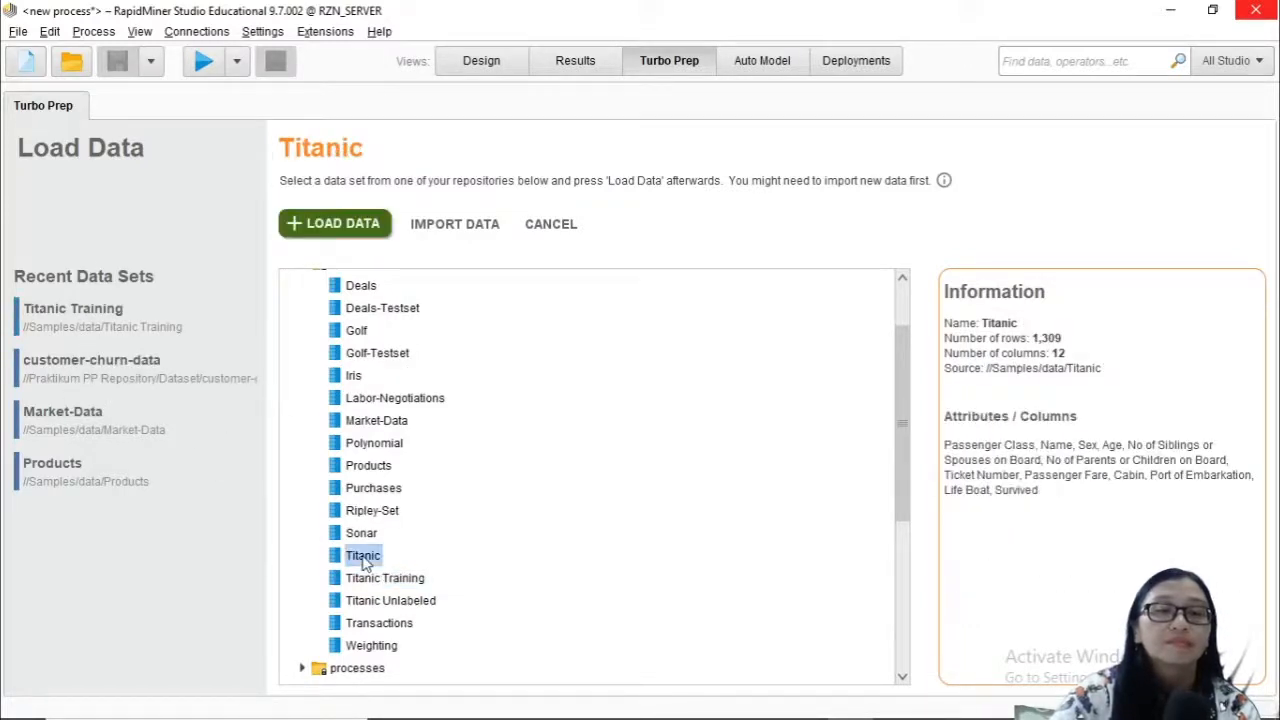
double_click(364, 558)
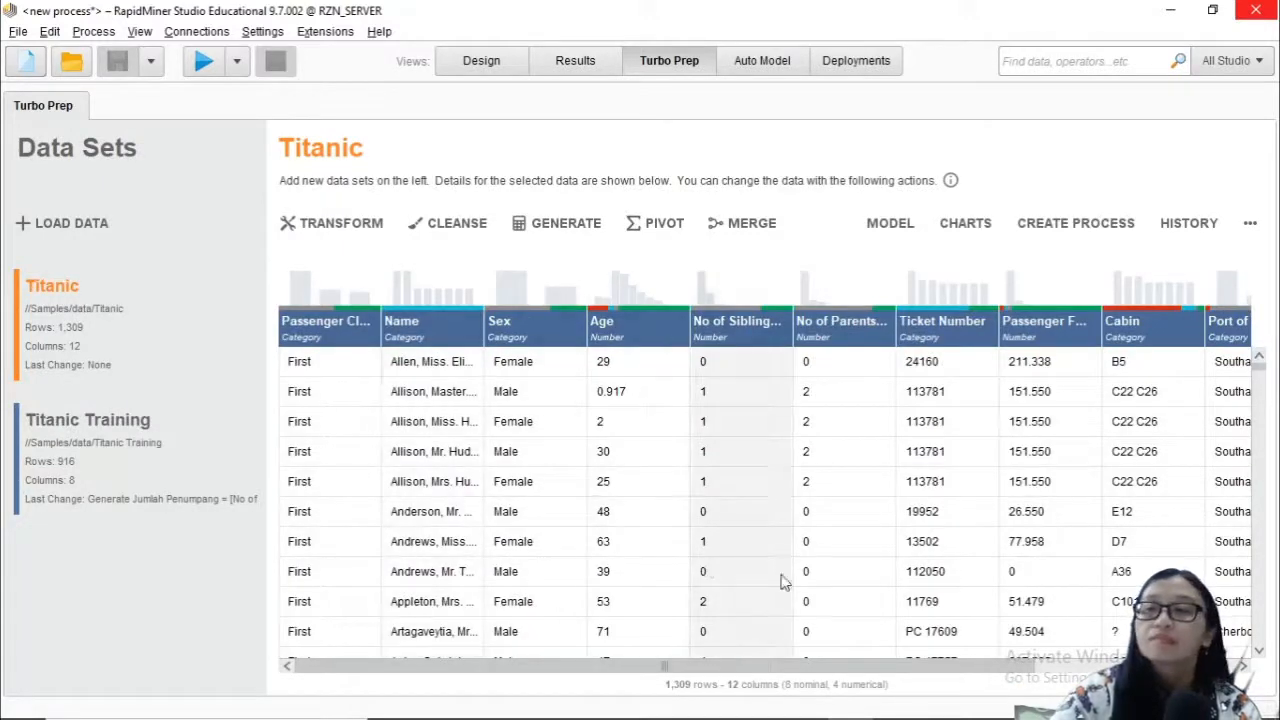
click(1072, 666)
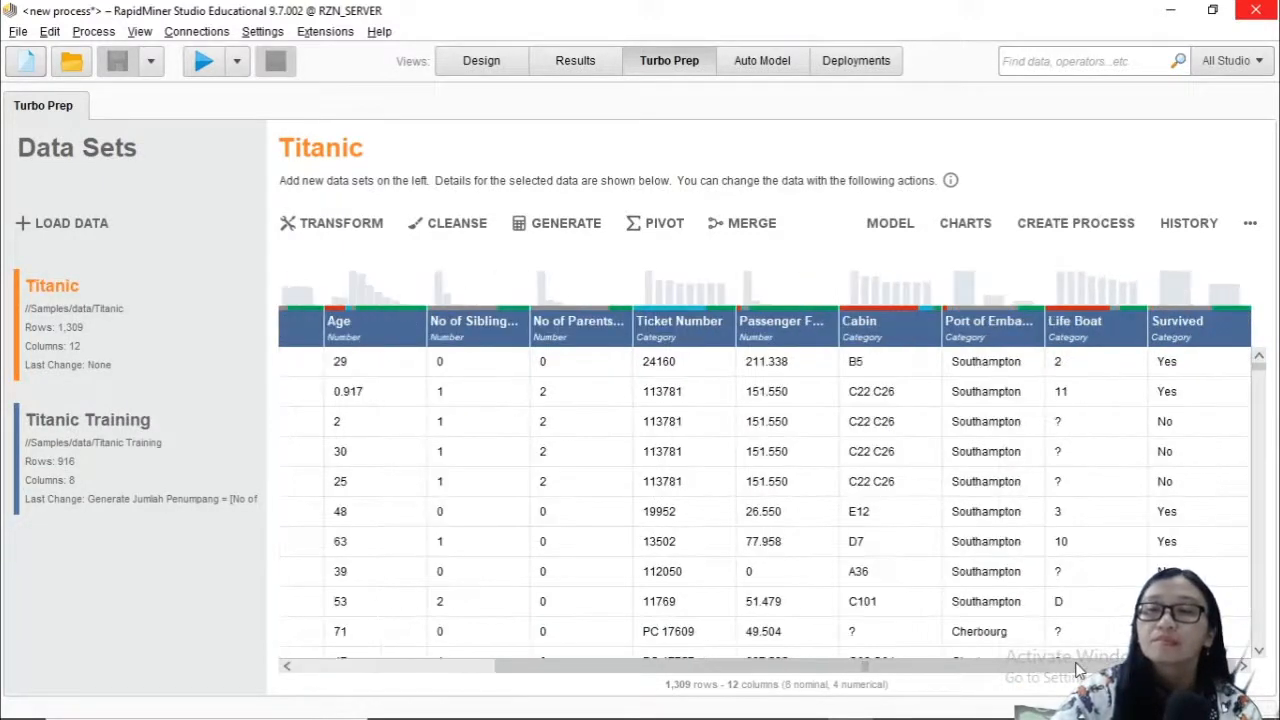
drag(1077, 672, 1106, 667)
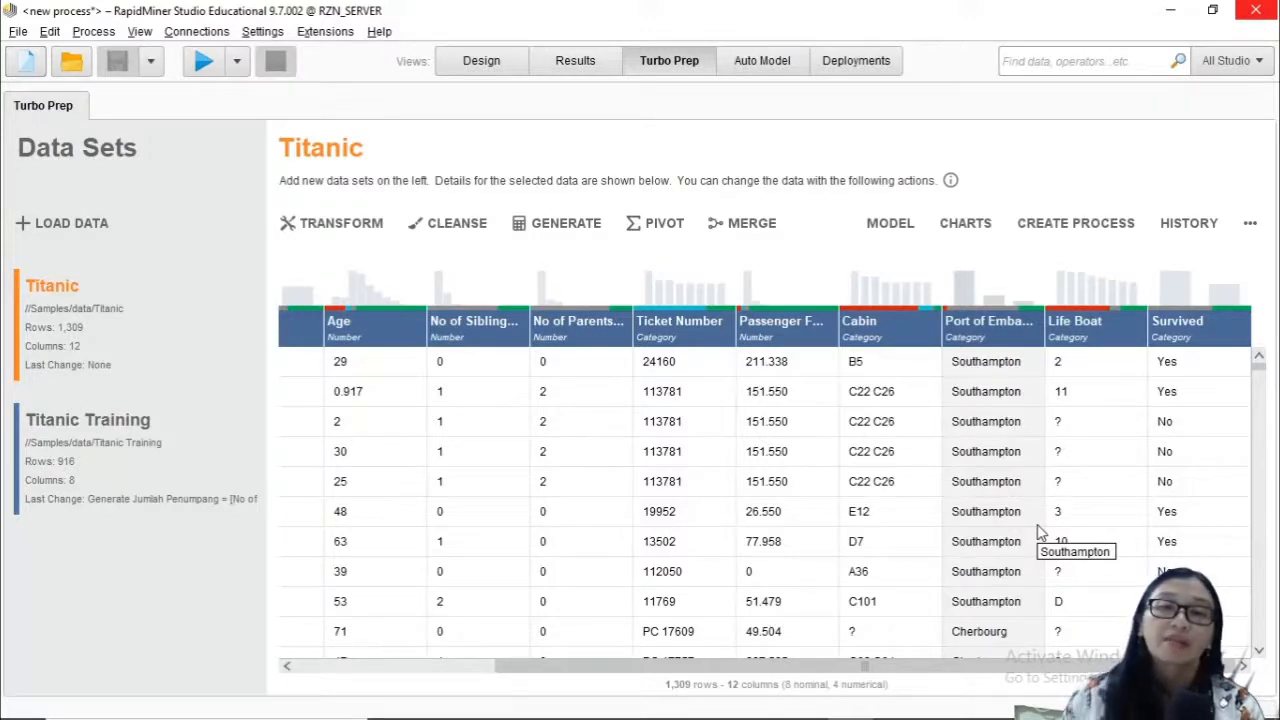
- Remove the Titanic Training data set from the list of working data sets and confirm the removal
click(111, 476)
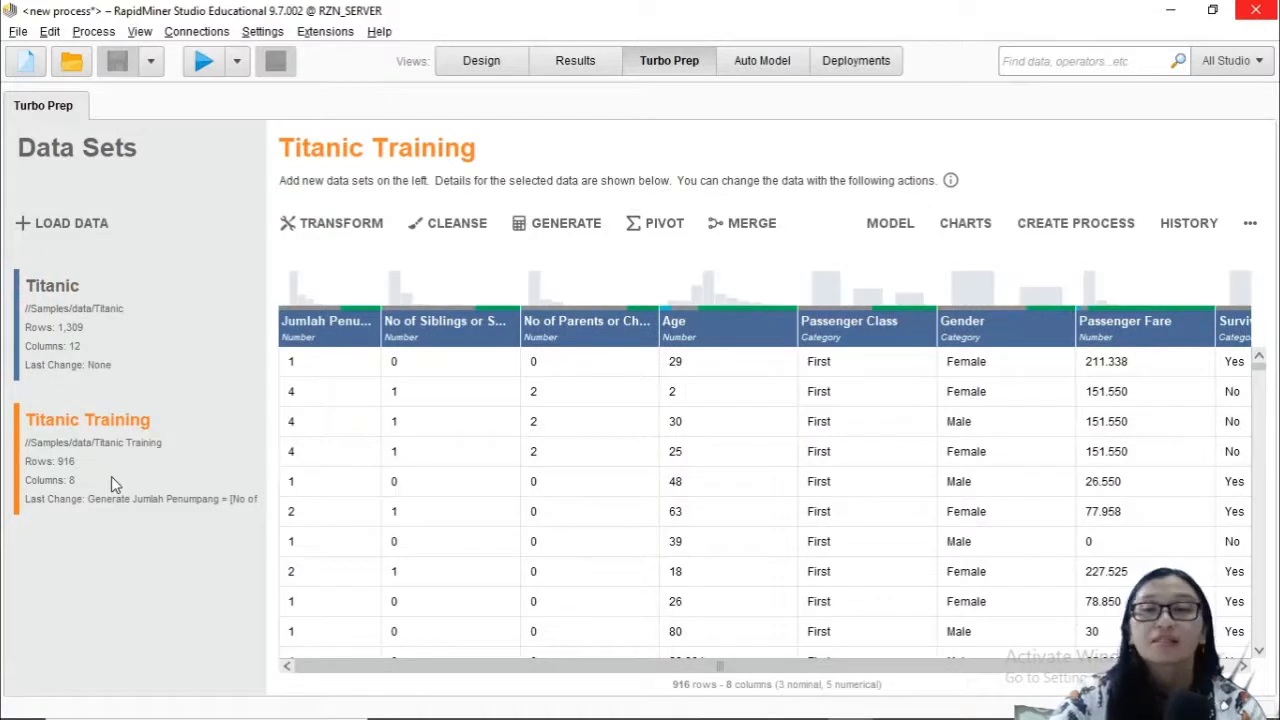
click(1250, 224)
click(1240, 322)
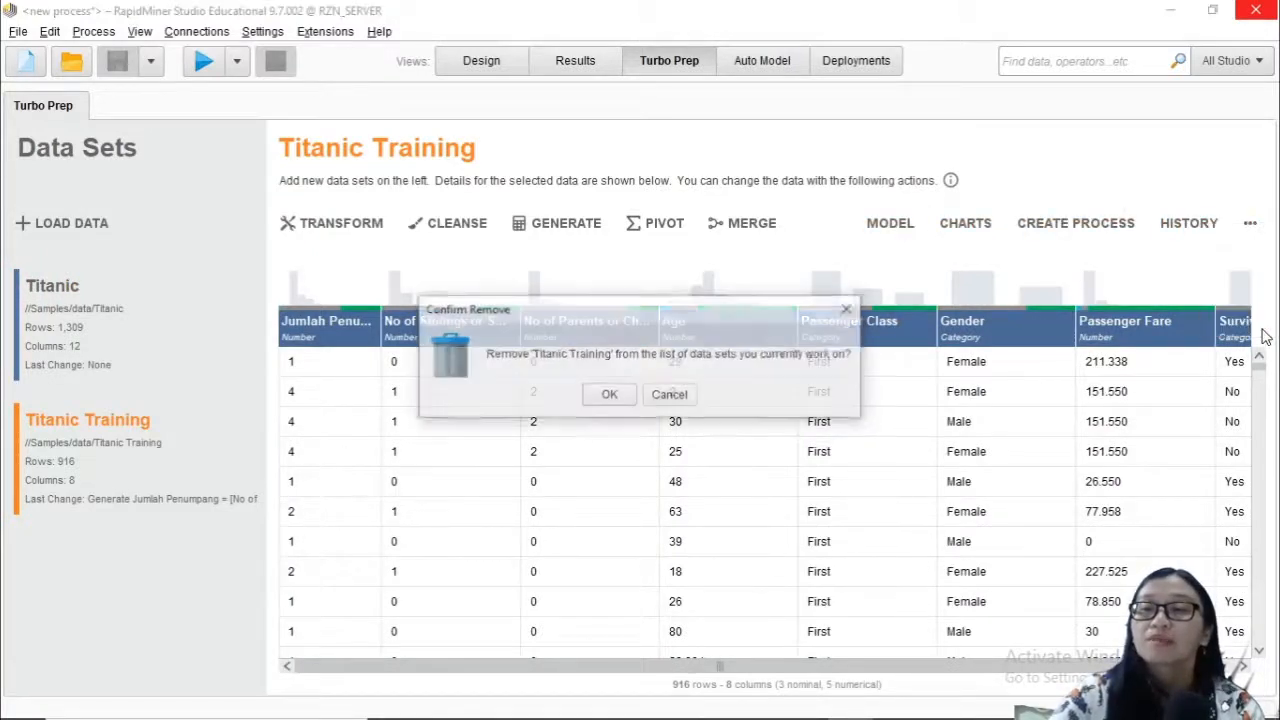
click(598, 398)
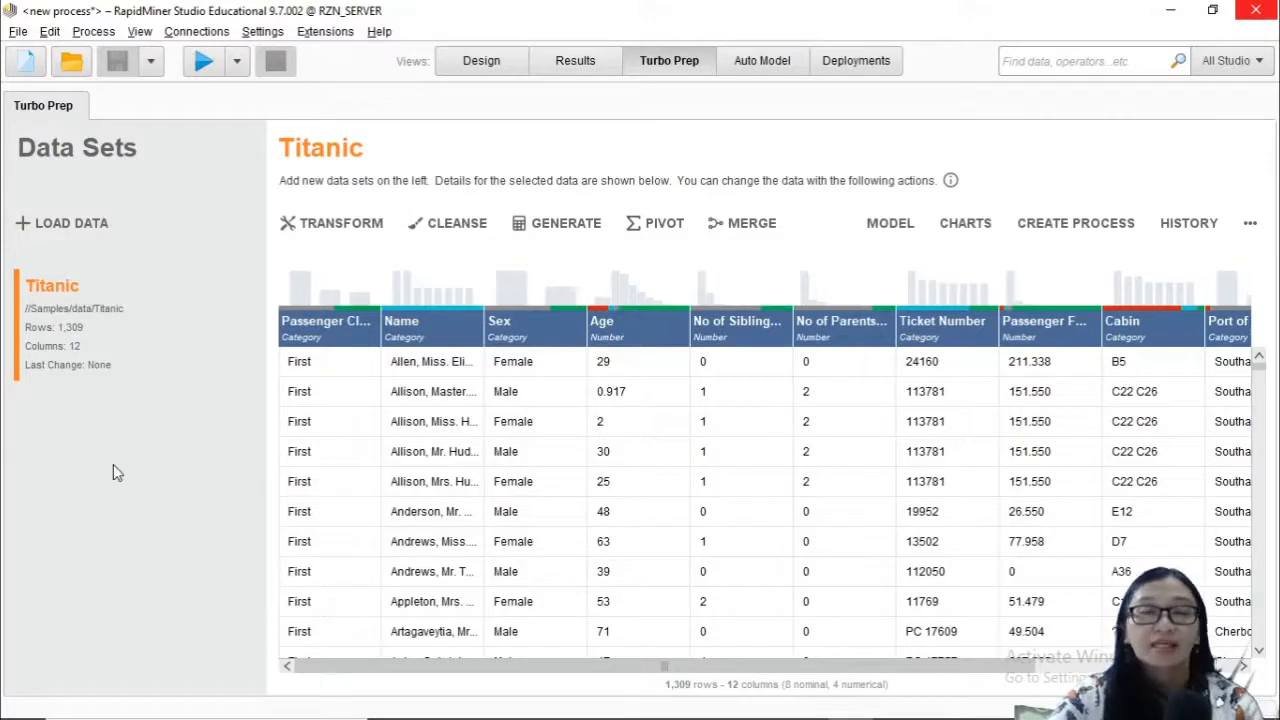
- Examine the quality measures of the Age, Cabin and Life Boat columns in the Titanic data
mouse_move(620, 330)
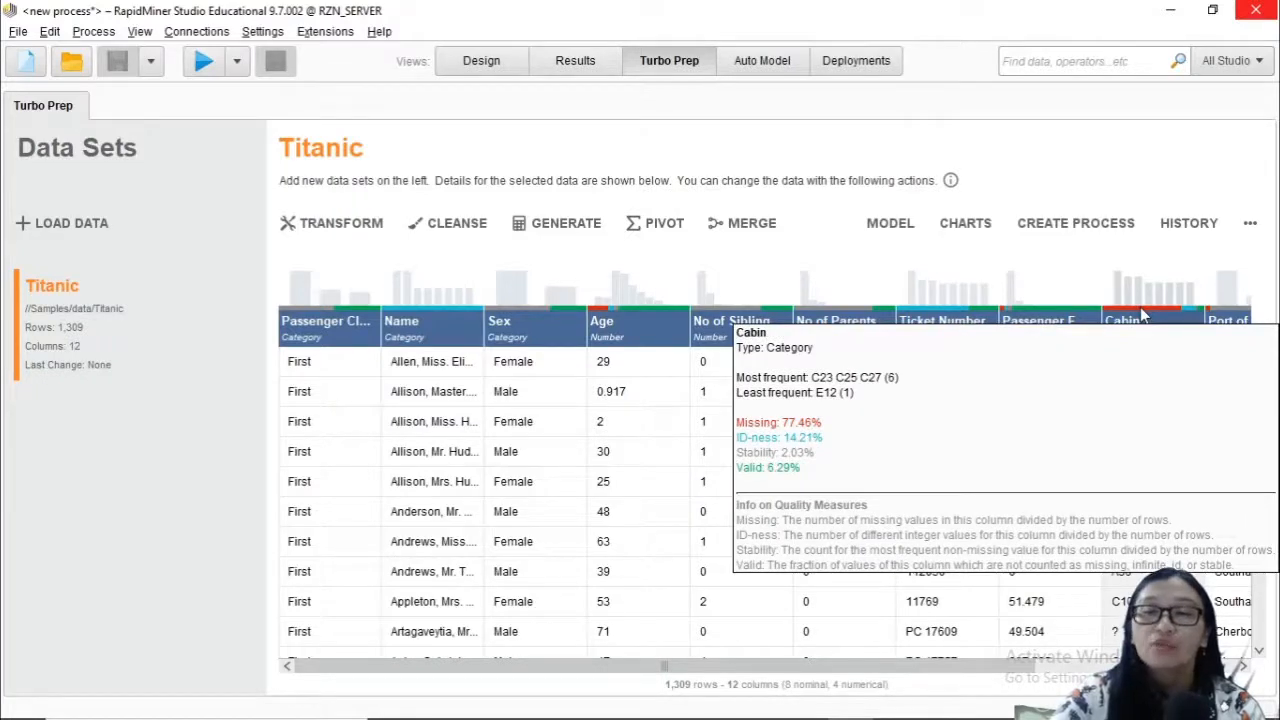
drag(983, 667, 1190, 667)
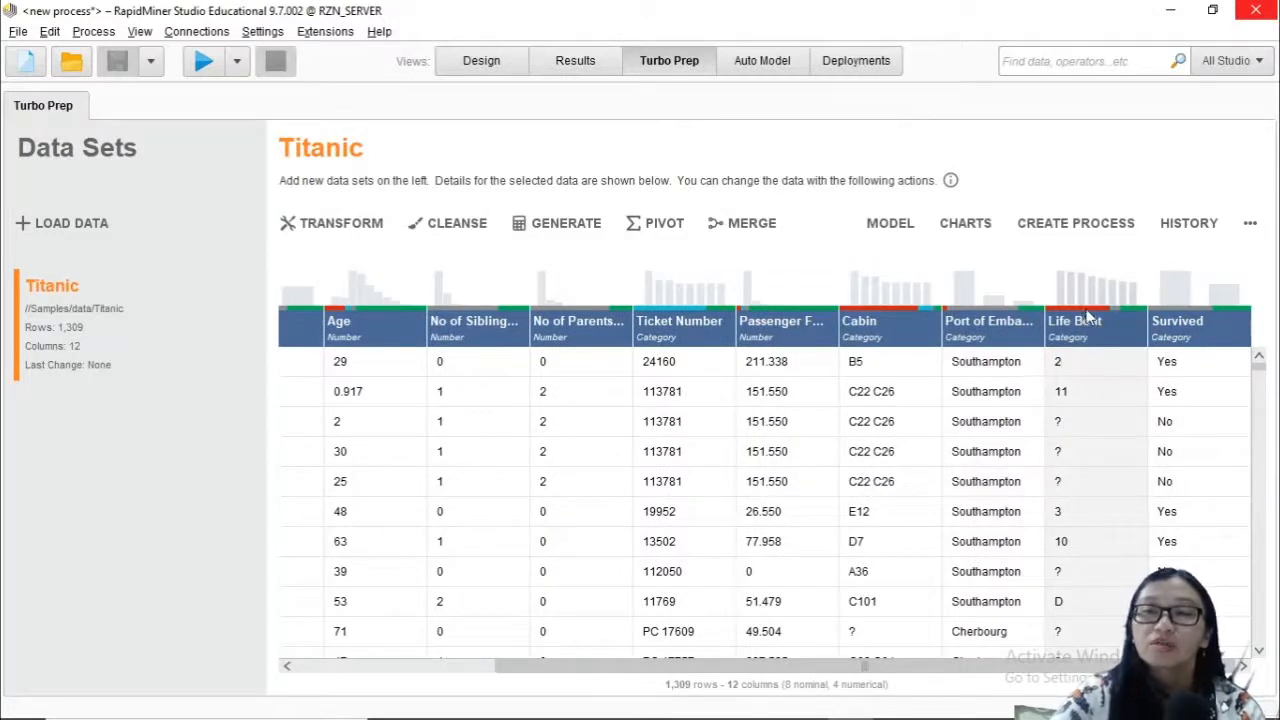
mouse_move(1088, 316)
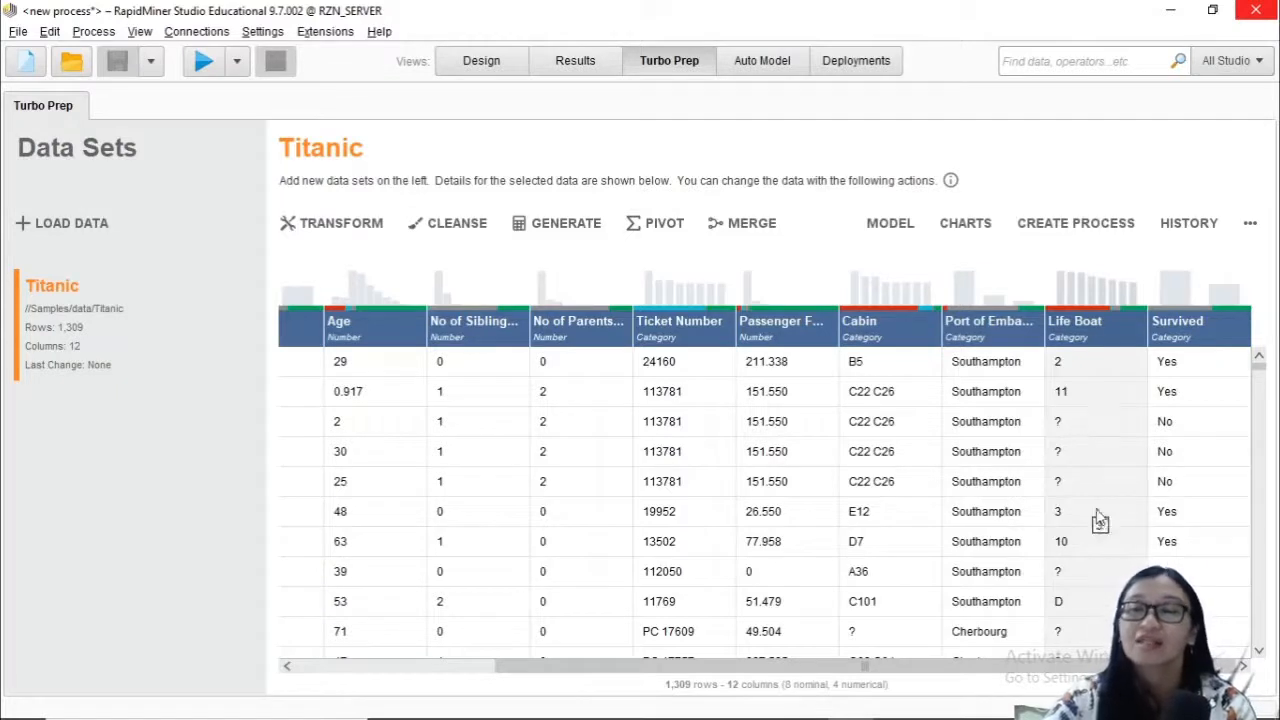
mouse_move(1092, 352)
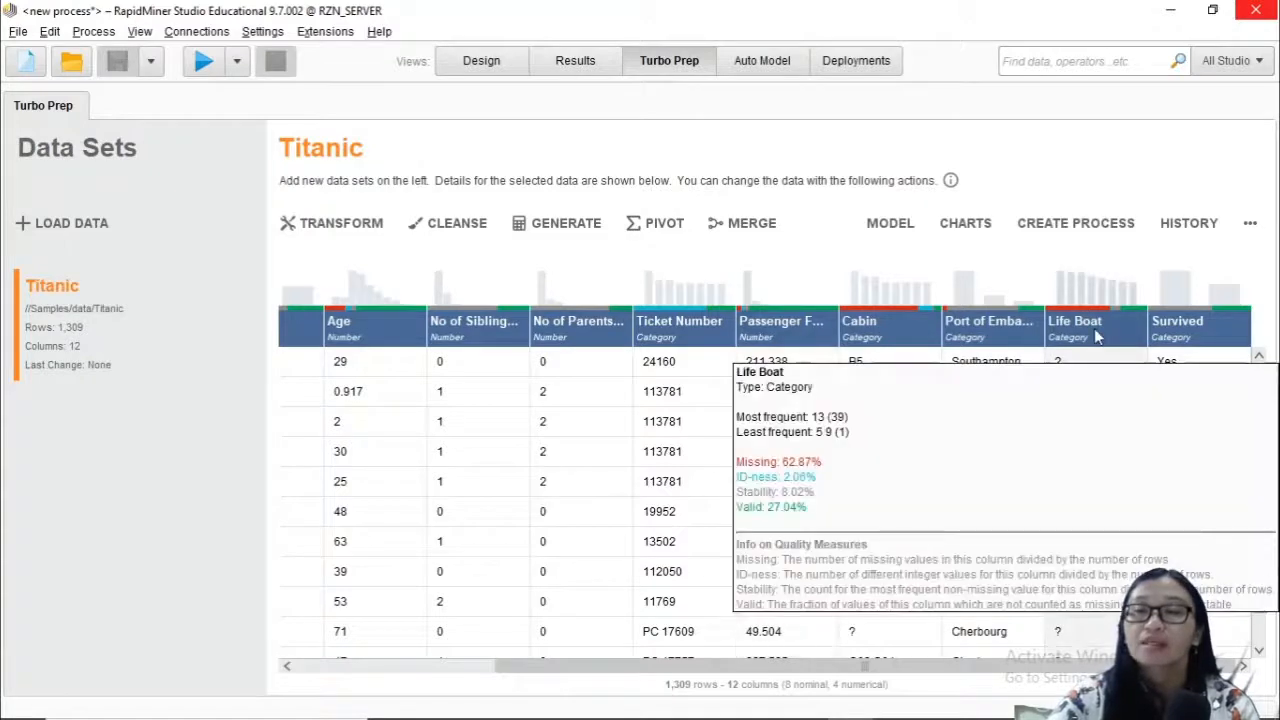
click(1097, 337)
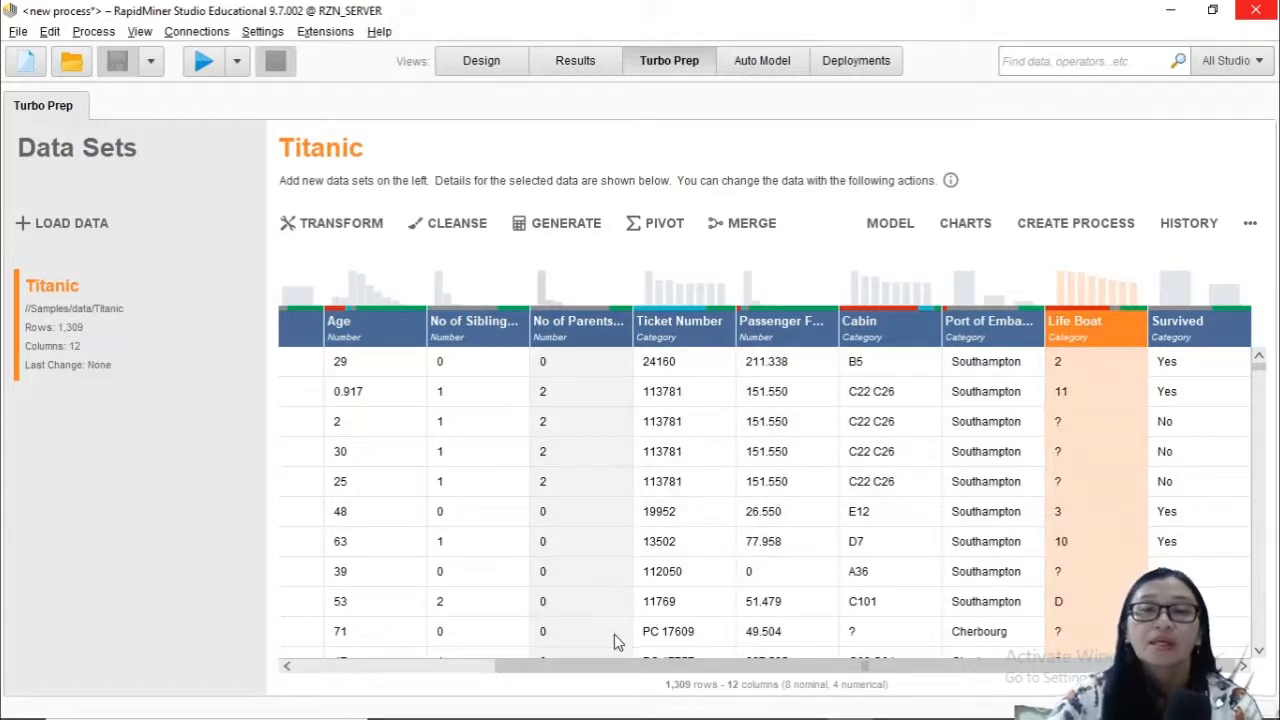
drag(610, 662, 677, 662)
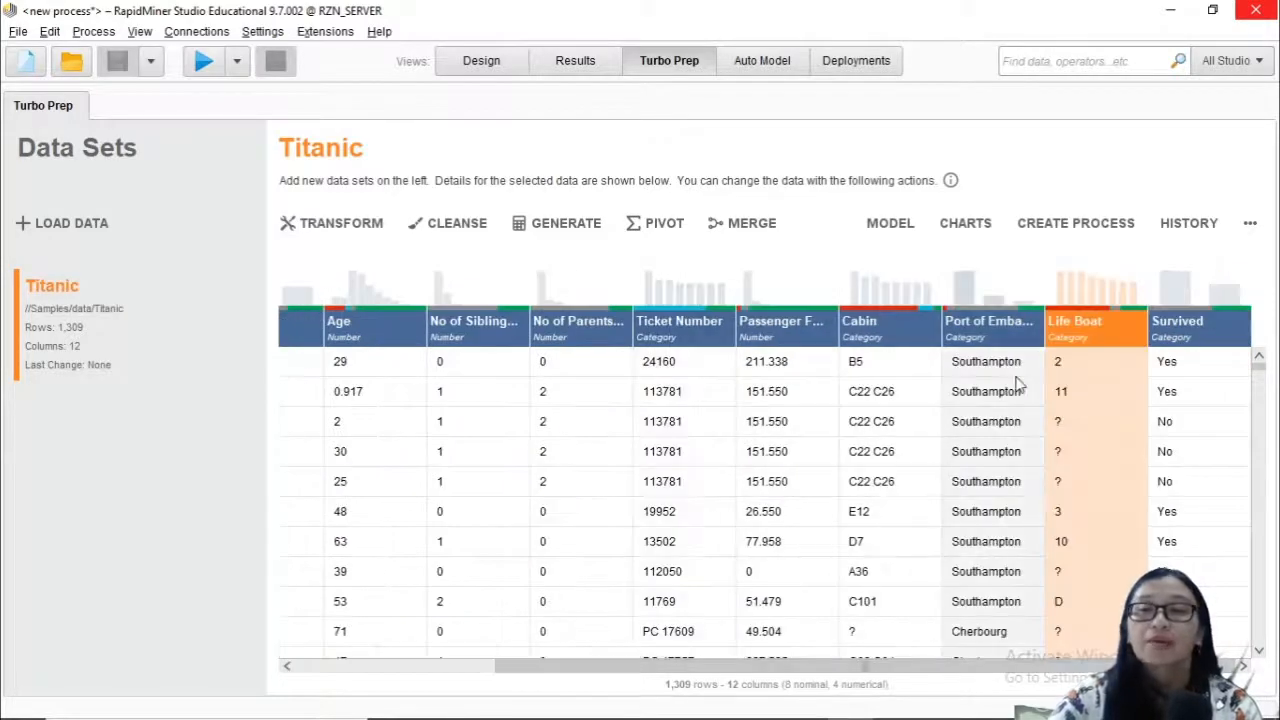
- Open Cleanse for Titanic, check the operations available for Ticket Number and select the Life Boat column
click(470, 228)
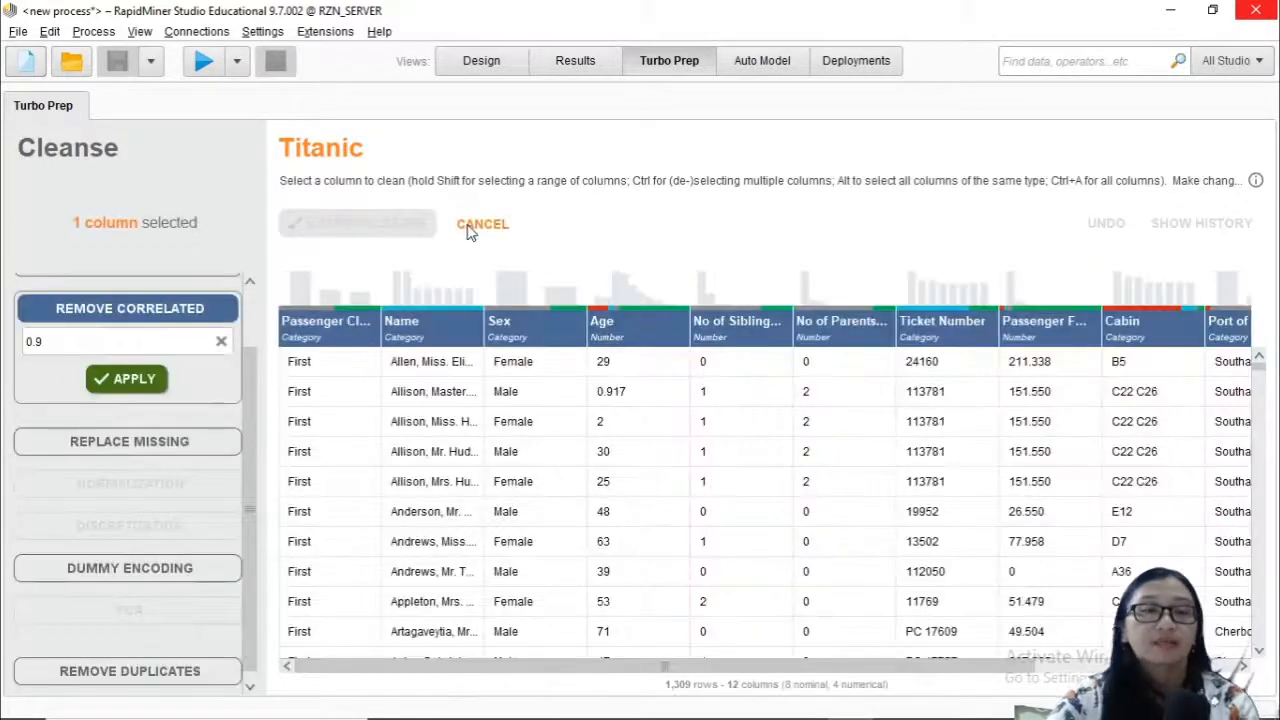
scroll(190, 440, down, 1)
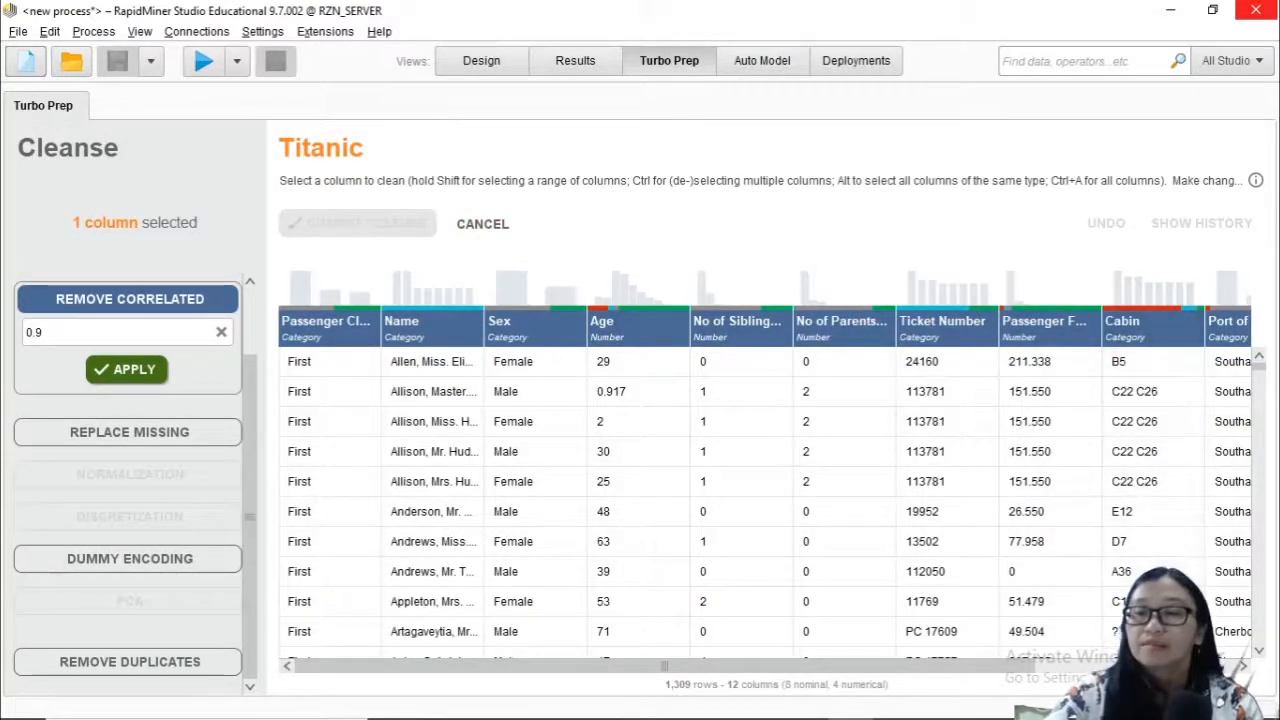
click(1150, 666)
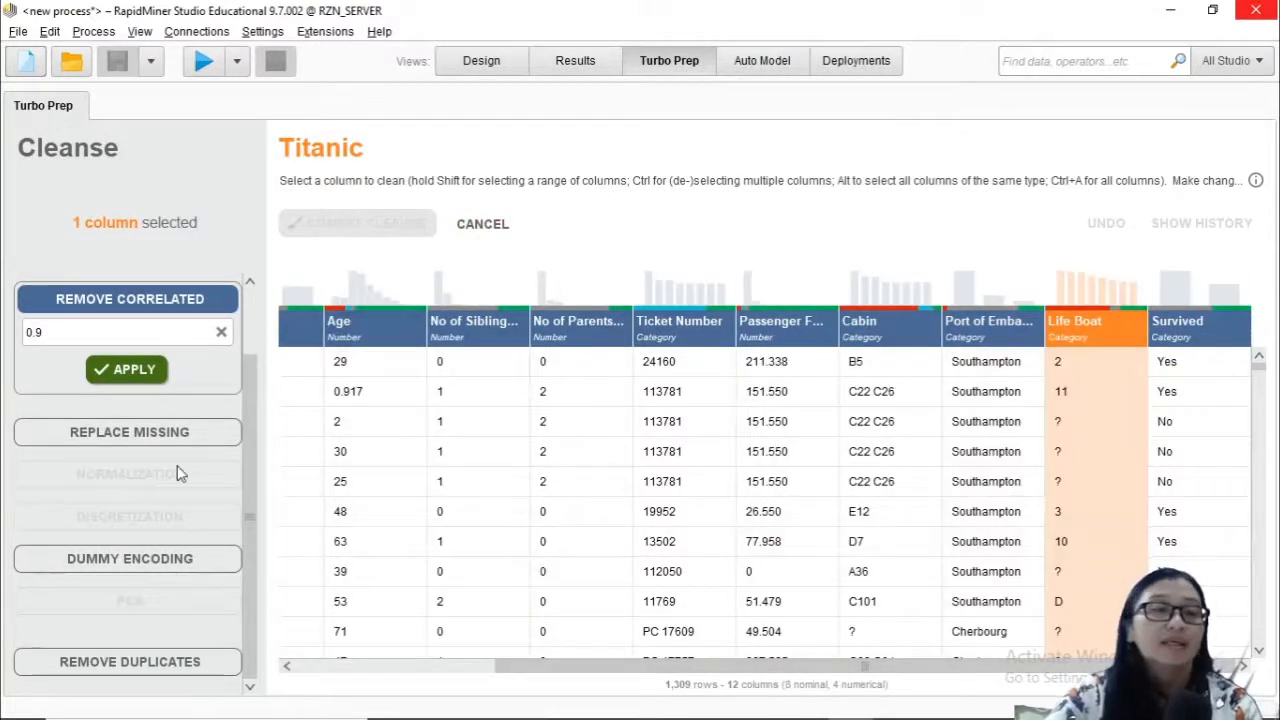
click(697, 545)
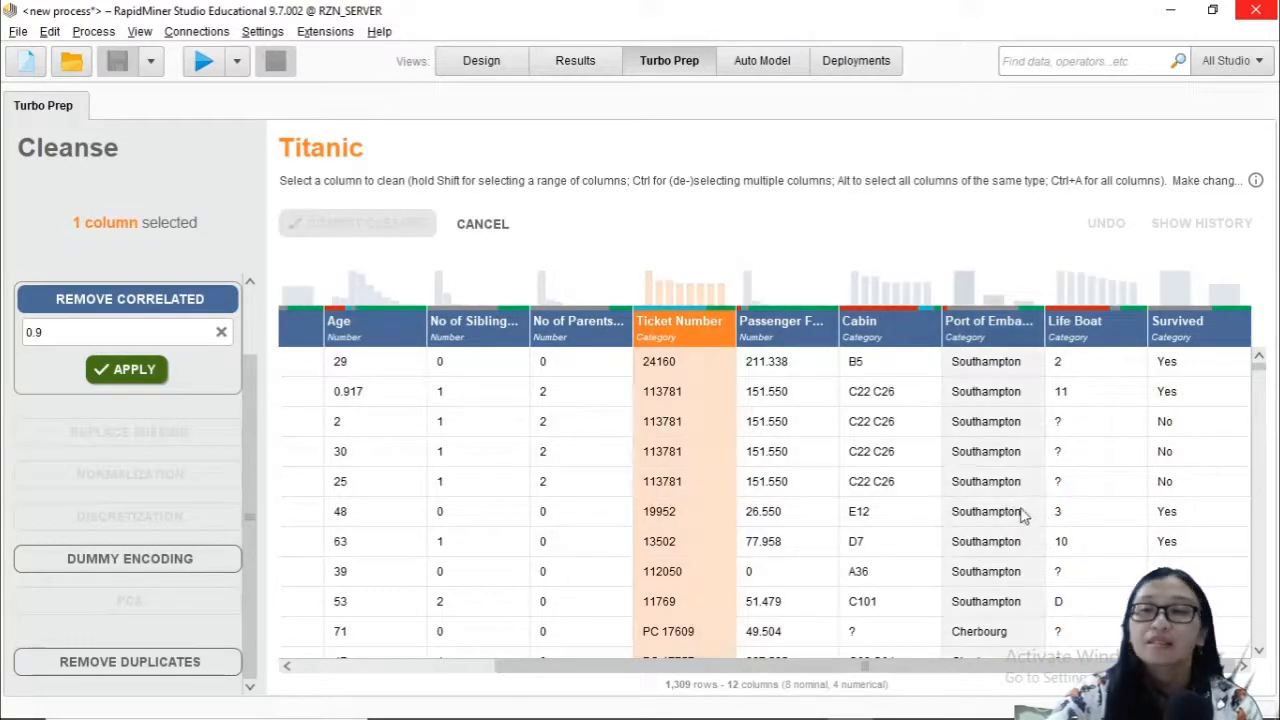
click(1079, 533)
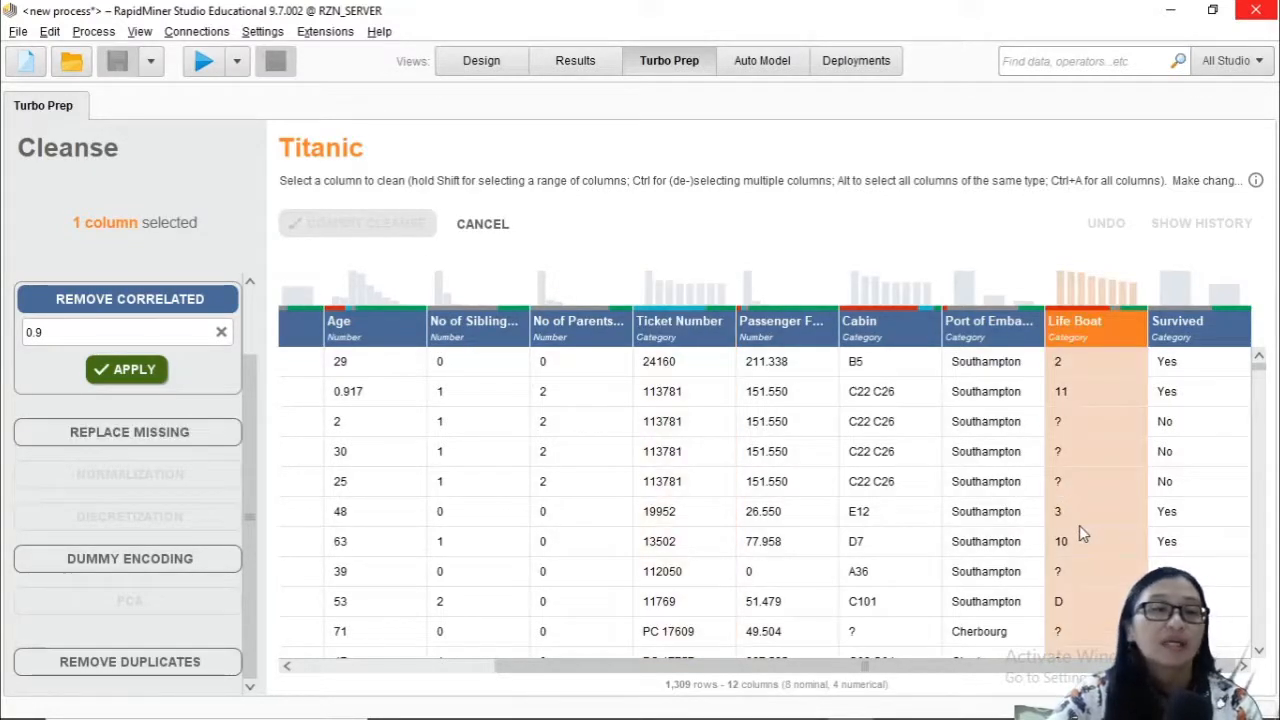
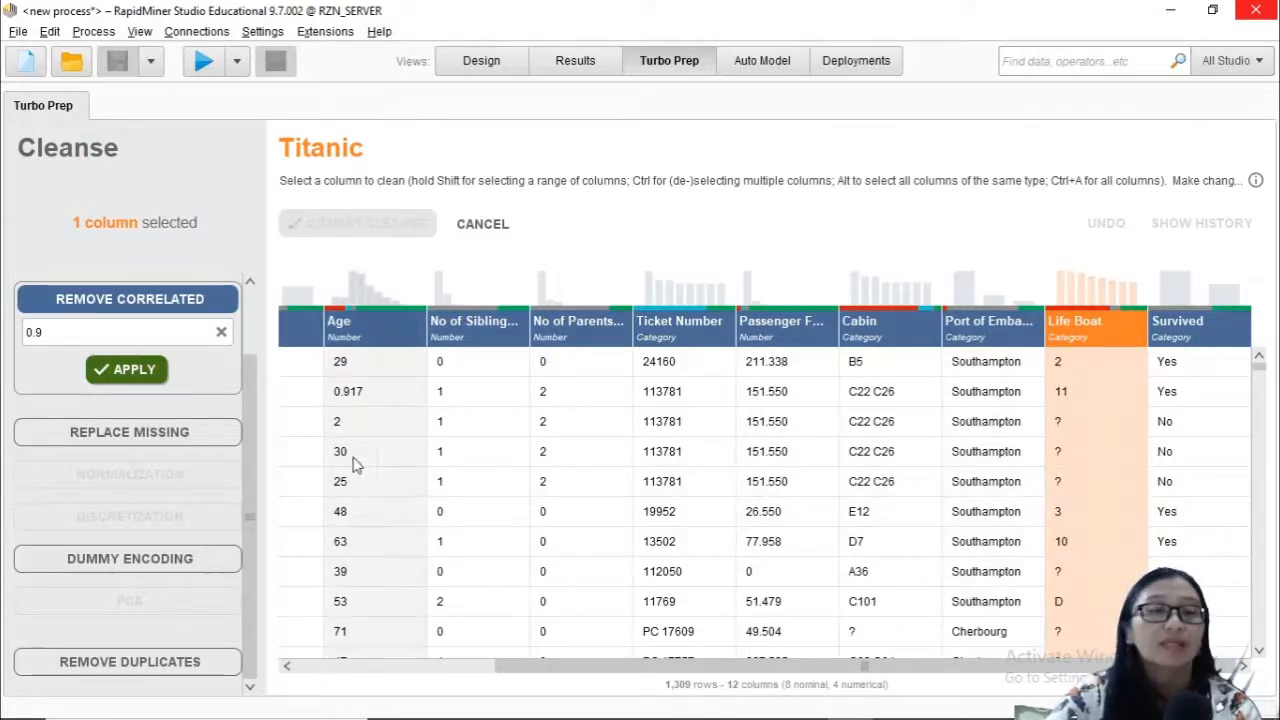
- Replace the missing values in the Life Boat column with the specific value none and commit the cleanse
click(129, 431)
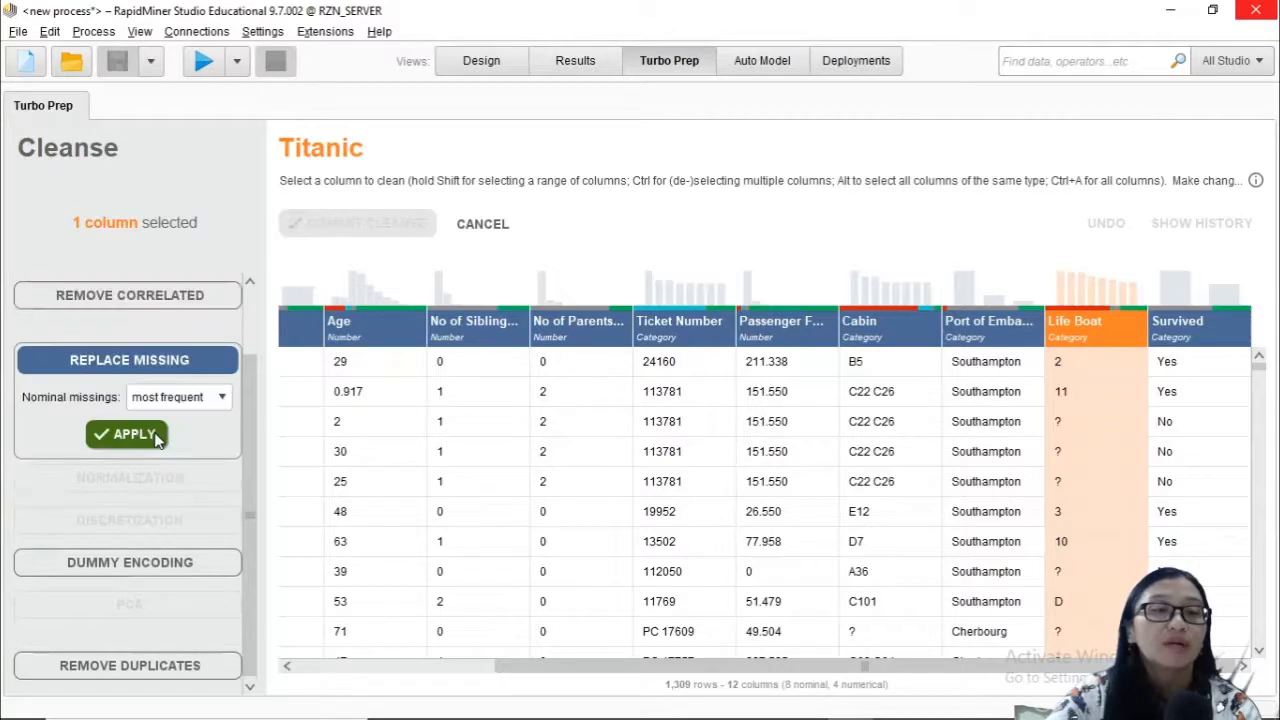
click(222, 399)
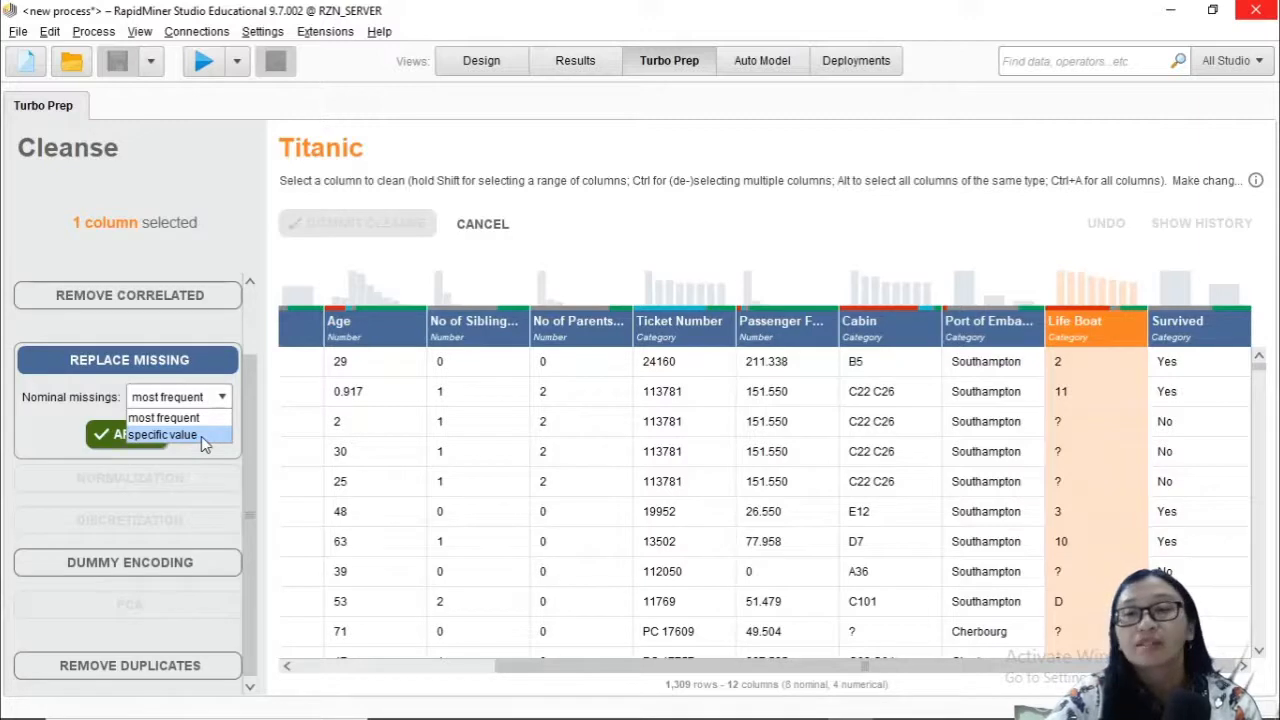
click(204, 436)
click(203, 436)
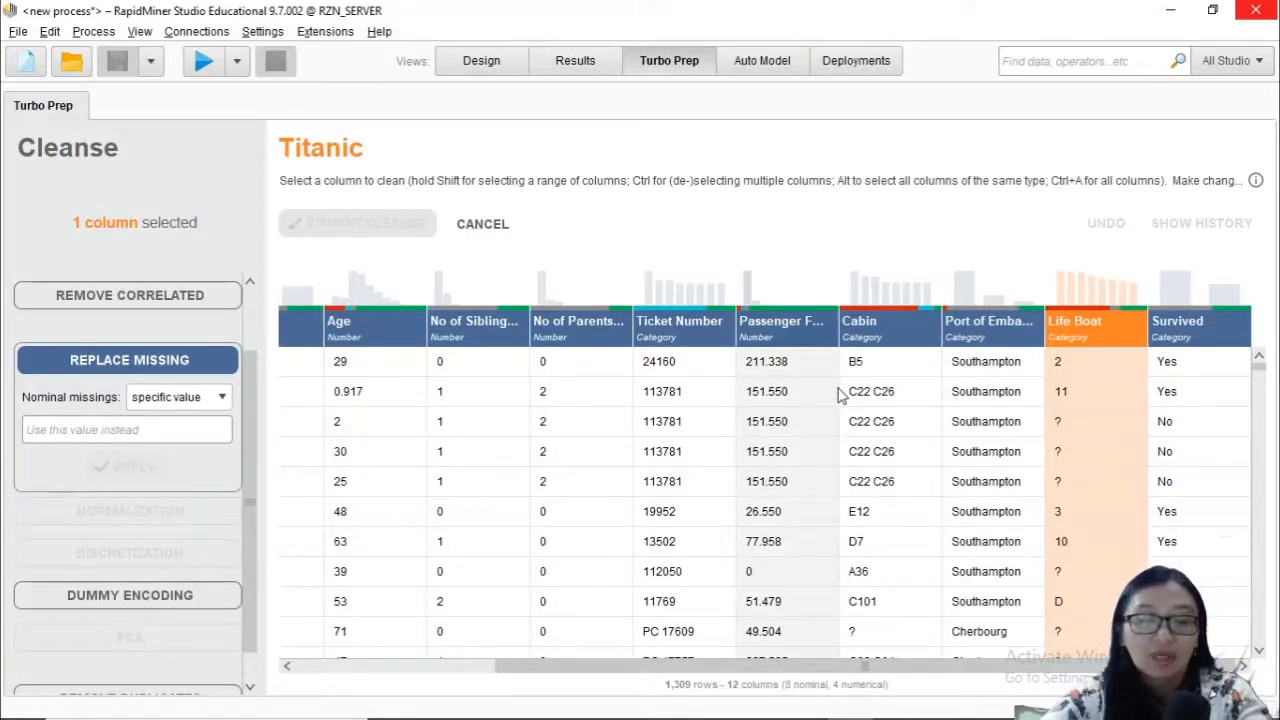
text(none)
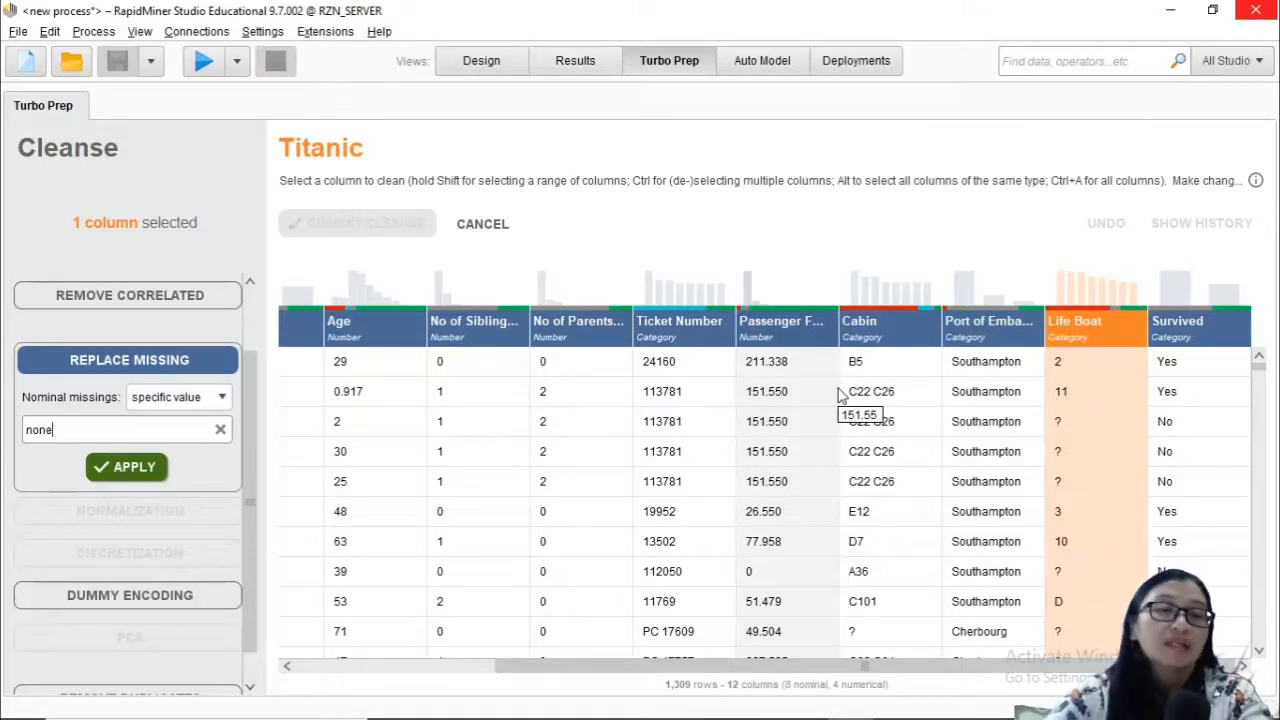
click(125, 467)
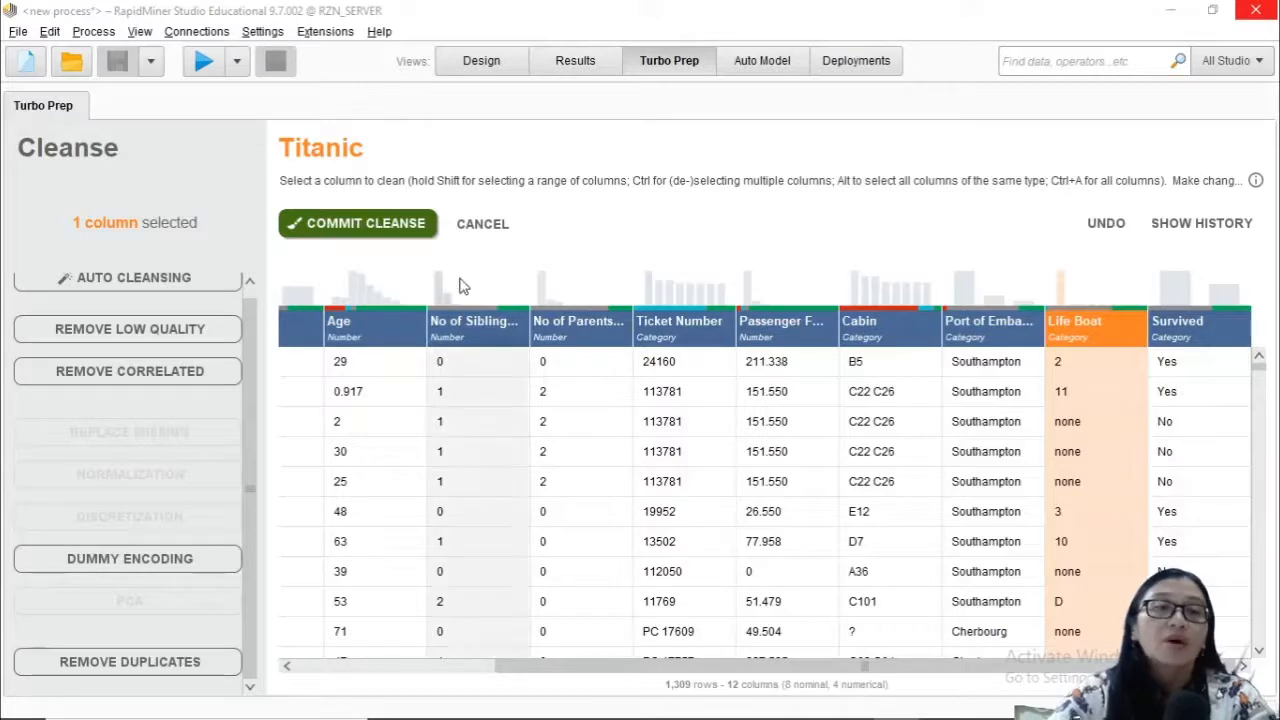
click(380, 232)
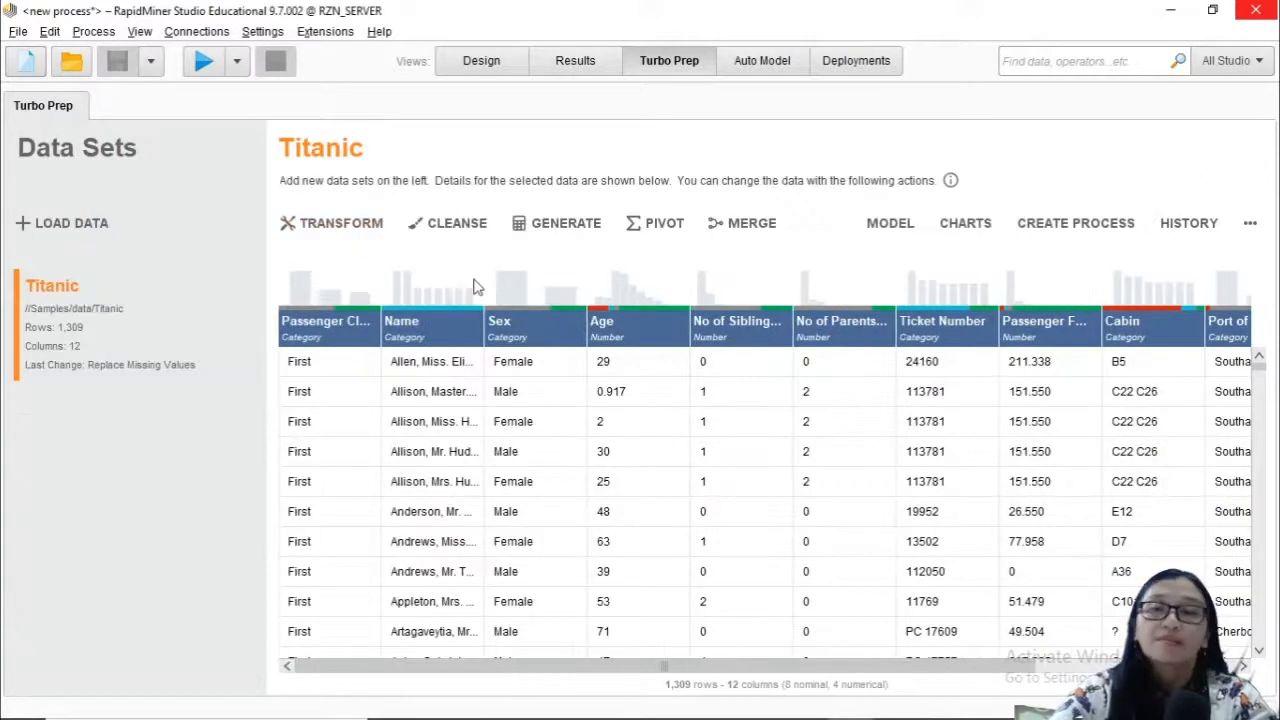
- Select the Life Boat column, check which Cleanse operations are available for it and leave Cleanse without changes
click(1070, 667)
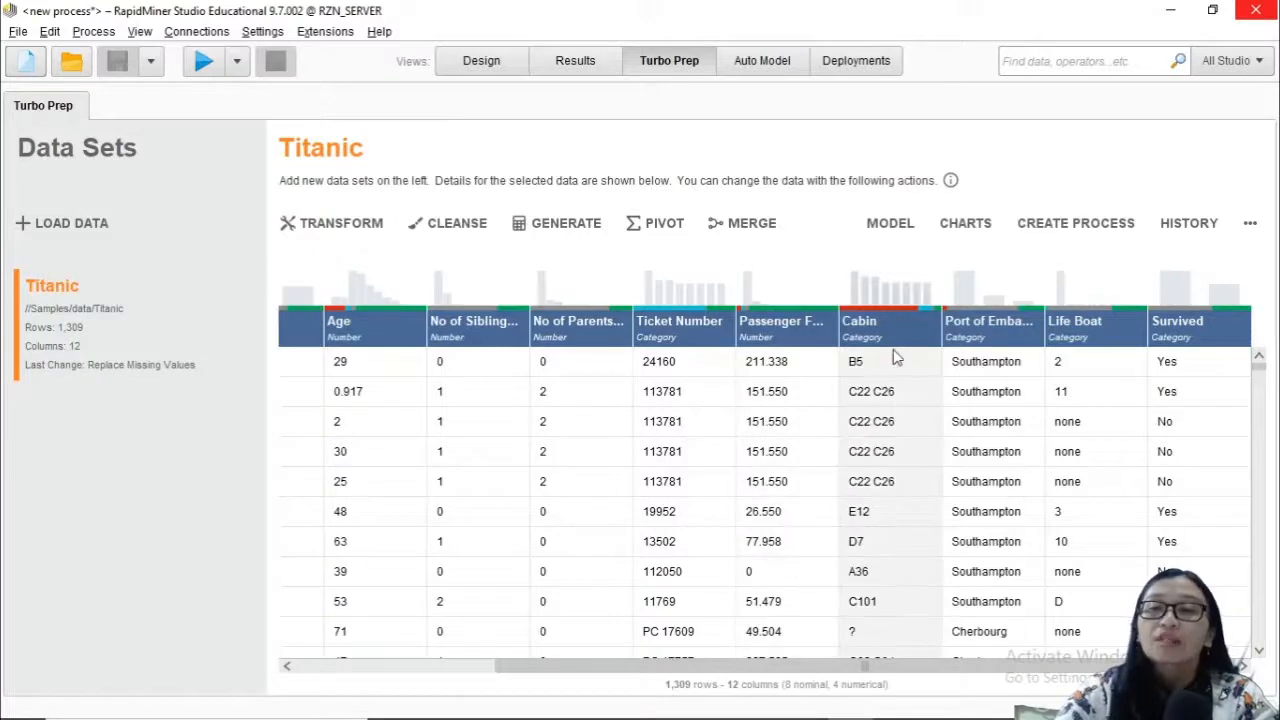
click(1089, 338)
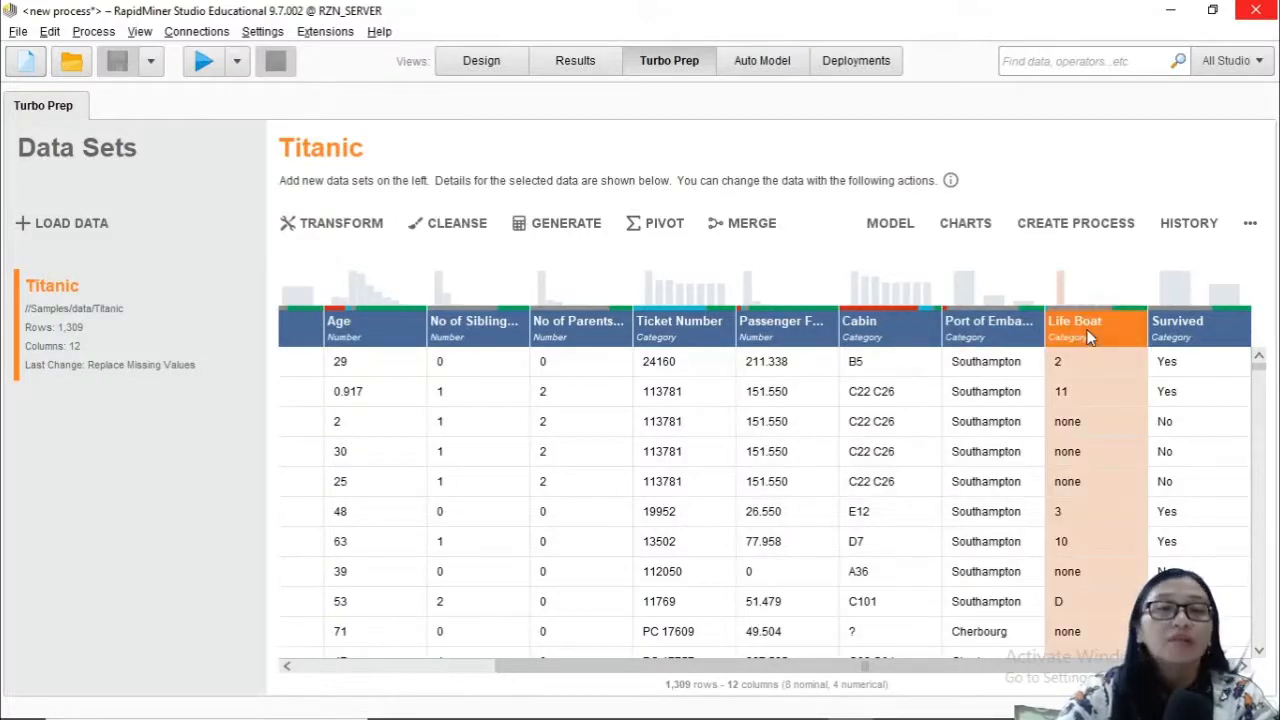
click(459, 223)
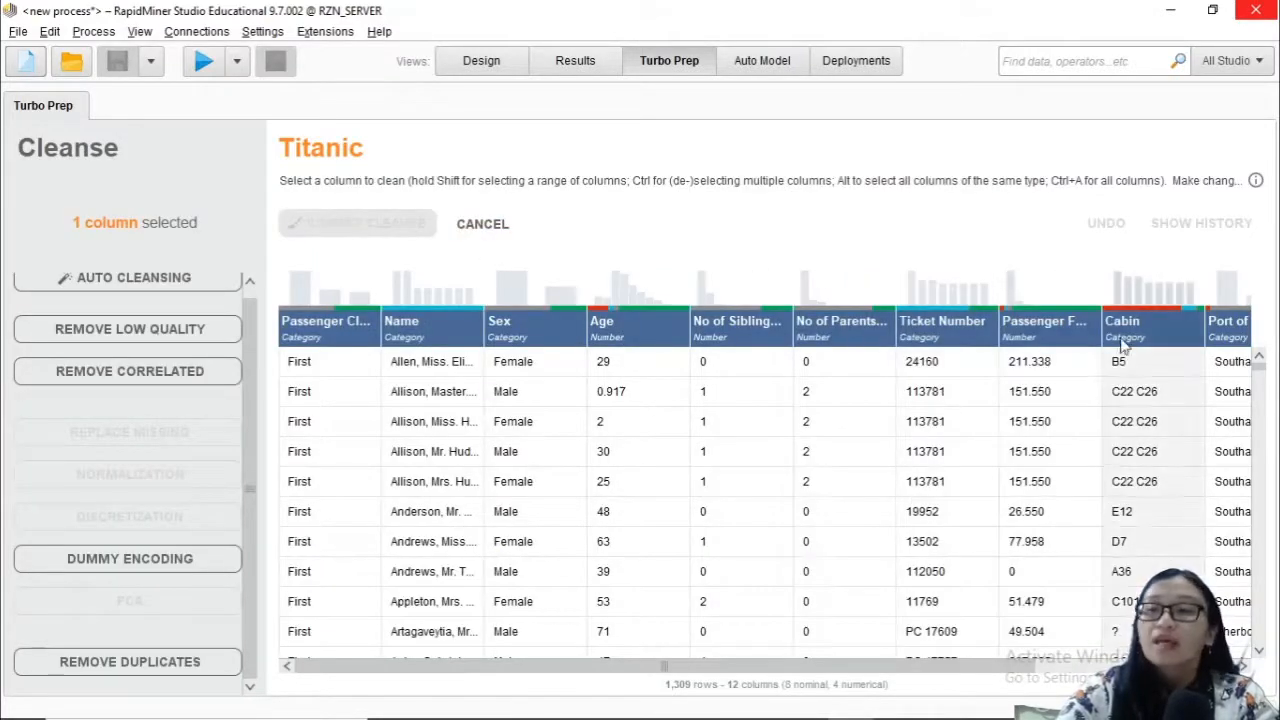
scroll(1100, 420, right, 3)
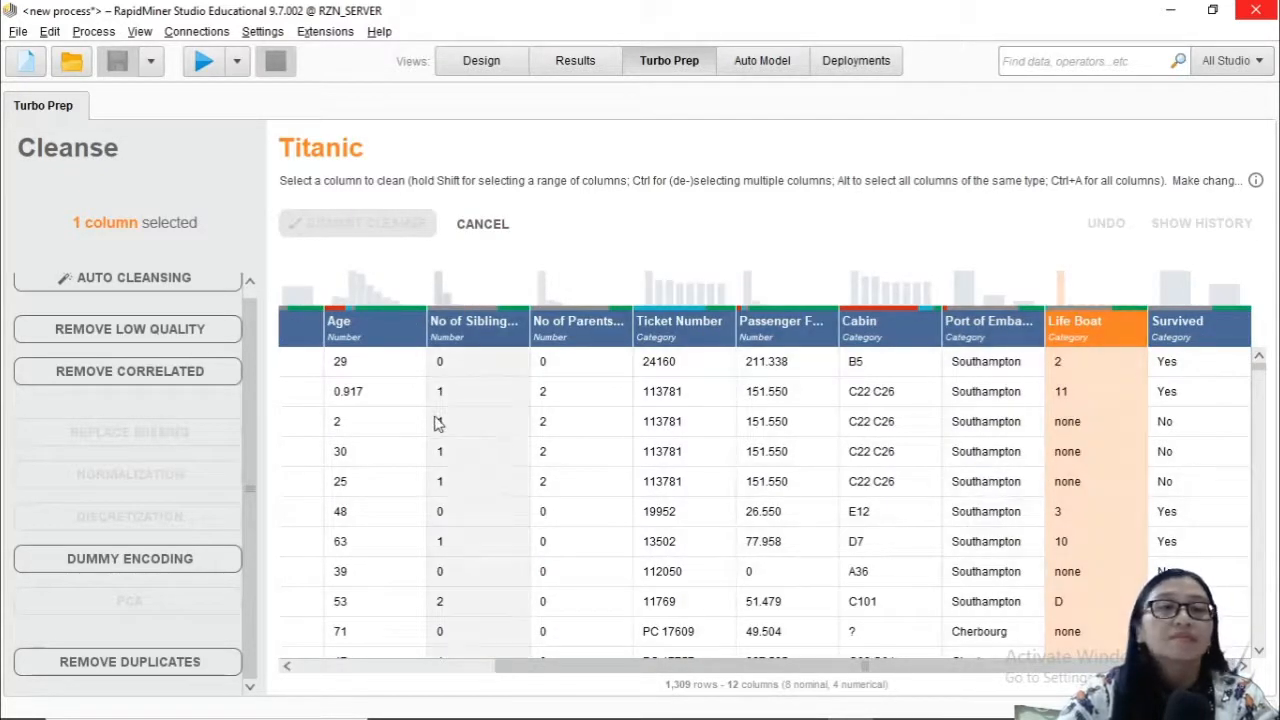
scroll(252, 297, up, 1)
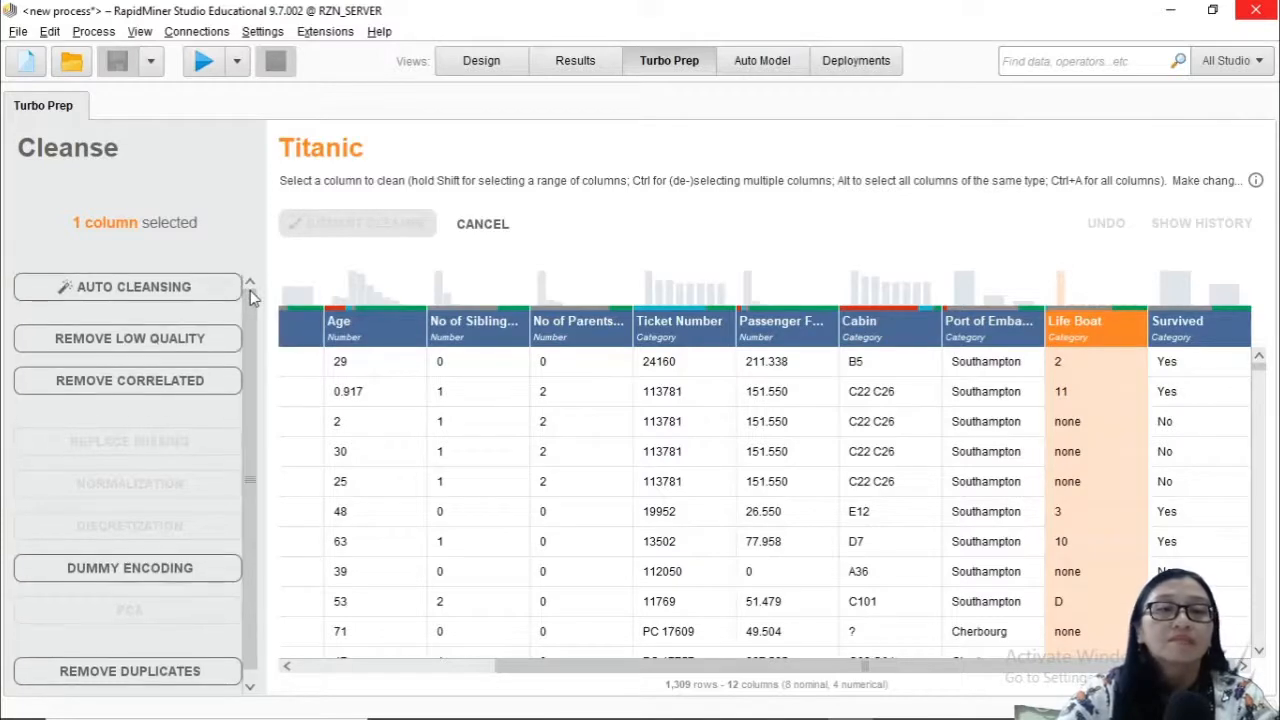
click(481, 226)
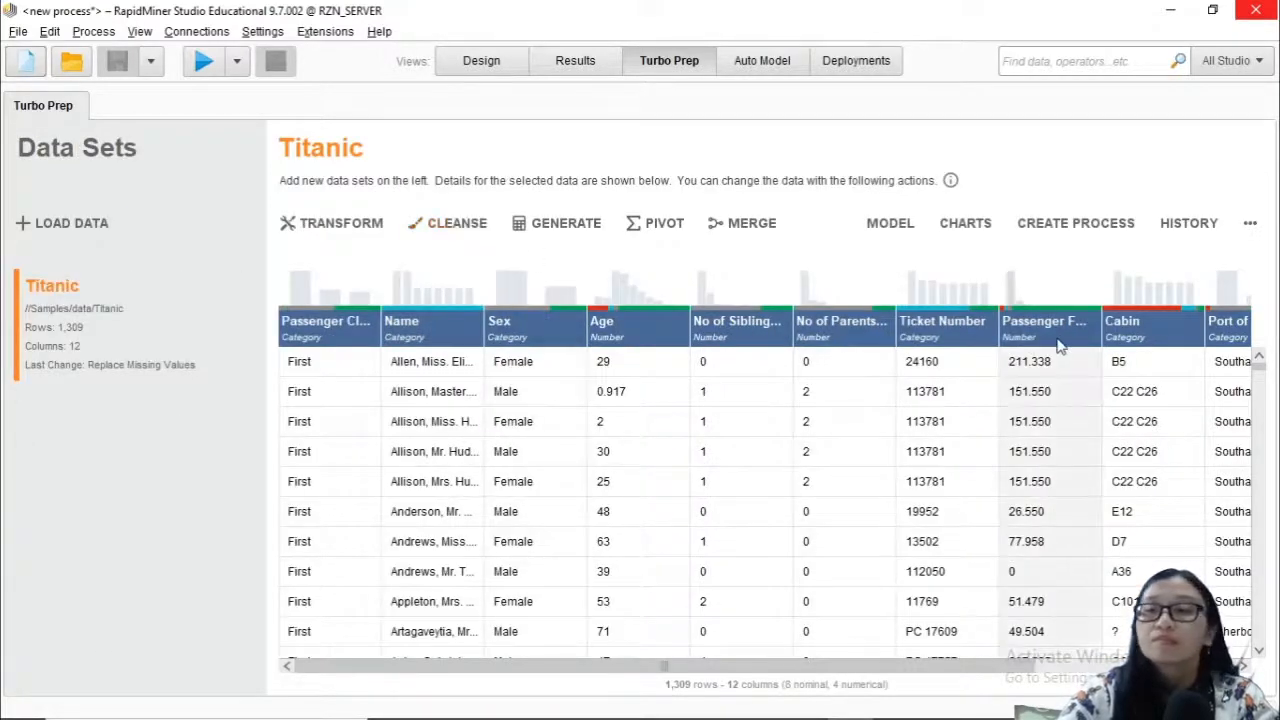
- Reopen Cleanse from the Life Boat column and compare the operations available for Cabin, Passenger Fare and Port of Embarkation
click(1132, 666)
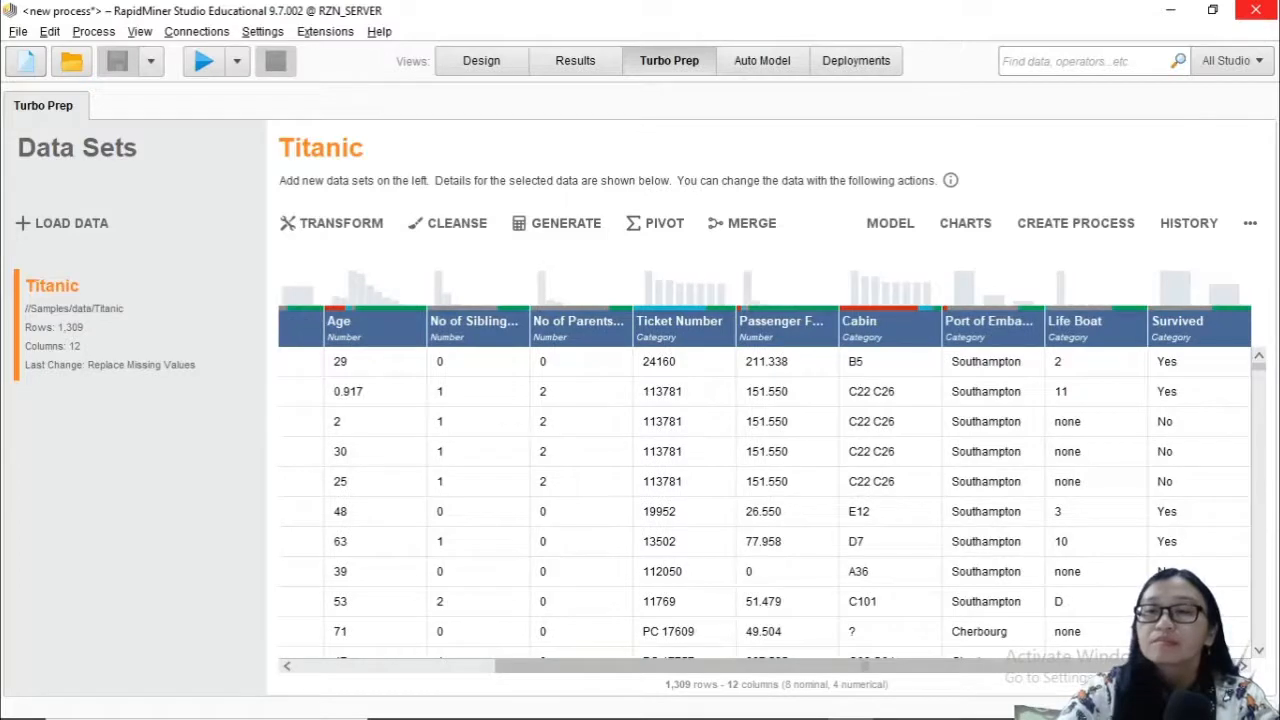
click(1080, 340)
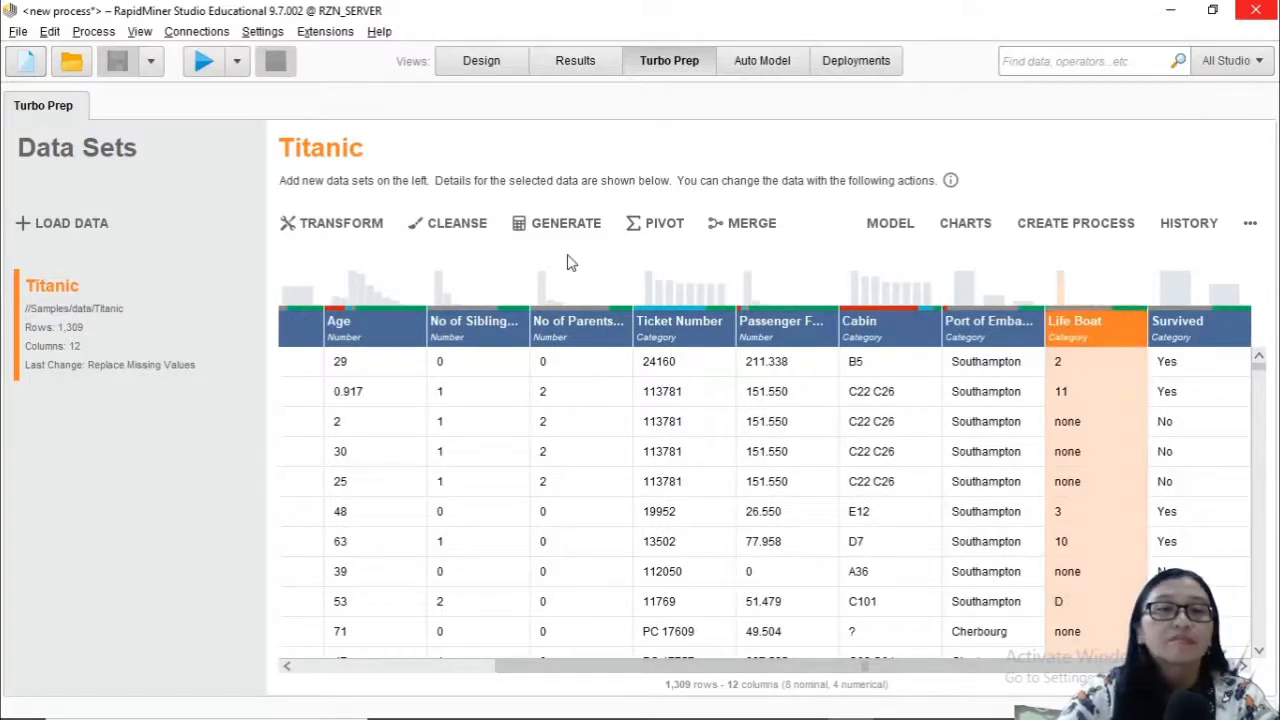
click(475, 226)
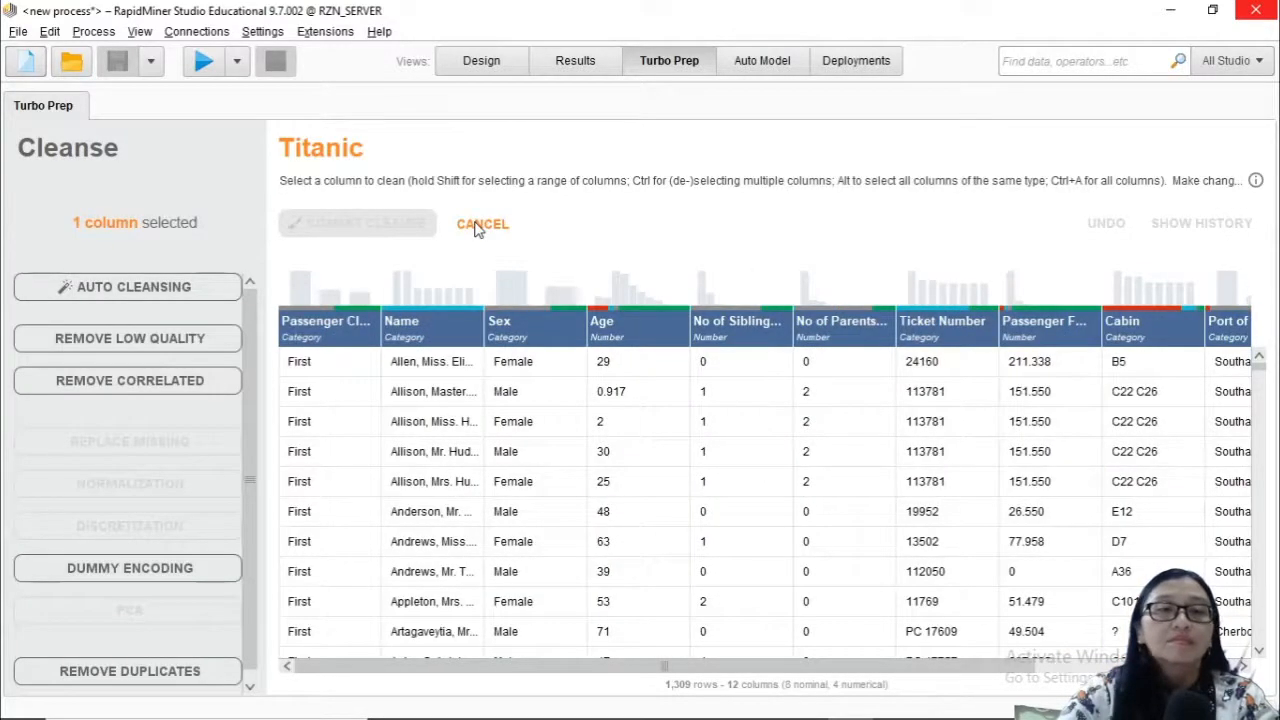
click(1155, 355)
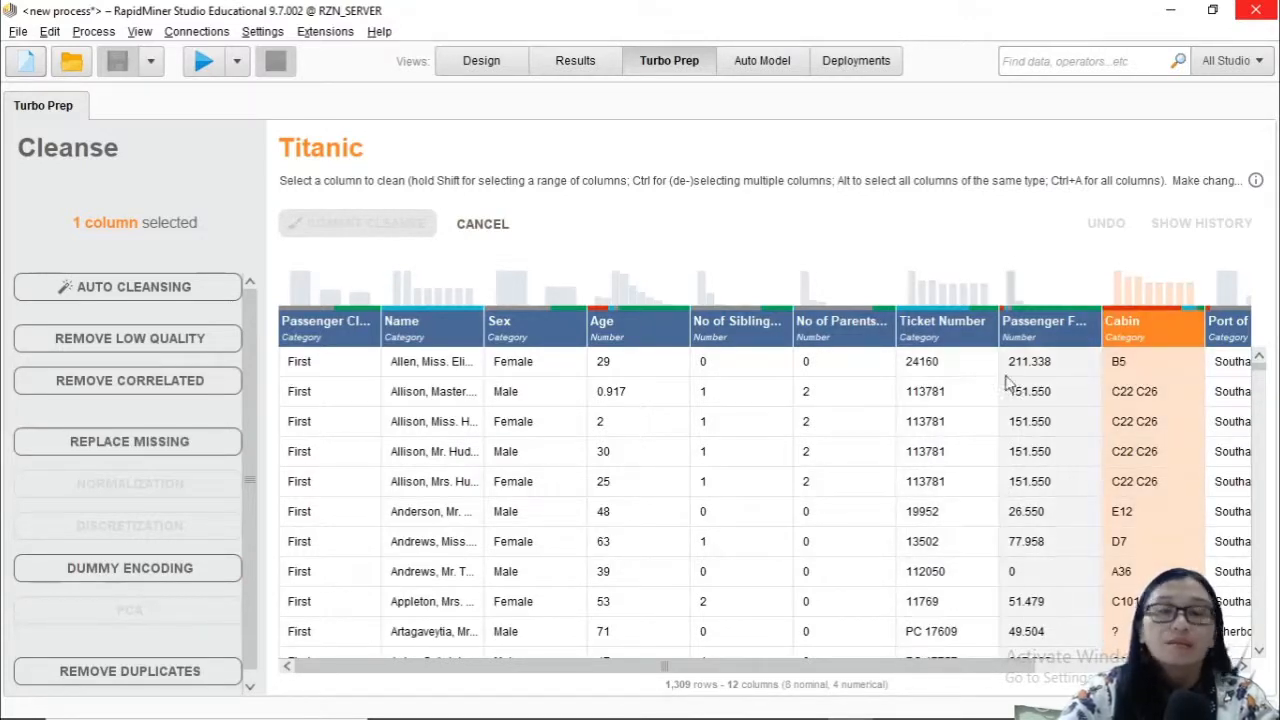
click(1040, 350)
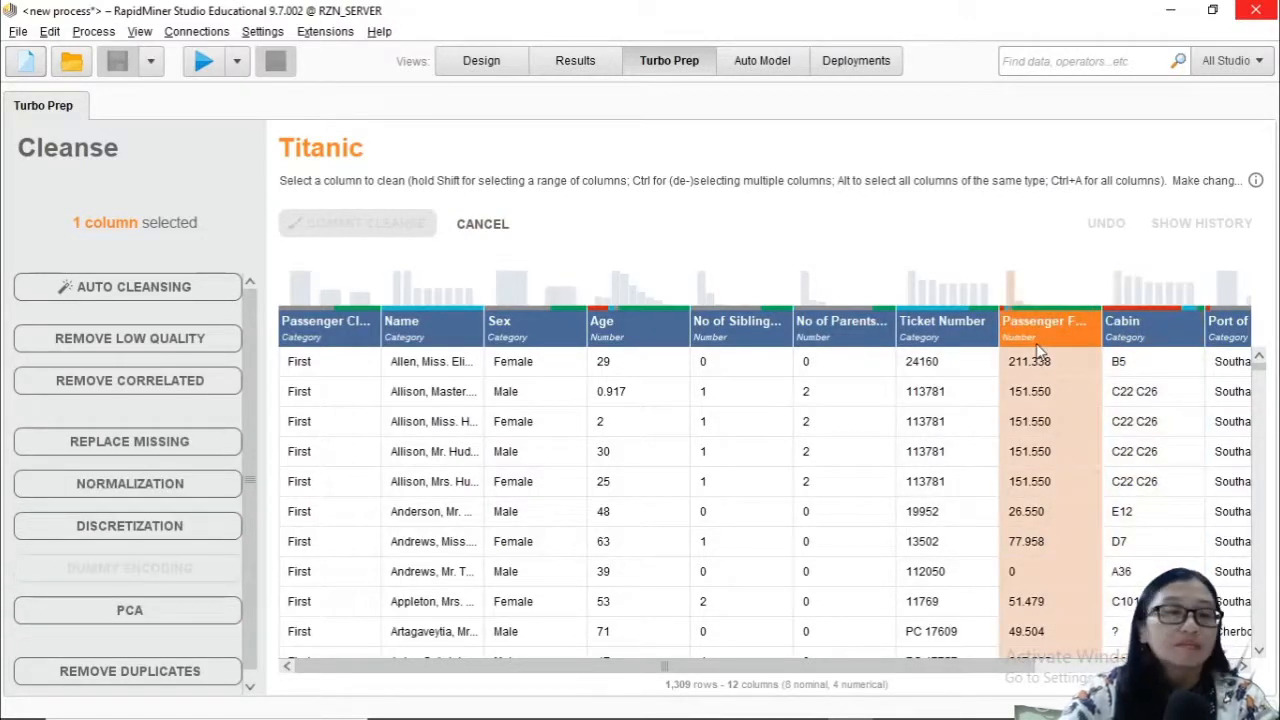
click(1226, 340)
click(1080, 668)
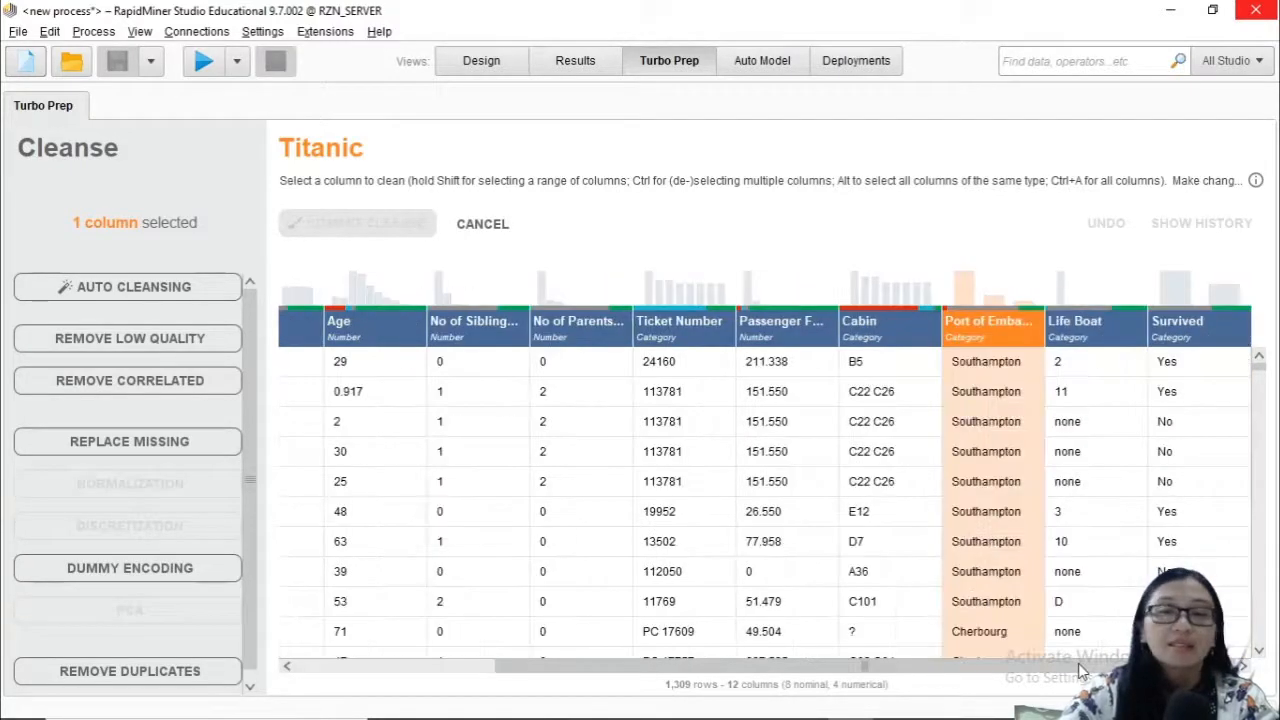
- Review the Life Boat column's values and its details, including the summary and distinct values
click(1086, 350)
click(250, 686)
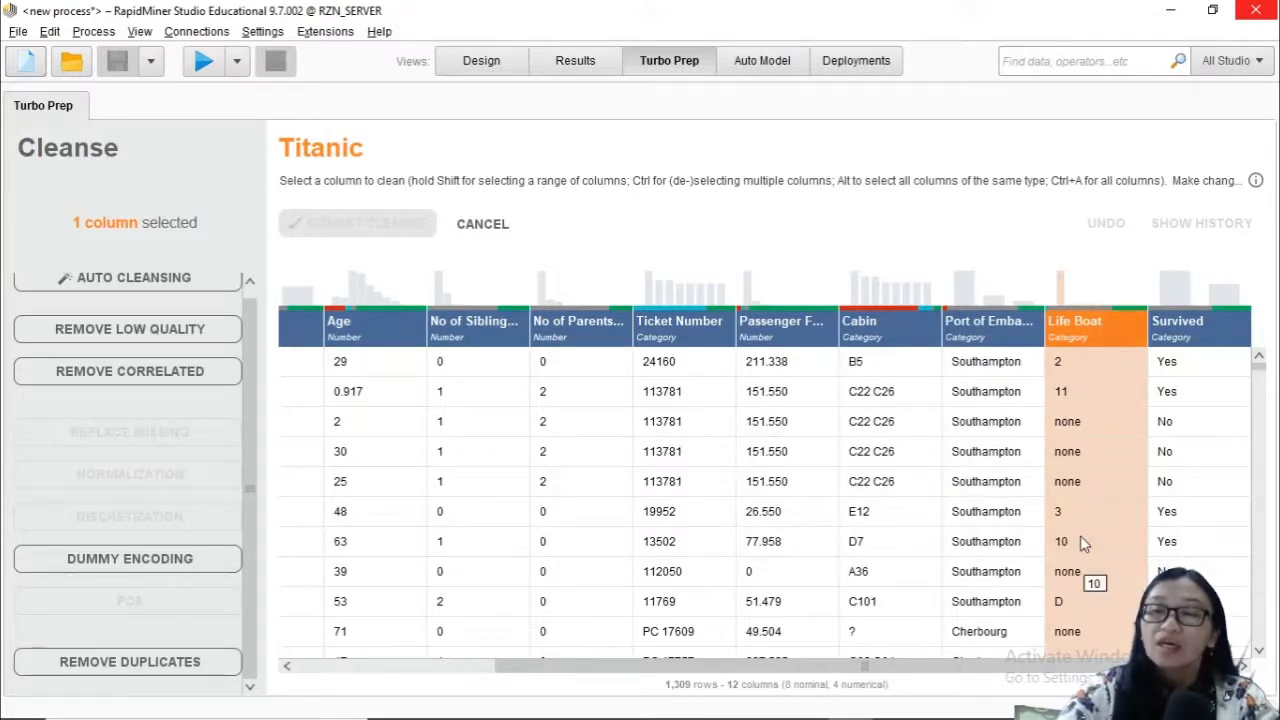
scroll(1080, 540, down, 1)
scroll(1080, 545, down, 4)
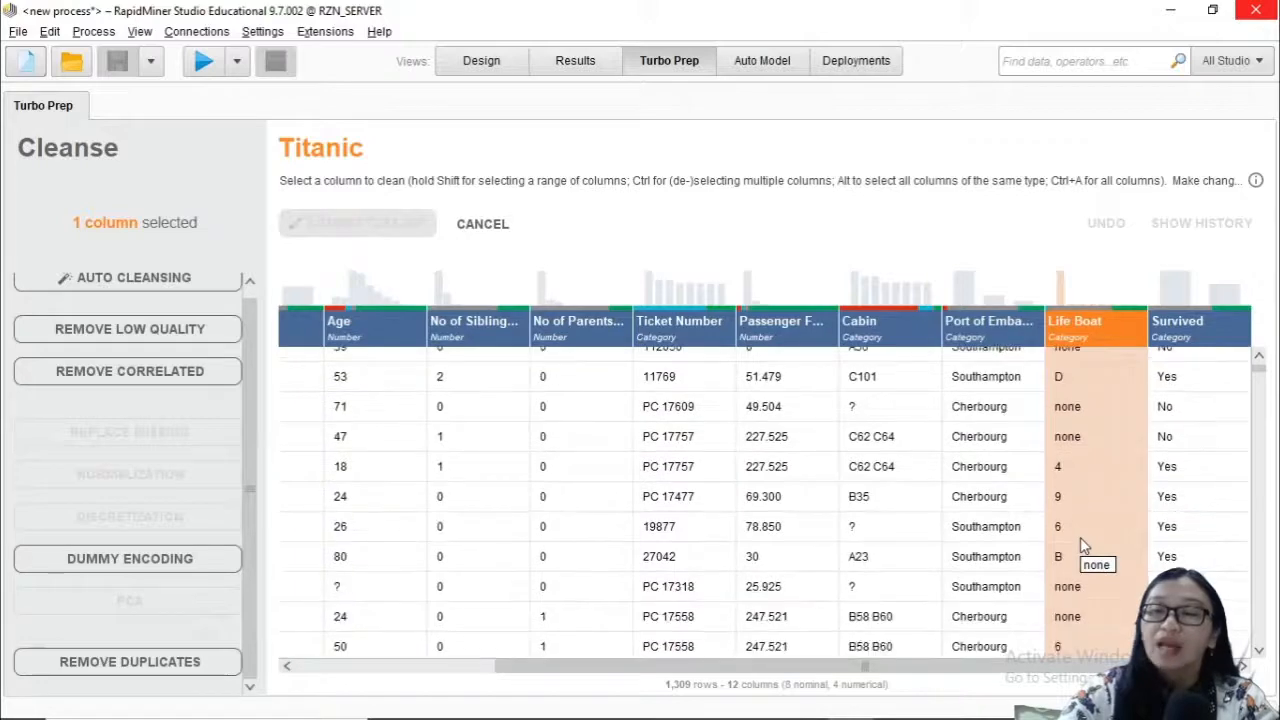
right_click(1081, 543)
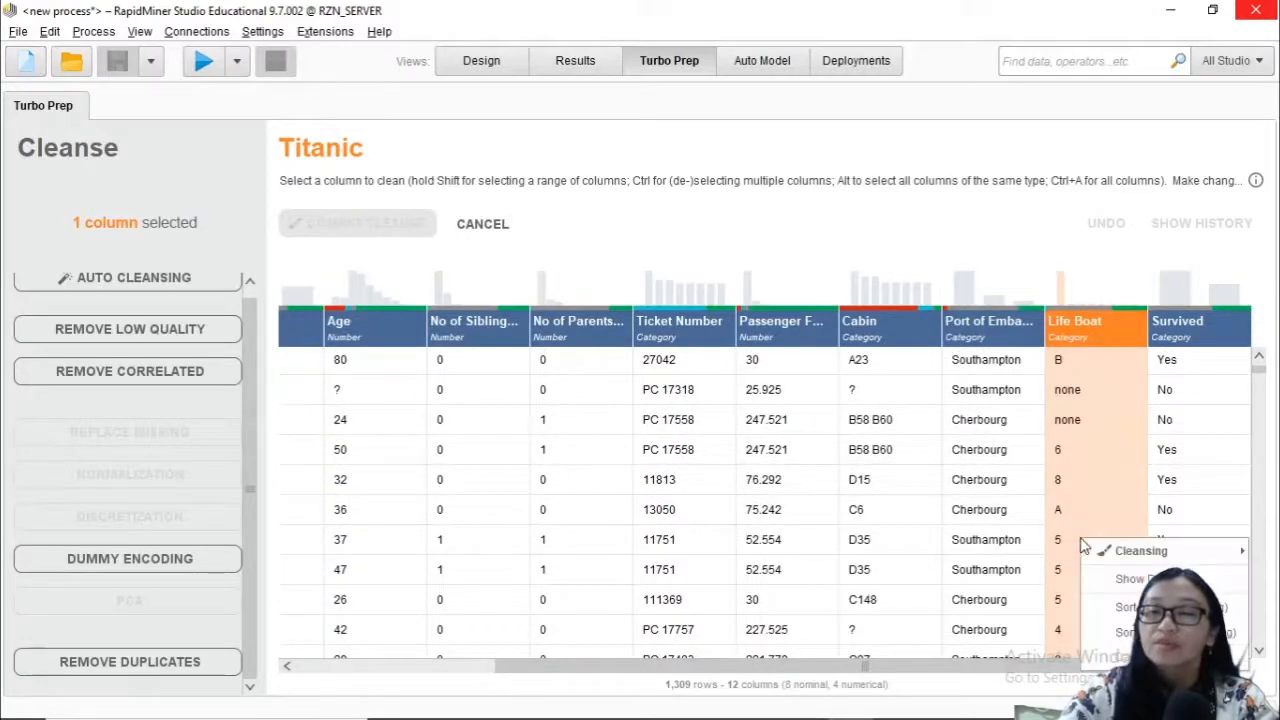
click(1121, 581)
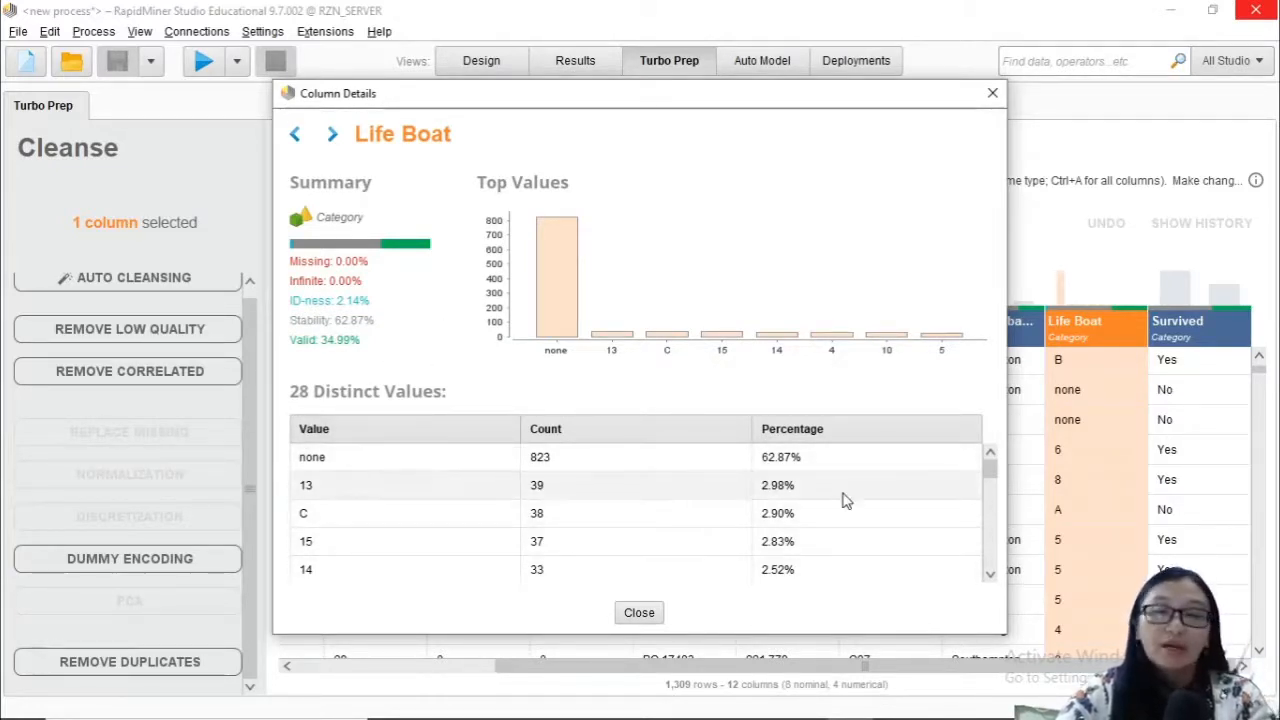
drag(991, 471, 966, 465)
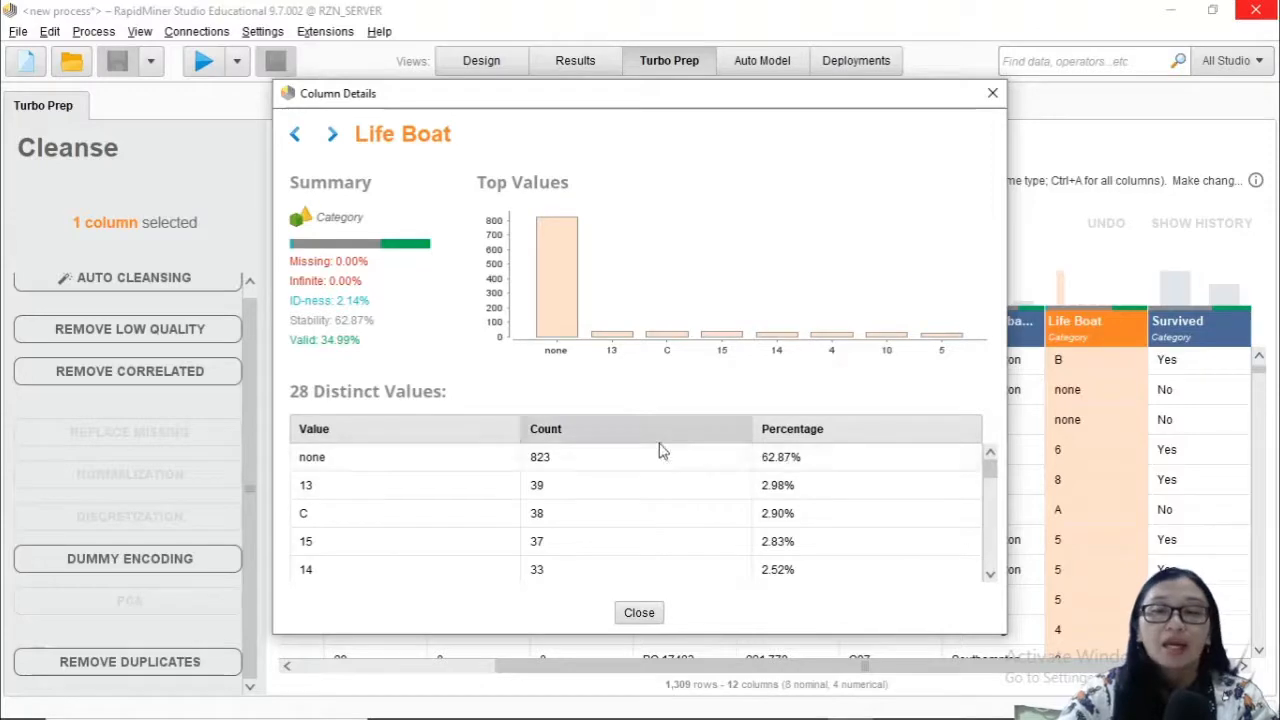
click(640, 610)
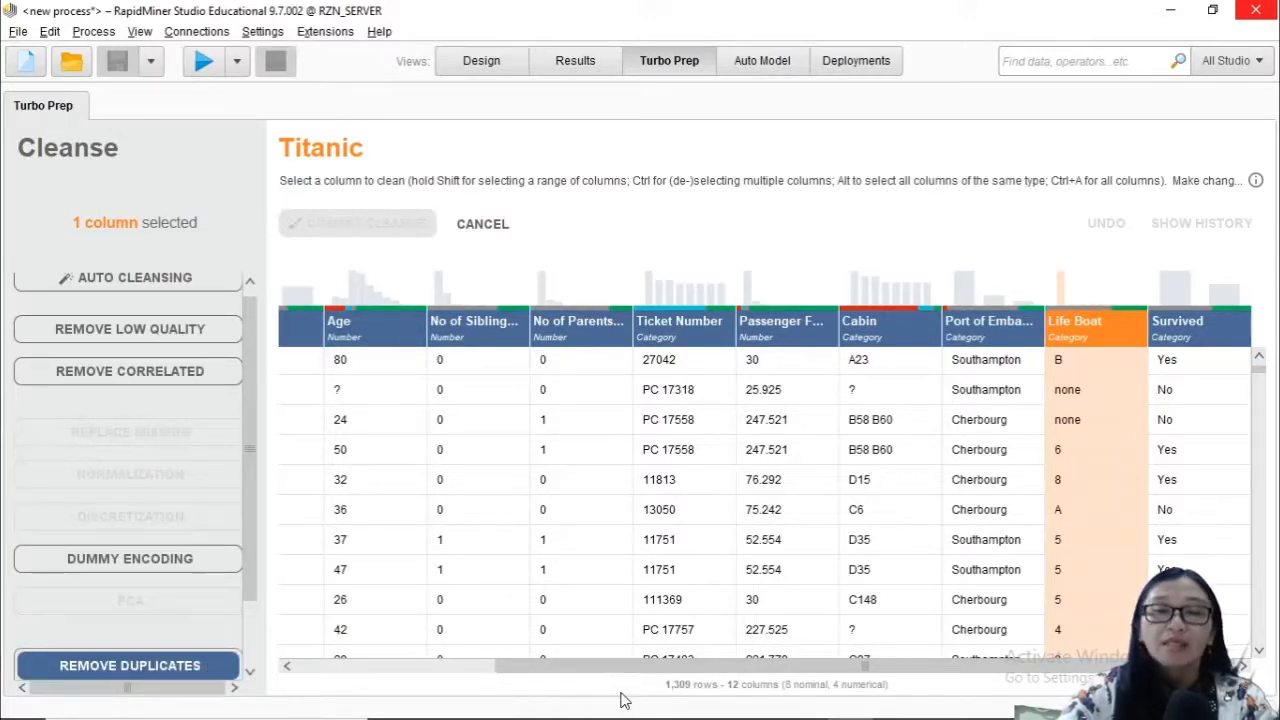
- Try removing duplicates based only on the Life Boat column, and undo the removal
click(155, 676)
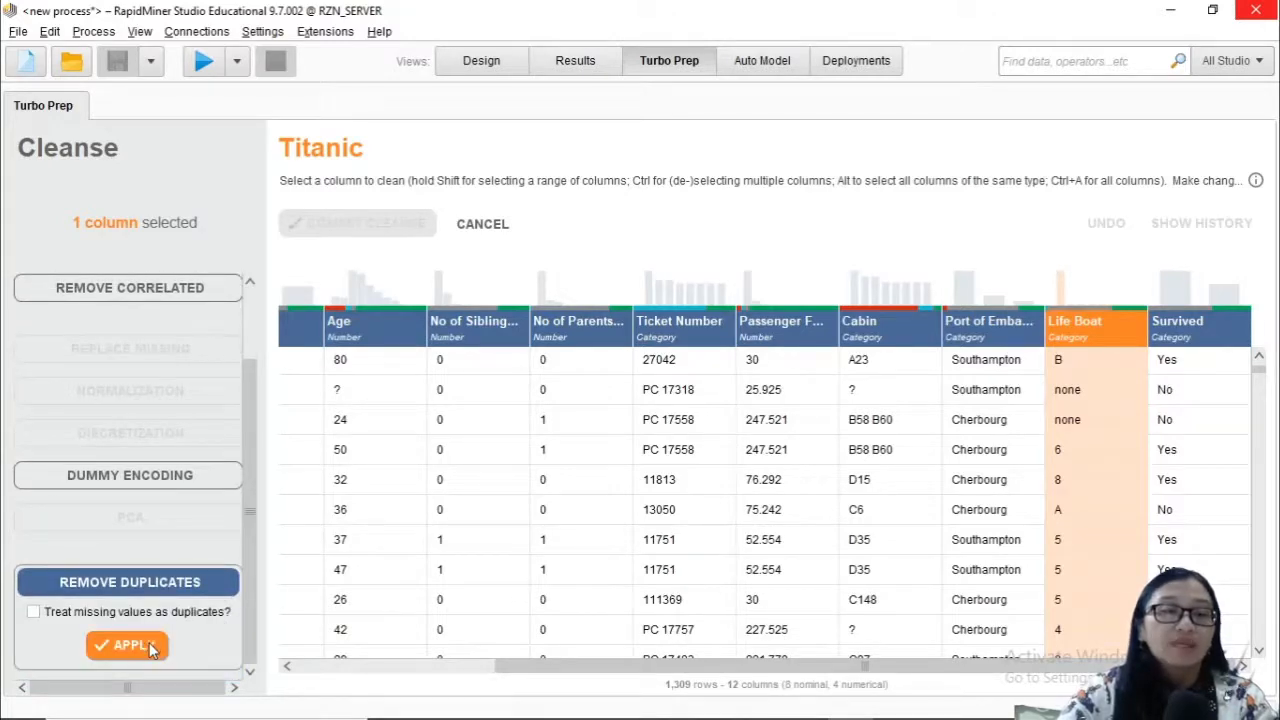
click(149, 645)
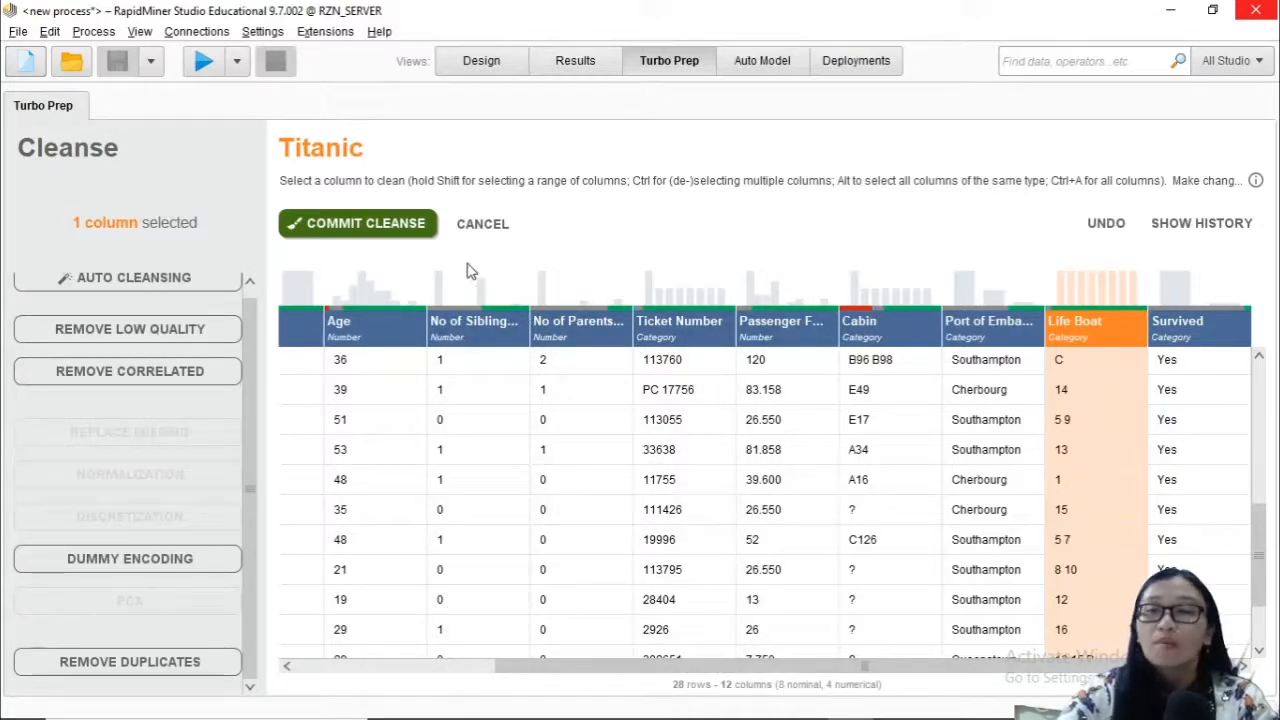
click(1107, 224)
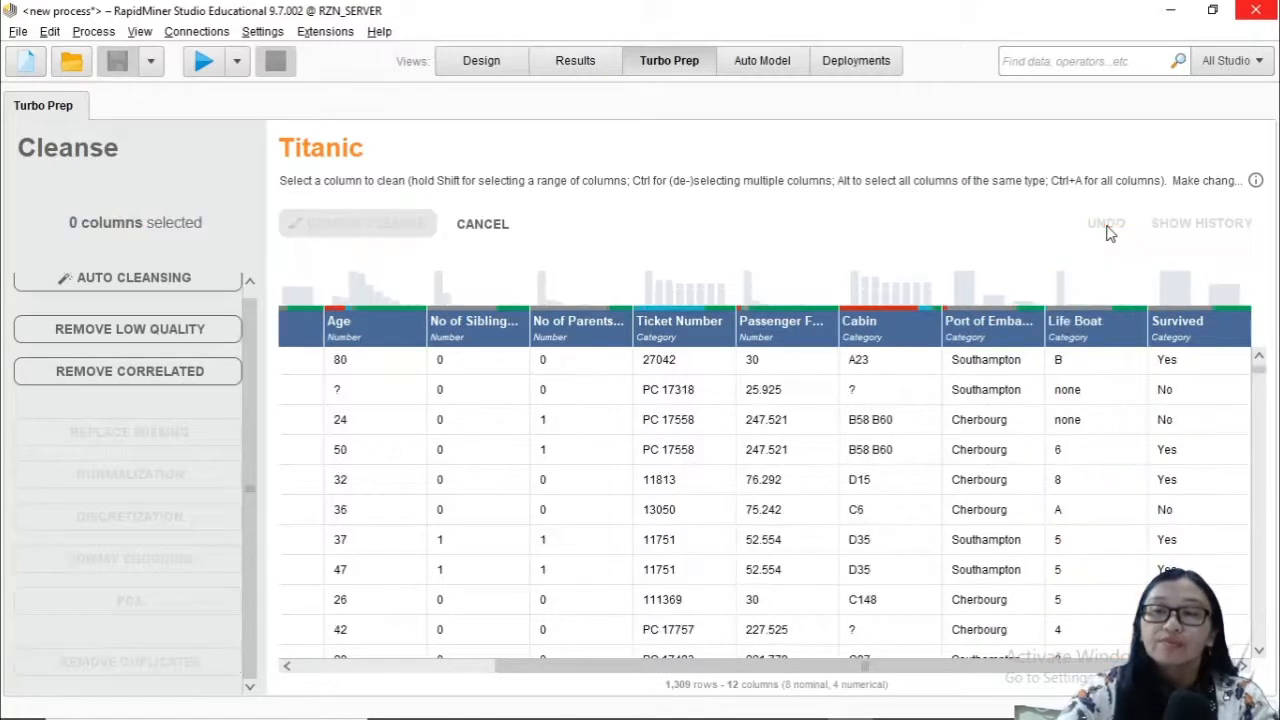
- Try removing duplicates across all columns from Passenger Class to Survived, and undo the removal
click(1105, 343)
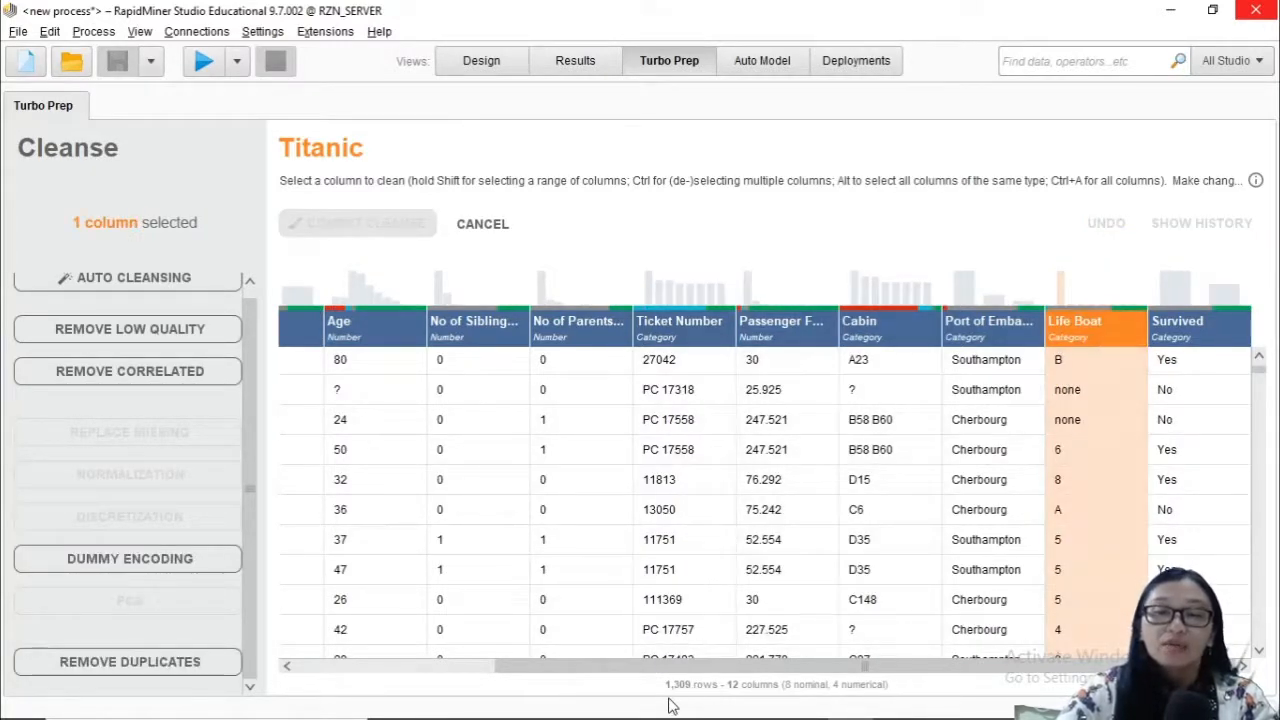
drag(737, 666, 466, 686)
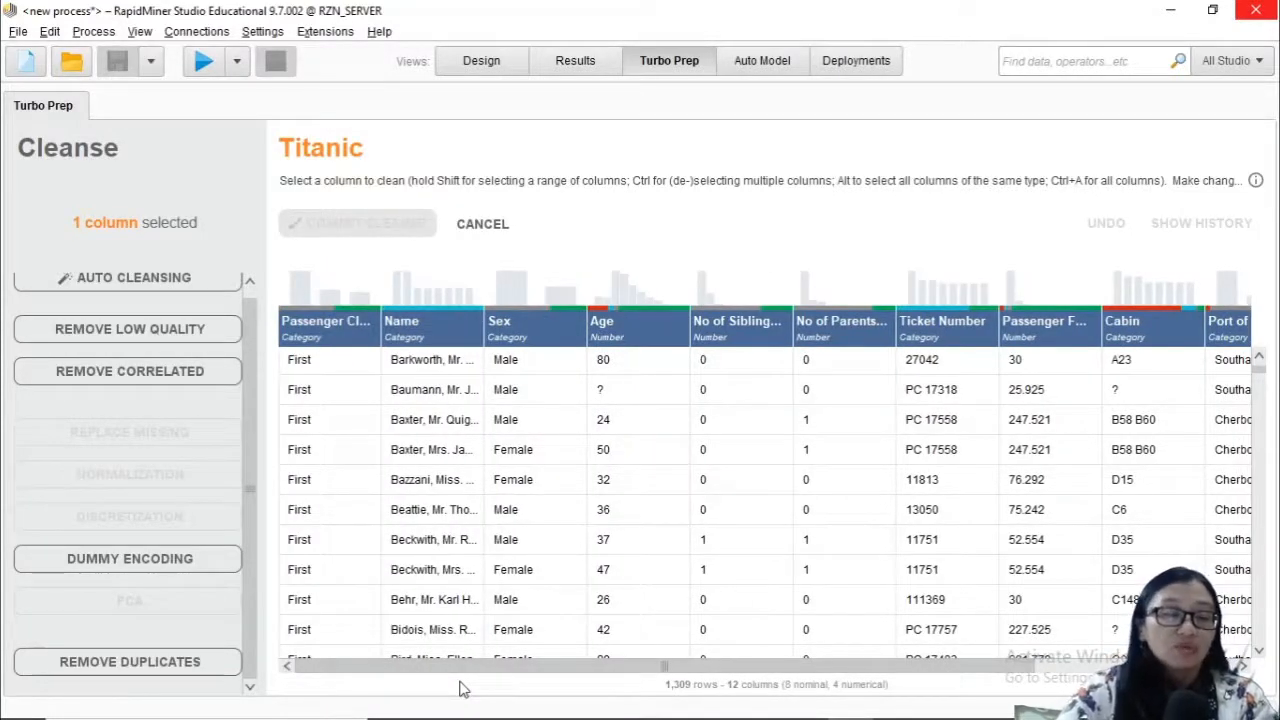
click(346, 330)
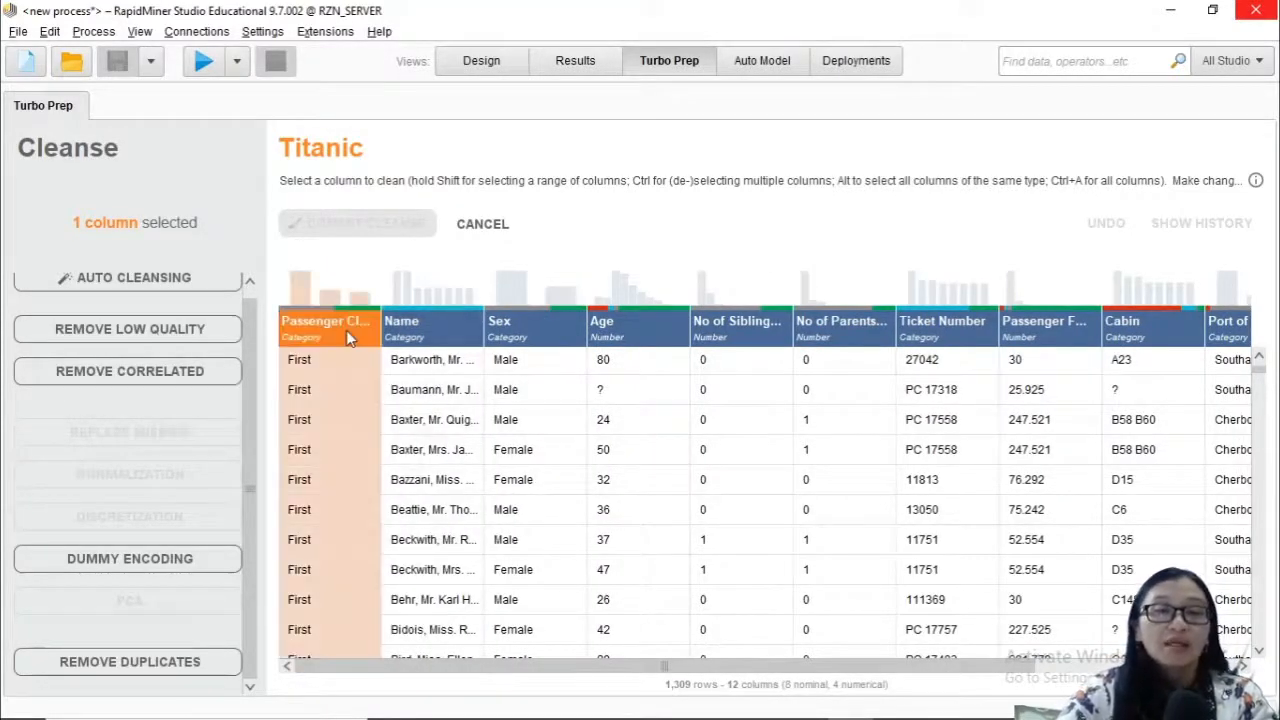
shift+click(416, 341)
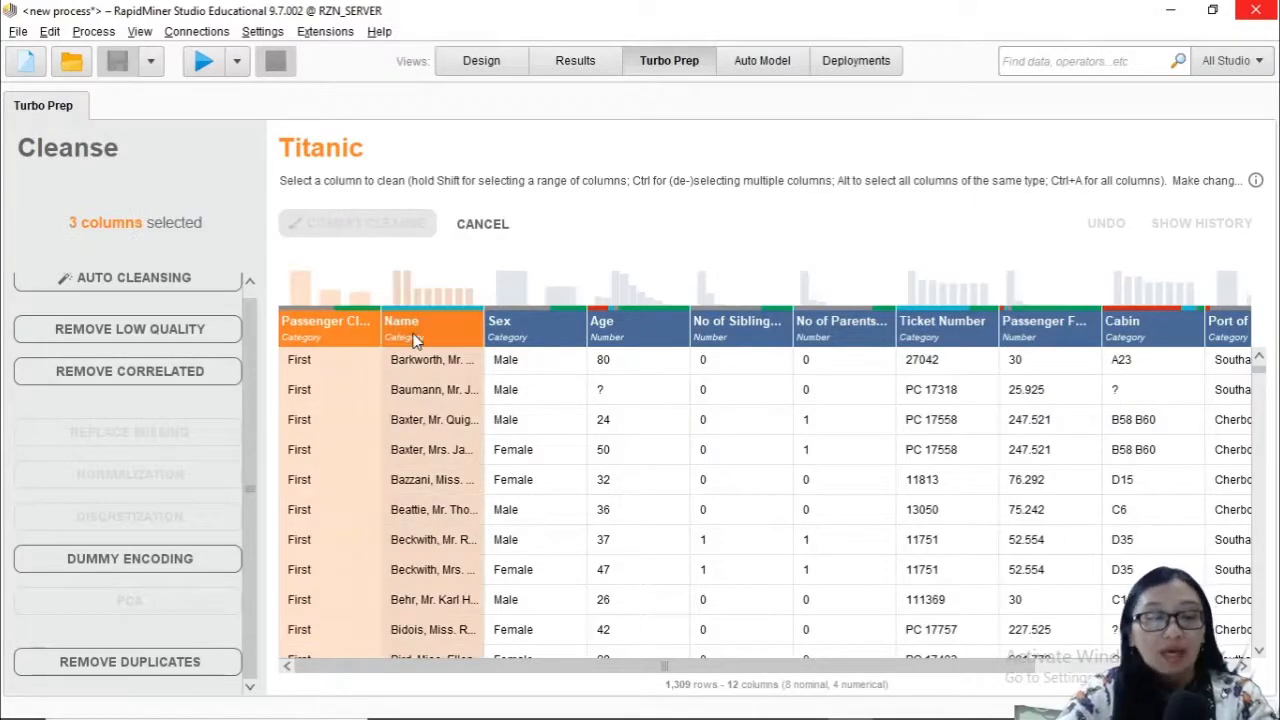
shift+click(532, 341)
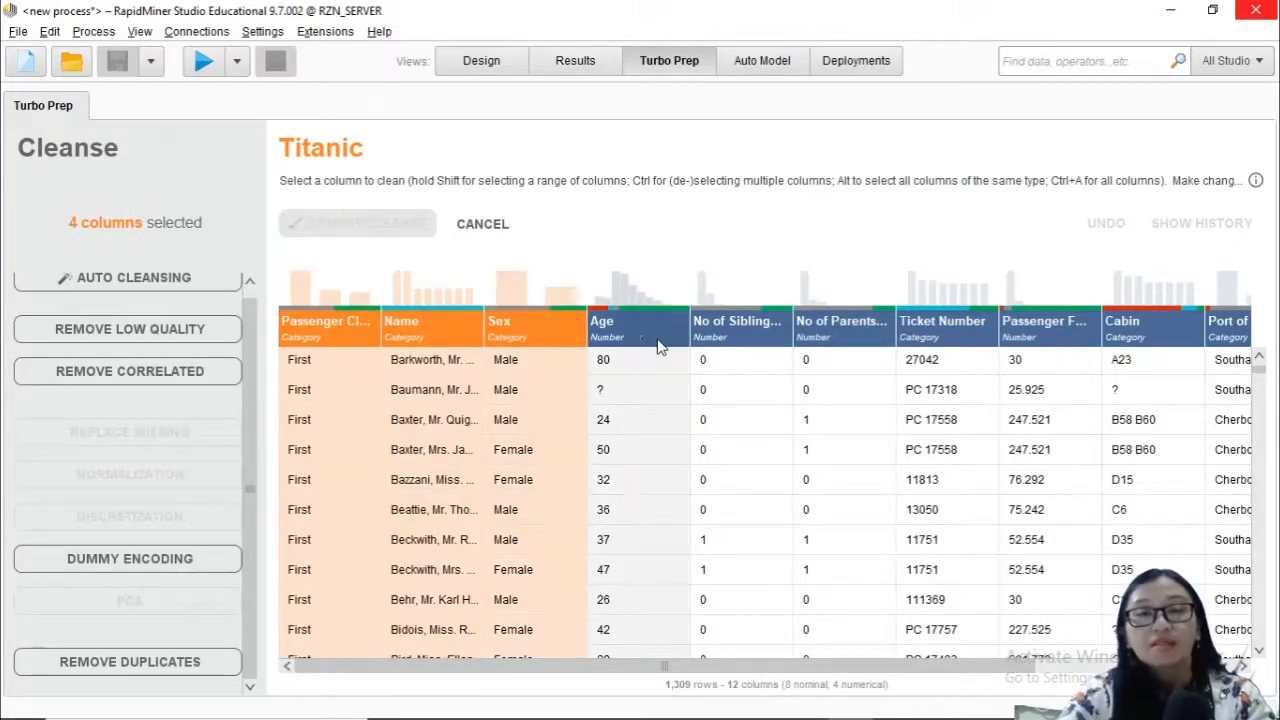
shift+click(660, 344)
shift+click(757, 342)
shift+click(806, 337)
shift+click(910, 337)
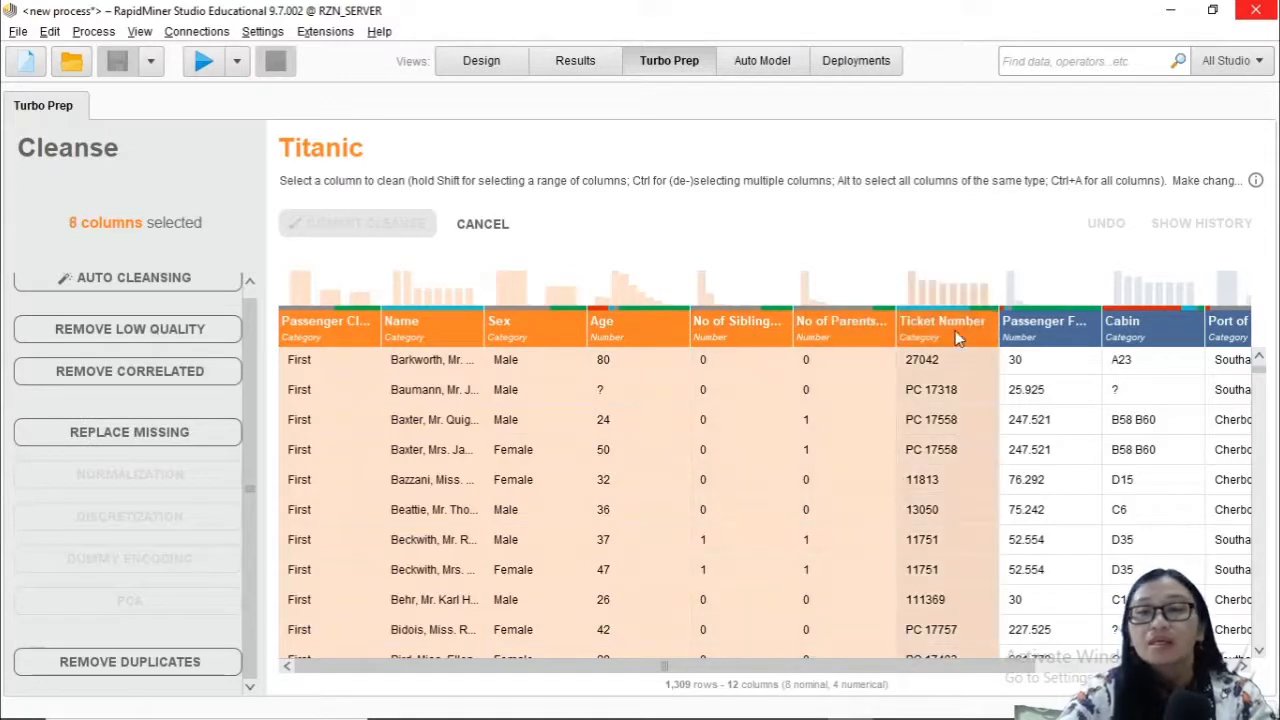
shift+click(1012, 337)
scroll(890, 357, right, 5)
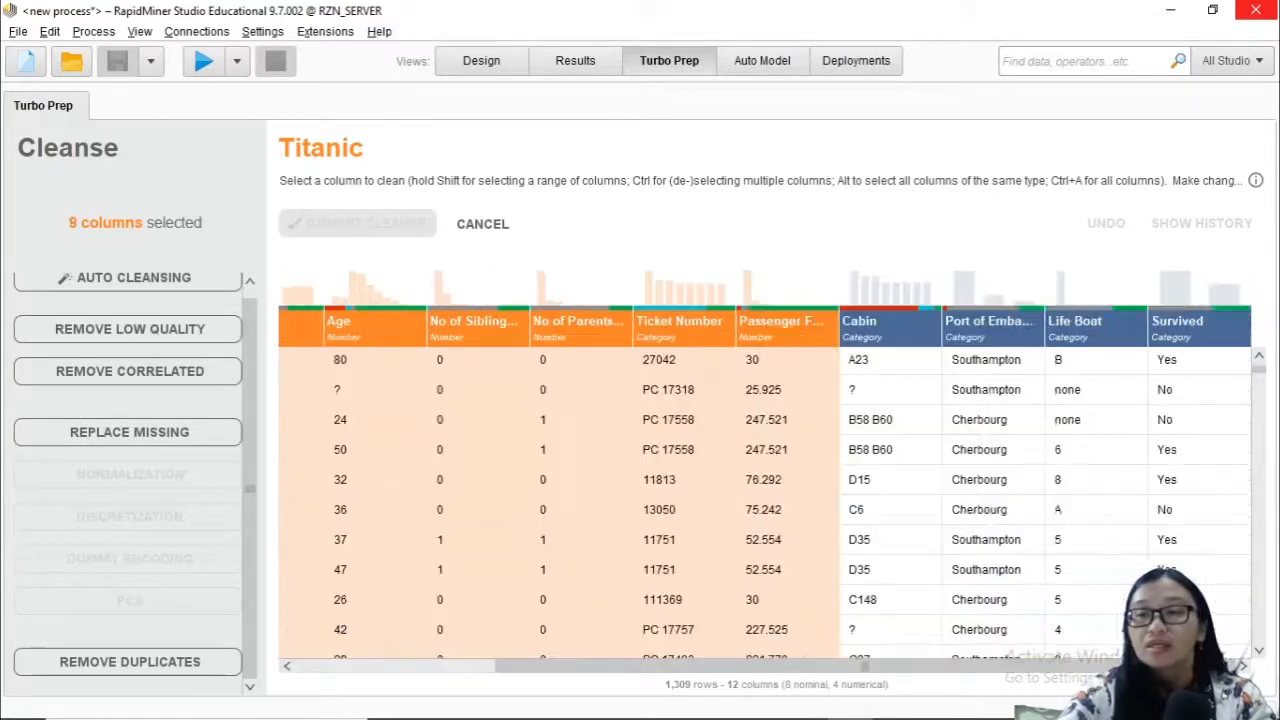
shift+click(876, 334)
shift+click(995, 335)
shift+click(1062, 337)
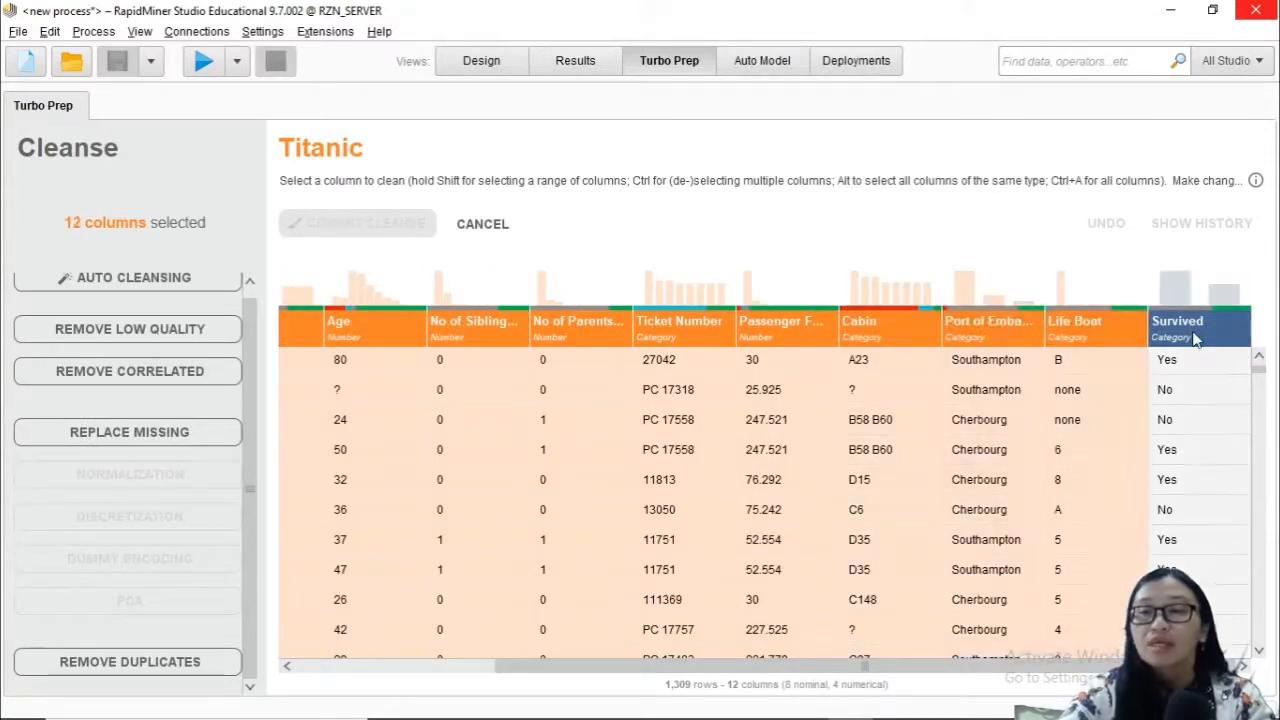
shift+click(1172, 337)
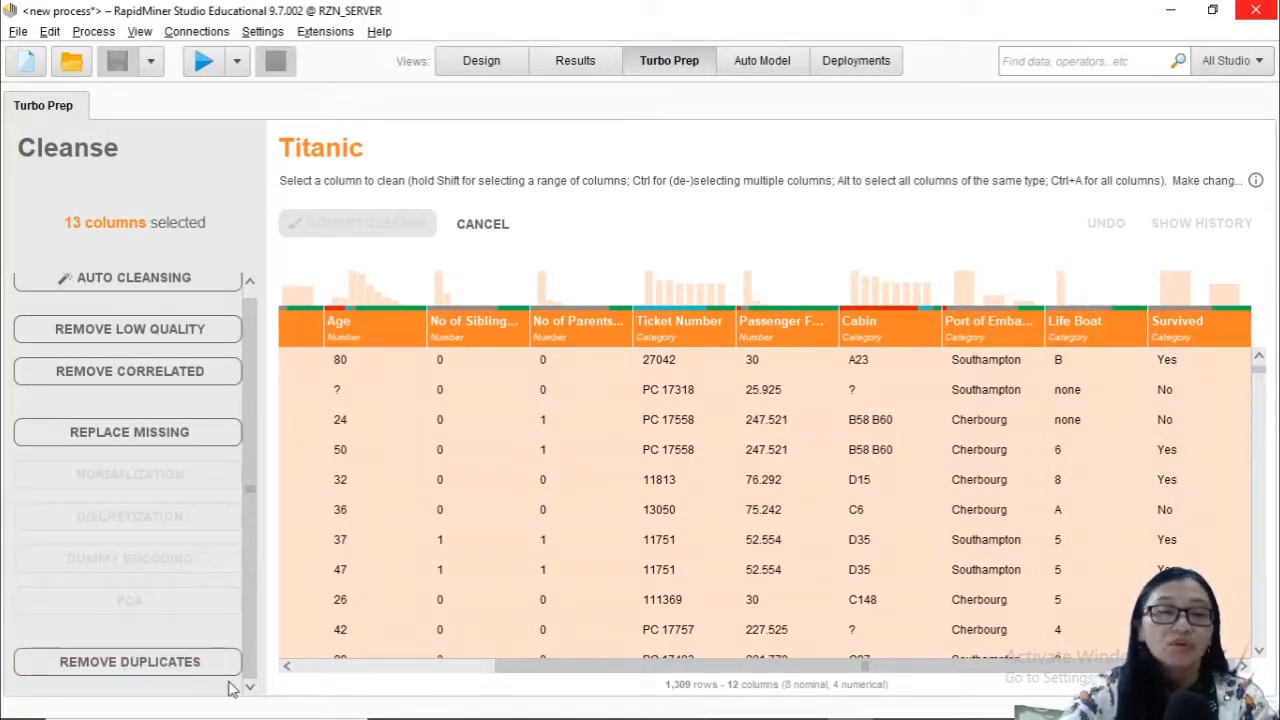
click(199, 669)
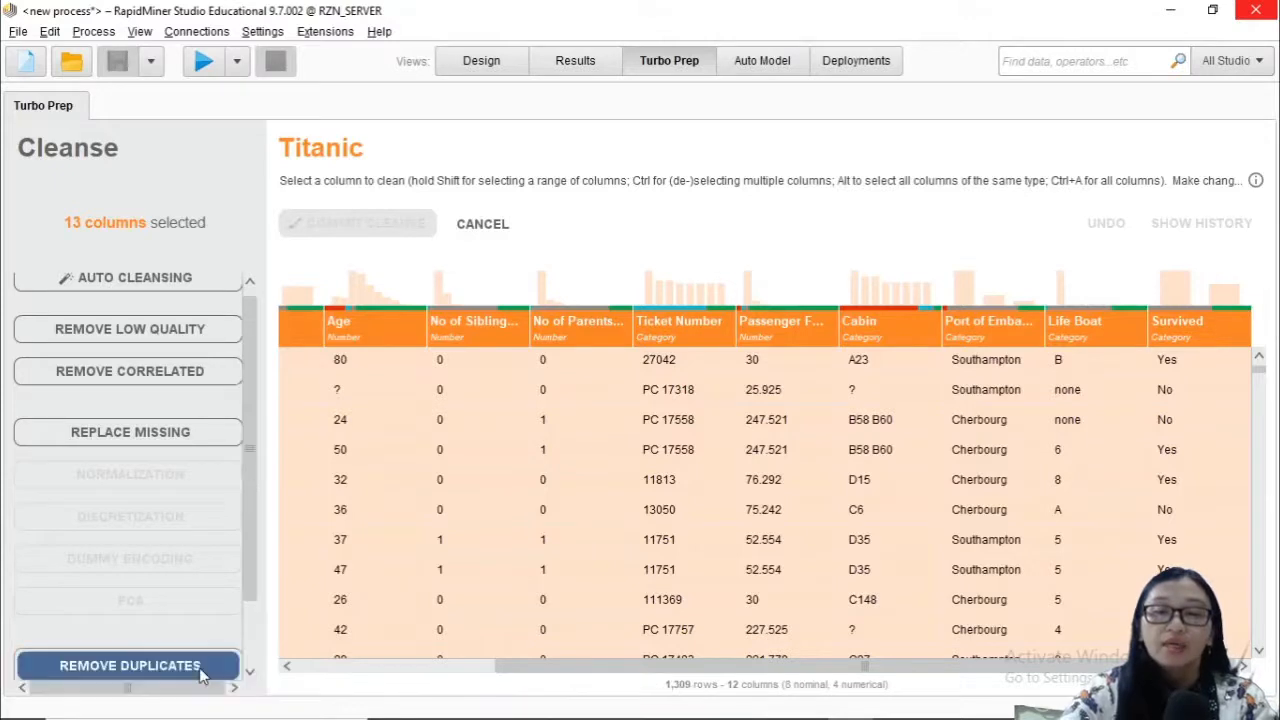
click(130, 648)
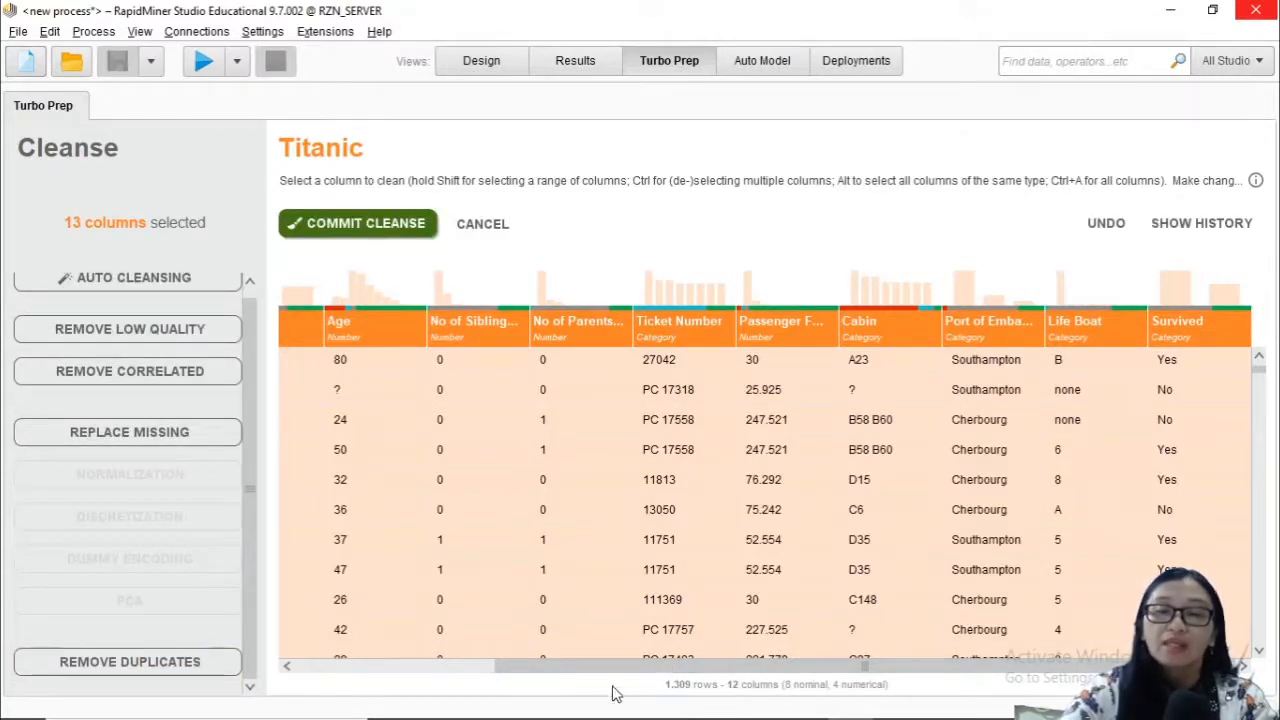
click(1112, 226)
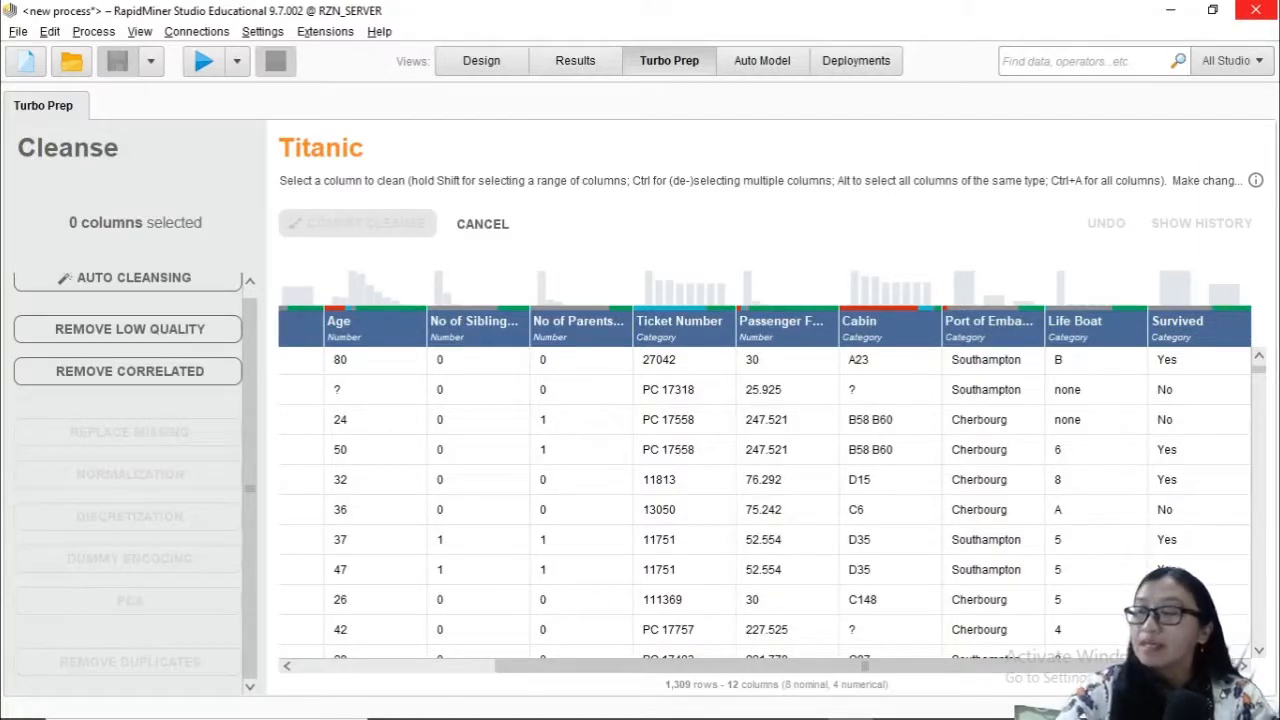
- Apply dummy encoding to the Life Boat column
click(1076, 336)
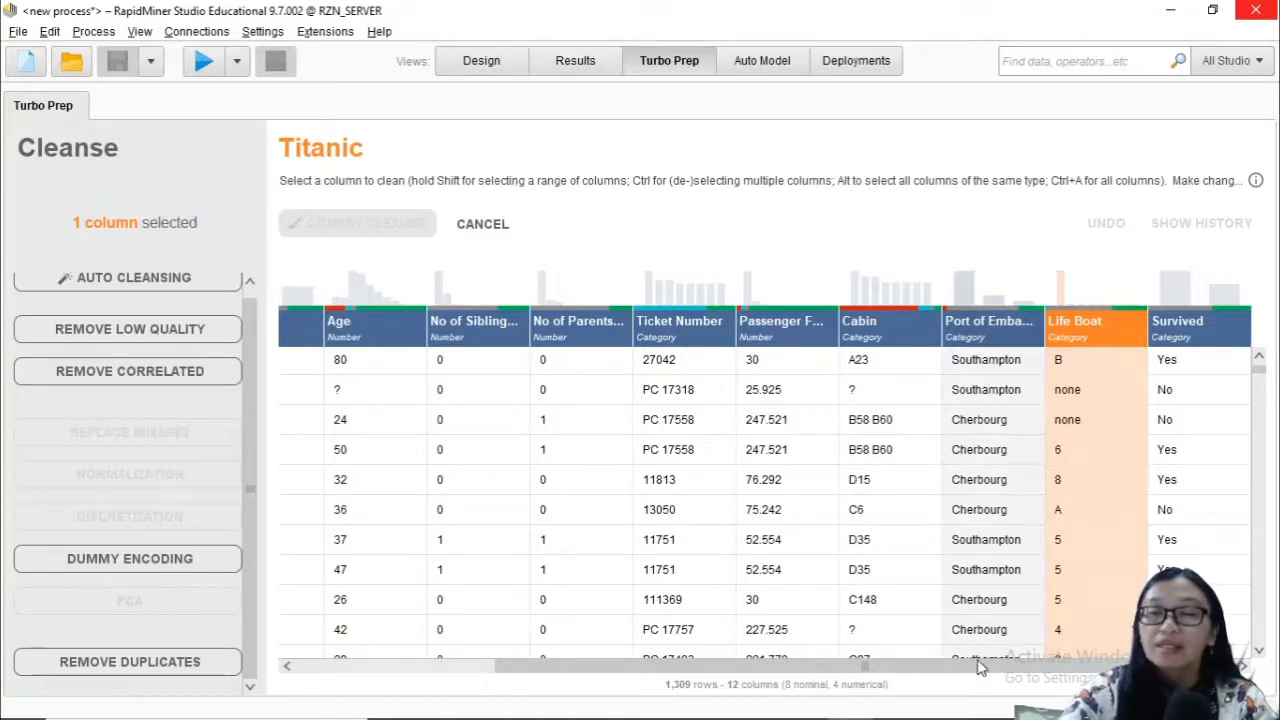
drag(1040, 668, 906, 670)
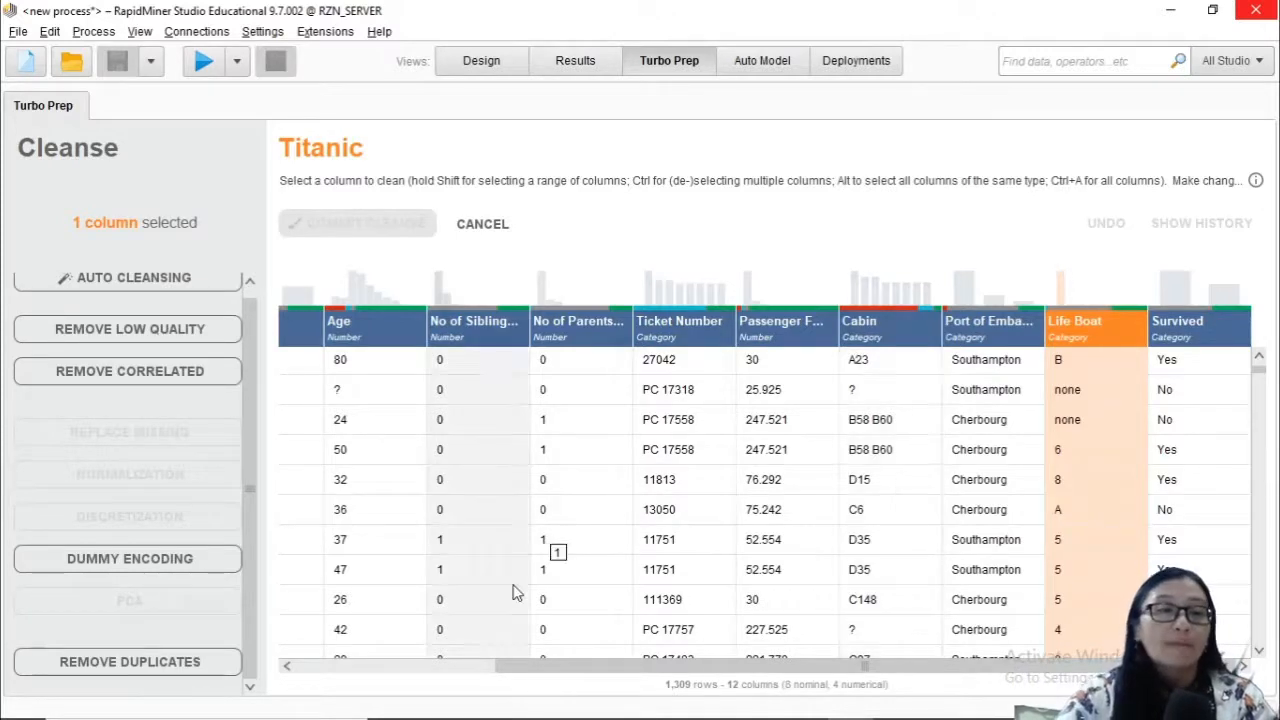
click(201, 562)
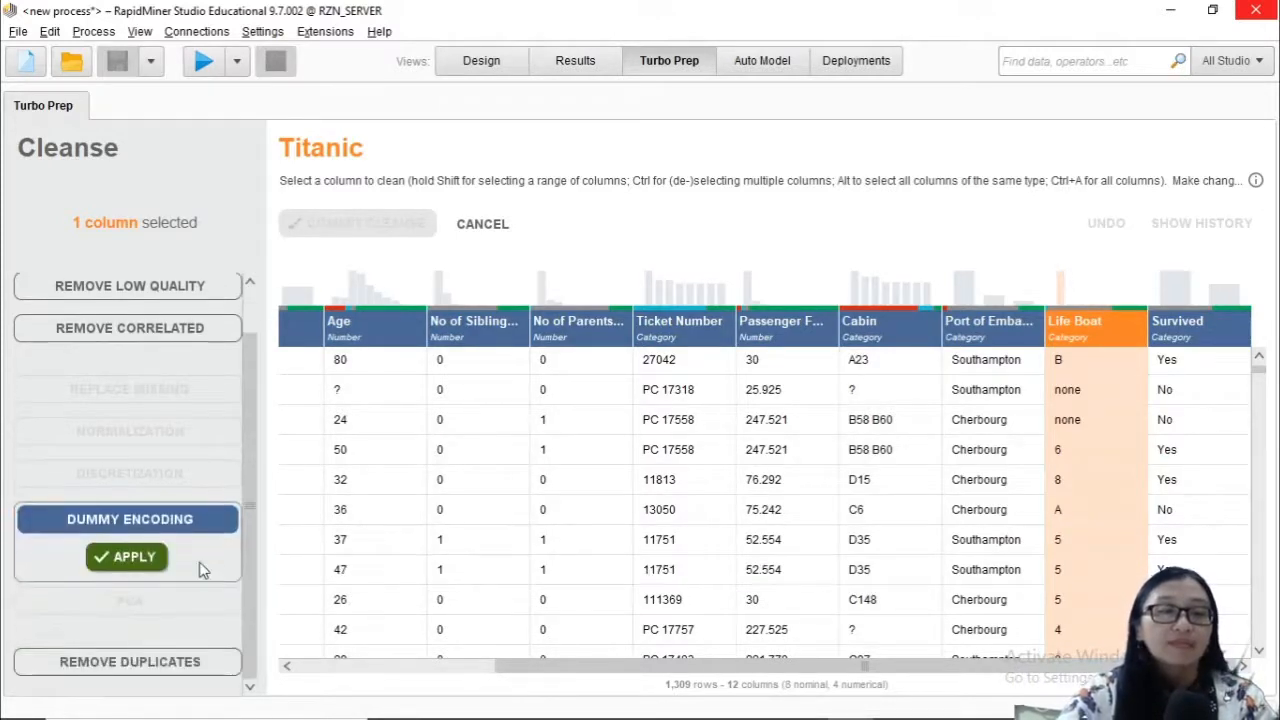
click(120, 572)
- Examine the encoded Life Boat columns from the first rows onward, and undo the dummy encoding
drag(535, 670, 677, 675)
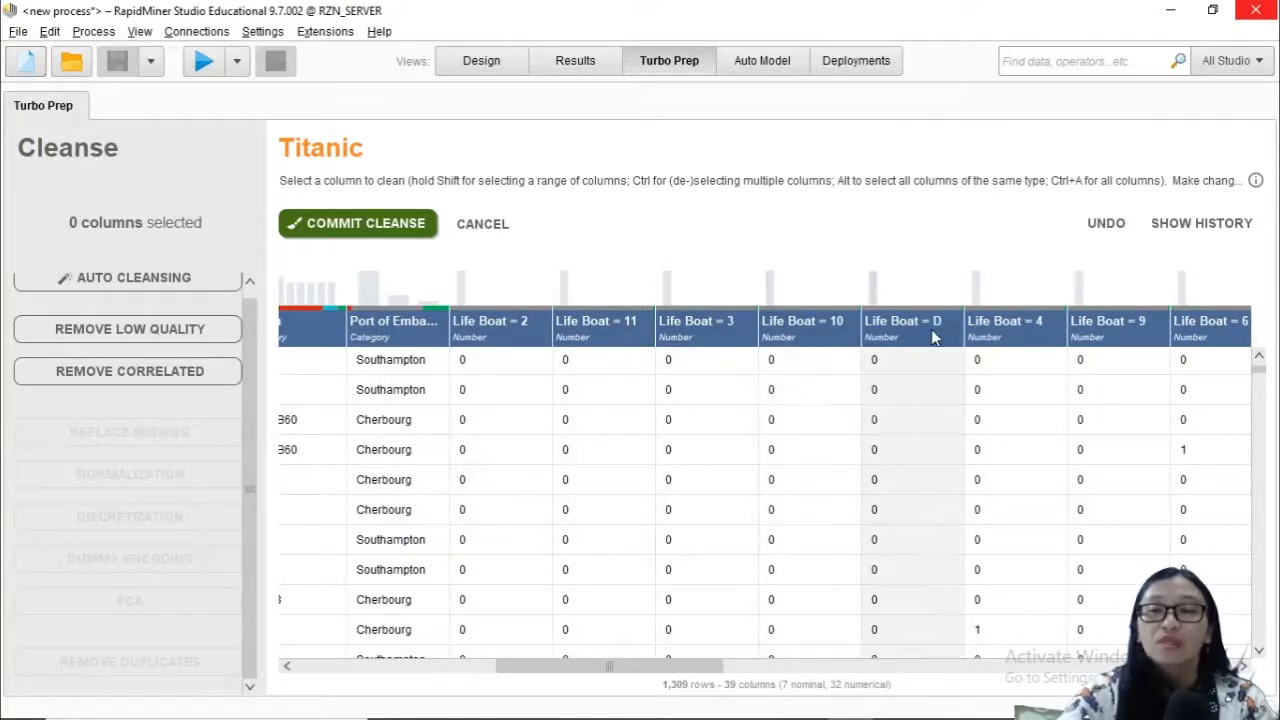
drag(596, 676, 720, 674)
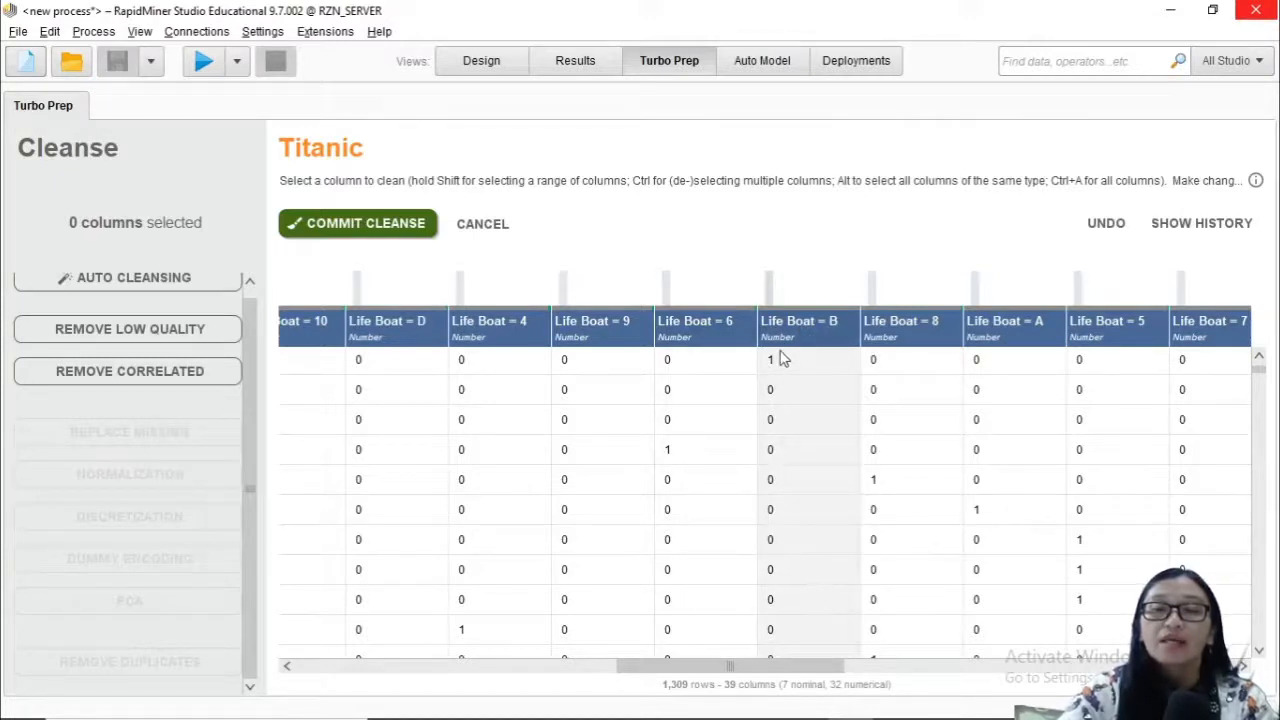
drag(777, 664, 600, 677)
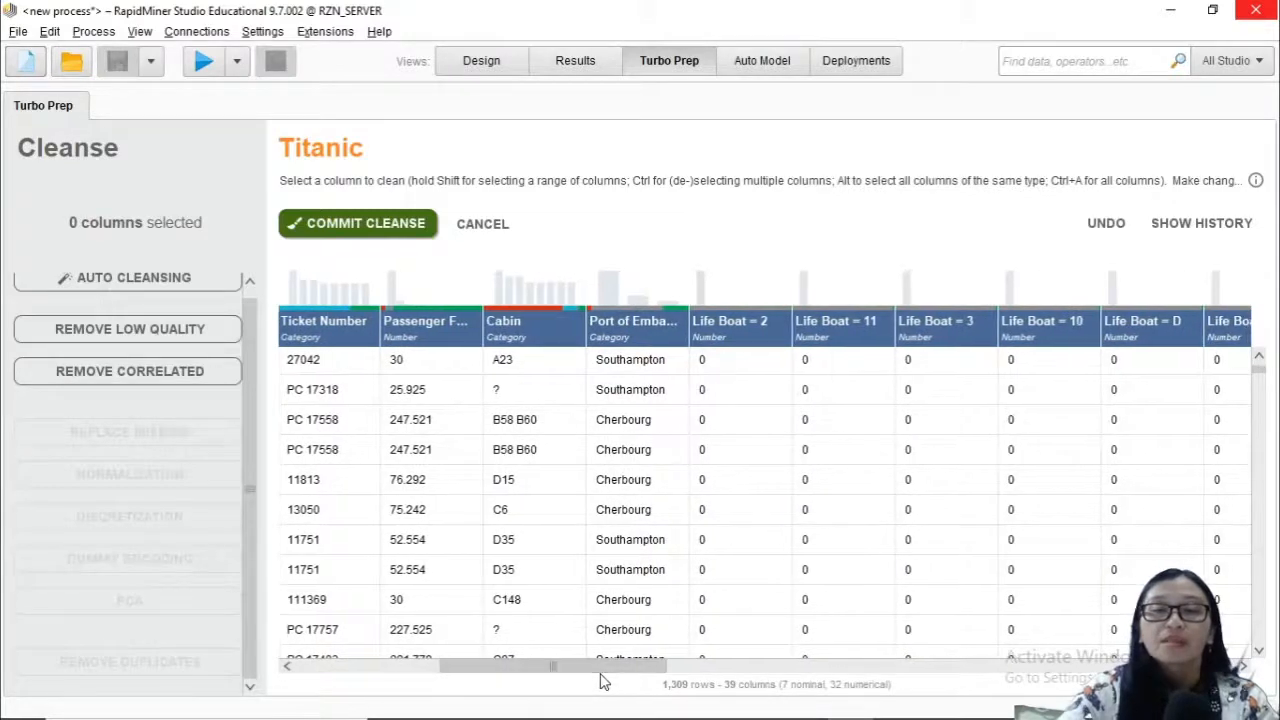
scroll(714, 623, up, 5)
scroll(714, 626, up, 5)
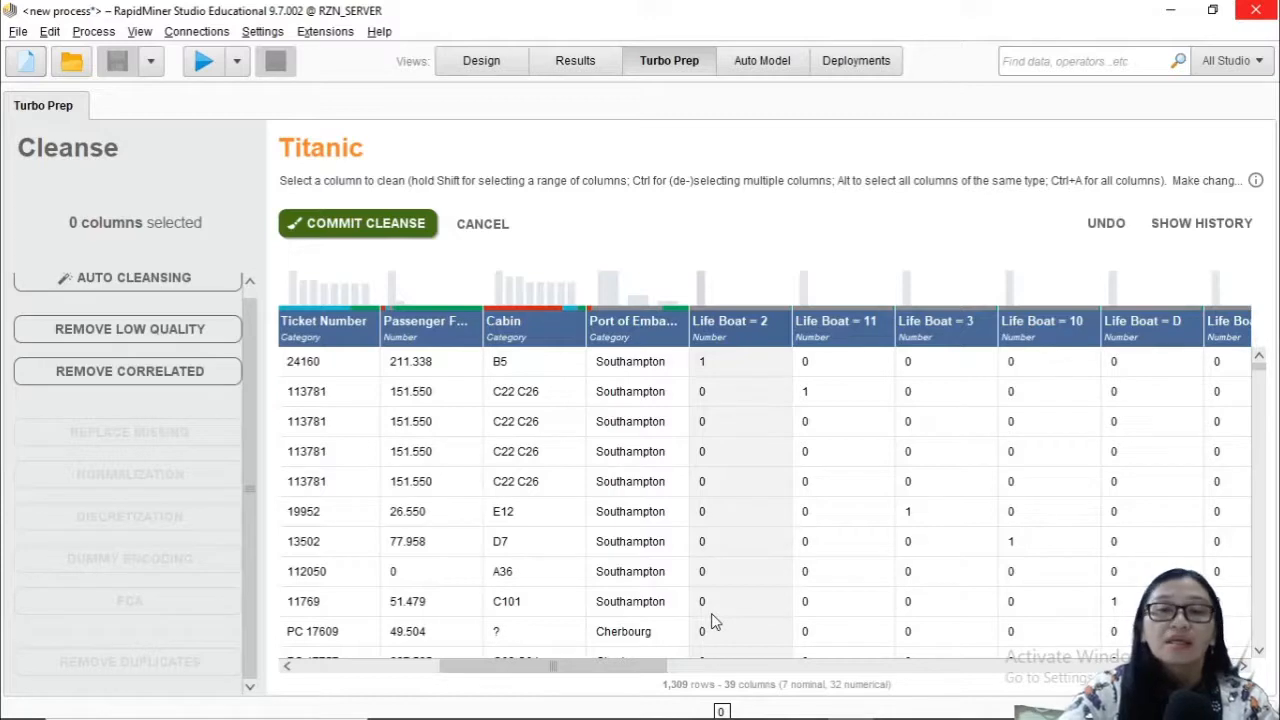
click(1108, 224)
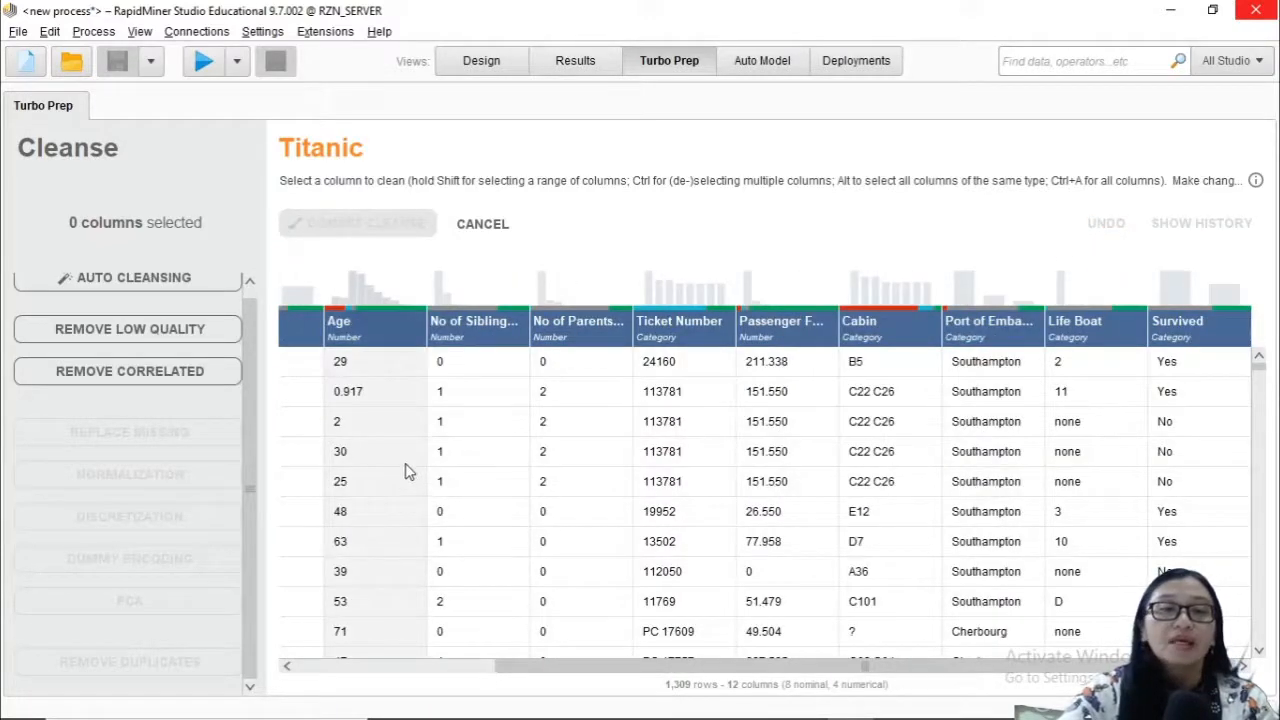
- Reapply dummy encoding to the Life Boat column to compare its encoded columns with the original values, and undo it
drag(528, 665, 305, 678)
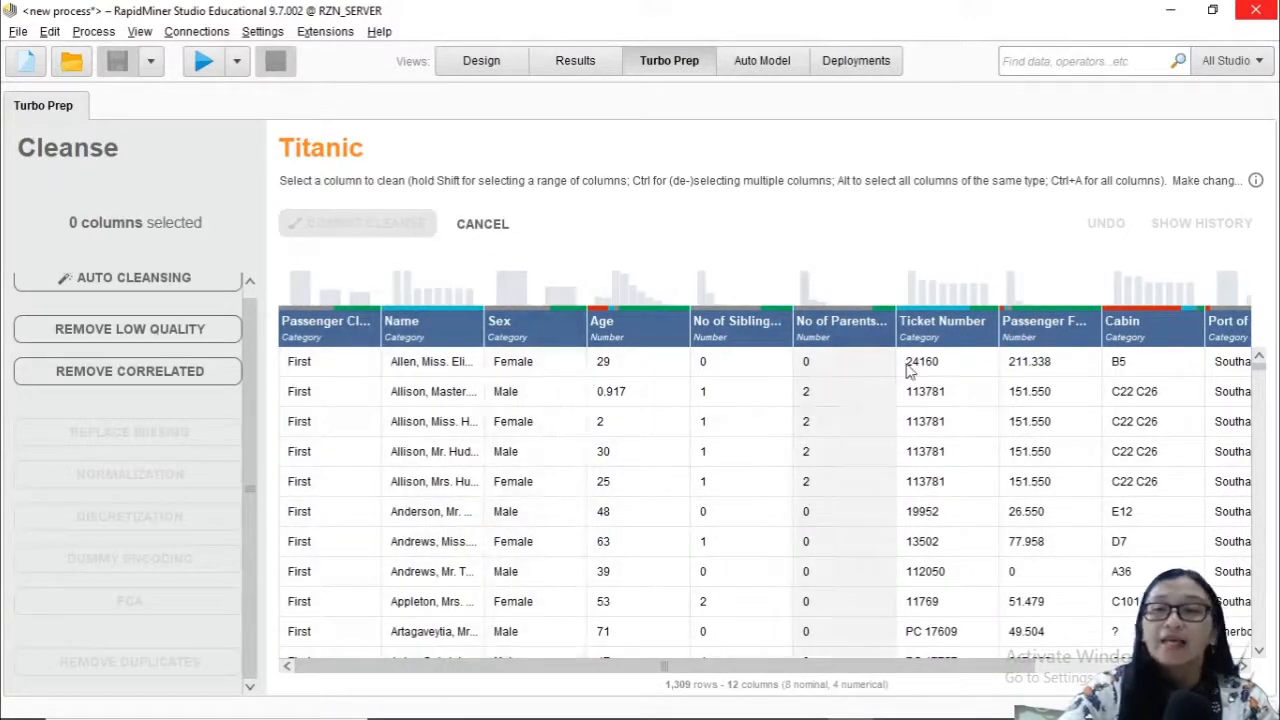
drag(843, 677, 1045, 668)
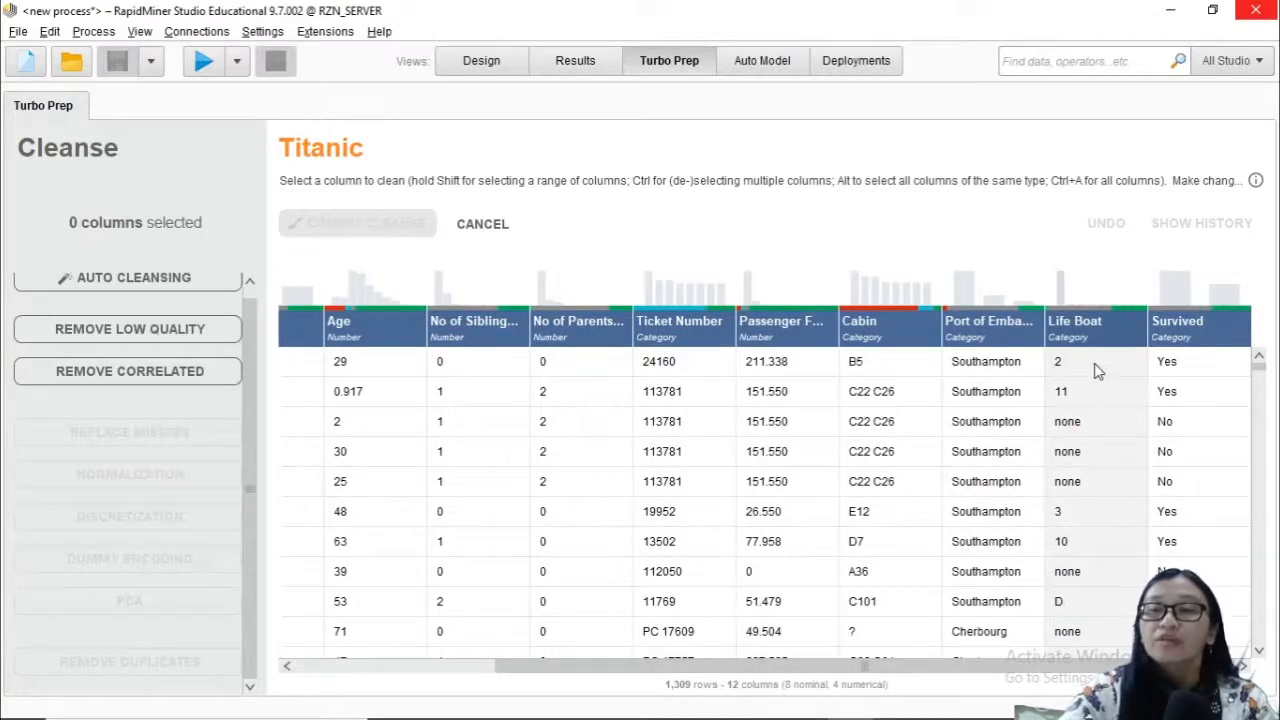
click(1087, 323)
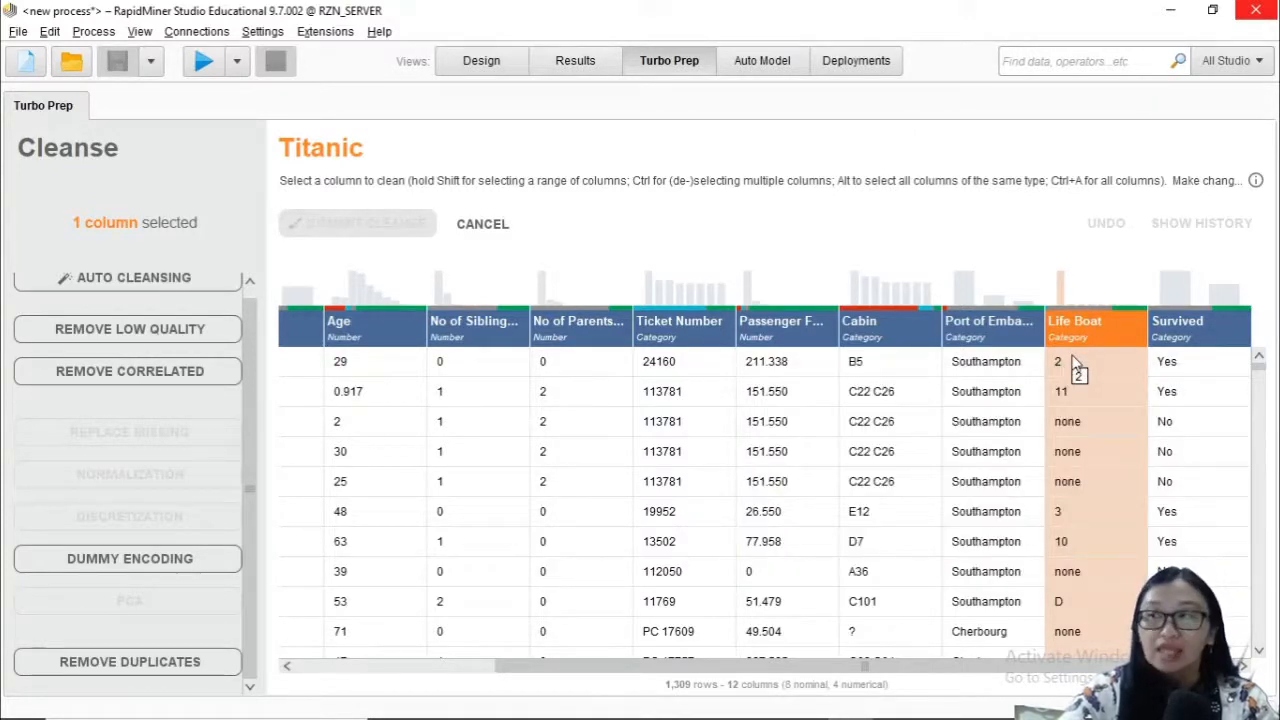
click(167, 572)
click(158, 603)
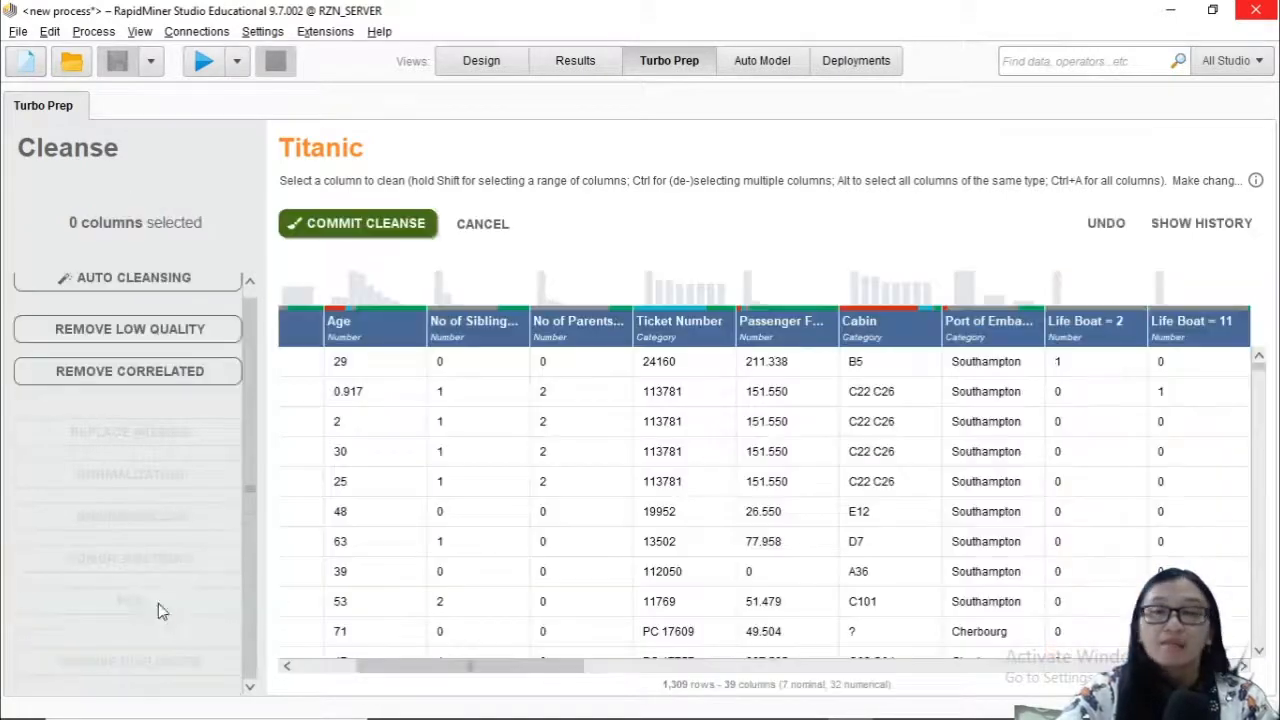
drag(530, 670, 640, 670)
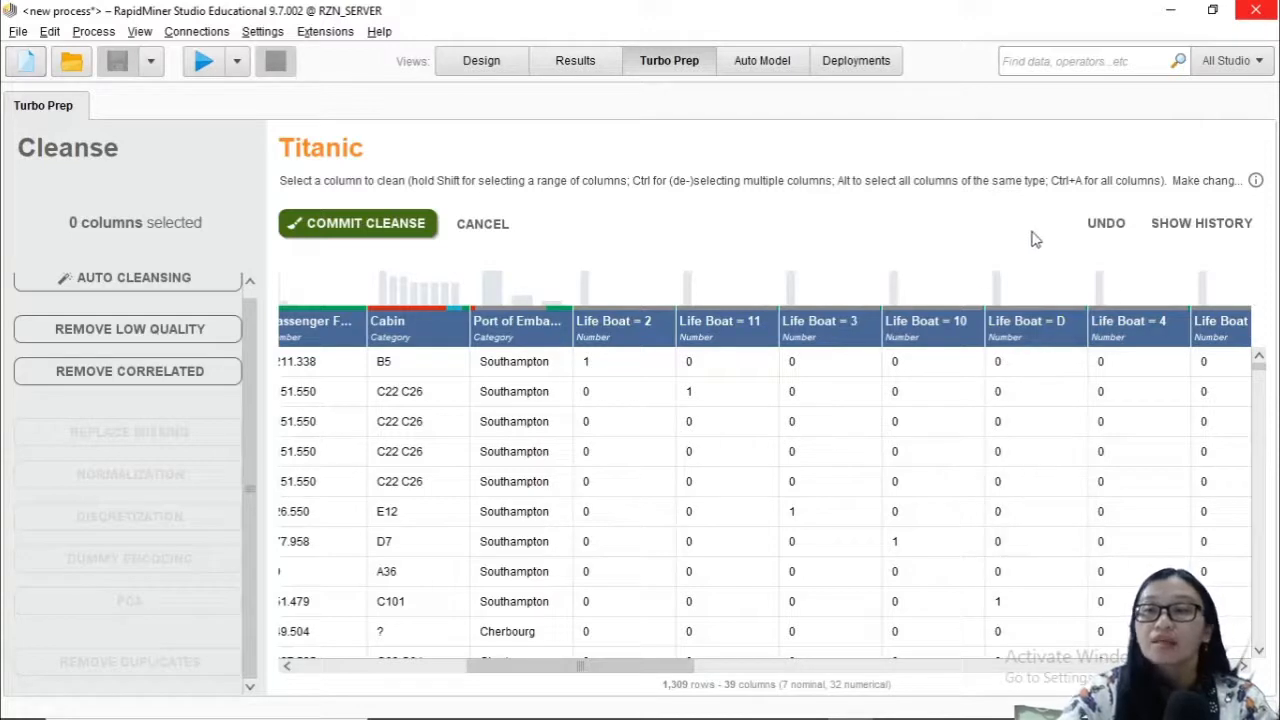
click(1095, 230)
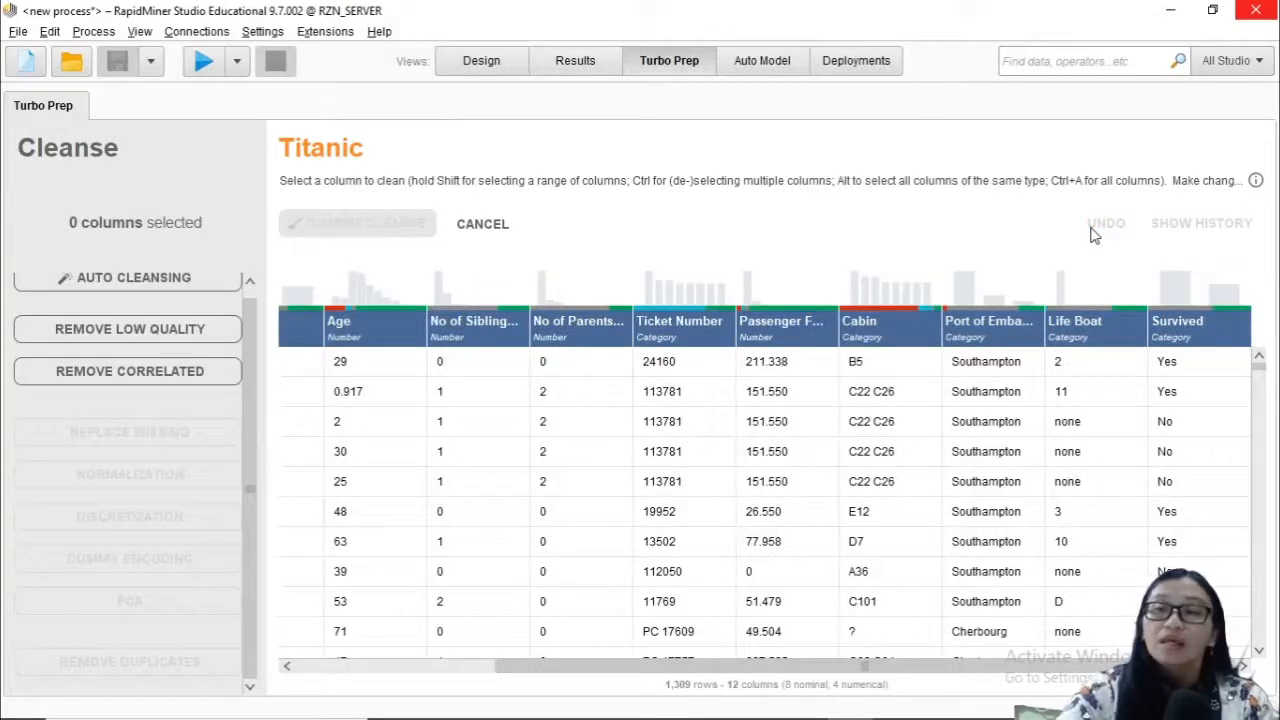
- Review the replacement options available for missing numerical values in the Age column
mouse_move(1082, 330)
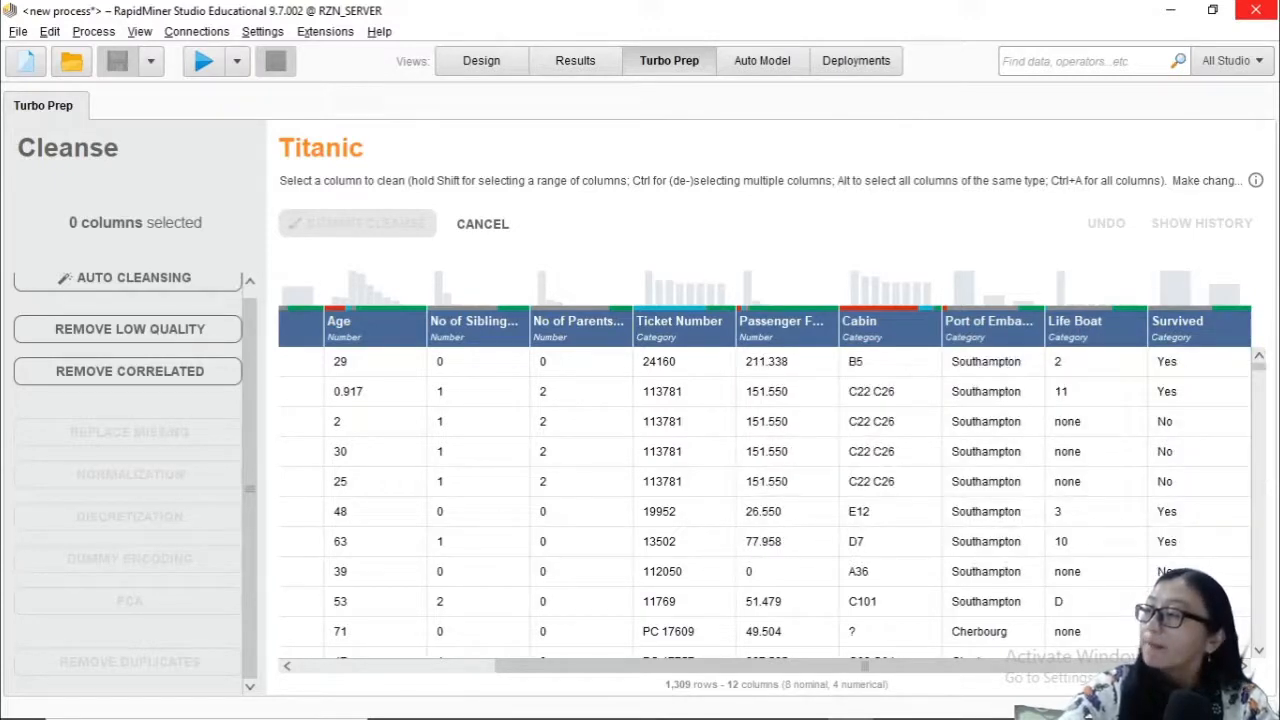
click(338, 340)
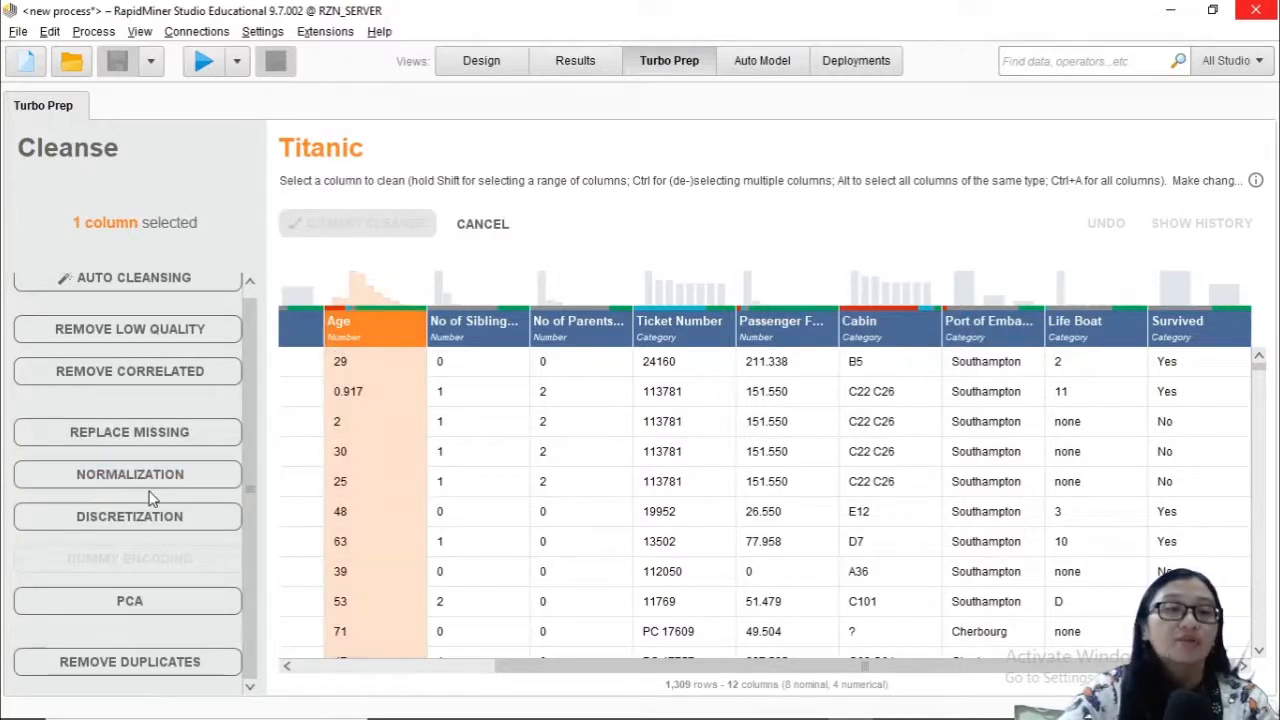
click(155, 440)
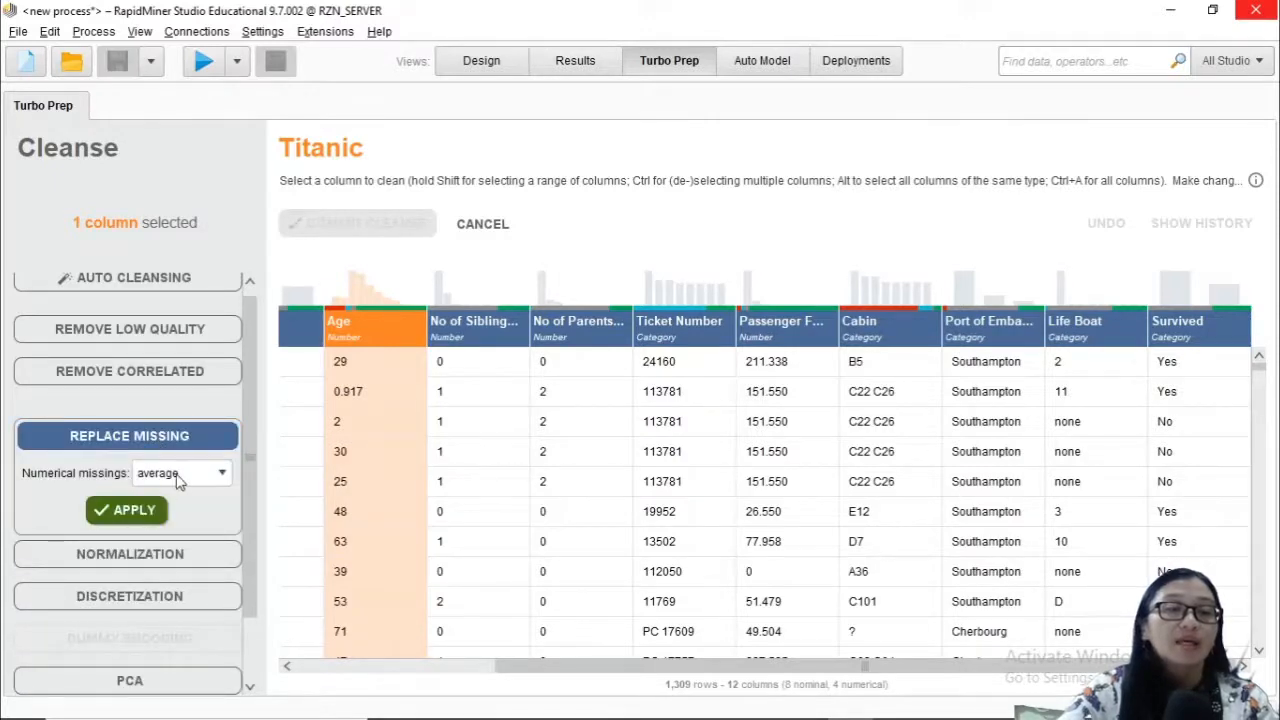
click(222, 474)
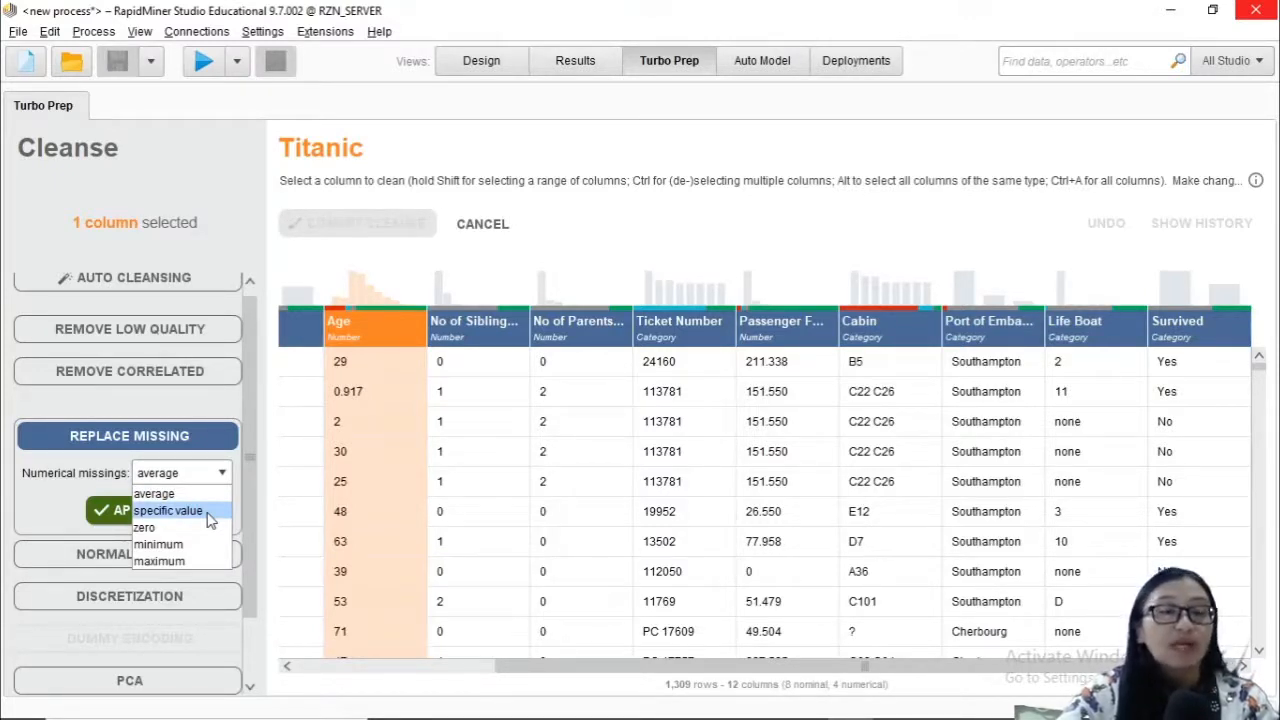
- Check the Life Boat column's cleansing operations and review the options for replacing missing nominal values in the Cabin column
click(1064, 345)
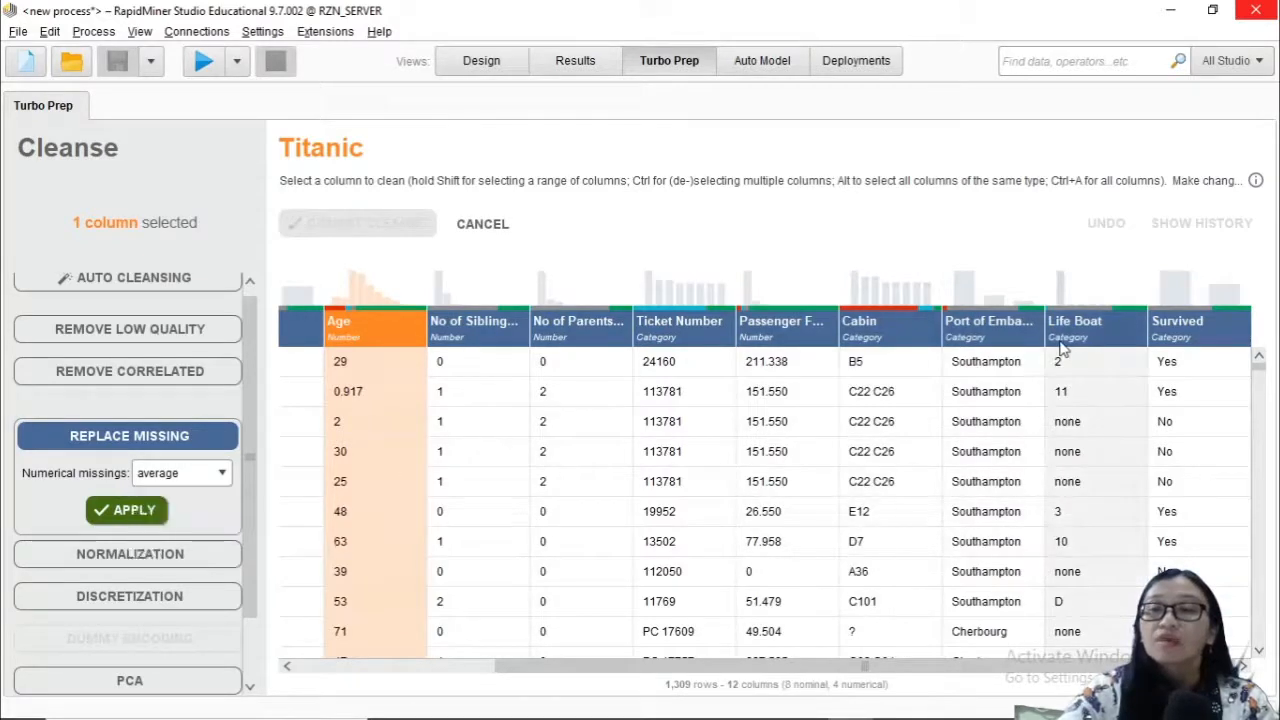
click(1064, 345)
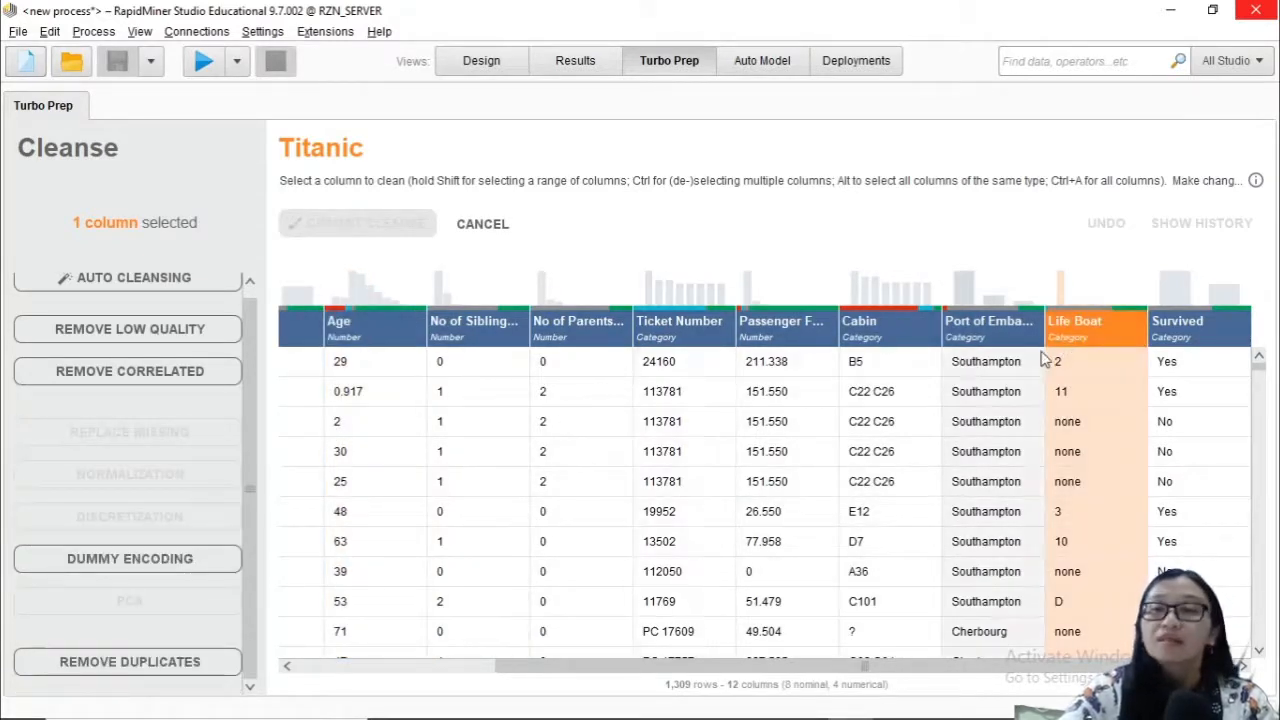
click(880, 343)
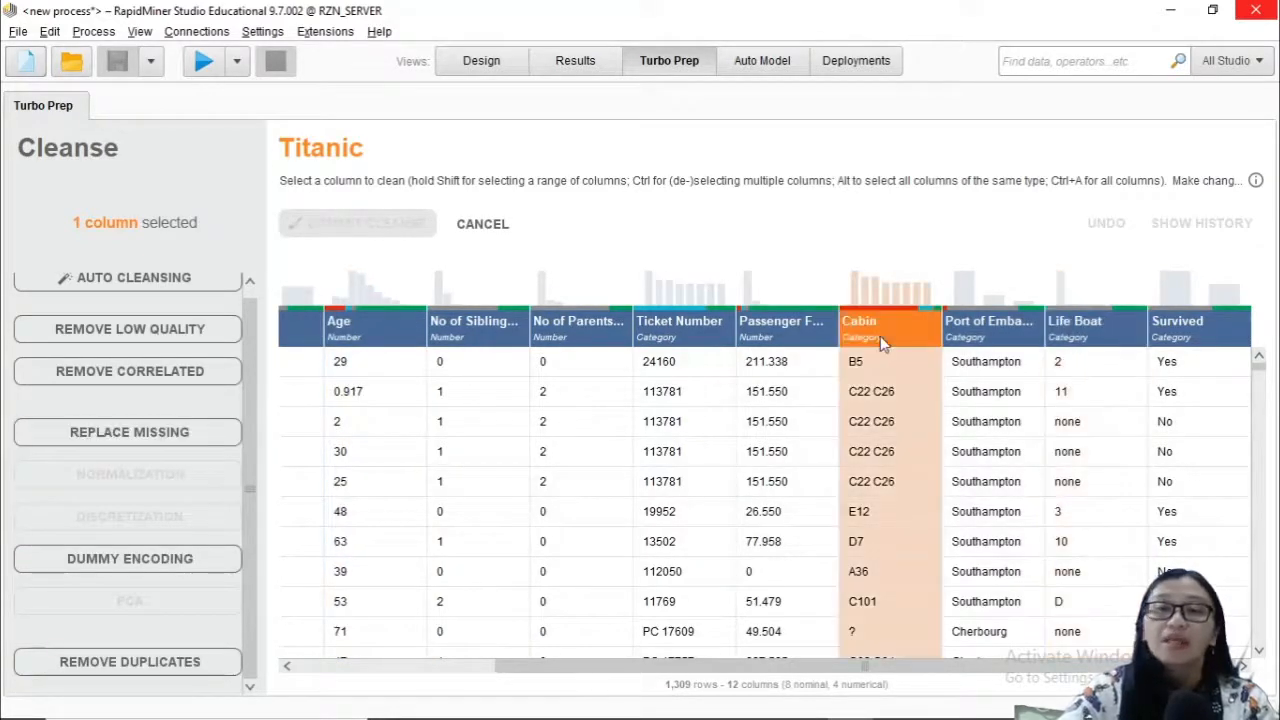
click(204, 438)
click(222, 476)
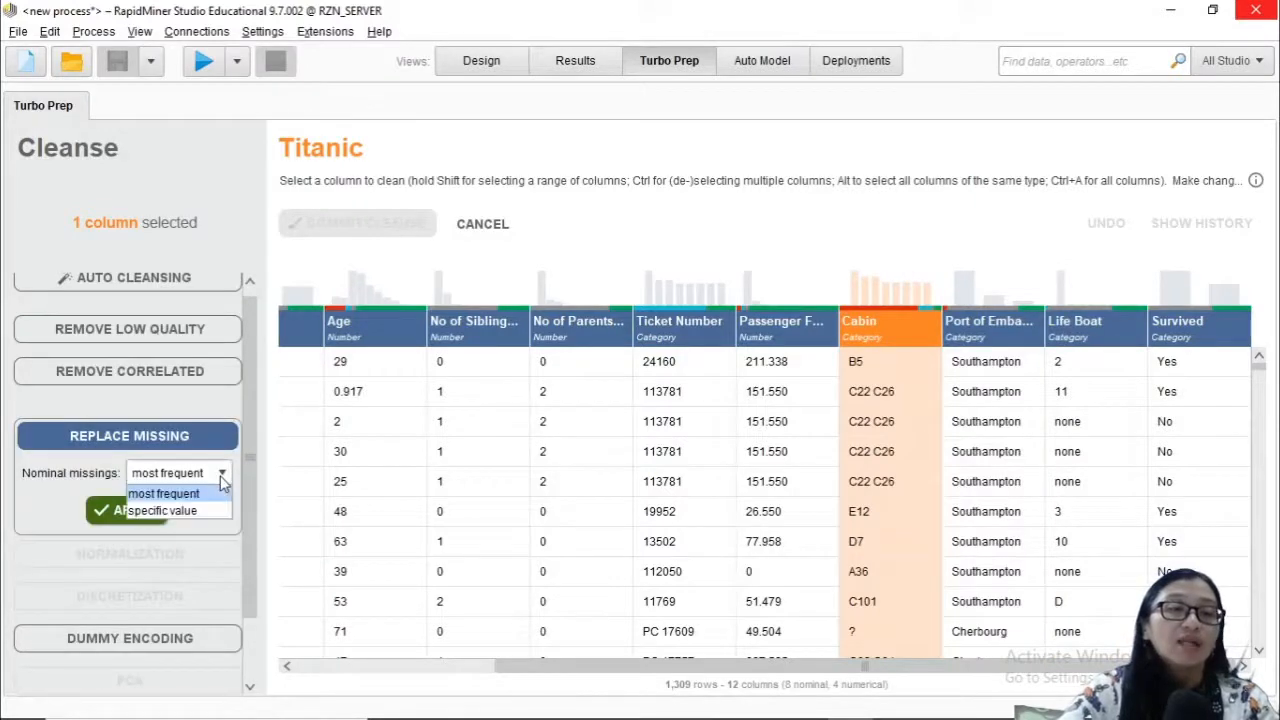
- Replace the missing values in the Age column with the average and check the filled rows
click(367, 344)
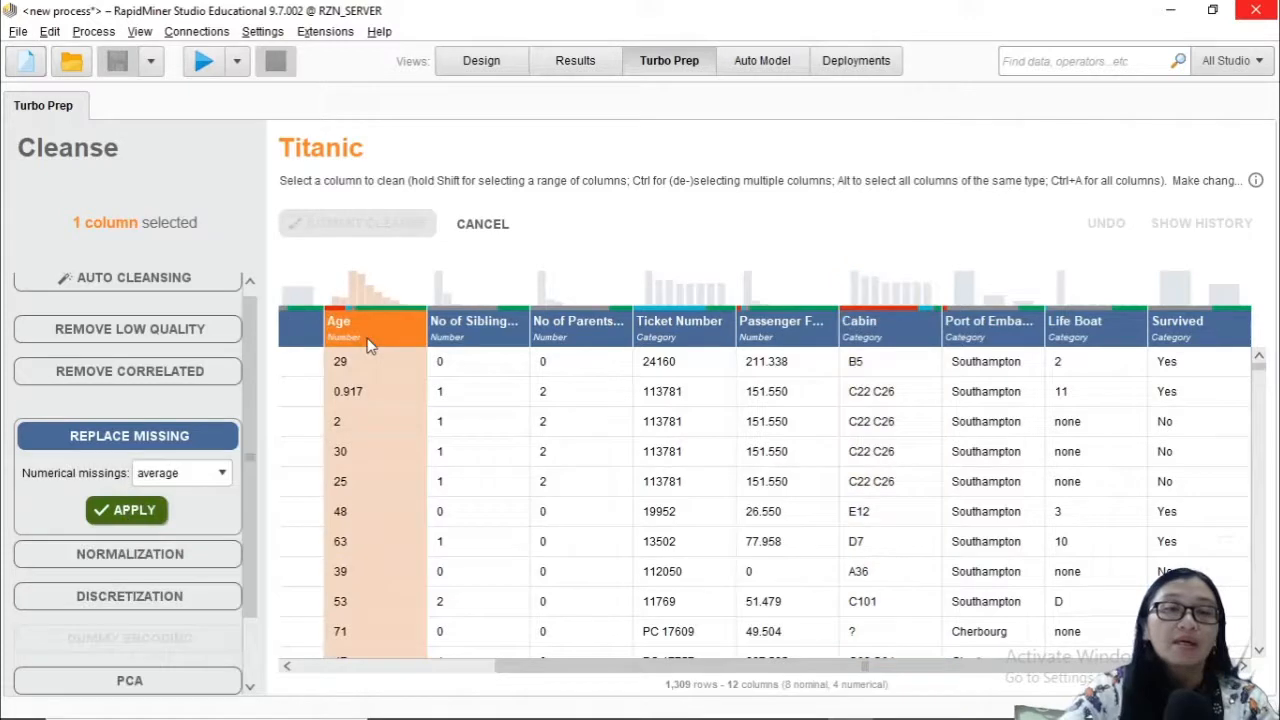
click(222, 476)
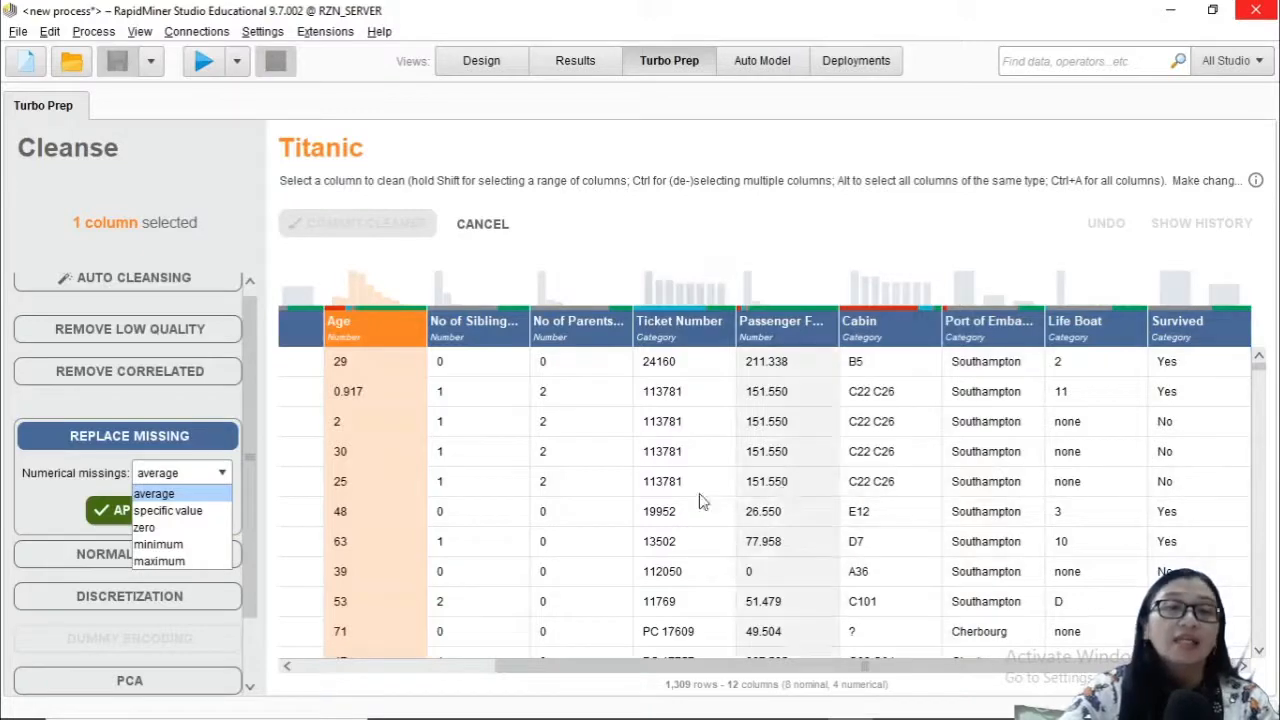
click(155, 494)
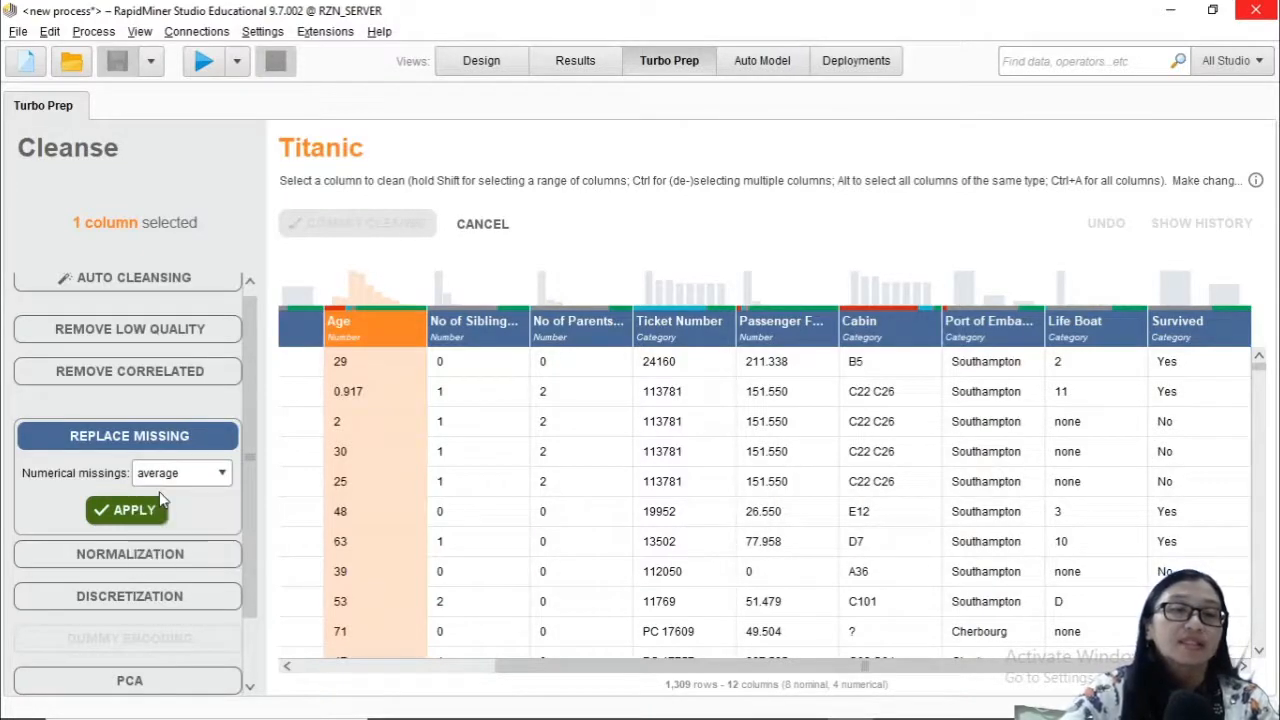
click(155, 512)
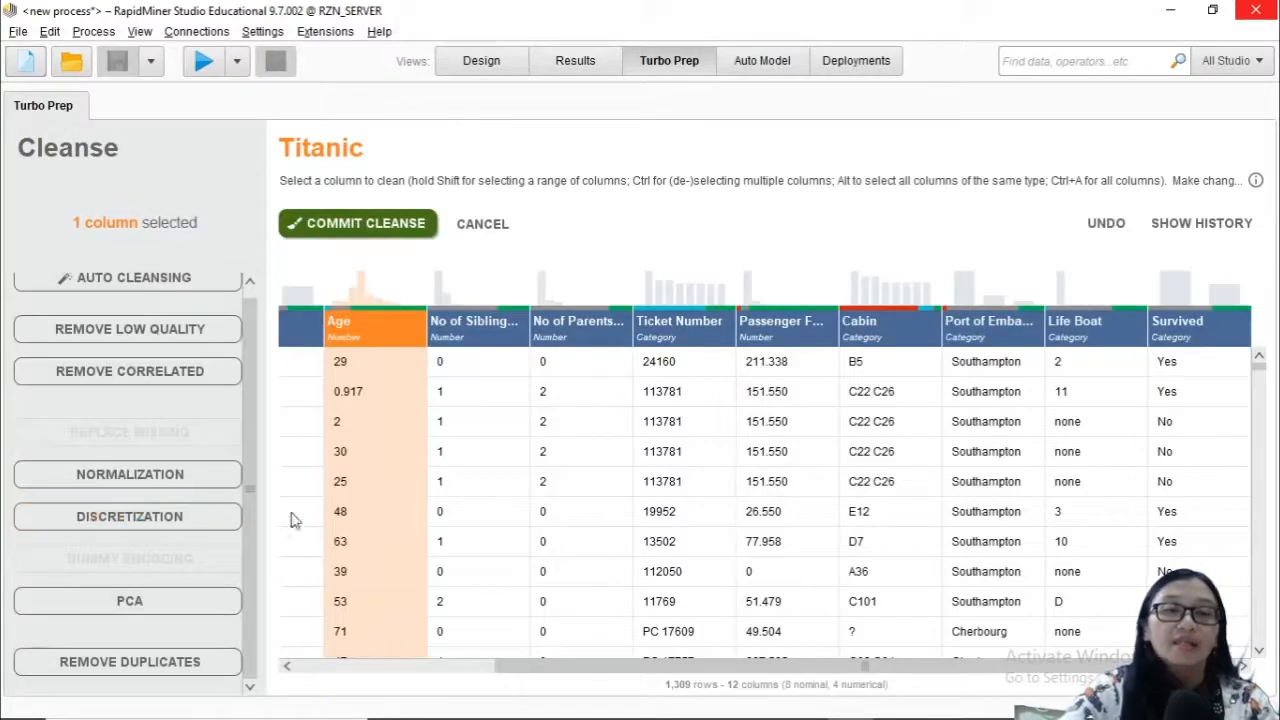
scroll(390, 524, down, 3)
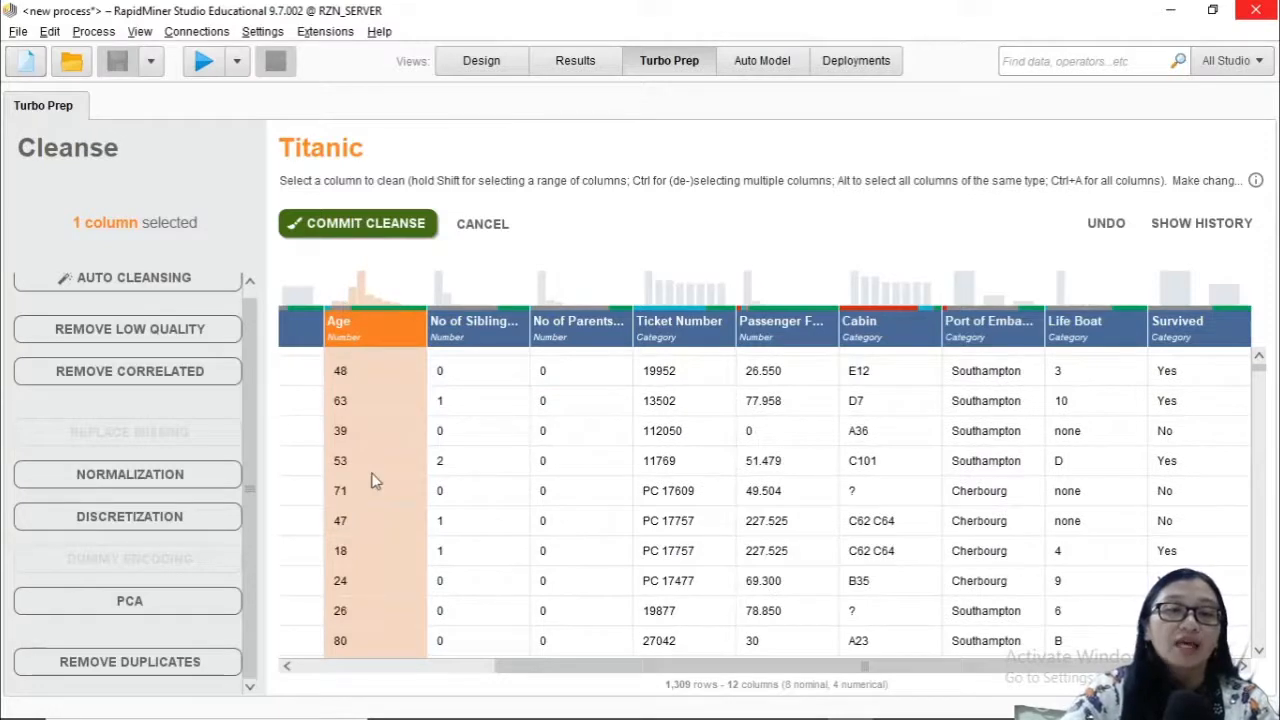
scroll(388, 528, down, 6)
scroll(388, 534, down, 10)
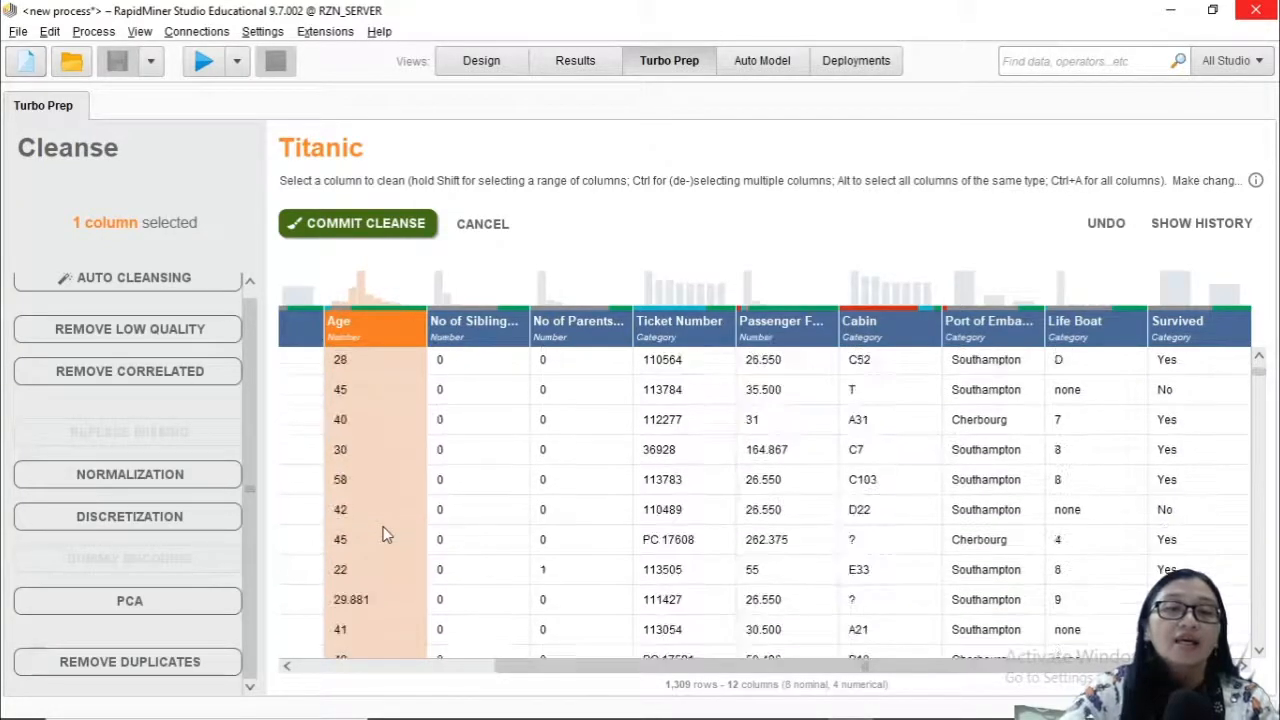
scroll(386, 534, down, 10)
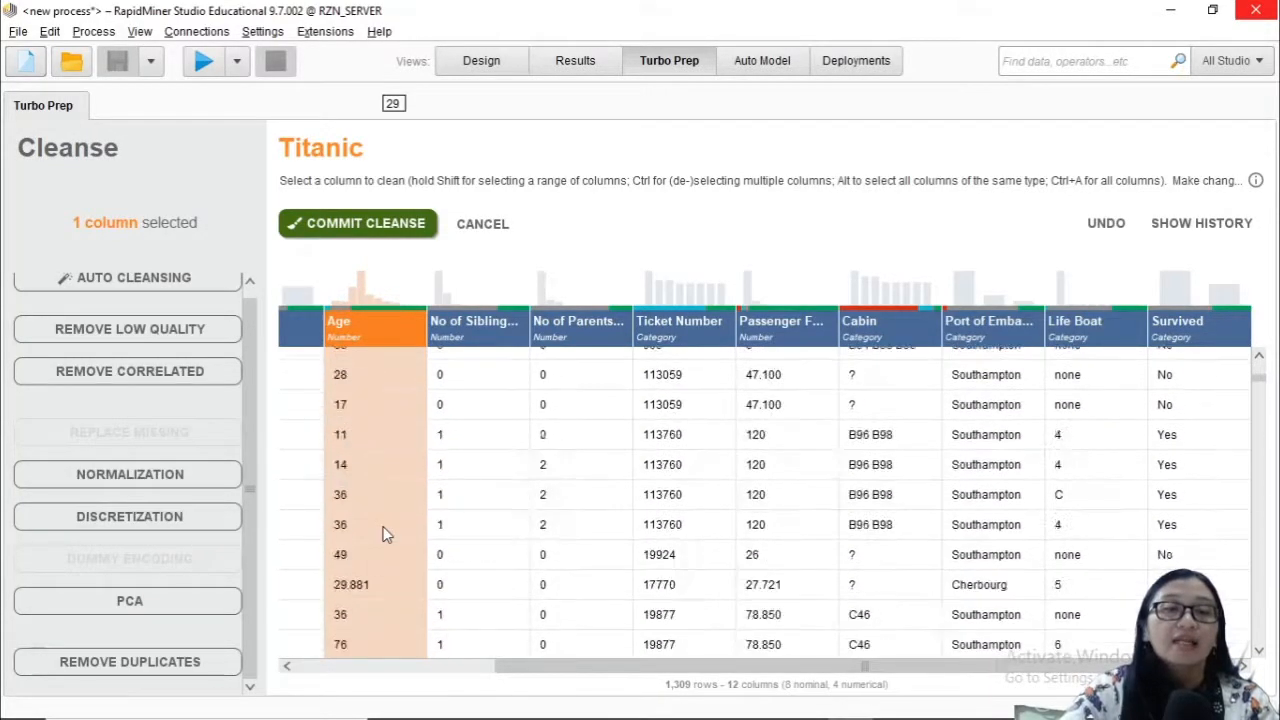
scroll(383, 535, down, 10)
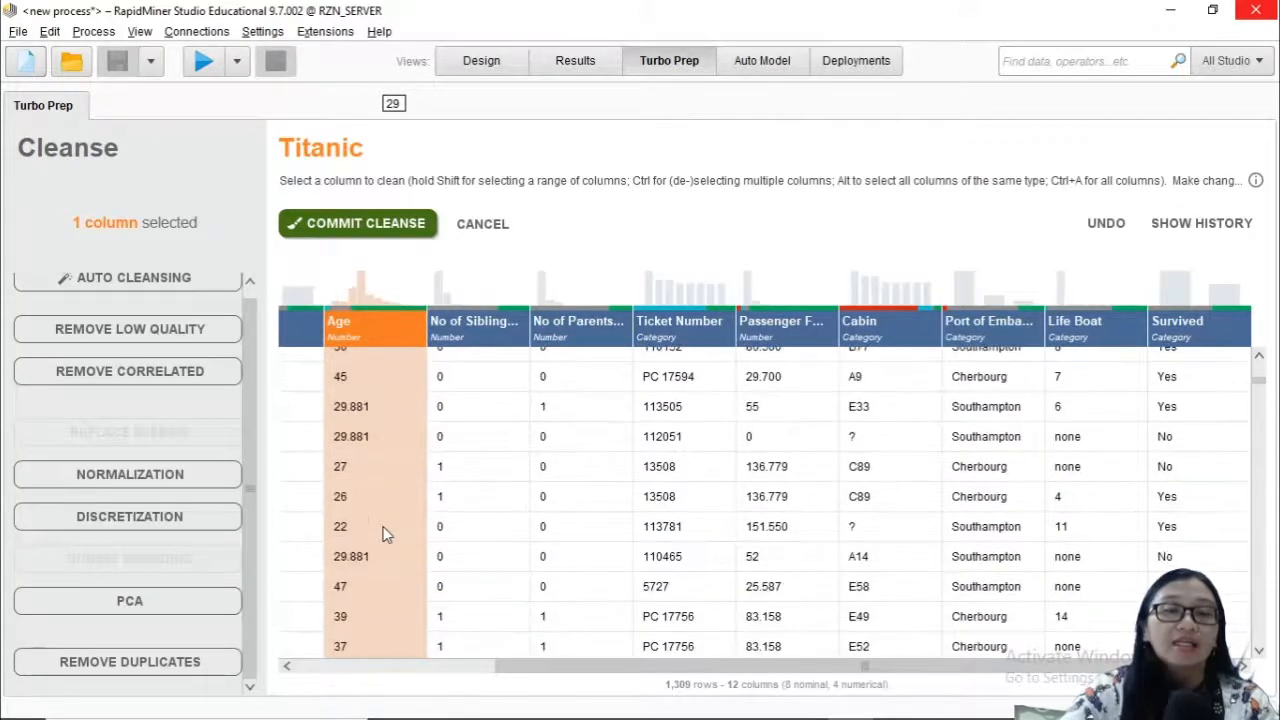
scroll(386, 534, up, 3)
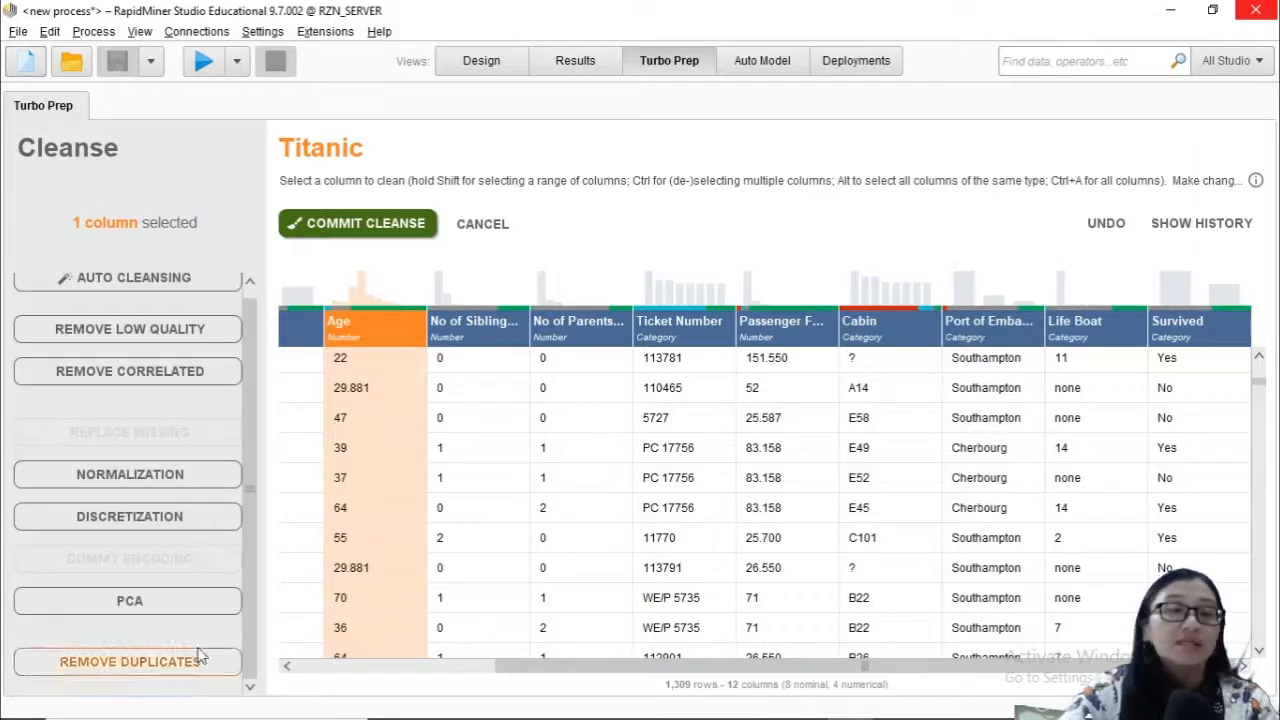
- Try discretizing the Age column into 2 bins of equal sizes, and undo the discretization
click(172, 519)
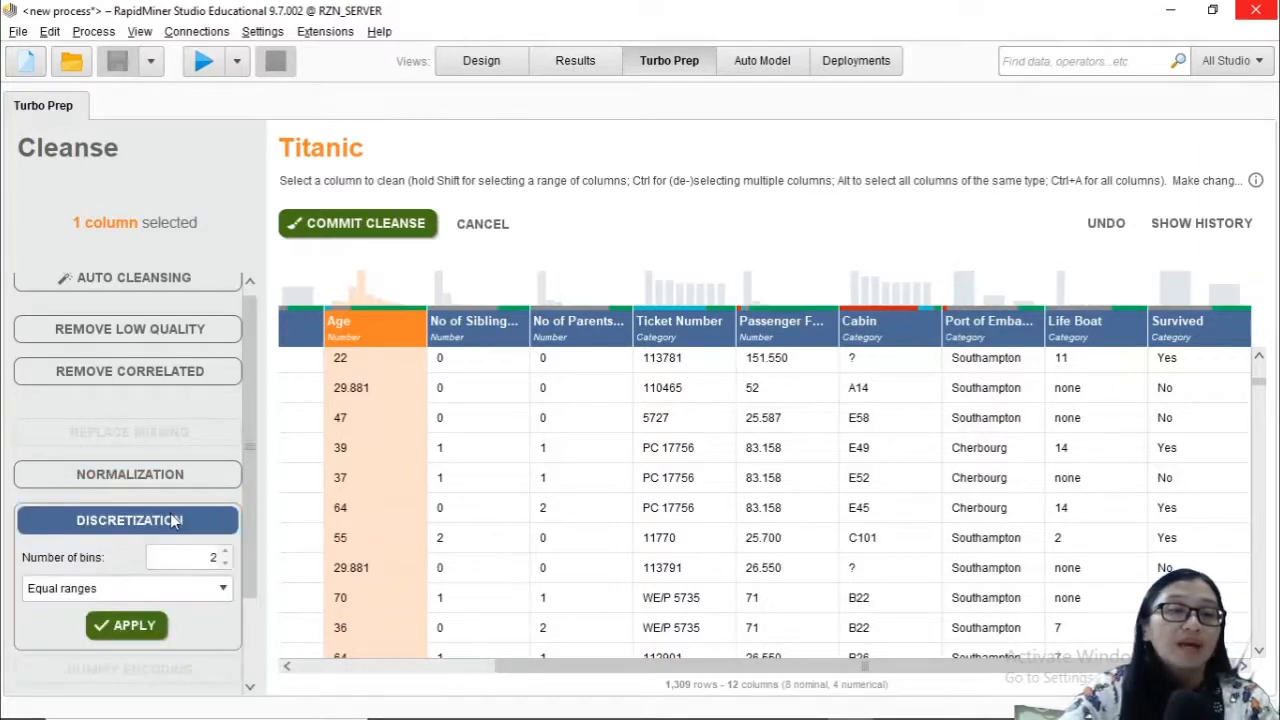
click(158, 590)
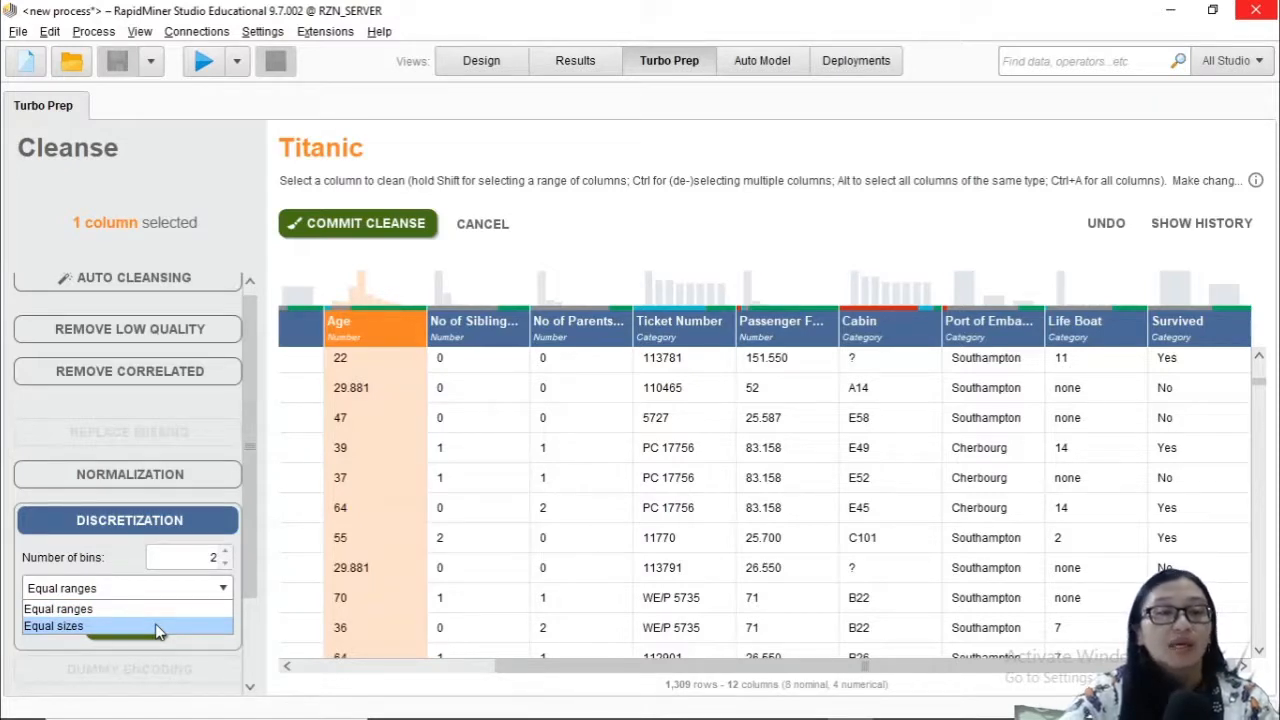
click(155, 626)
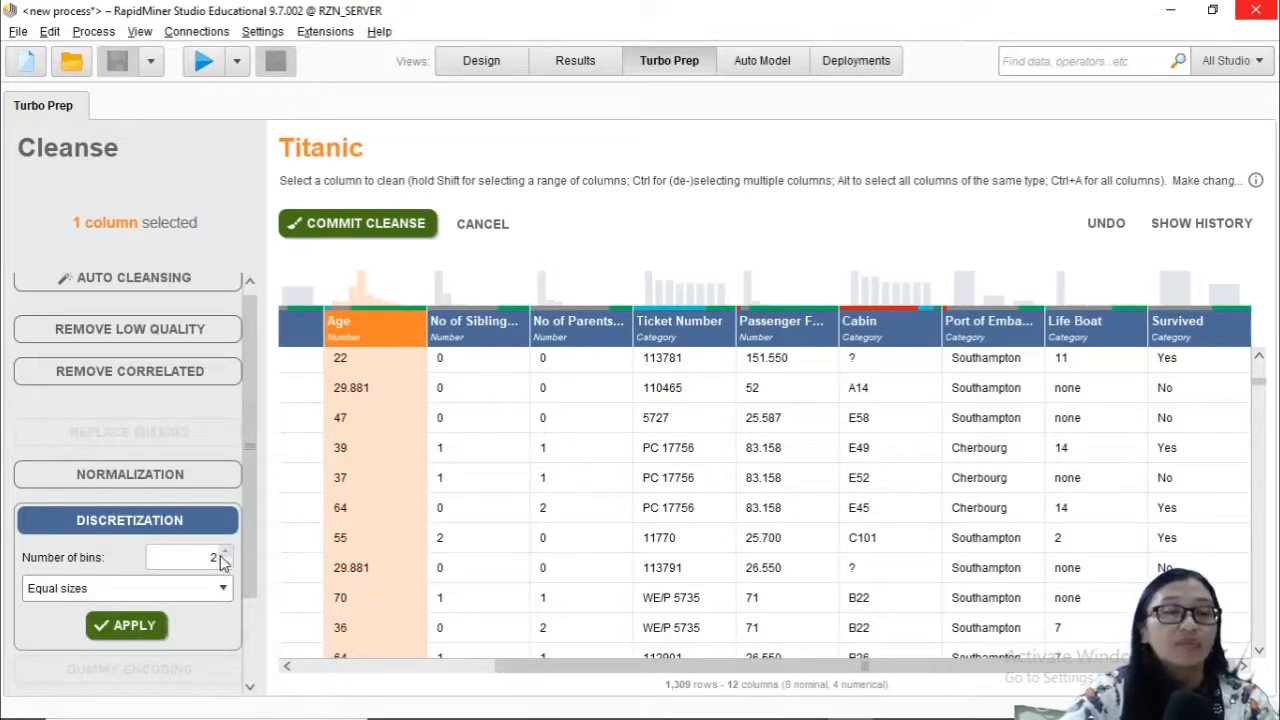
click(142, 627)
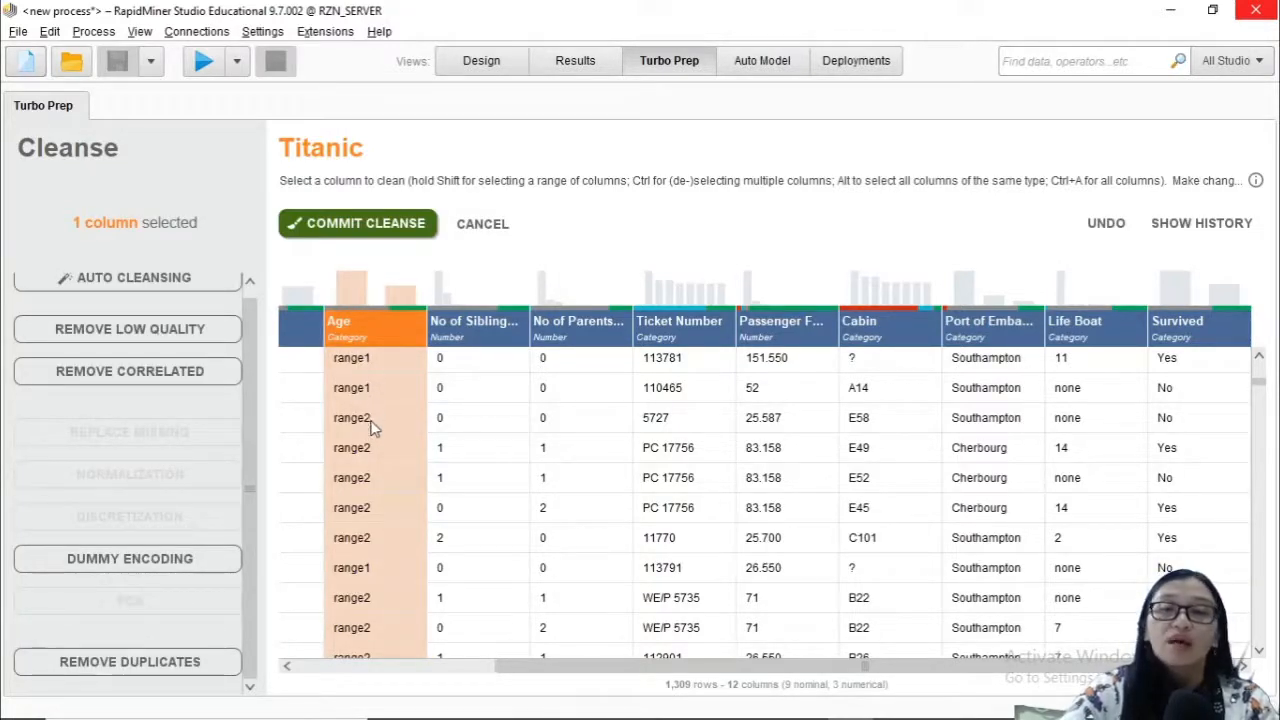
drag(540, 668, 328, 642)
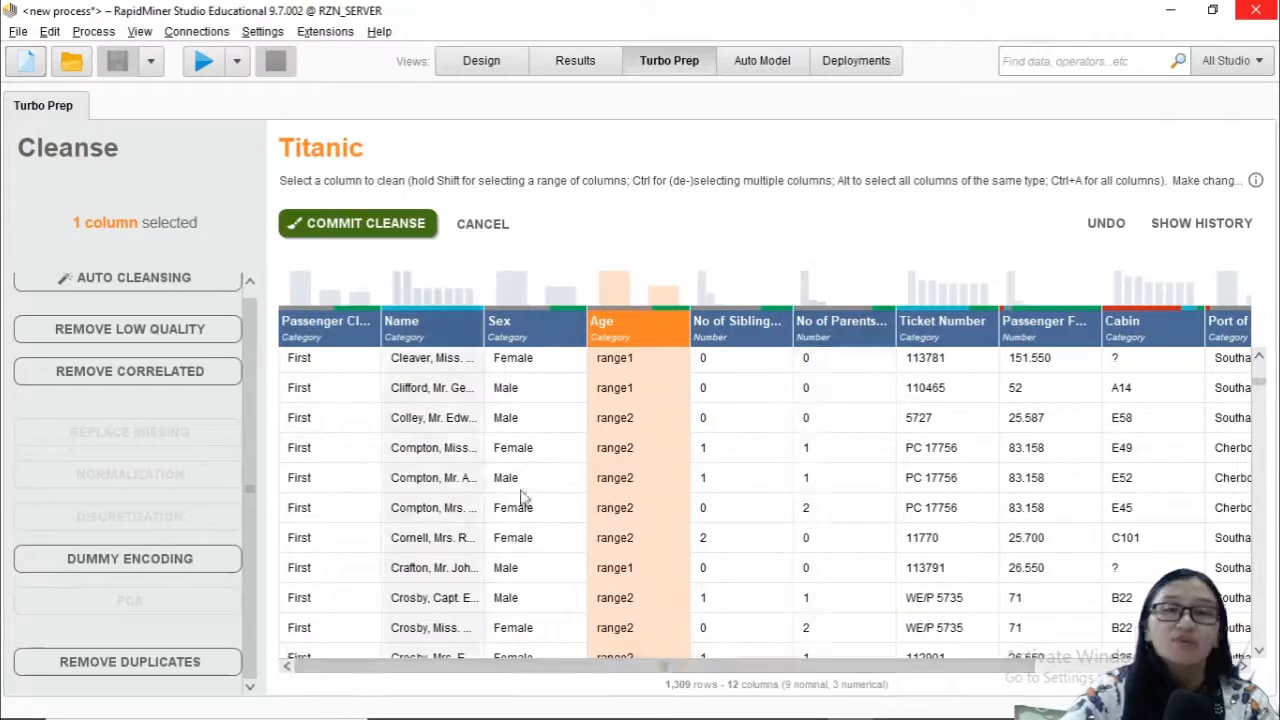
click(1095, 230)
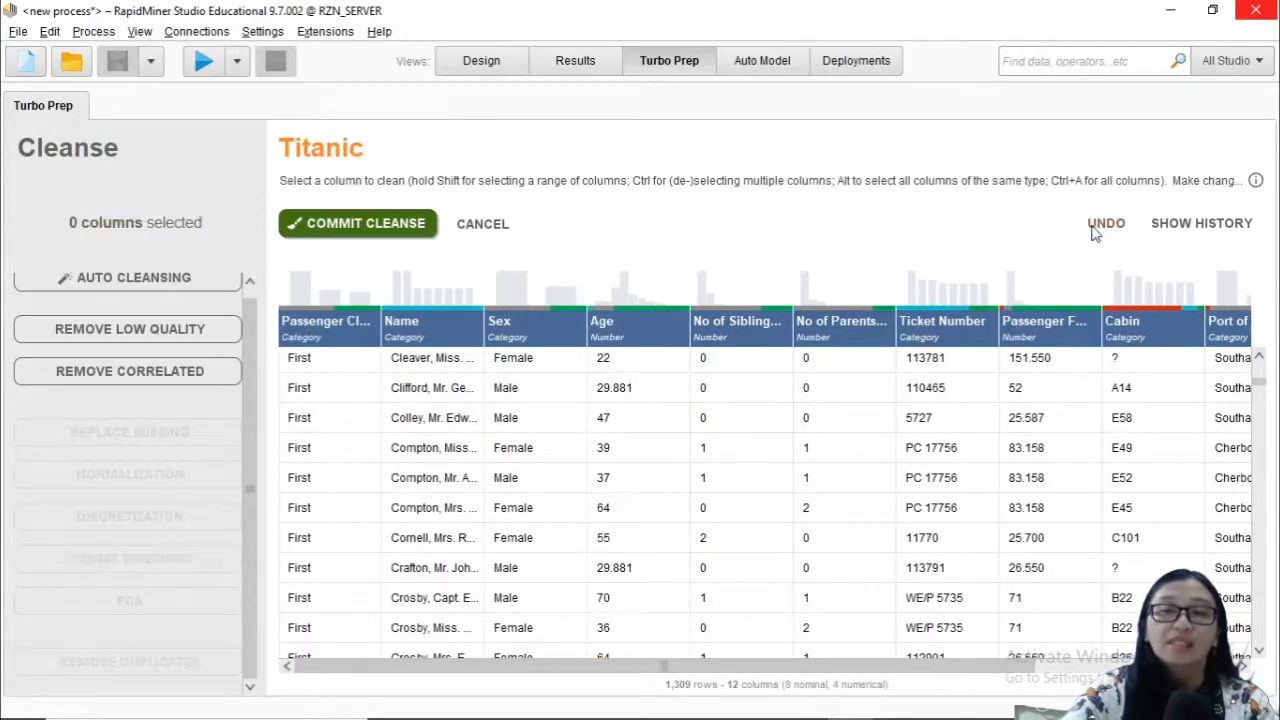
- Normalize the Age column using Standardization
click(613, 342)
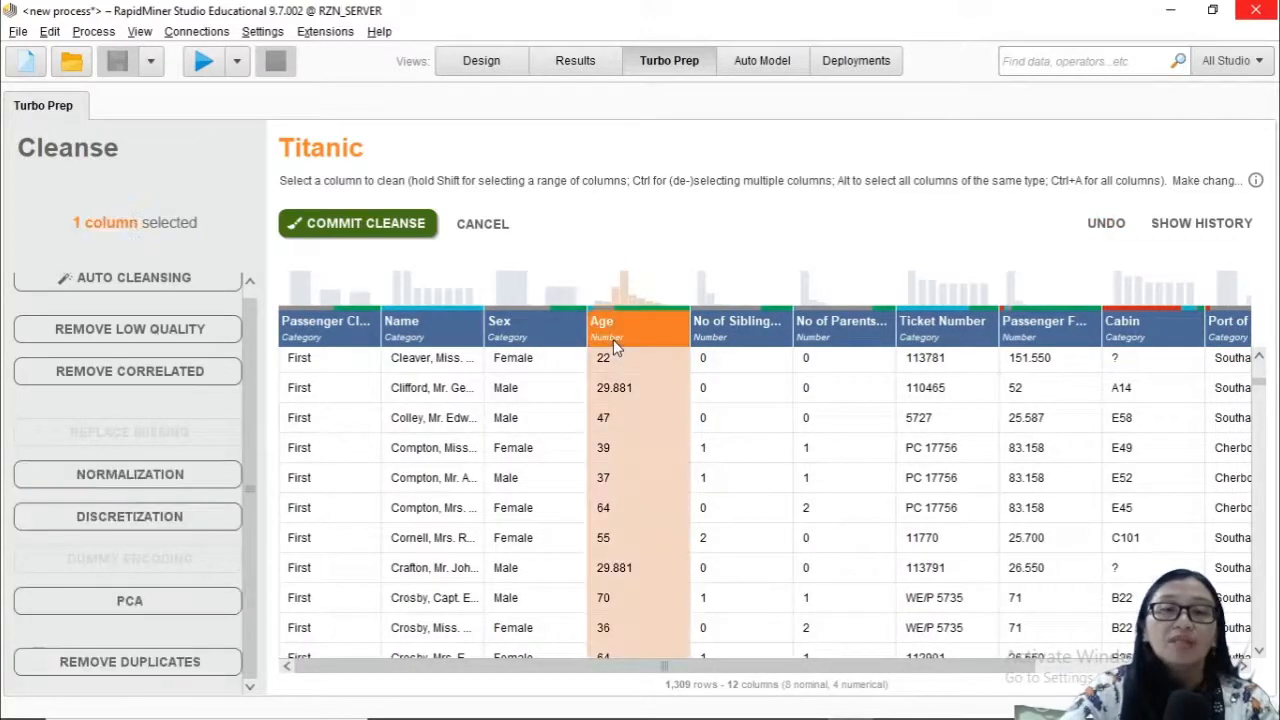
click(187, 481)
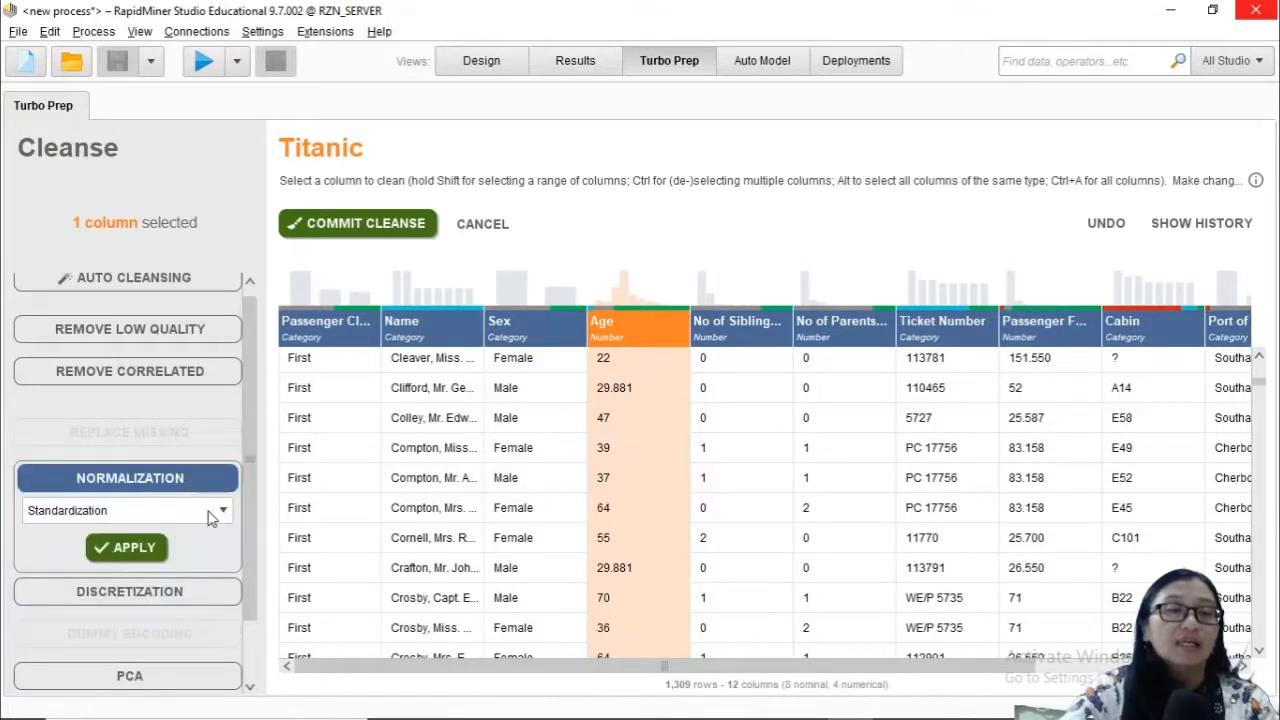
click(212, 512)
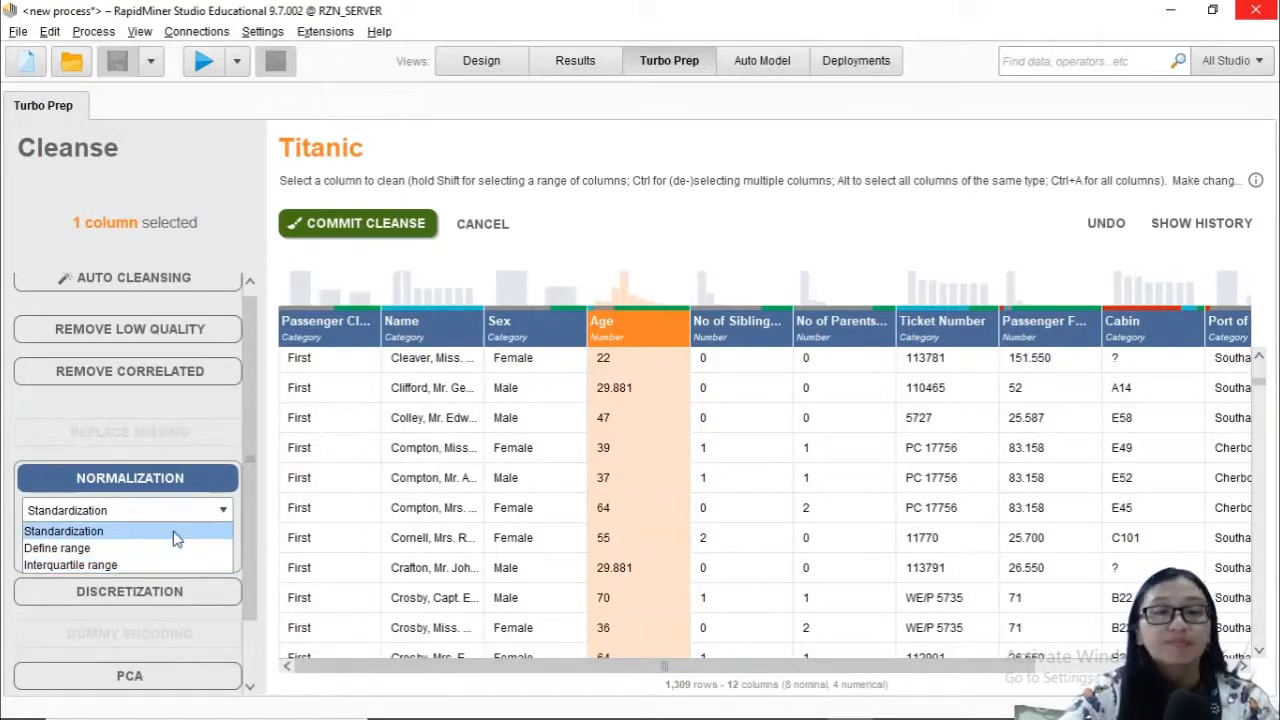
click(173, 527)
click(160, 546)
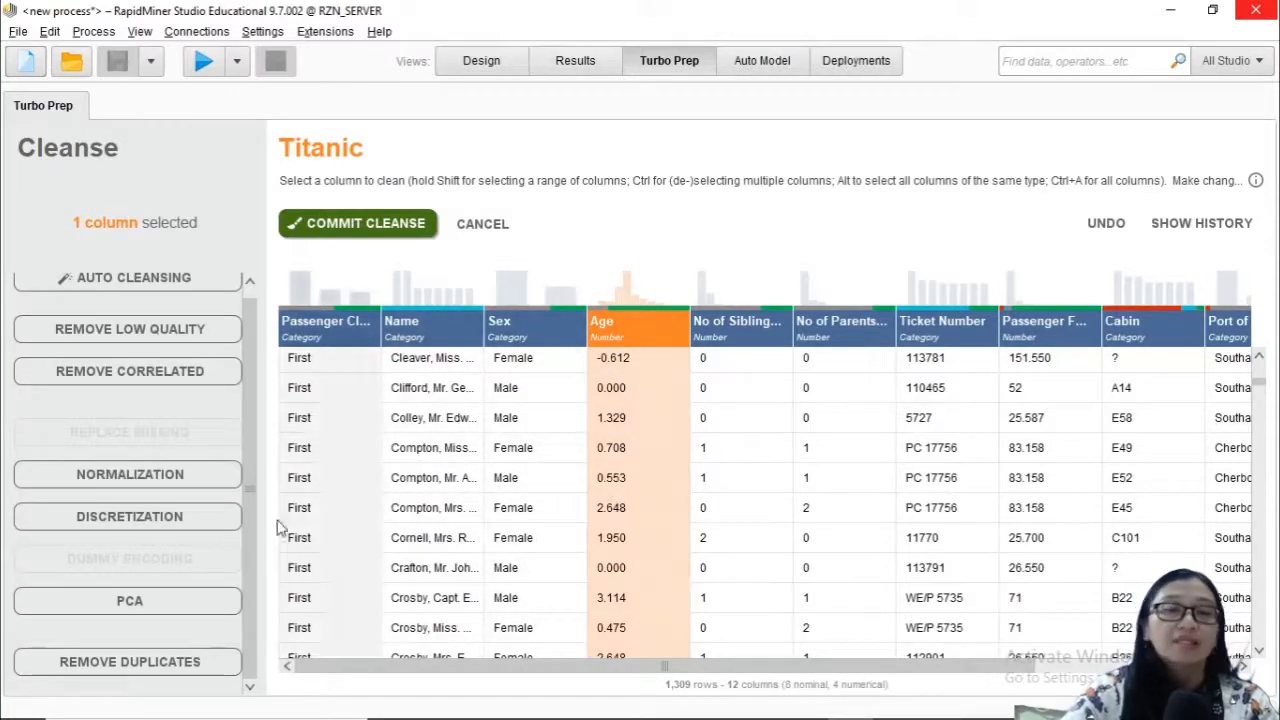
- Normalize the Age column to a defined range with minimum 0 and maximum 1
click(195, 478)
click(206, 511)
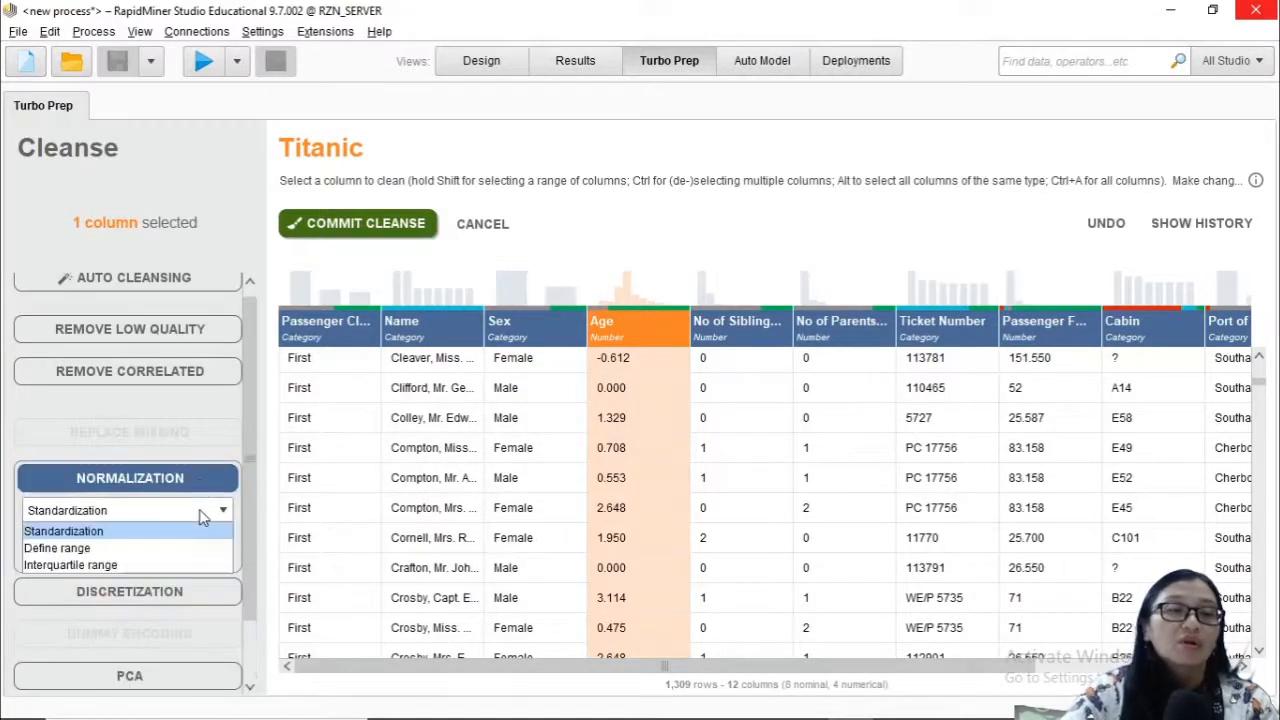
click(172, 548)
click(173, 547)
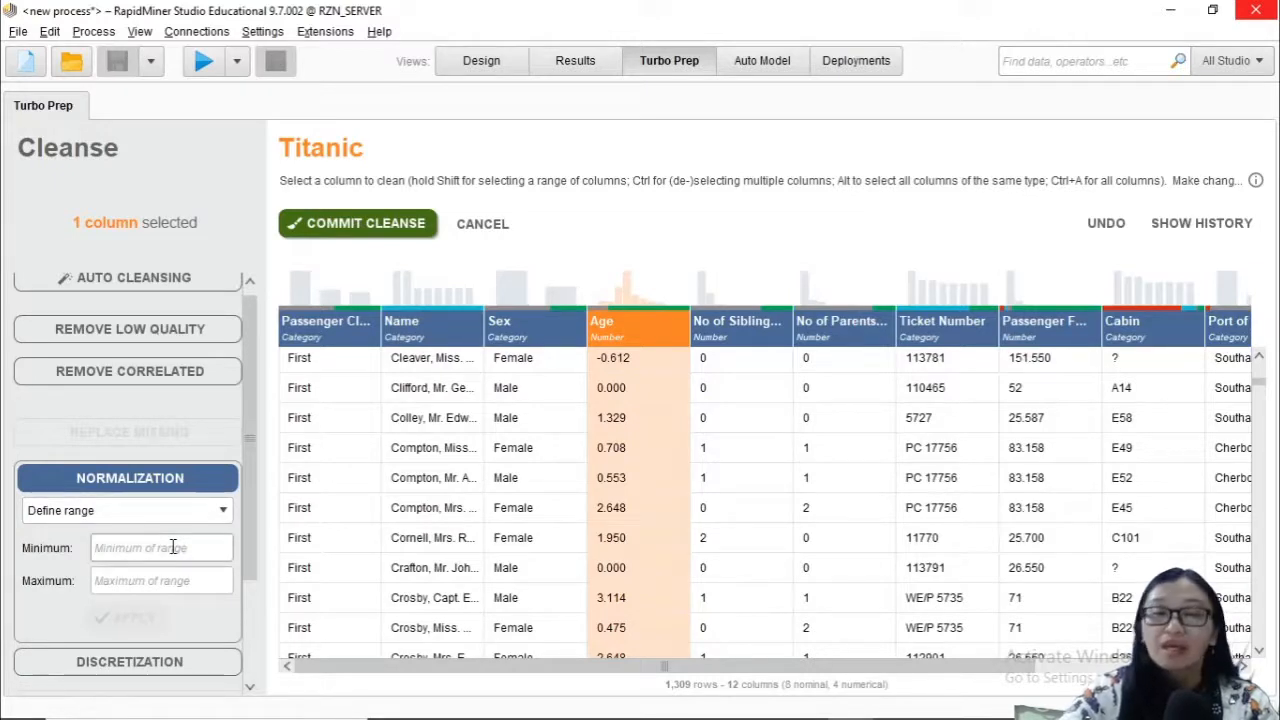
text(0)
click(156, 580)
text(1)
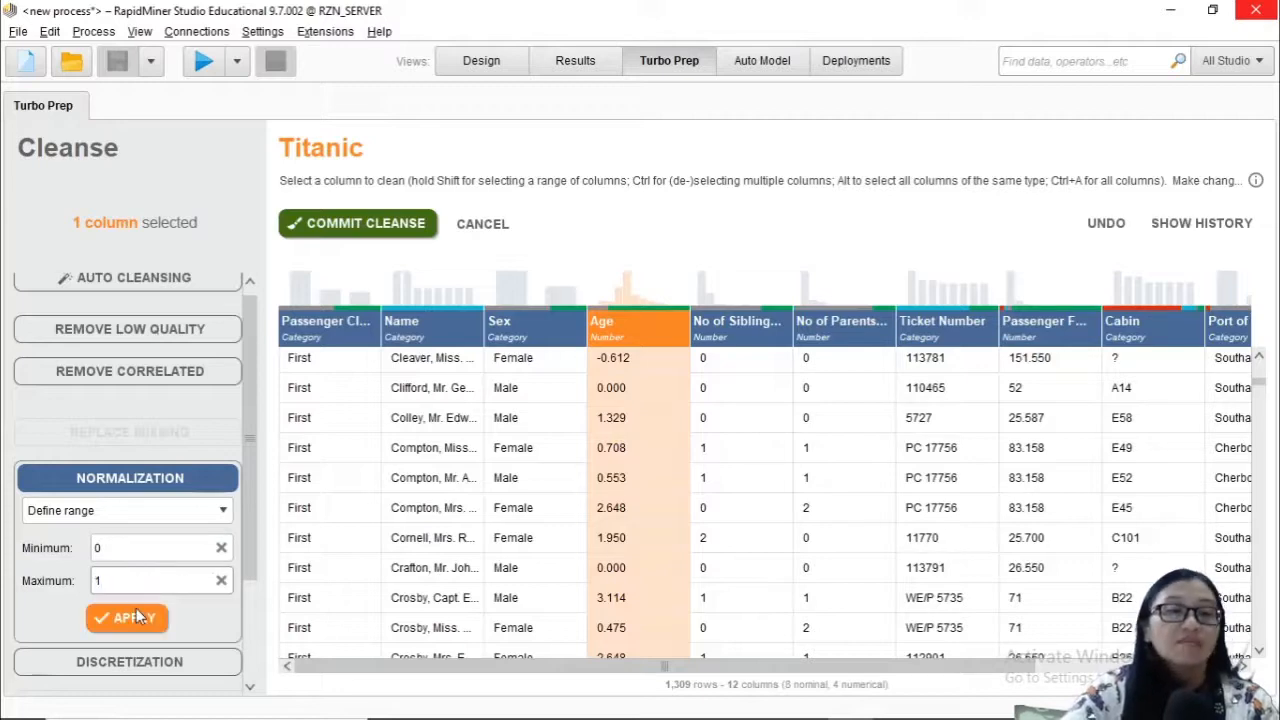
click(129, 617)
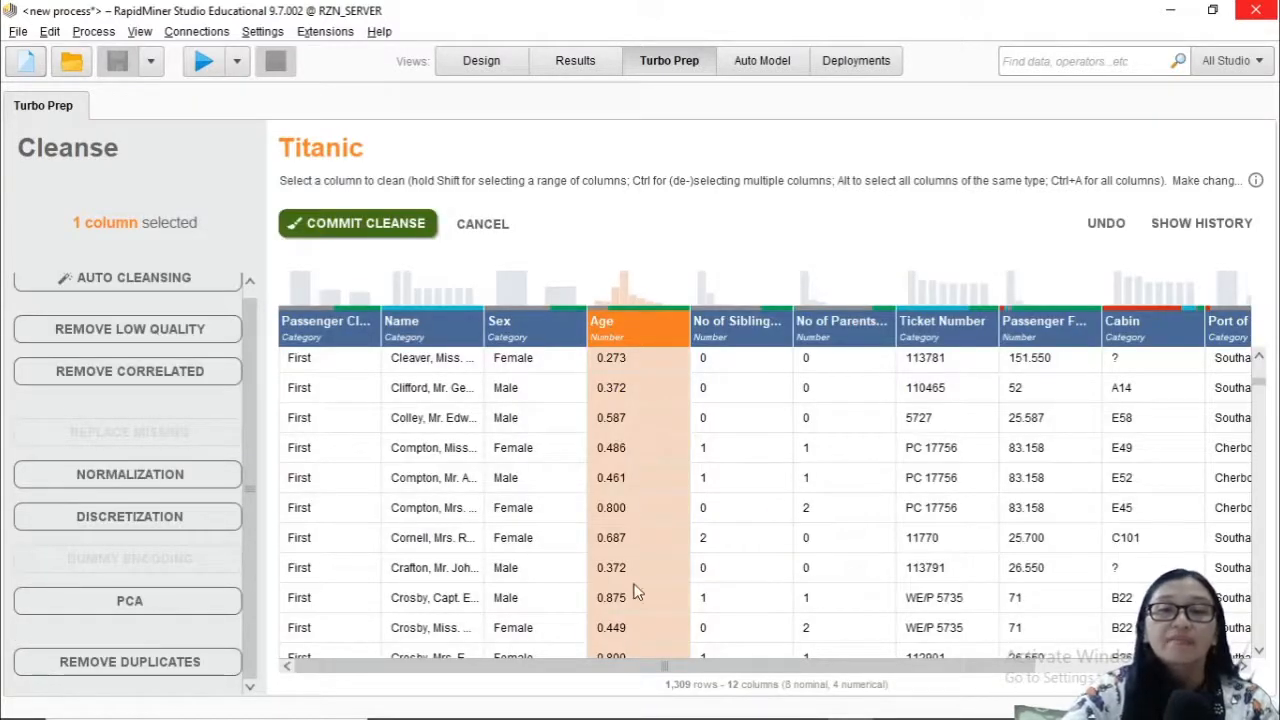
- Normalize the Age column using the Interquartile range method
click(185, 476)
click(222, 512)
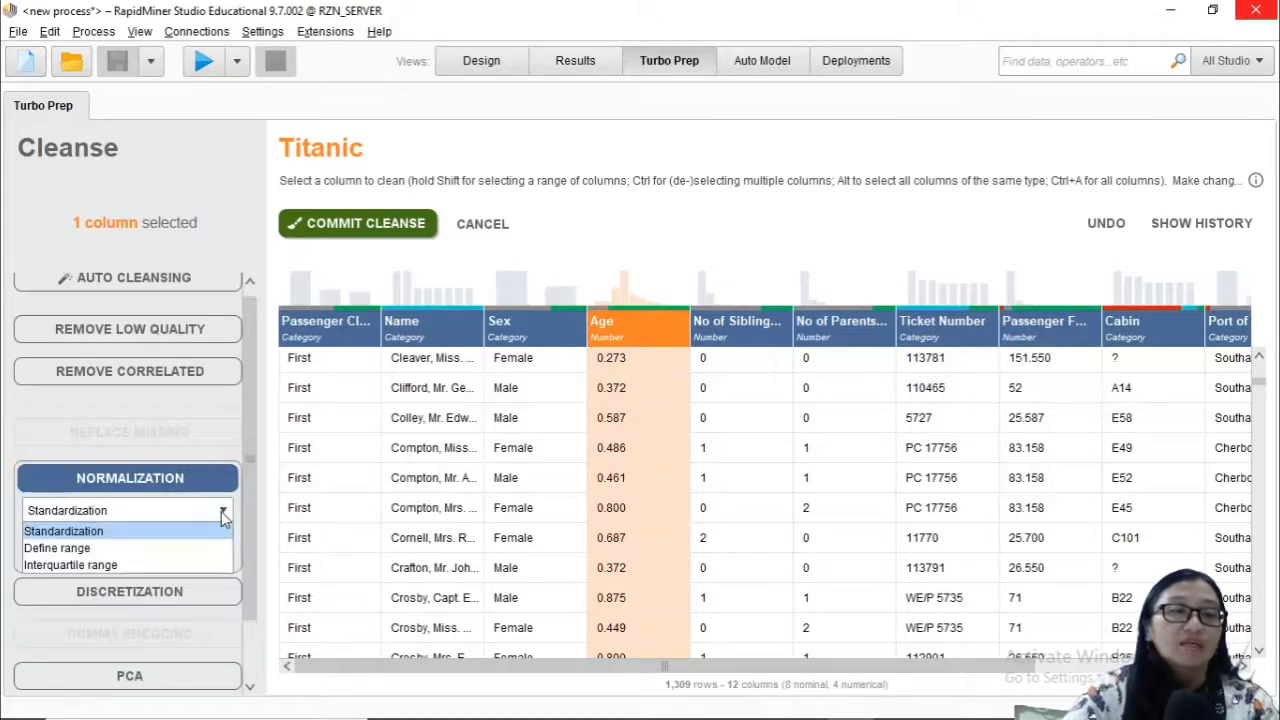
click(155, 568)
click(140, 549)
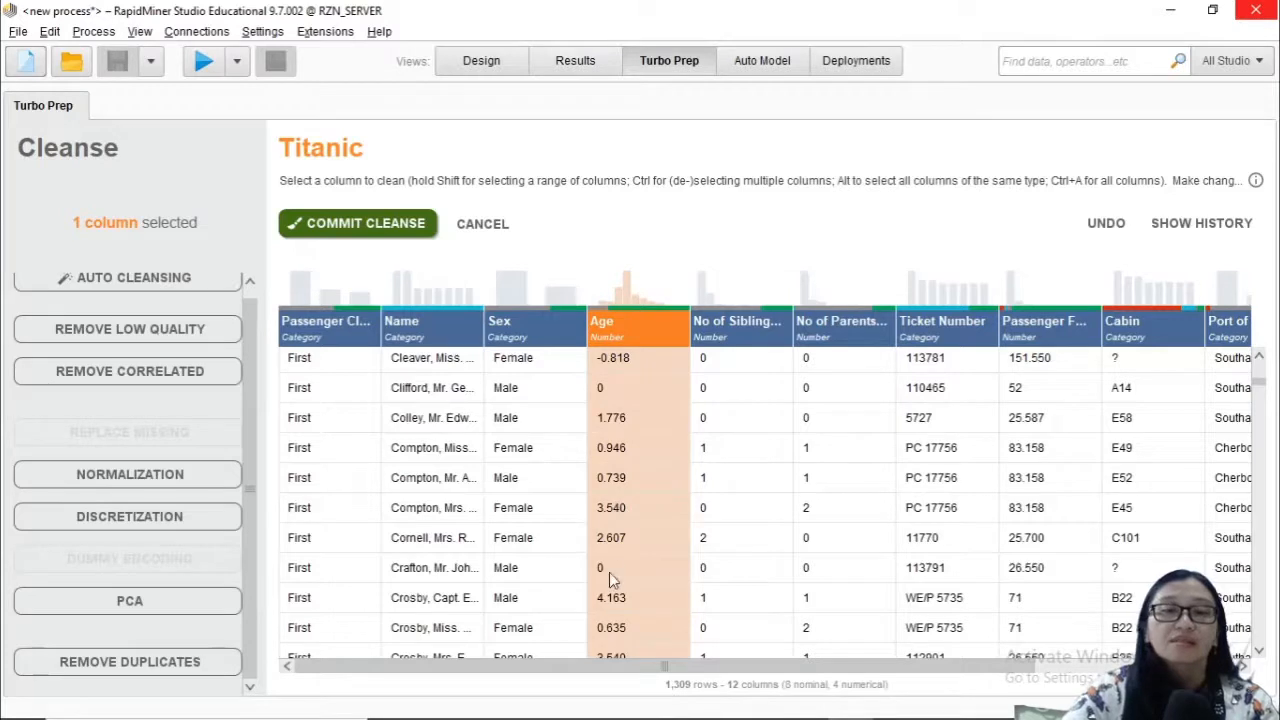
- Undo the interquartile range, defined range and standardization normalizations of the Age column
click(1108, 224)
click(1108, 224)
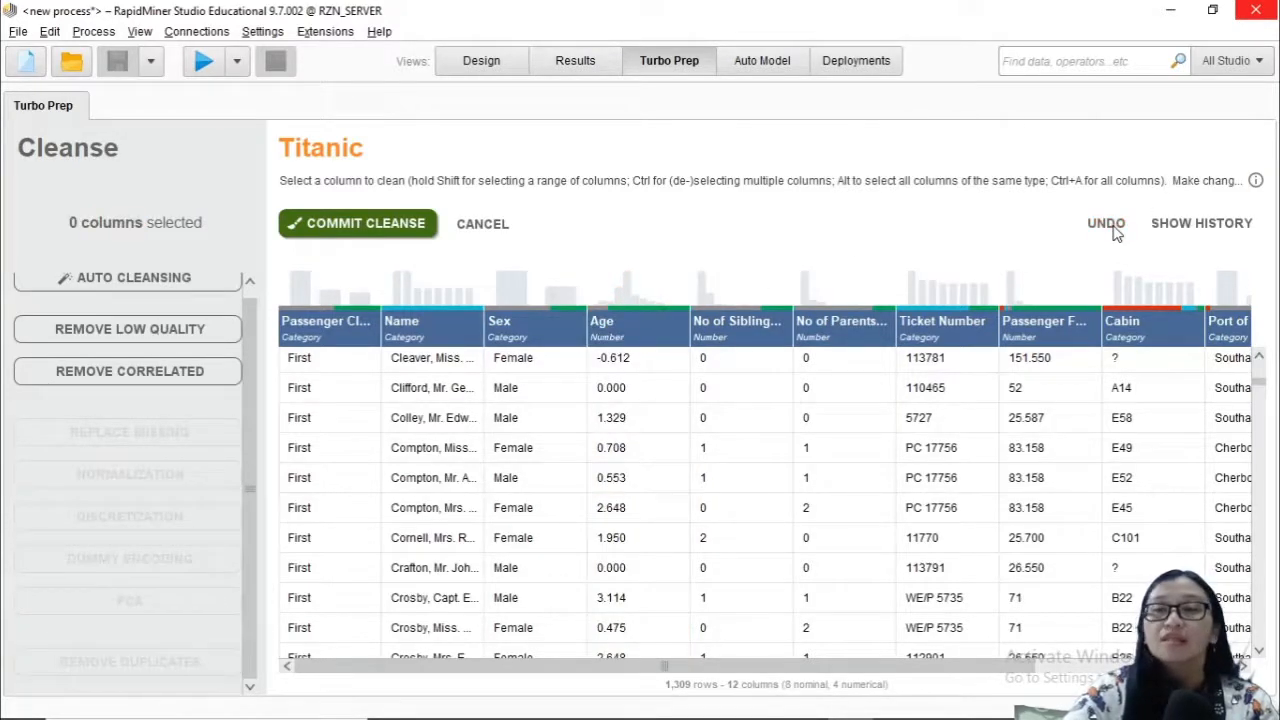
click(1108, 224)
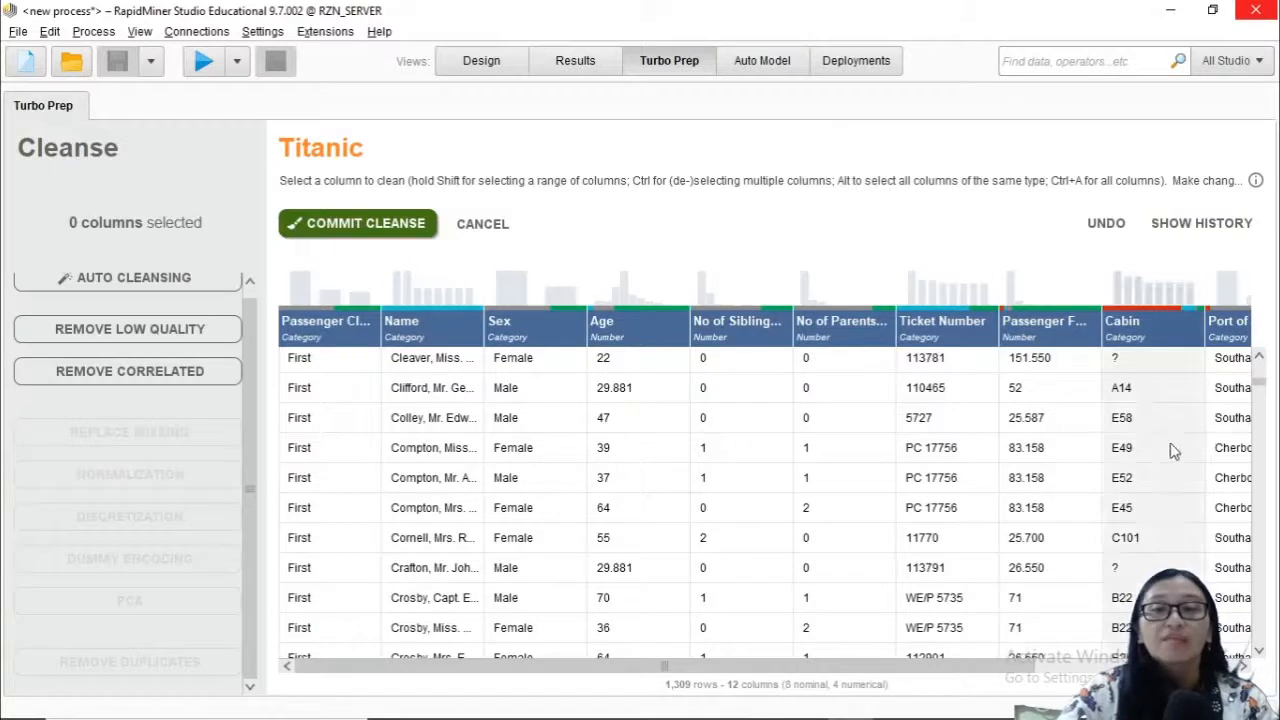
- Apply PCA to the Age column with the Keep variance option at 0.95, inspect the columns and undo the PCA
click(648, 347)
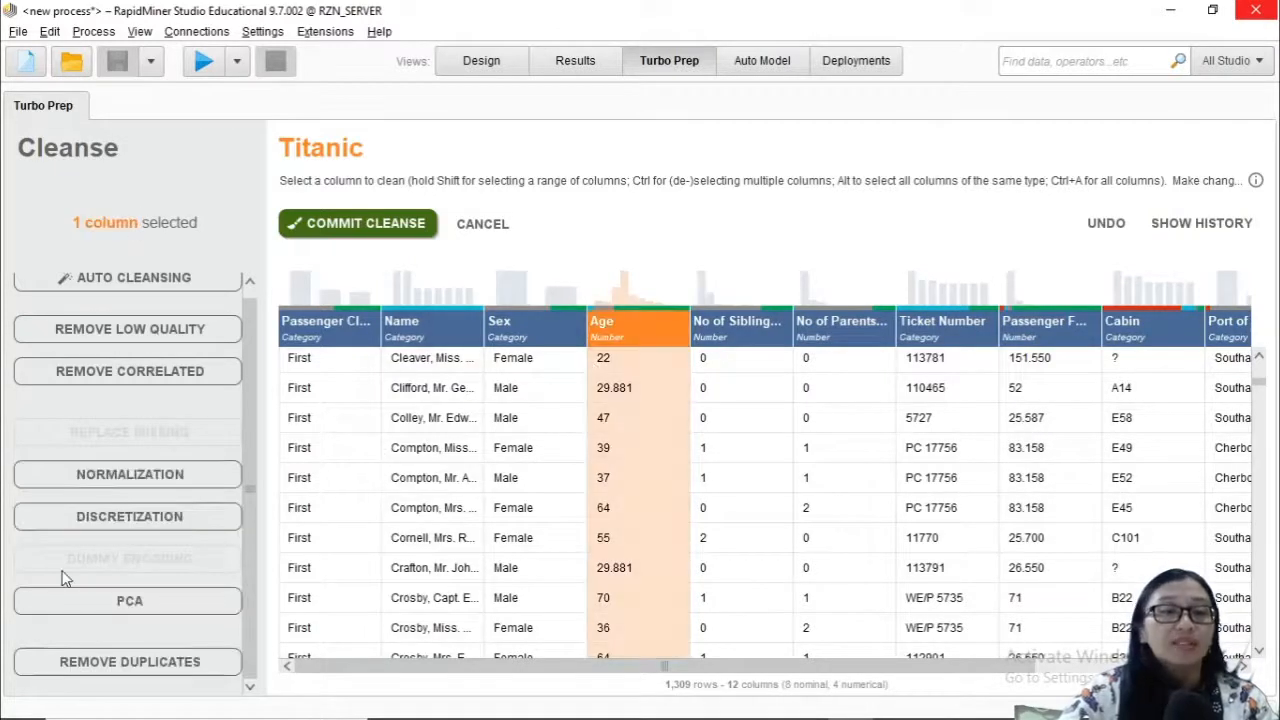
click(68, 612)
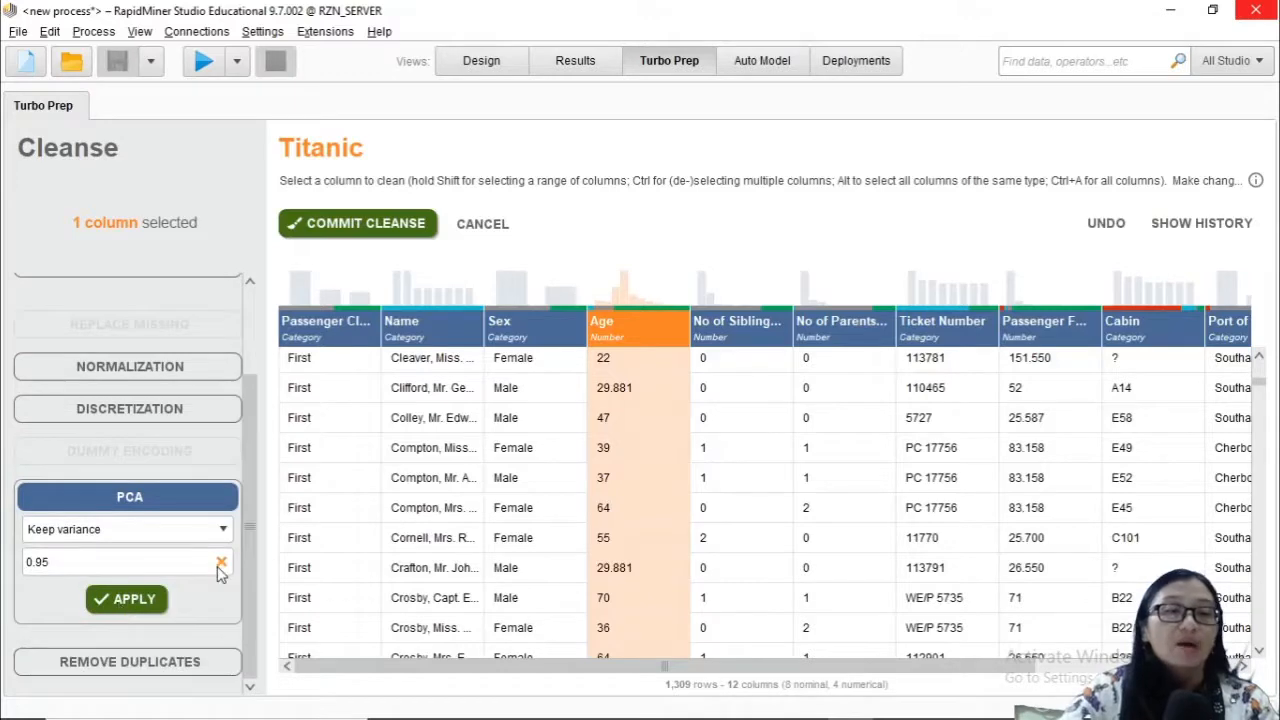
click(126, 598)
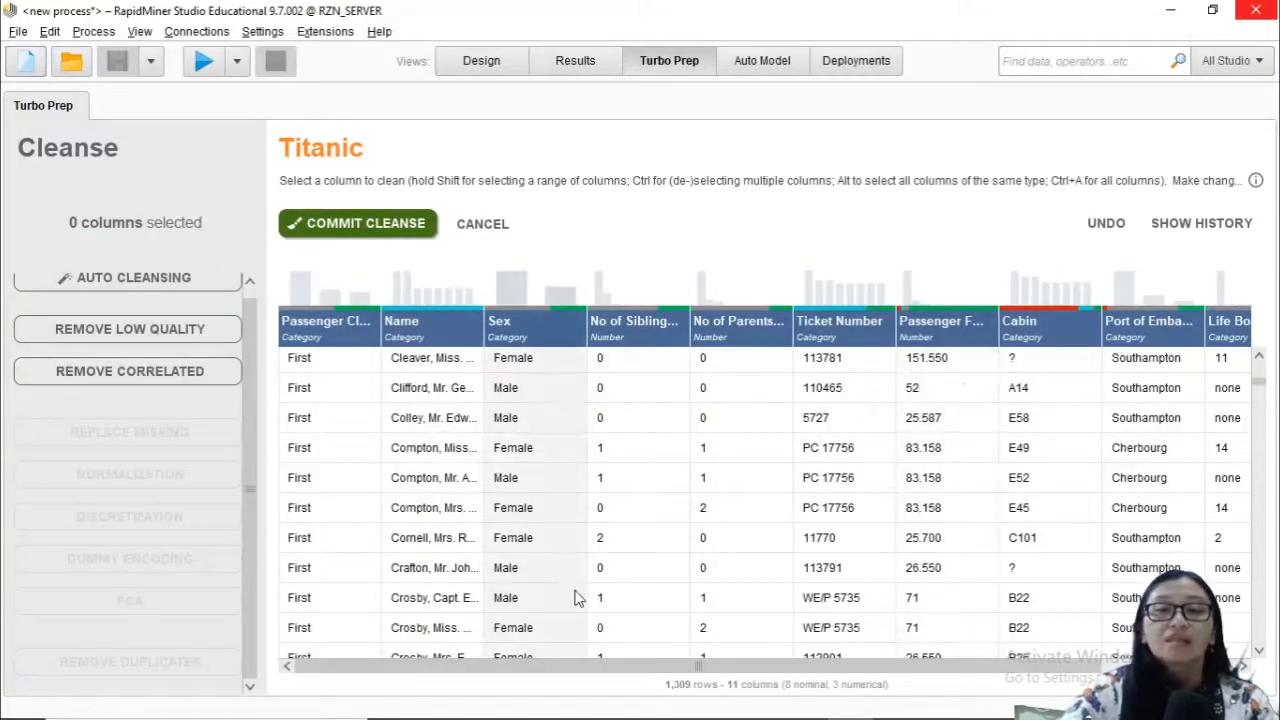
drag(589, 666, 336, 672)
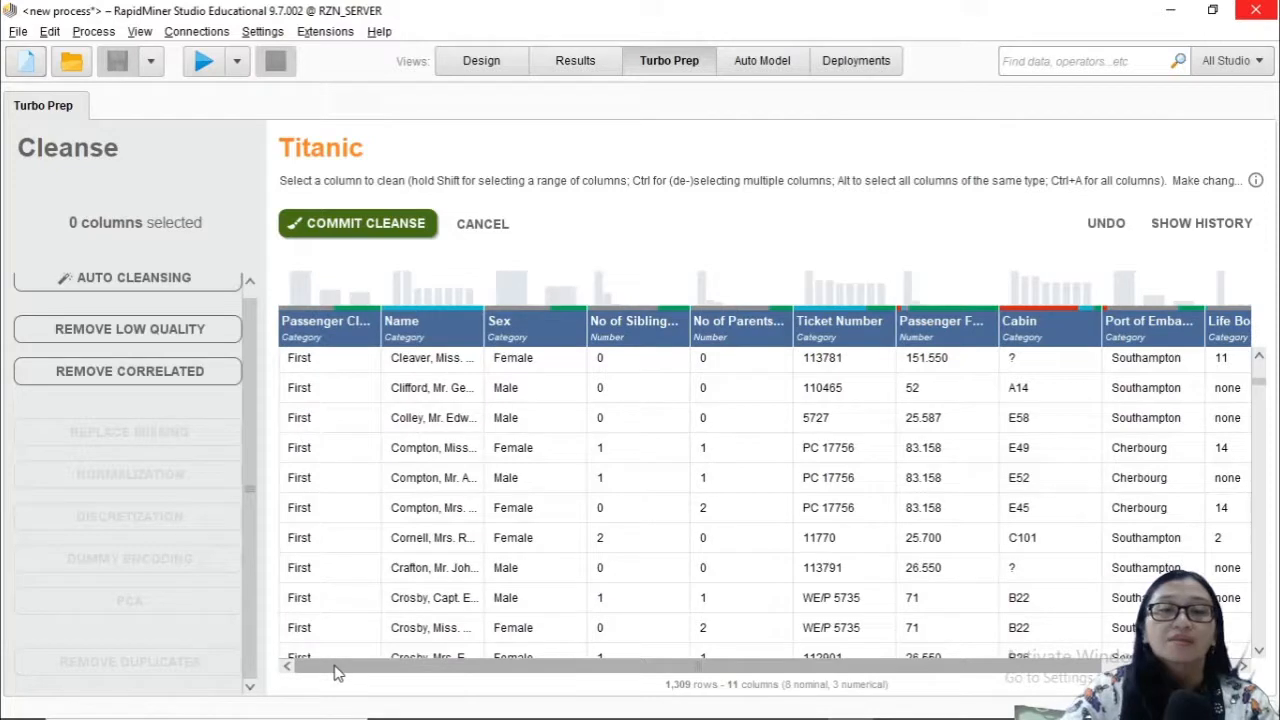
drag(420, 674, 787, 665)
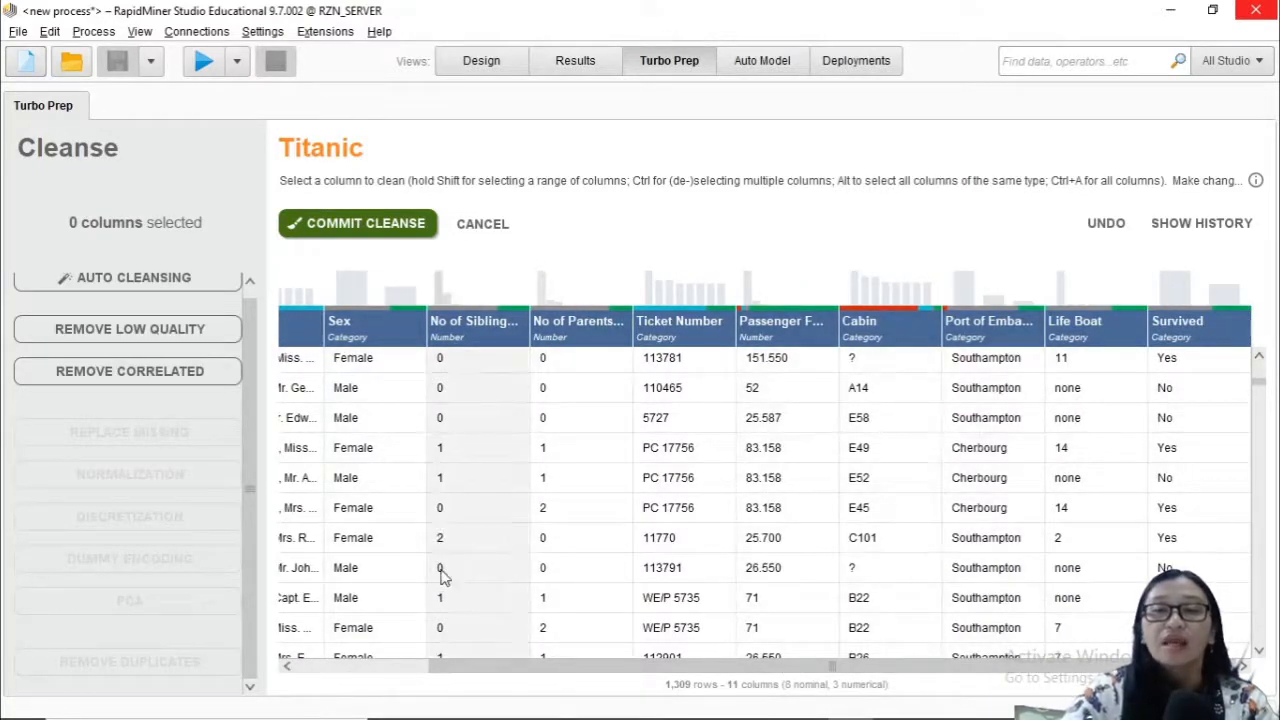
click(1106, 226)
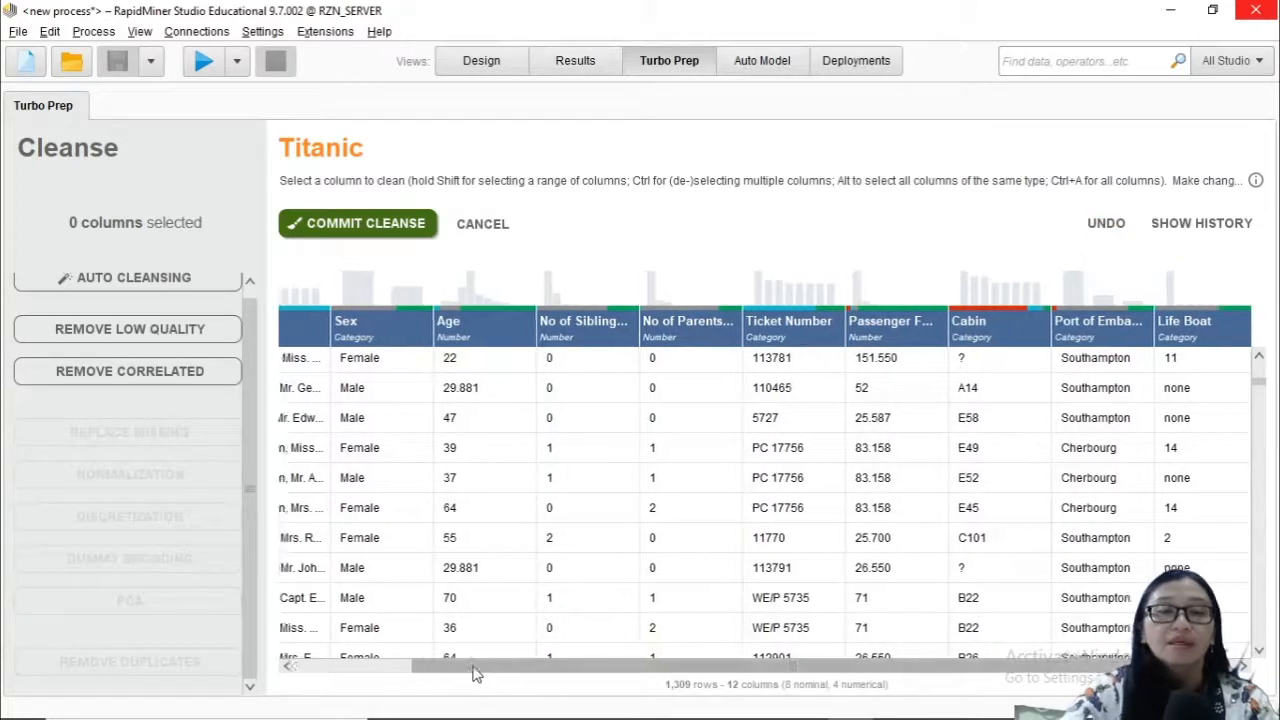
- Compare the cleansing options for the Age and Ticket Number columns and undo the missing-value replacement in Age
drag(471, 666, 351, 666)
click(637, 330)
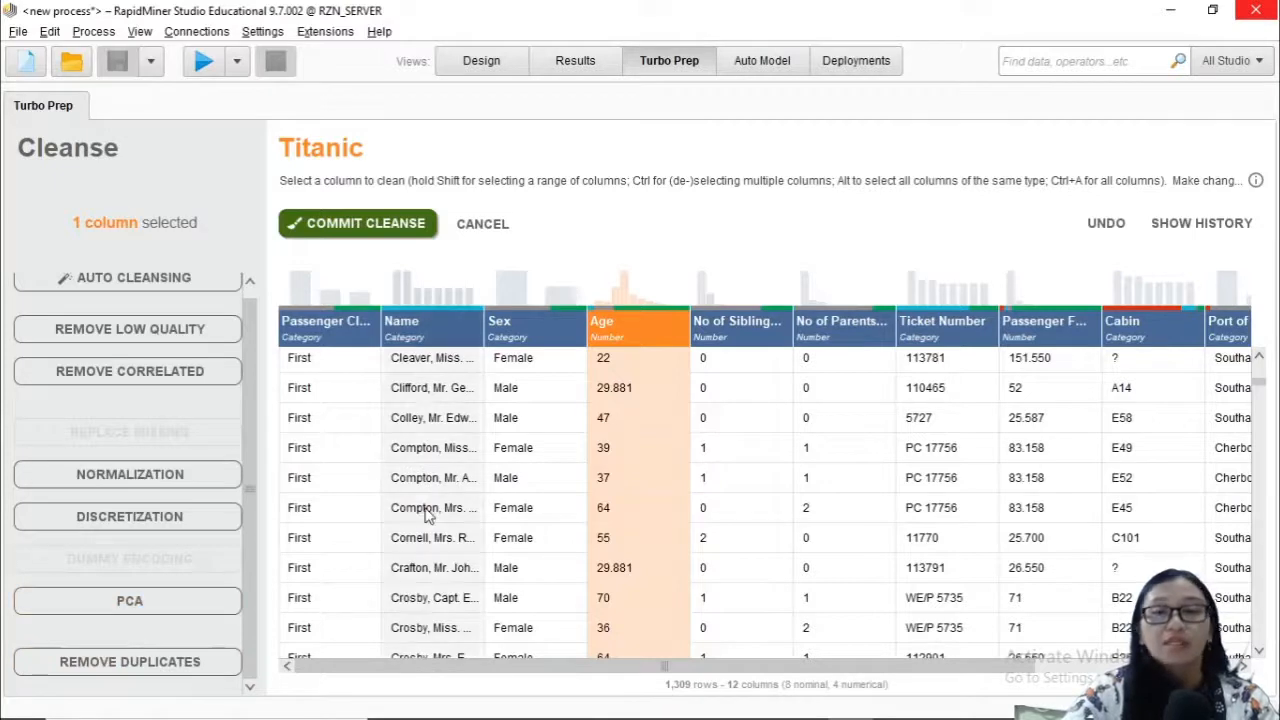
click(932, 340)
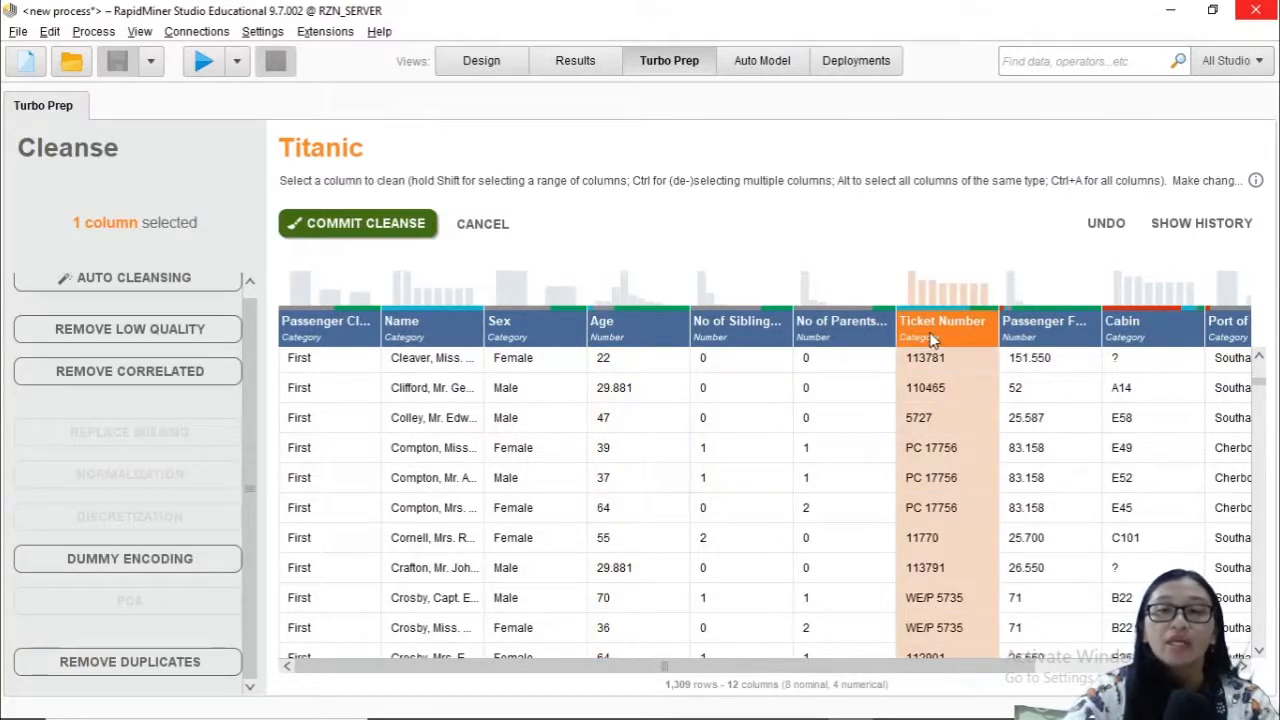
click(652, 330)
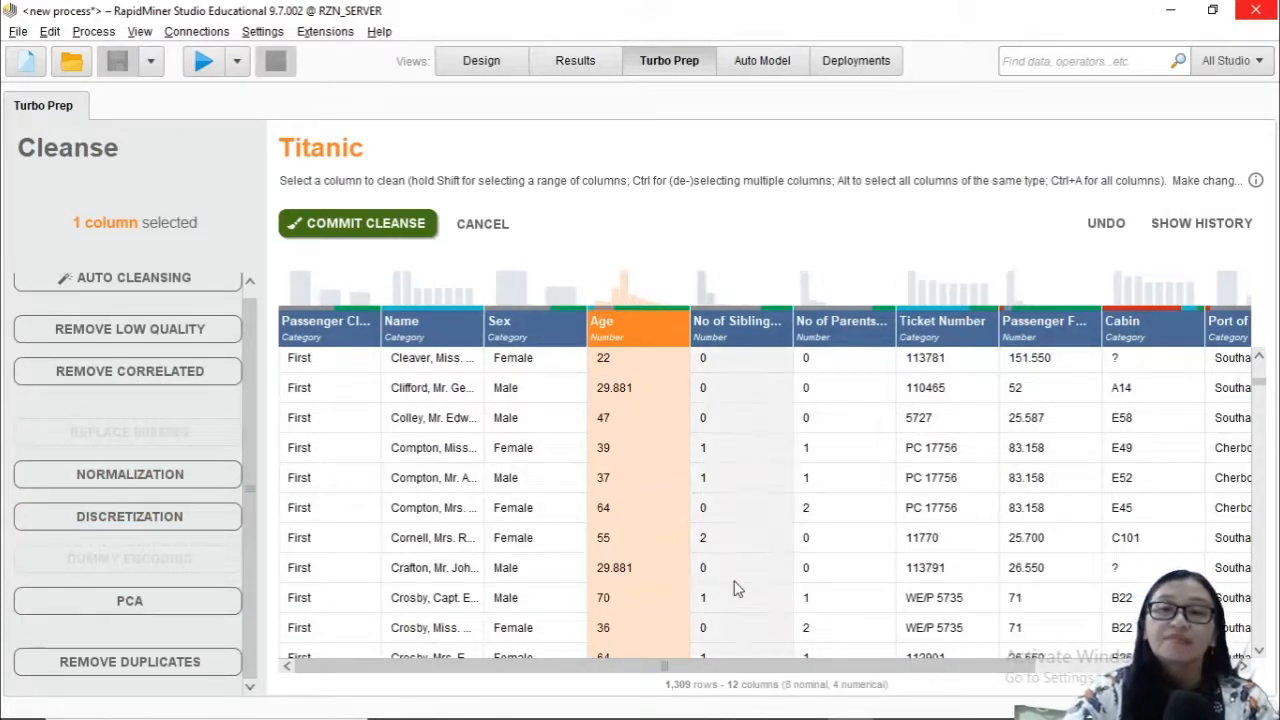
click(1101, 226)
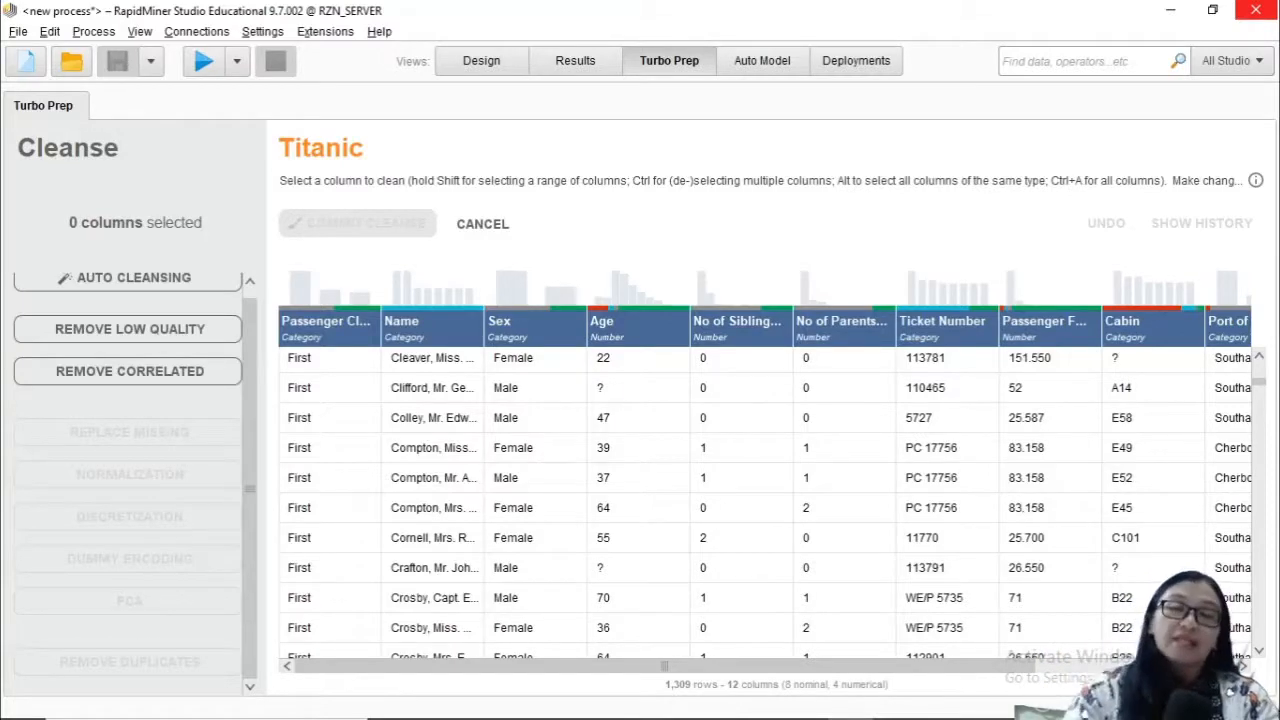
- Start Auto Cleansing on the Titanic data and define Survived as the target column
click(178, 280)
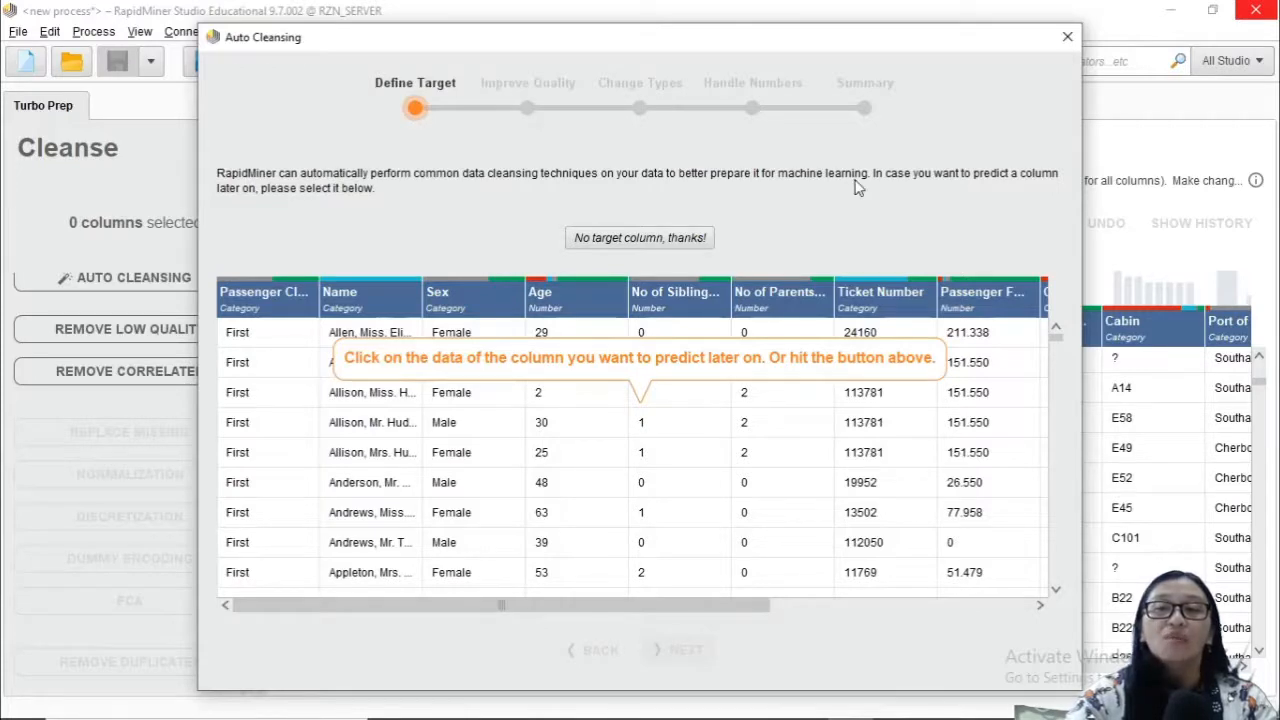
drag(758, 608, 1040, 628)
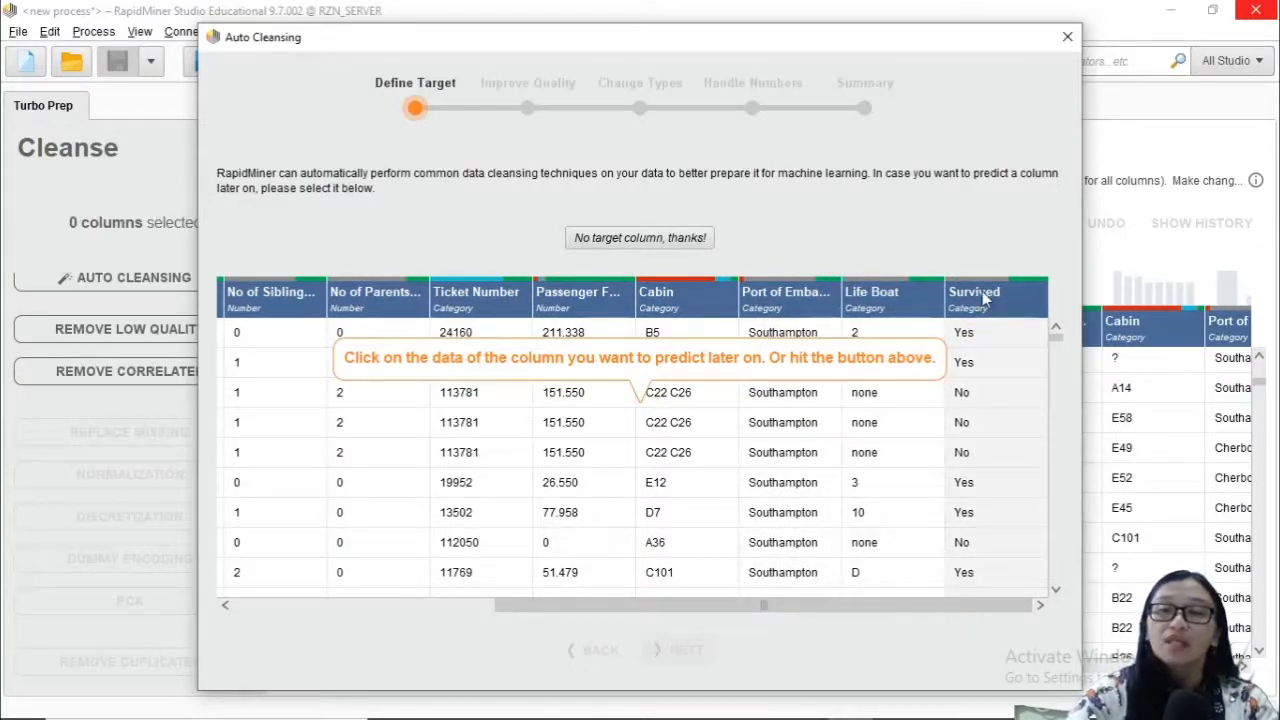
mouse_move(983, 293)
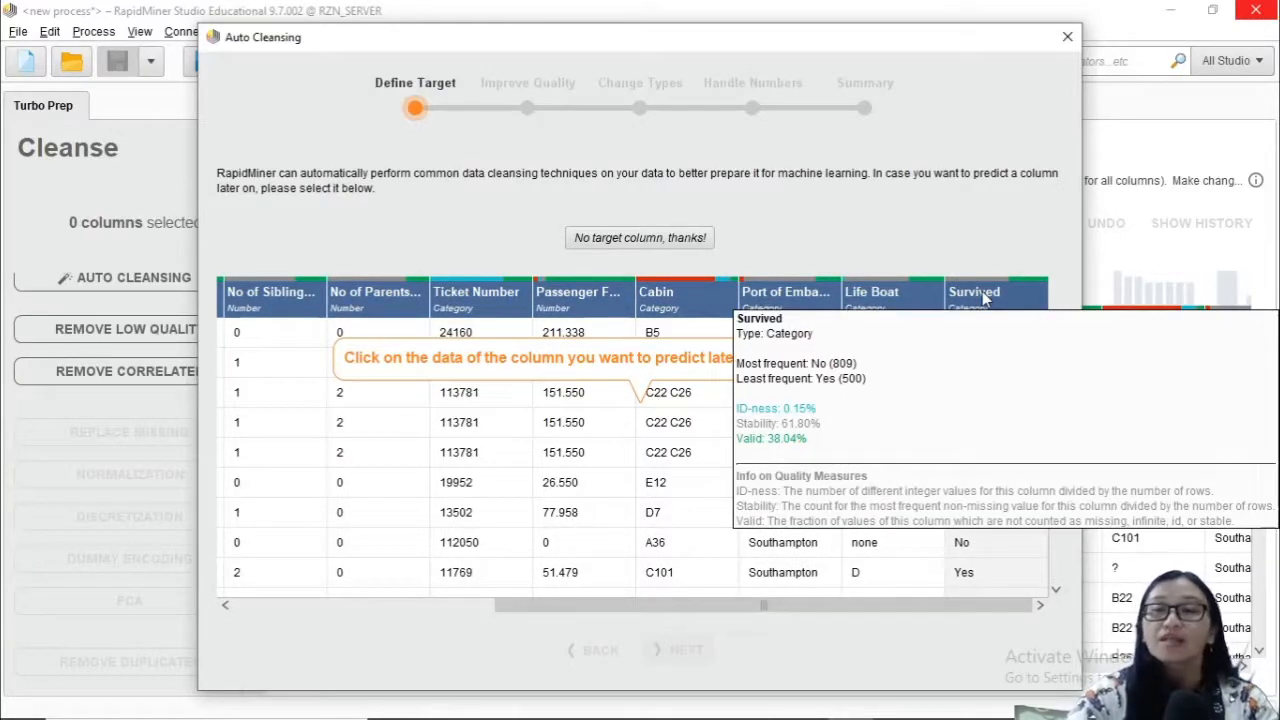
click(982, 293)
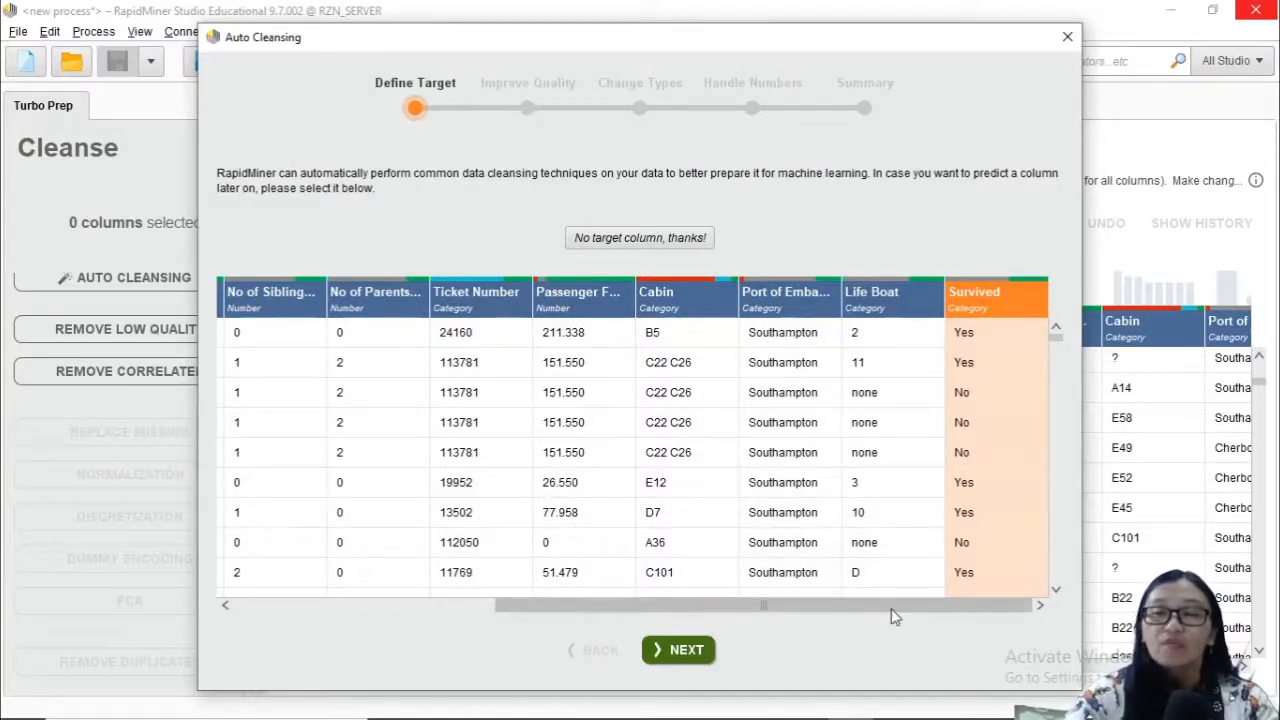
click(683, 652)
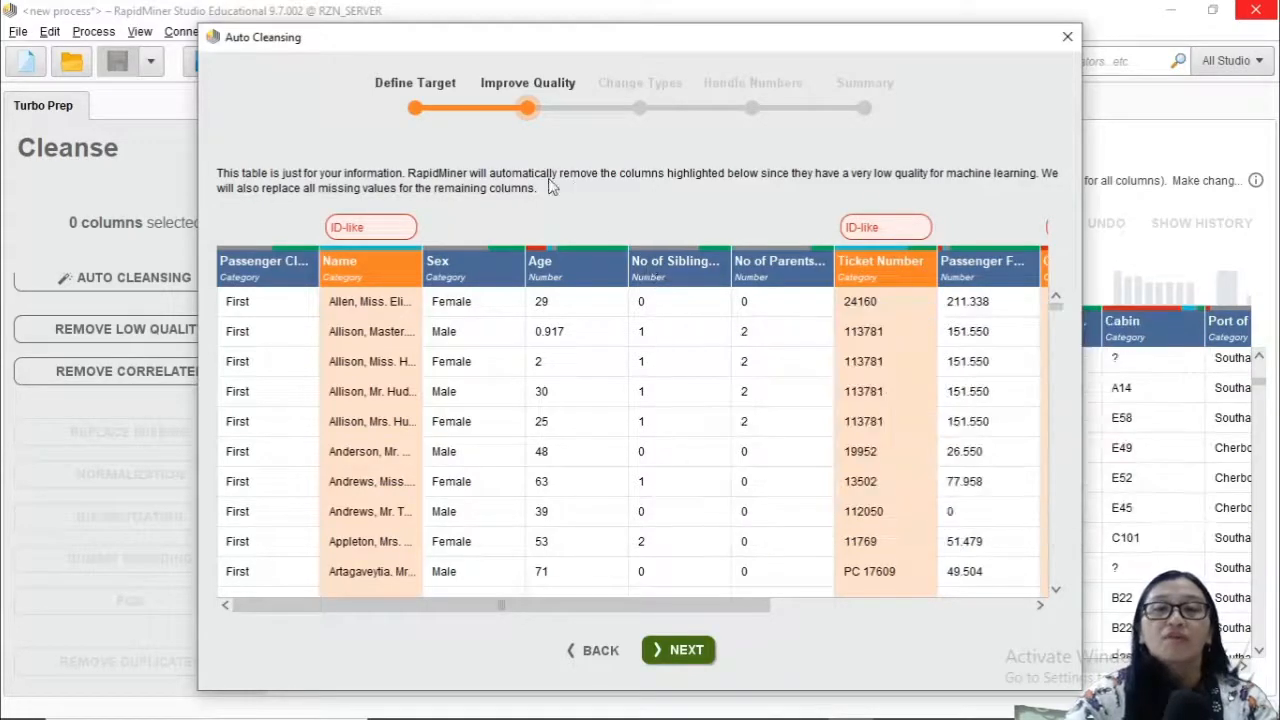
- Accept the automatic removal of low-quality columns and keep the original column types
drag(629, 607, 931, 594)
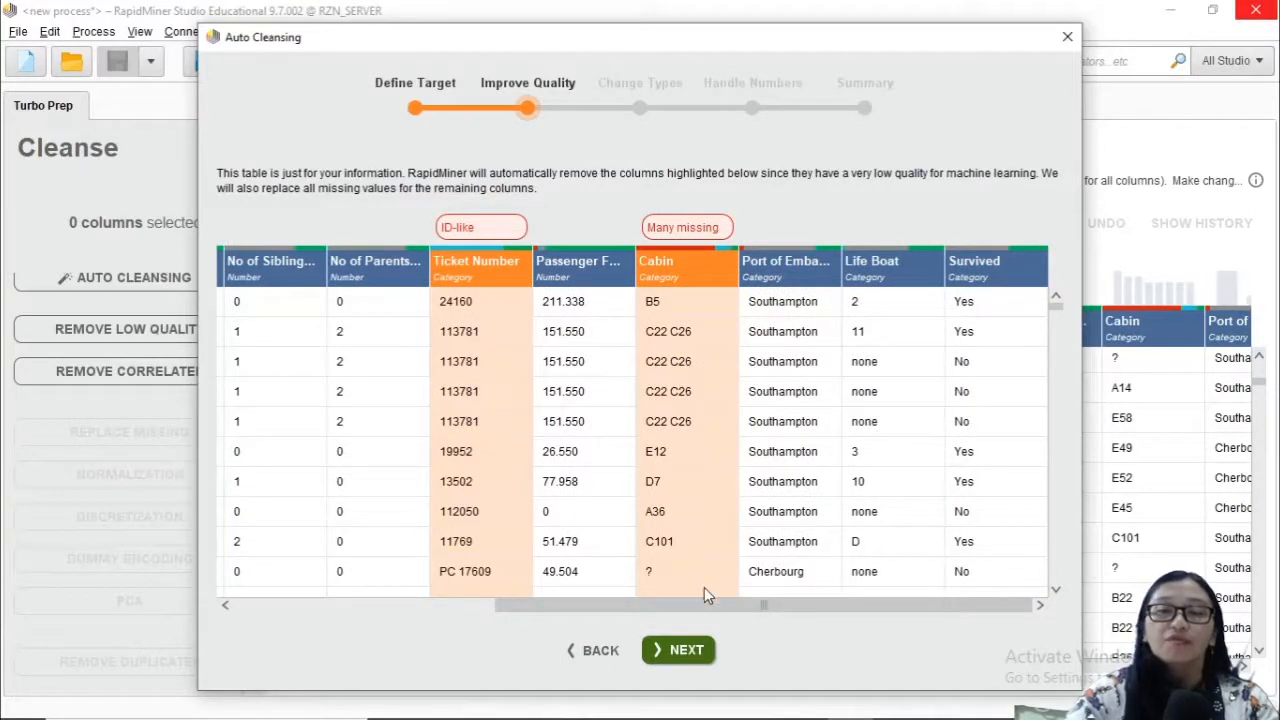
click(686, 650)
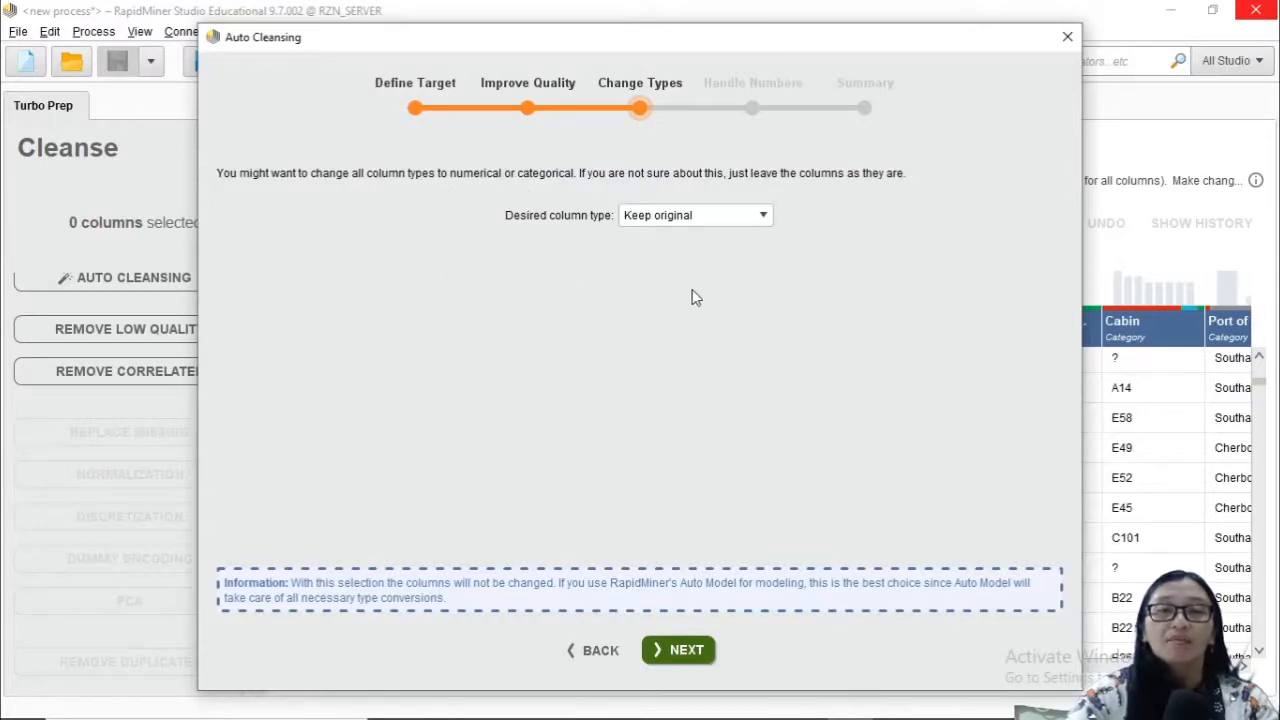
click(687, 650)
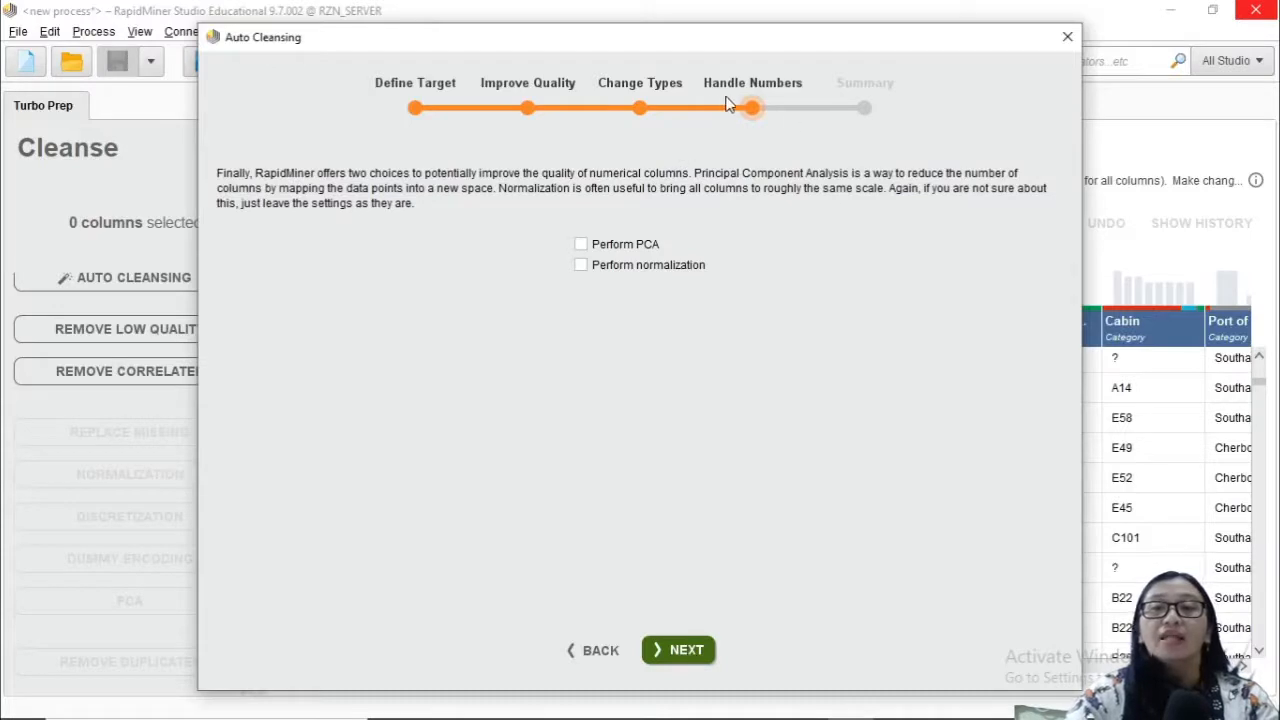
click(651, 246)
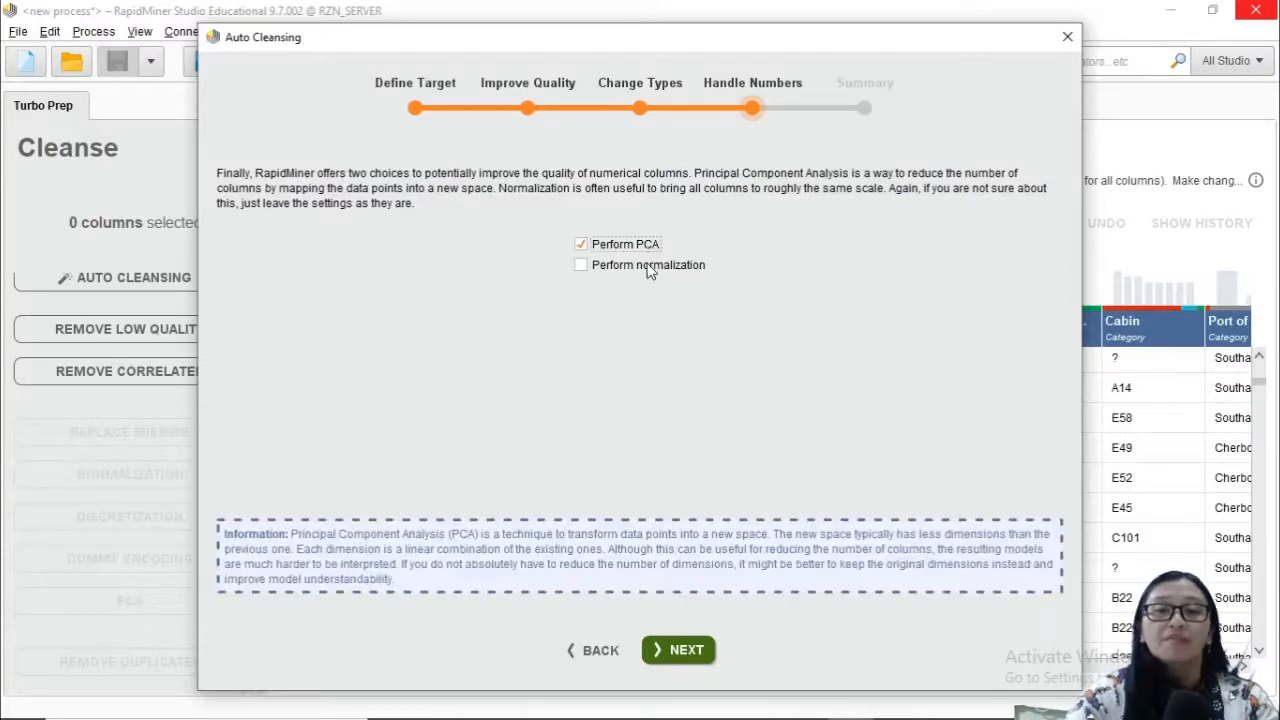
click(649, 266)
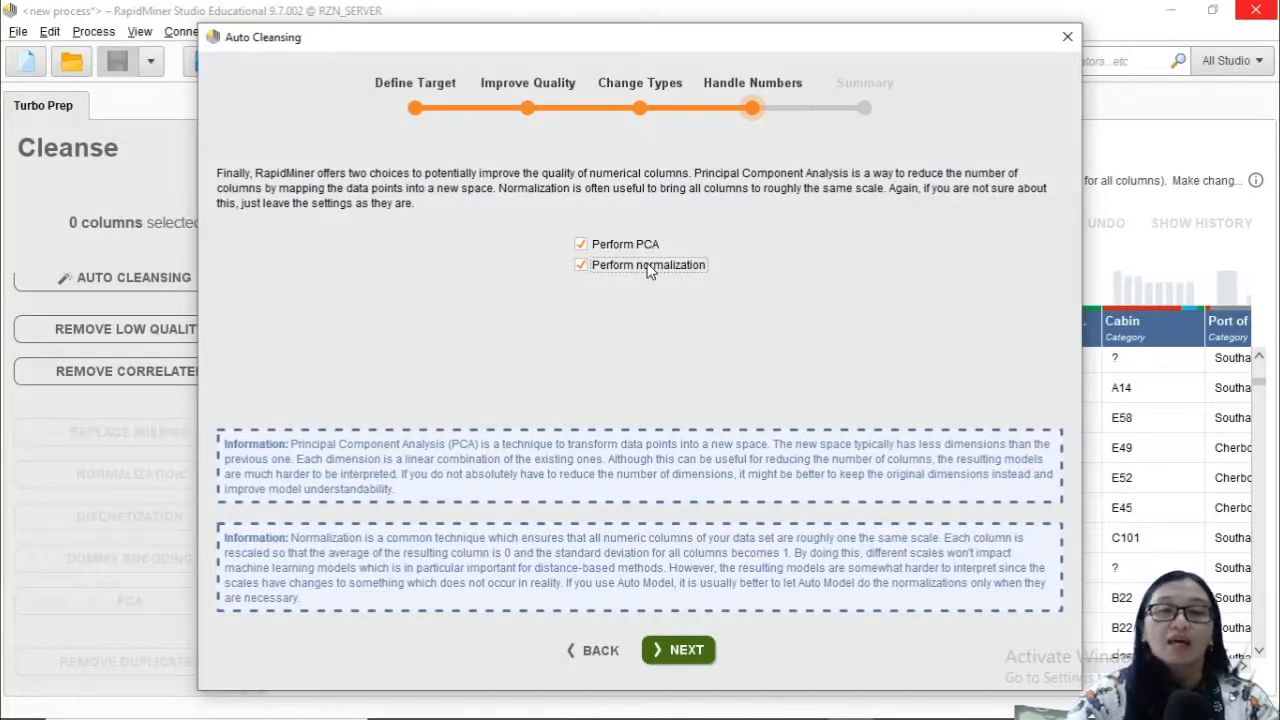
click(649, 268)
click(643, 248)
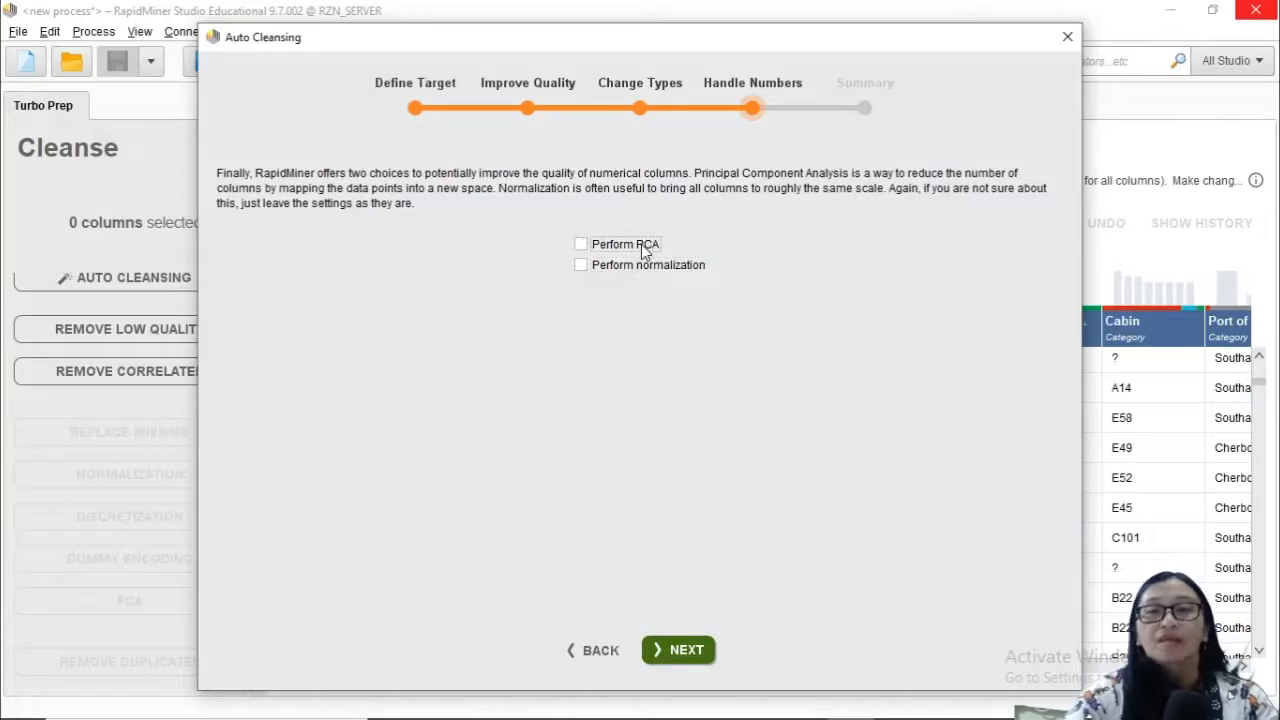
- Apply the auto cleansing without PCA or normalization and commit the cleanse to the Titanic data set
click(668, 655)
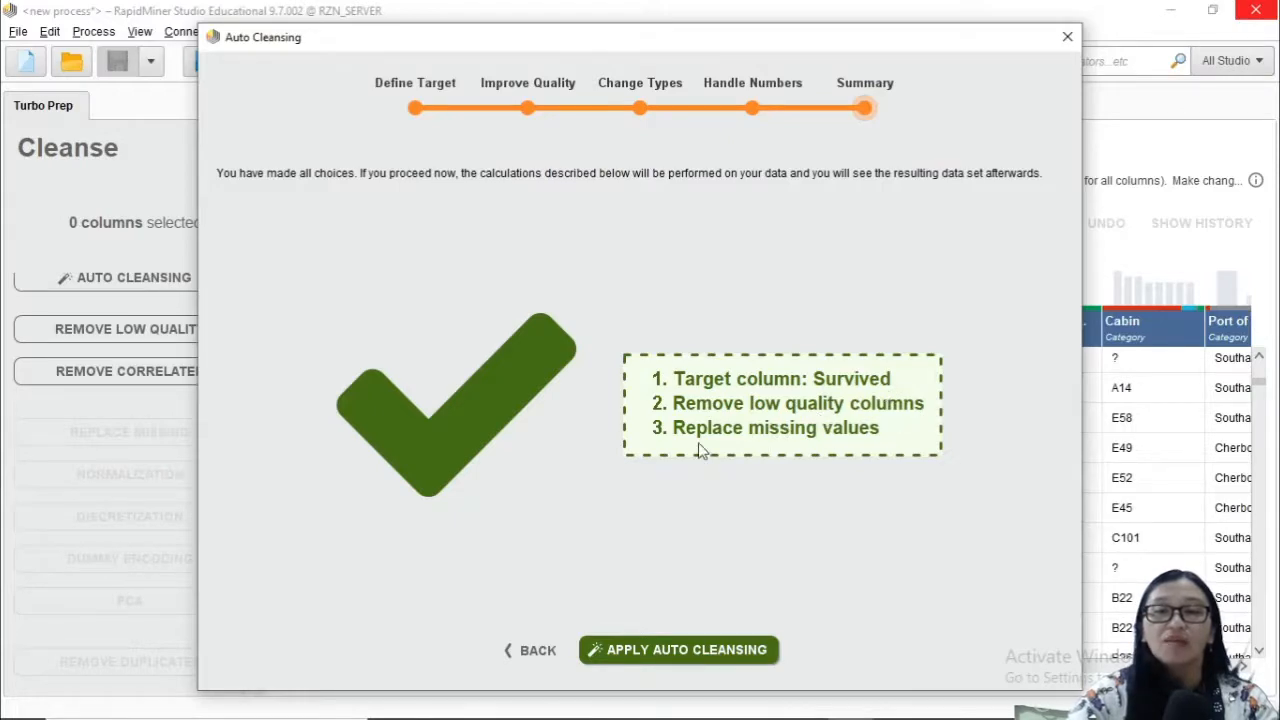
click(684, 658)
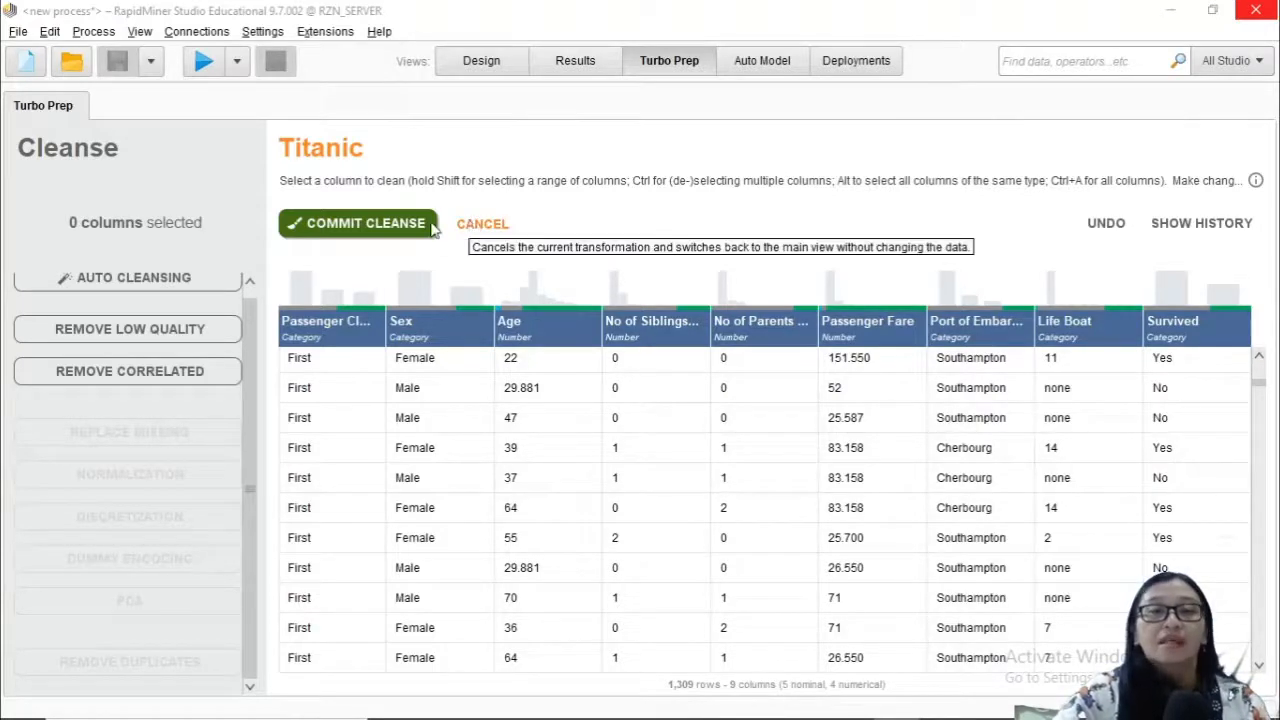
click(400, 226)
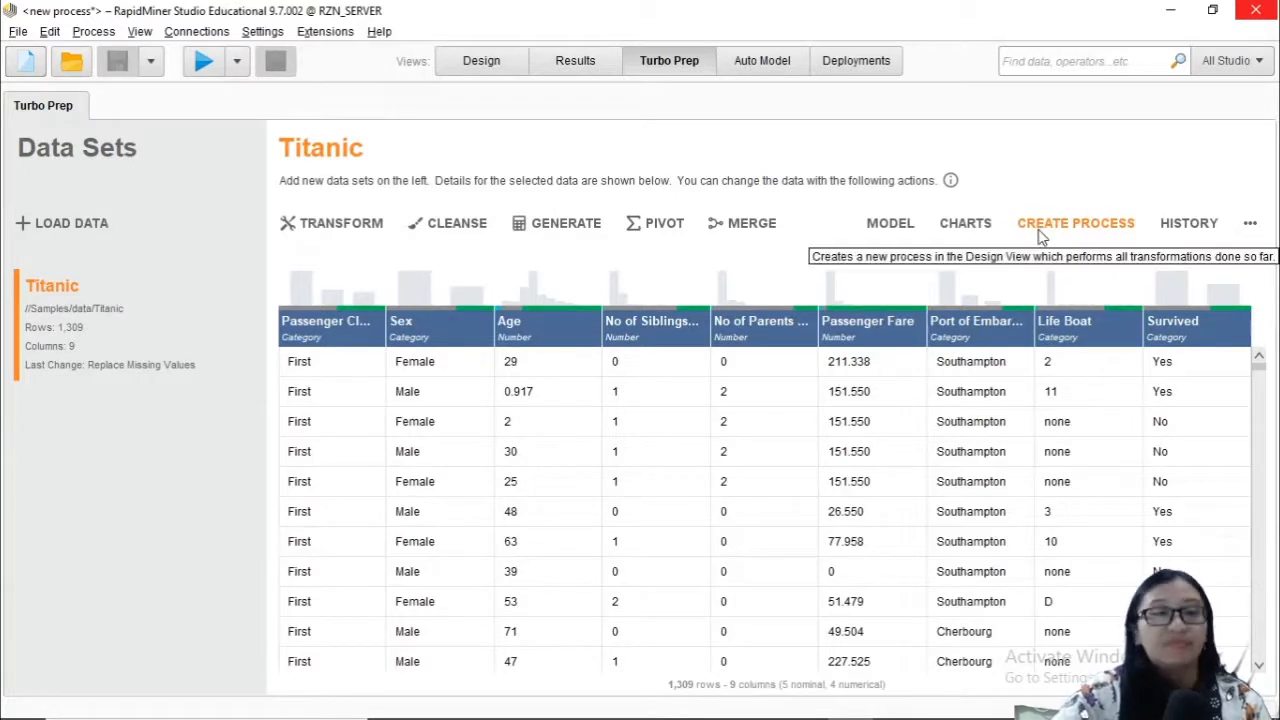
- Remove the Titanic data set from the list of working data sets
click(1250, 225)
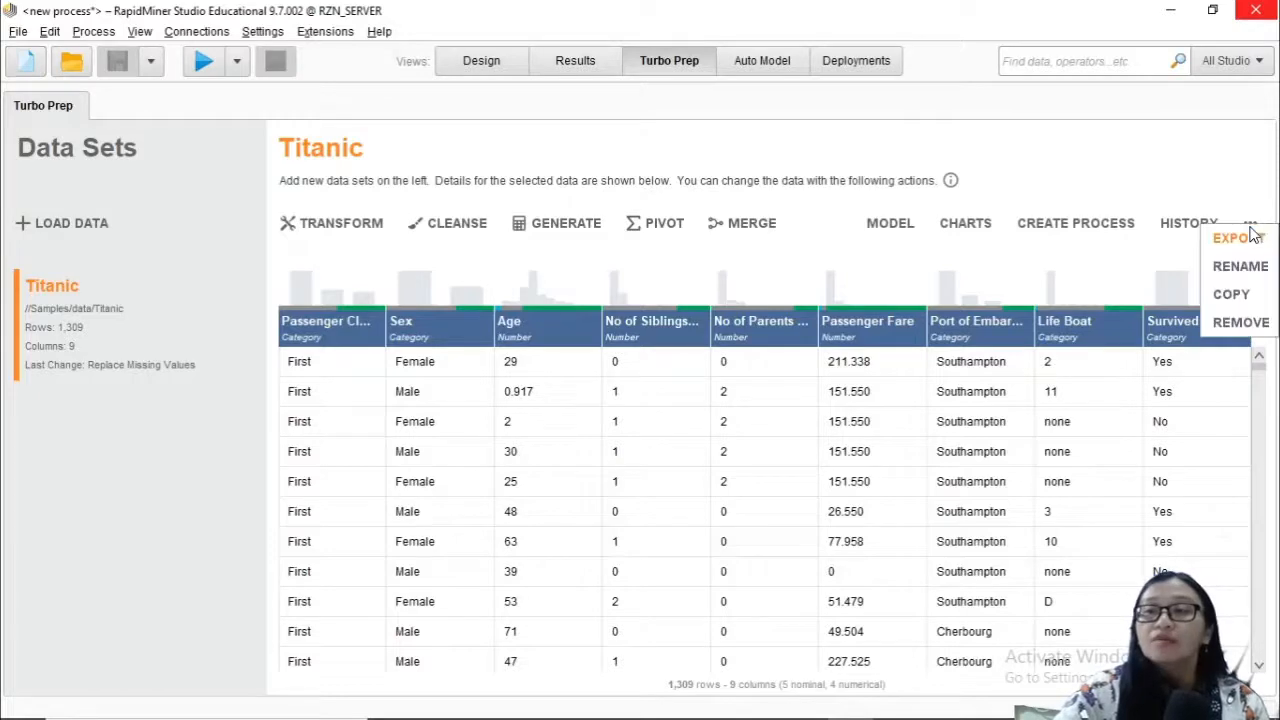
click(1252, 322)
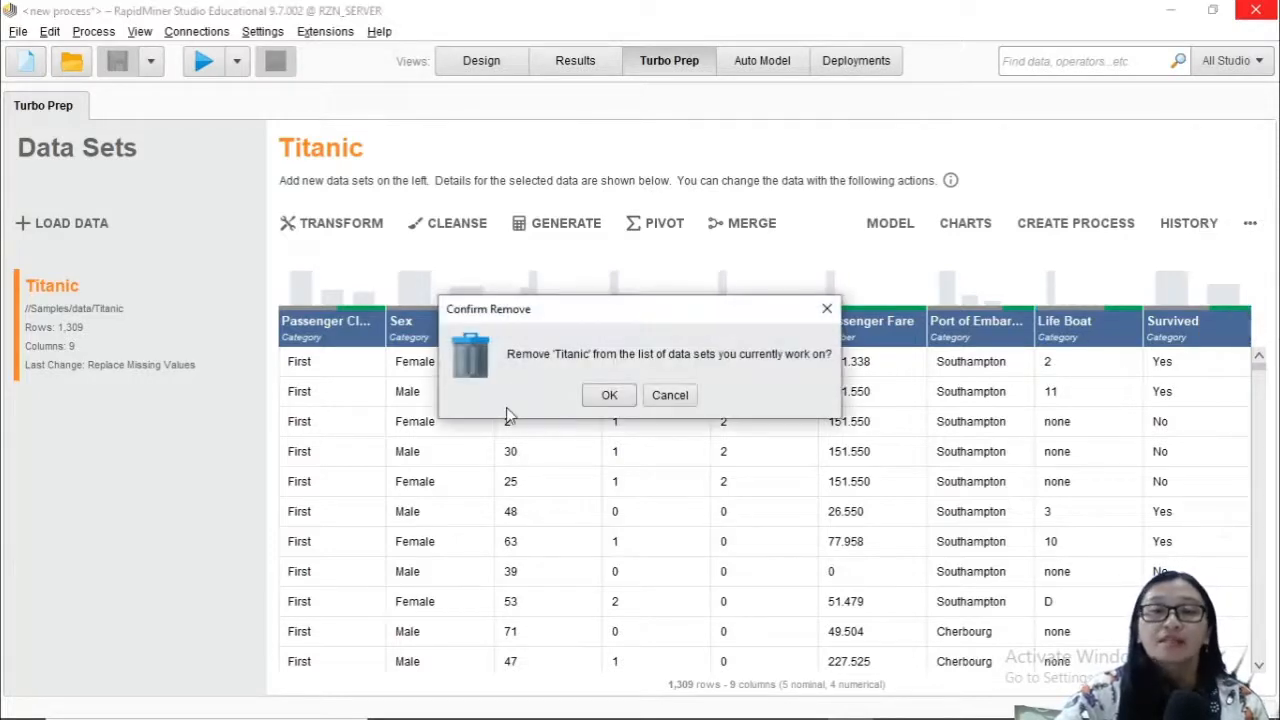
click(608, 396)
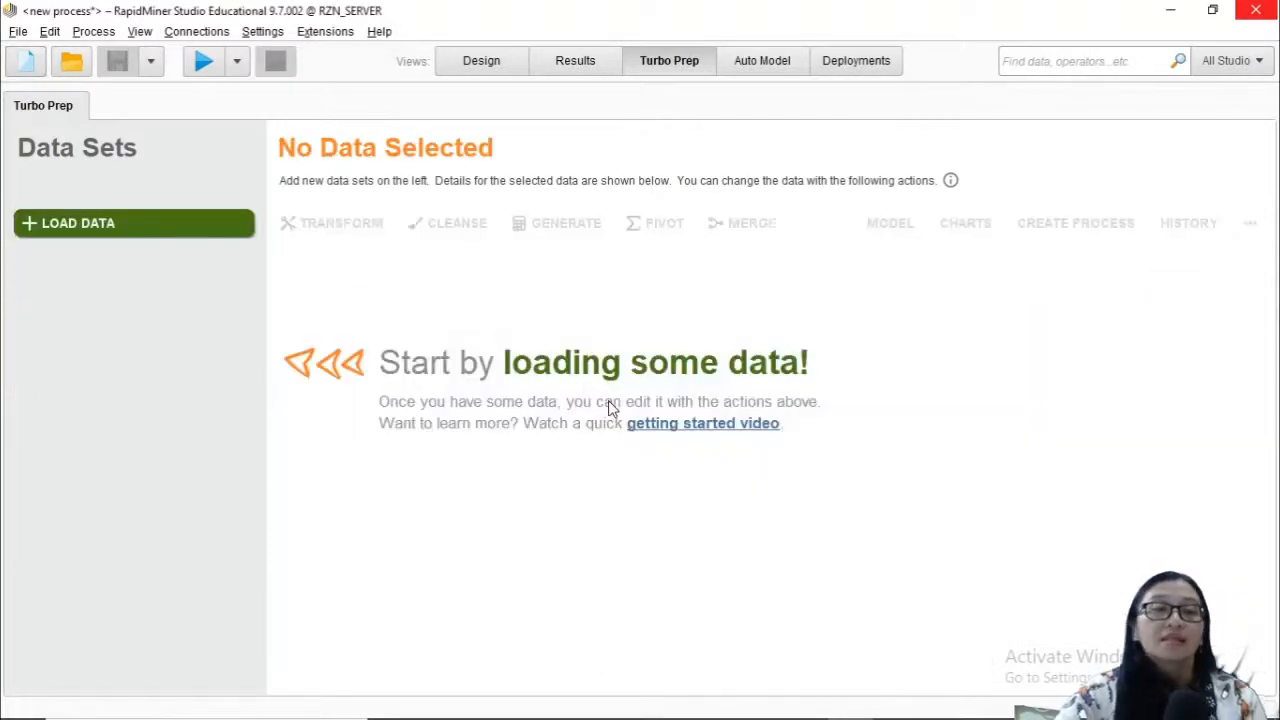
- Load the Titanic Training data set from the sample data repository
click(120, 237)
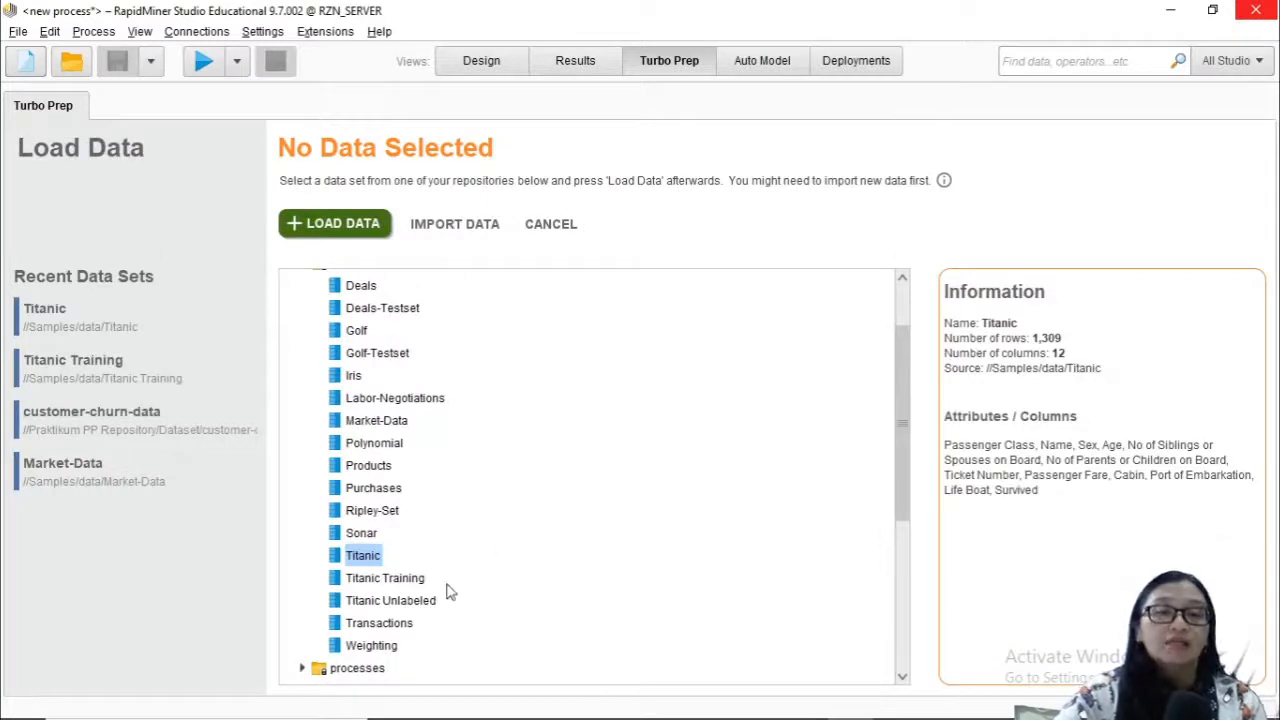
click(412, 580)
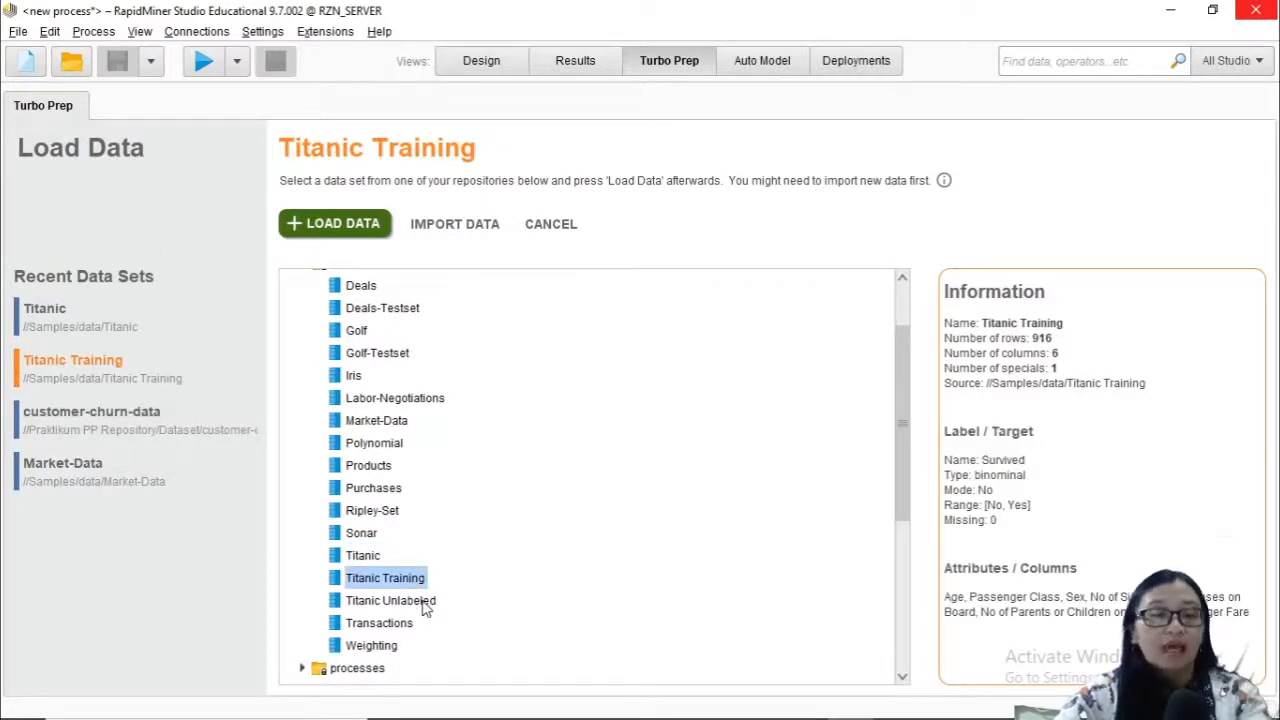
click(420, 602)
click(408, 582)
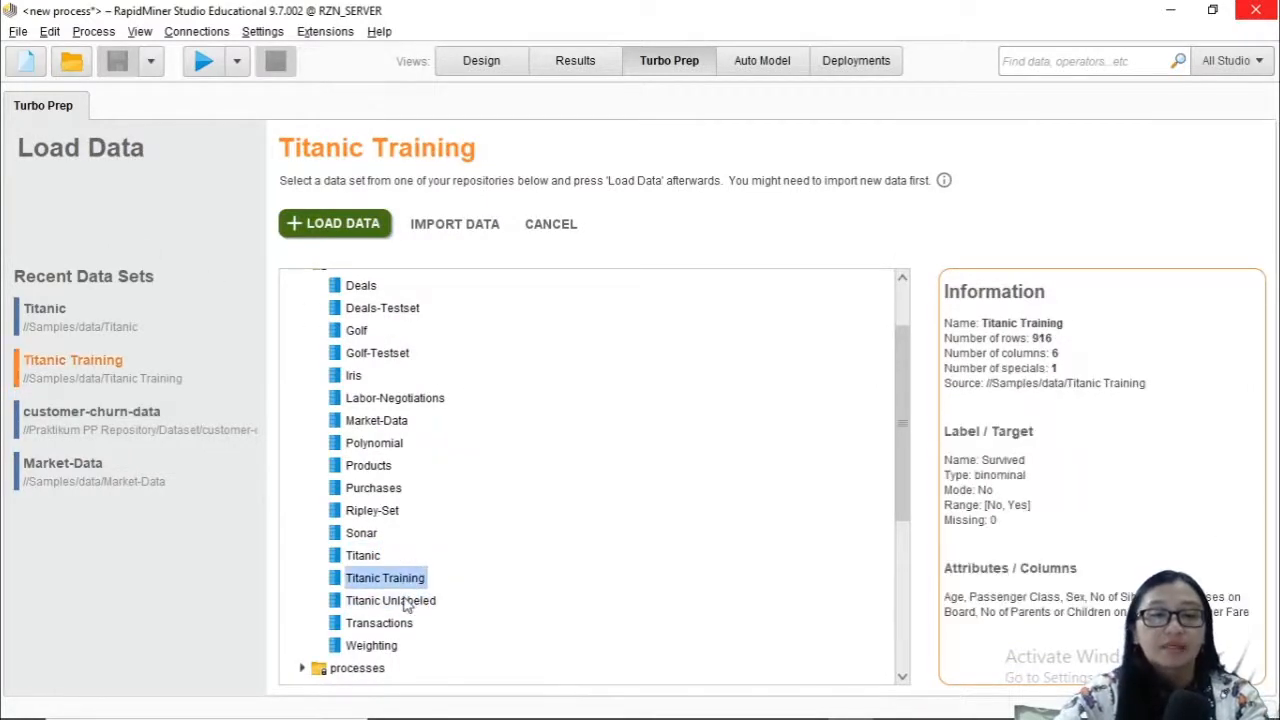
scroll(453, 625, down, 2)
scroll(453, 625, down, 1)
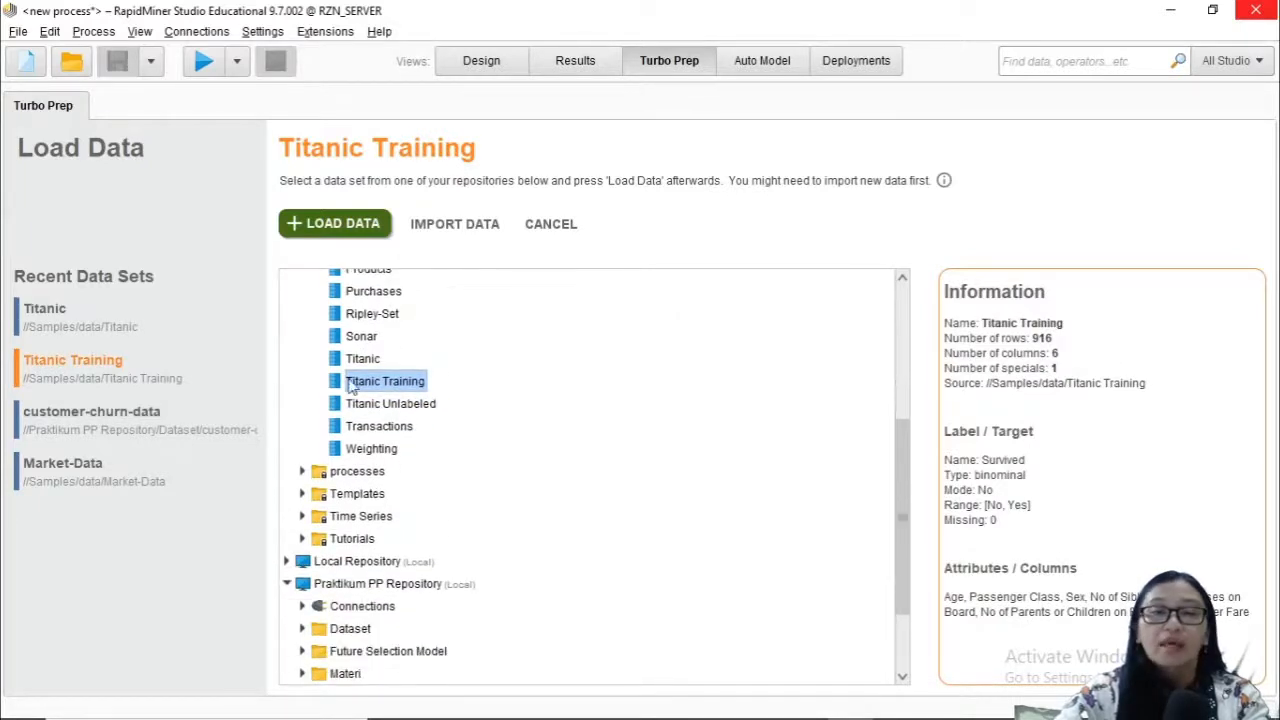
click(320, 223)
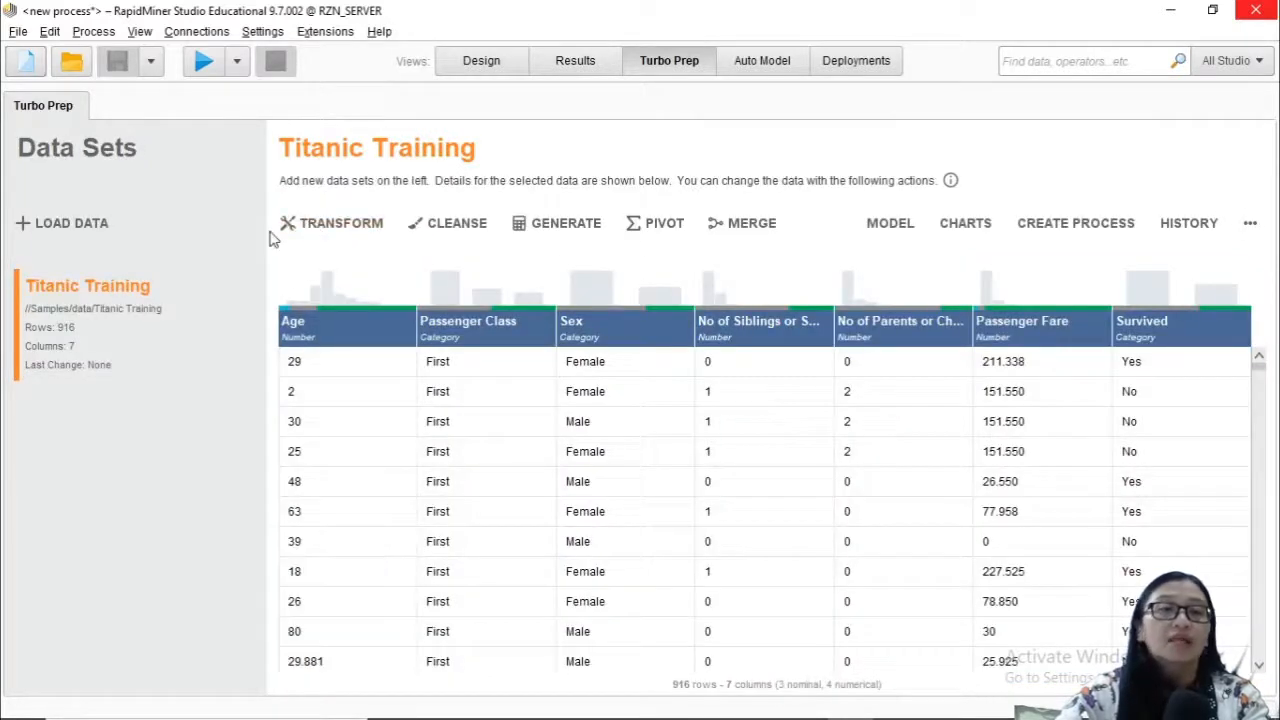
- Load the Titanic Unlabeled sample data set as well and make Titanic Training the selected data set
click(92, 224)
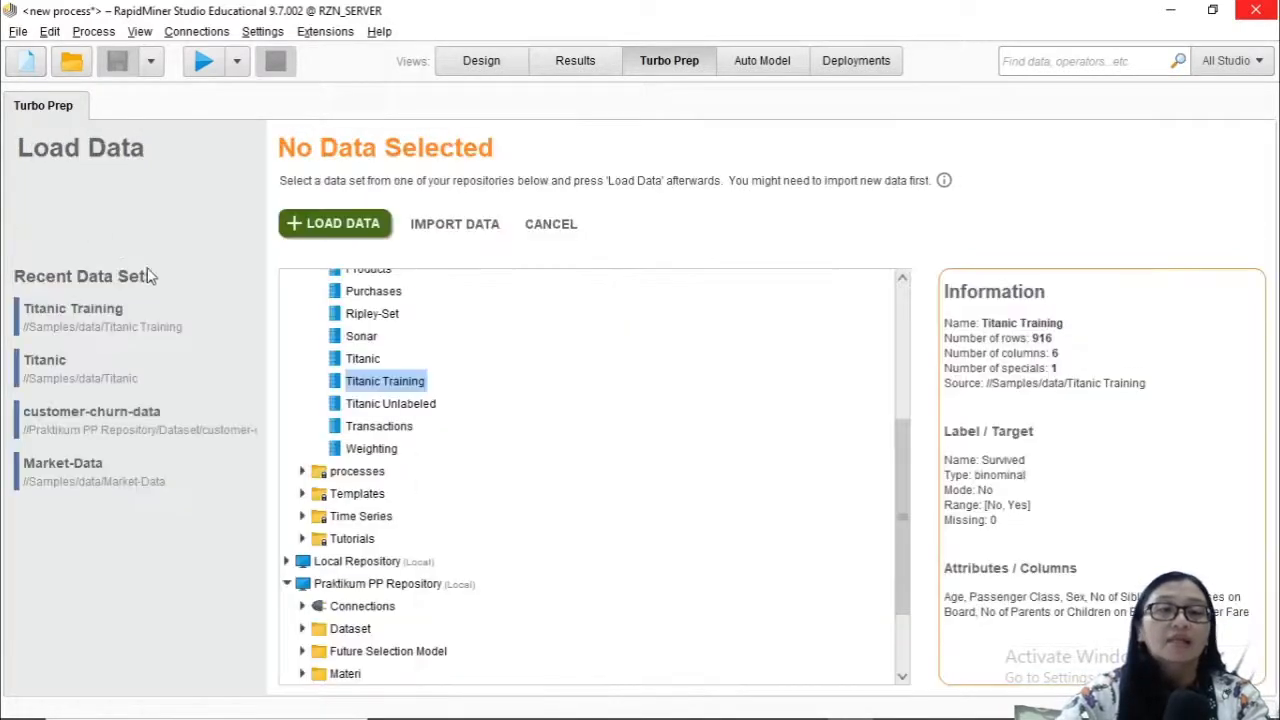
click(418, 405)
click(320, 222)
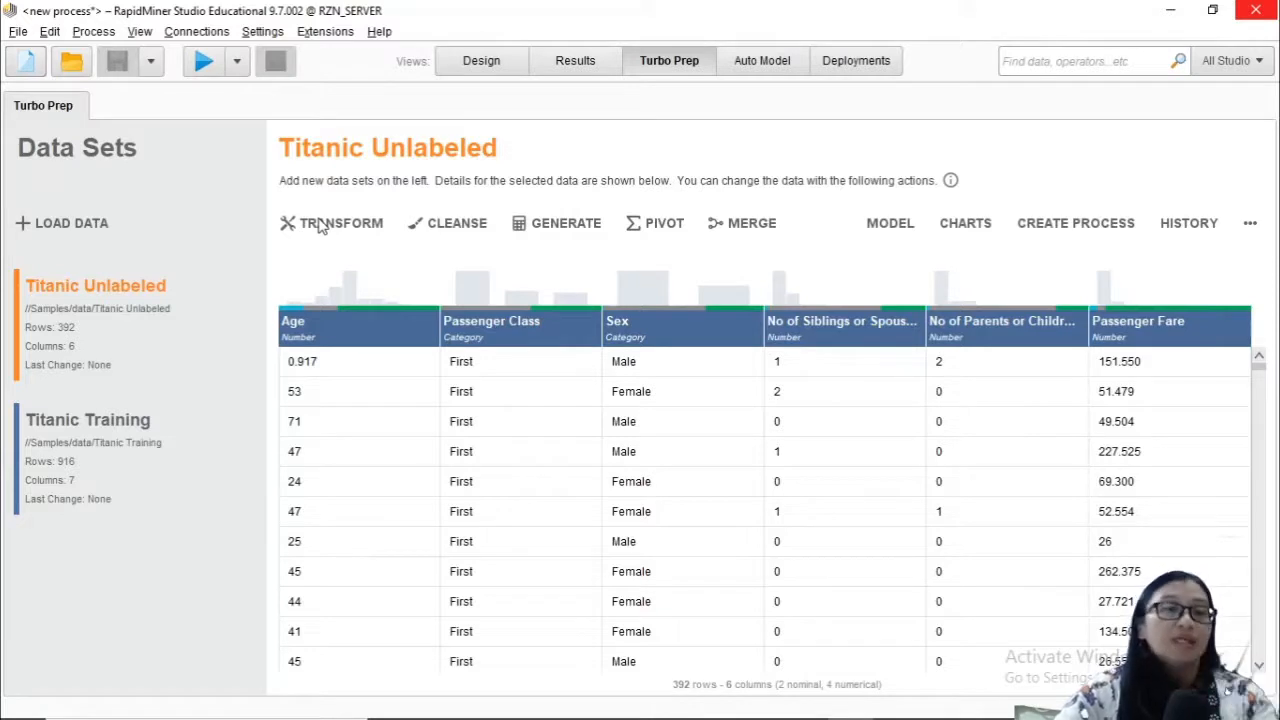
click(140, 426)
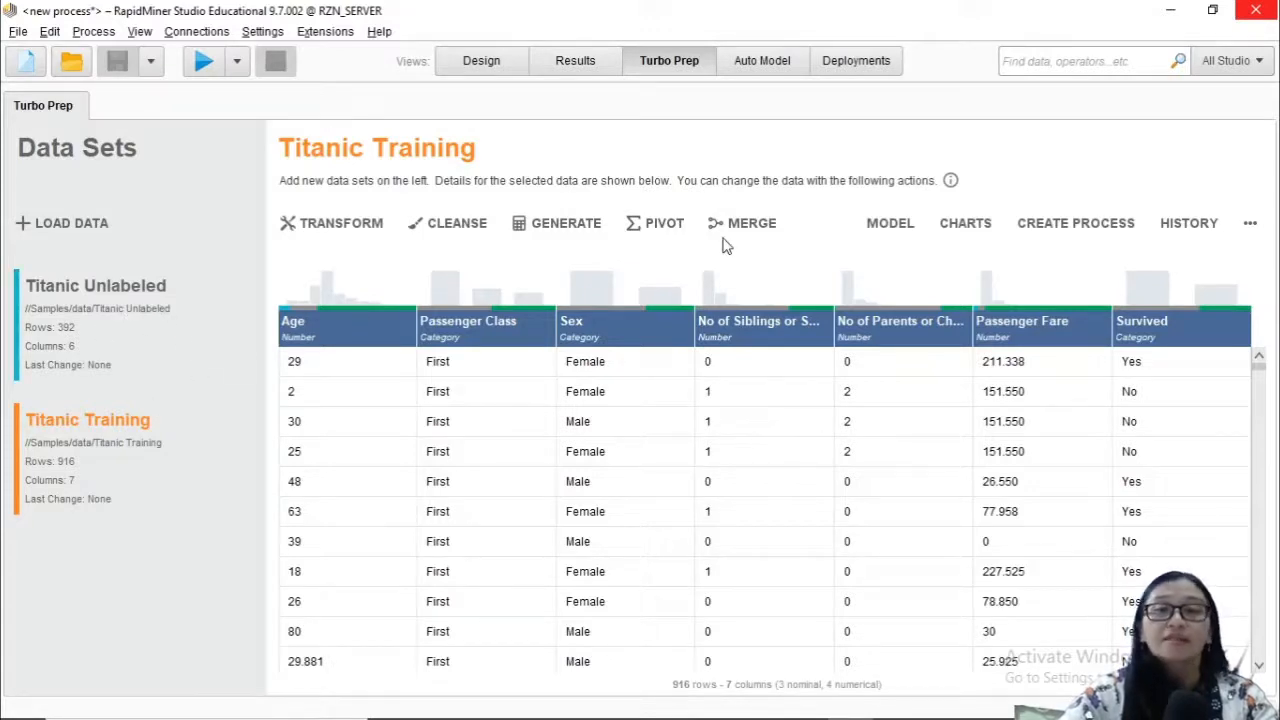
- Try to merge Titanic Training with Titanic Unlabeled, checking whether the Append merge type is available, and abandon the merge
click(752, 226)
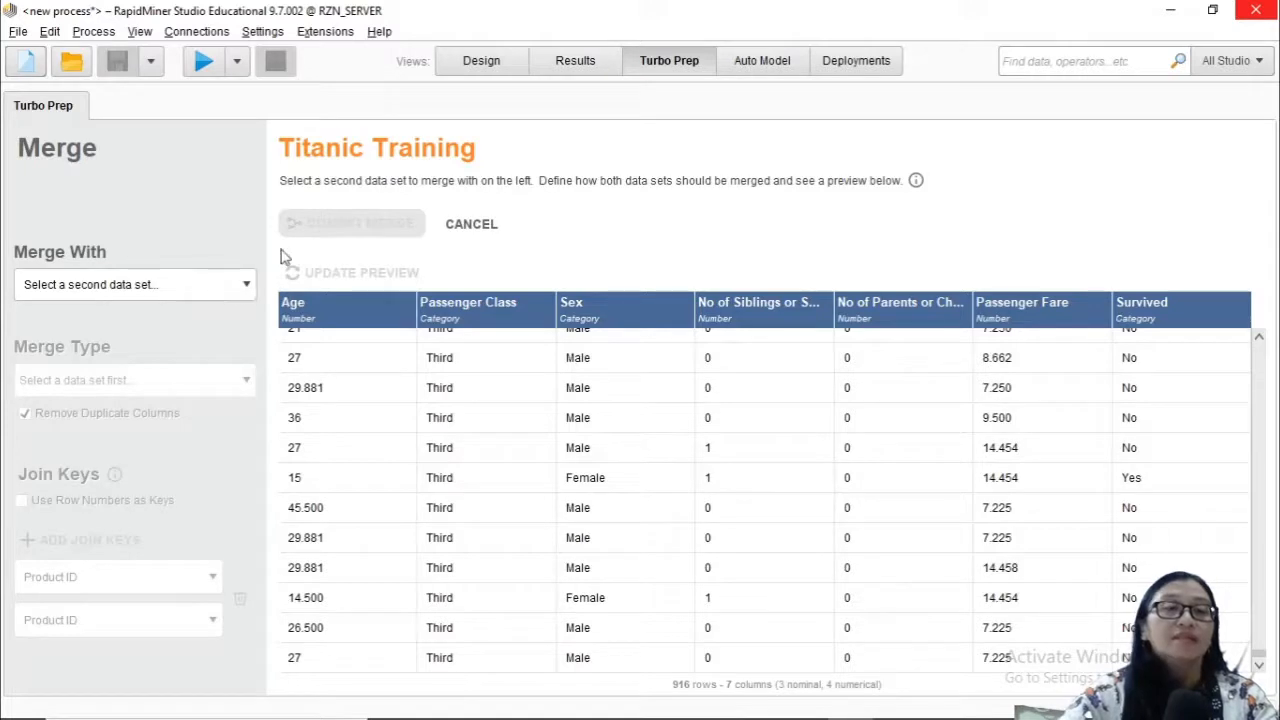
click(249, 286)
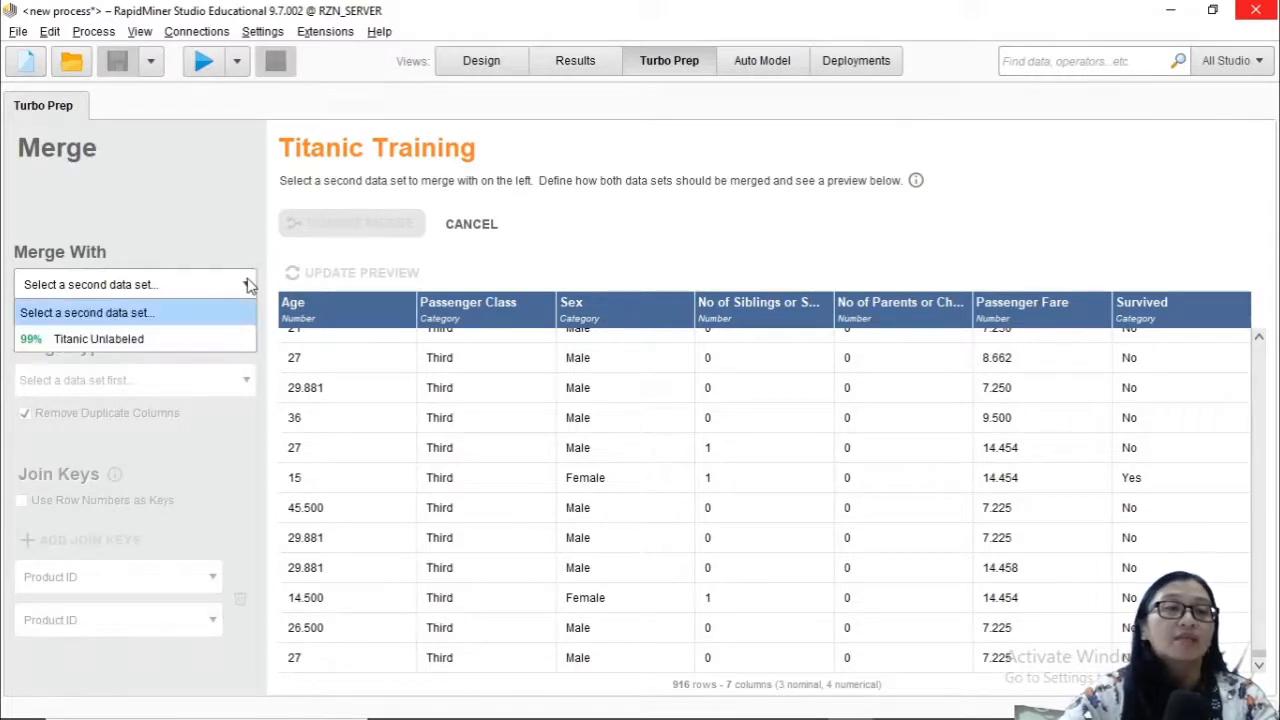
click(188, 338)
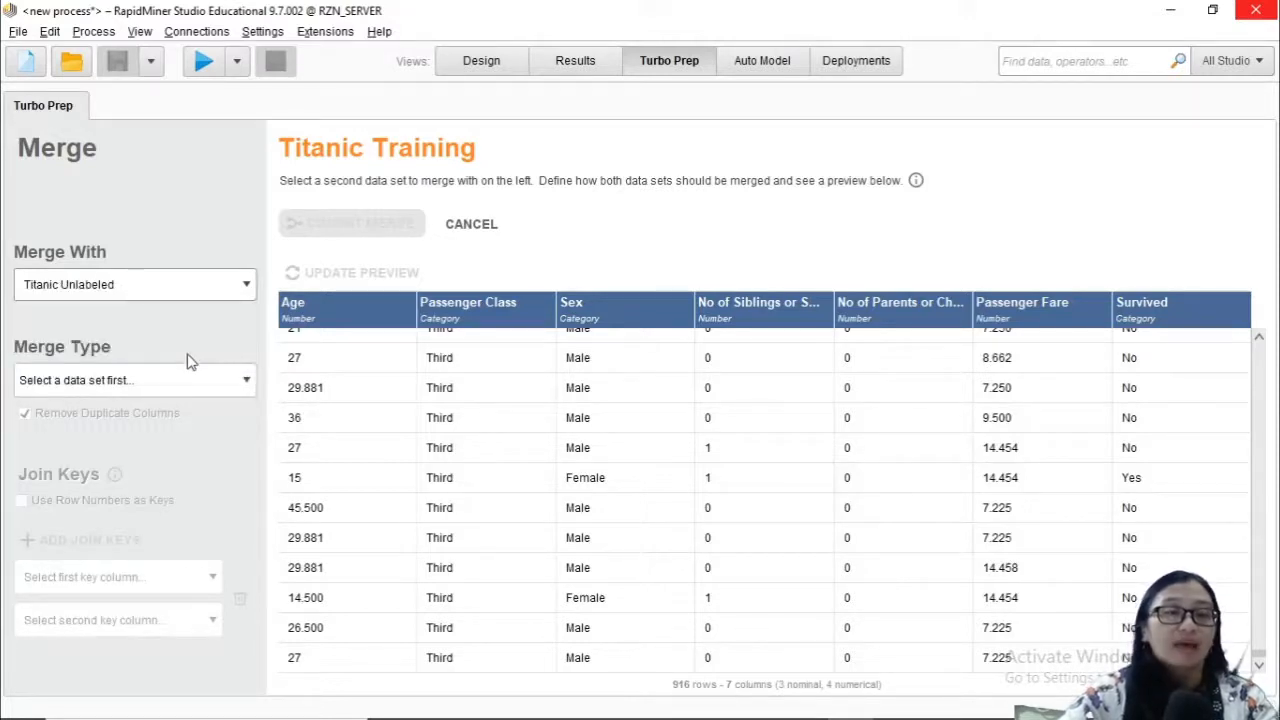
click(190, 386)
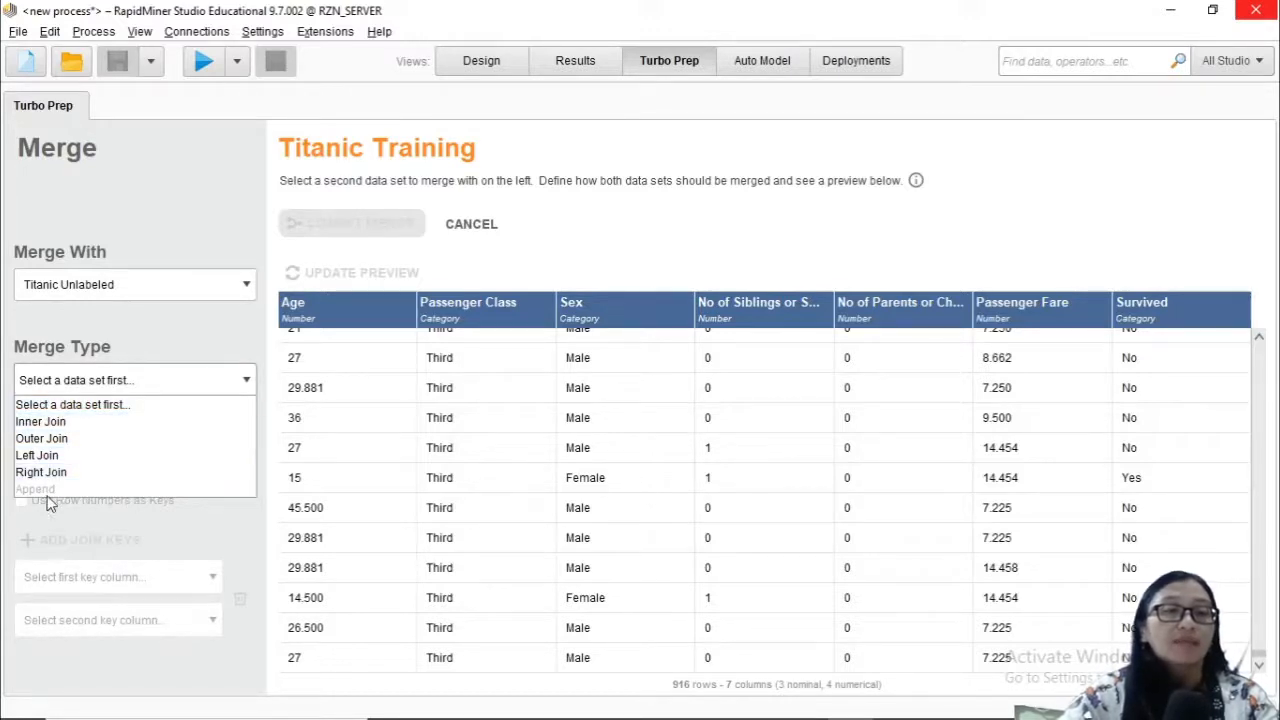
mouse_move(45, 495)
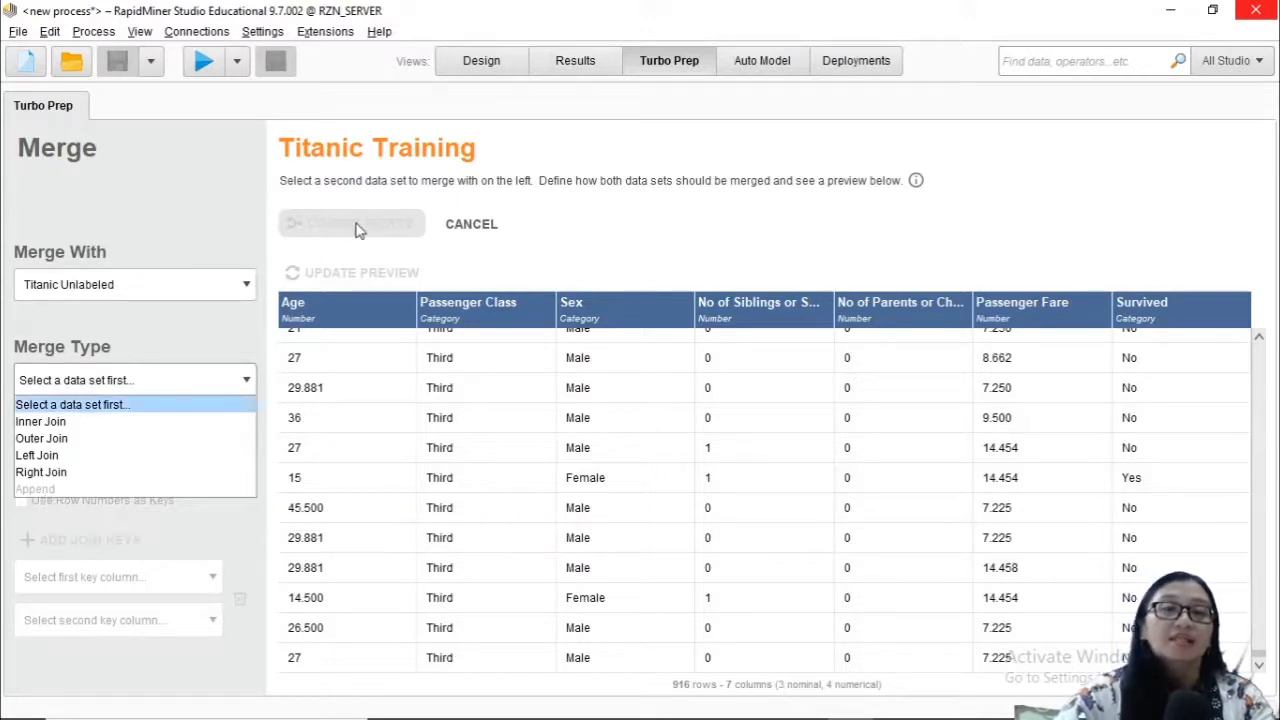
click(478, 228)
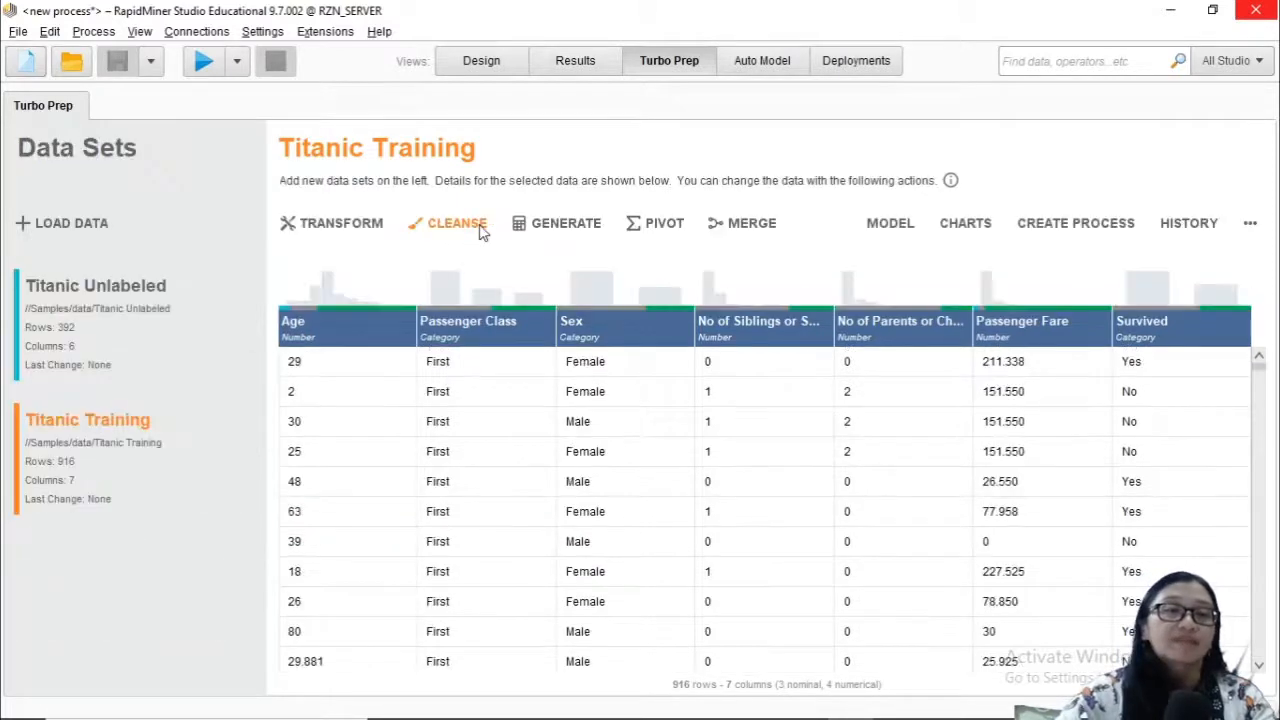
- Compare the columns of Titanic Unlabeled and Titanic Training, examine the Survived column, and return to Titanic Unlabeled
click(133, 303)
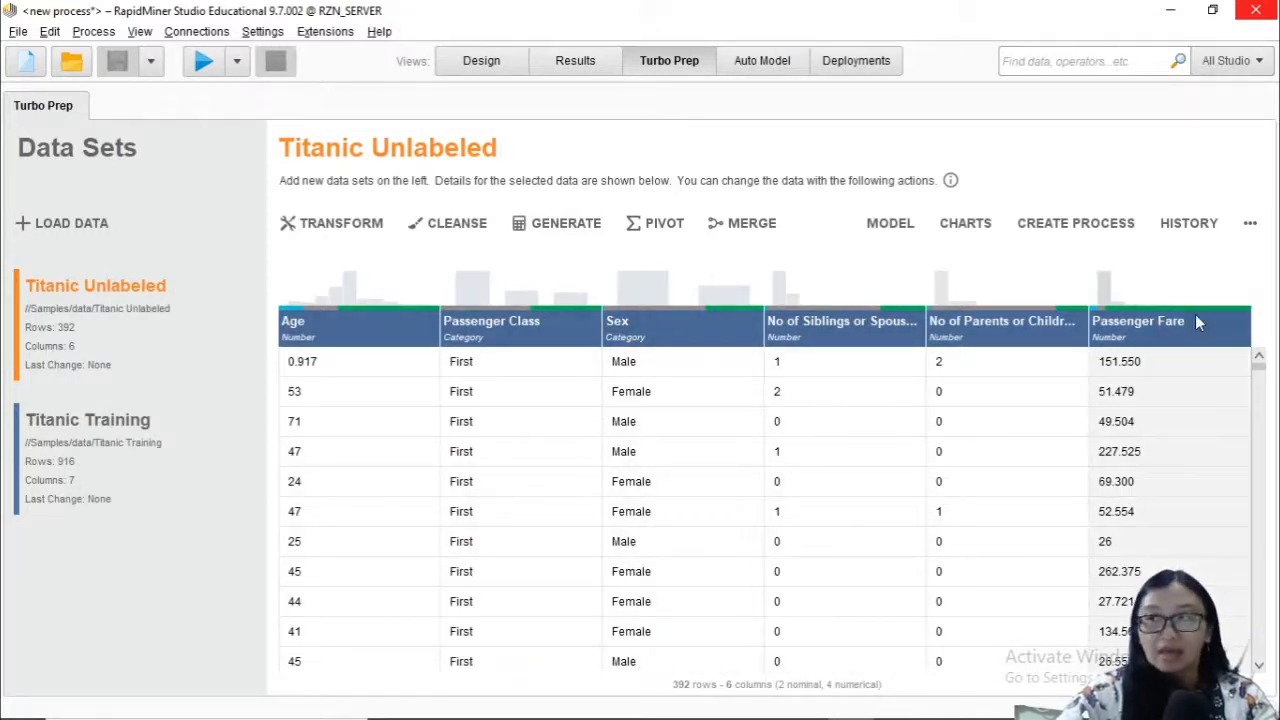
mouse_move(1195, 320)
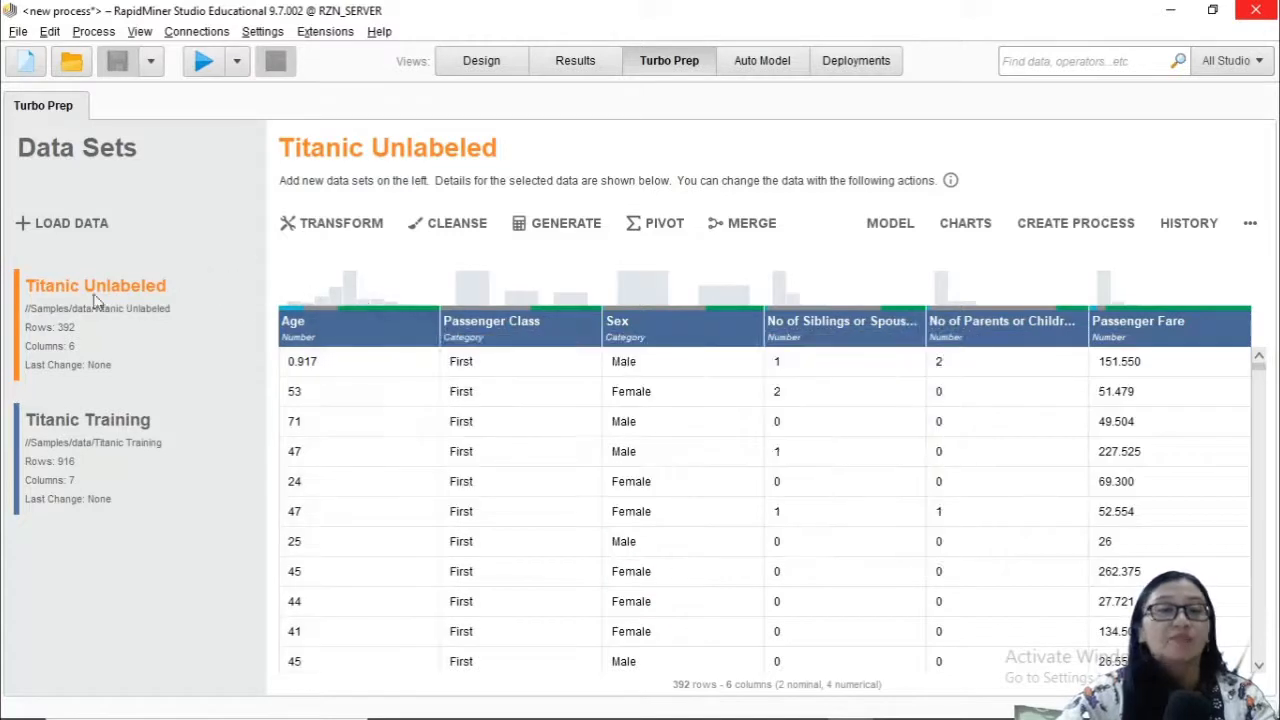
click(96, 428)
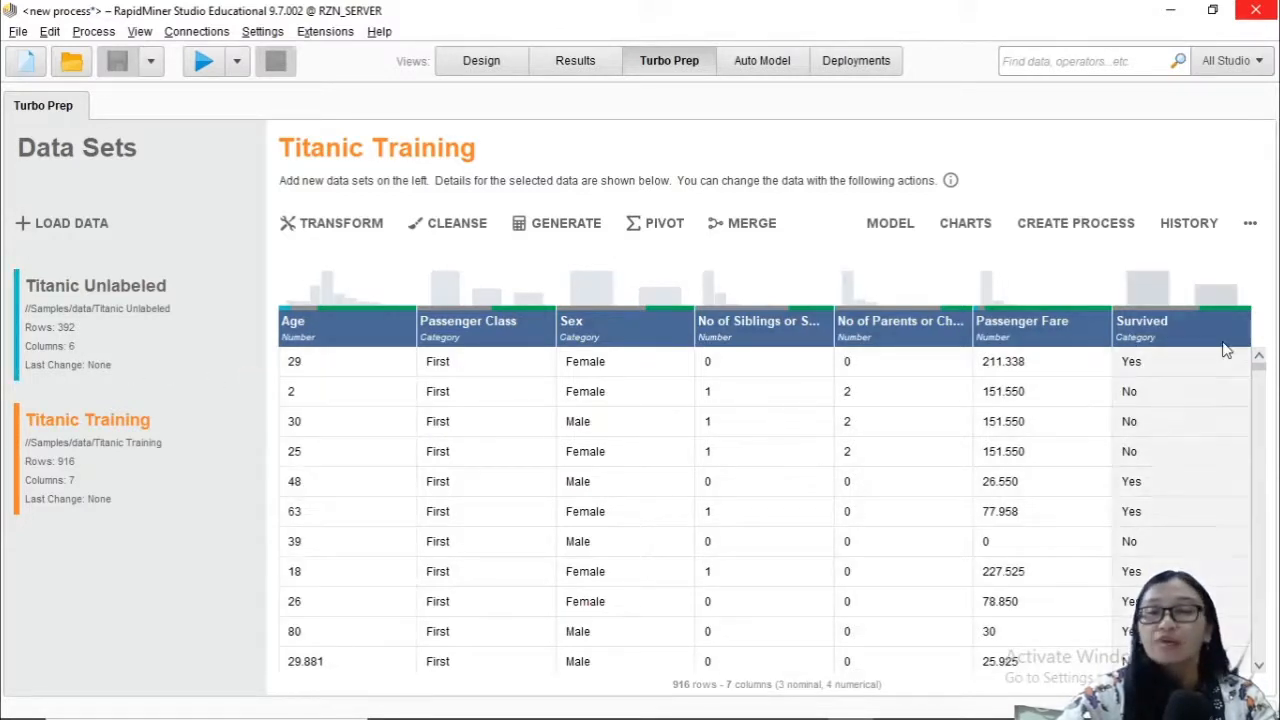
scroll(1226, 360, down, 3)
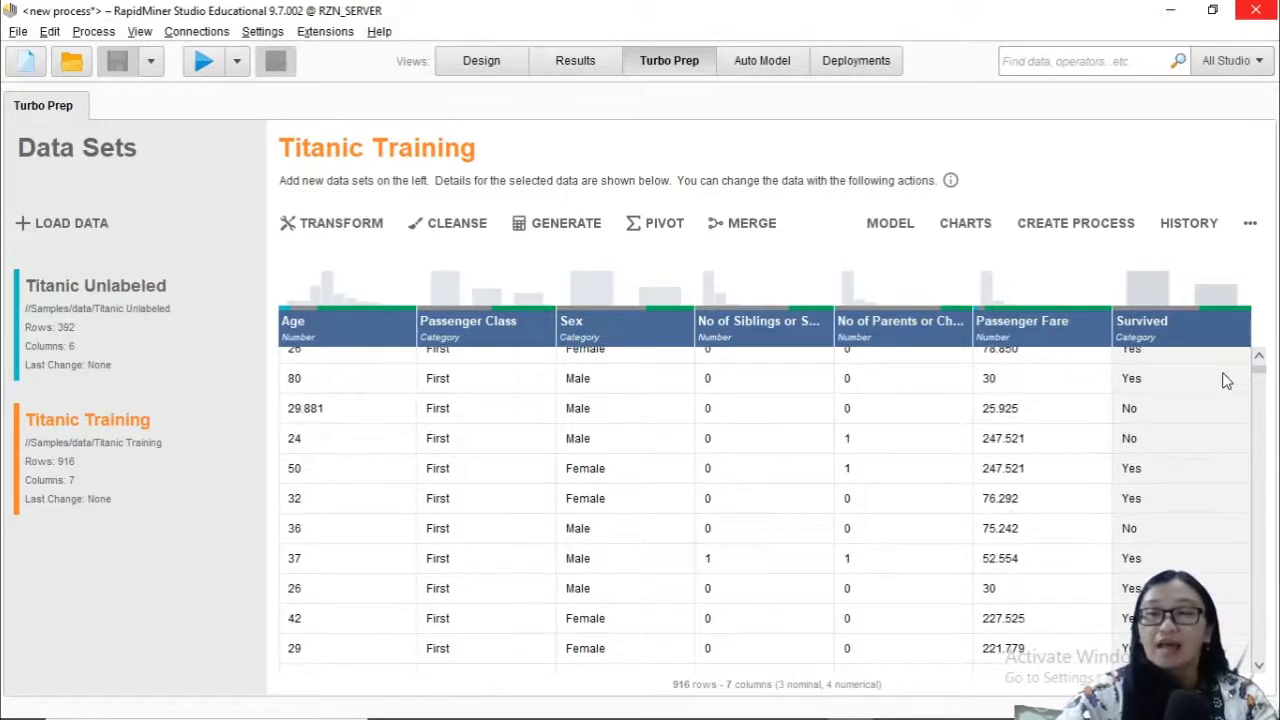
scroll(1226, 370, up, 3)
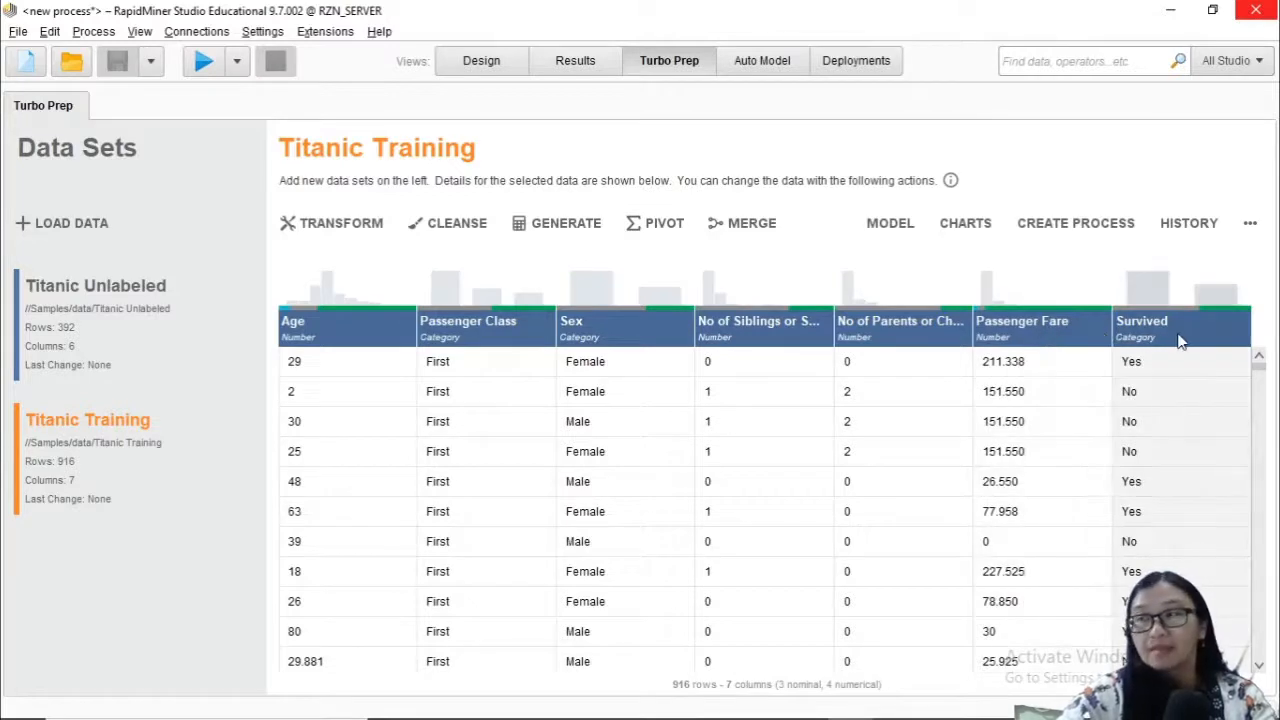
click(86, 347)
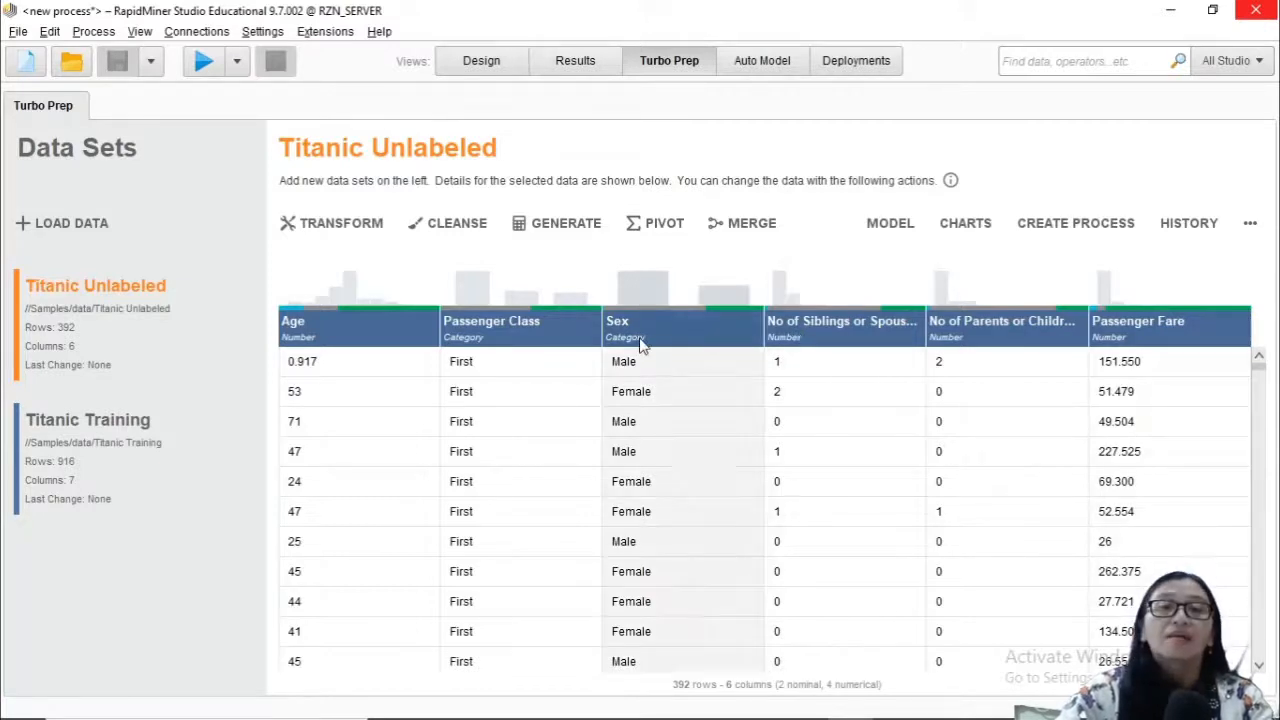
click(341, 226)
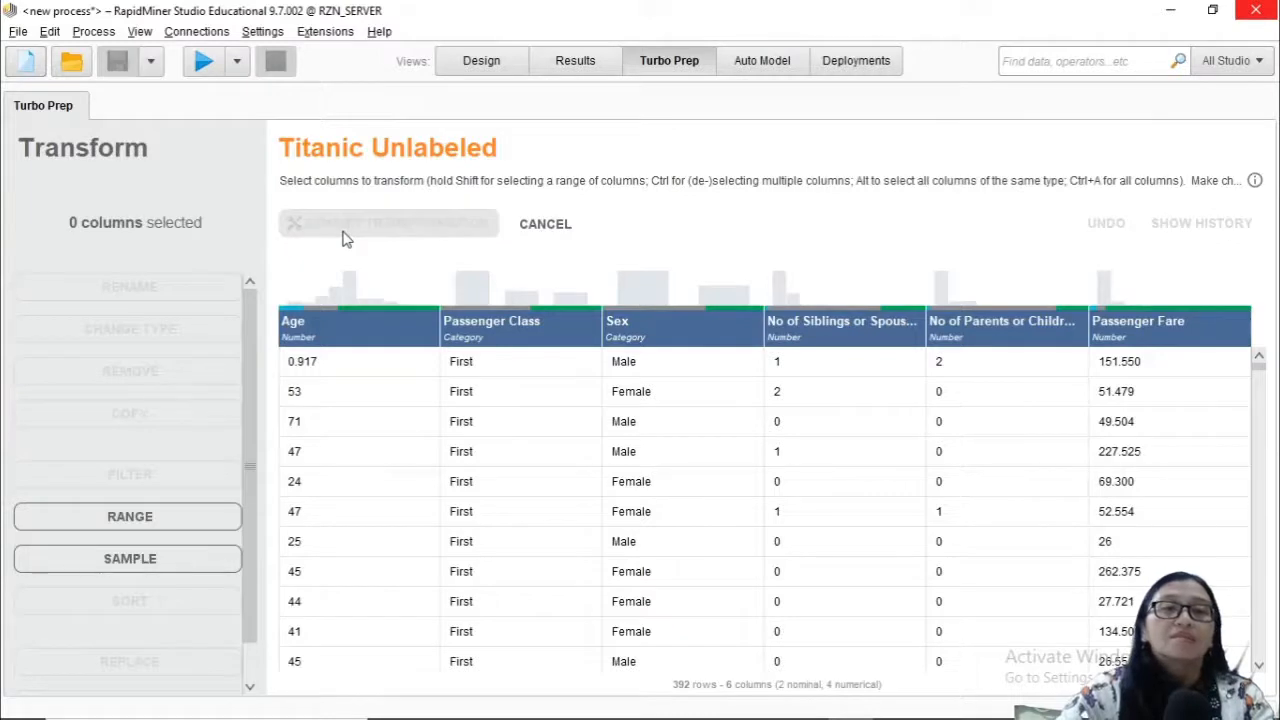
click(548, 229)
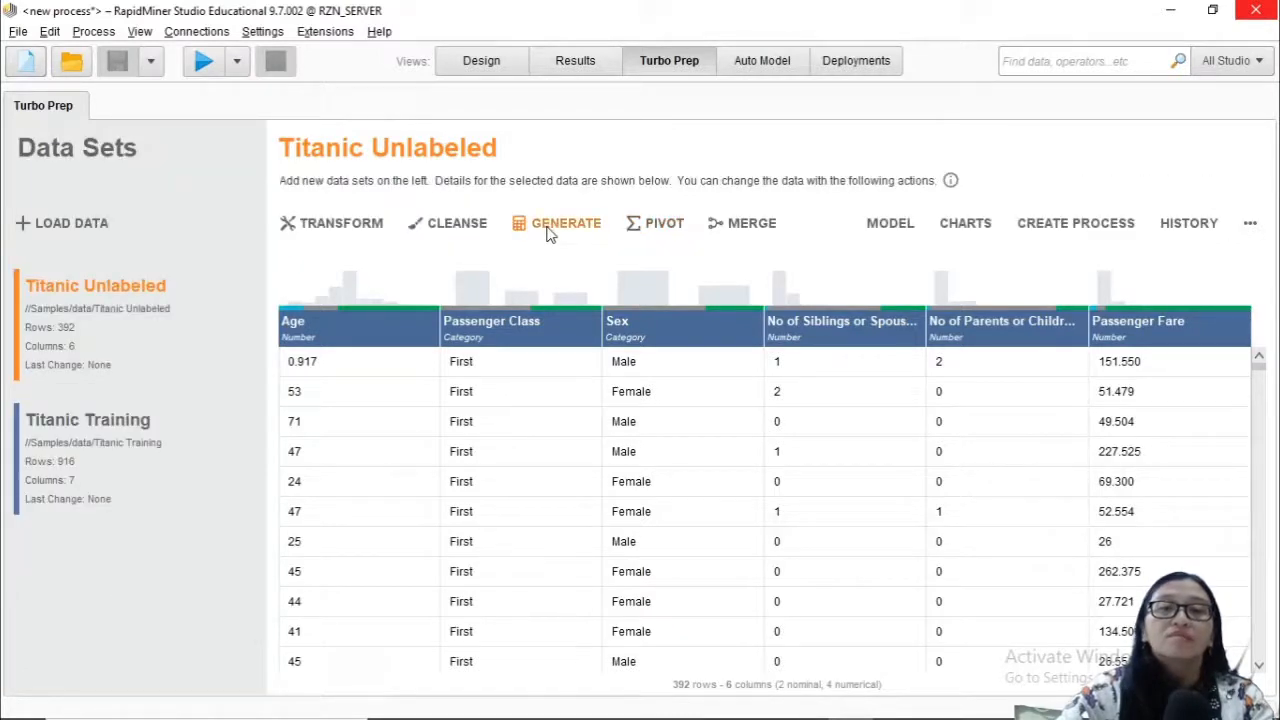
click(552, 226)
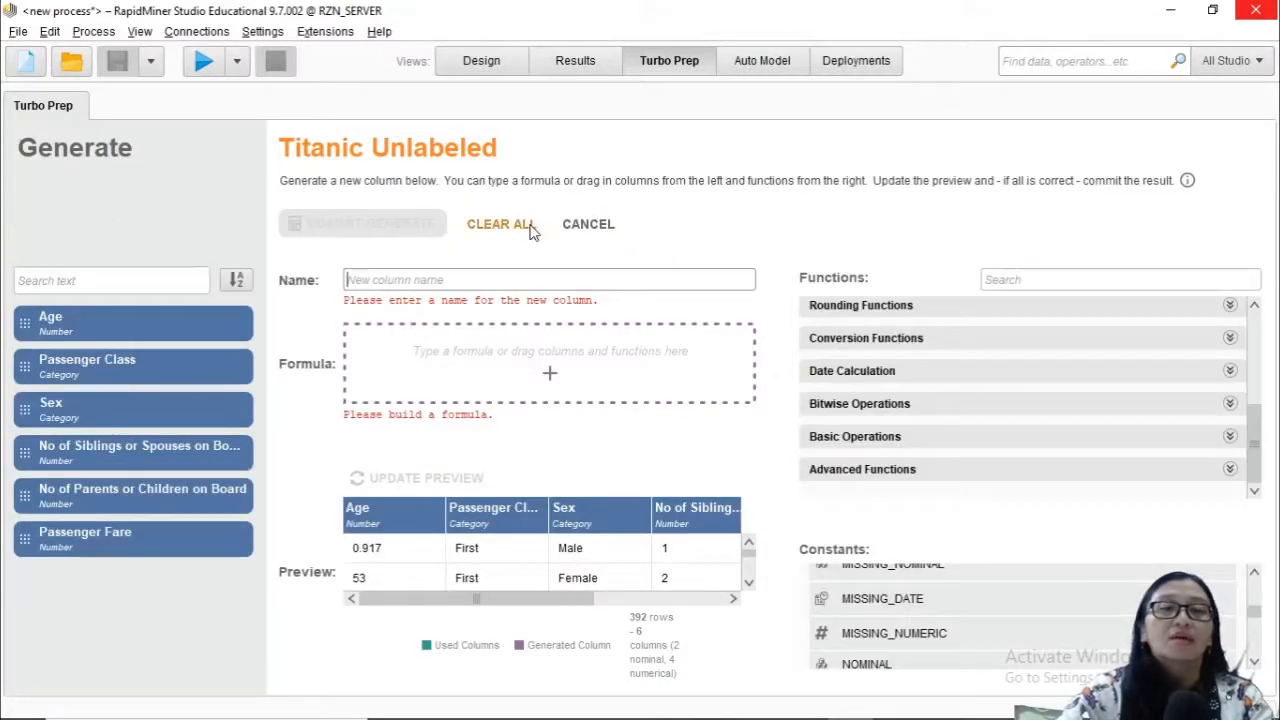
click(589, 233)
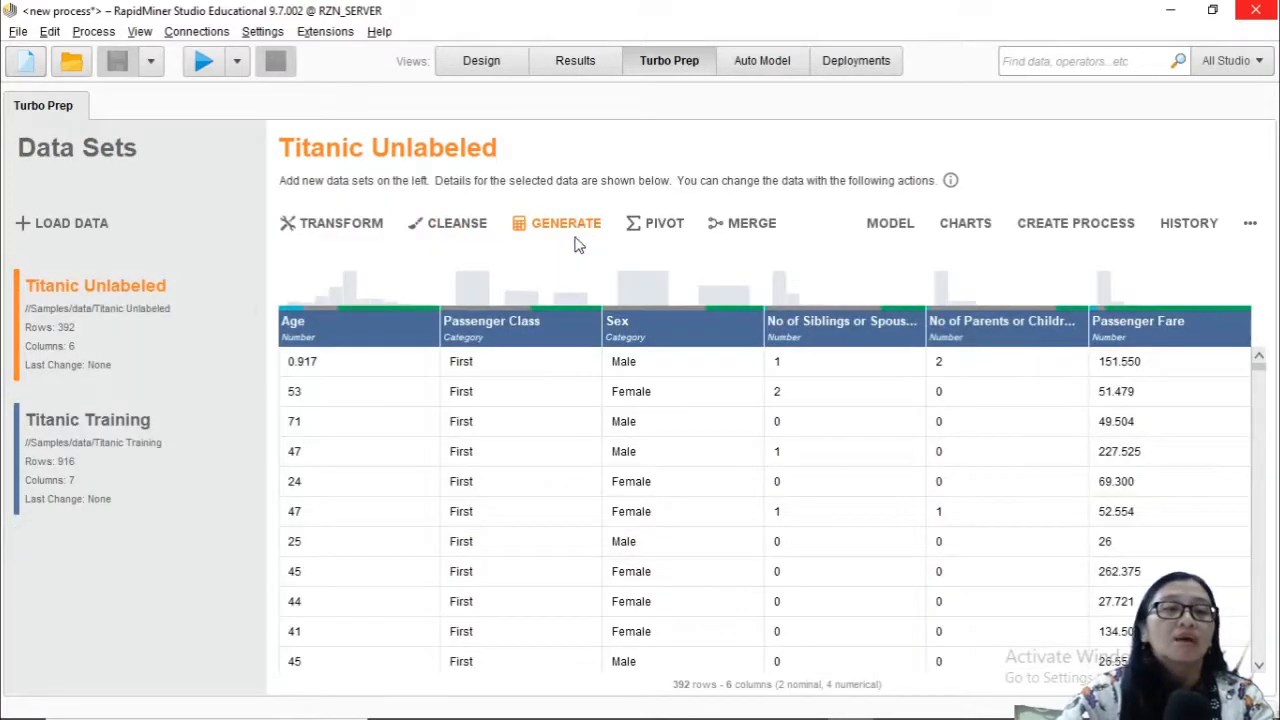
click(376, 228)
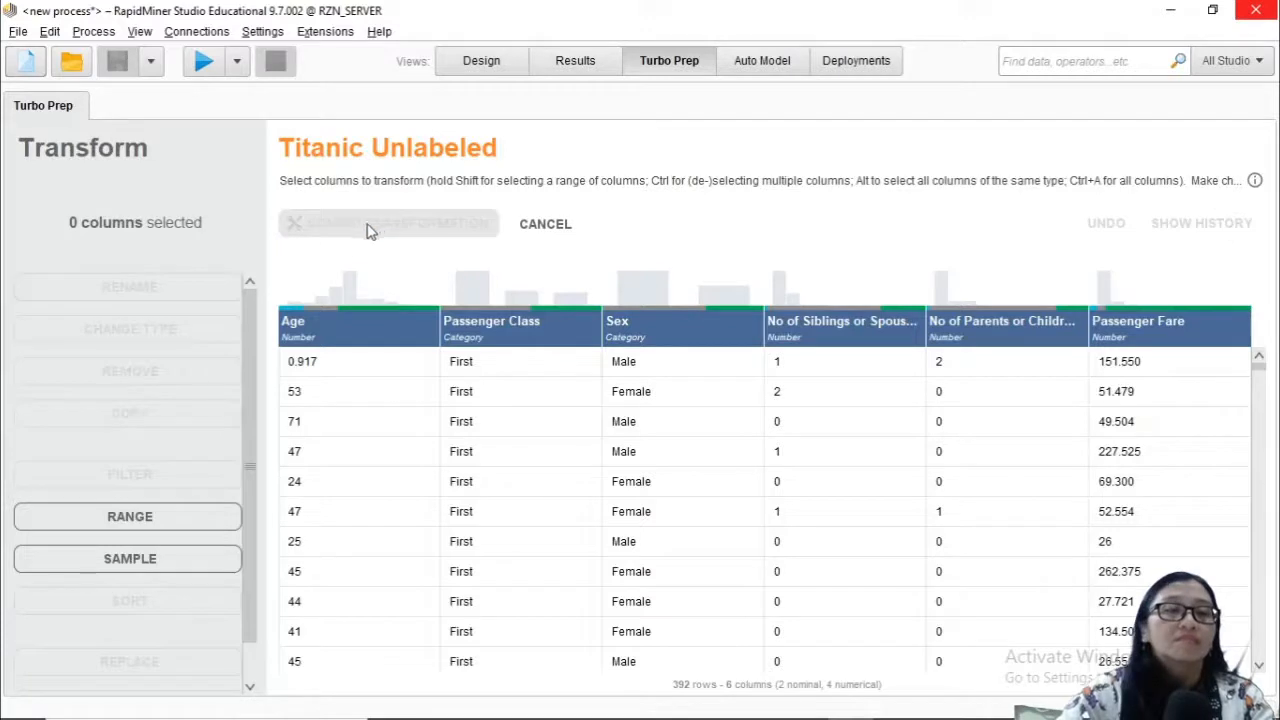
scroll(246, 452, down, 1)
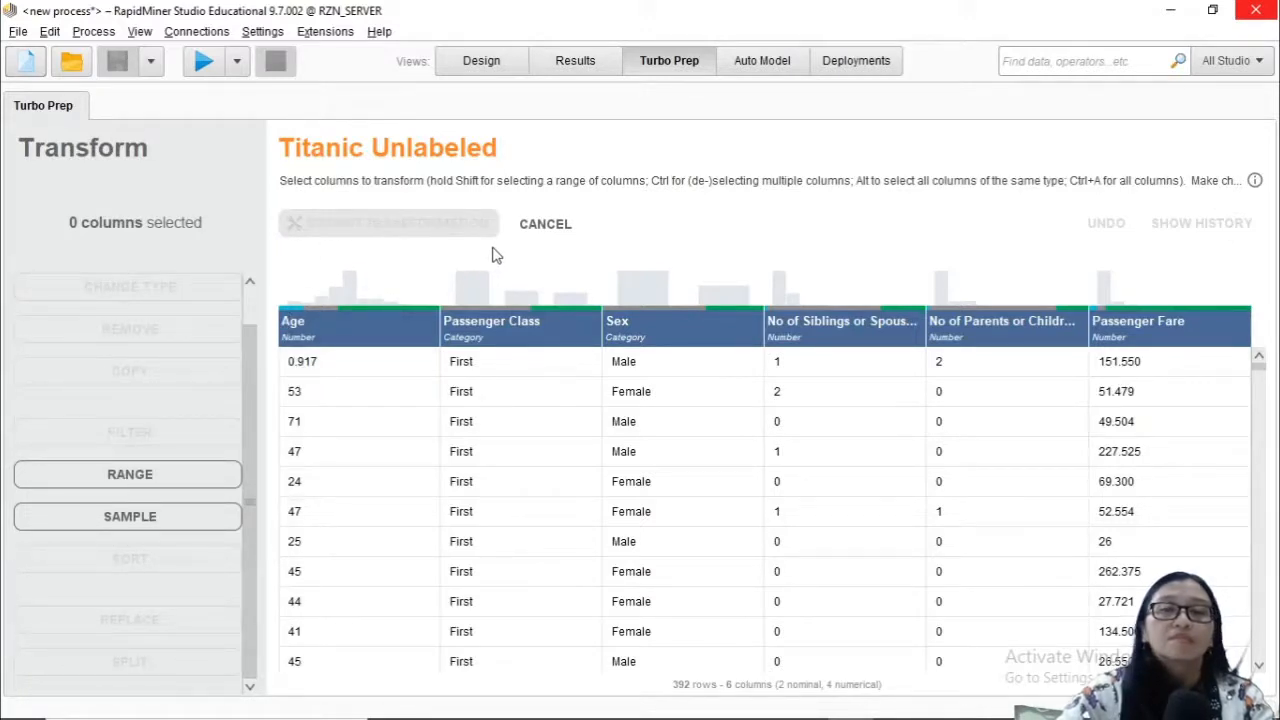
click(541, 226)
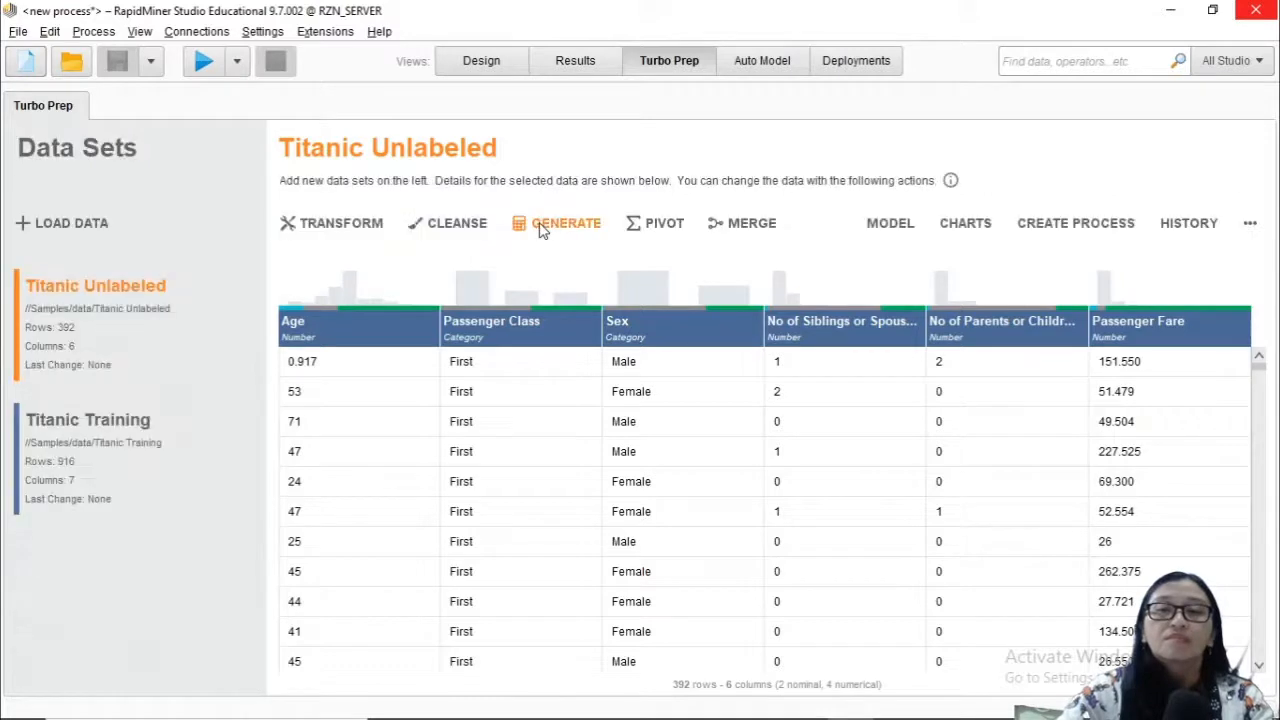
click(455, 226)
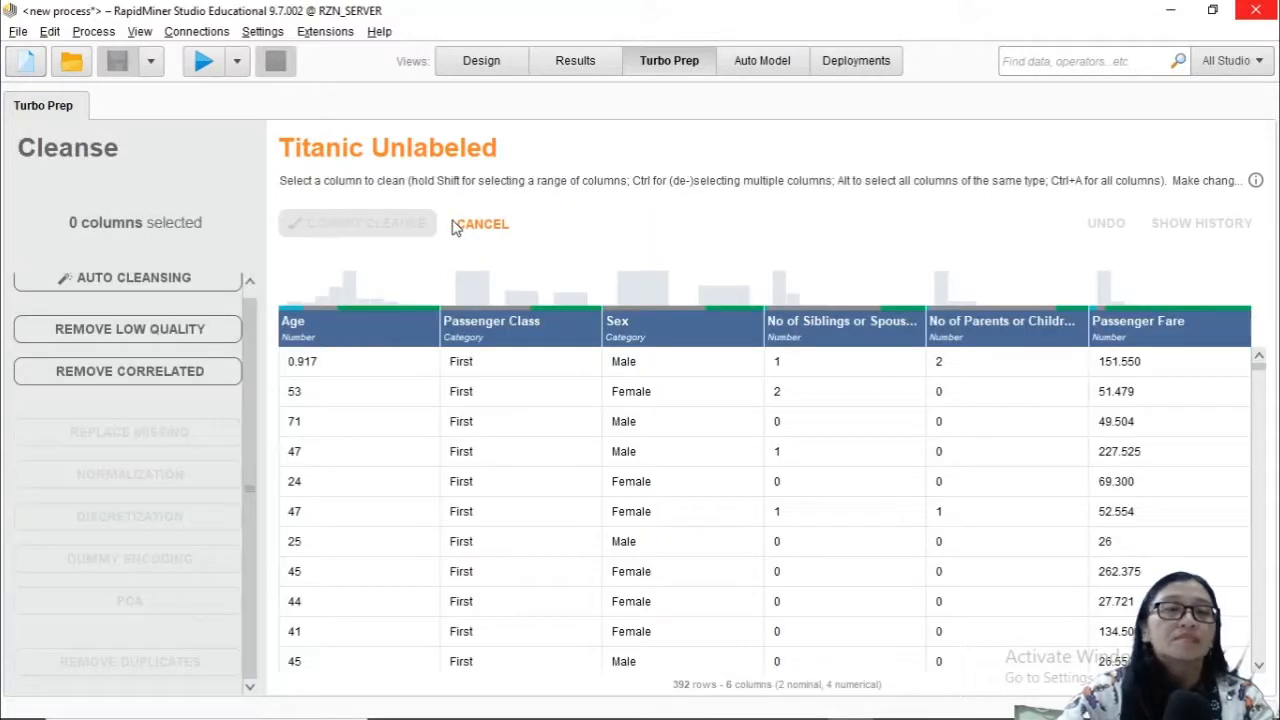
click(481, 225)
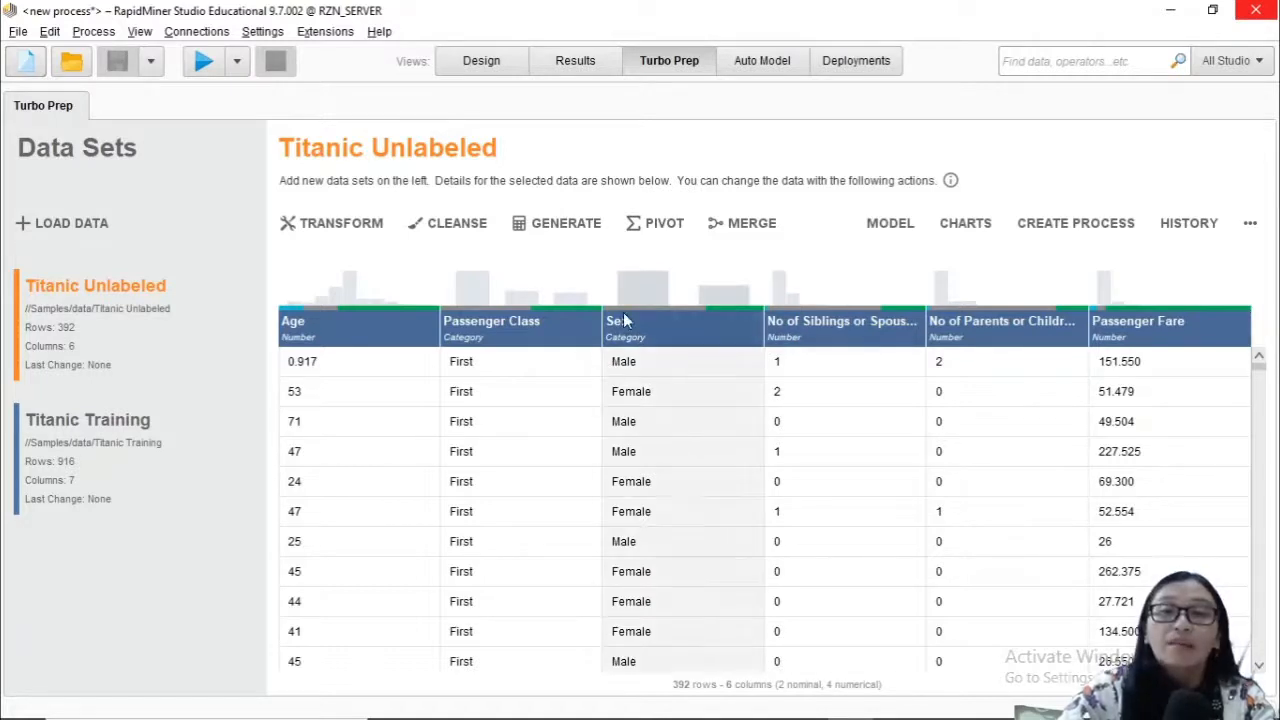
click(750, 223)
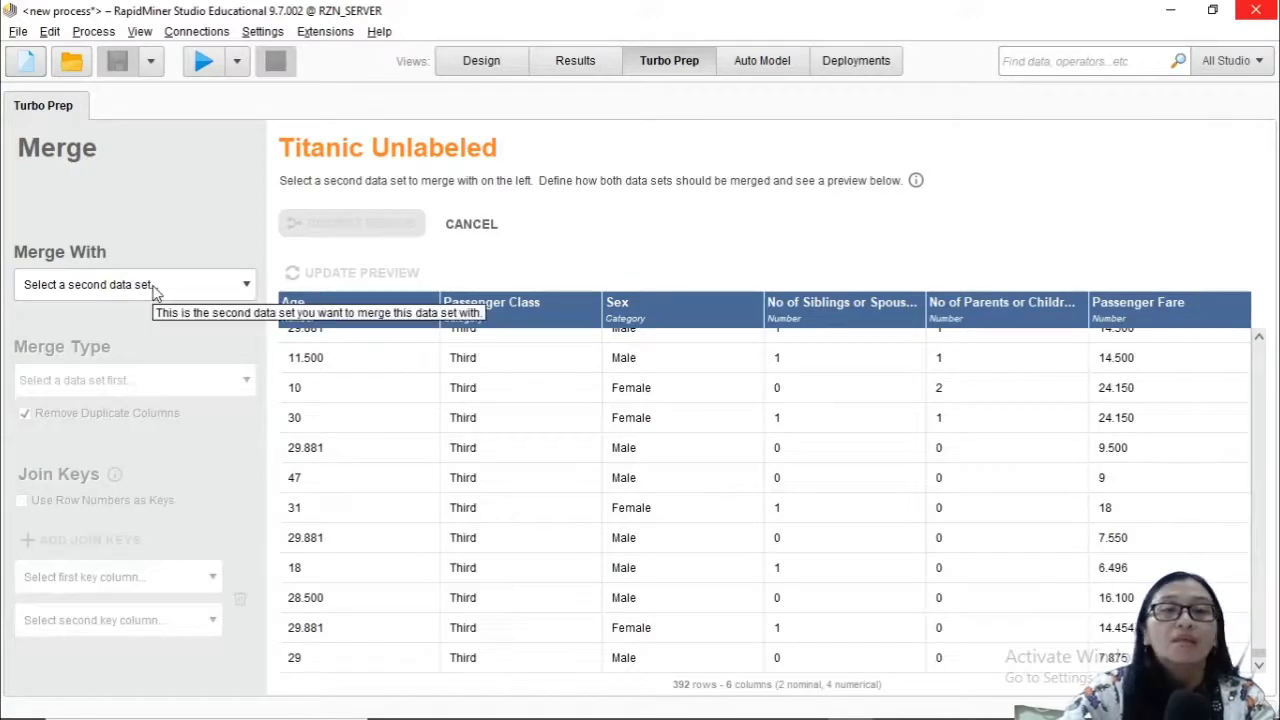
click(478, 226)
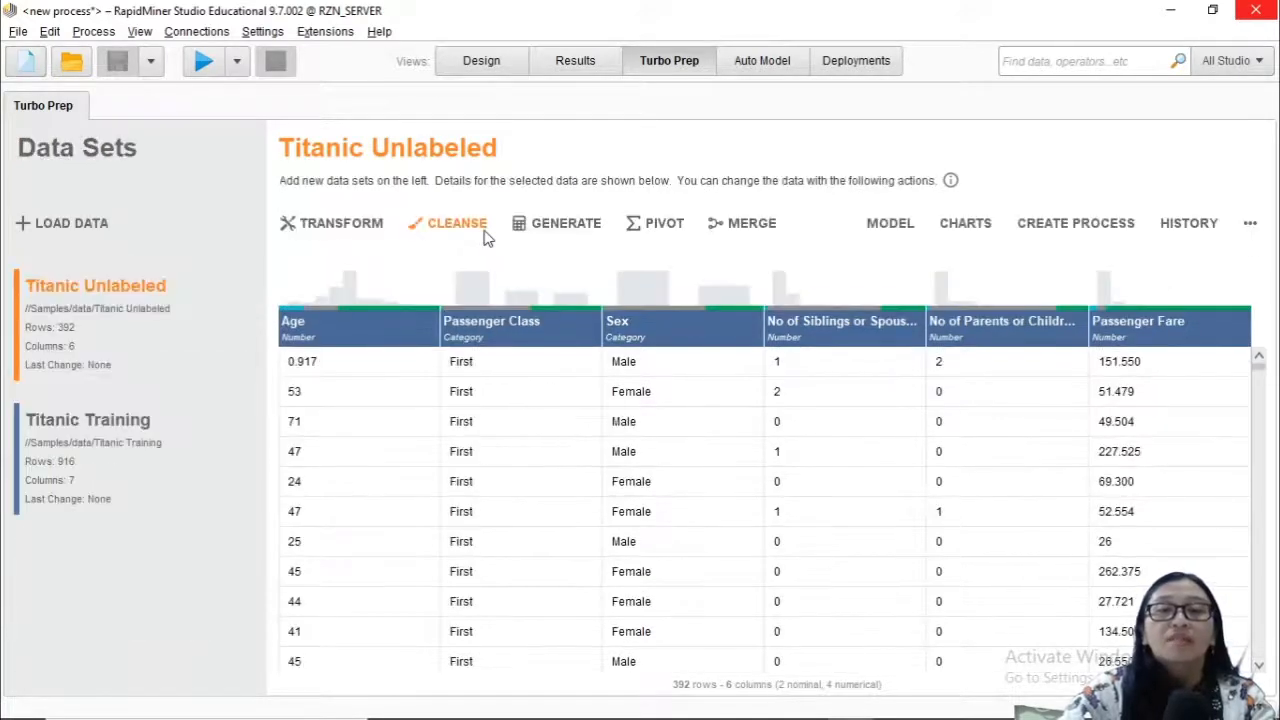
- Define a new generated column named Survived for Titanic Unlabeled with the constant MISSING_NOMINAL as its formula
click(564, 225)
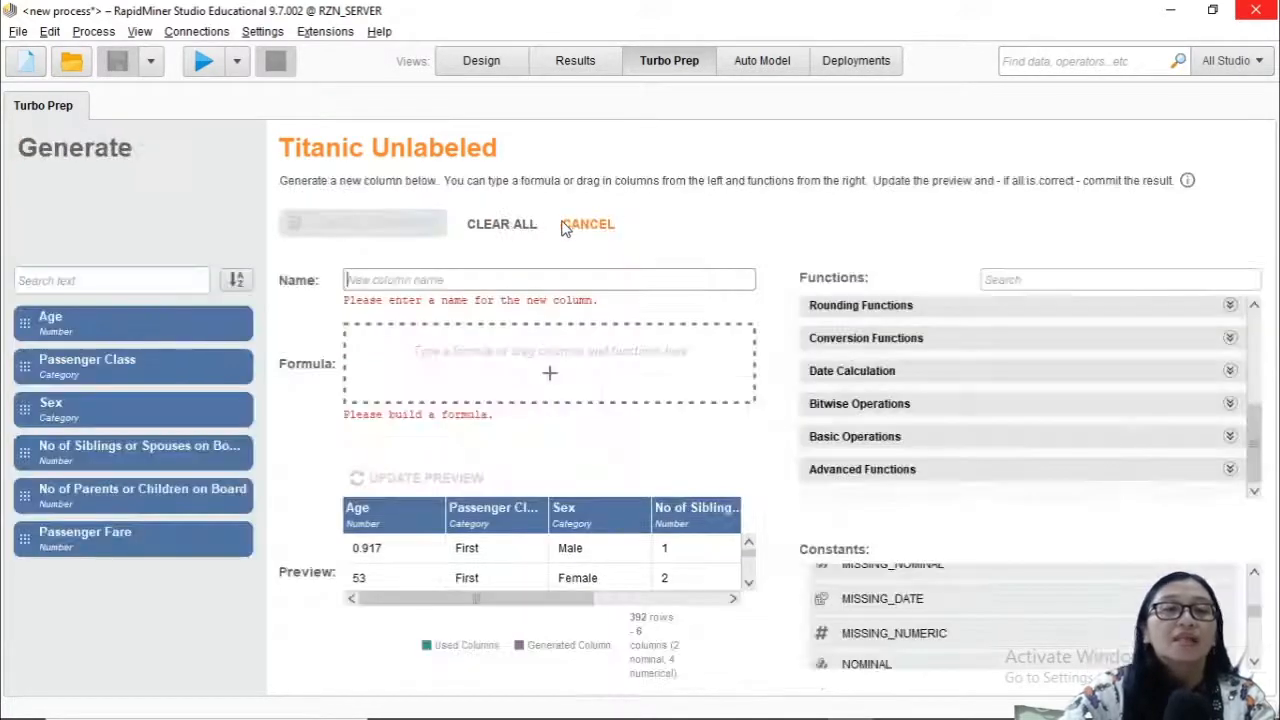
text(Survived)
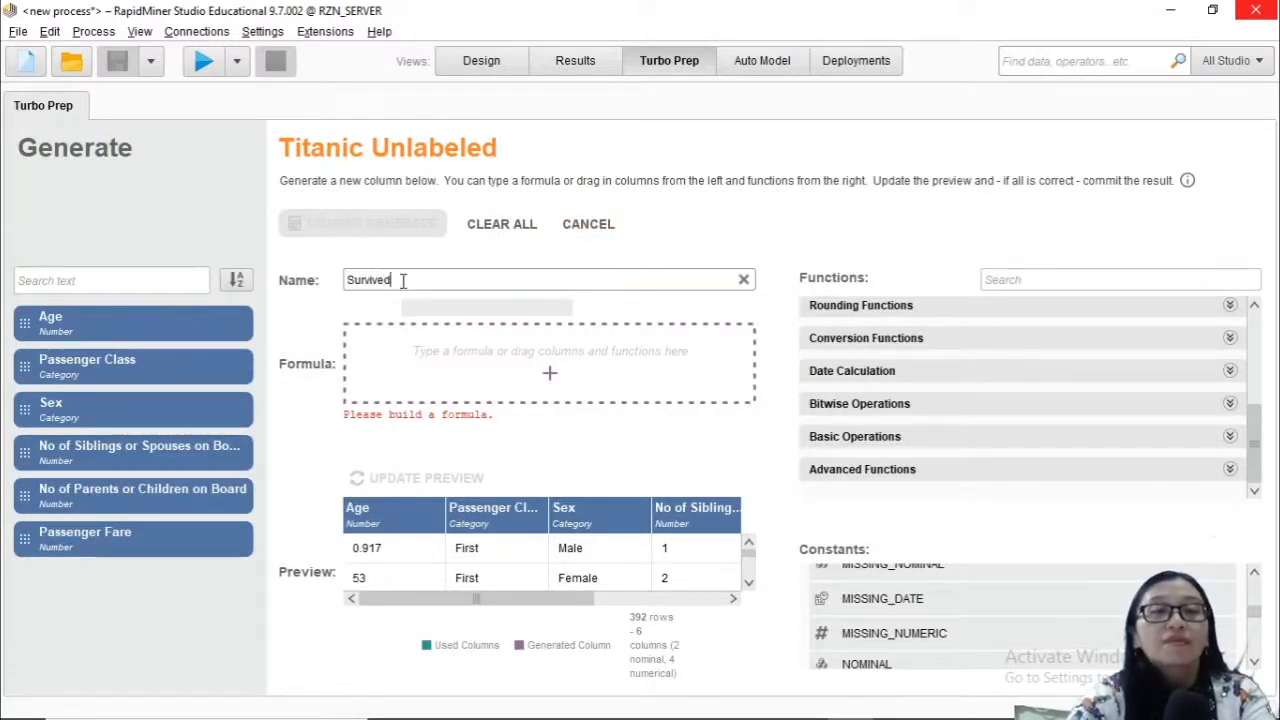
click(408, 338)
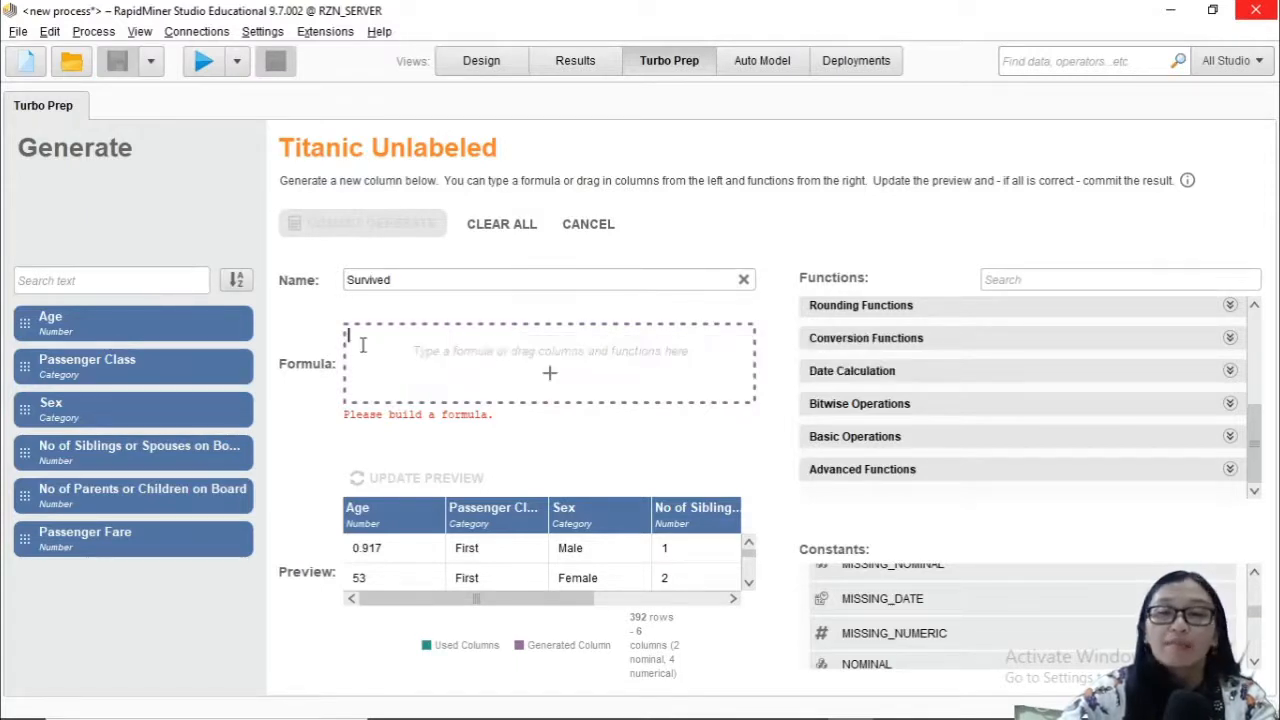
scroll(929, 620, up, 1)
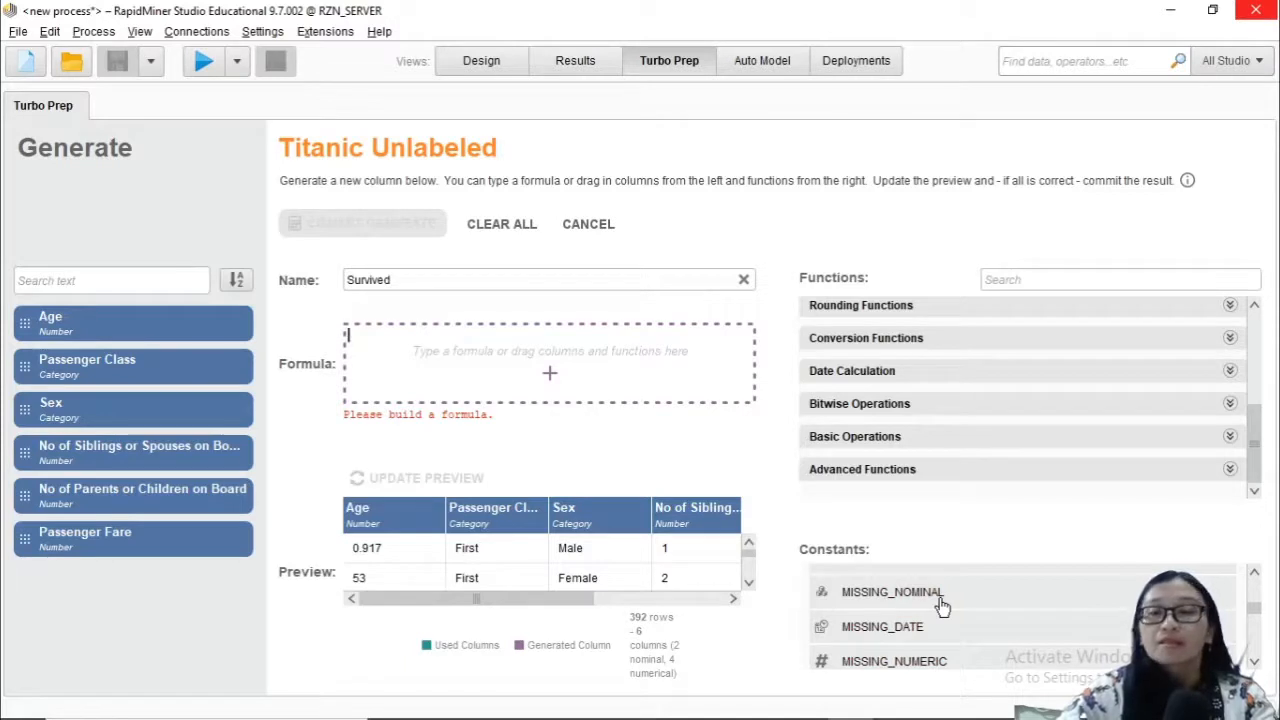
click(940, 600)
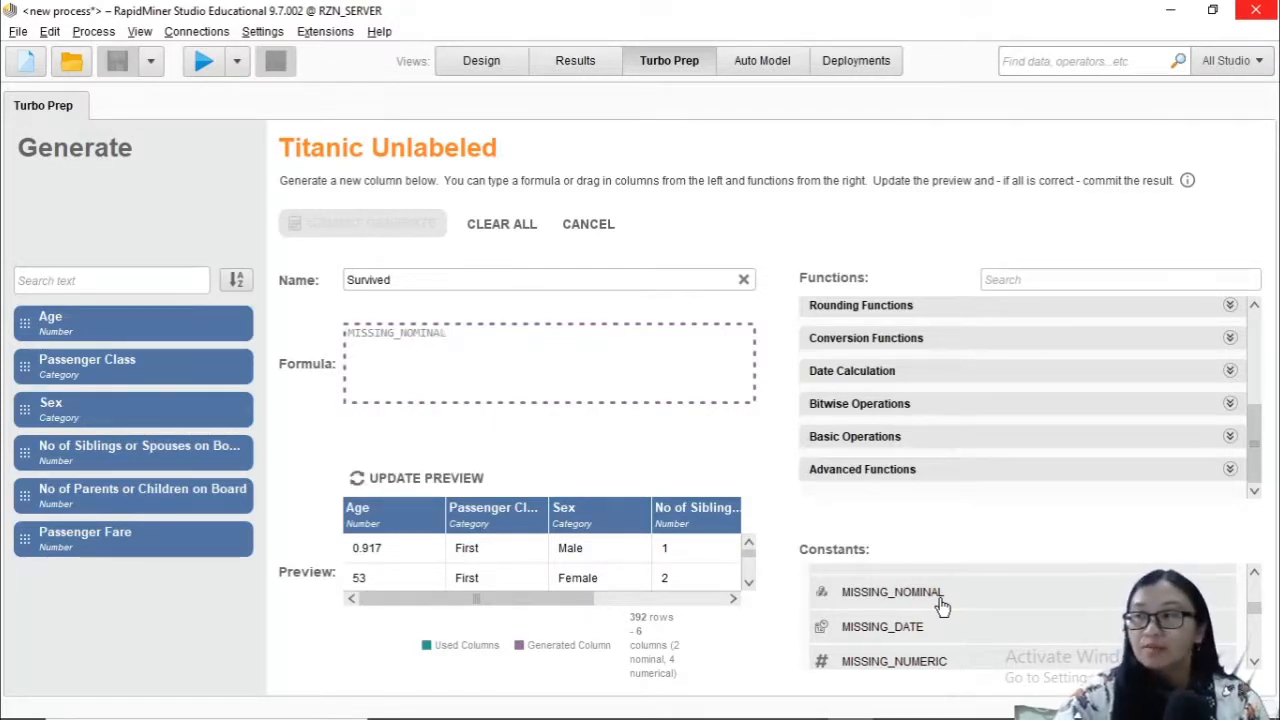
- Update the preview, check the values of the generated Survived column, and commit it to Titanic Unlabeled
click(407, 483)
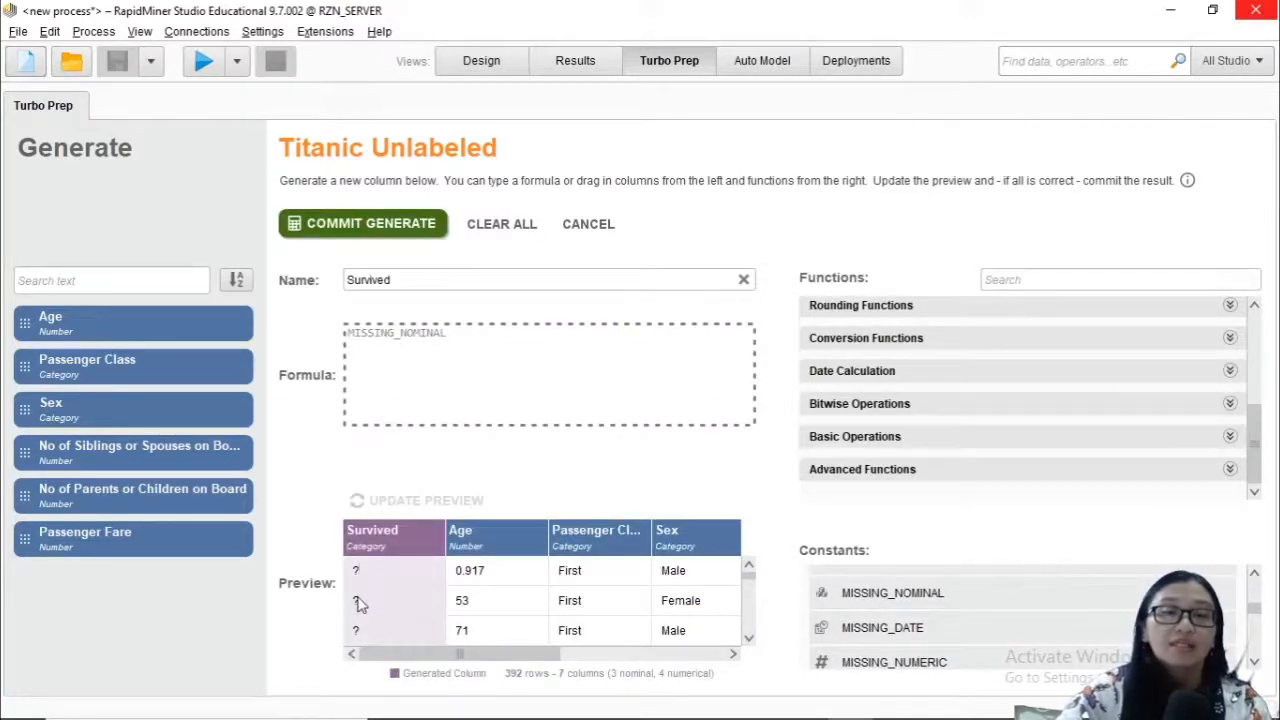
scroll(360, 600, down, 2)
scroll(358, 602, down, 3)
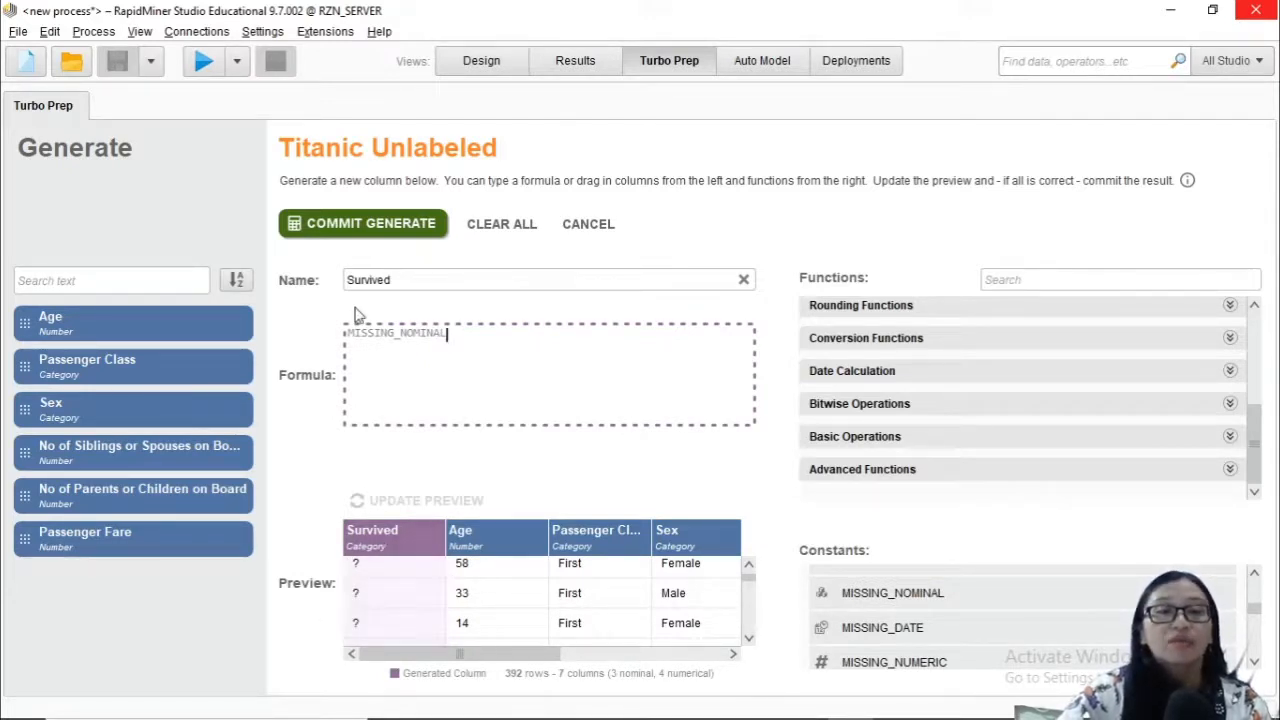
click(357, 224)
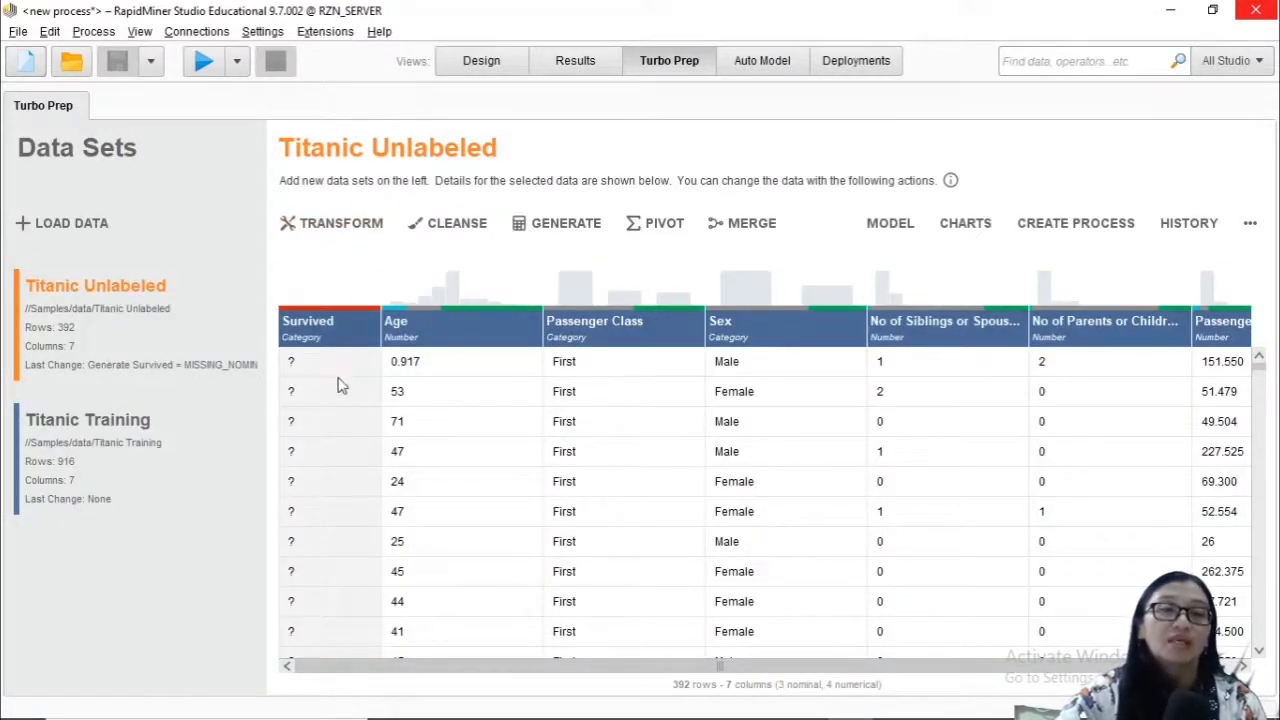
- Set up a merge of Titanic Training with Titanic Unlabeled, using Append as the merge type
click(97, 443)
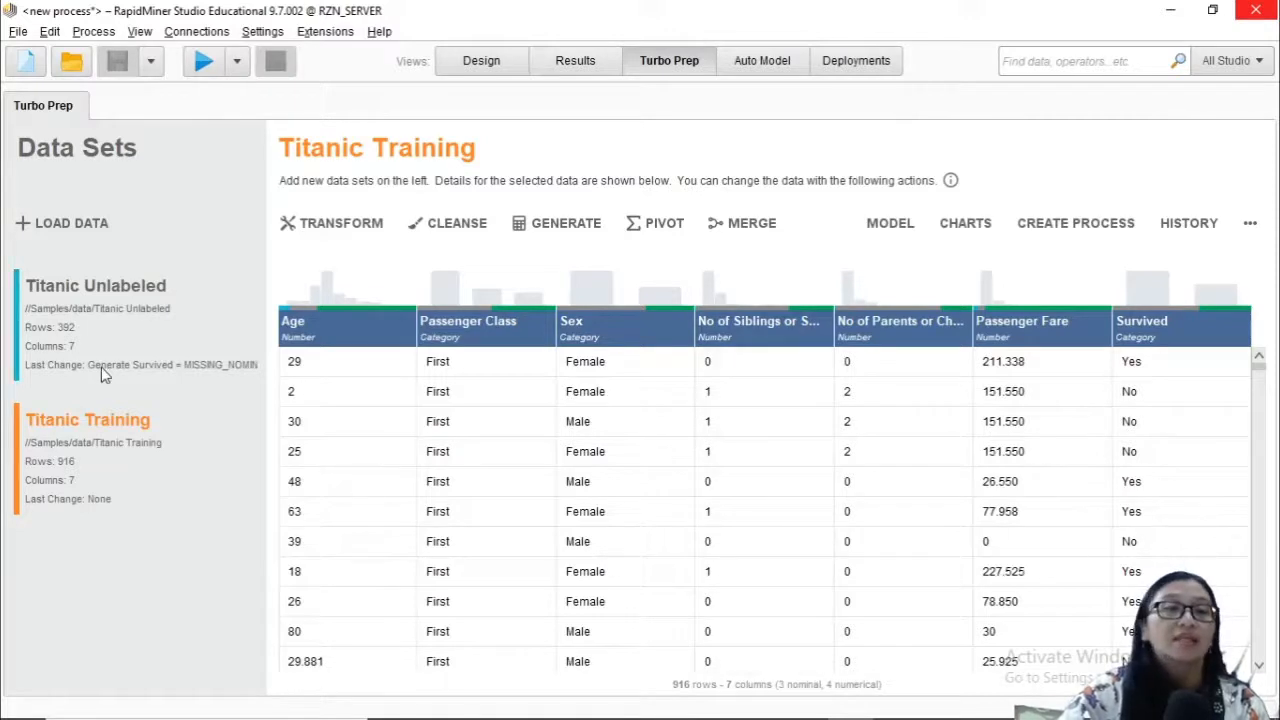
click(740, 229)
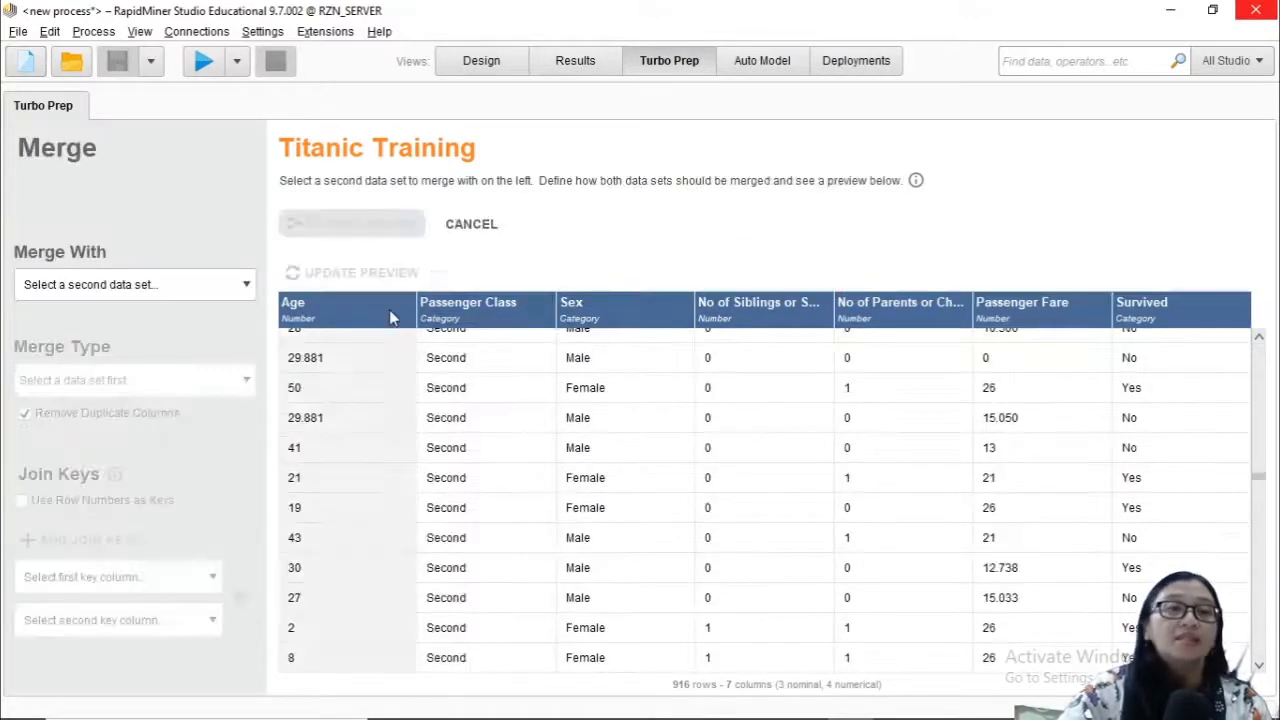
click(234, 286)
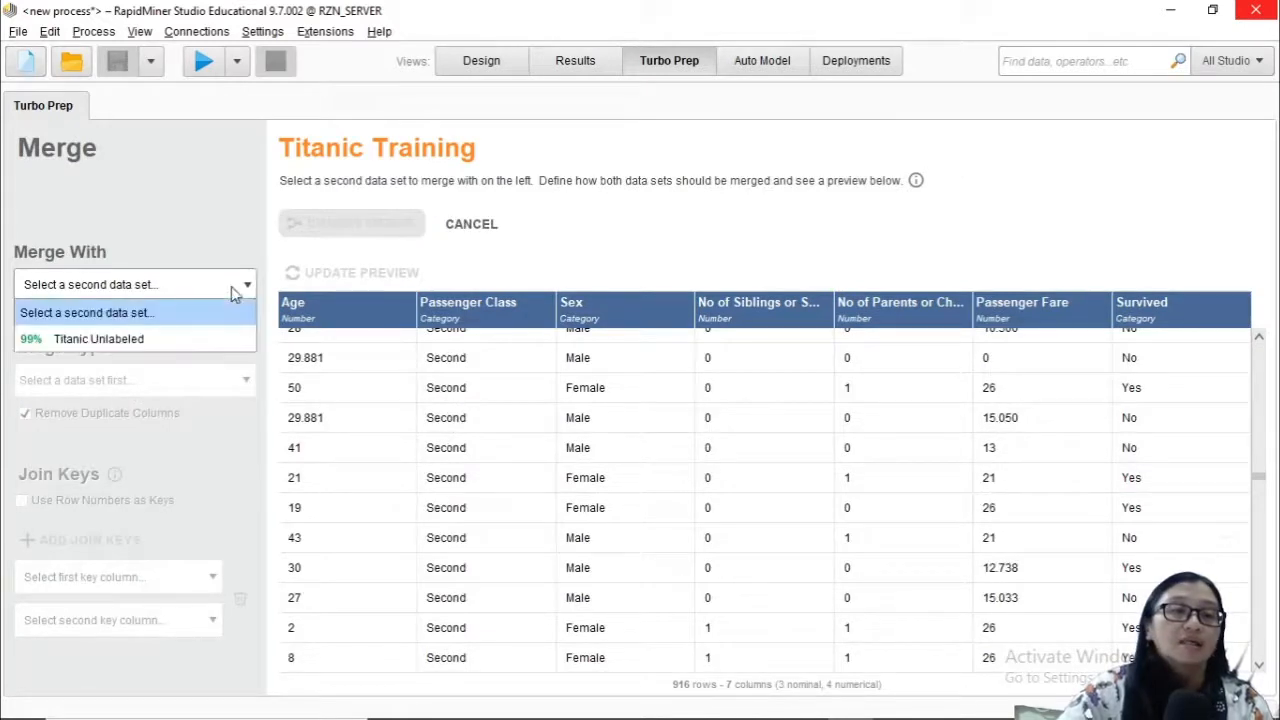
click(185, 340)
click(199, 384)
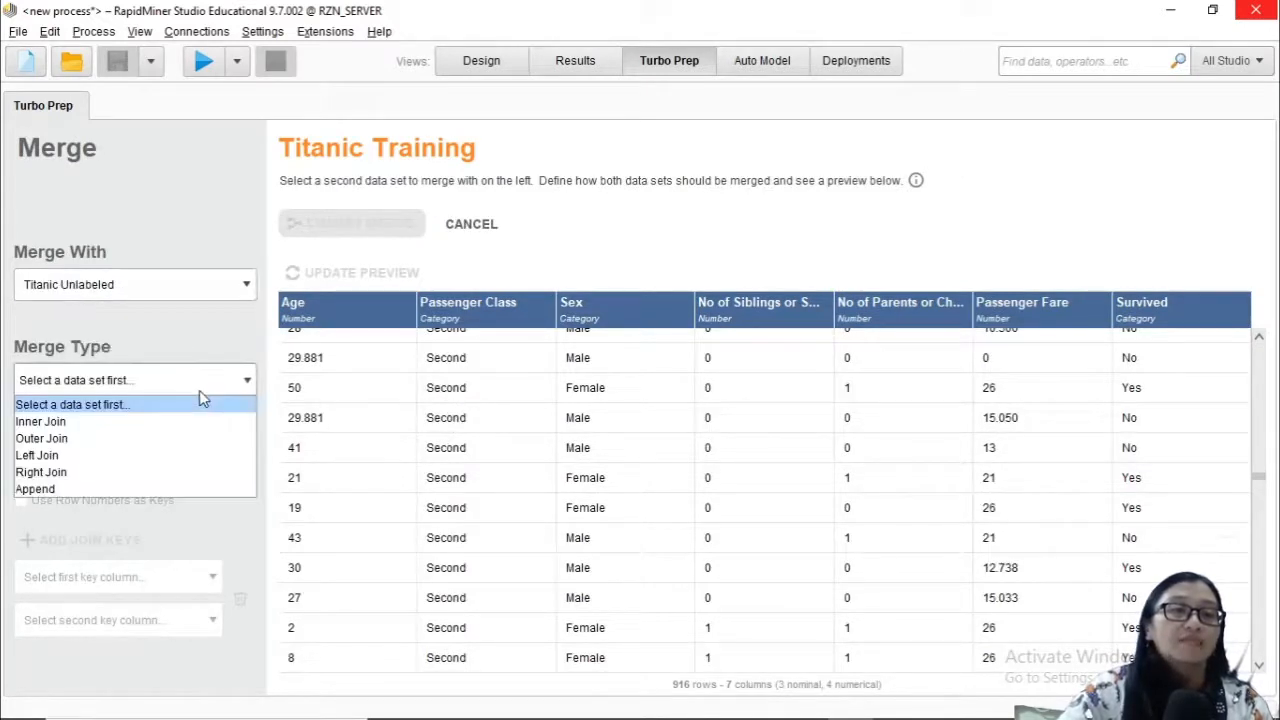
click(40, 489)
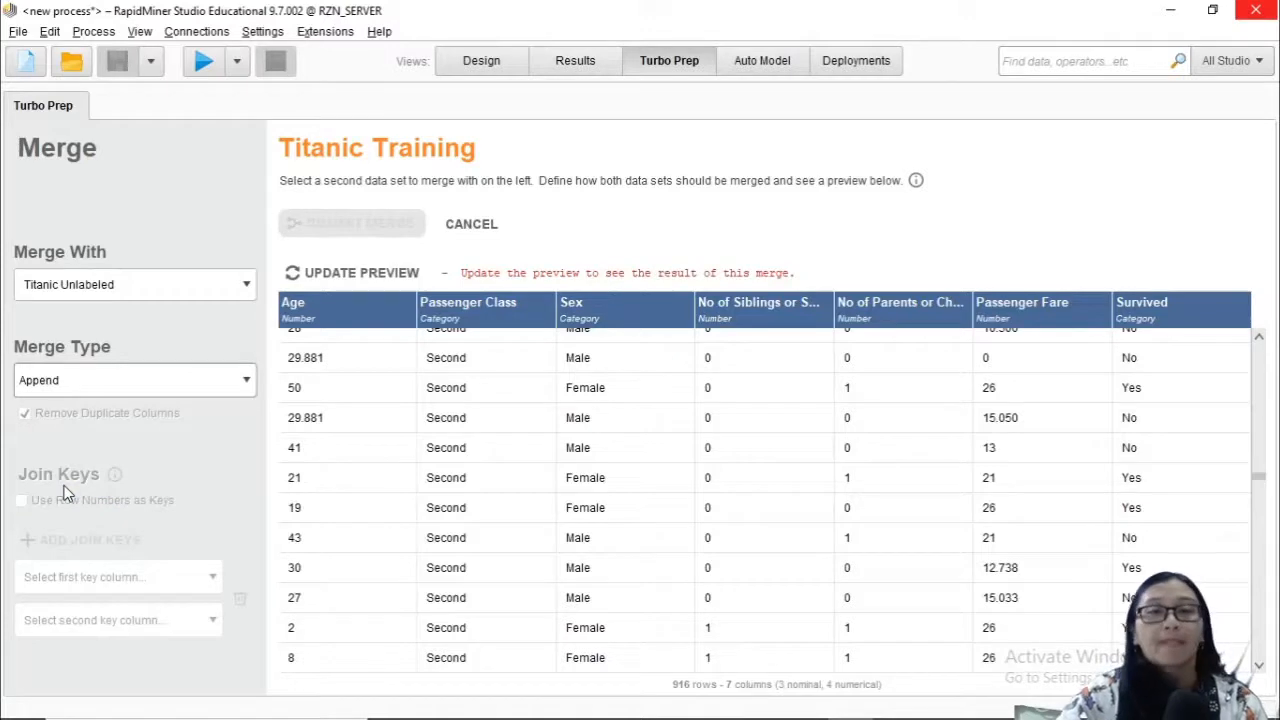
- Update the merge preview, check the appended rows from Titanic Unlabeled, and commit the merge
click(352, 274)
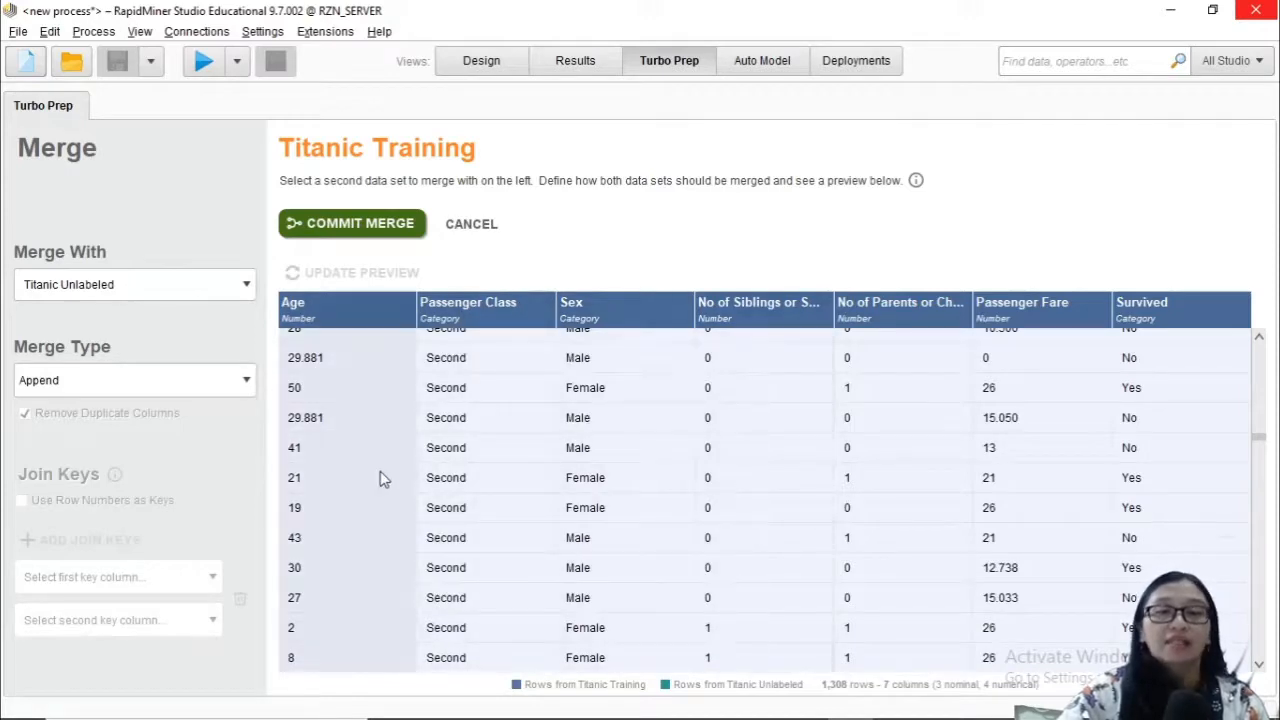
scroll(507, 533, down, 6)
scroll(507, 537, down, 2)
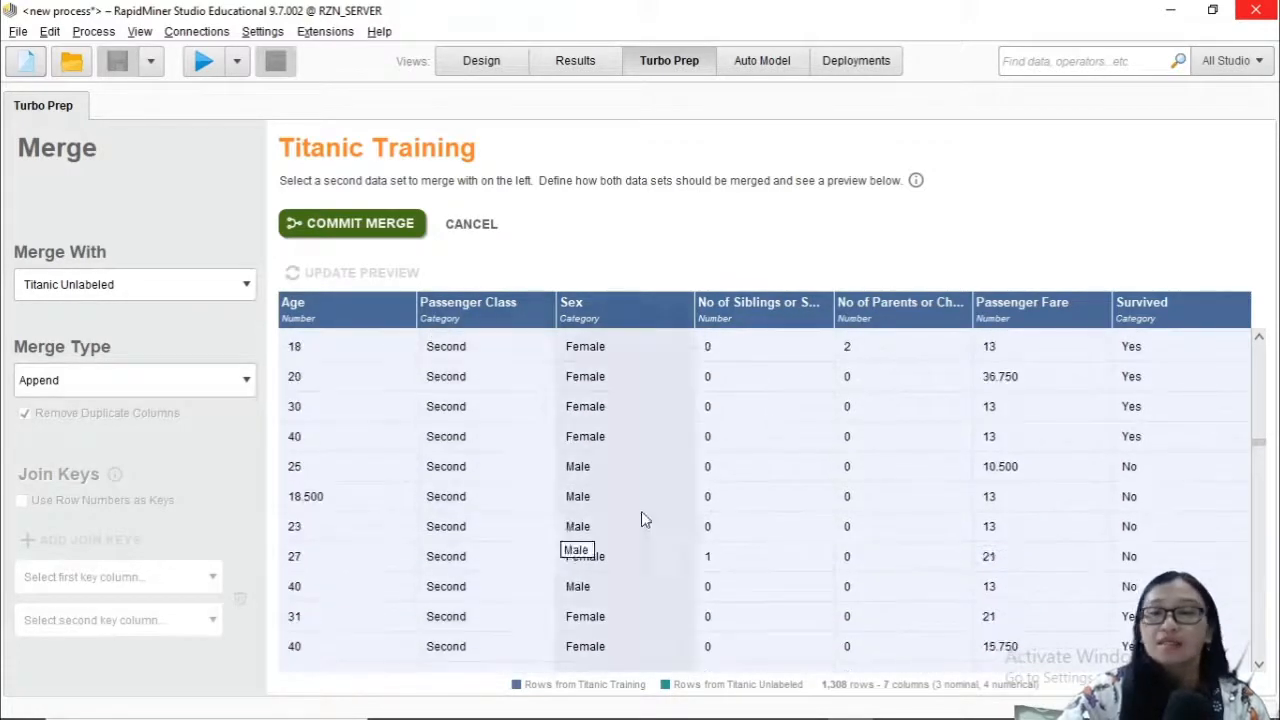
drag(1262, 450, 1262, 617)
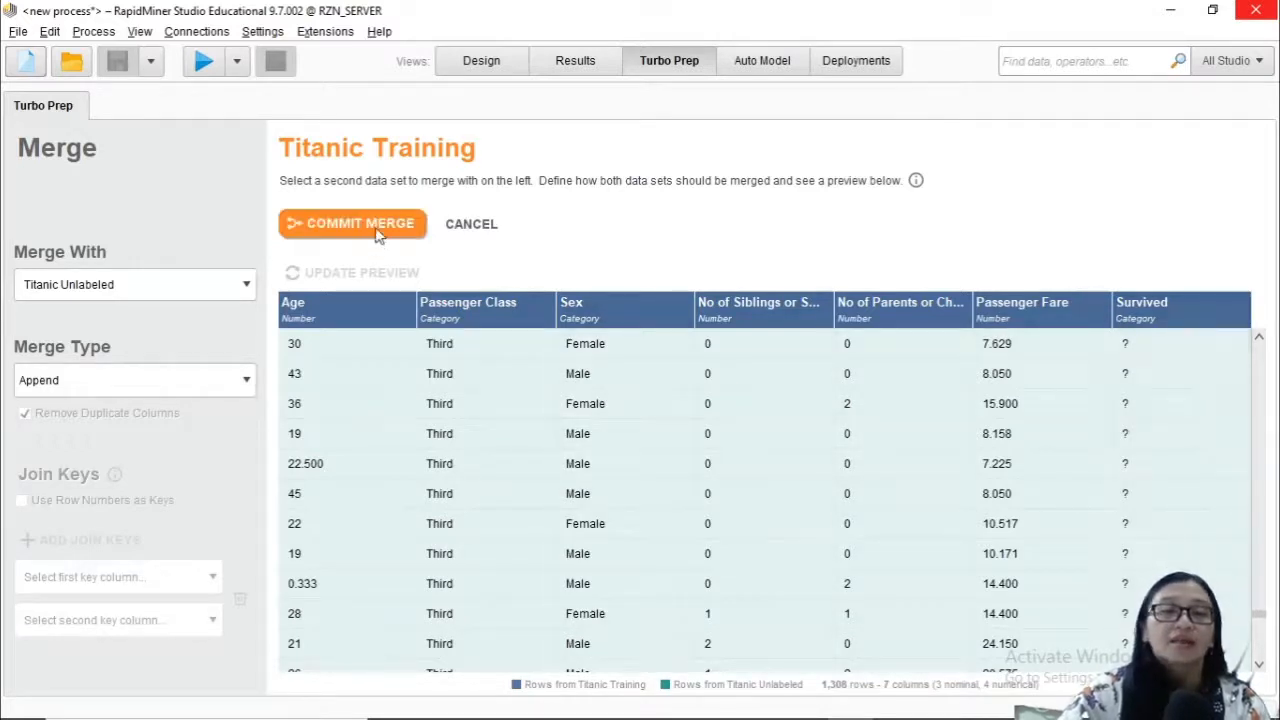
click(380, 228)
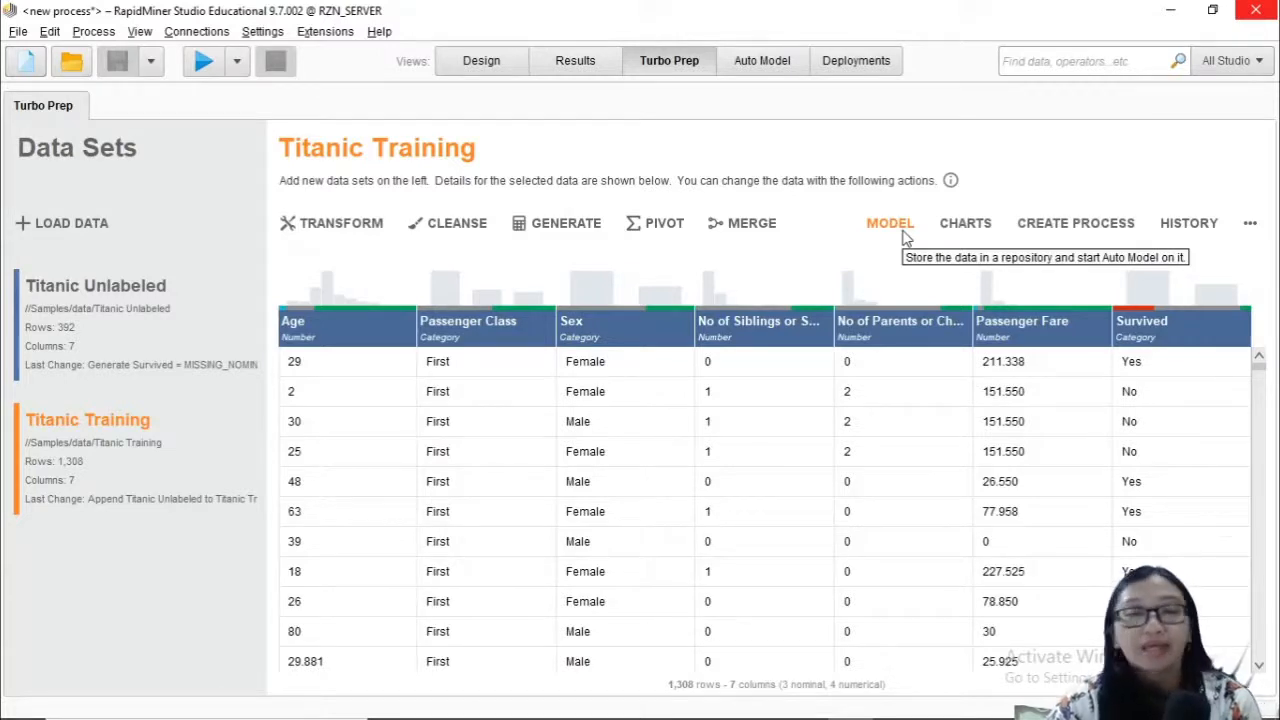
- Examine the merge types offered for Titanic Training with Titanic Unlabeled, and leave without merging
click(760, 233)
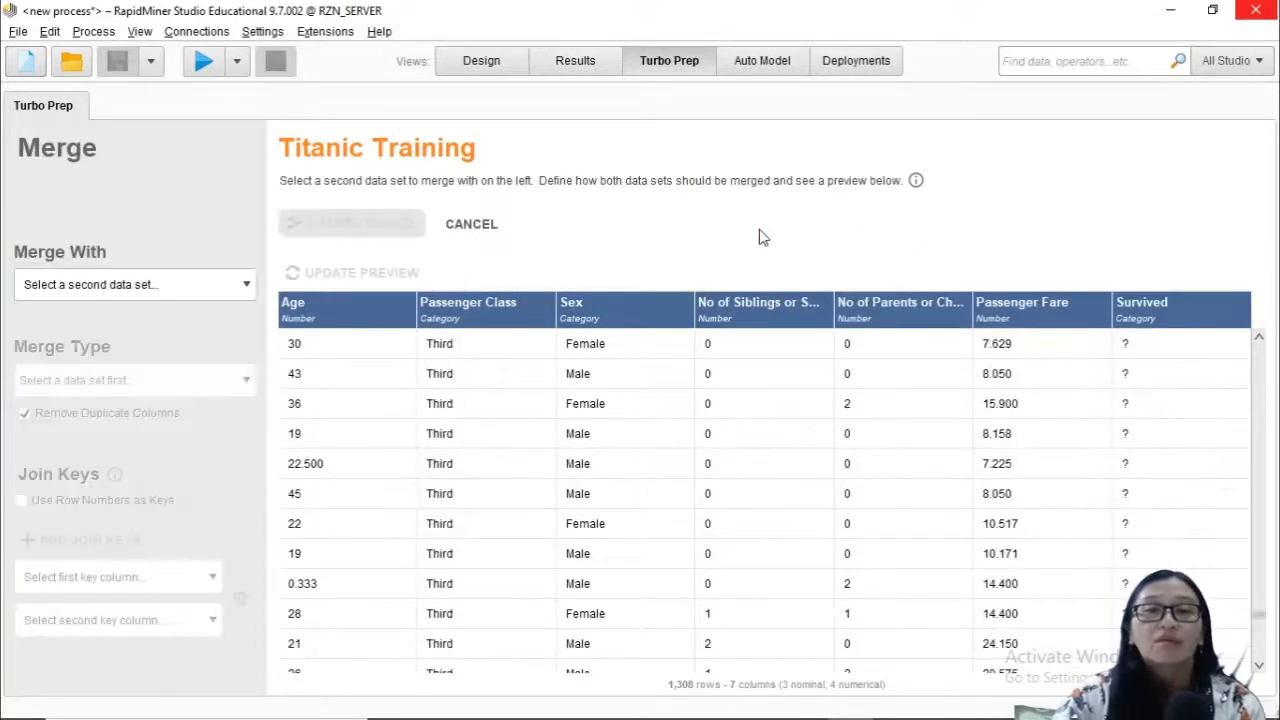
click(208, 292)
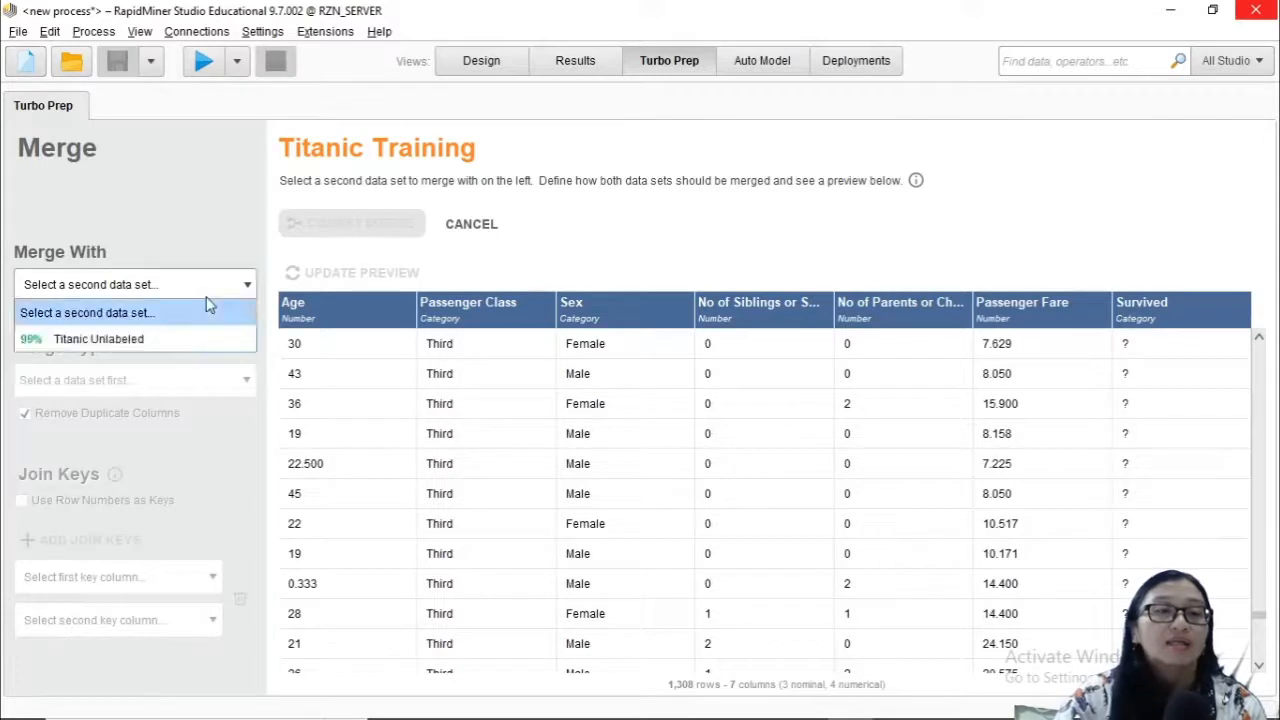
click(197, 345)
click(200, 379)
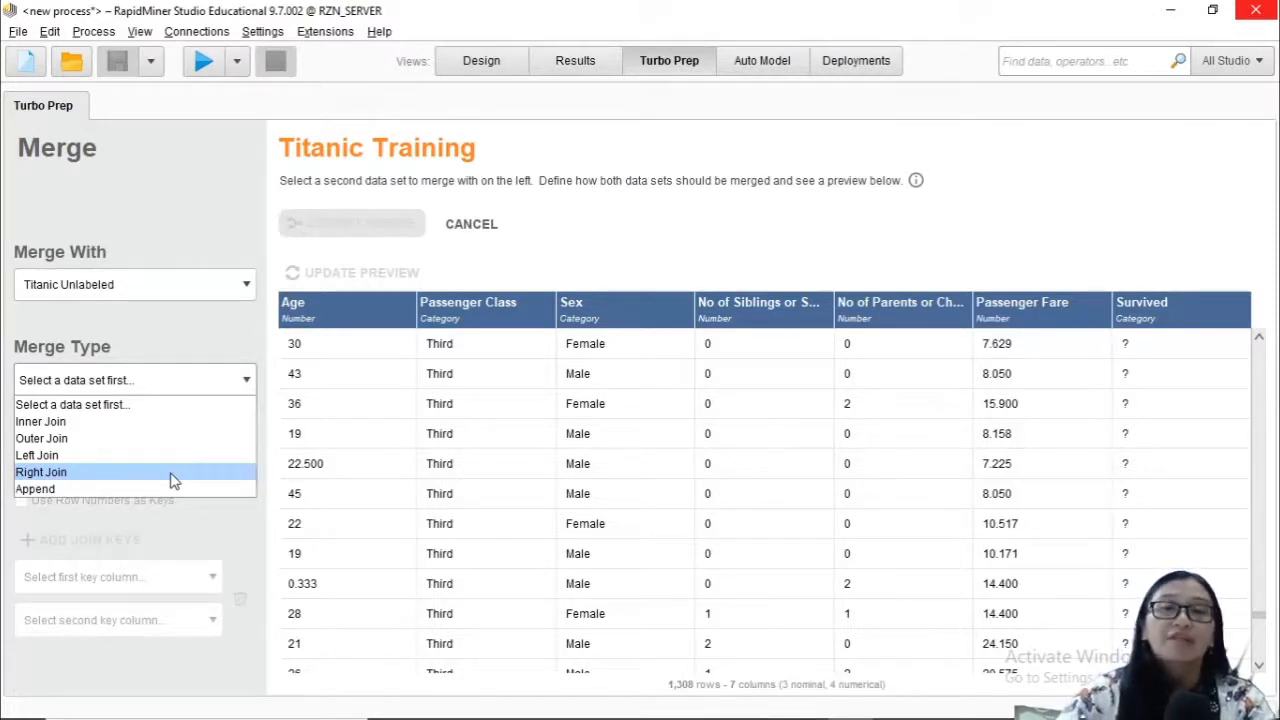
click(486, 224)
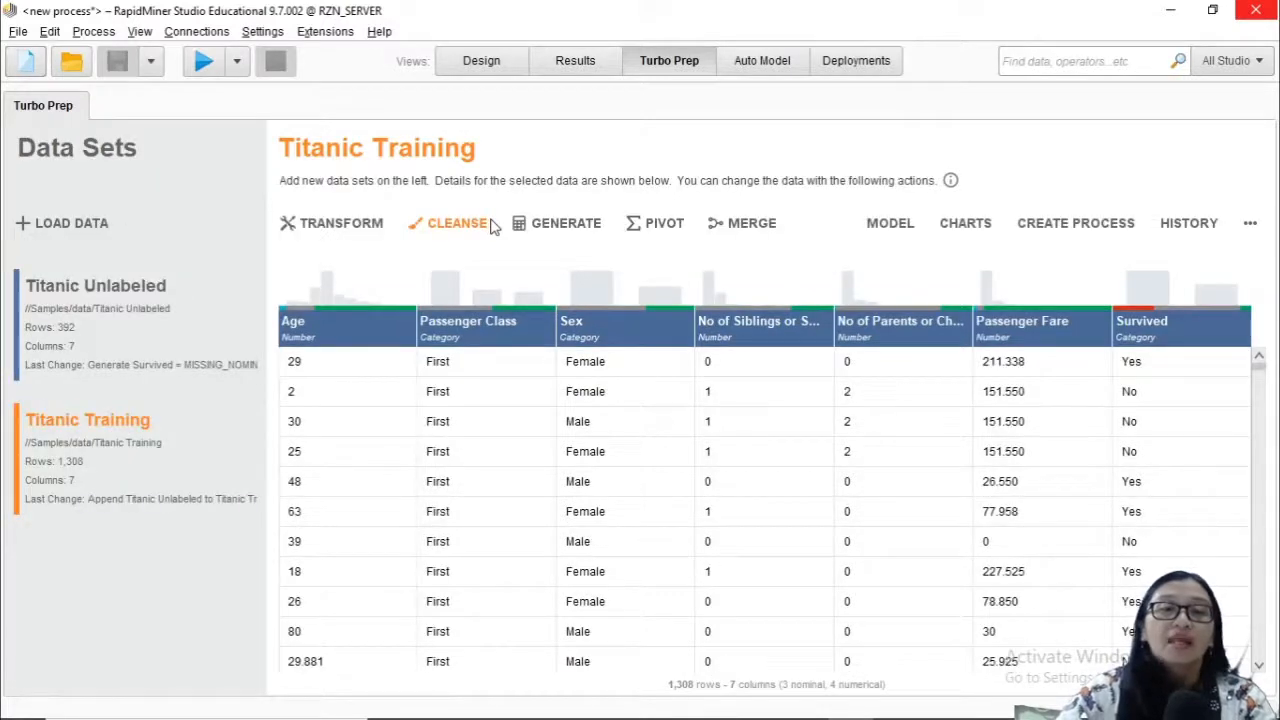
- Remove both Titanic Training and Titanic Unlabeled from the list of working data sets
click(1250, 223)
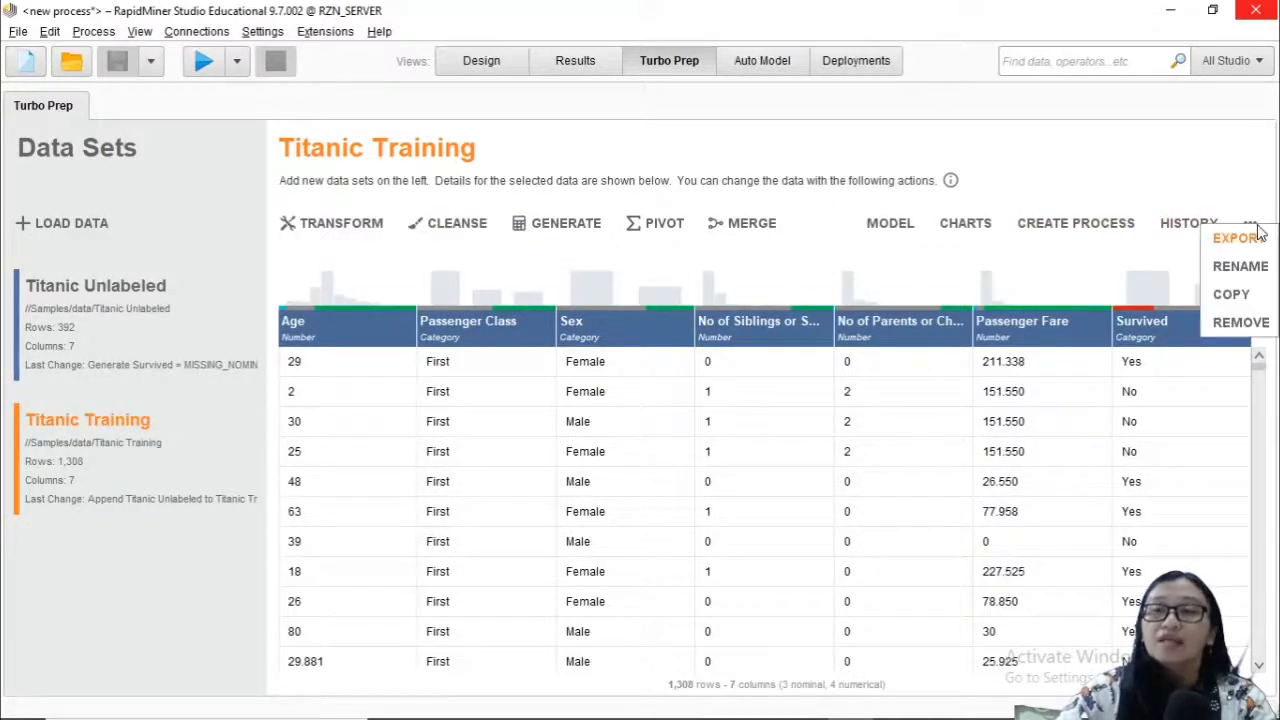
click(1238, 321)
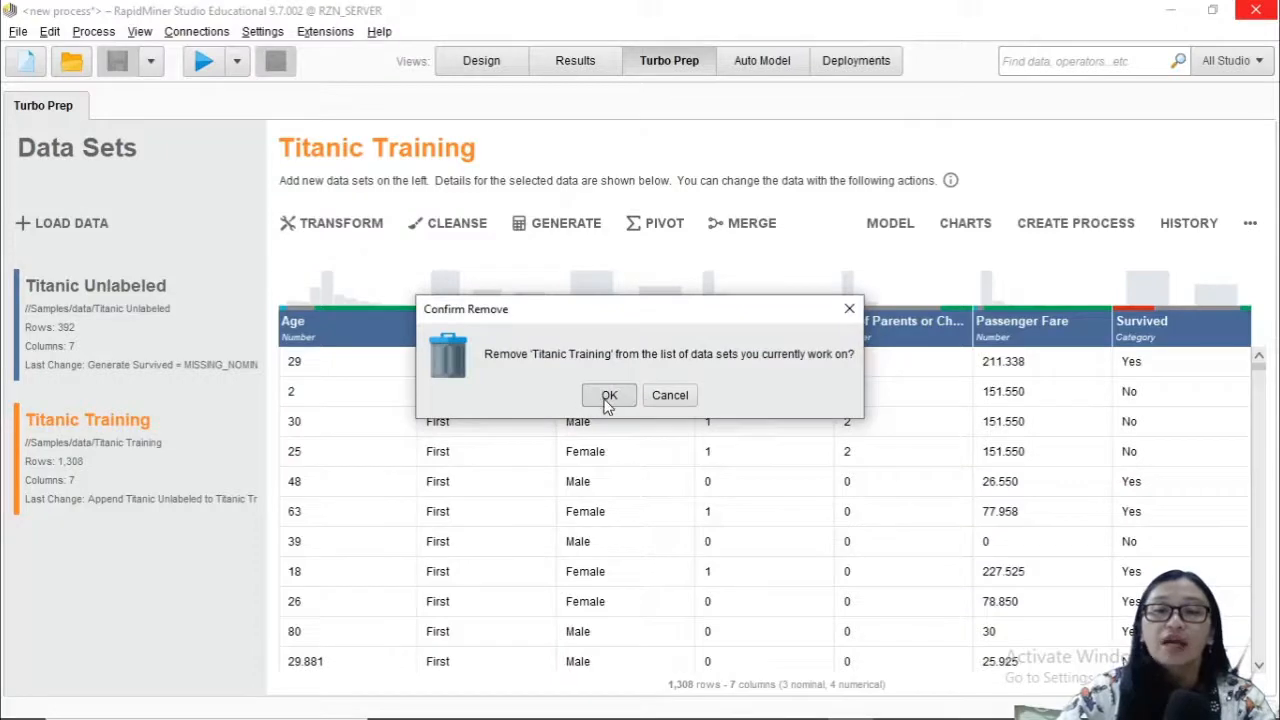
click(608, 395)
click(1250, 223)
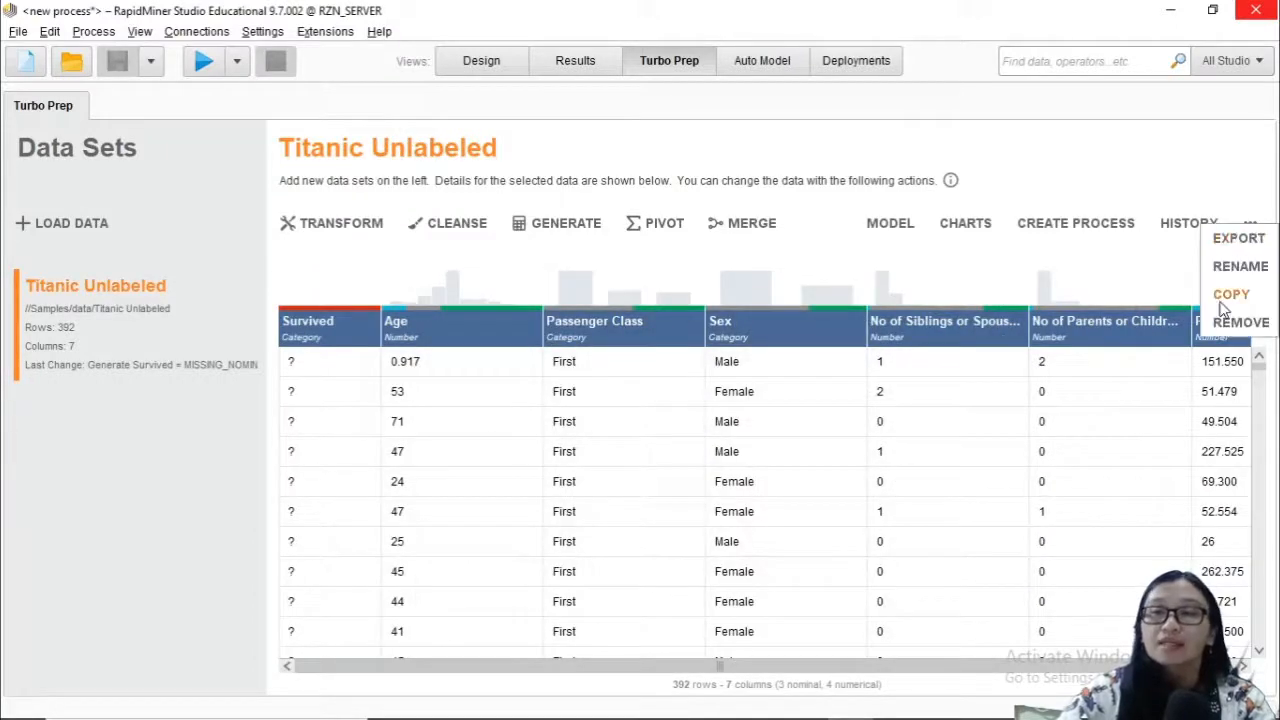
click(1238, 321)
click(624, 400)
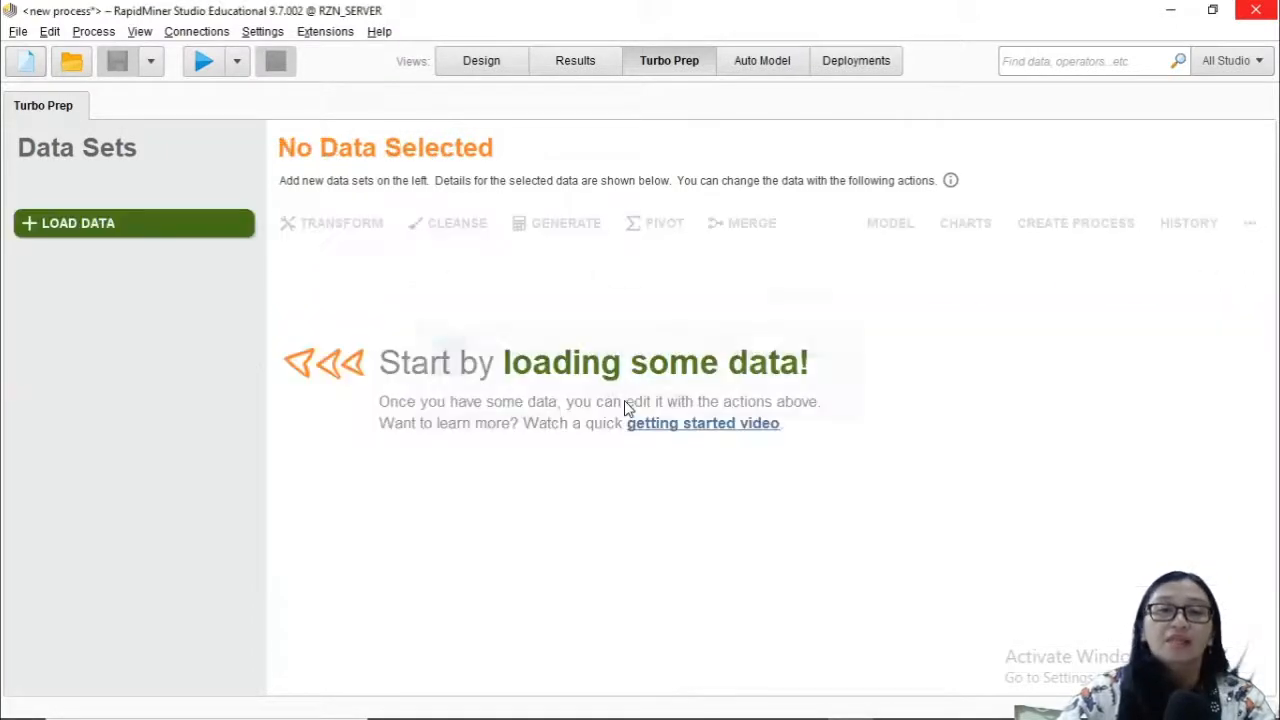
- Look through the Samples data sets and the Praktikum PP Repository folders for another data set to load
click(171, 232)
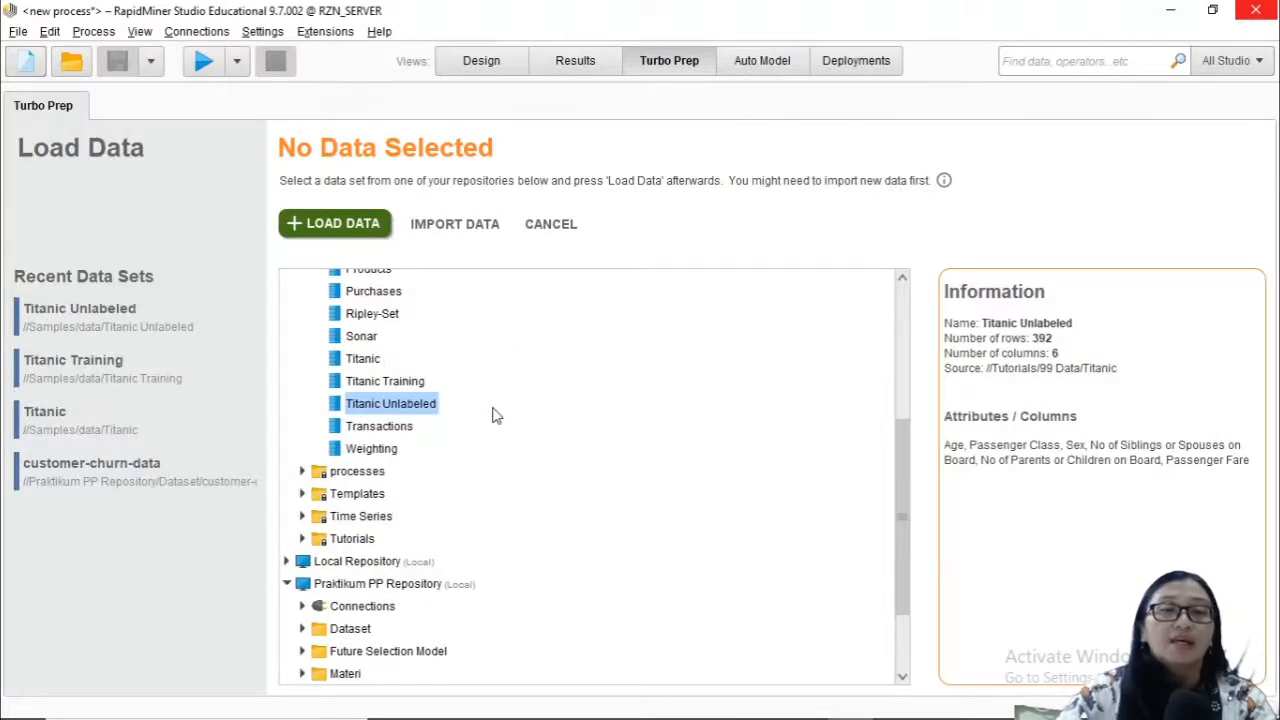
scroll(494, 415, up, 3)
scroll(494, 415, up, 3)
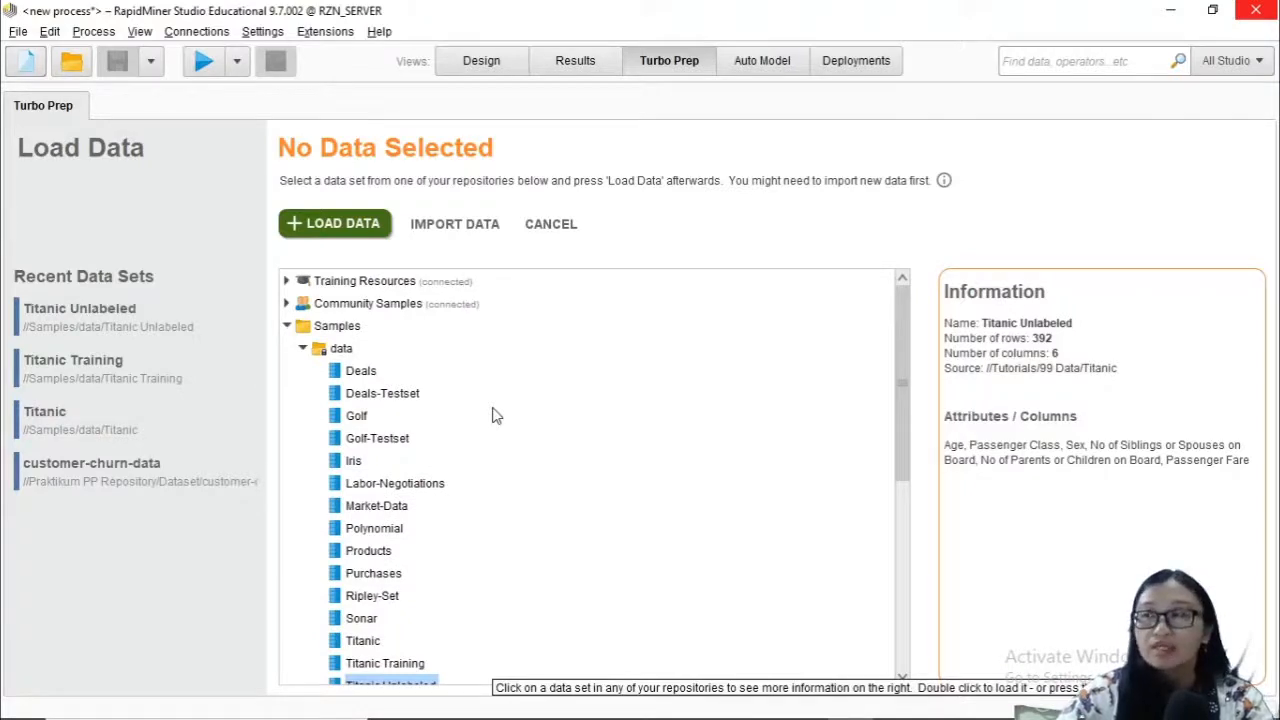
scroll(494, 415, down, 5)
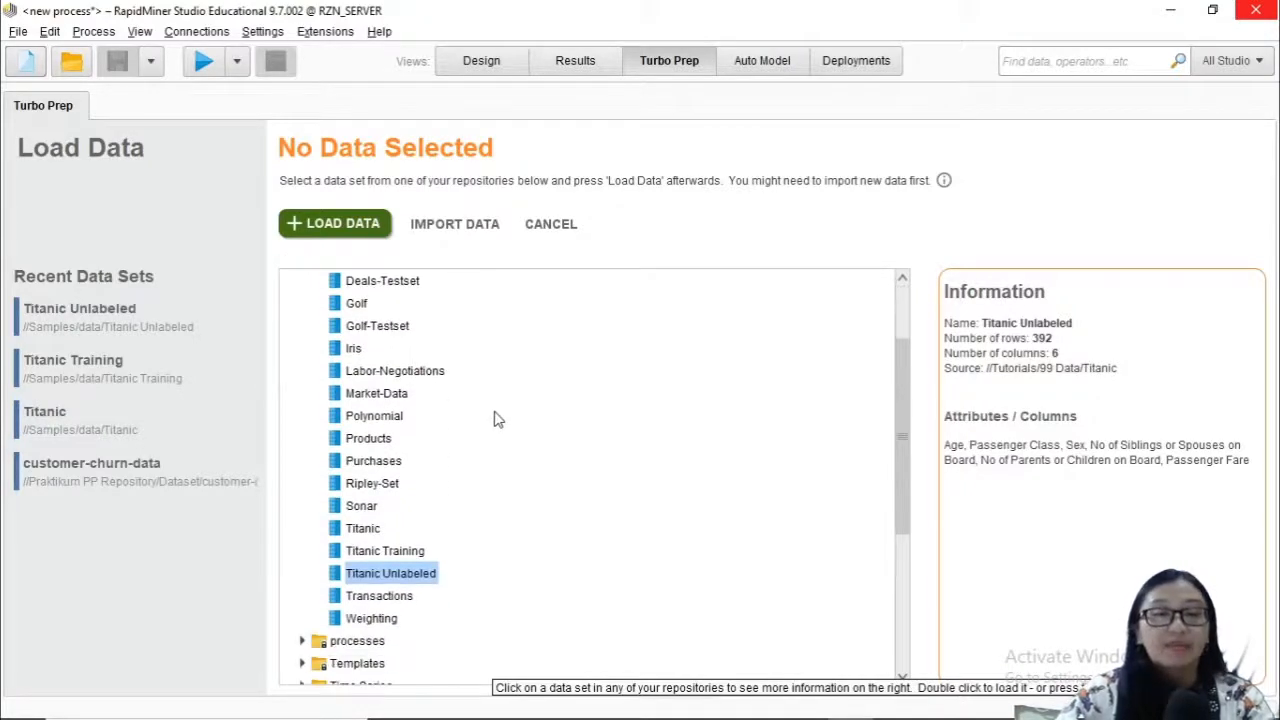
scroll(497, 424, down, 3)
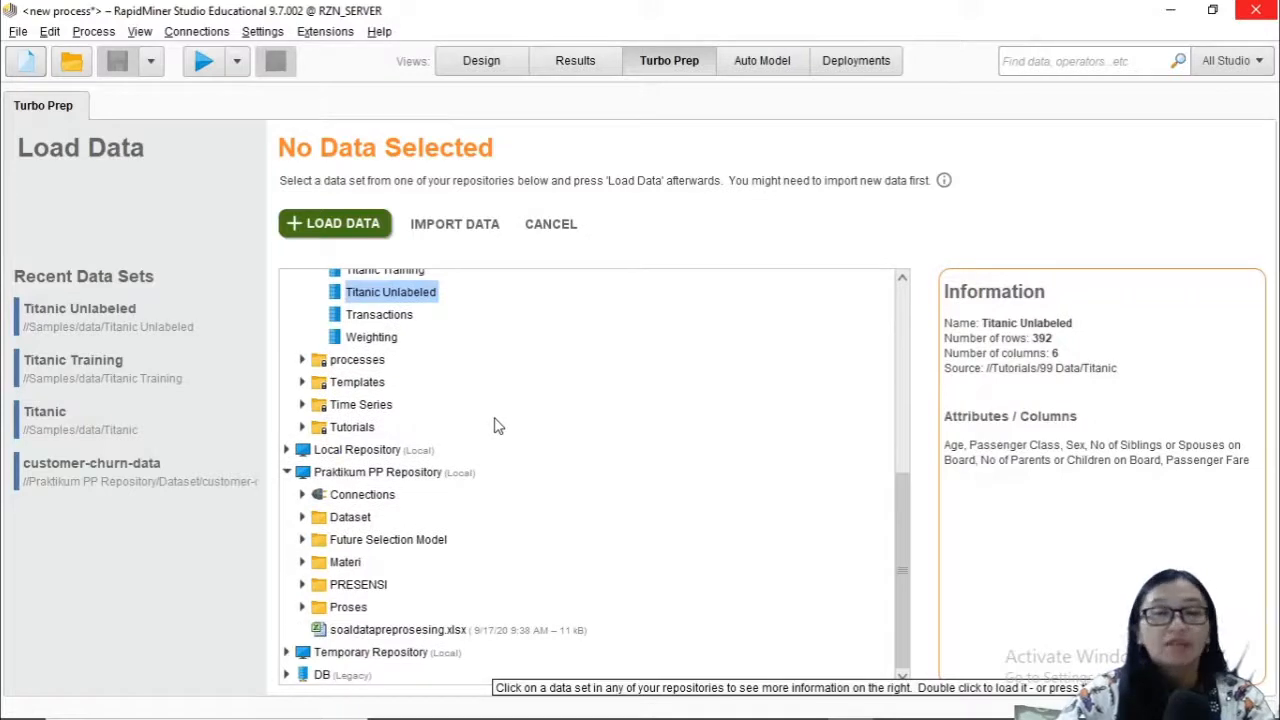
scroll(494, 424, up, 1)
scroll(302, 436, up, 2)
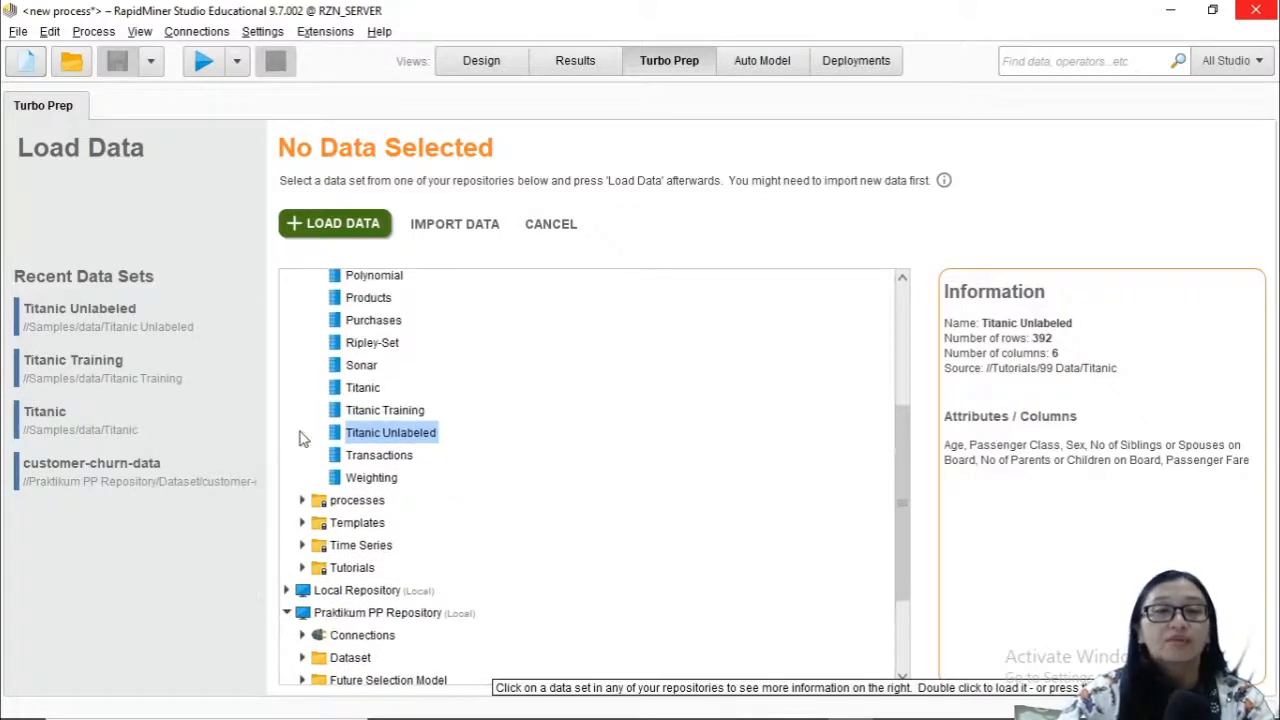
scroll(302, 436, up, 5)
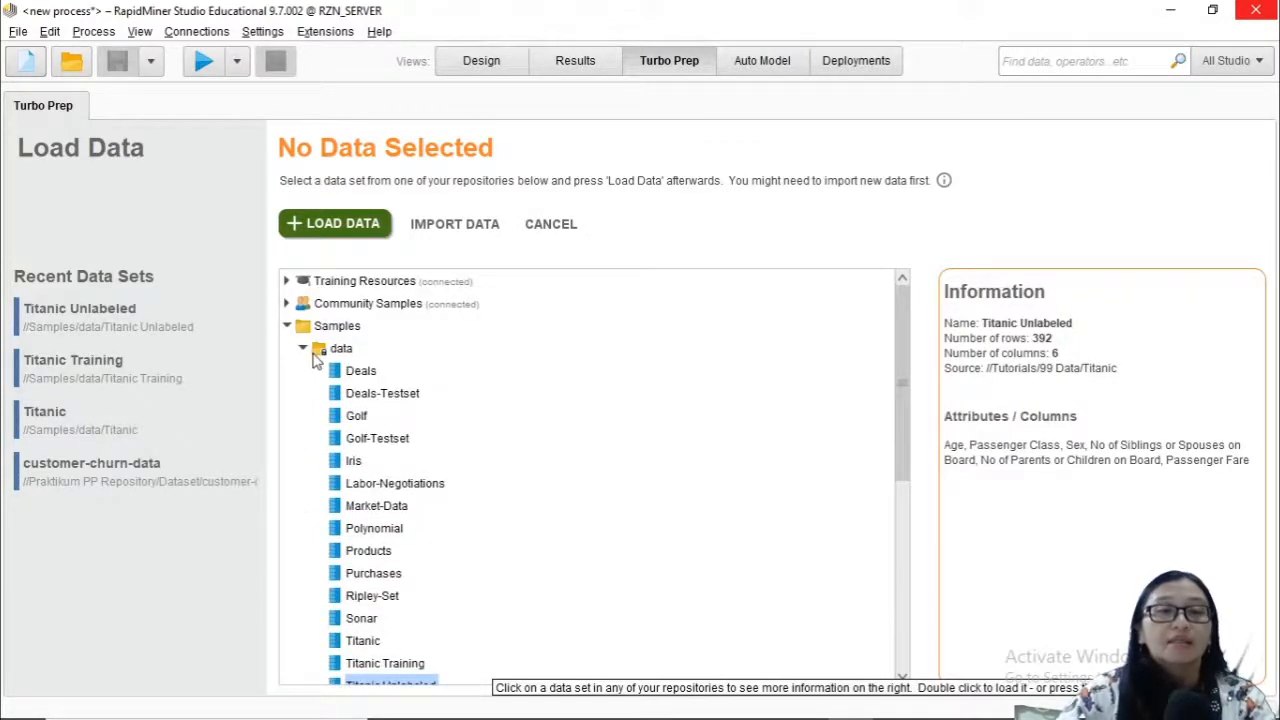
scroll(313, 358, down, 5)
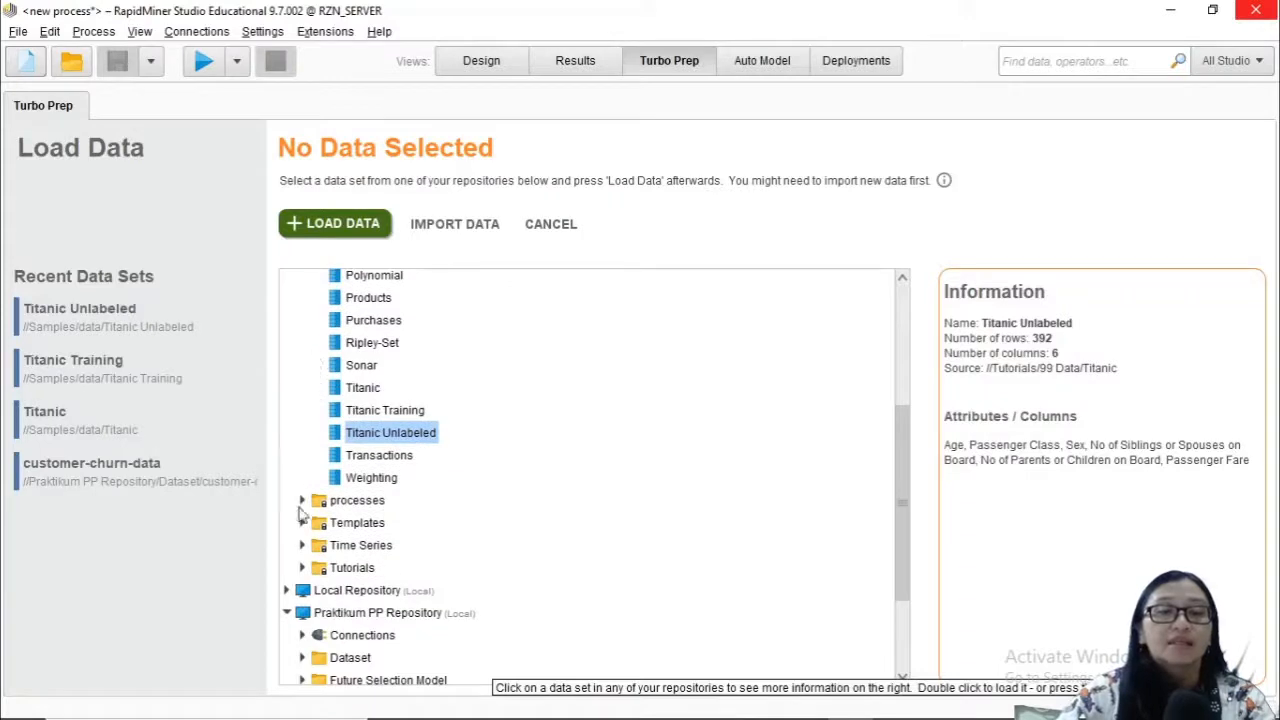
- Load customer-churn-data from the Dataset folder of the Praktikum PP Repository after checking its attributes
scroll(300, 513, down, 3)
double_click(306, 520)
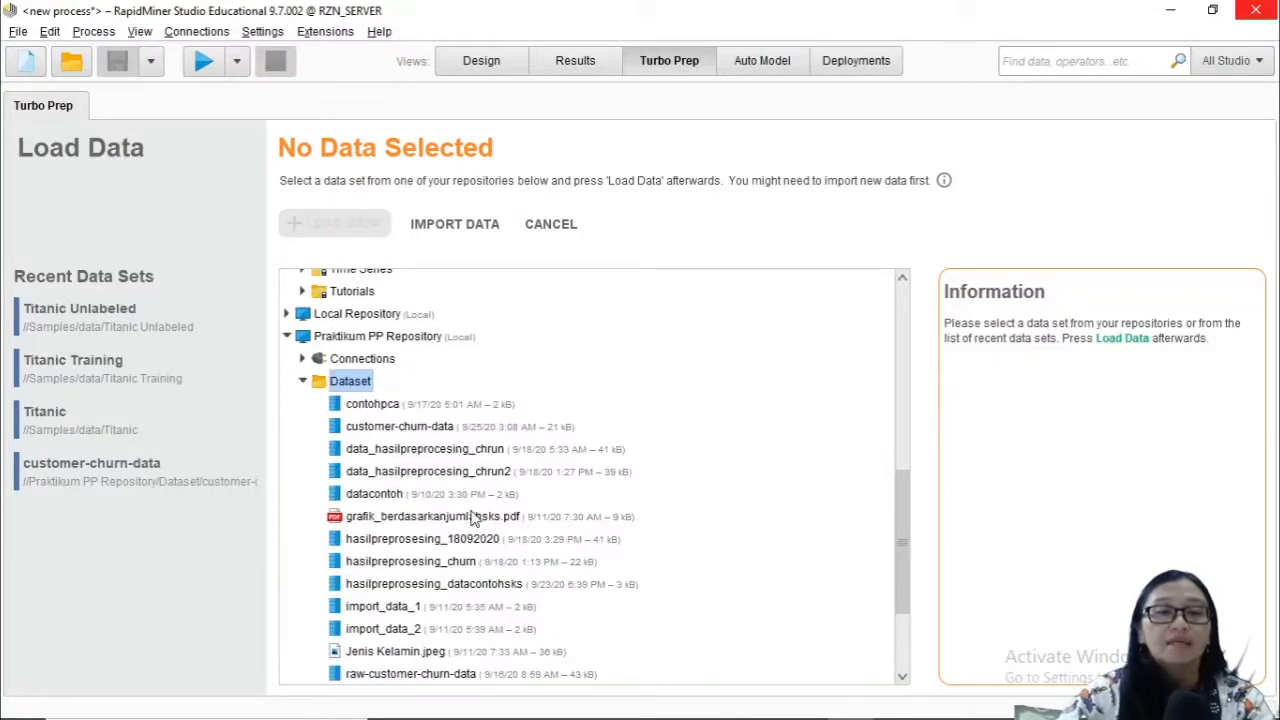
scroll(609, 502, down, 3)
click(478, 318)
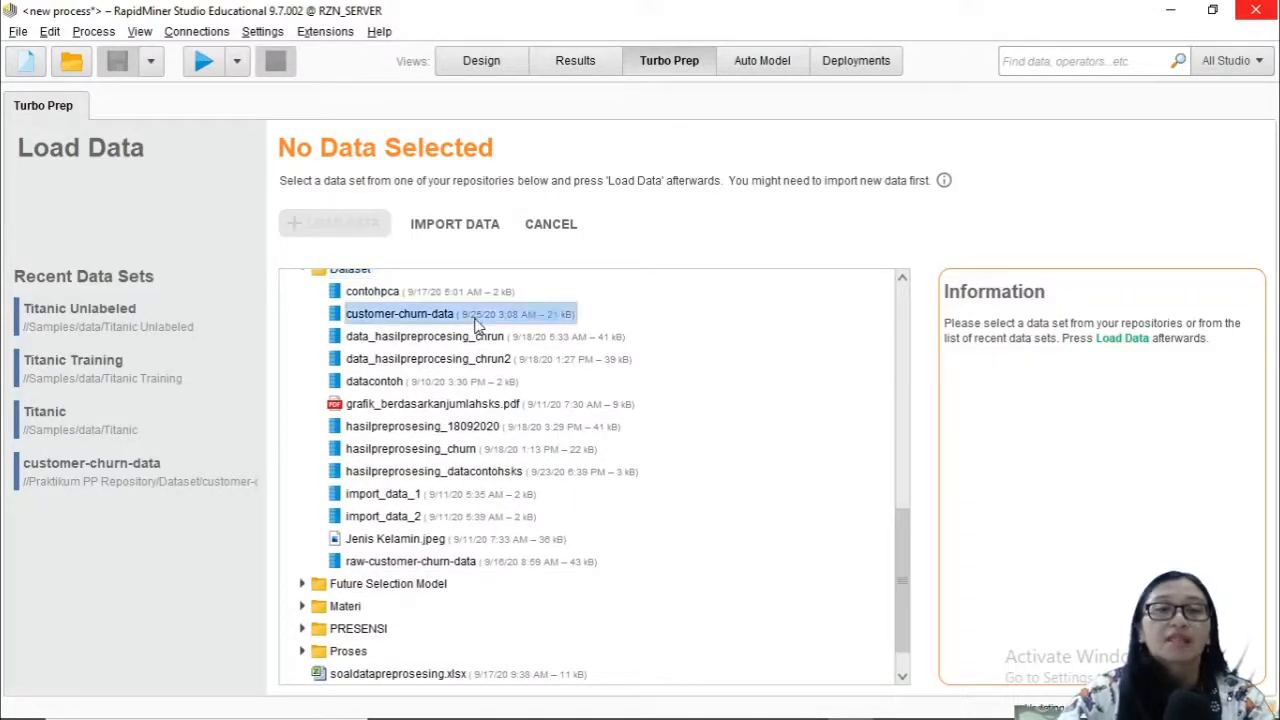
mouse_move(478, 321)
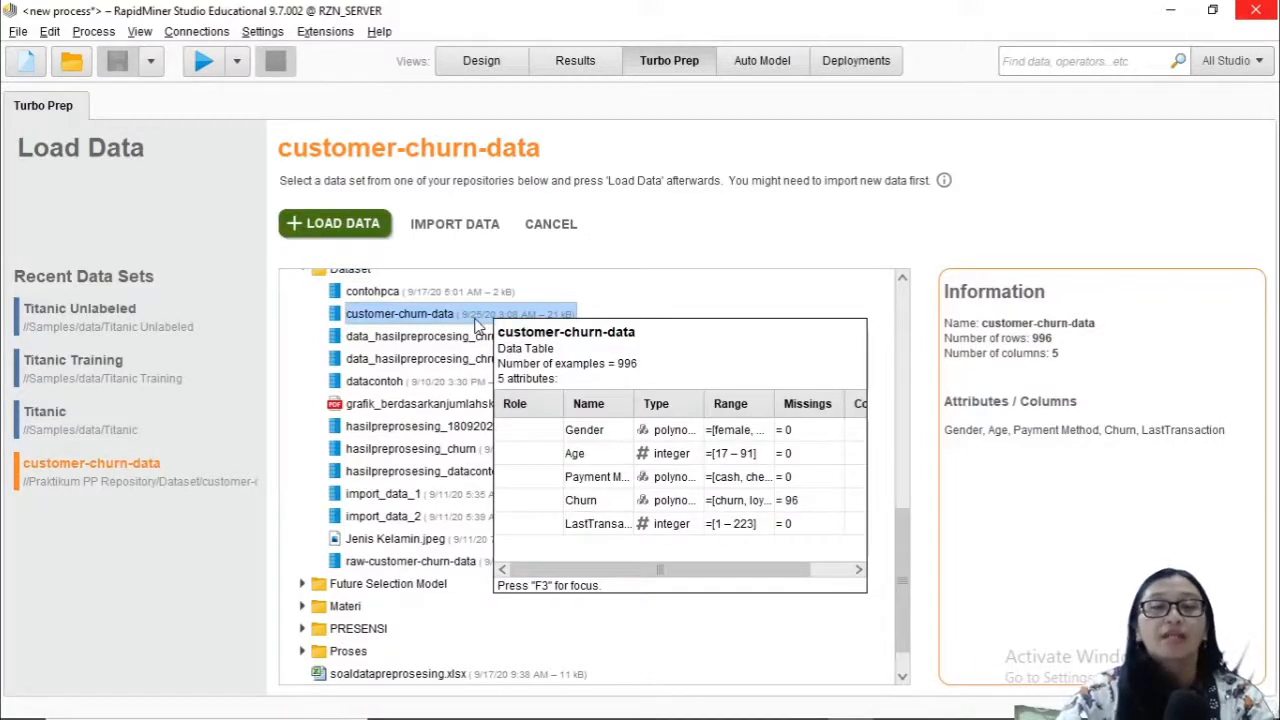
double_click(393, 316)
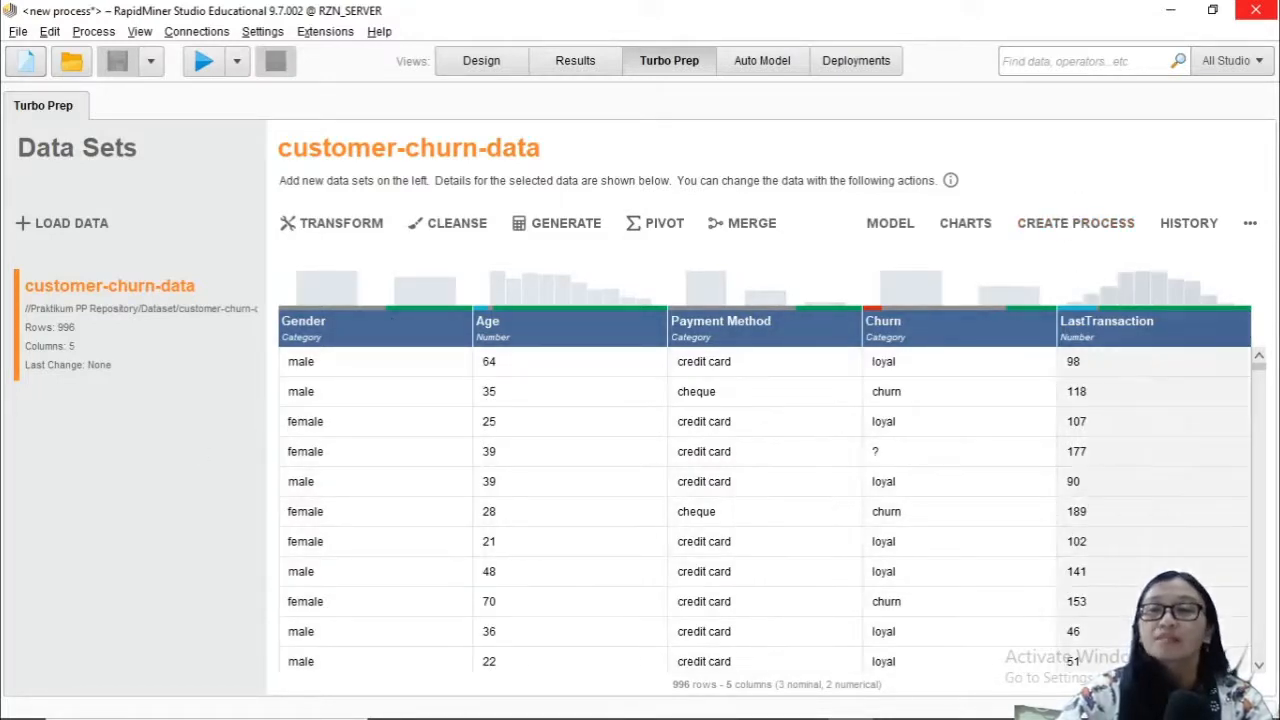
- Remove customer-churn-data from the list of working data sets
click(1250, 224)
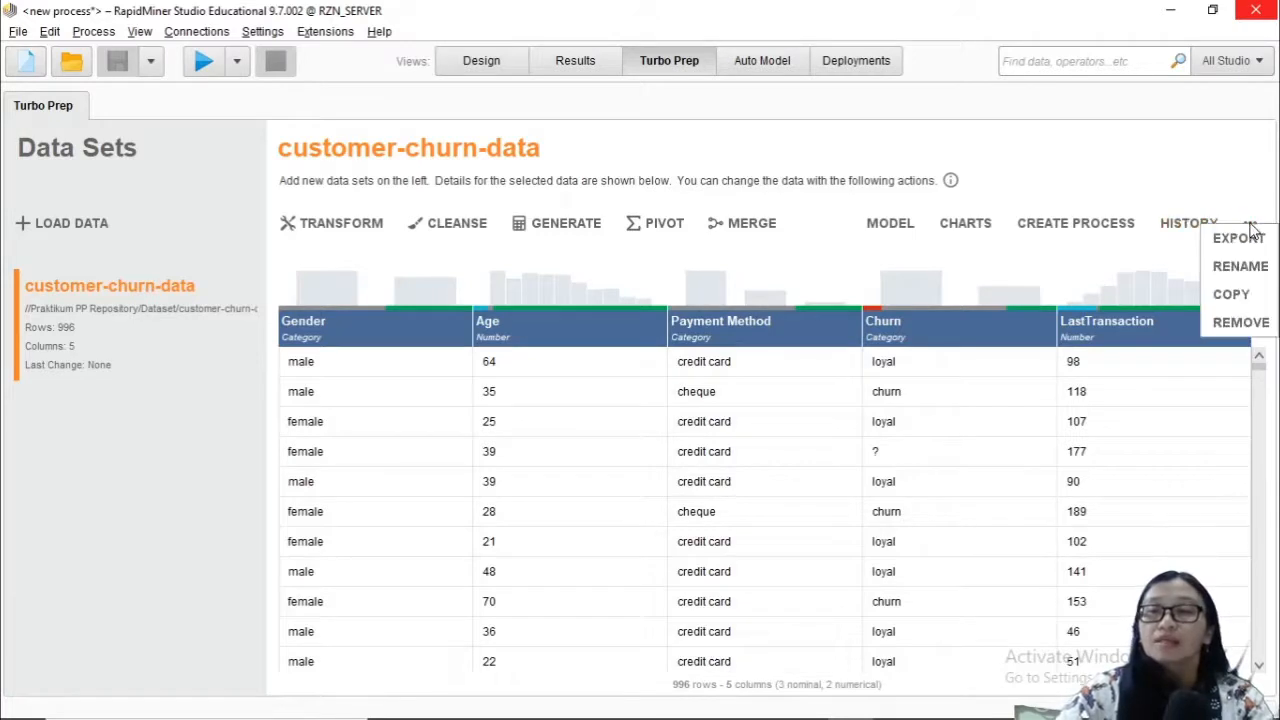
click(1238, 320)
click(607, 396)
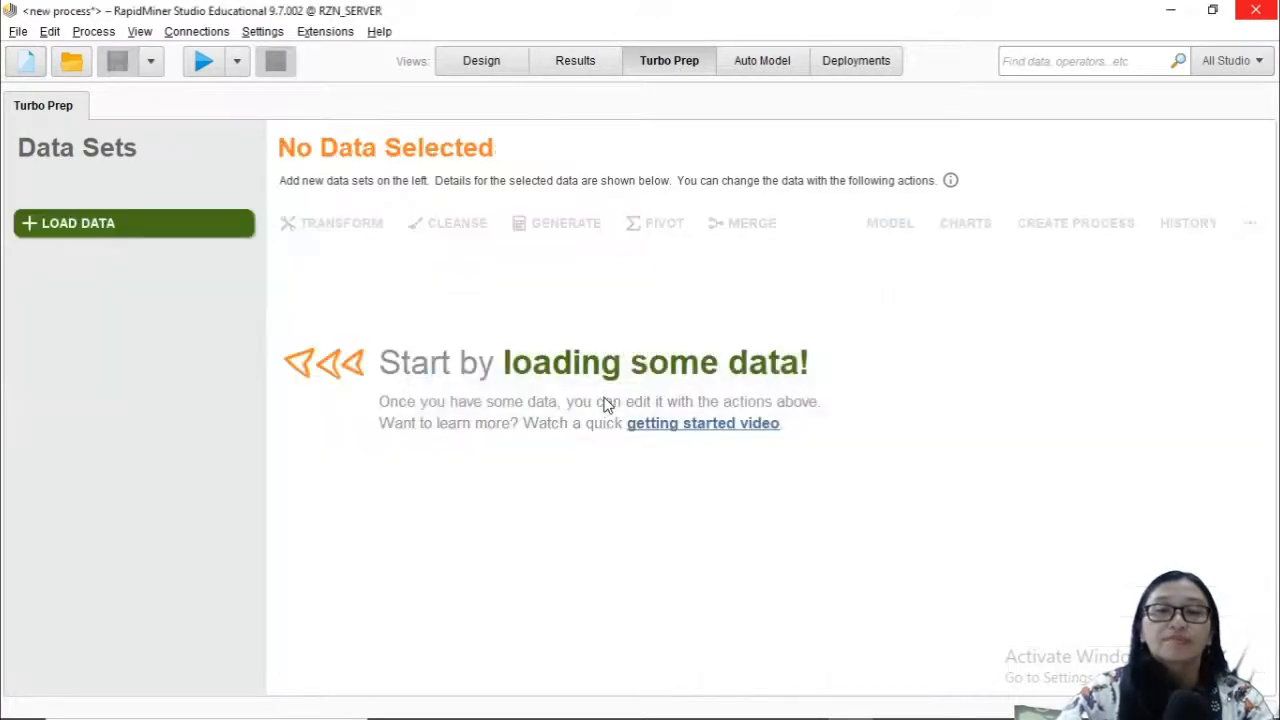
- Load the Transactions data set from Samples and examine its Customer ID, Product ID and Amount columns
click(58, 236)
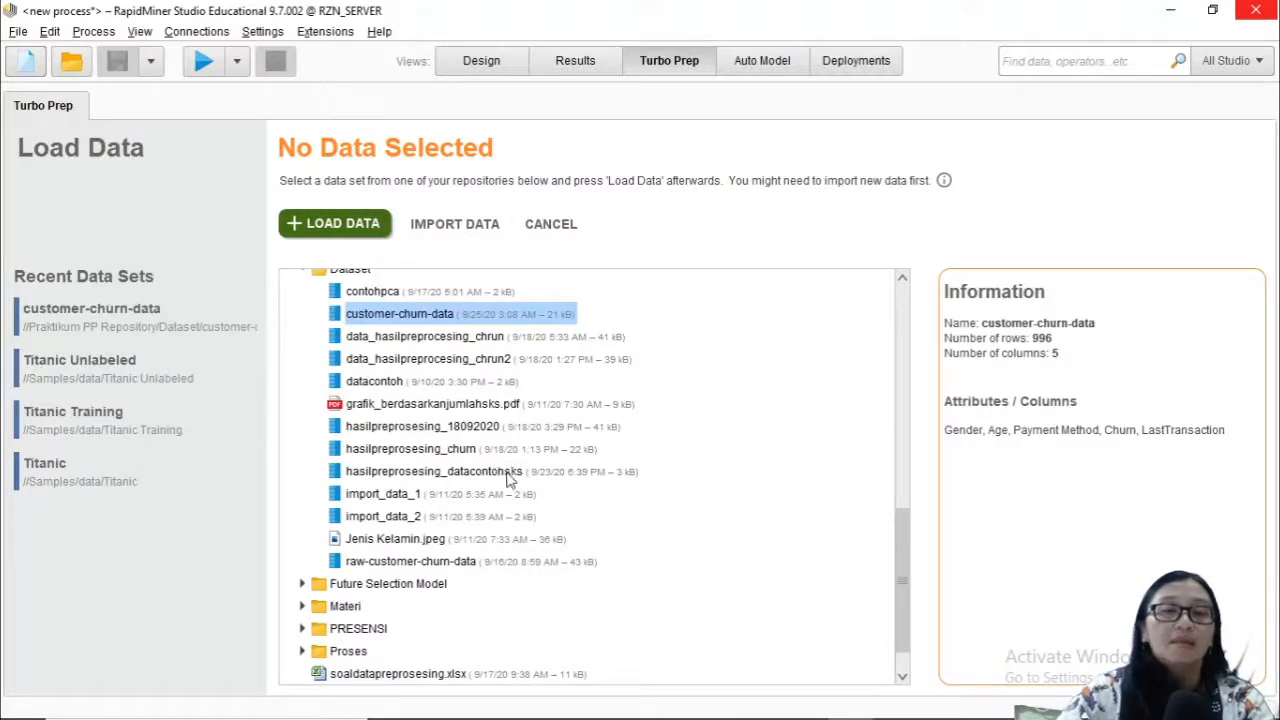
scroll(507, 480, up, 6)
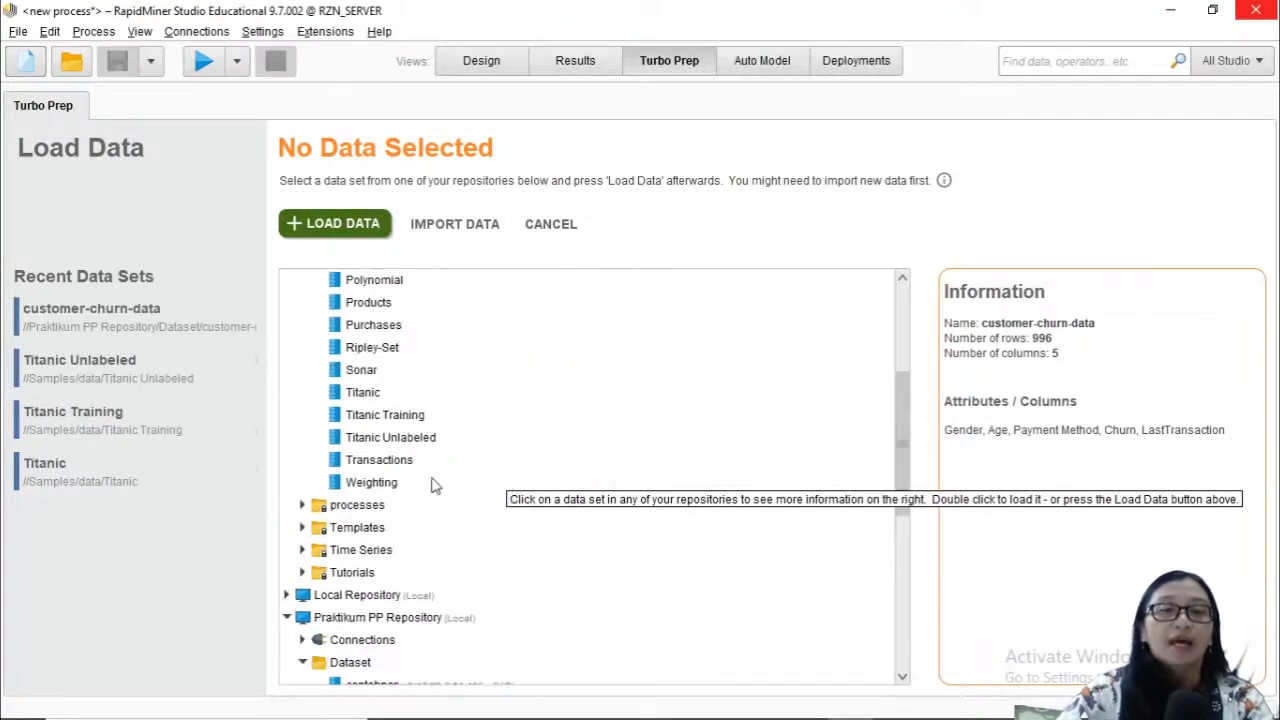
double_click(367, 461)
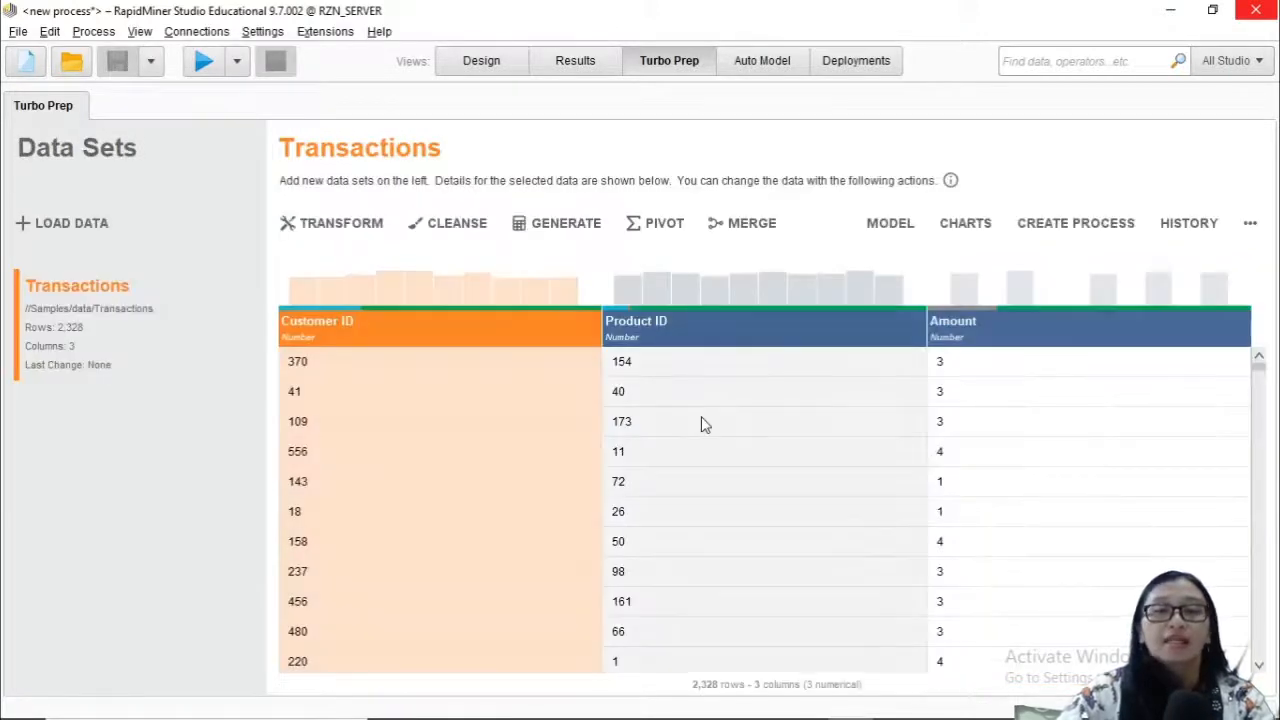
click(865, 340)
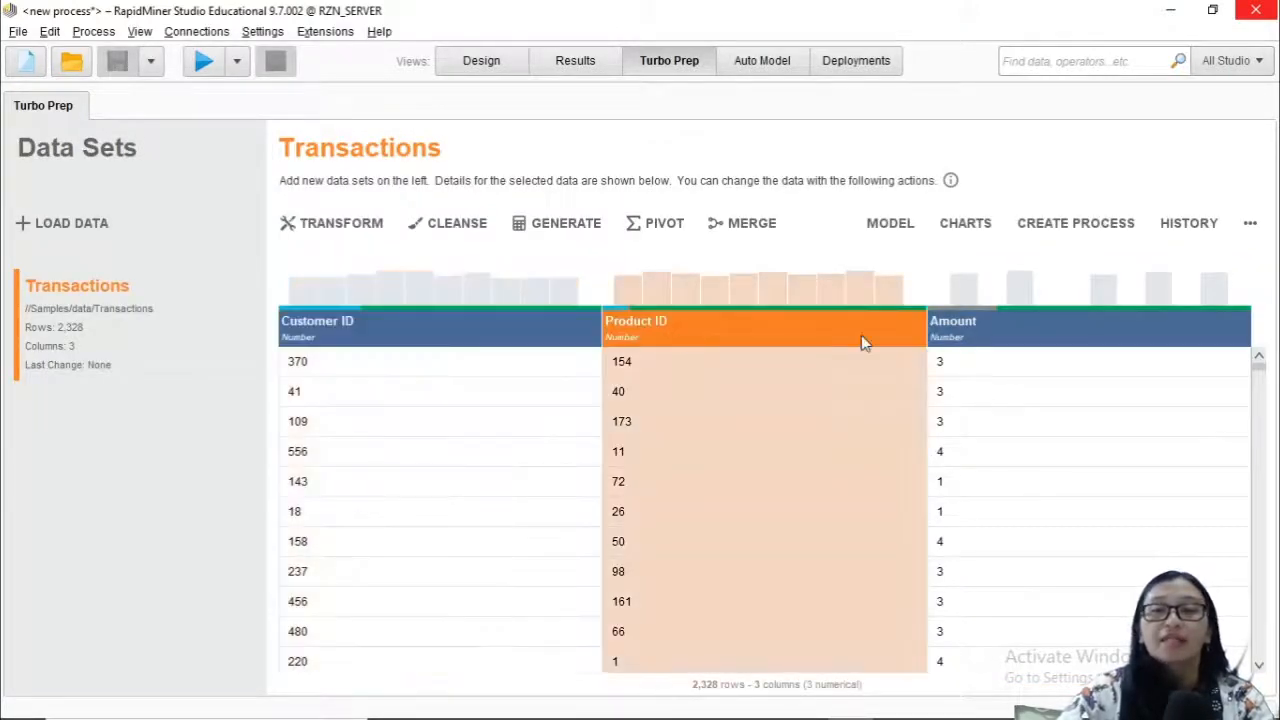
click(1022, 318)
click(762, 336)
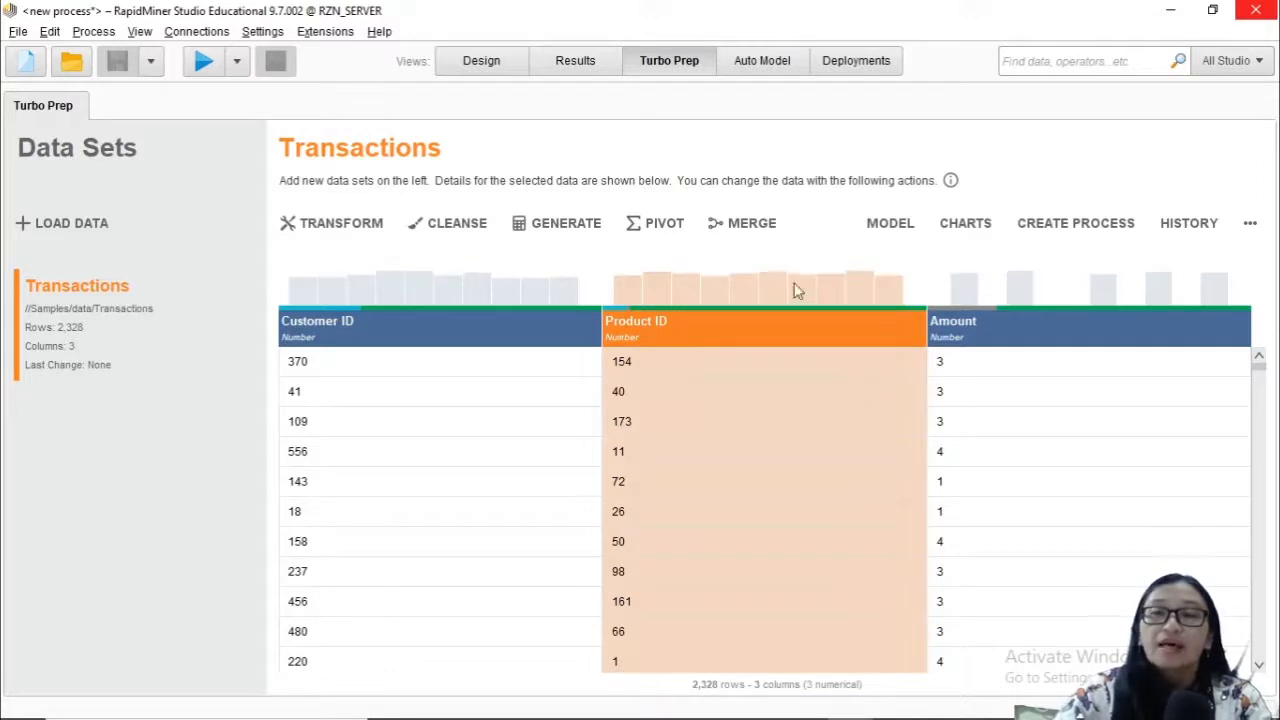
- Load the Products data set from Samples and compare its Product ID column with the one in Transactions
click(50, 228)
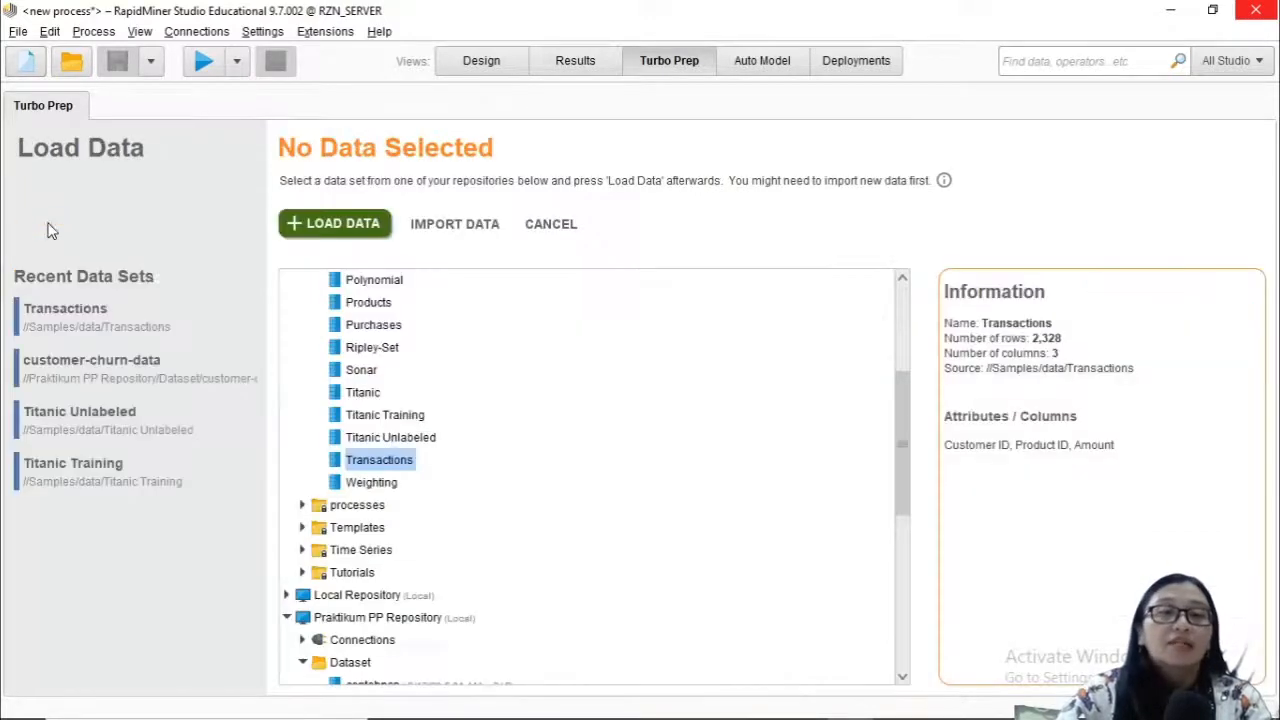
double_click(372, 304)
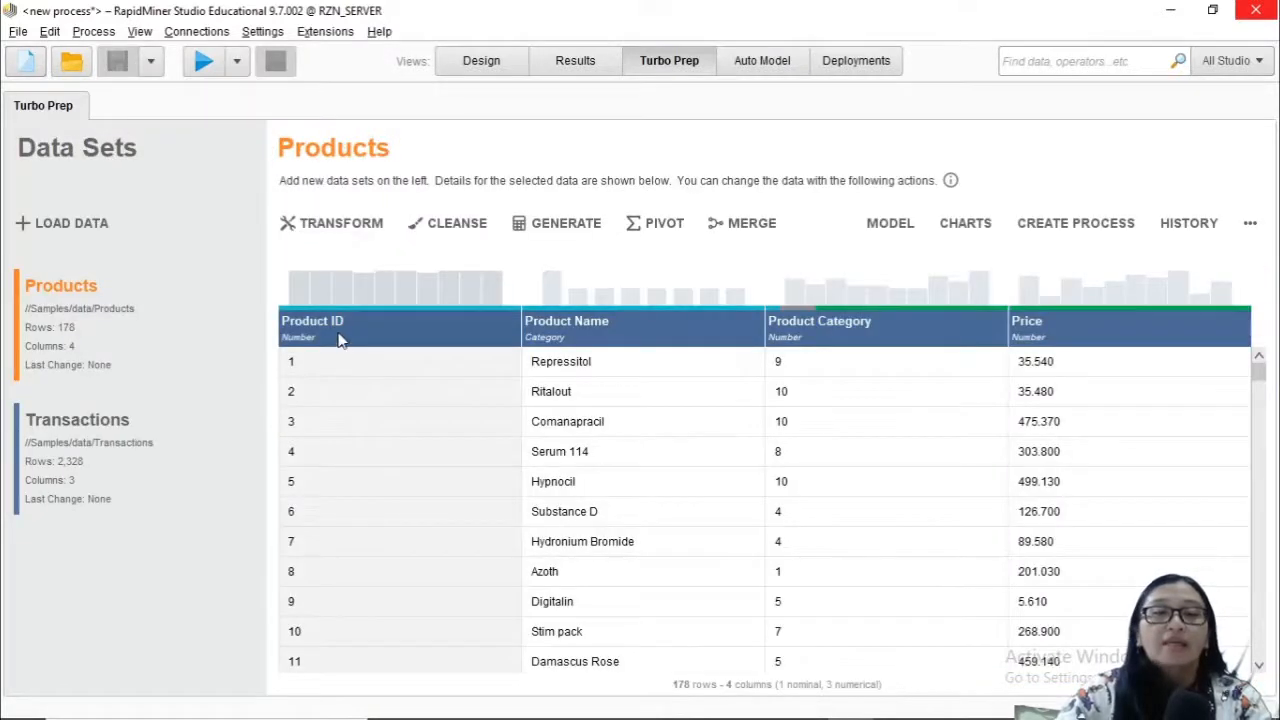
click(77, 420)
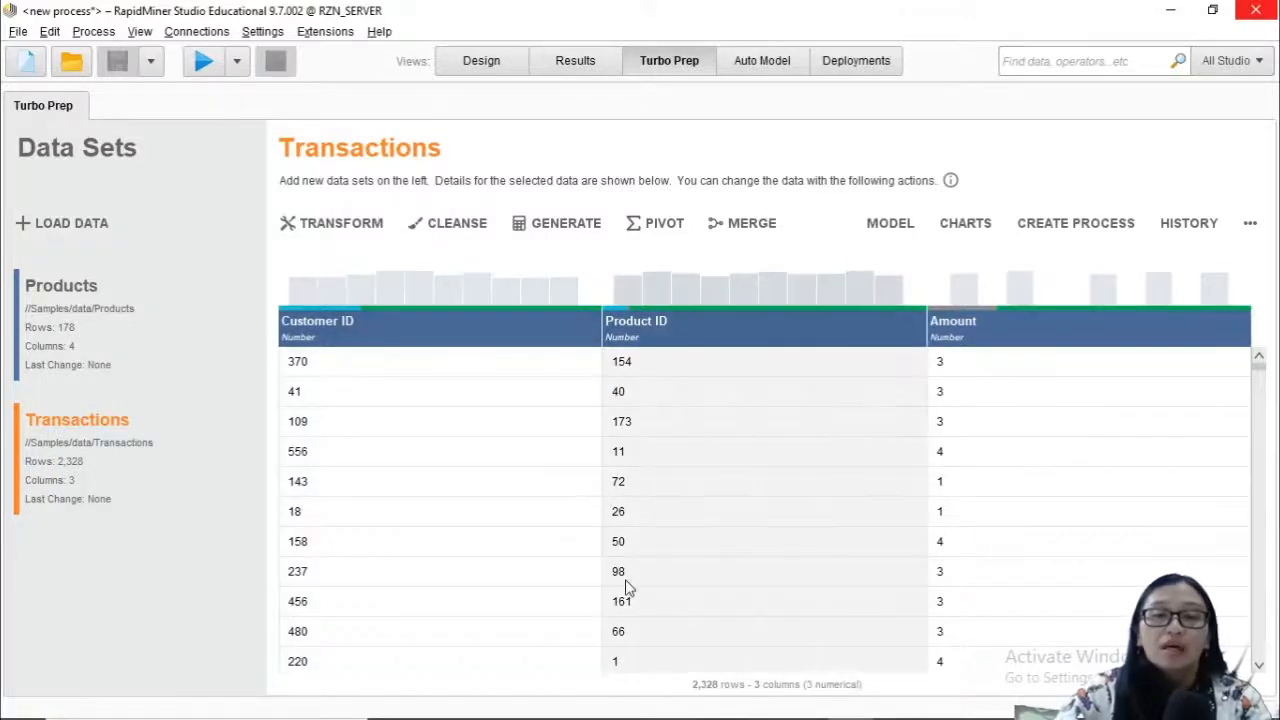
scroll(630, 588, down, 1)
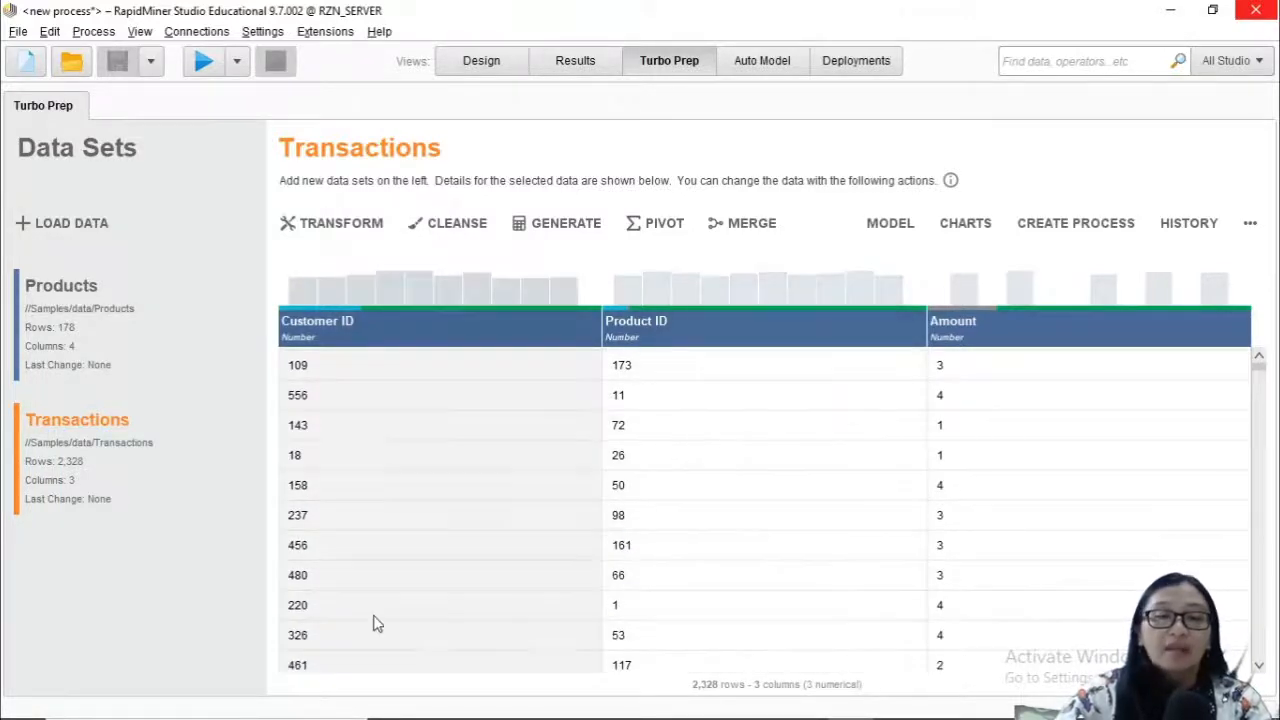
click(637, 608)
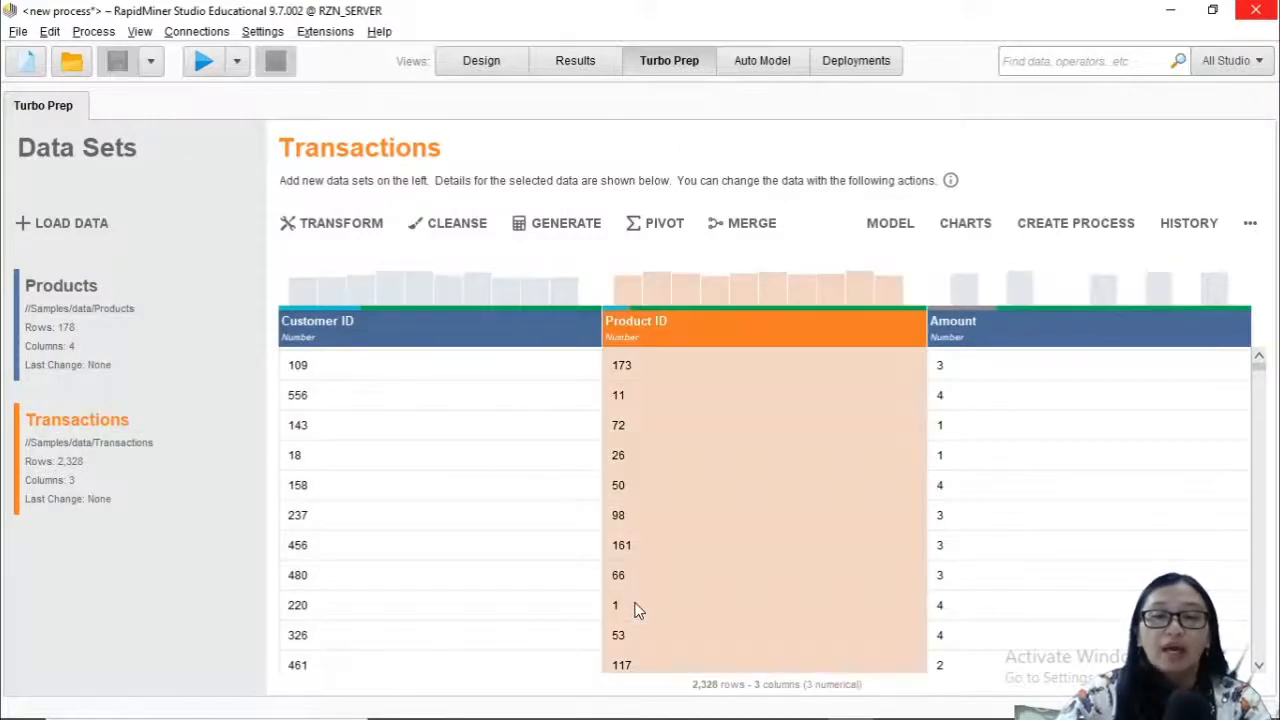
click(86, 360)
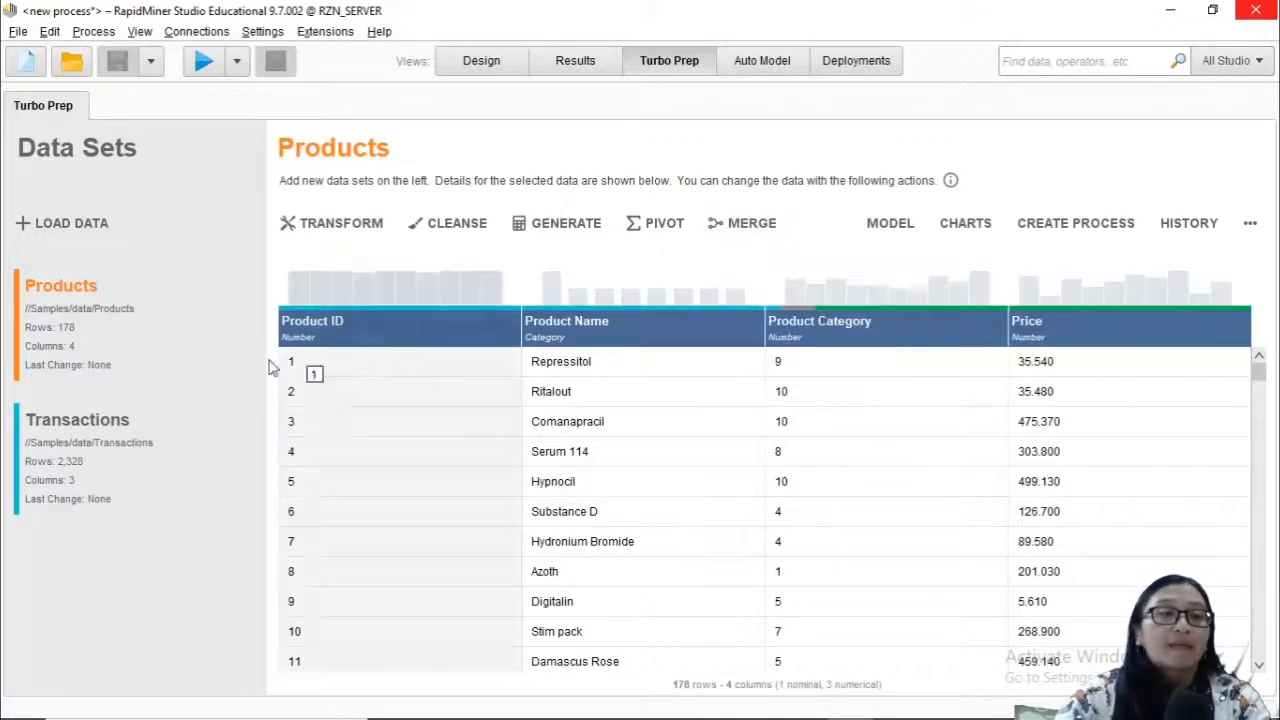
- Start a merge of Transactions with Products and set the merge type to Left Join
click(86, 425)
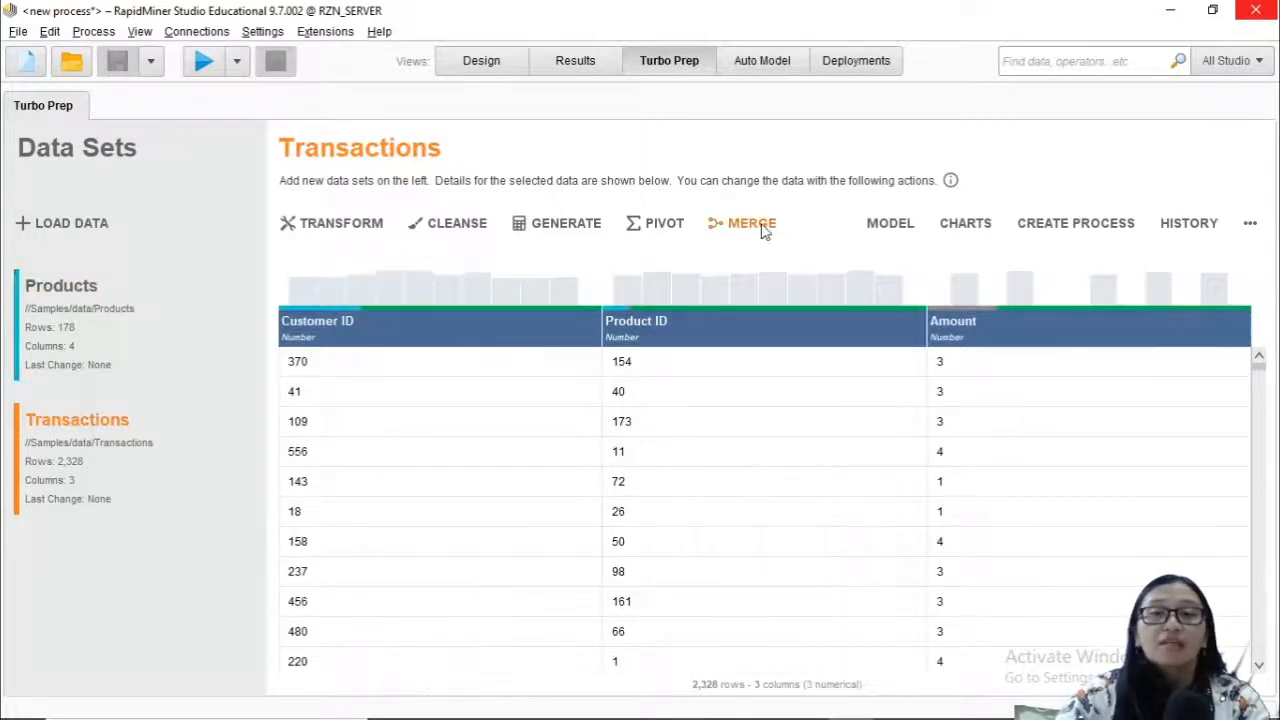
click(743, 222)
click(152, 288)
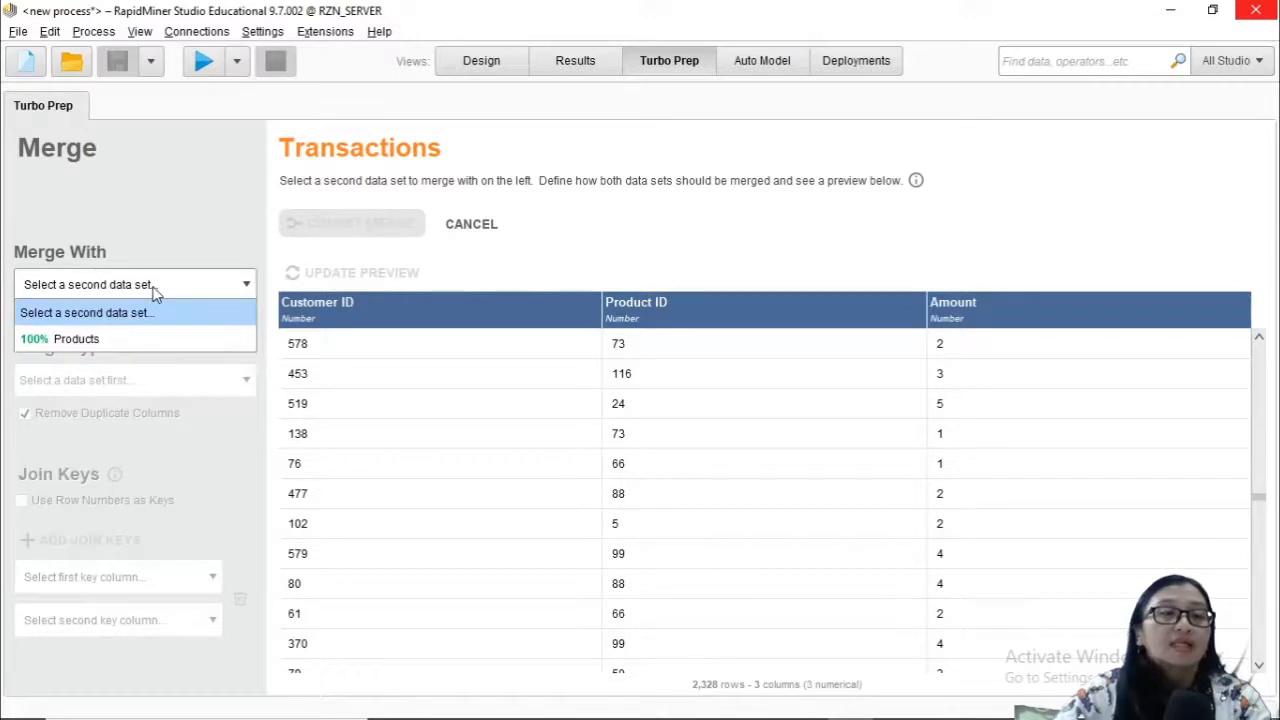
click(127, 339)
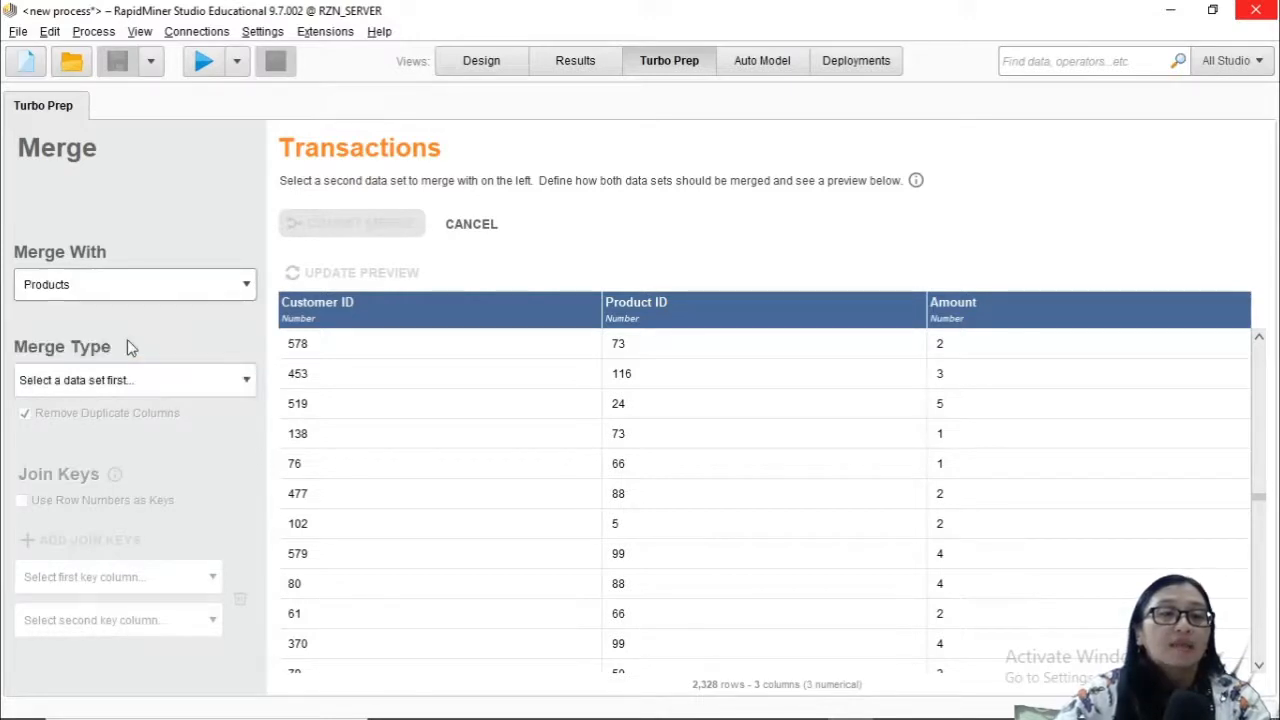
click(207, 387)
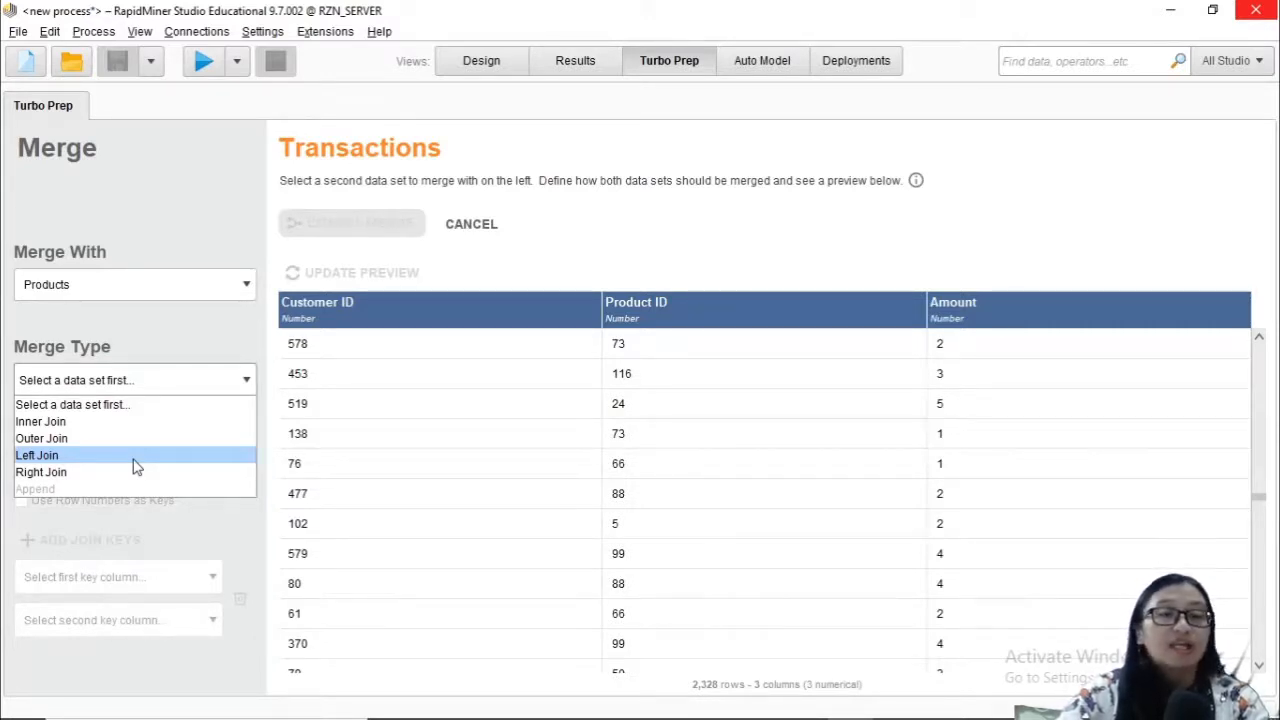
click(137, 465)
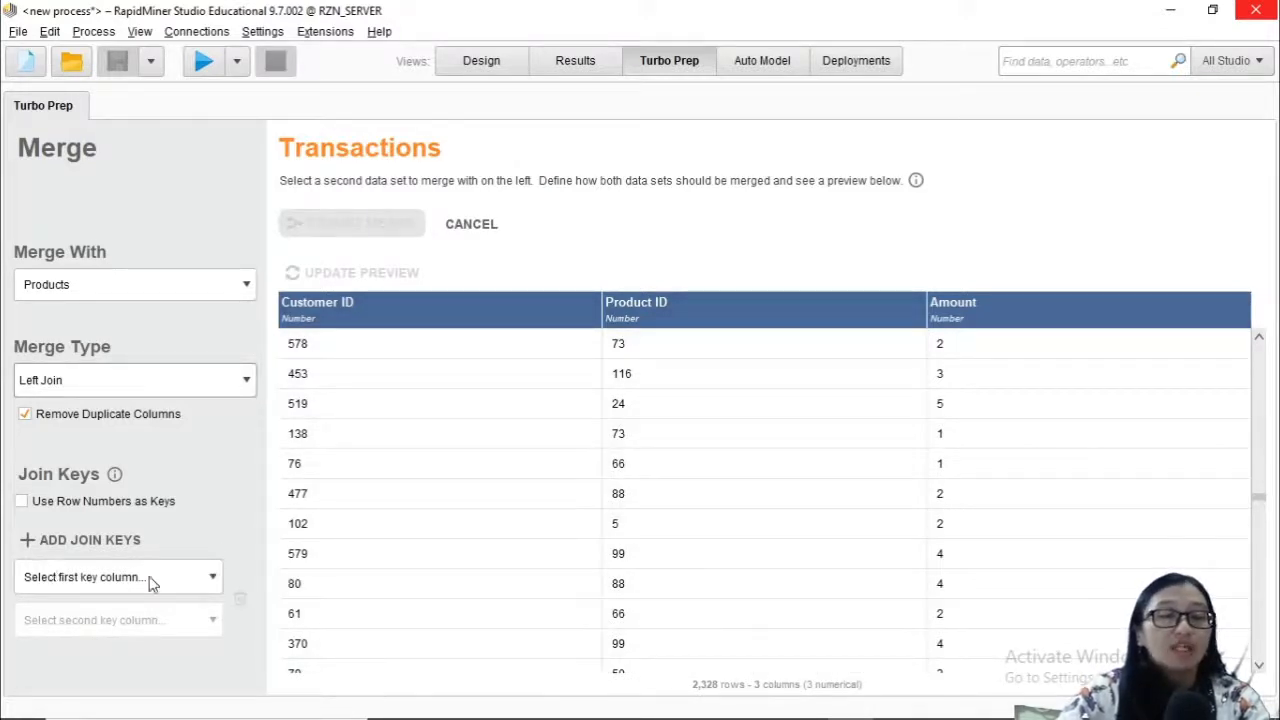
- Use Product ID as the join key column for both Transactions and Products
click(189, 580)
click(140, 648)
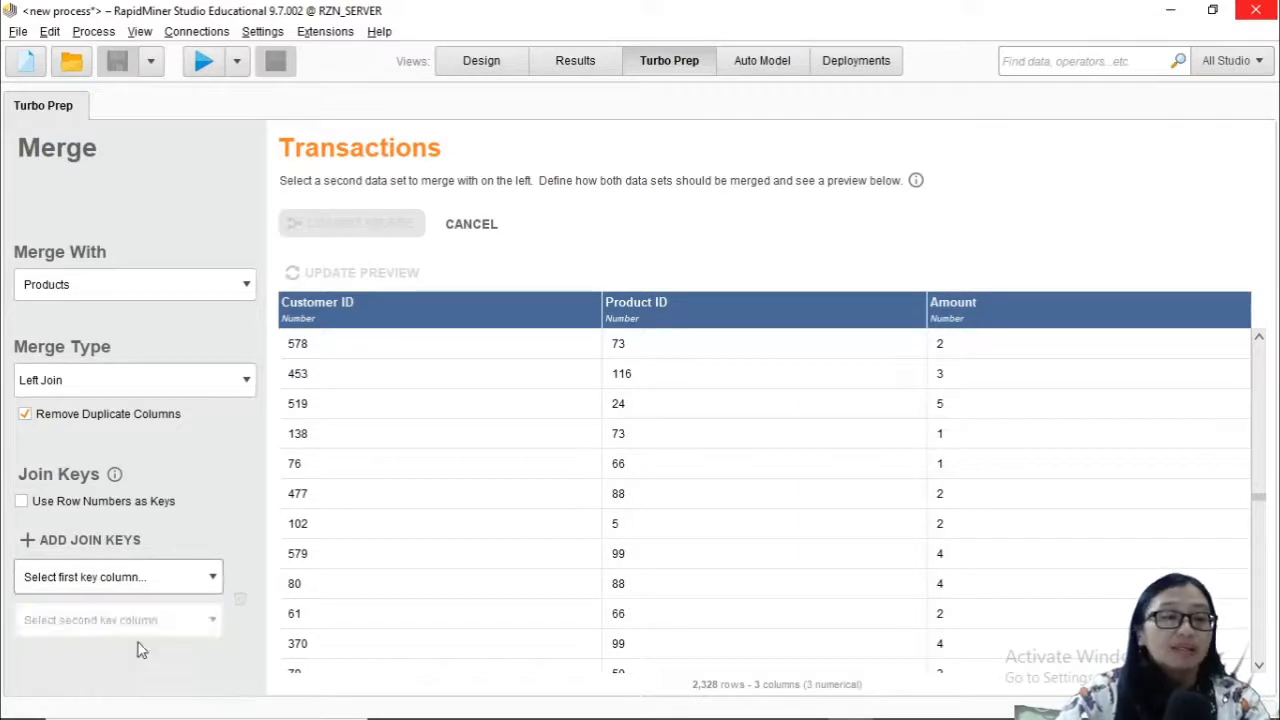
click(200, 591)
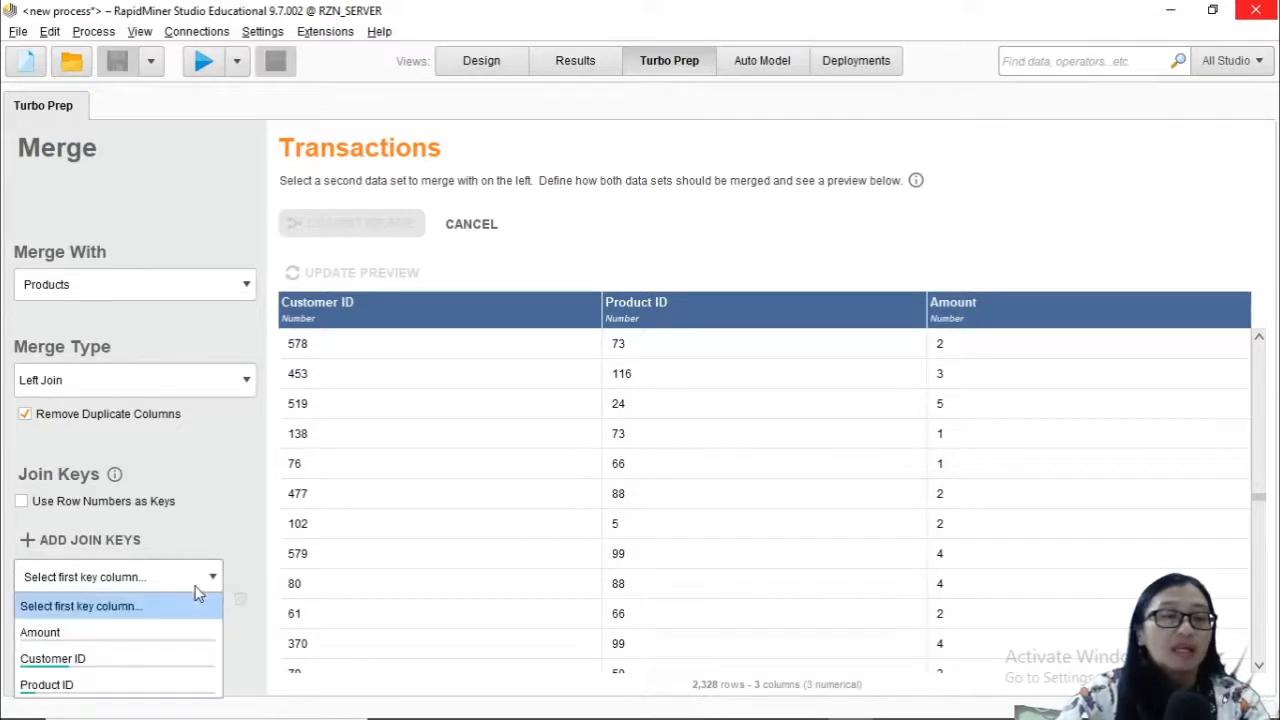
click(99, 684)
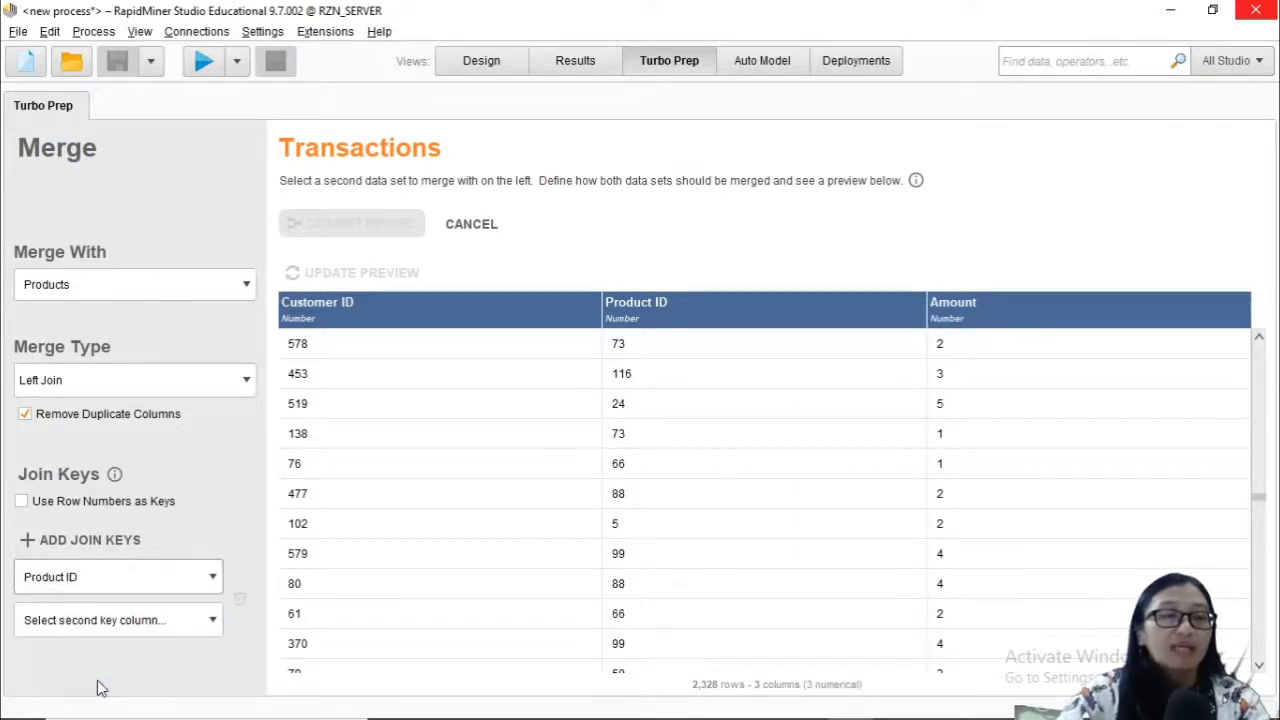
click(150, 622)
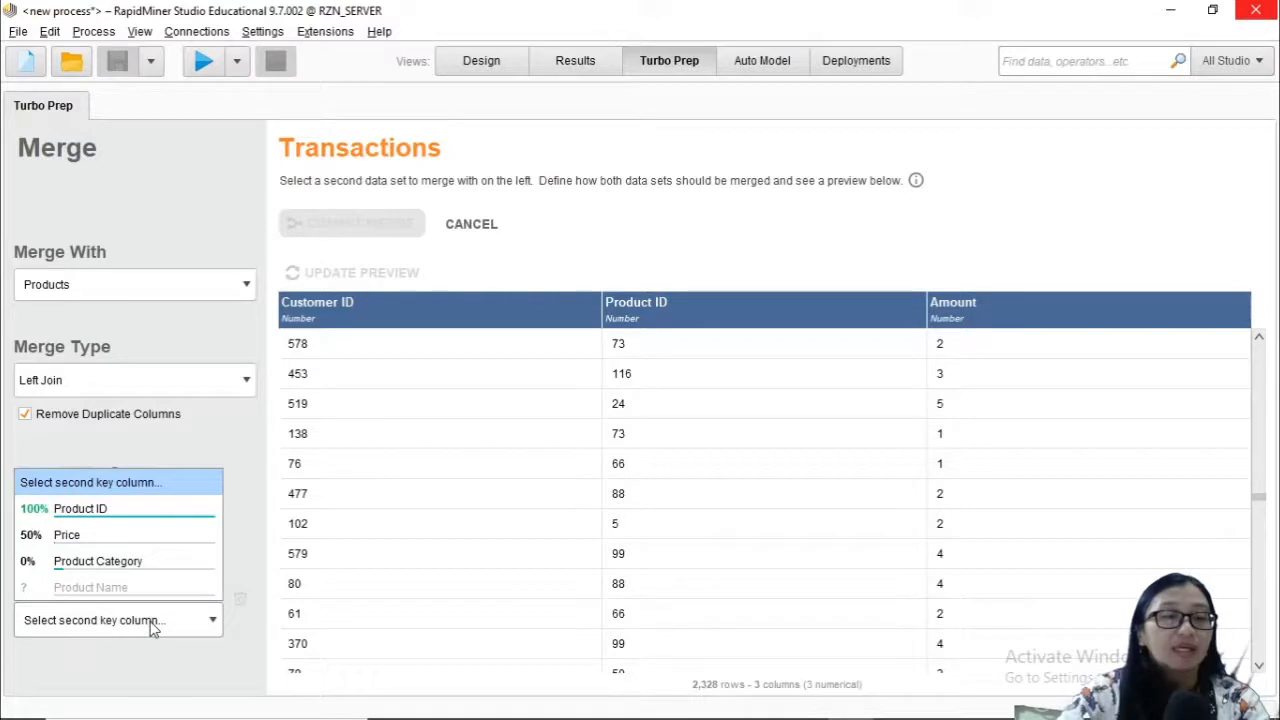
click(145, 511)
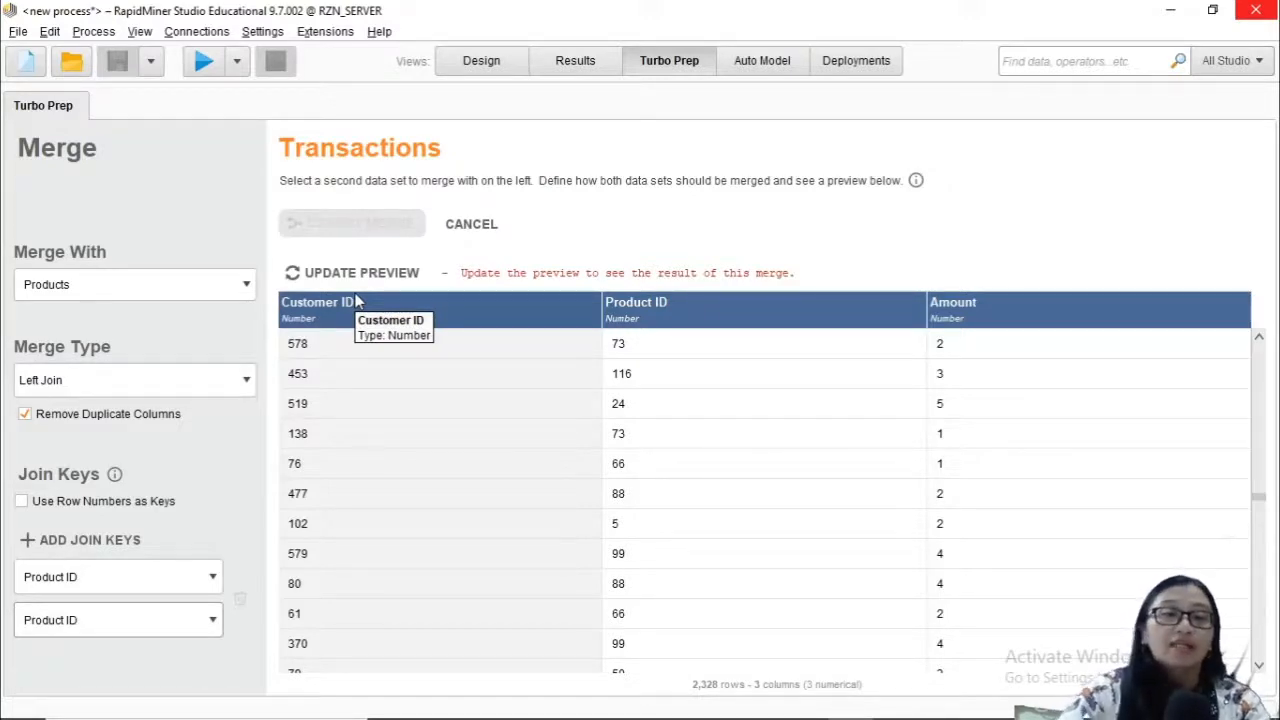
- Preview the left join, commit the merge and check the added product columns in Transactions
click(363, 282)
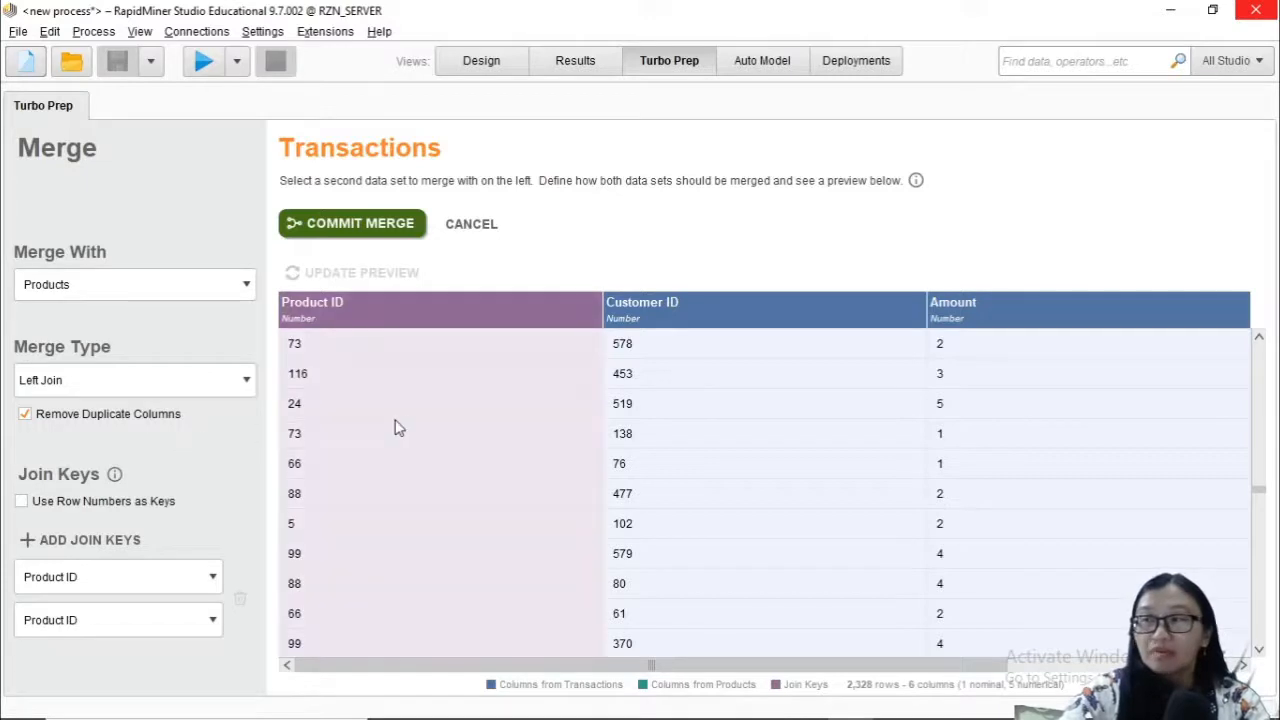
drag(594, 667, 1018, 666)
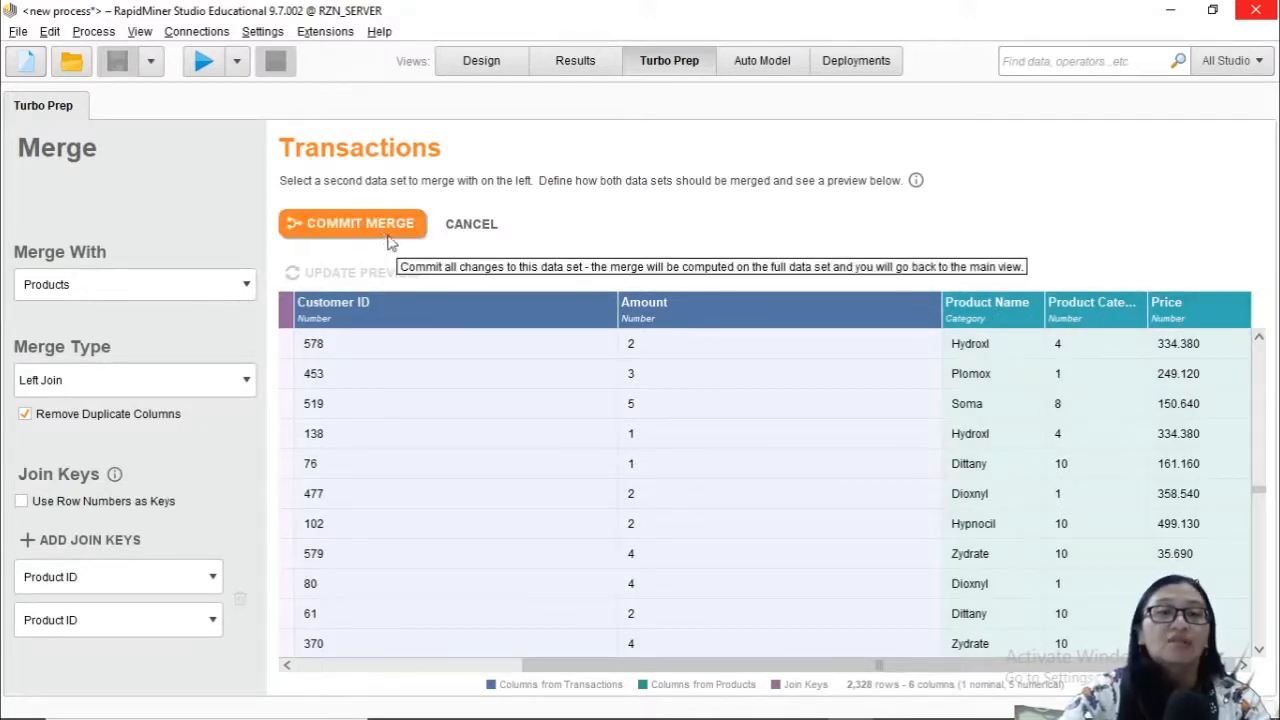
click(360, 224)
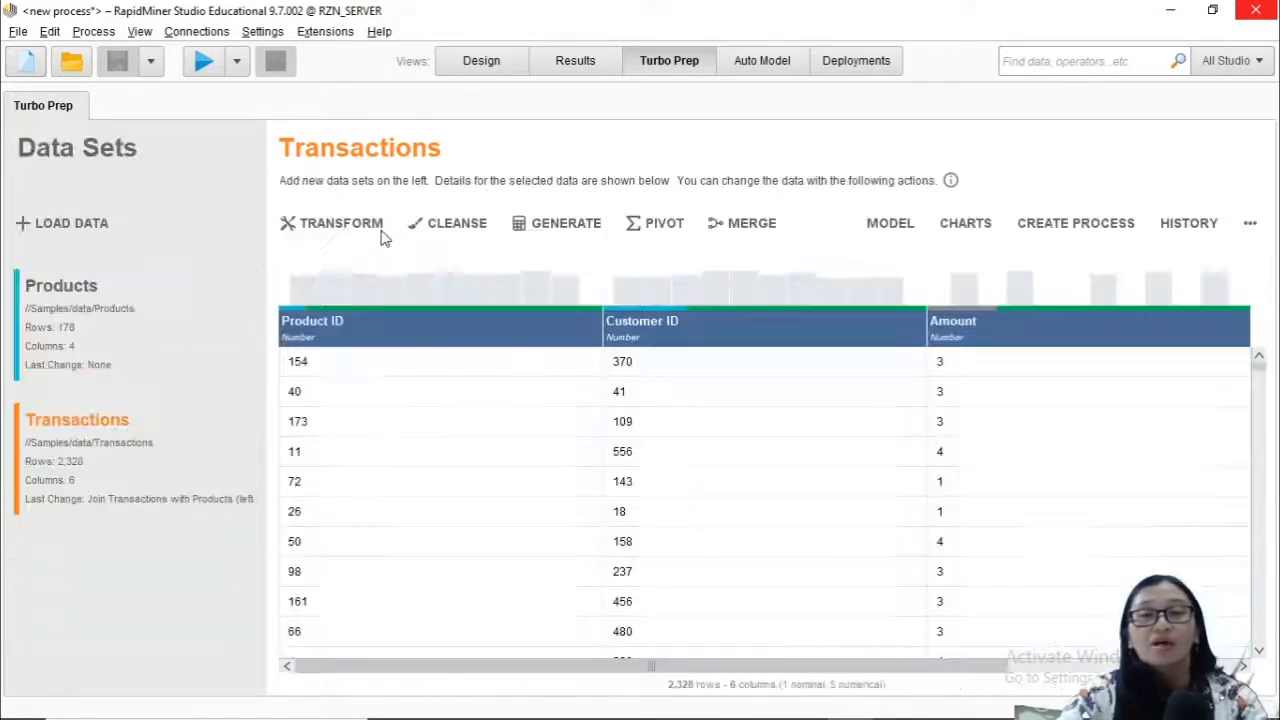
drag(370, 669, 880, 686)
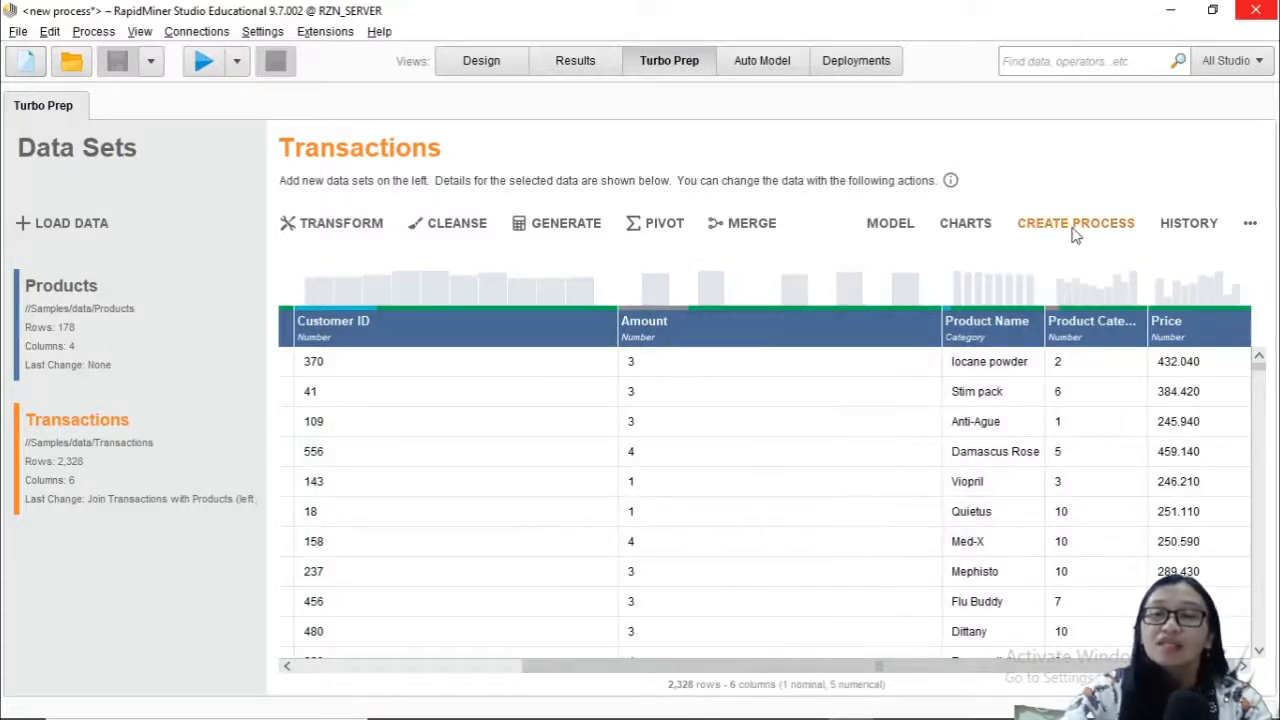
- Create a process from the merged data, save it as contoh_mergerturboprep in the Praktikum PP Repository's Proses folder, and run it
click(1071, 237)
click(702, 407)
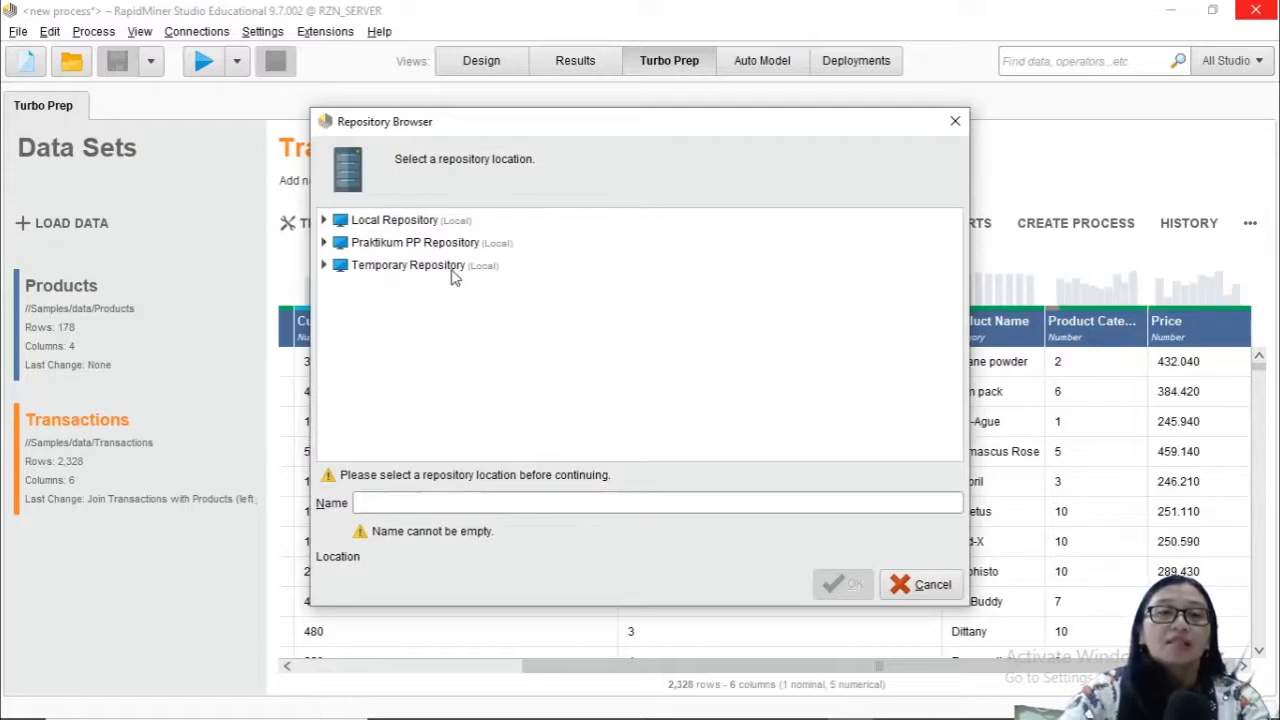
double_click(455, 244)
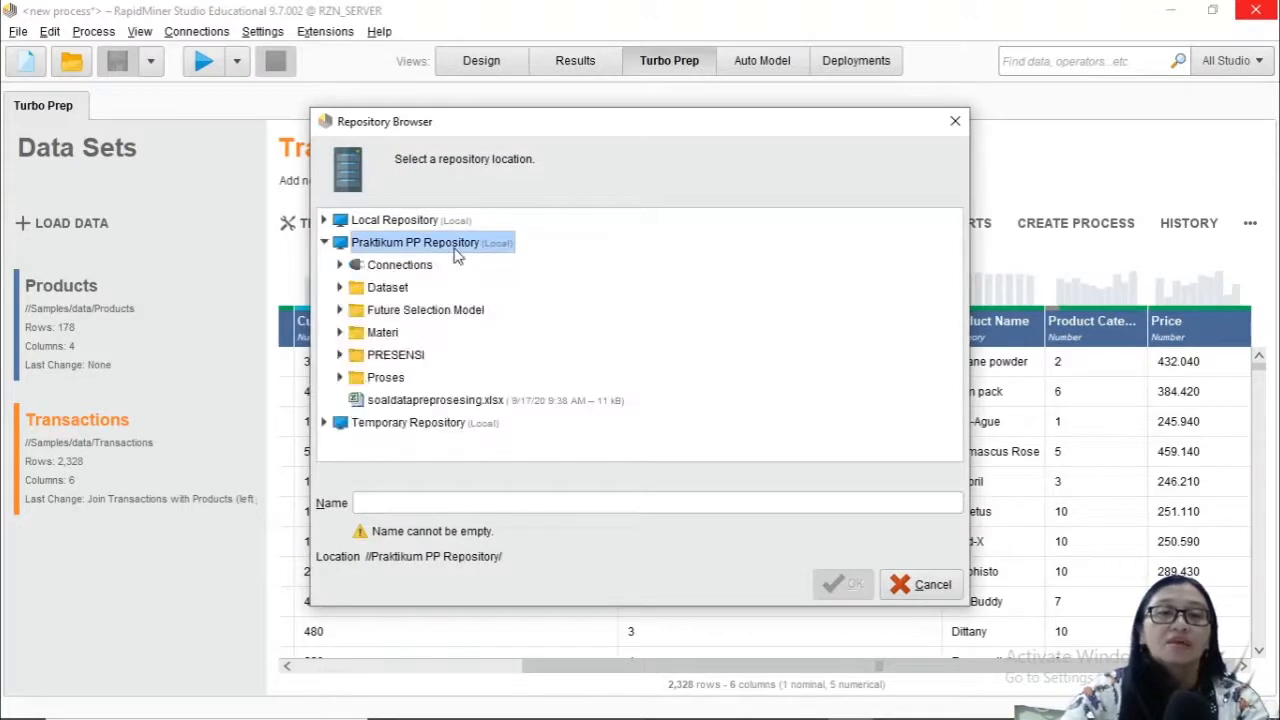
double_click(366, 377)
click(395, 504)
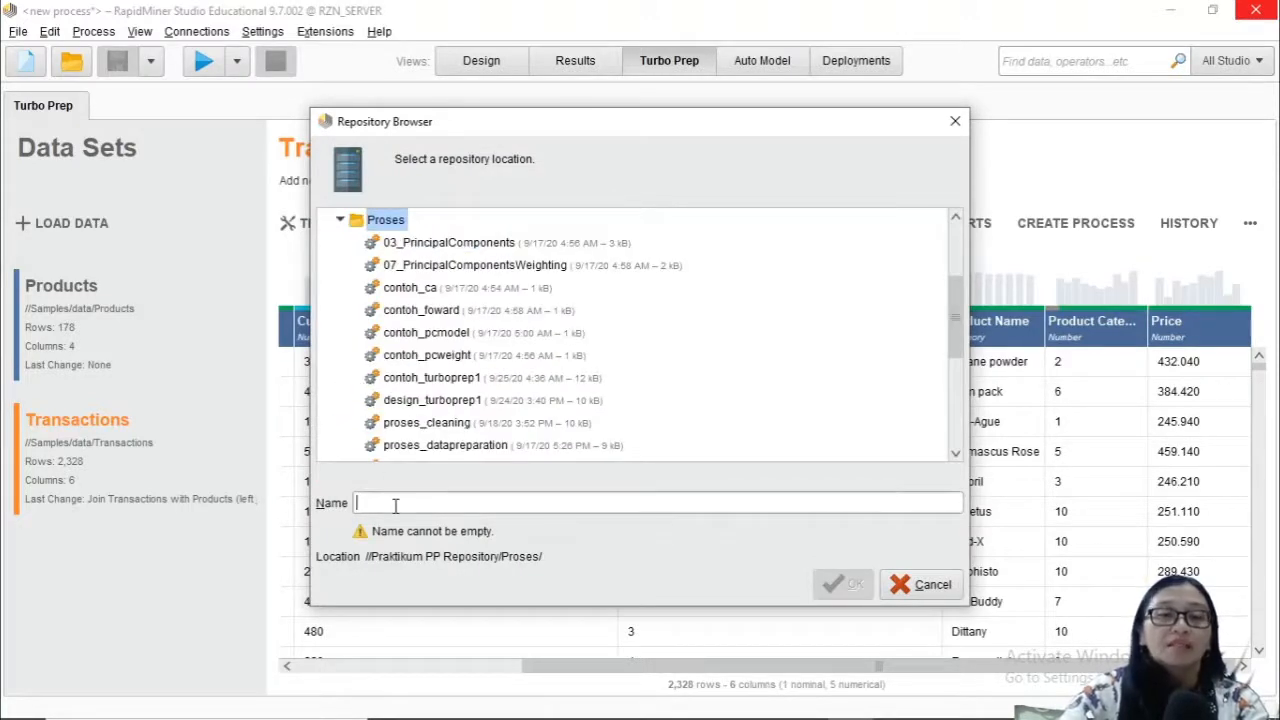
text(contoh)
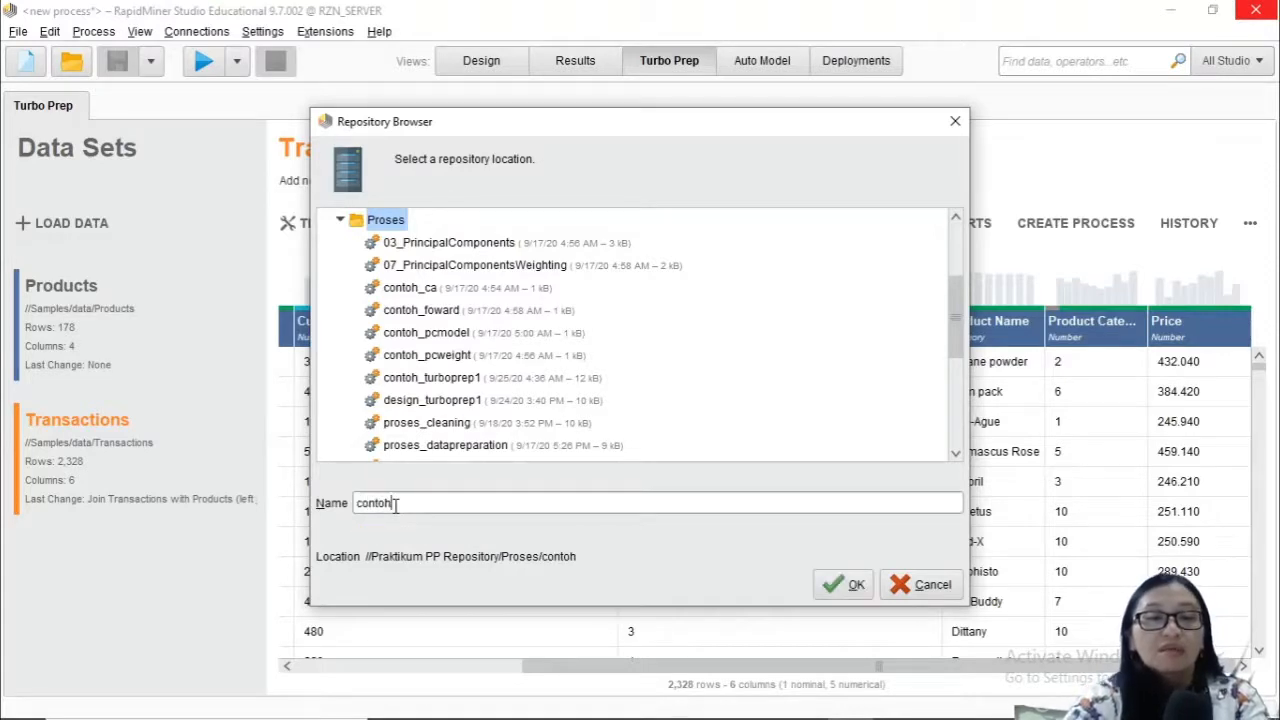
text(_mergert)
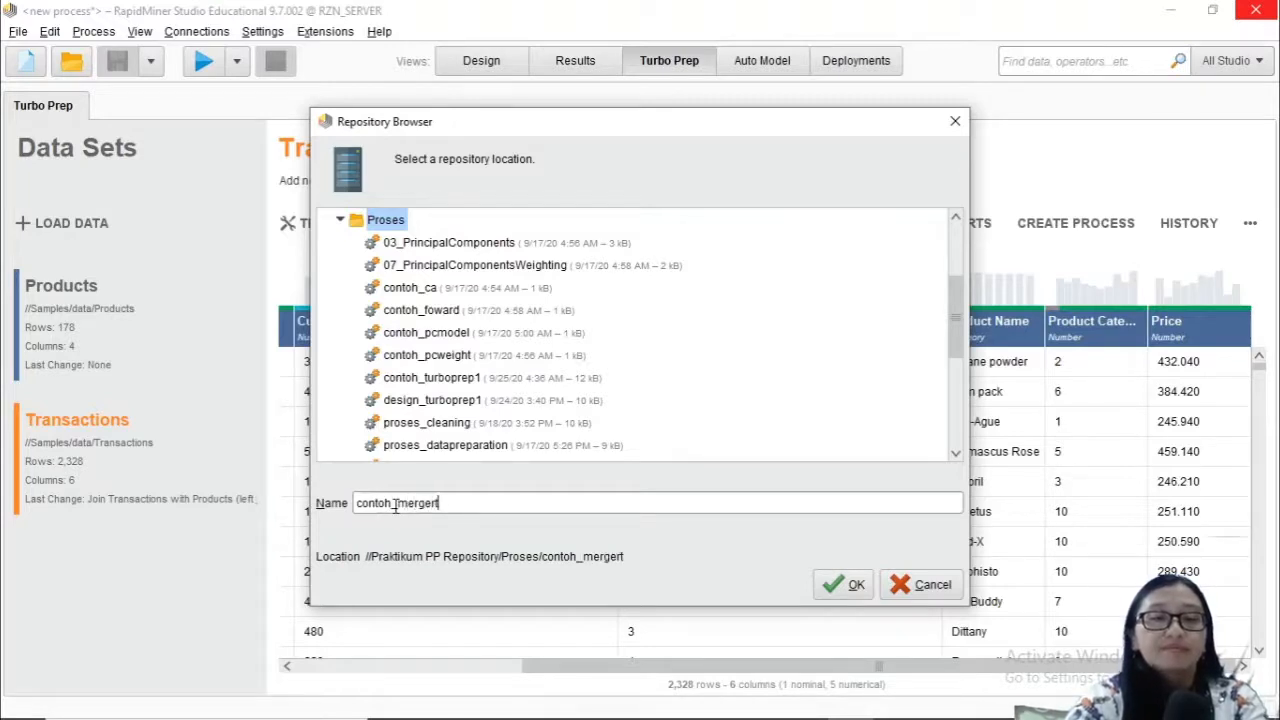
text(urboper)
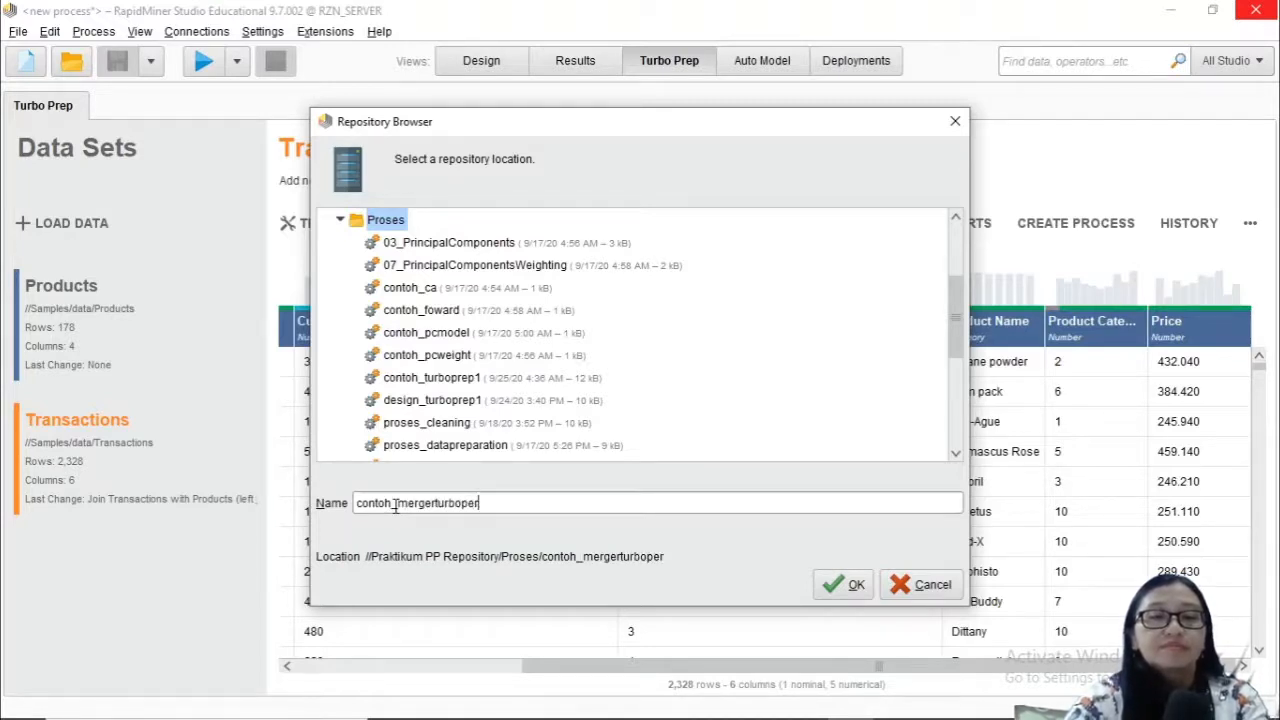
key(BackSpace)
key(BackSpace)
text(reo)
key(BackSpace)
text(p)
key(Return)
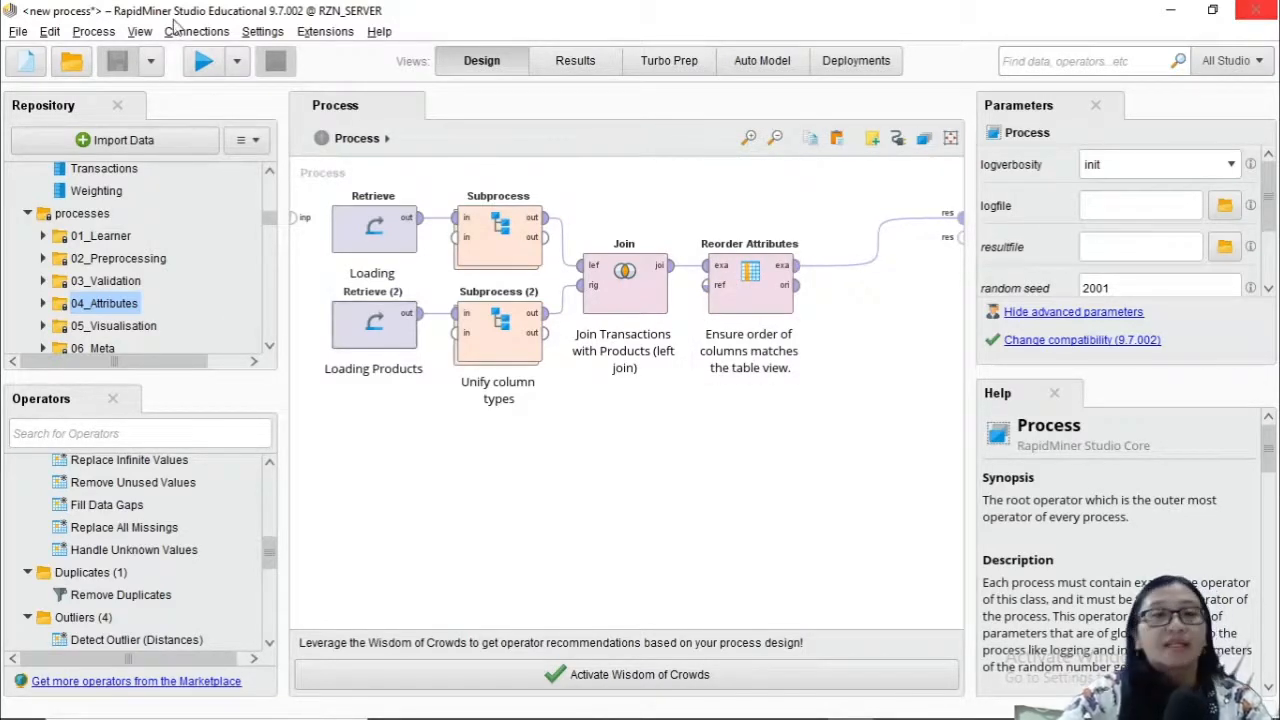
click(203, 62)
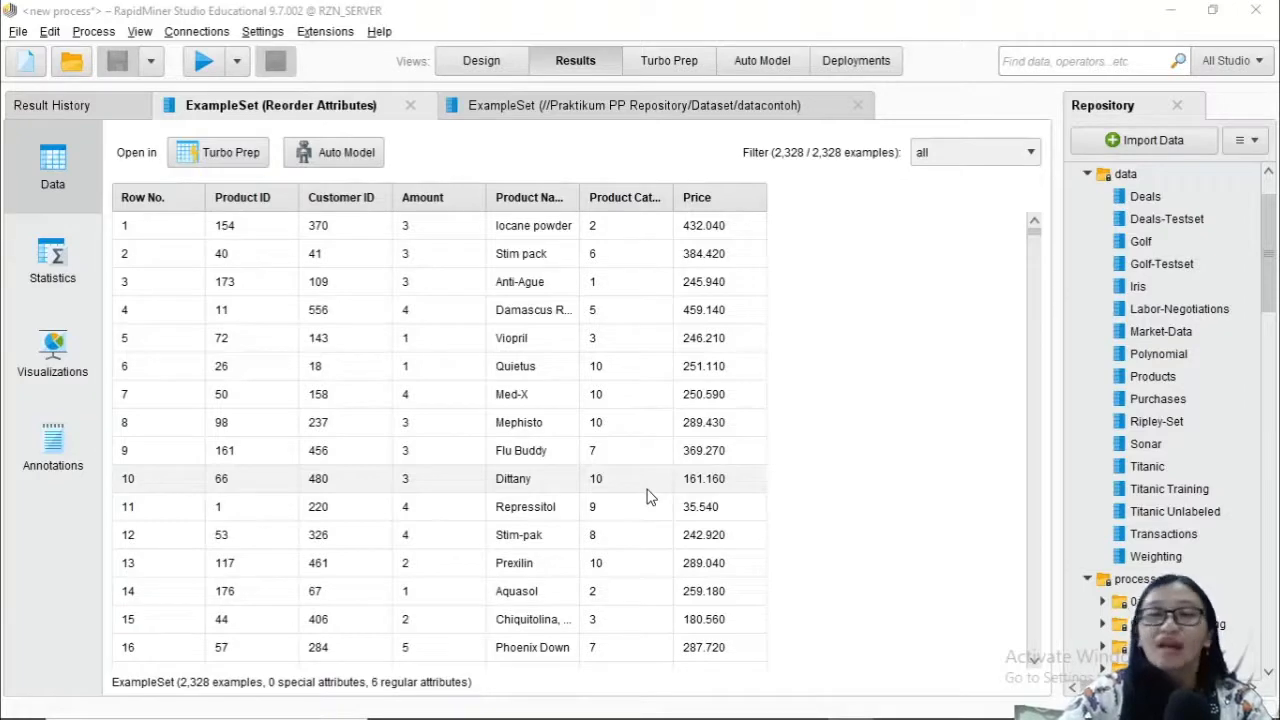
- Return to Turbo Prep and remove Transactions and Products from the list of working data sets
click(660, 66)
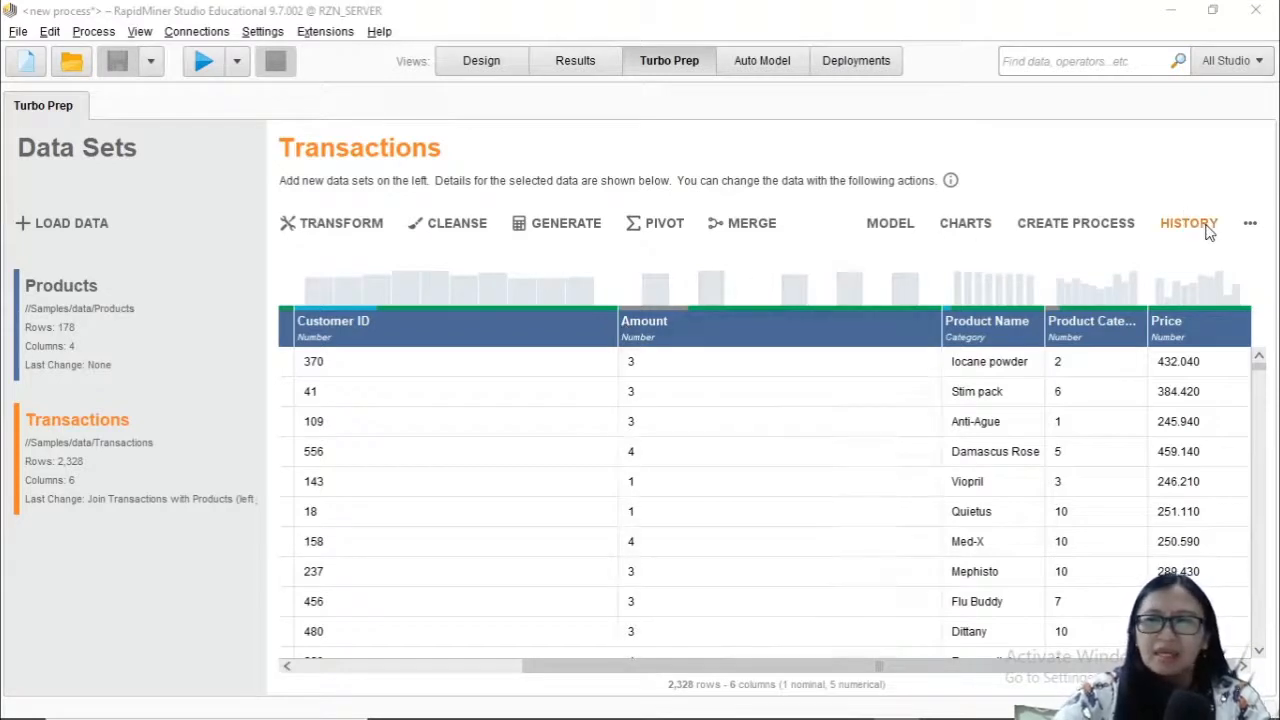
click(1250, 223)
click(1230, 326)
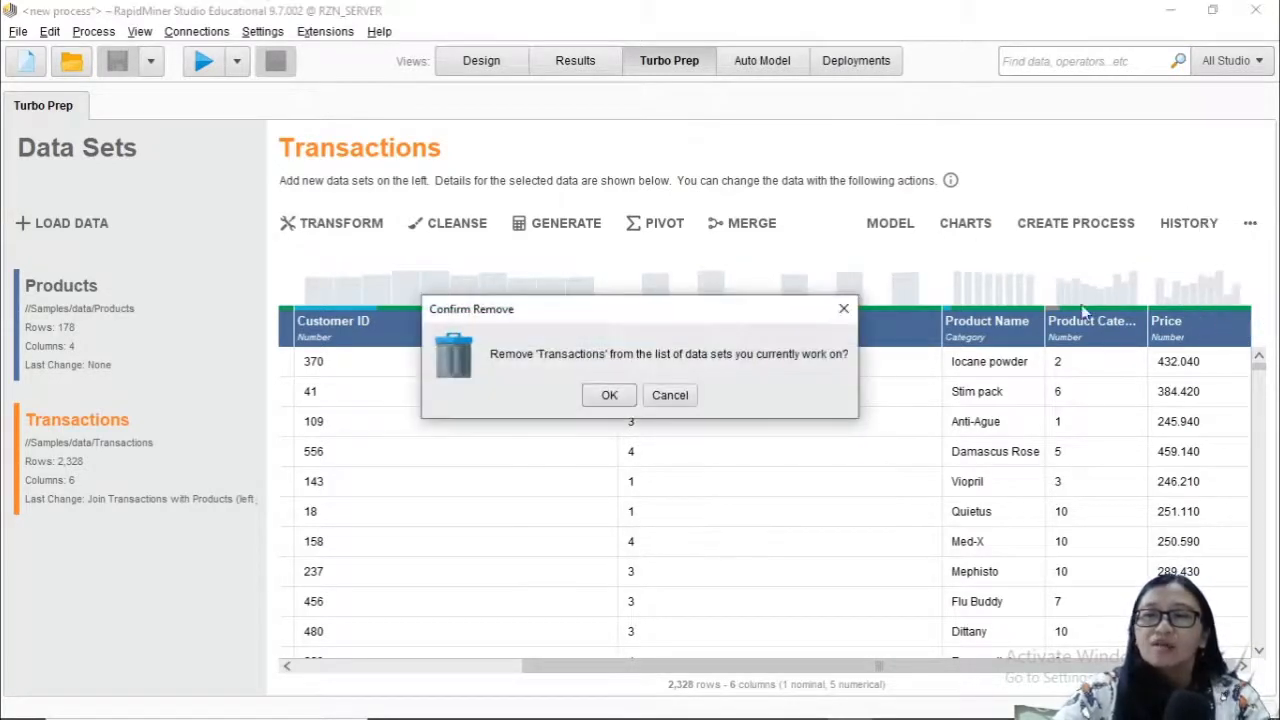
click(610, 395)
click(1251, 226)
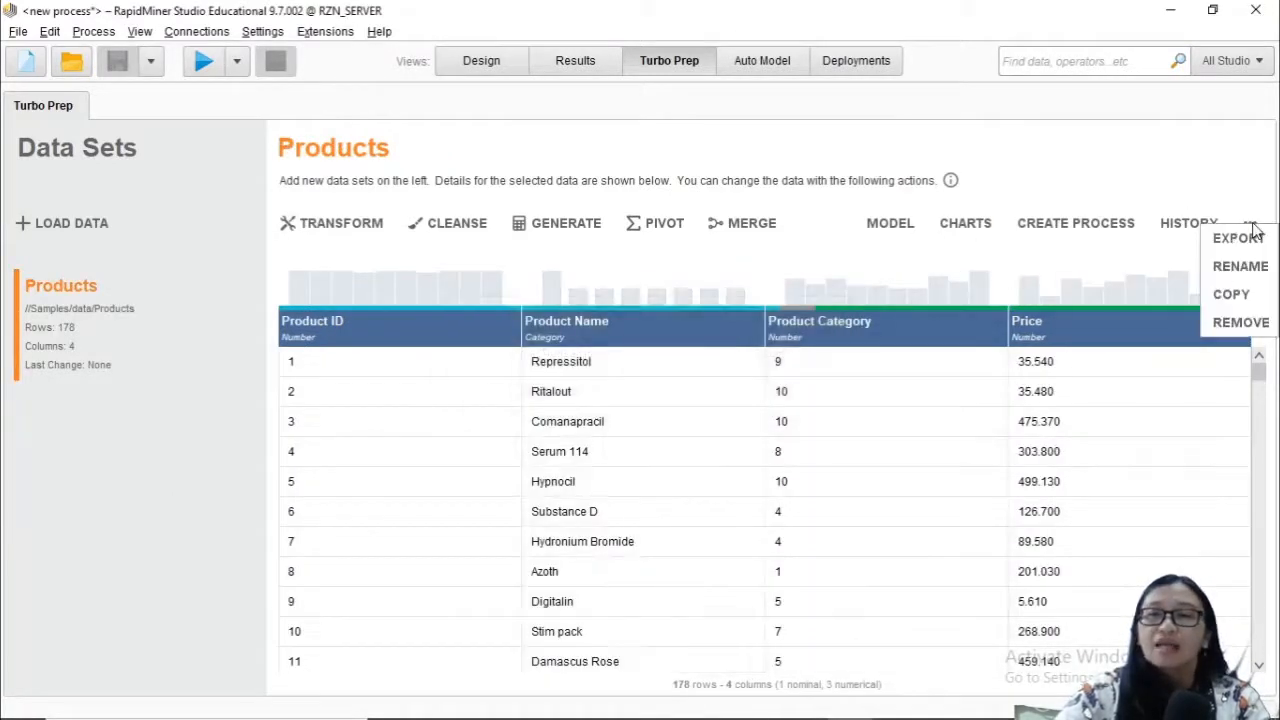
click(1235, 322)
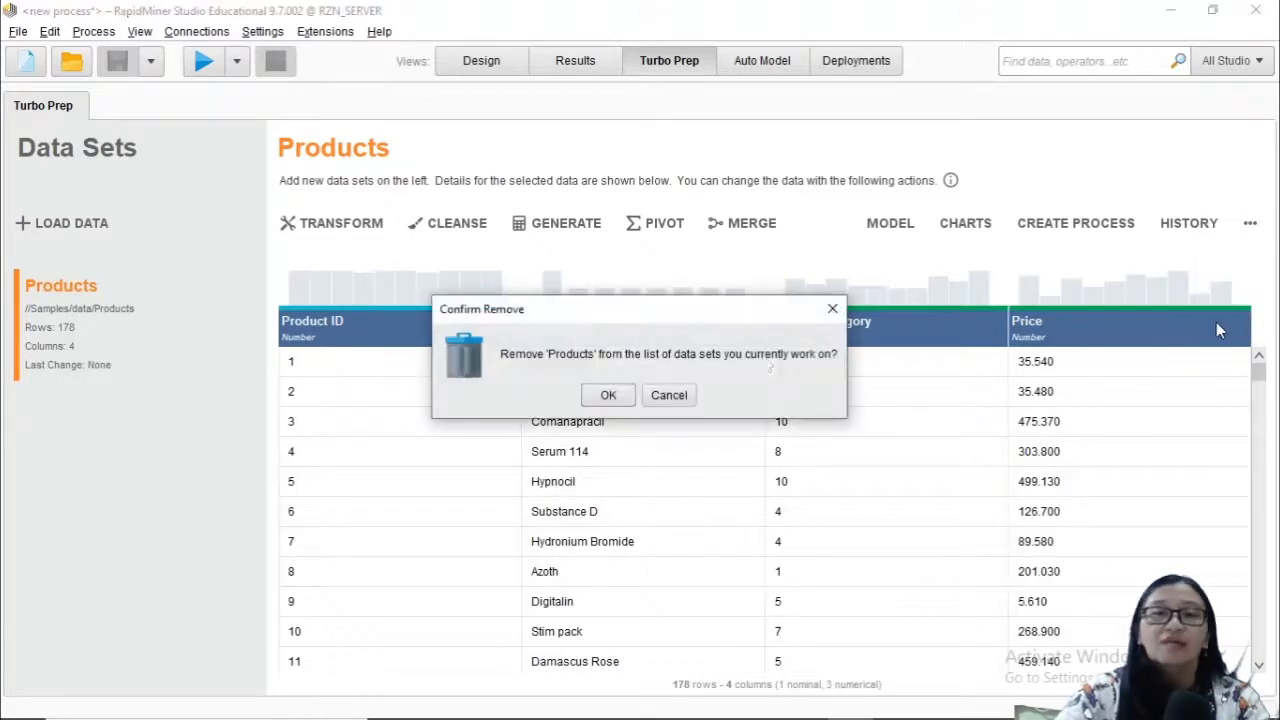
click(607, 396)
- Load the customer-churn-data set from the Dataset folder of the Praktikum PP Repository
click(196, 236)
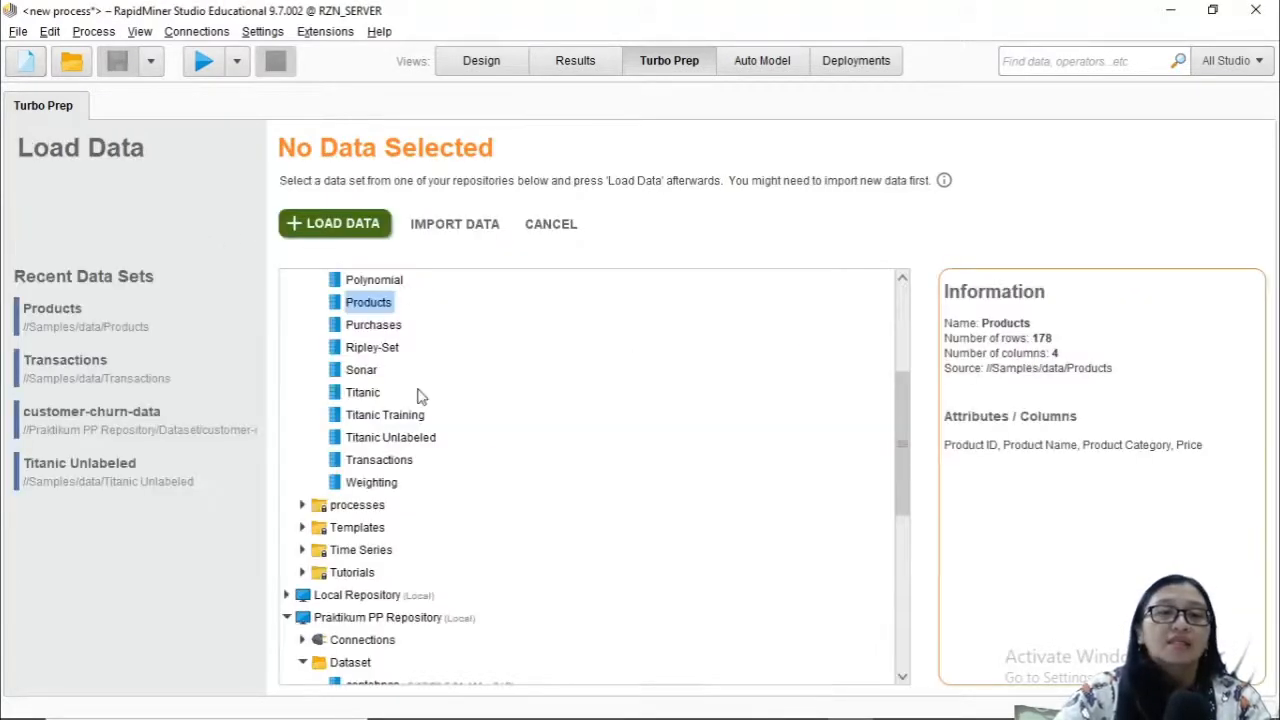
scroll(389, 489, up, 4)
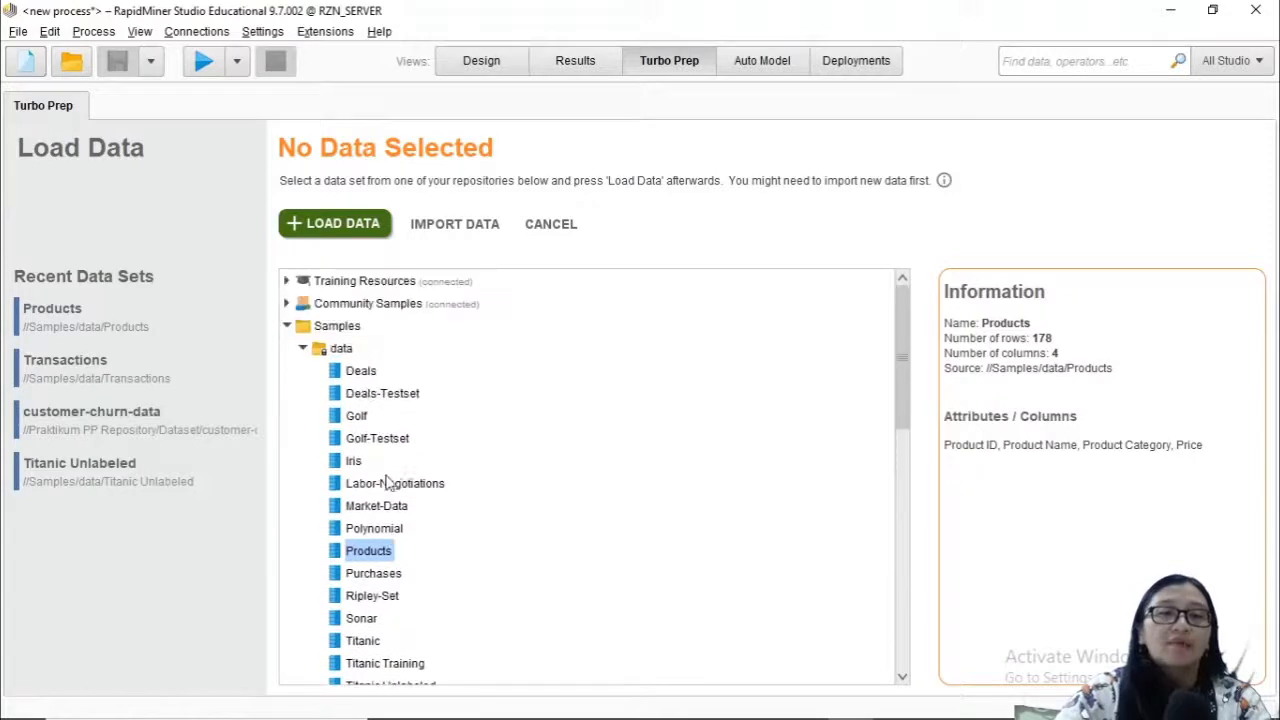
scroll(546, 434, down, 4)
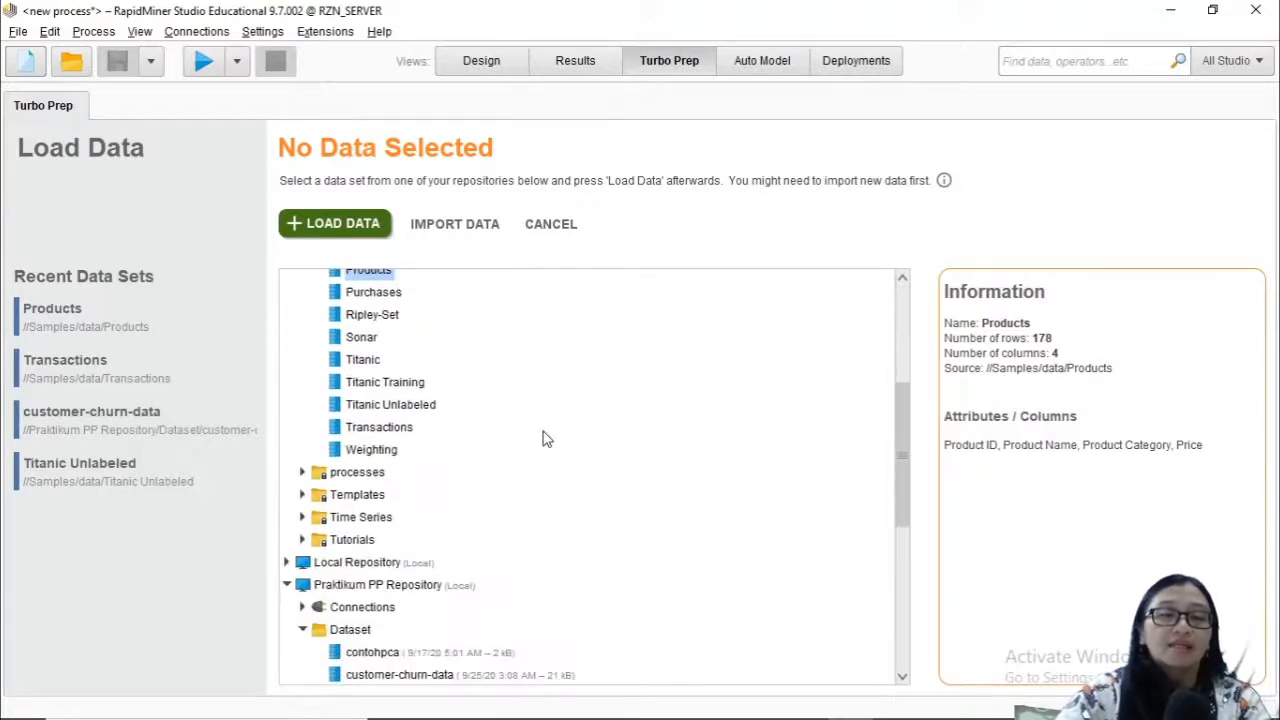
click(304, 476)
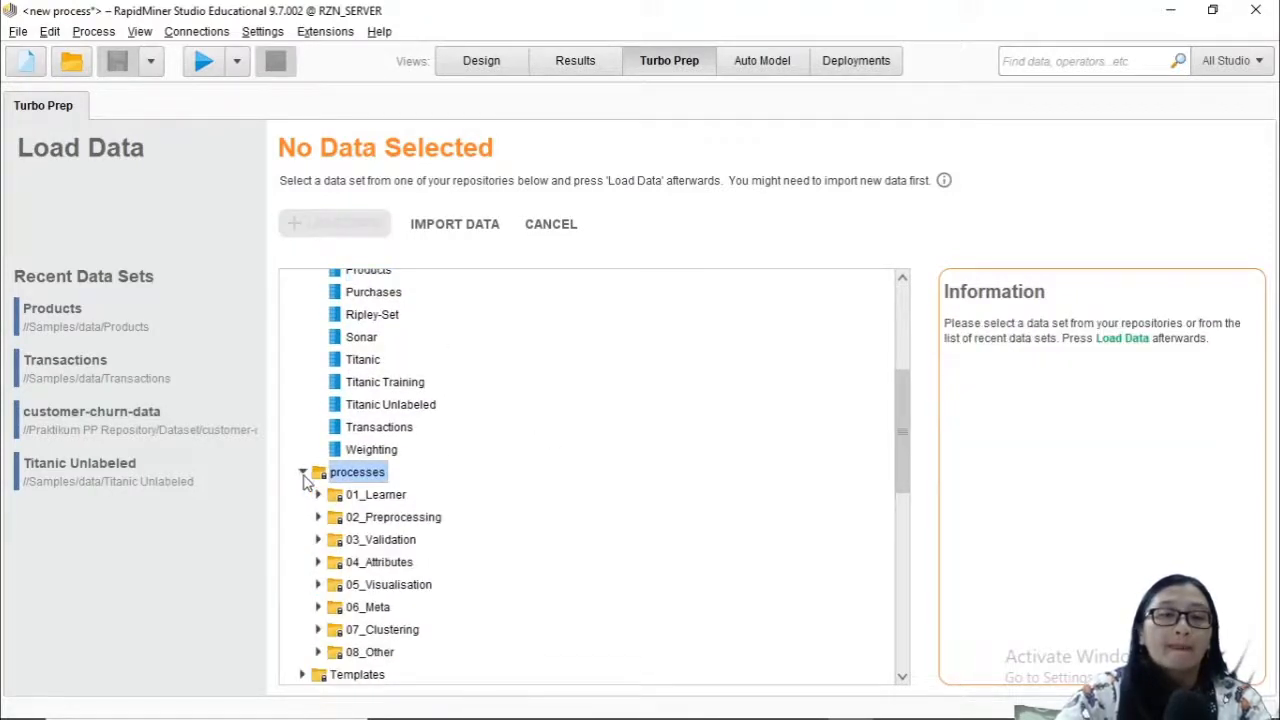
scroll(304, 480, down, 2)
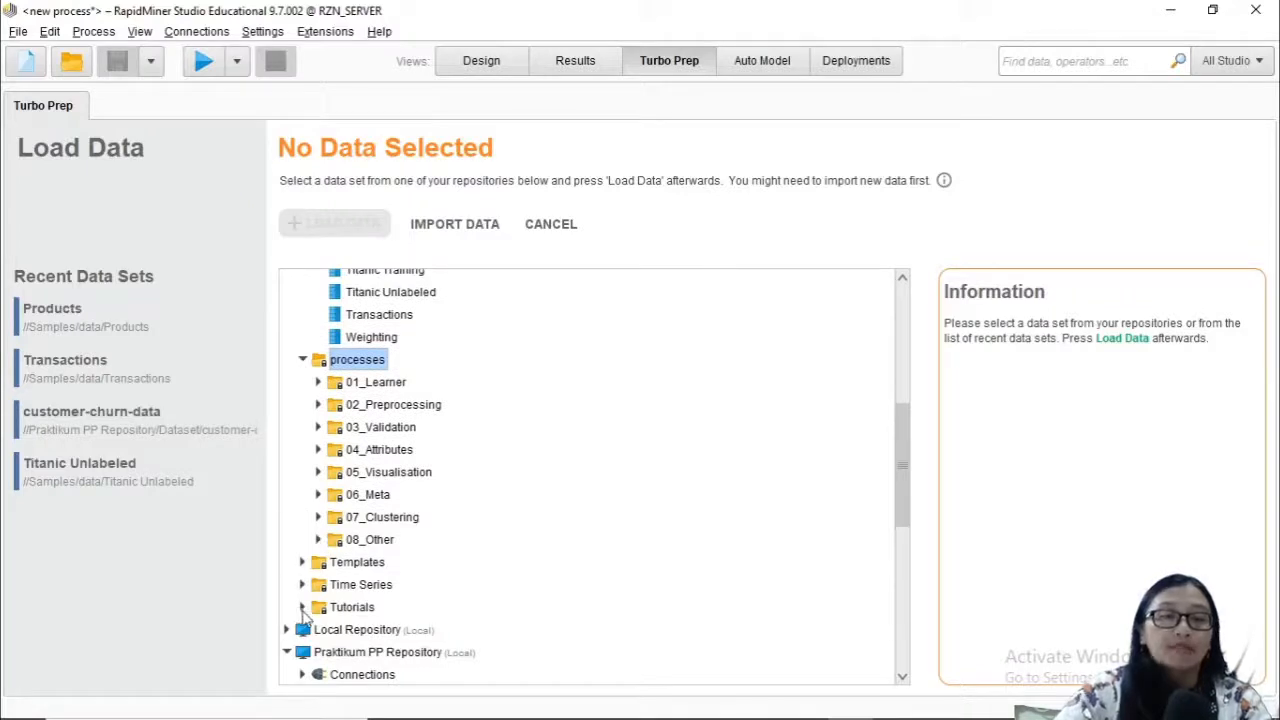
scroll(305, 615, down, 1)
click(302, 589)
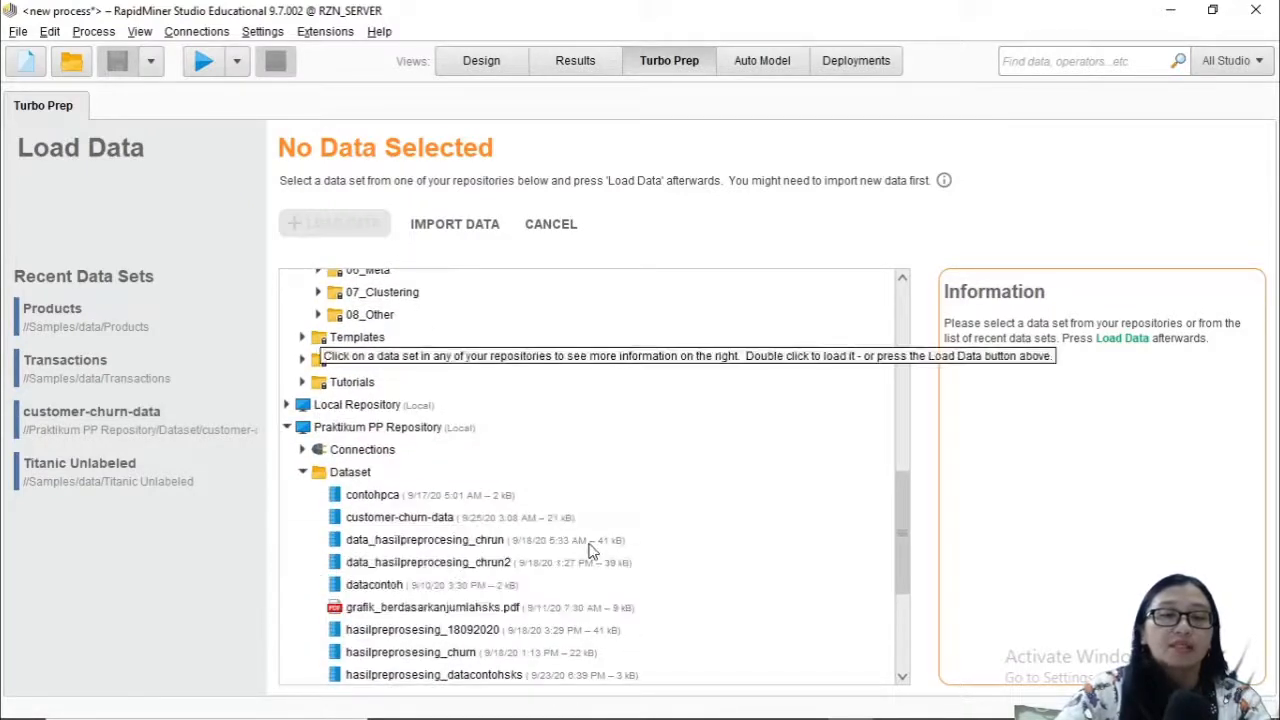
double_click(466, 520)
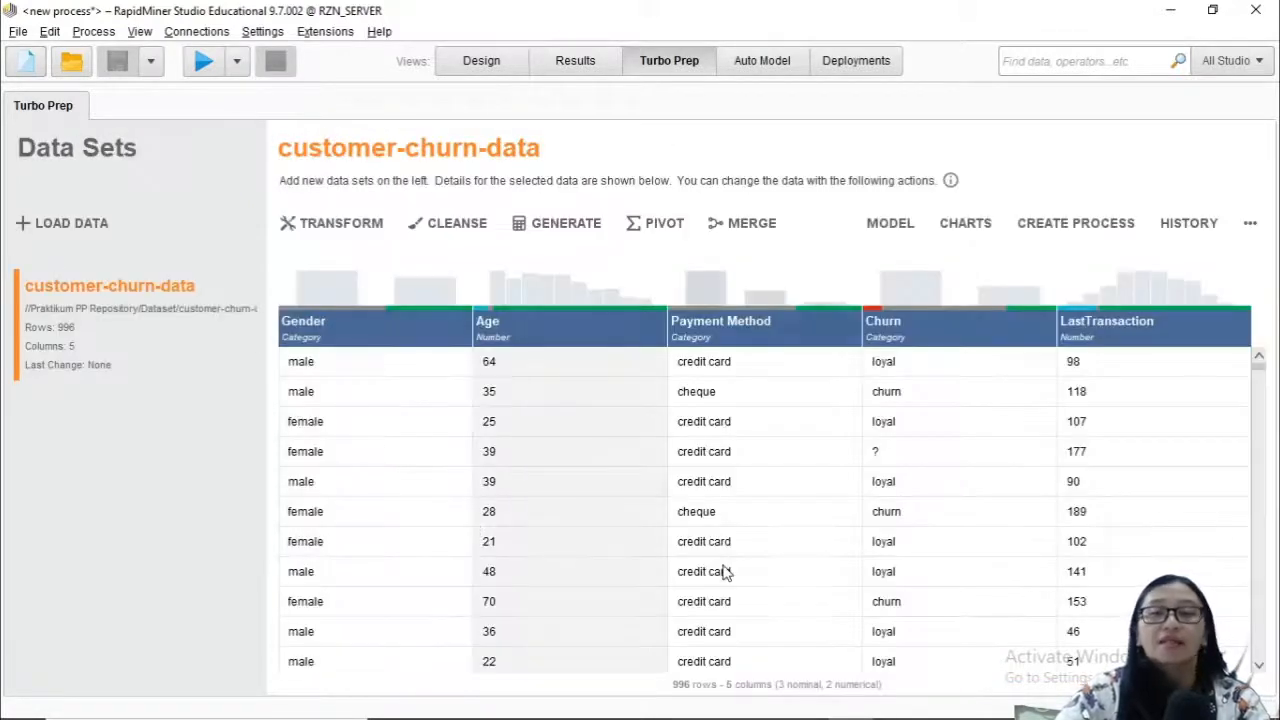
- Examine the rows of customer-churn-data for missing entries in the Churn column
scroll(979, 540, down, 2)
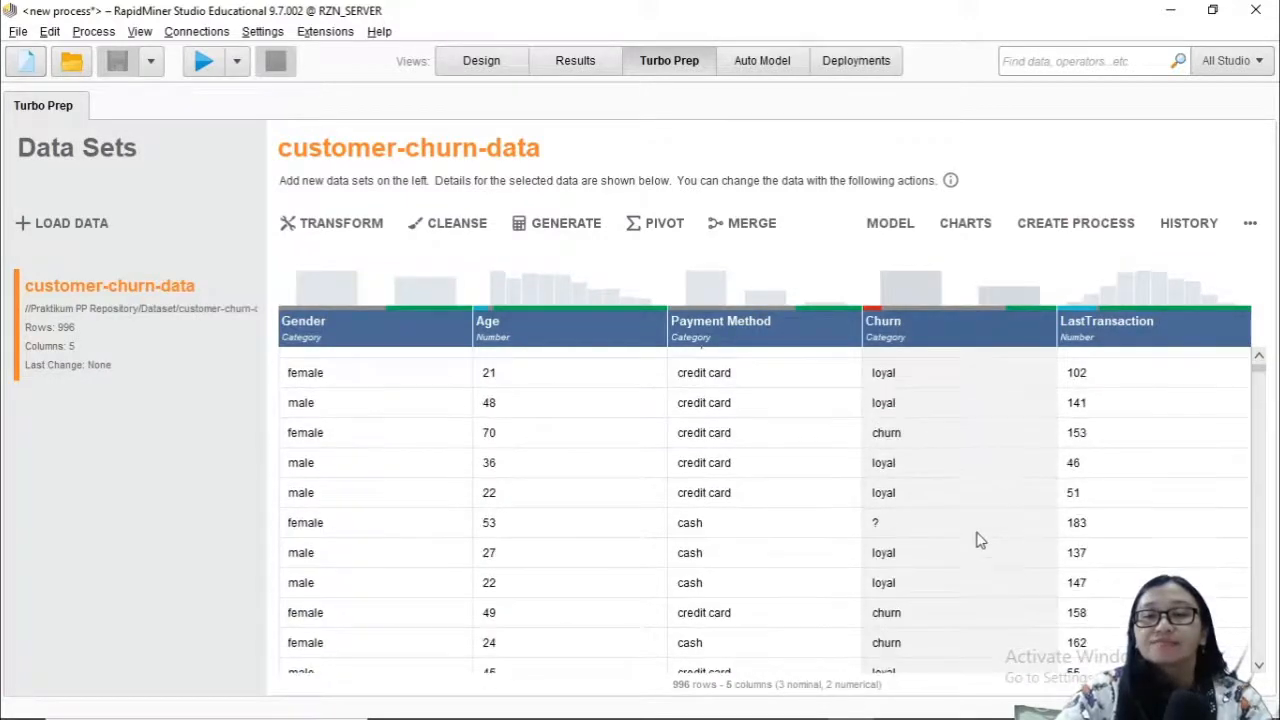
scroll(979, 540, down, 2)
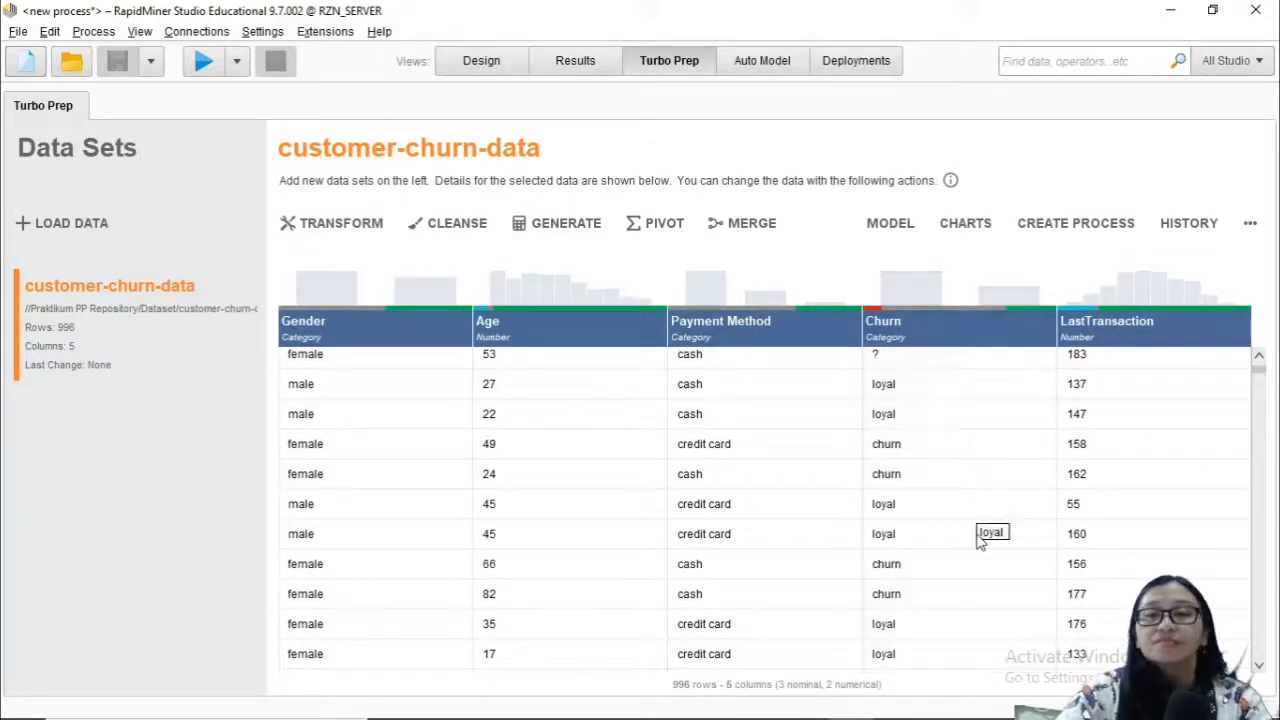
scroll(981, 540, down, 2)
scroll(917, 551, up, 2)
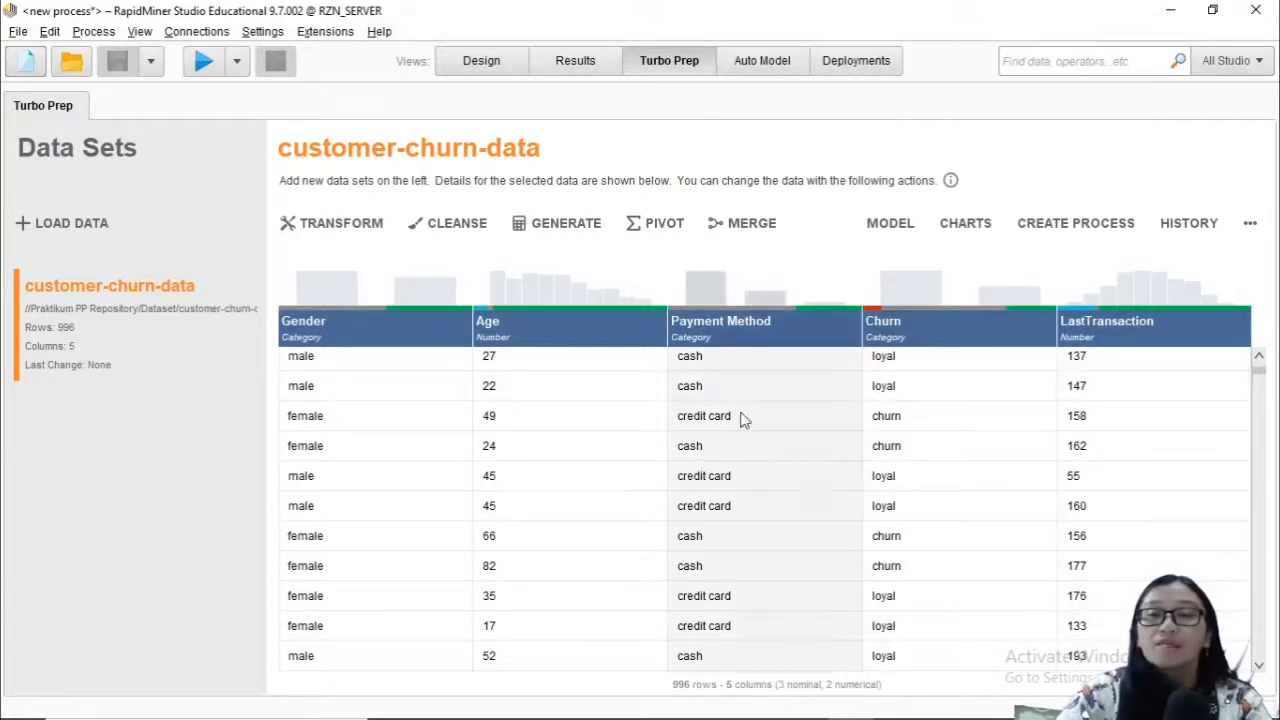
click(918, 324)
scroll(922, 463, down, 3)
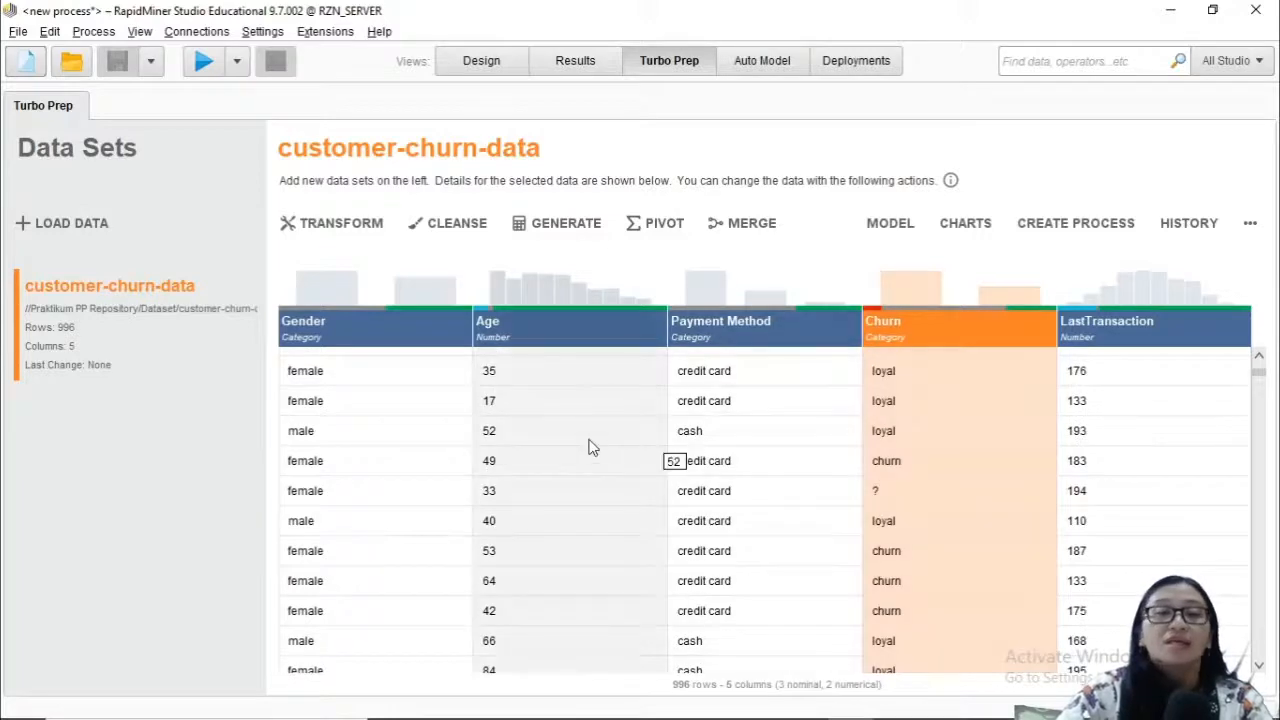
click(445, 224)
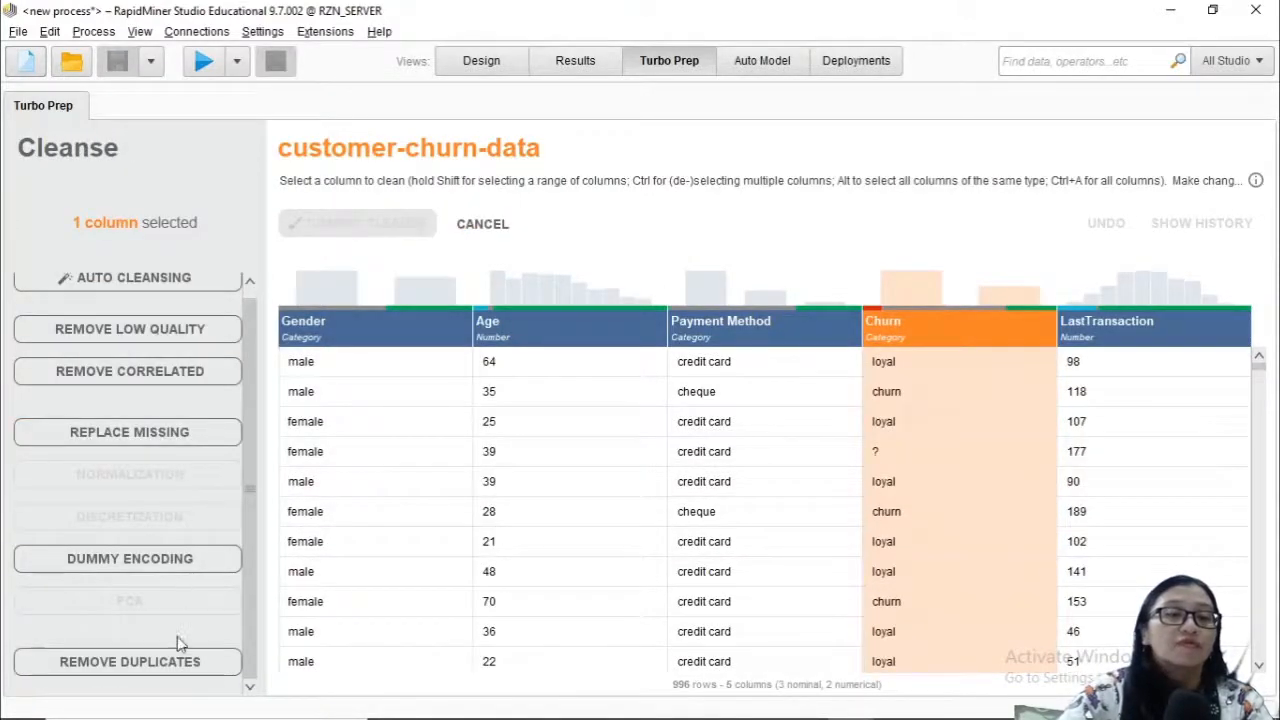
scroll(170, 546, up, 1)
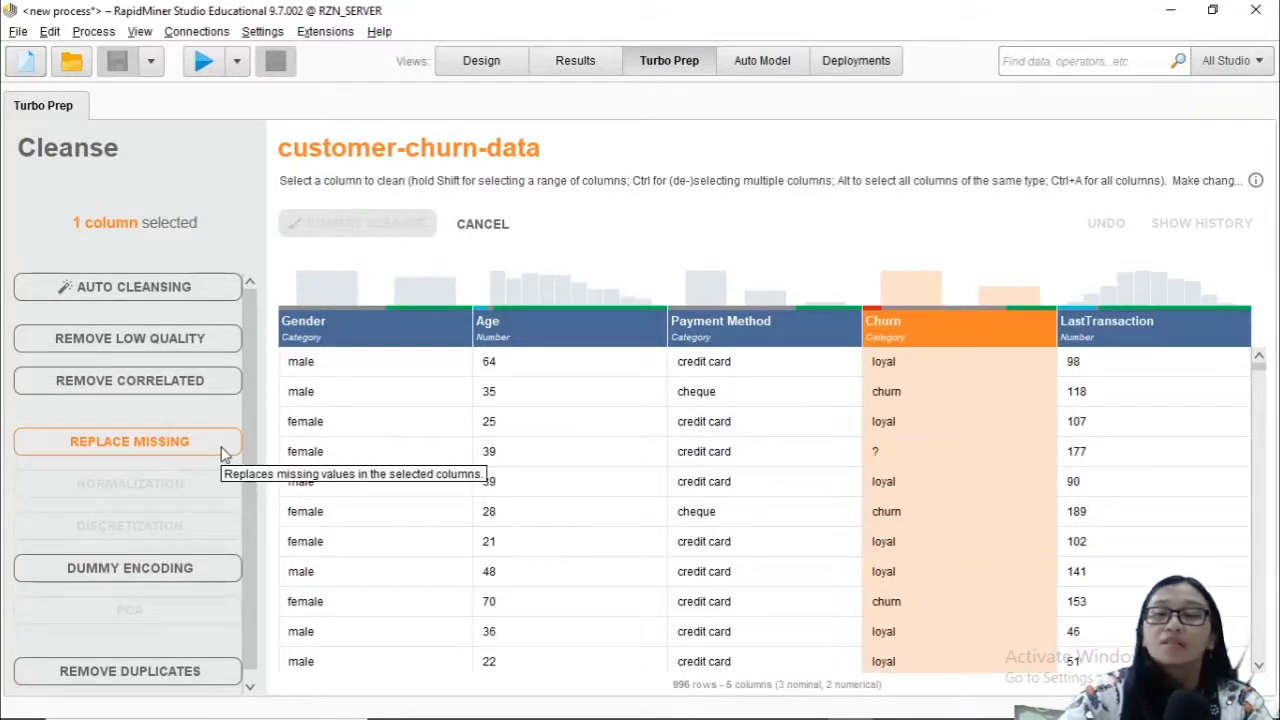
scroll(224, 458, down, 1)
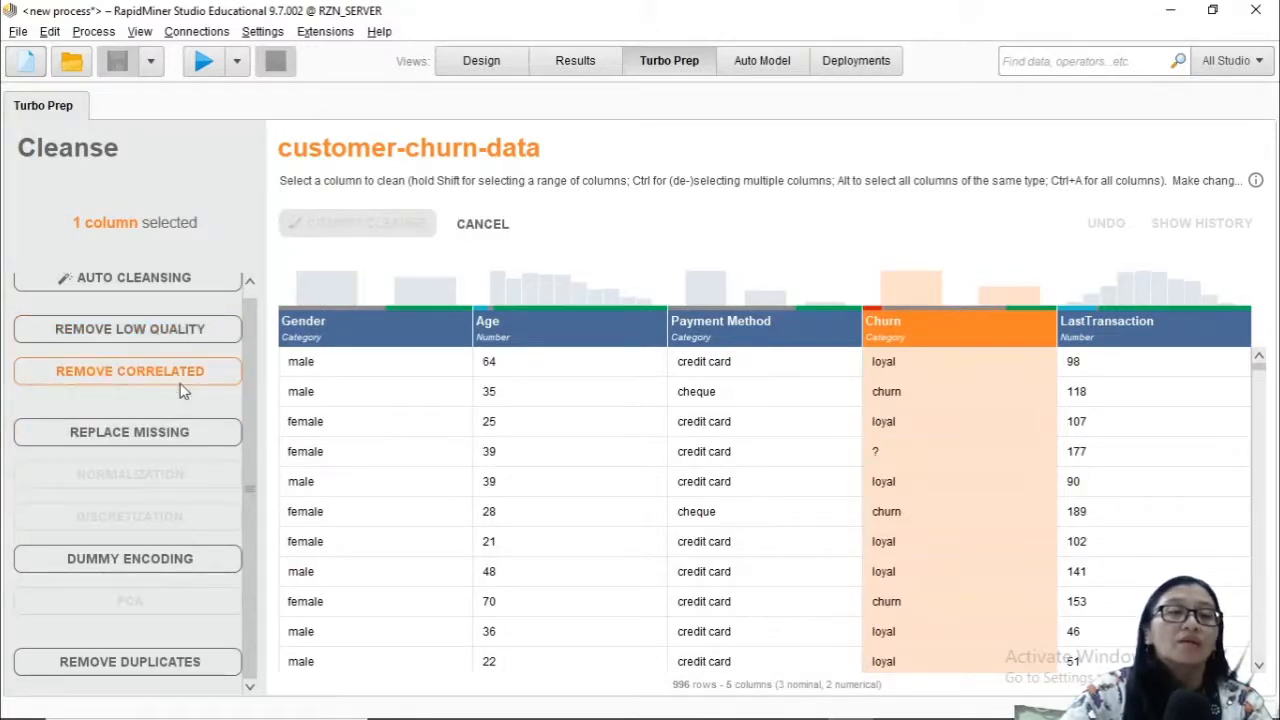
click(183, 441)
click(219, 478)
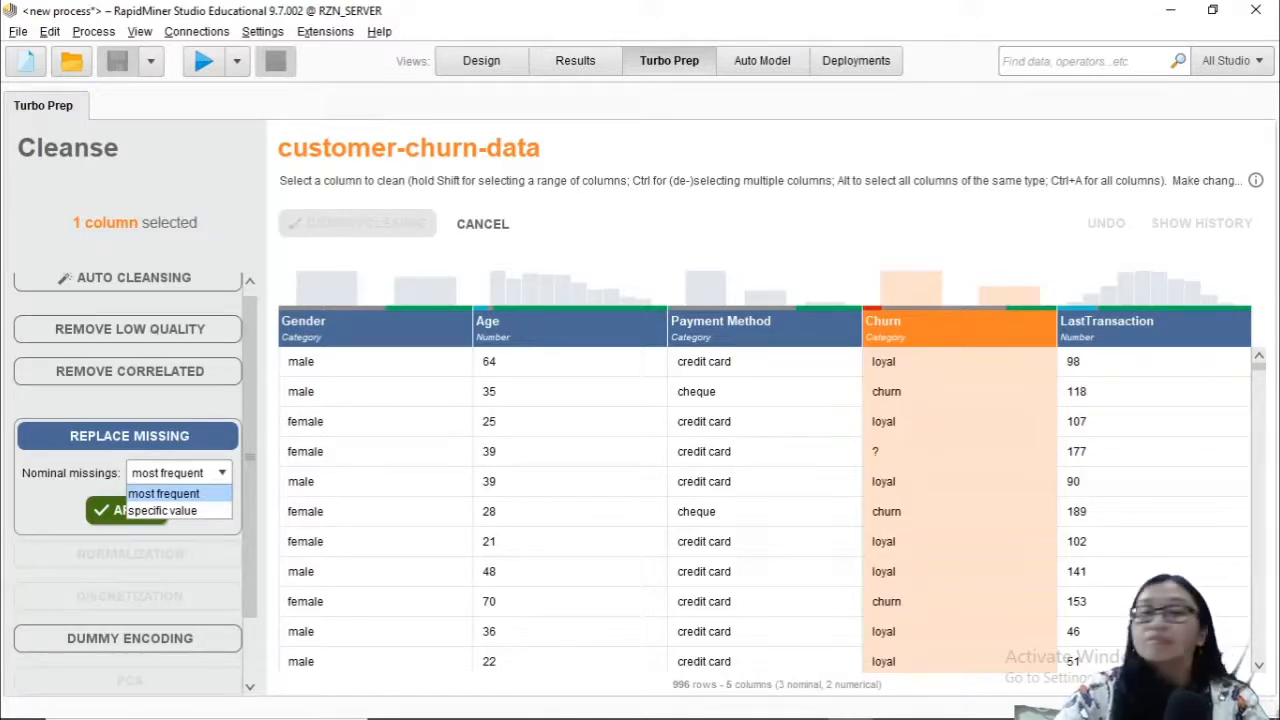
click(460, 225)
click(458, 226)
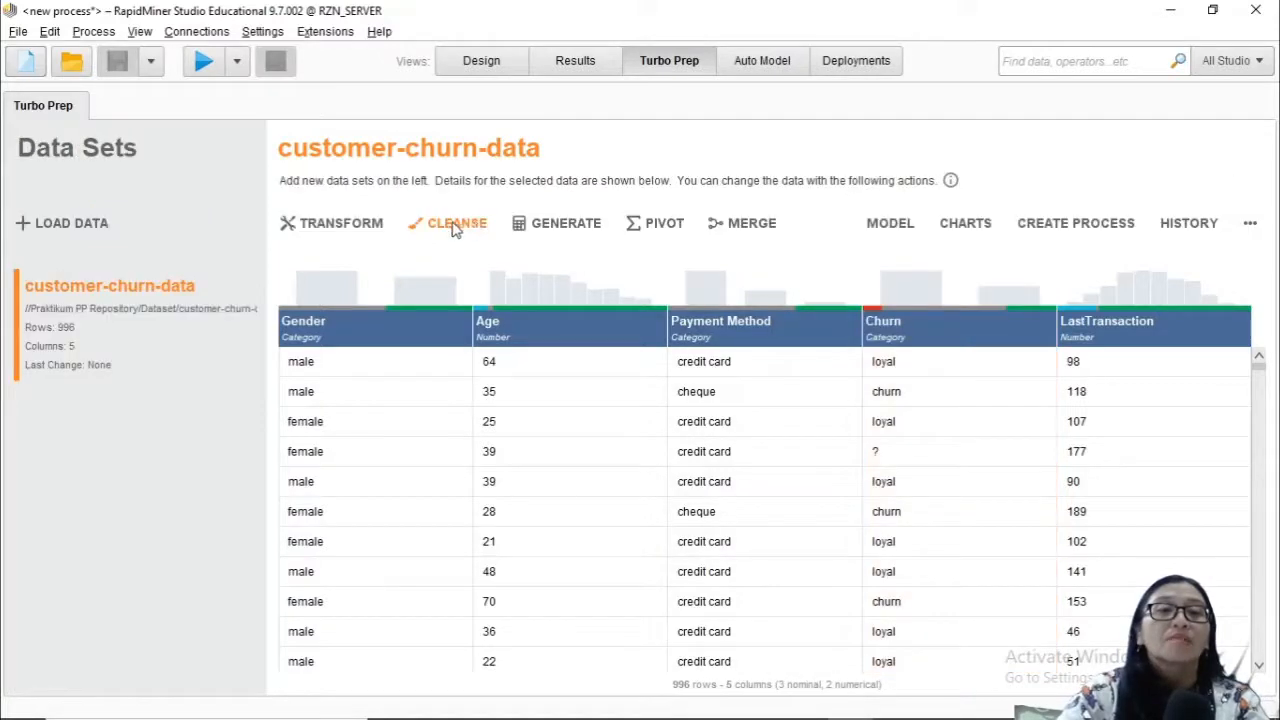
- Filter the data to rows where Churn is not missing and commit the transformation
click(341, 226)
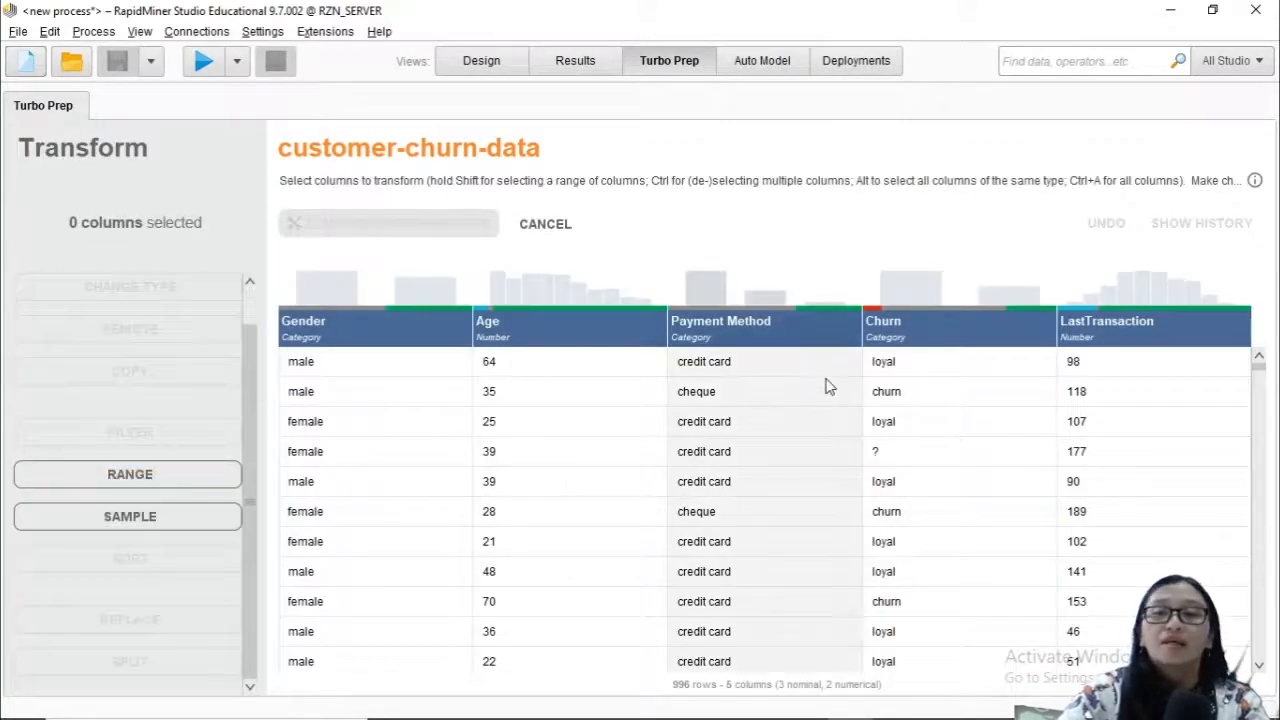
click(930, 323)
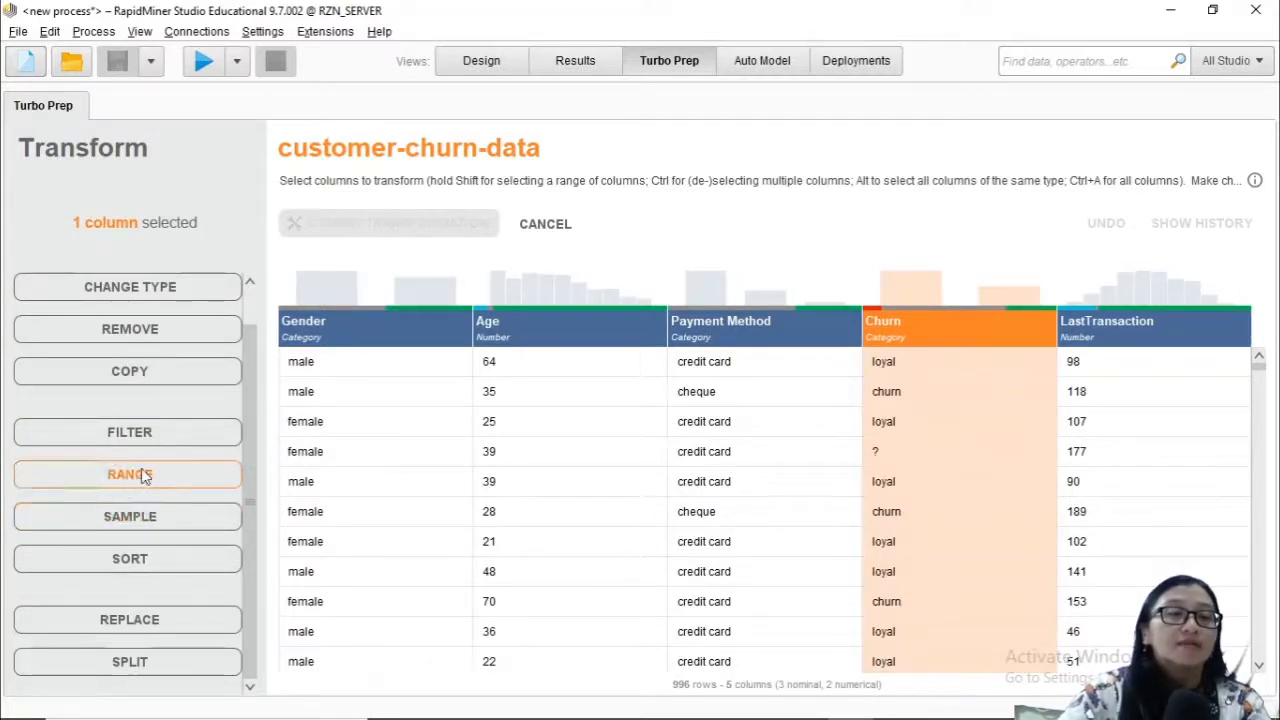
click(180, 446)
click(214, 470)
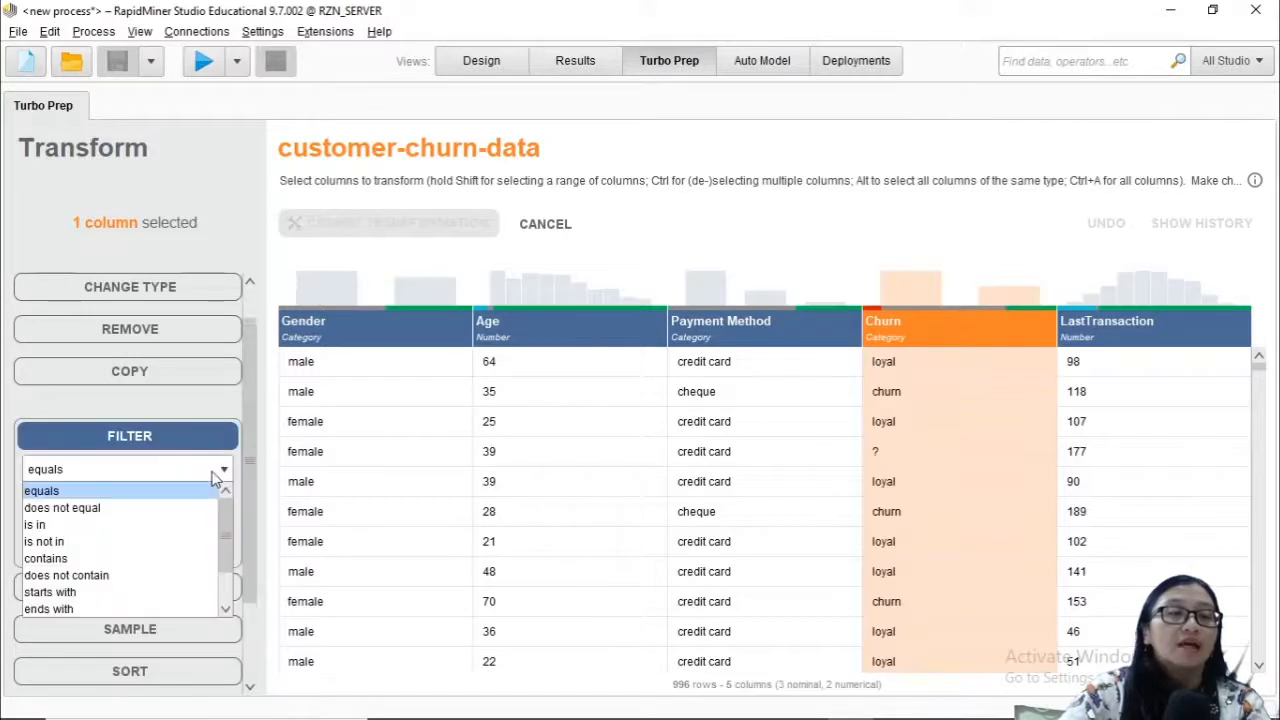
scroll(226, 530, down, 1)
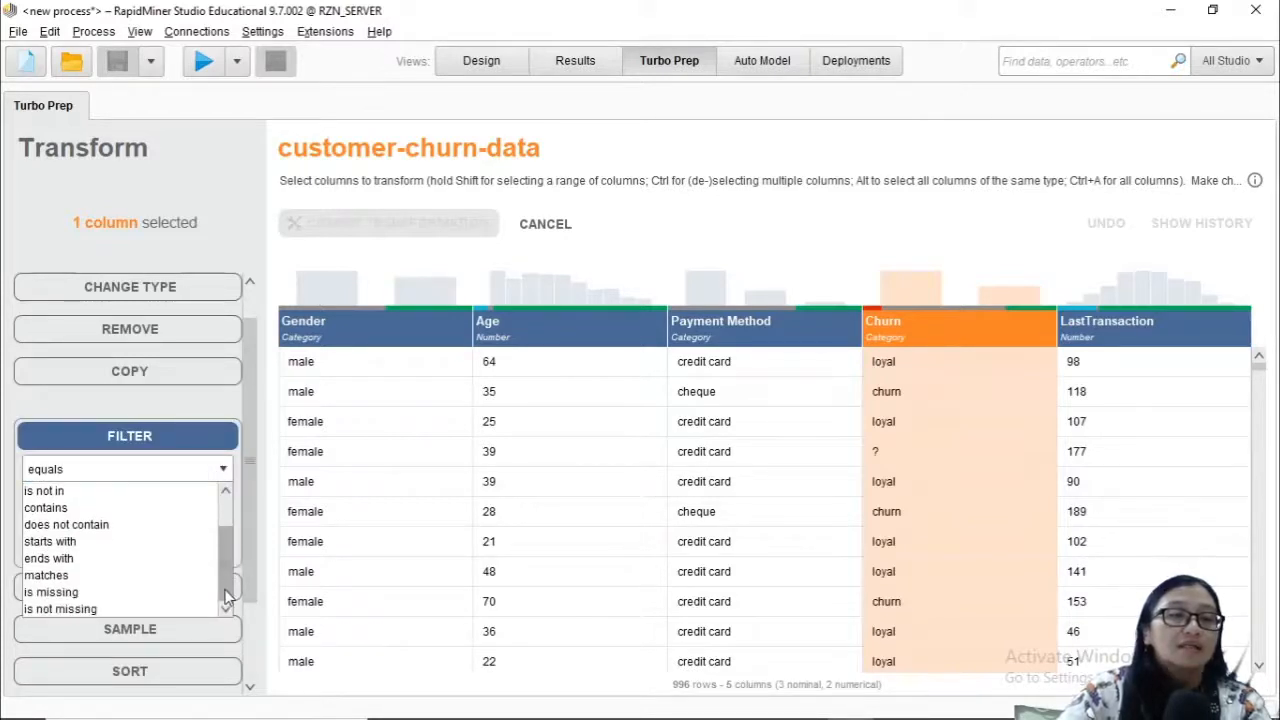
click(127, 607)
click(131, 511)
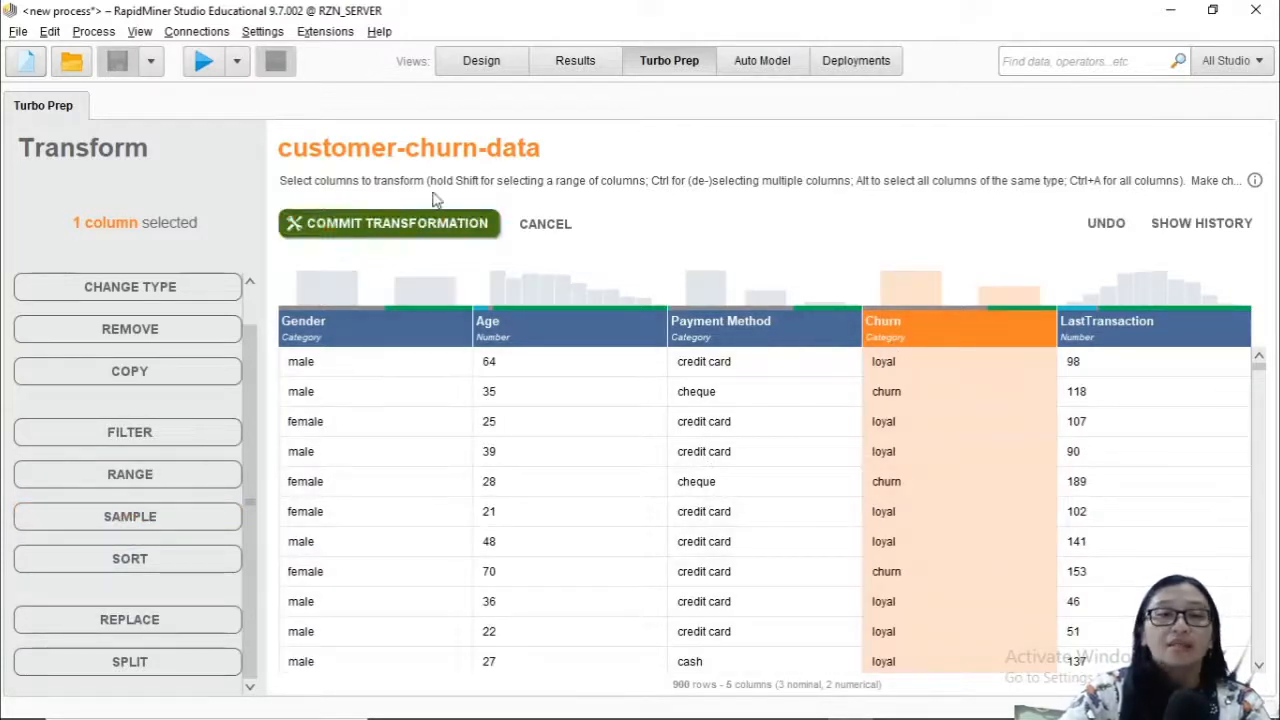
click(435, 238)
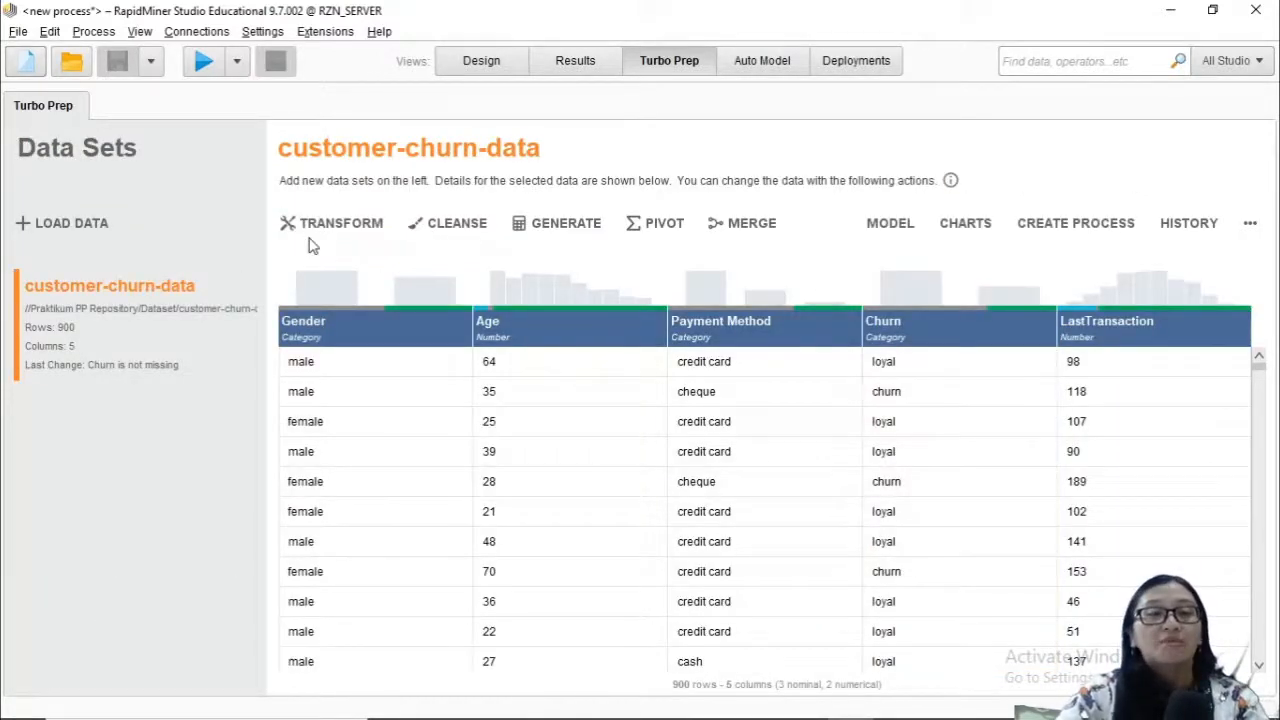
click(366, 234)
click(528, 225)
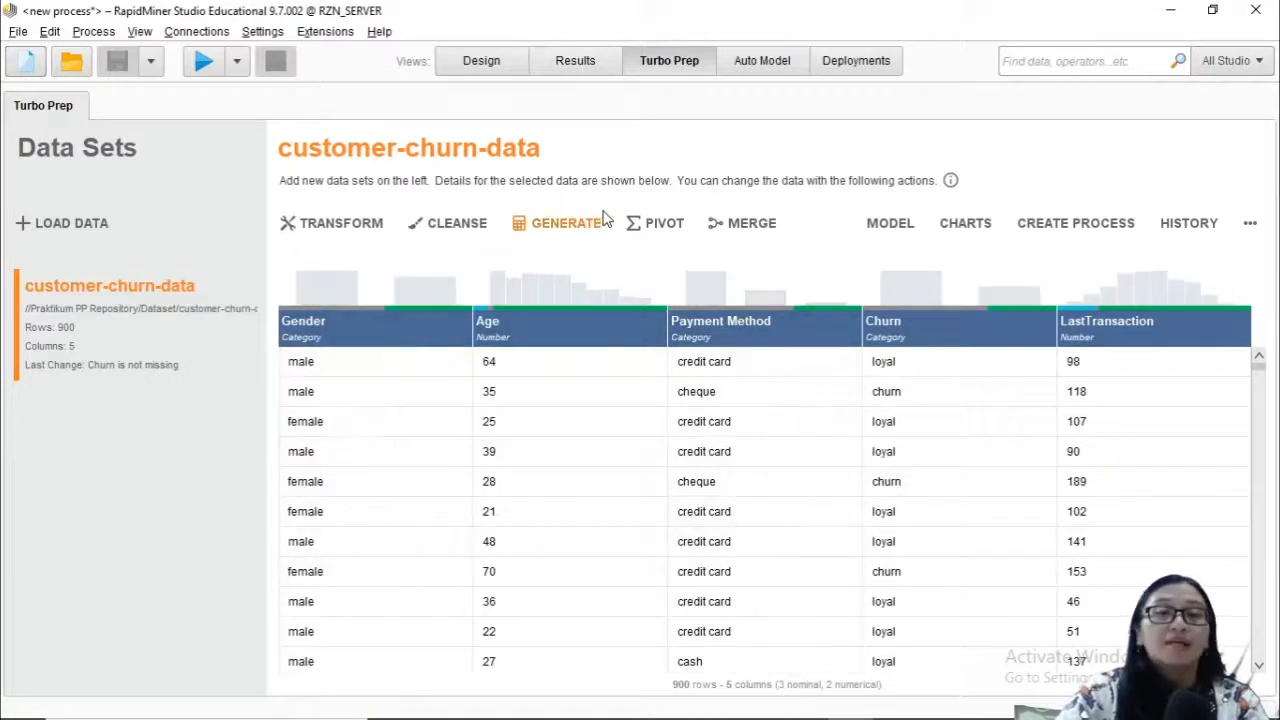
- Start a pivot table on customer-churn-data and group its rows by Churn and Payment Method
click(652, 230)
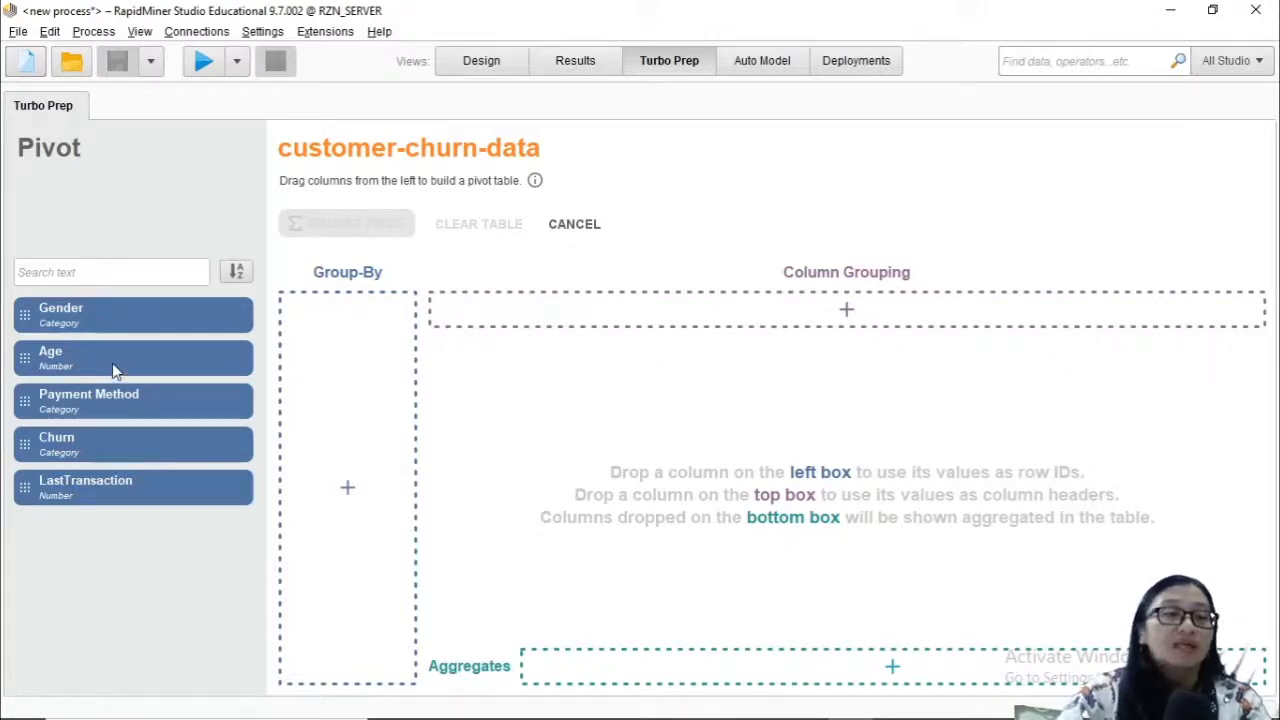
drag(52, 447, 323, 309)
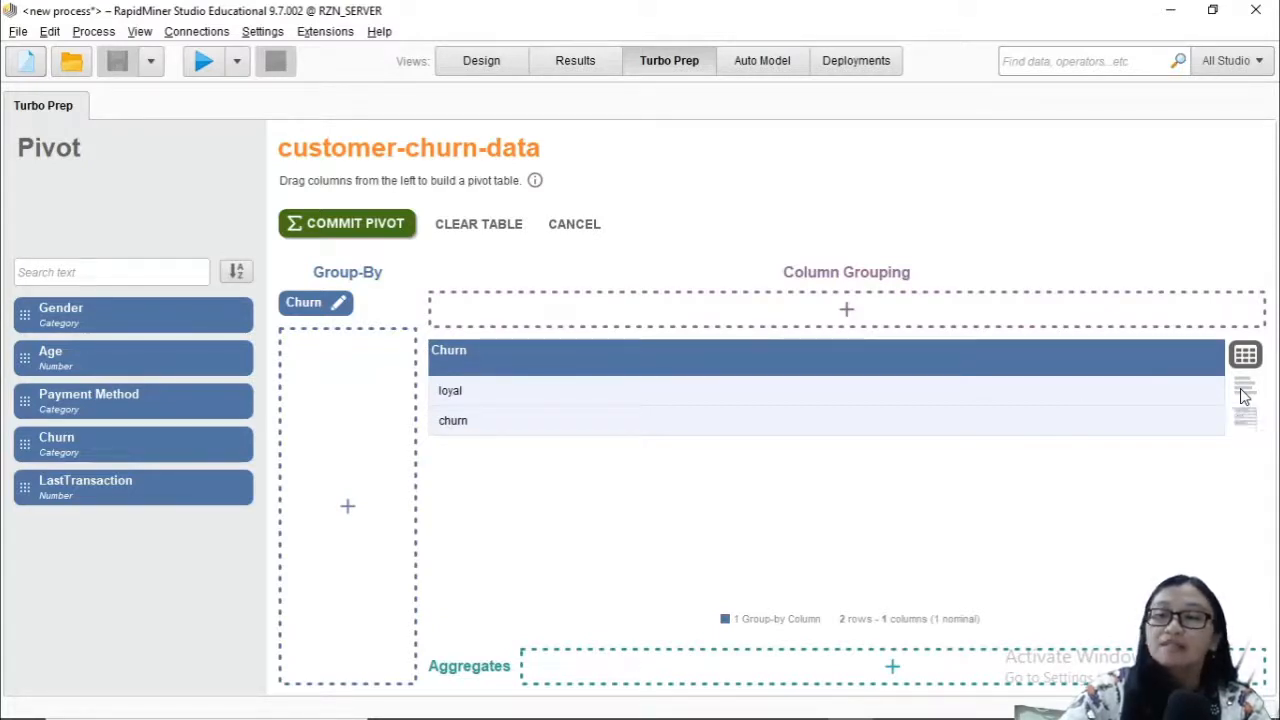
drag(171, 405, 338, 364)
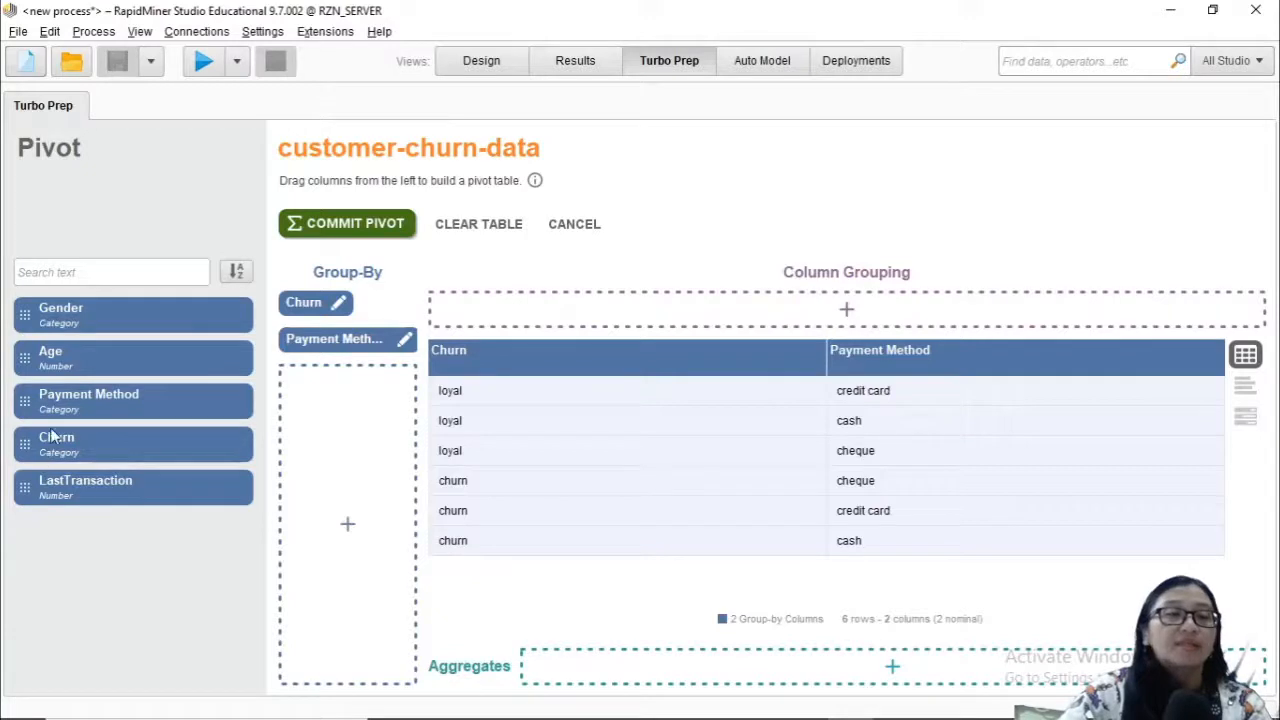
- Add the average of Age, the average of LastTransaction and the count of Churn as pivot aggregates
drag(112, 368, 542, 664)
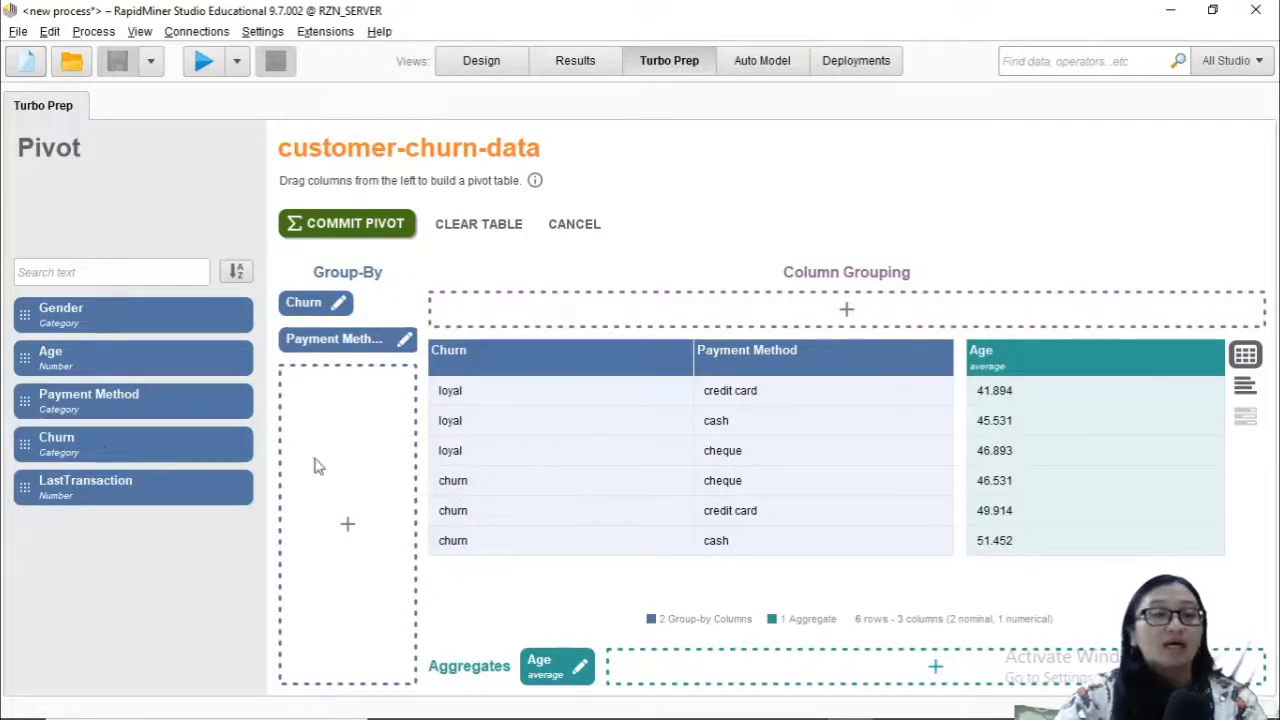
drag(87, 498, 659, 672)
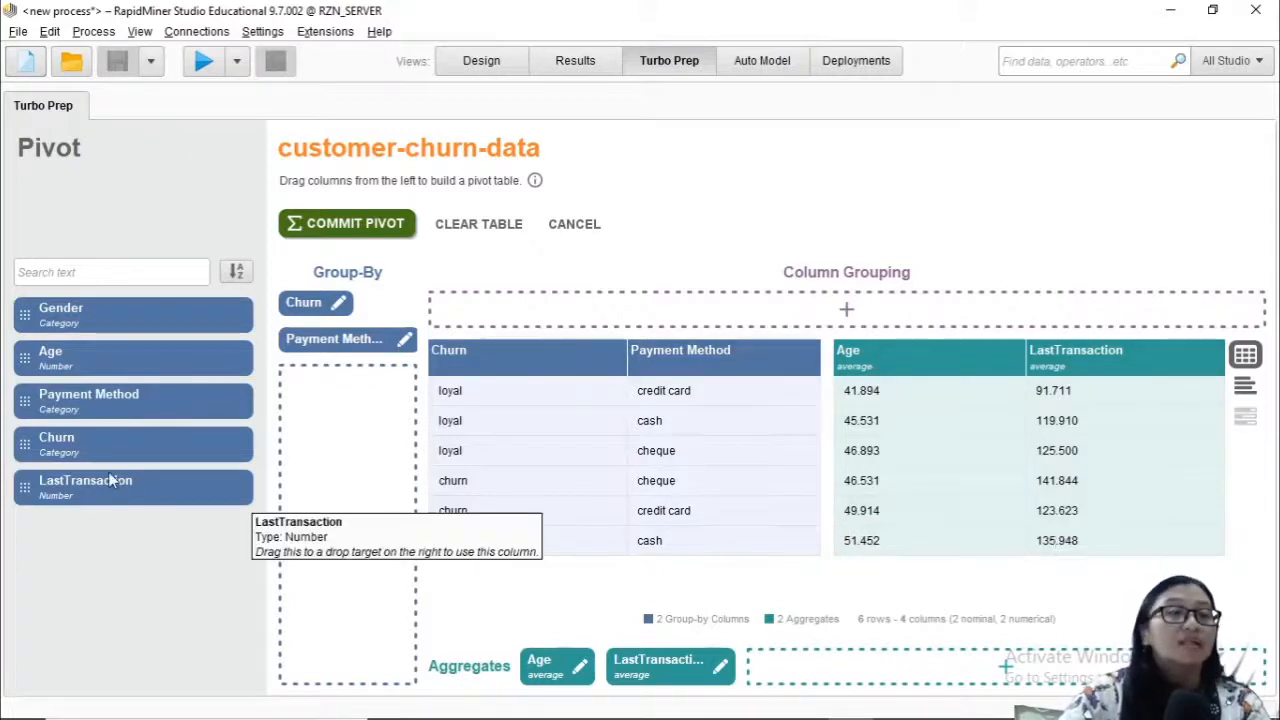
drag(107, 458, 775, 668)
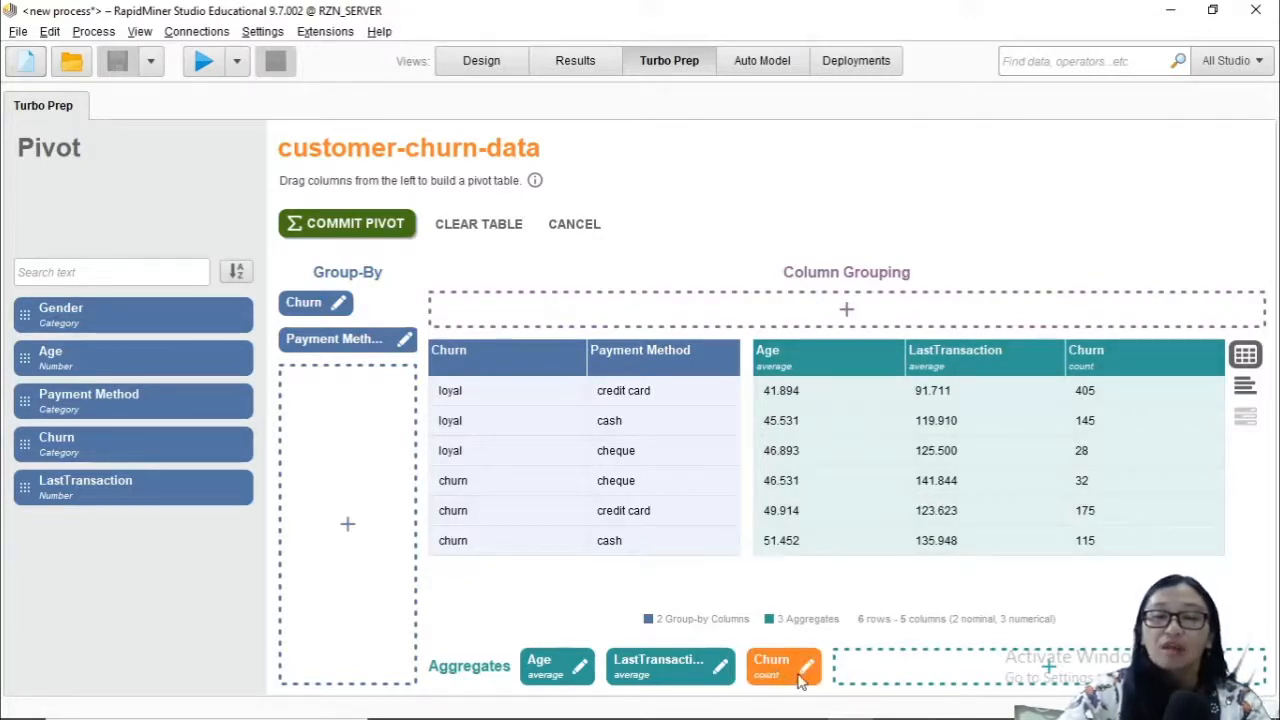
- Review the aggregation functions offered for Age and Churn, and inspect the pivot as a bar chart
click(580, 667)
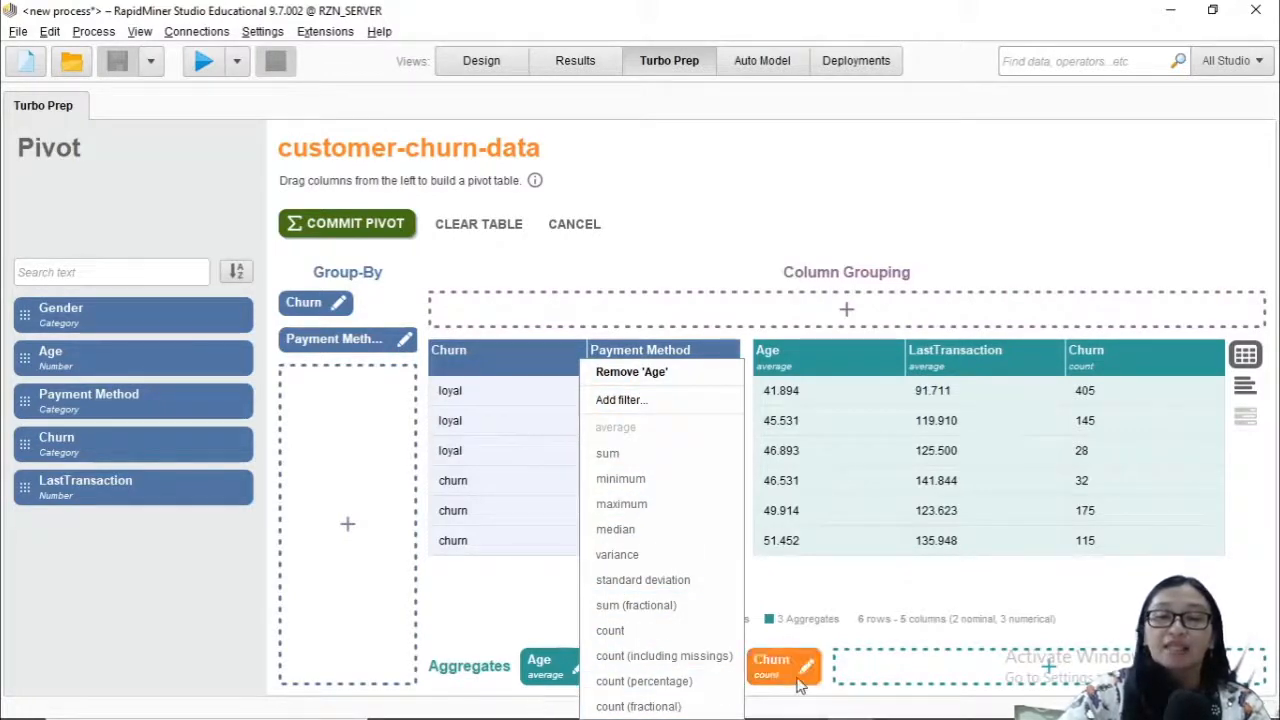
click(1100, 581)
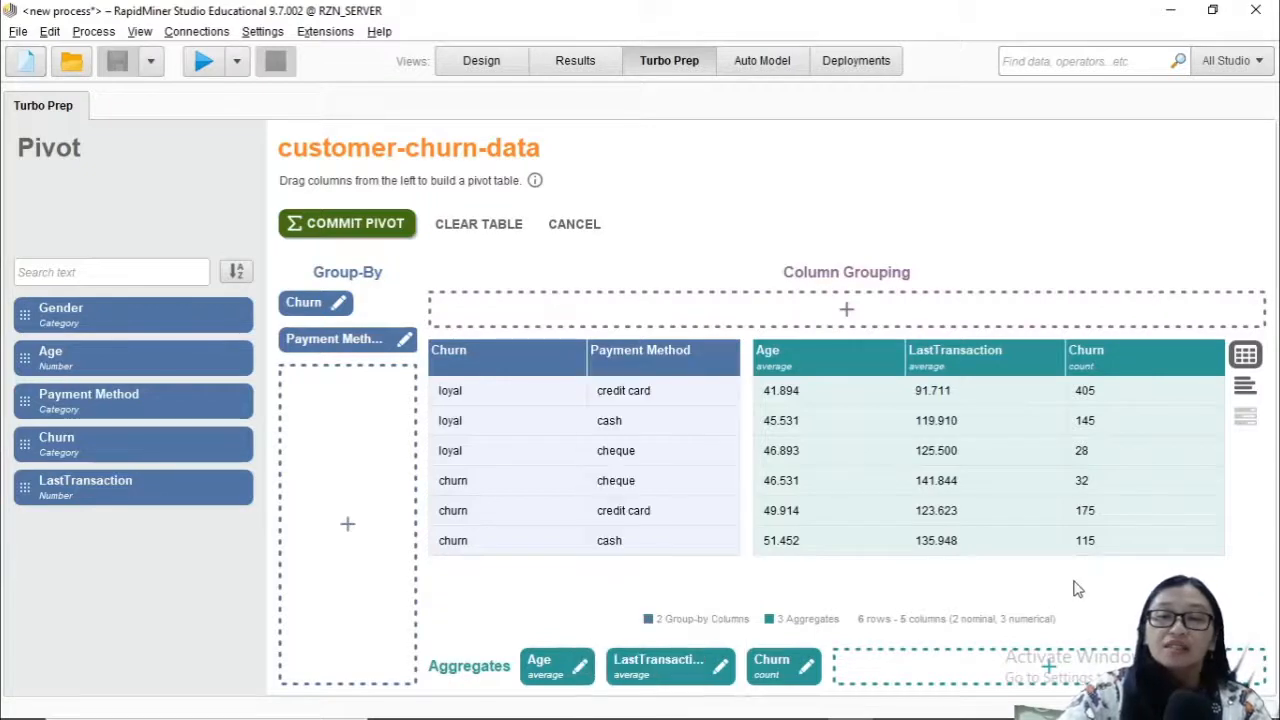
click(766, 676)
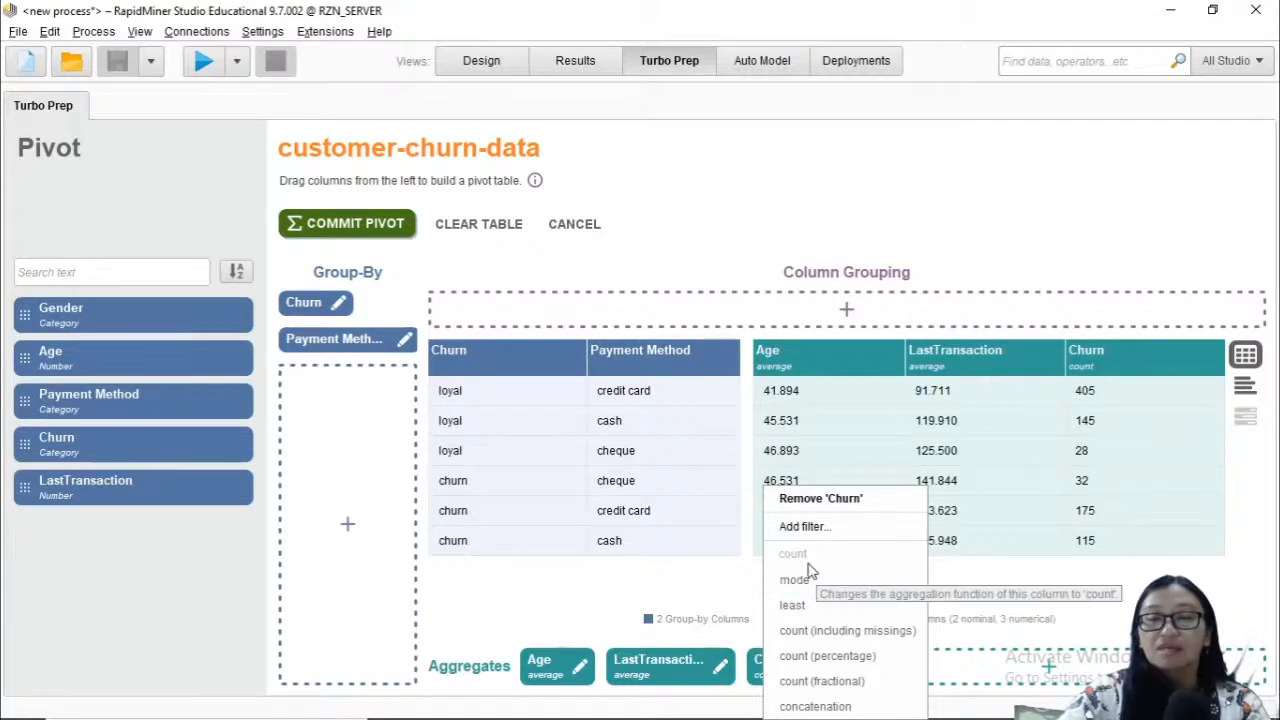
click(993, 607)
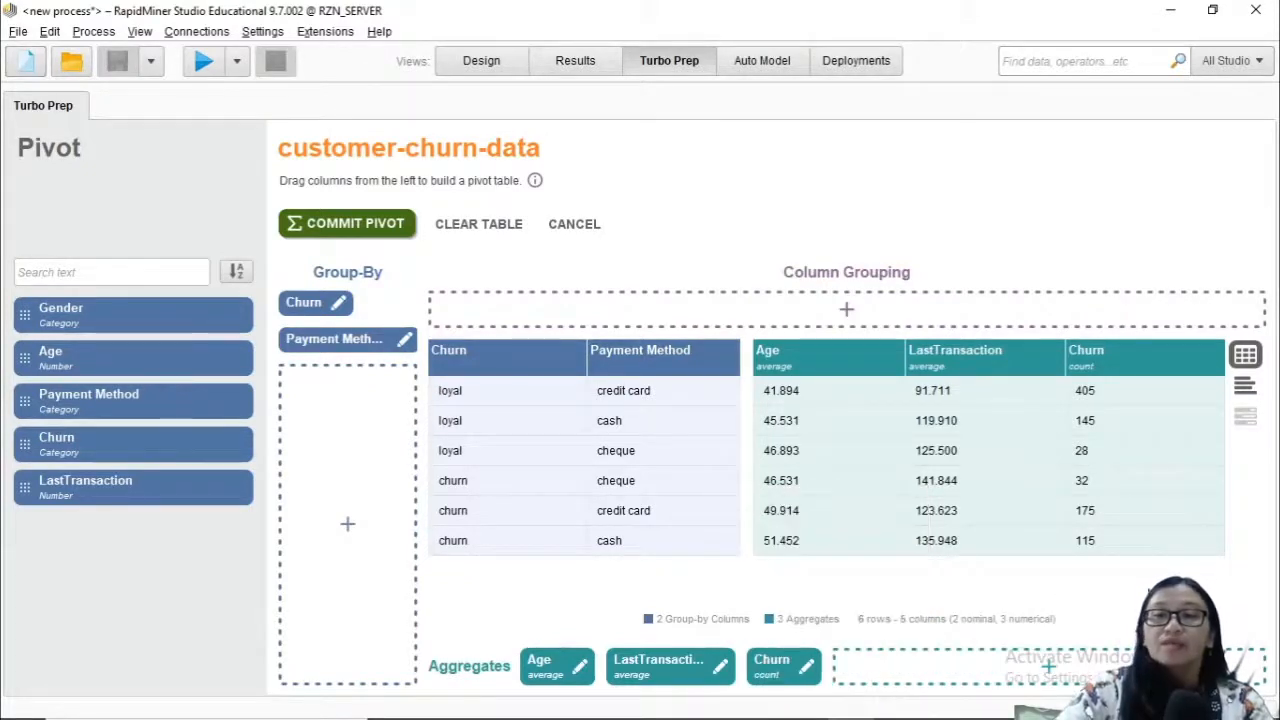
click(1245, 386)
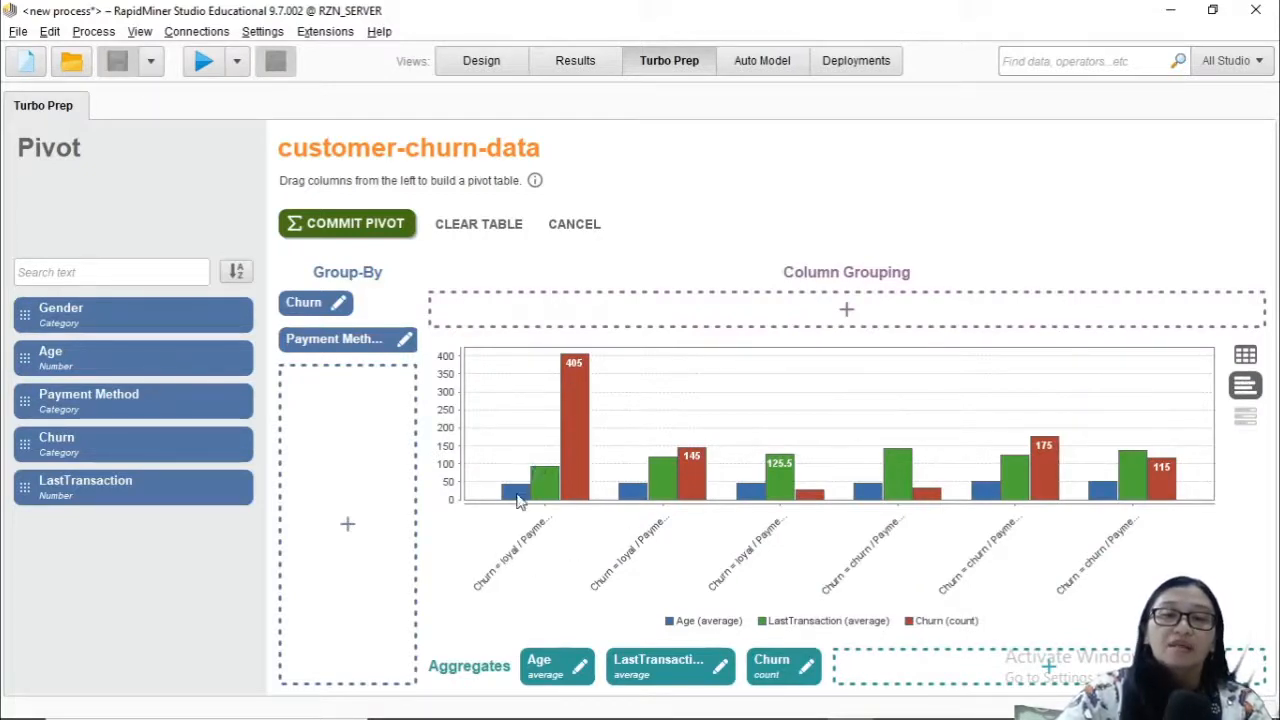
mouse_move(518, 500)
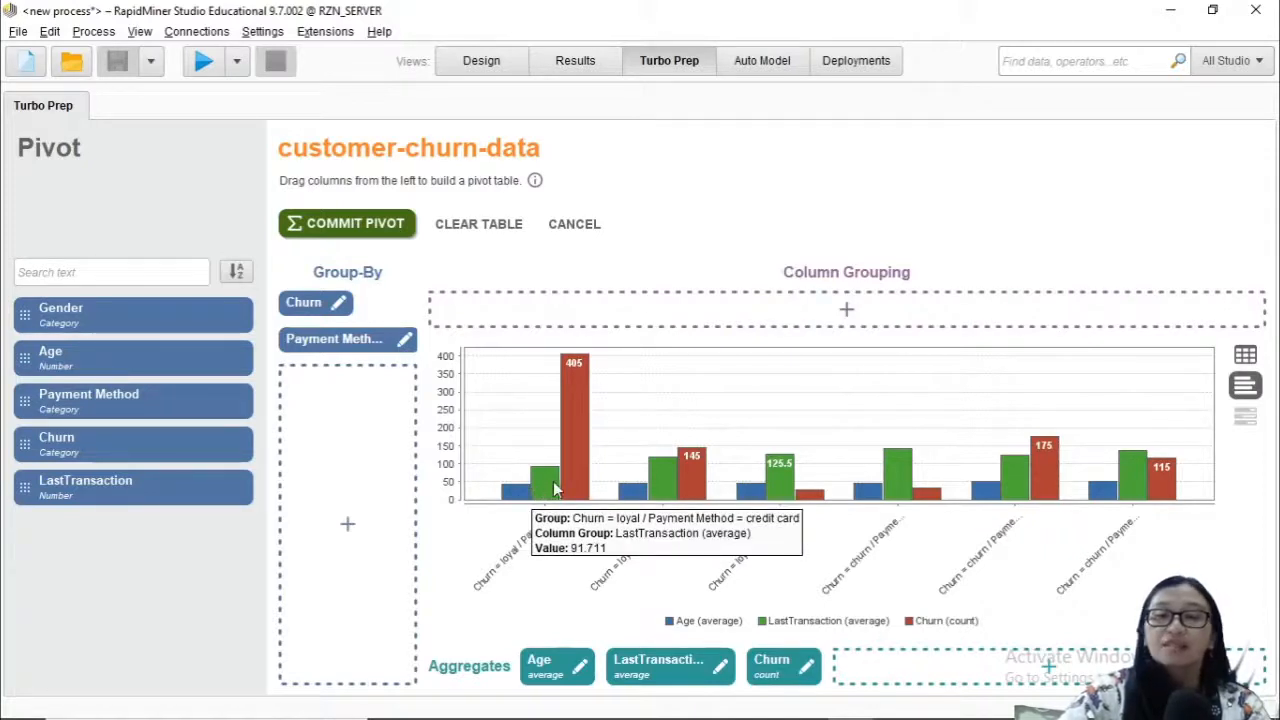
- Display the pivot as a table, try Age as its column grouping, and remove that grouping again
mouse_move(575, 472)
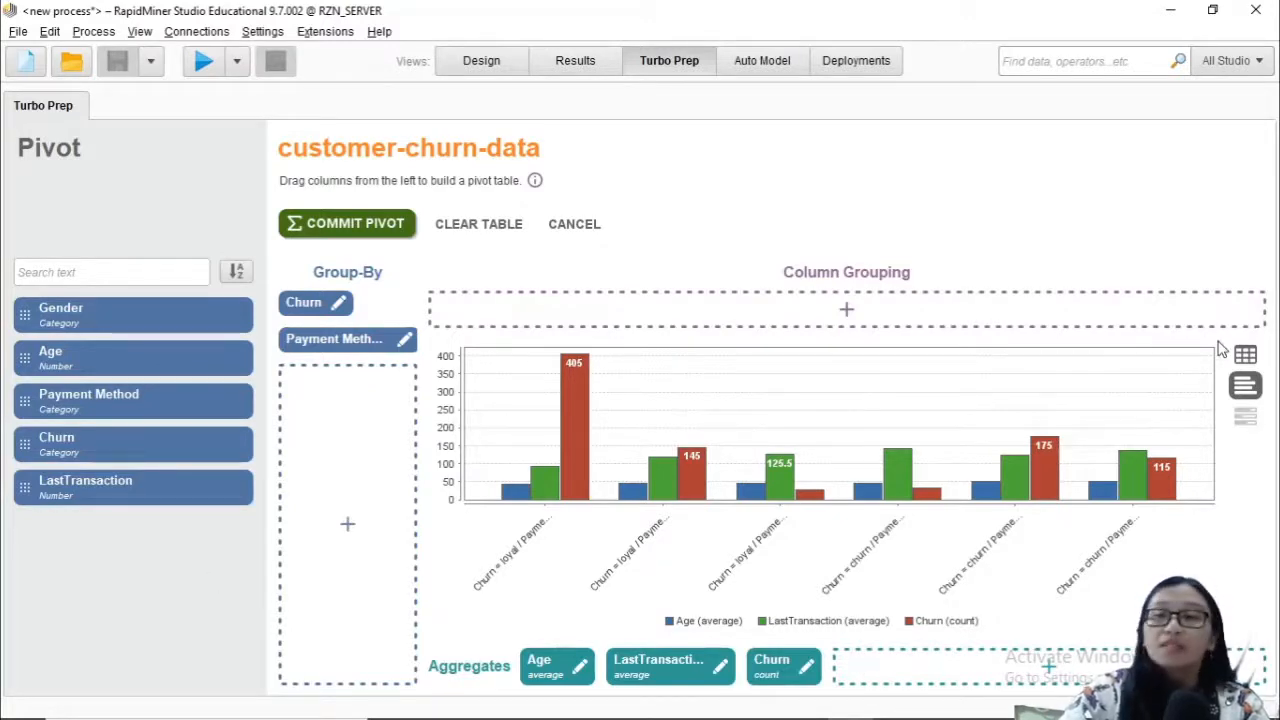
click(1245, 355)
drag(186, 351, 530, 316)
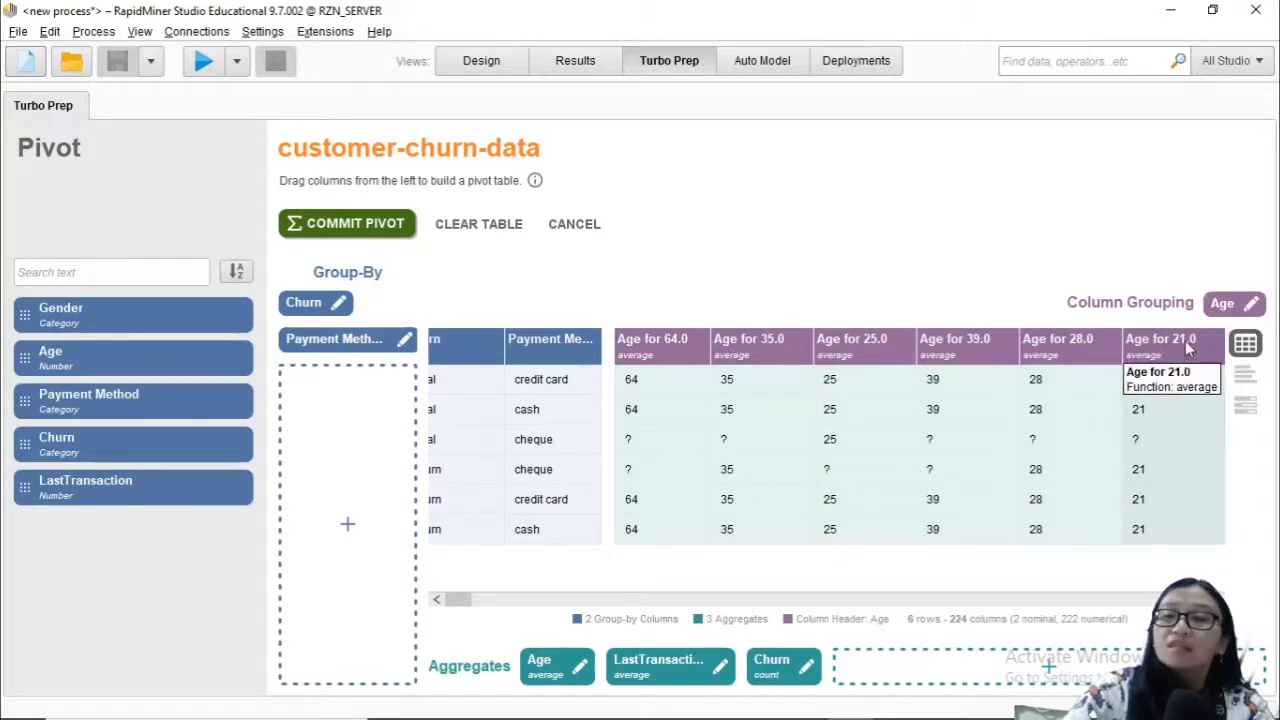
click(1222, 304)
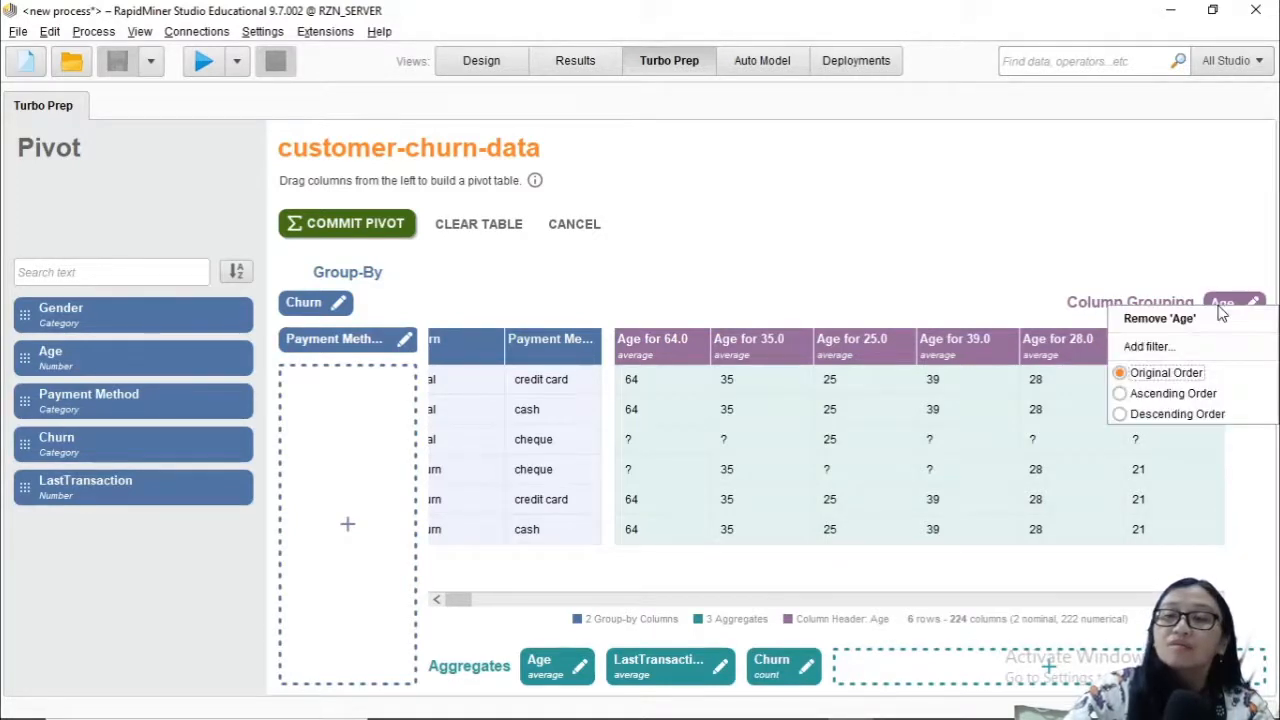
click(1097, 315)
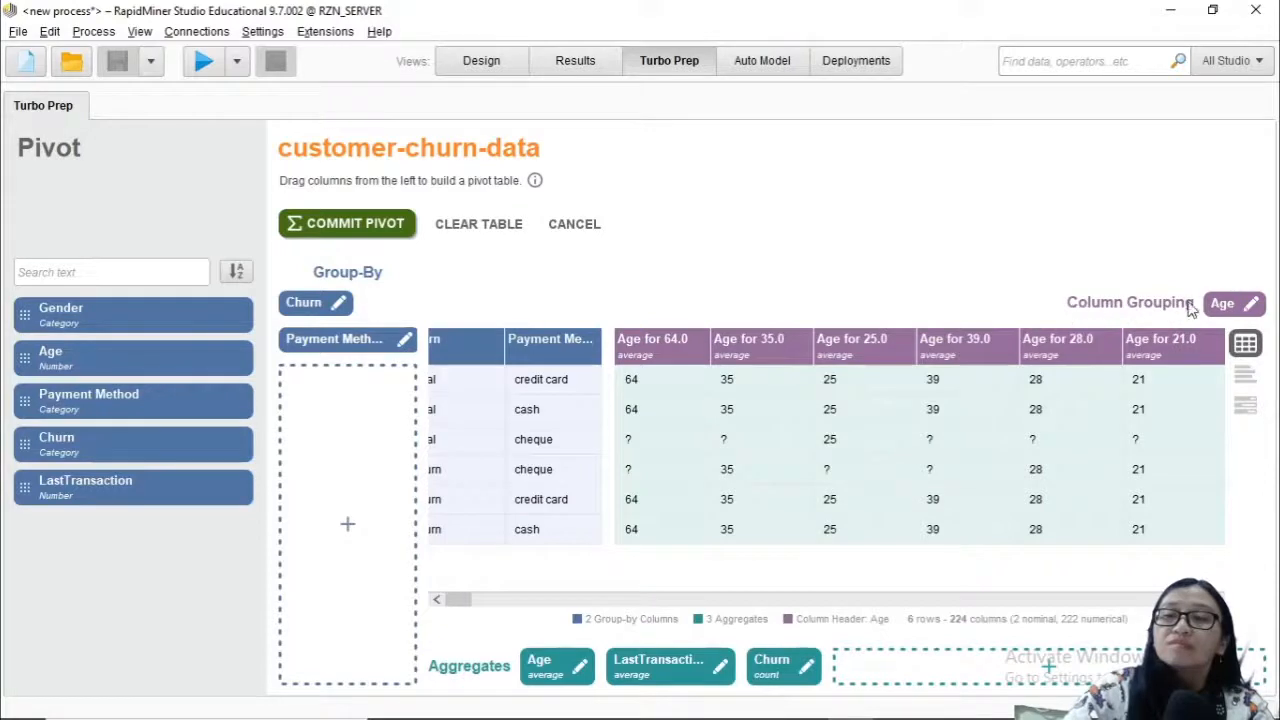
click(1222, 304)
click(1160, 316)
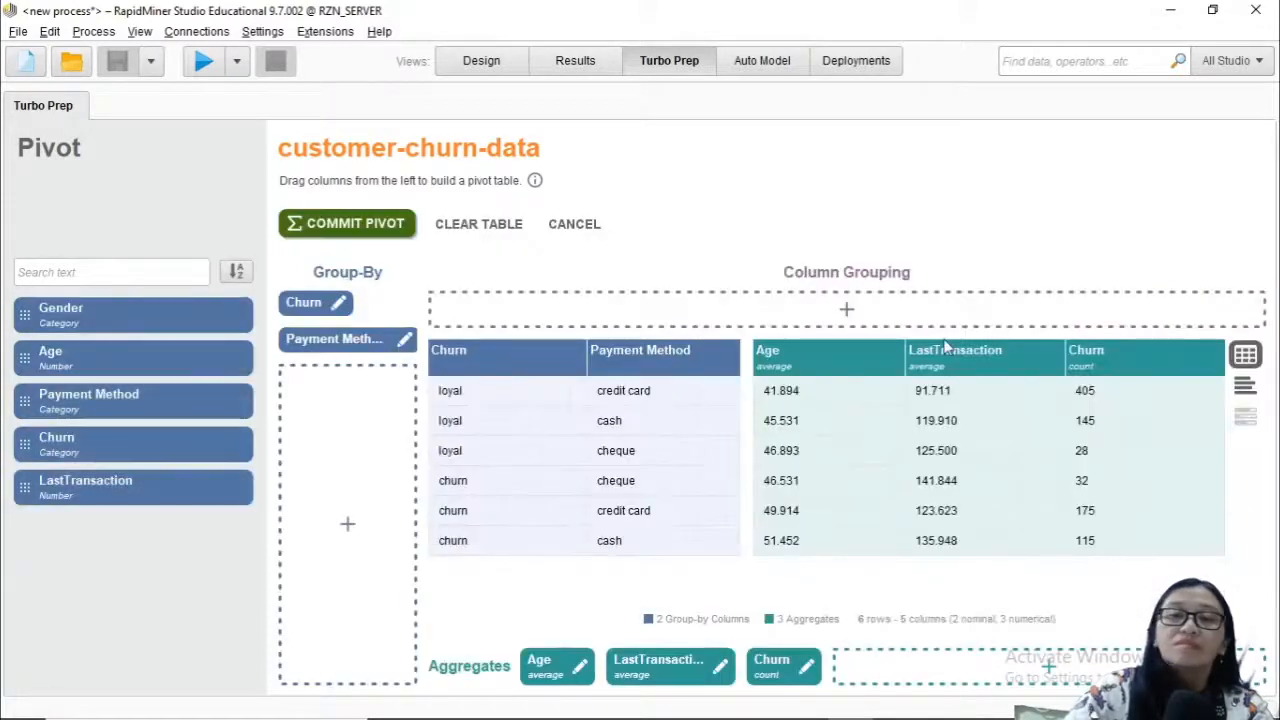
- Group the pivot's columns by Gender and slightly widen the male Churn count column
drag(99, 319, 497, 320)
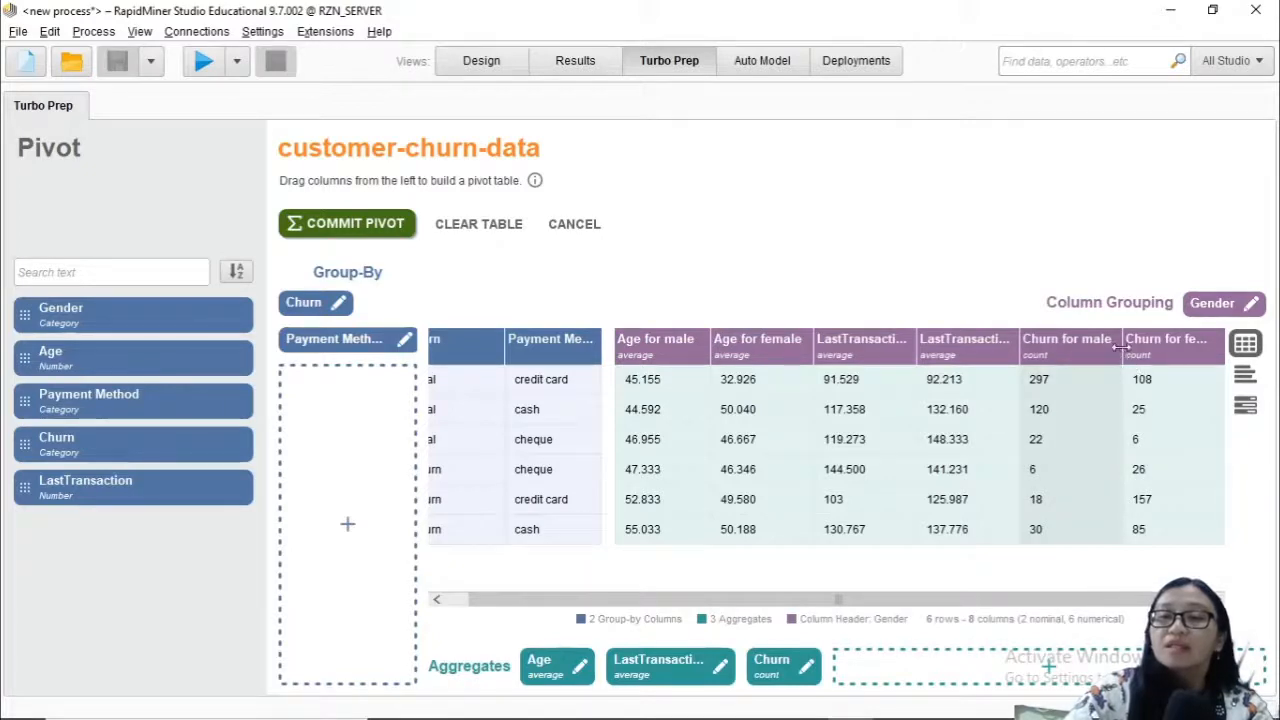
drag(1120, 346, 1130, 350)
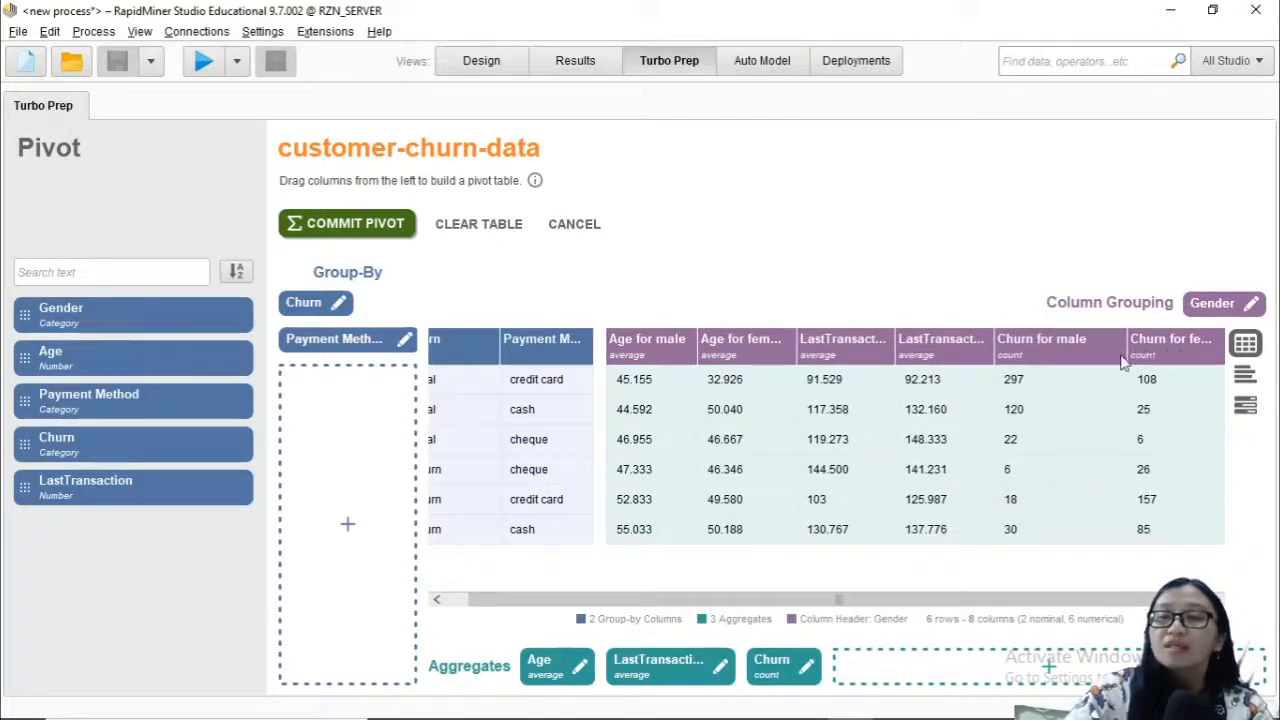
right_click(1150, 358)
right_click(1152, 345)
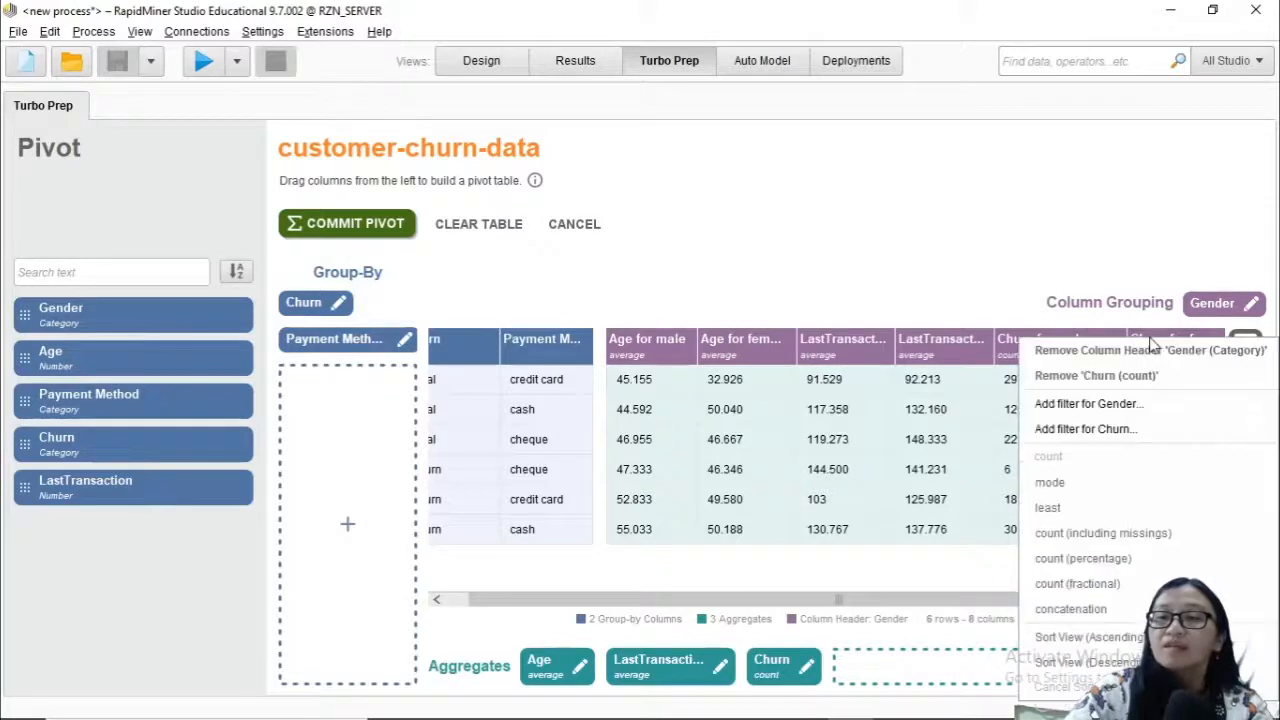
click(863, 296)
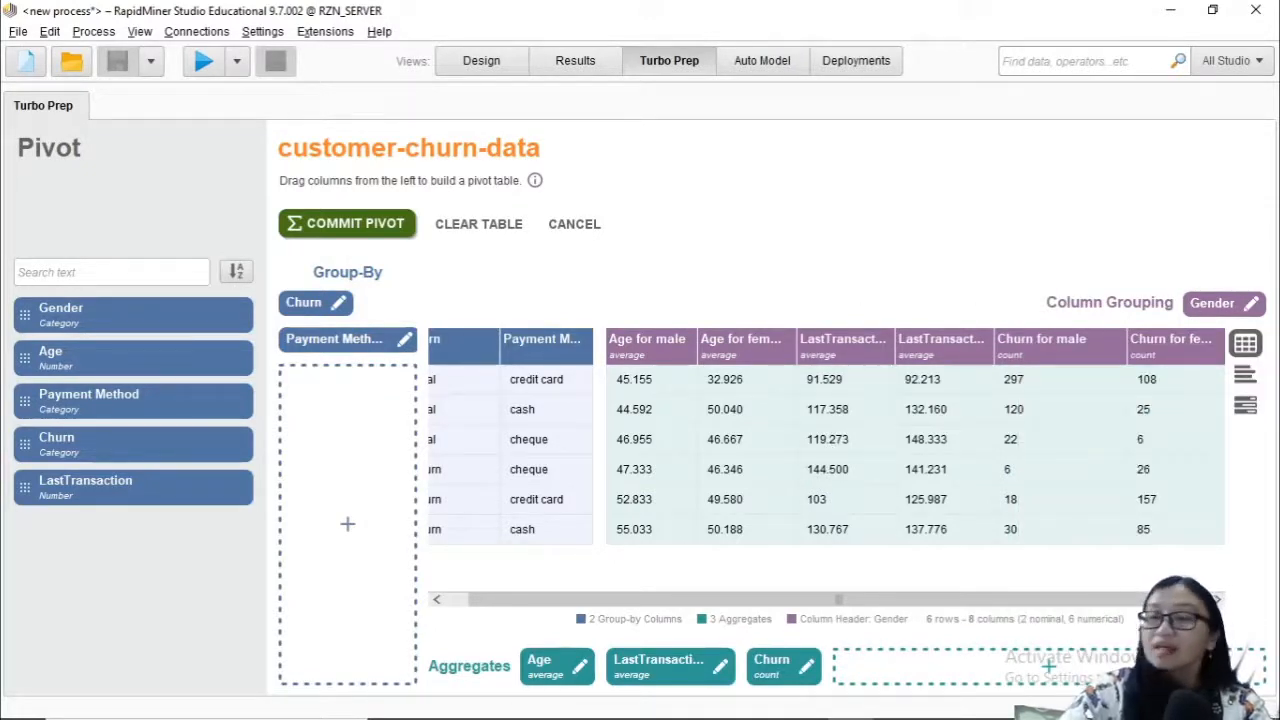
- View the Gender-grouped pivot as a bar chart and a stacked bar chart, and commit the pivot
click(1246, 375)
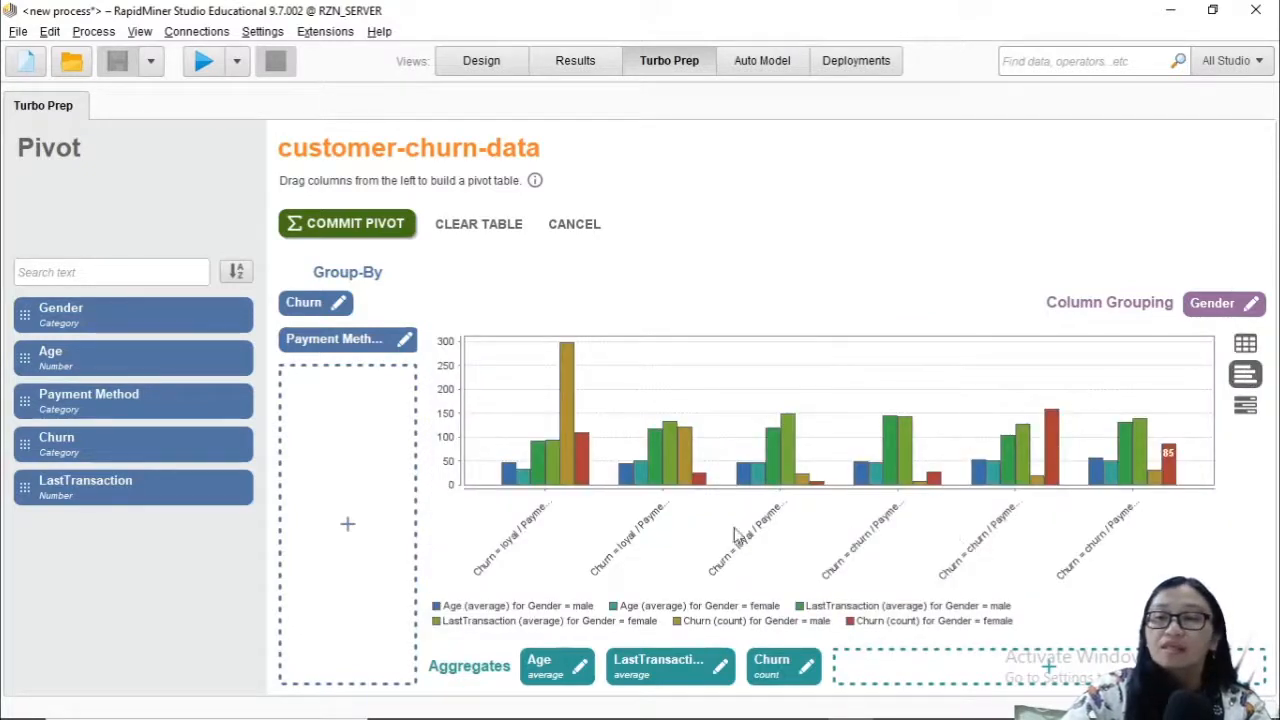
click(1245, 407)
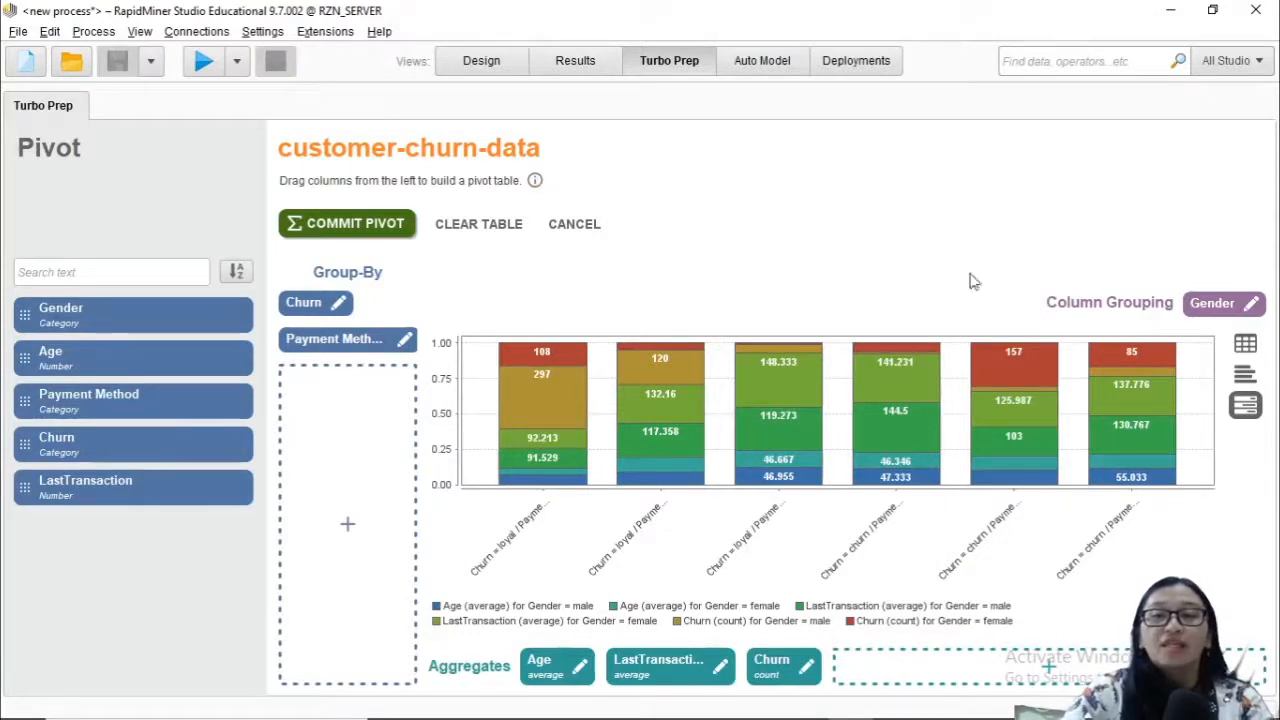
click(381, 229)
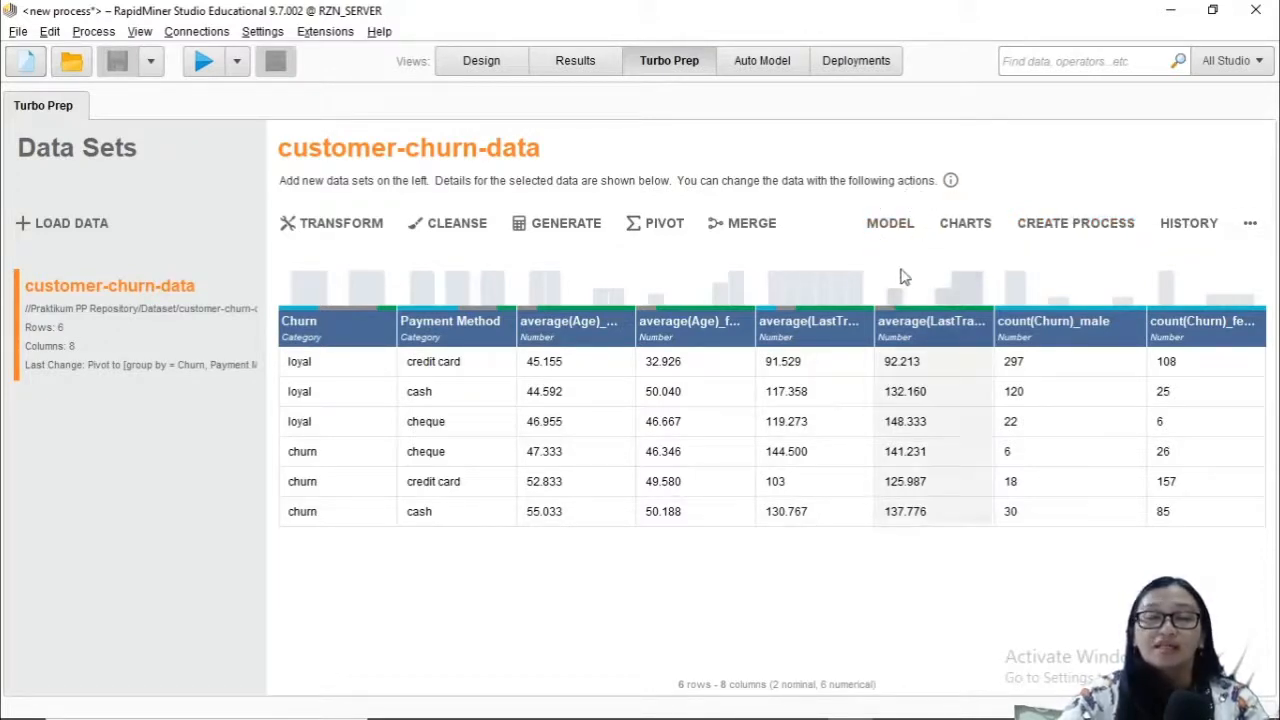
mouse_move(901, 276)
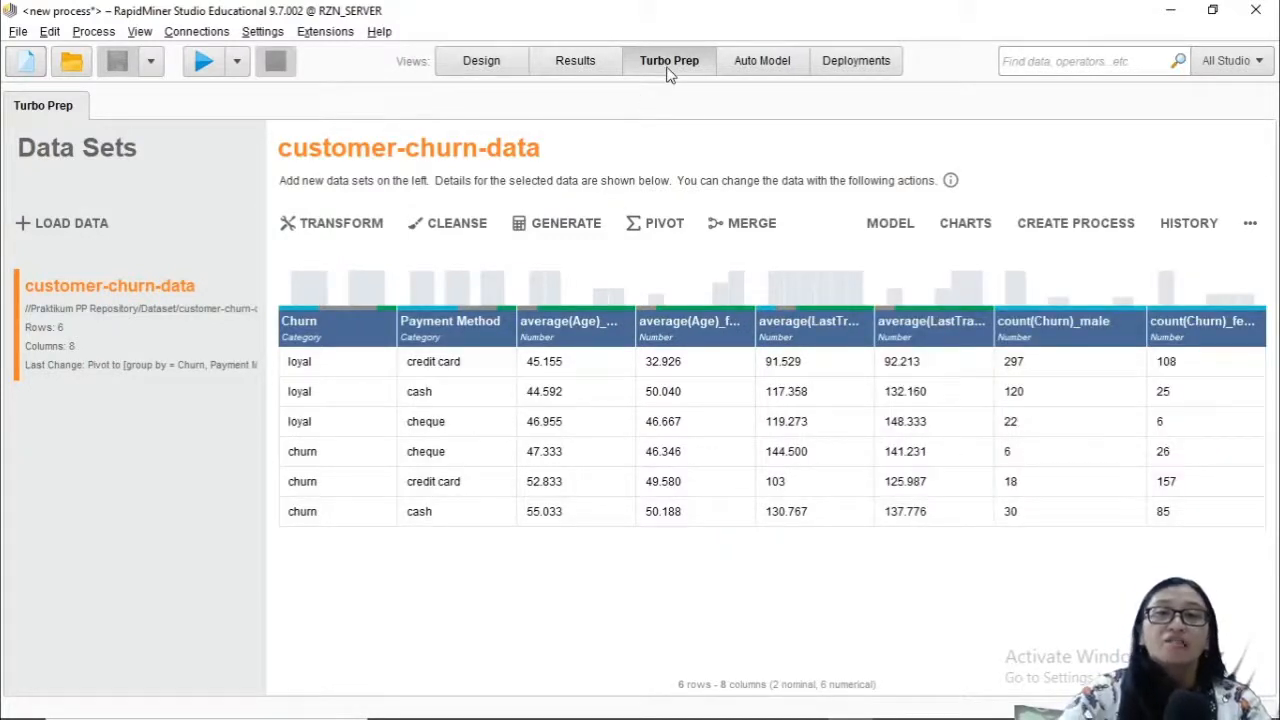
click(341, 226)
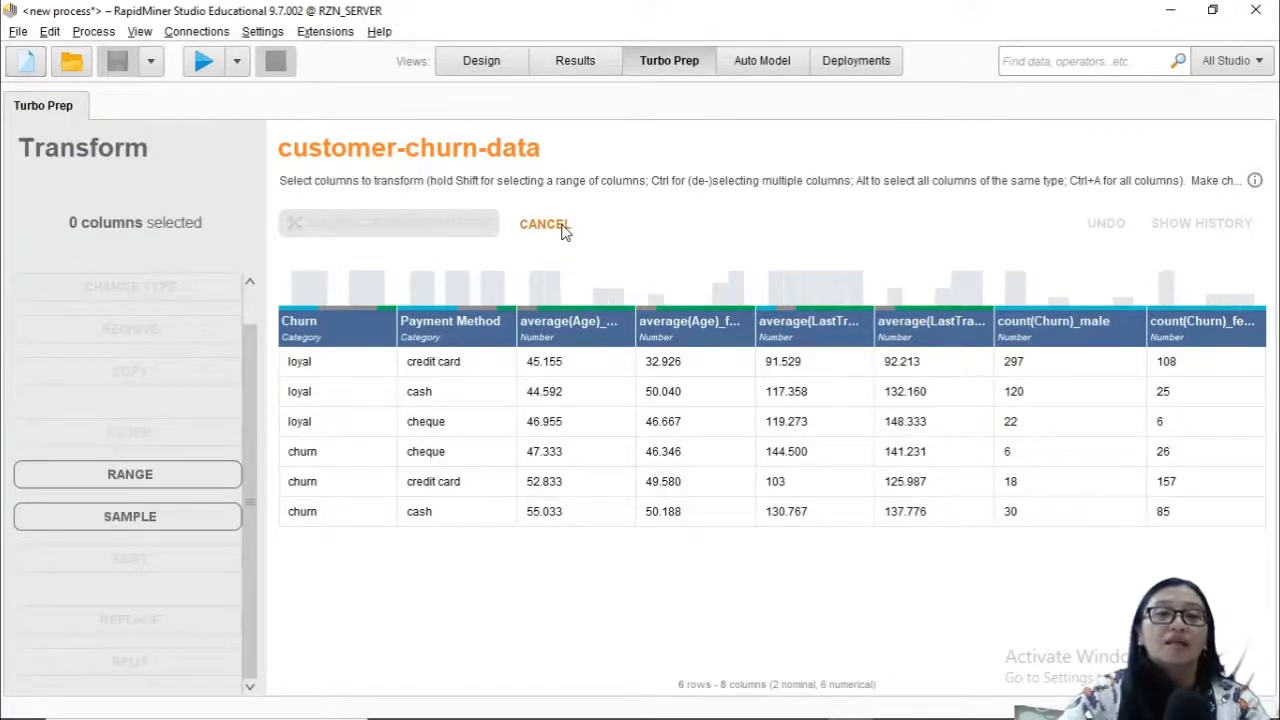
click(545, 226)
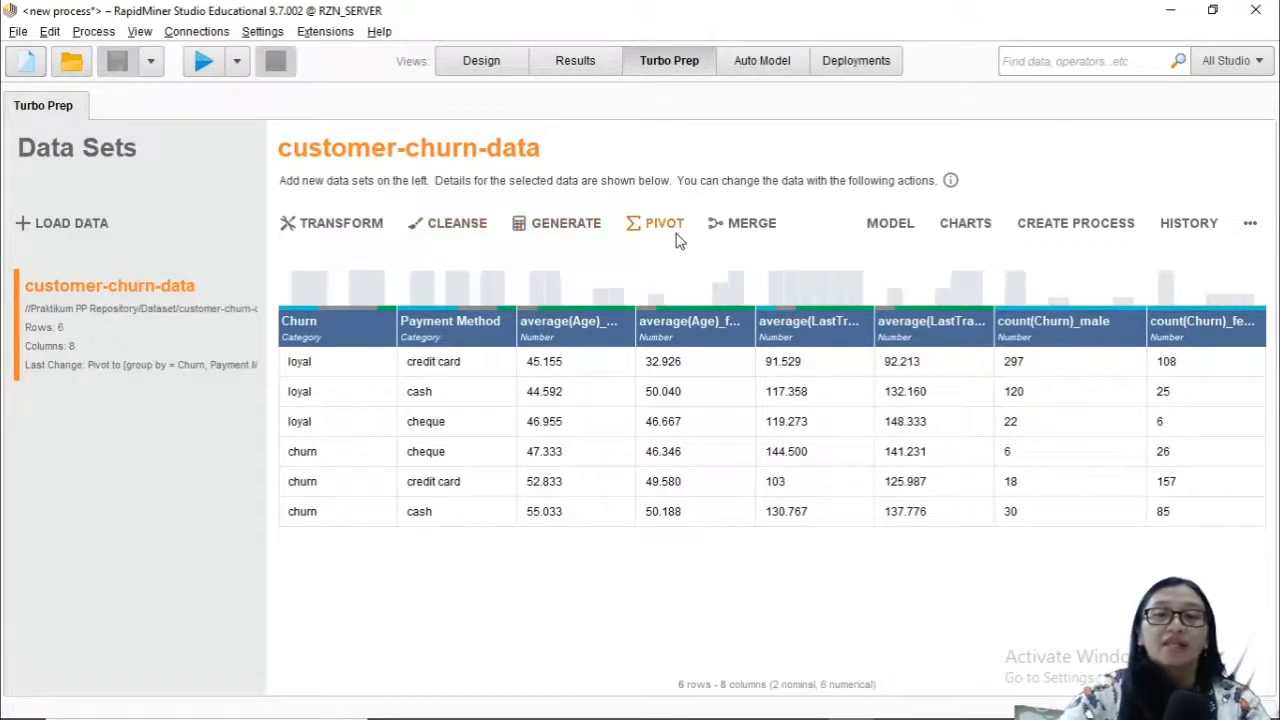